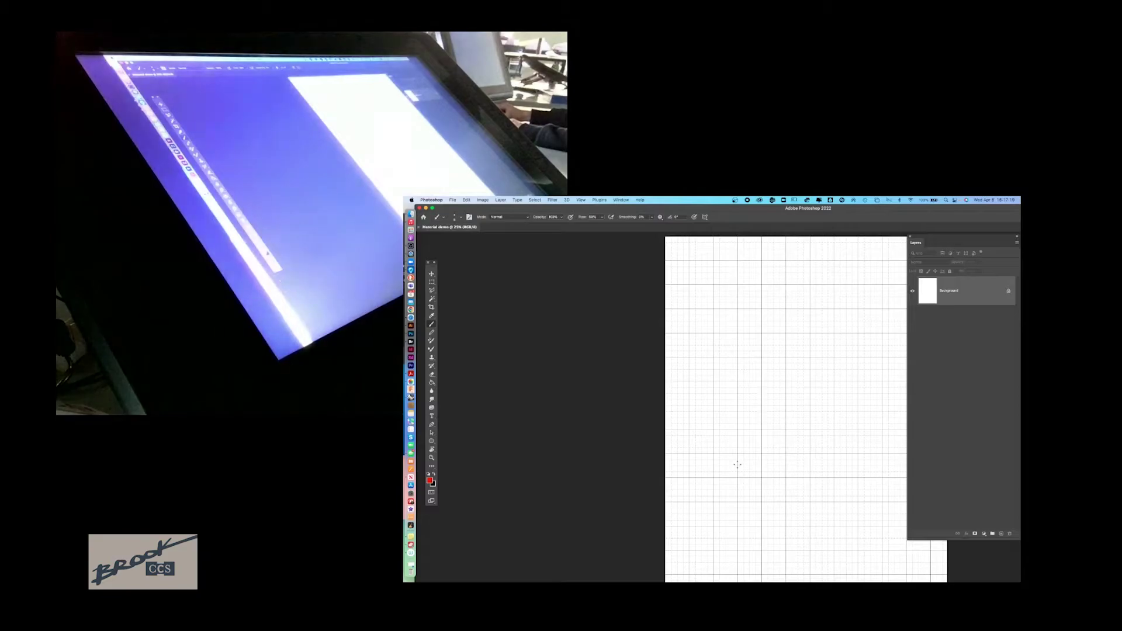
Step: Rotate the canvas 90° clockwise to a landscape orientation
{"action": "left_click_drag", "start_coordinate": [683, 209], "coordinate": [601, 209]}
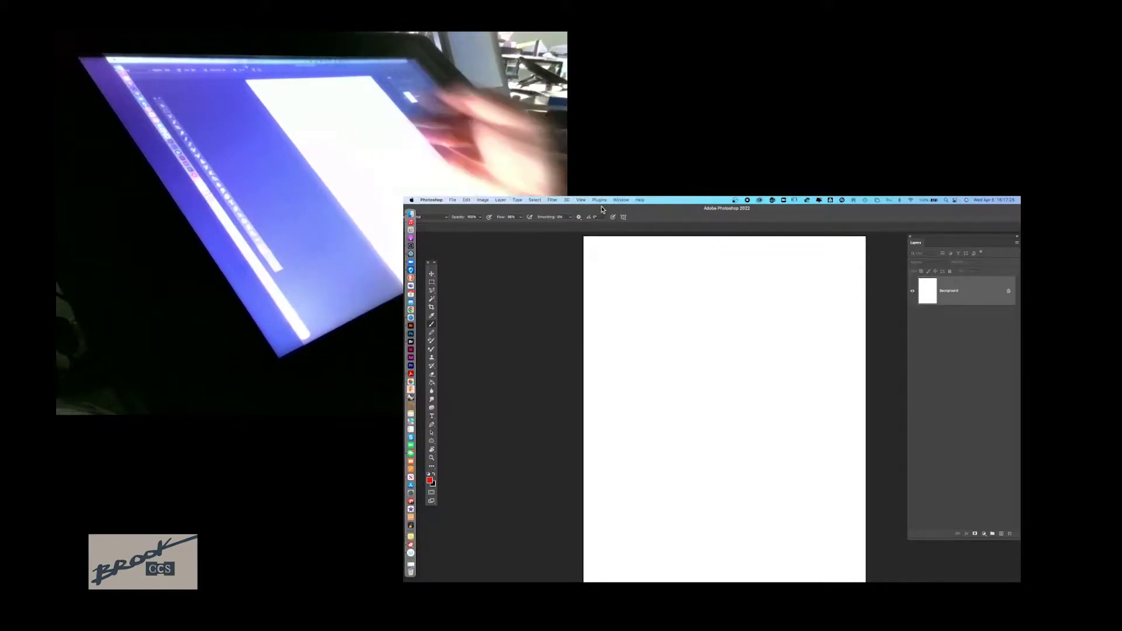
{"action": "left_click", "coordinate": [483, 200]}
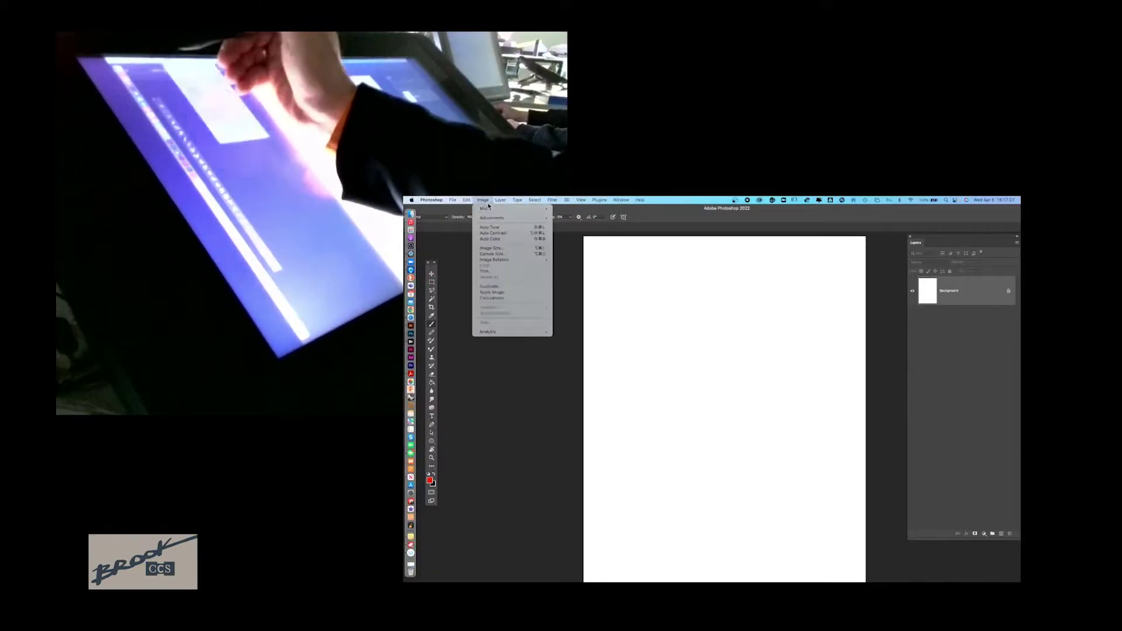
{"action": "mouse_move", "coordinate": [490, 210]}
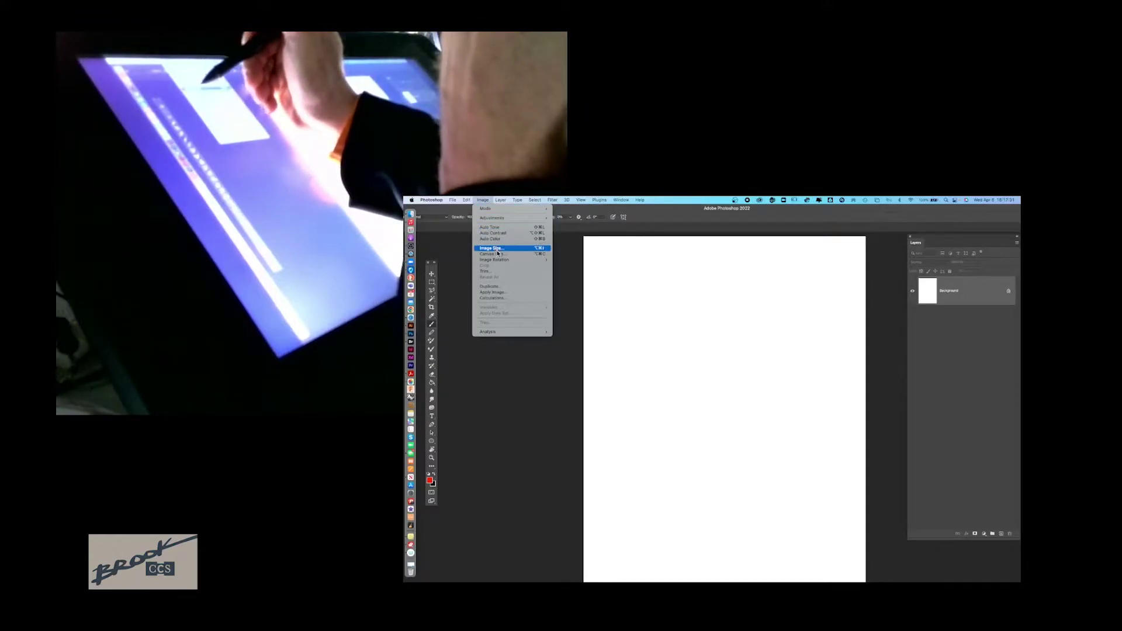
{"action": "mouse_move", "coordinate": [496, 259]}
{"action": "left_click", "coordinate": [572, 266]}
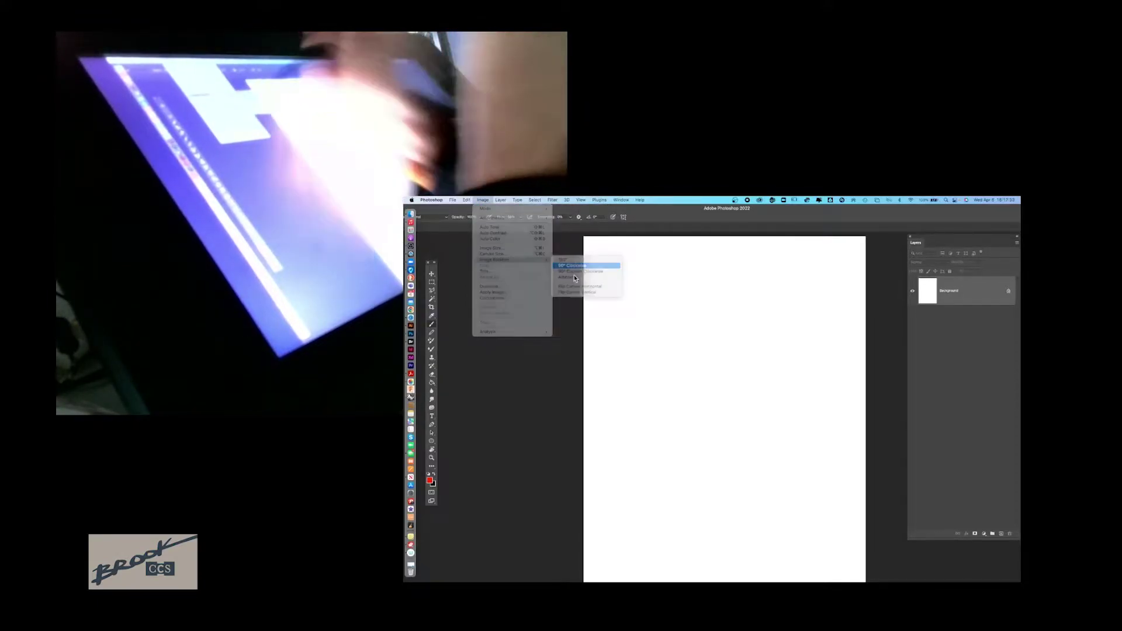
Step: Add a new layer above the Background and switch the foreground color to black
{"action": "mouse_move", "coordinate": [926, 237]}
{"action": "left_mouse_down"}
{"action": "mouse_move", "coordinate": [850, 230]}
{"action": "mouse_move", "coordinate": [929, 234]}
{"action": "left_mouse_up"}
{"action": "left_click", "coordinate": [926, 527]}
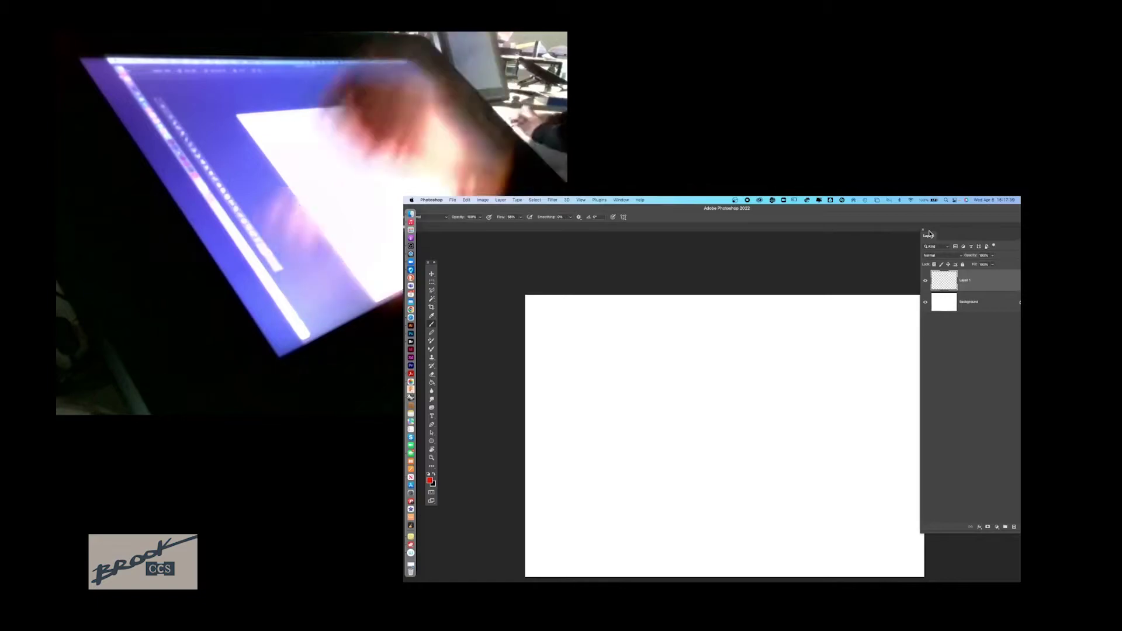
{"action": "key", "text": "x"}
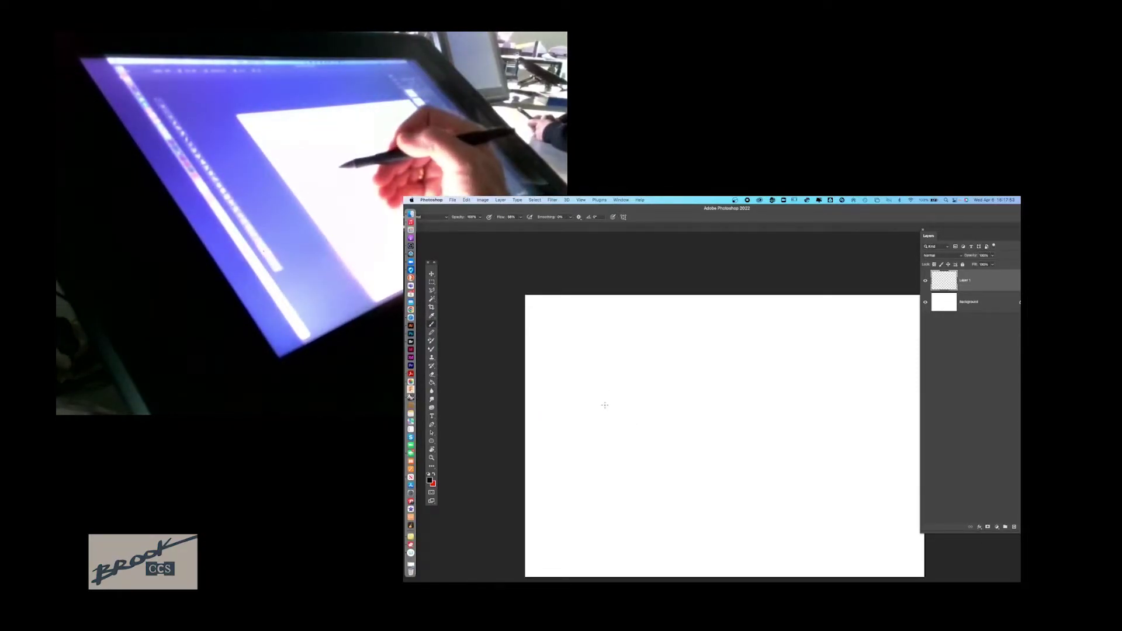
Step: Sketch the four crossing edges of a box's top face in perspective with a thin black brush on Layer 1
{"action": "left_click_drag", "start_coordinate": [526, 205], "coordinate": [627, 205]}
{"action": "left_click", "coordinate": [452, 208]}
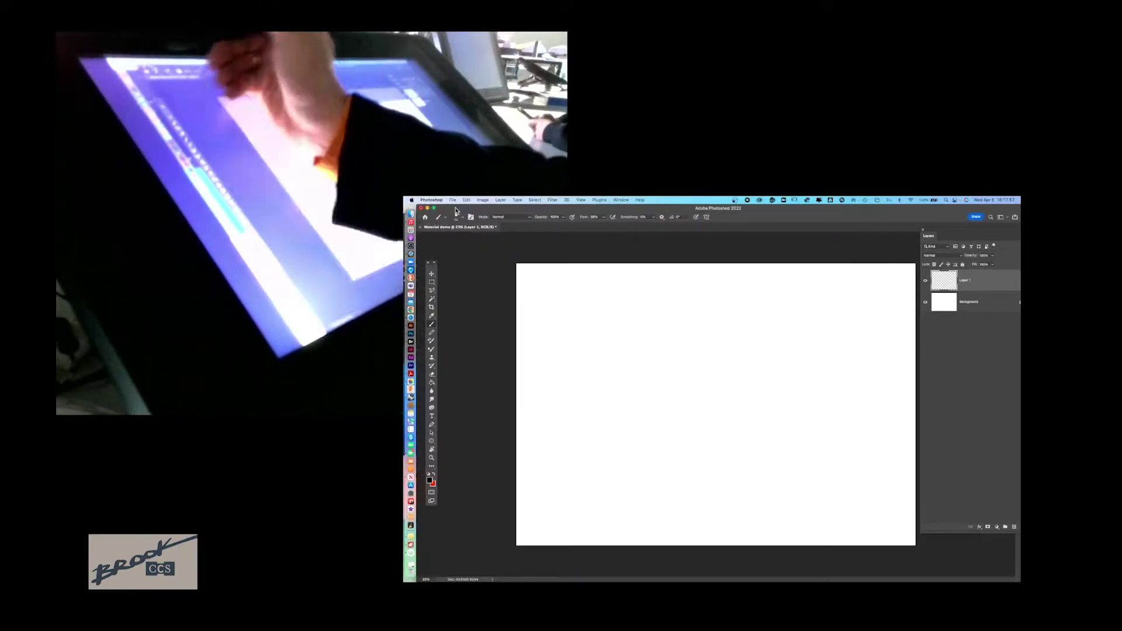
{"action": "mouse_move", "coordinate": [589, 368]}
{"action": "left_mouse_down"}
{"action": "mouse_move", "coordinate": [658, 313]}
{"action": "mouse_move", "coordinate": [715, 420]}
{"action": "mouse_move", "coordinate": [783, 396]}
{"action": "left_mouse_up"}
{"action": "key", "text": "super+z"}
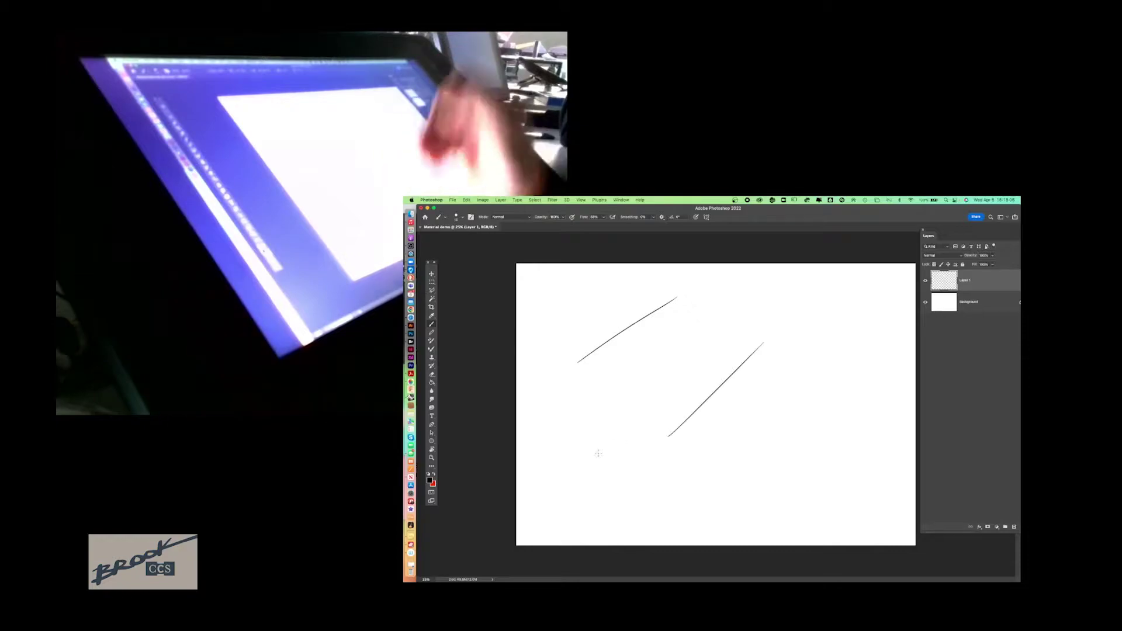
{"action": "key", "text": "r"}
{"action": "mouse_move", "coordinate": [535, 373]}
{"action": "left_mouse_down"}
{"action": "mouse_move", "coordinate": [536, 393]}
{"action": "mouse_move", "coordinate": [669, 498]}
{"action": "left_mouse_up"}
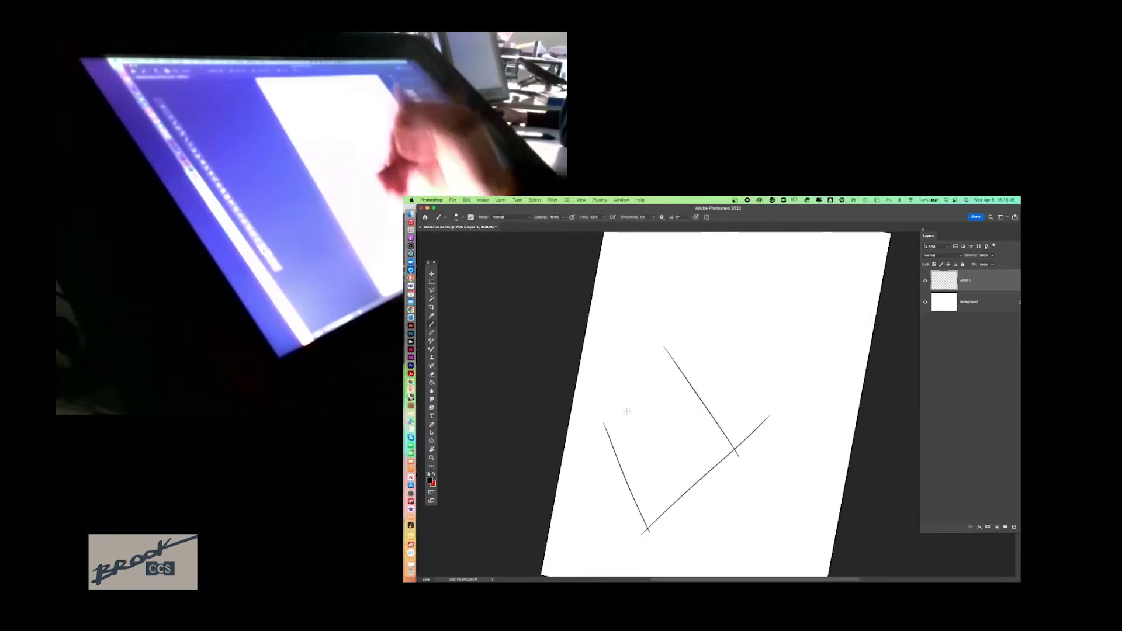
{"action": "mouse_move", "coordinate": [675, 333]}
{"action": "left_mouse_down"}
{"action": "mouse_move", "coordinate": [619, 497]}
{"action": "mouse_move", "coordinate": [632, 293]}
{"action": "mouse_move", "coordinate": [666, 273]}
{"action": "mouse_move", "coordinate": [633, 295]}
{"action": "left_mouse_up"}
Step: Draw the box's three vertical edges from the corners of the top face, redoing the first one after an undo
{"action": "left_click_drag", "start_coordinate": [589, 364], "coordinate": [660, 246]}
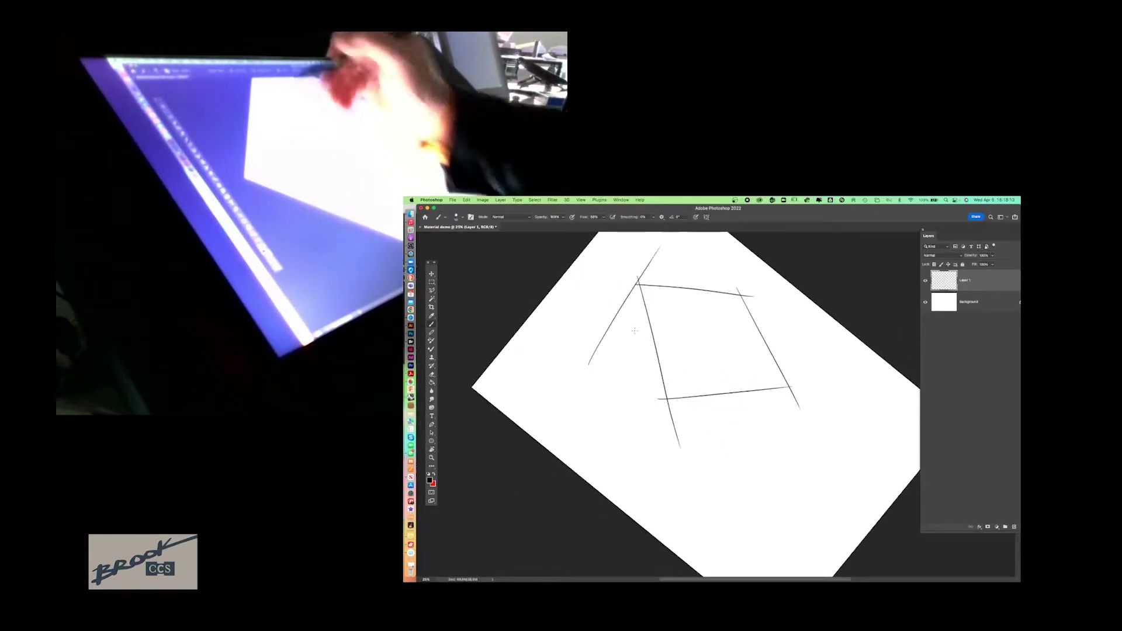
{"action": "key", "text": "super+z"}
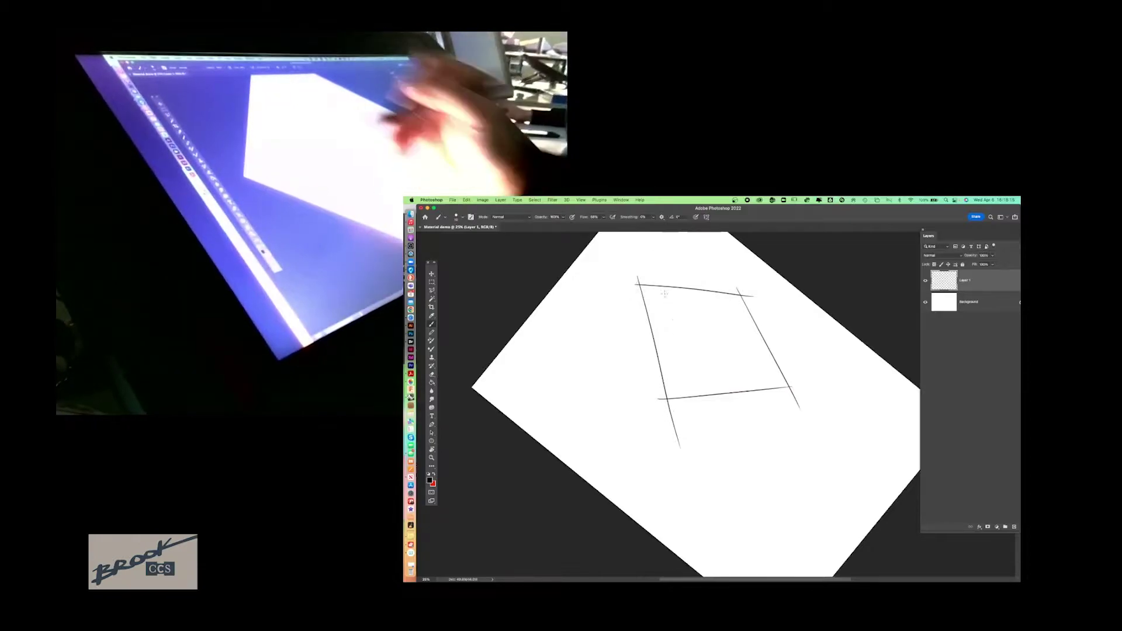
{"action": "left_click_drag", "start_coordinate": [586, 376], "coordinate": [661, 249]}
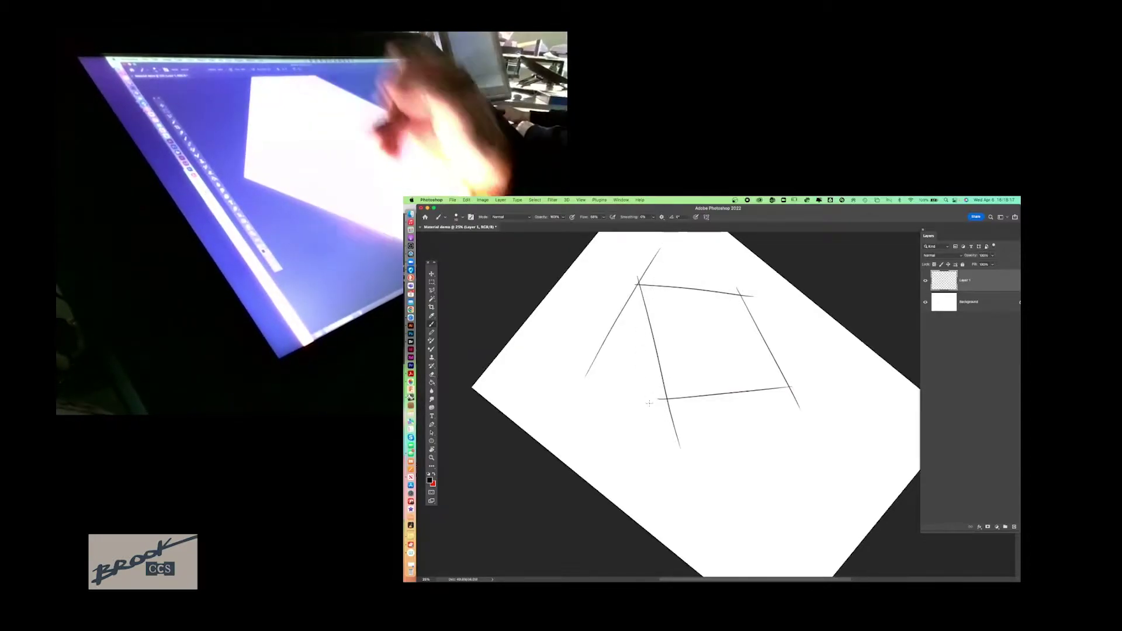
{"action": "mouse_move", "coordinate": [608, 466]}
{"action": "left_mouse_down"}
{"action": "mouse_move", "coordinate": [677, 384]}
{"action": "mouse_move", "coordinate": [709, 349]}
{"action": "left_mouse_up"}
{"action": "key", "text": "r"}
{"action": "mouse_move", "coordinate": [642, 464]}
{"action": "left_mouse_down"}
{"action": "mouse_move", "coordinate": [767, 494]}
{"action": "mouse_move", "coordinate": [807, 368]}
{"action": "mouse_move", "coordinate": [666, 346]}
{"action": "mouse_move", "coordinate": [626, 389]}
{"action": "left_mouse_up"}
{"action": "key", "text": "r"}
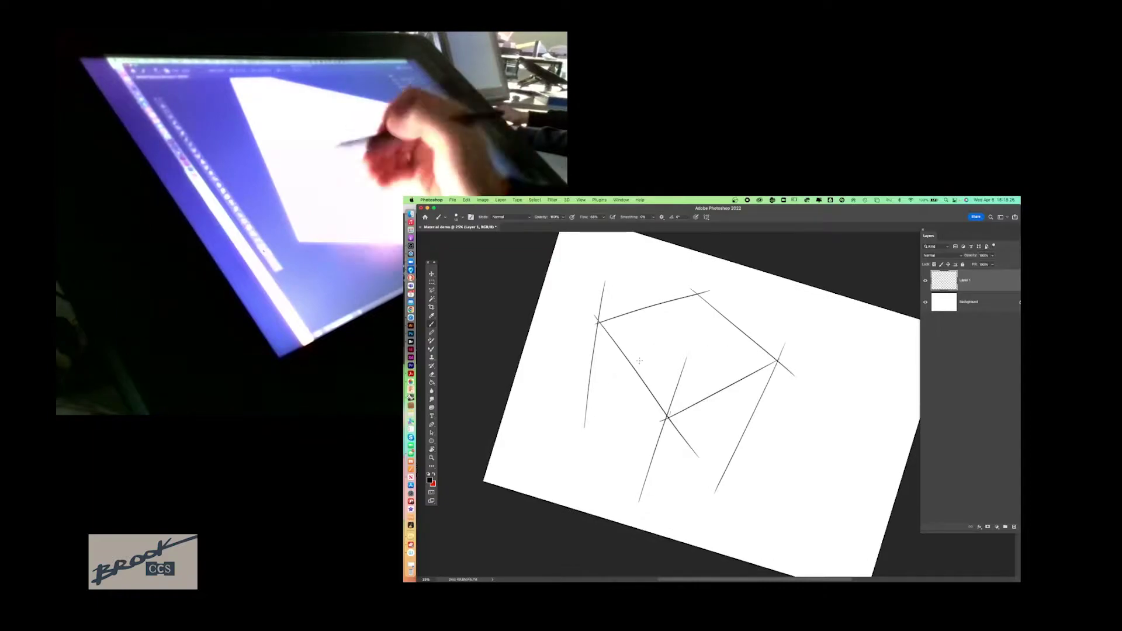
Step: Add light construction lines across the top and side faces, and draw the box's bottom edges
{"action": "left_click_drag", "start_coordinate": [637, 366], "coordinate": [798, 295]}
{"action": "left_click_drag", "start_coordinate": [681, 412], "coordinate": [819, 340]}
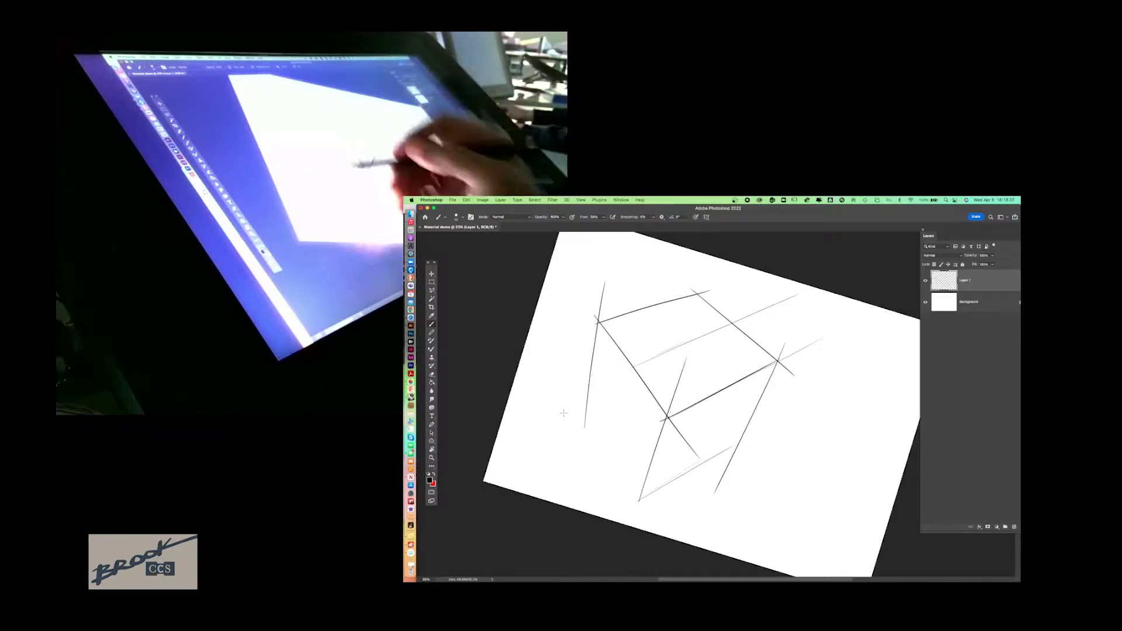
{"action": "key", "text": "r"}
{"action": "mouse_move", "coordinate": [565, 415]}
{"action": "left_mouse_down"}
{"action": "mouse_move", "coordinate": [581, 446]}
{"action": "mouse_move", "coordinate": [727, 518]}
{"action": "mouse_move", "coordinate": [695, 507]}
{"action": "left_mouse_up"}
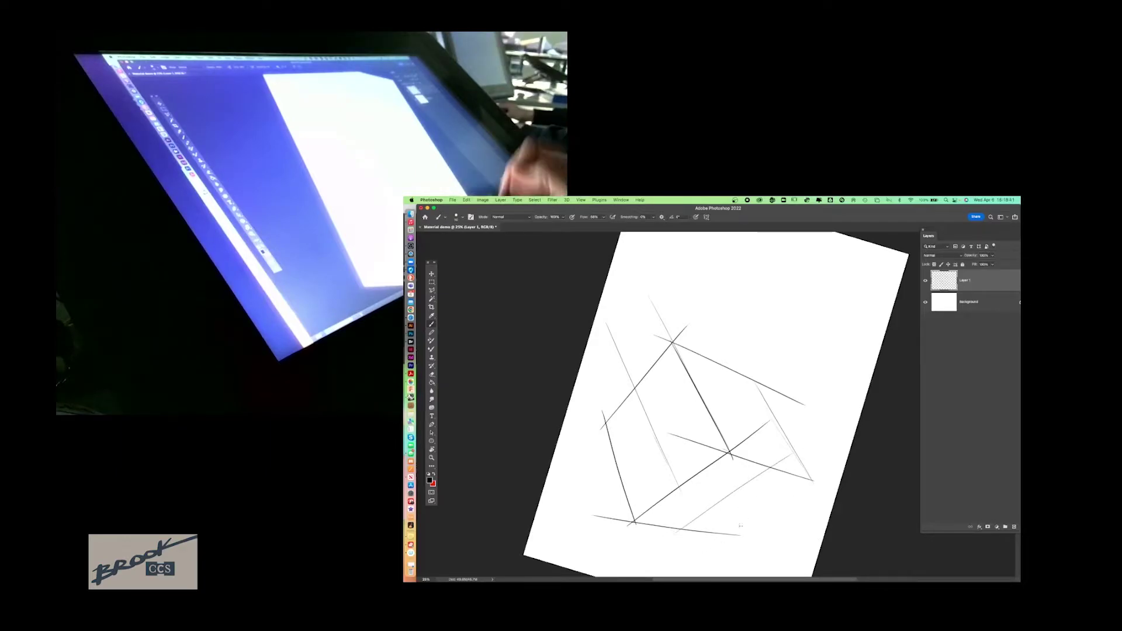
{"action": "key", "text": "super+z"}
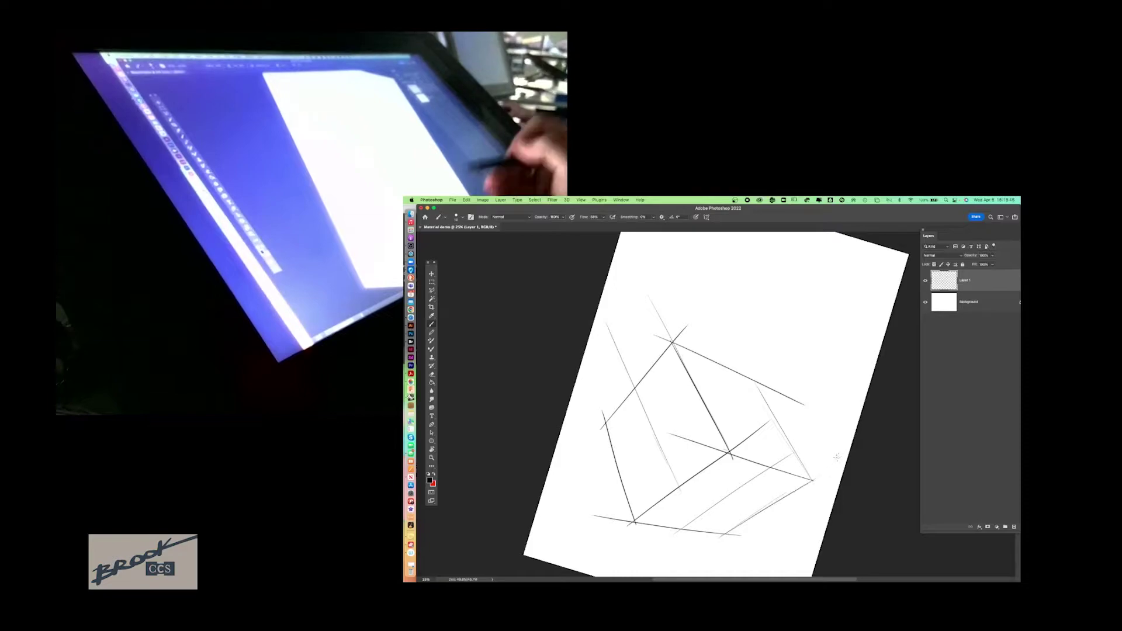
{"action": "left_click_drag", "start_coordinate": [721, 537], "coordinate": [814, 479]}
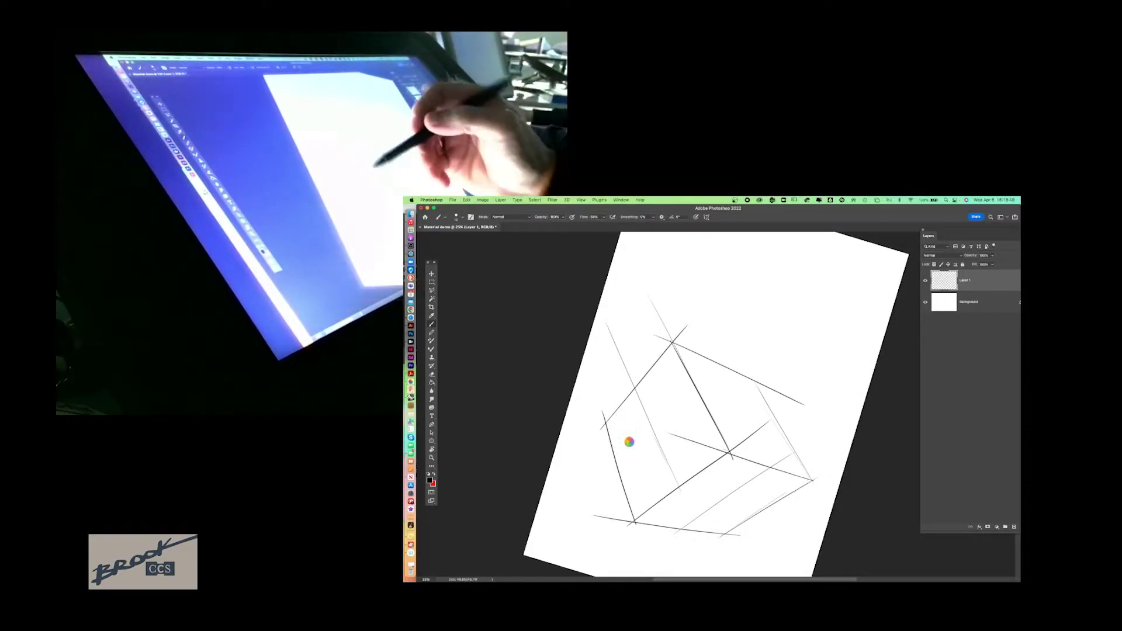
{"action": "left_click_drag", "start_coordinate": [661, 390], "coordinate": [586, 482]}
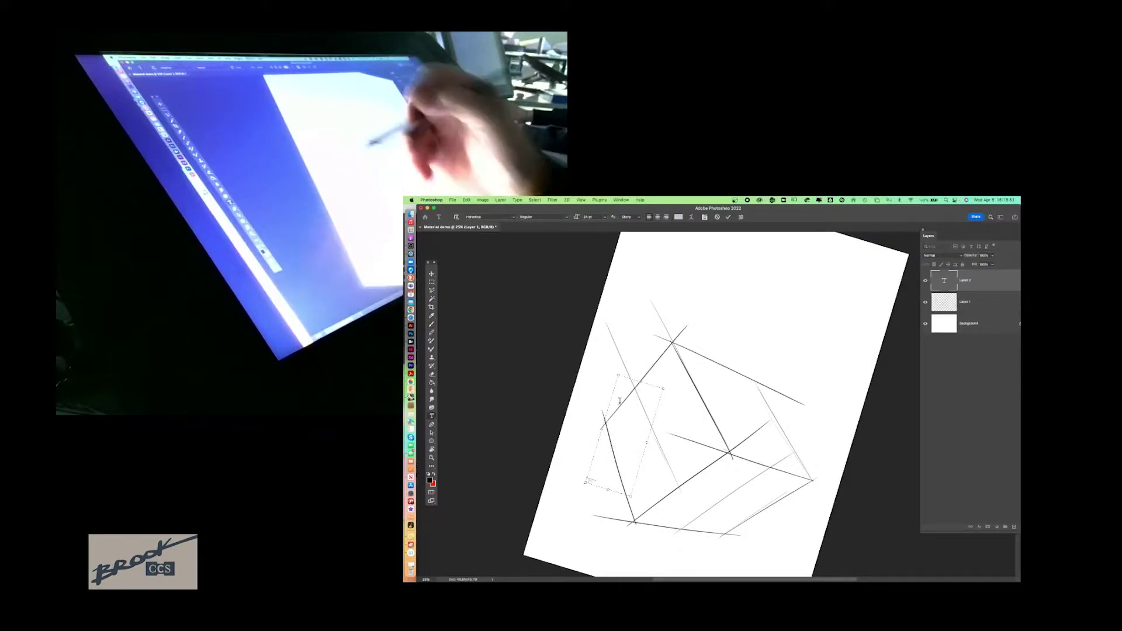
{"action": "left_click", "coordinate": [431, 273]}
{"action": "left_click", "coordinate": [431, 324]}
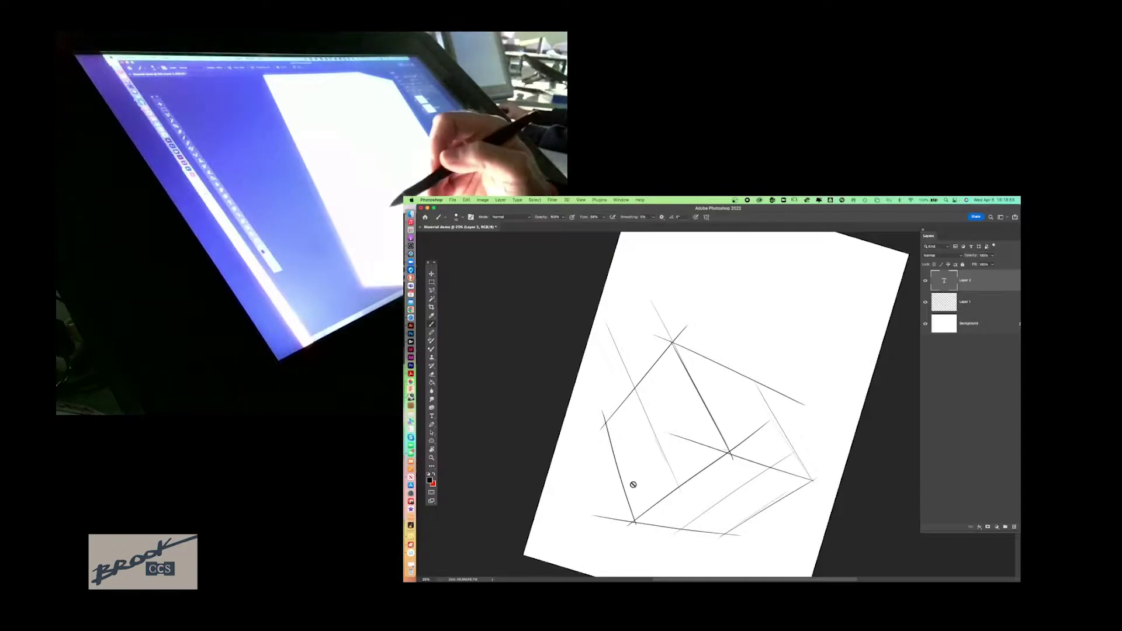
{"action": "left_click_drag", "start_coordinate": [630, 480], "coordinate": [613, 338]}
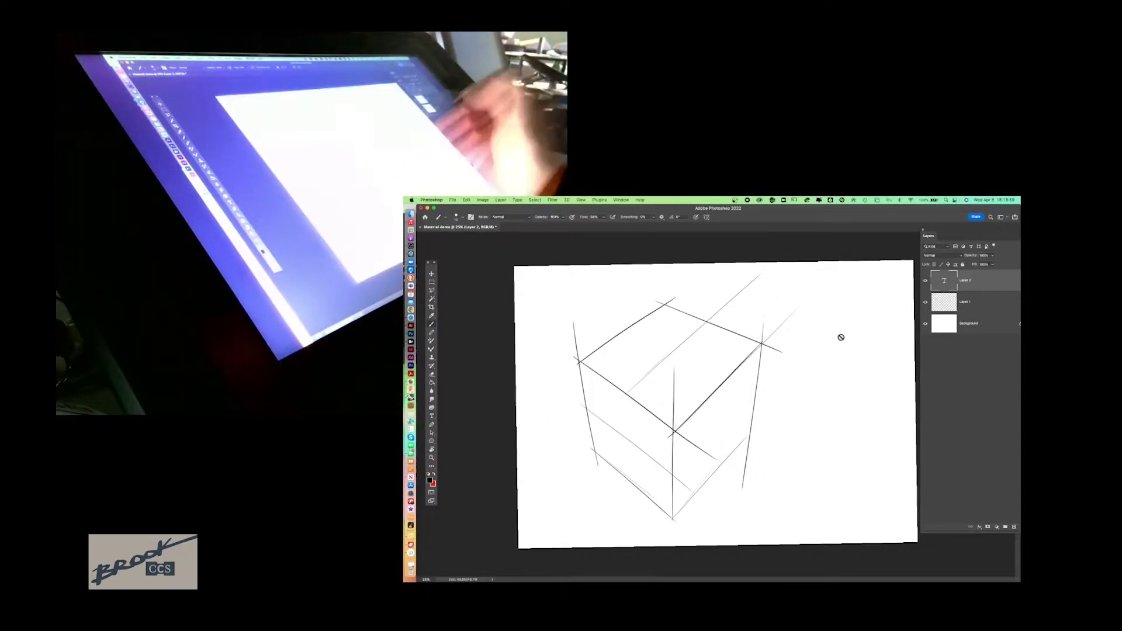
Step: Delete the empty text layer above the box sketch
{"action": "left_click_drag", "start_coordinate": [965, 280], "coordinate": [1015, 528]}
{"action": "mouse_move", "coordinate": [982, 287]}
{"action": "left_mouse_down"}
{"action": "mouse_move", "coordinate": [988, 496]}
{"action": "mouse_move", "coordinate": [981, 284]}
{"action": "left_mouse_up"}
{"action": "left_click_drag", "start_coordinate": [952, 233], "coordinate": [898, 234]}
{"action": "left_click_drag", "start_coordinate": [943, 289], "coordinate": [969, 527]}
{"action": "double_click", "coordinate": [939, 289]}
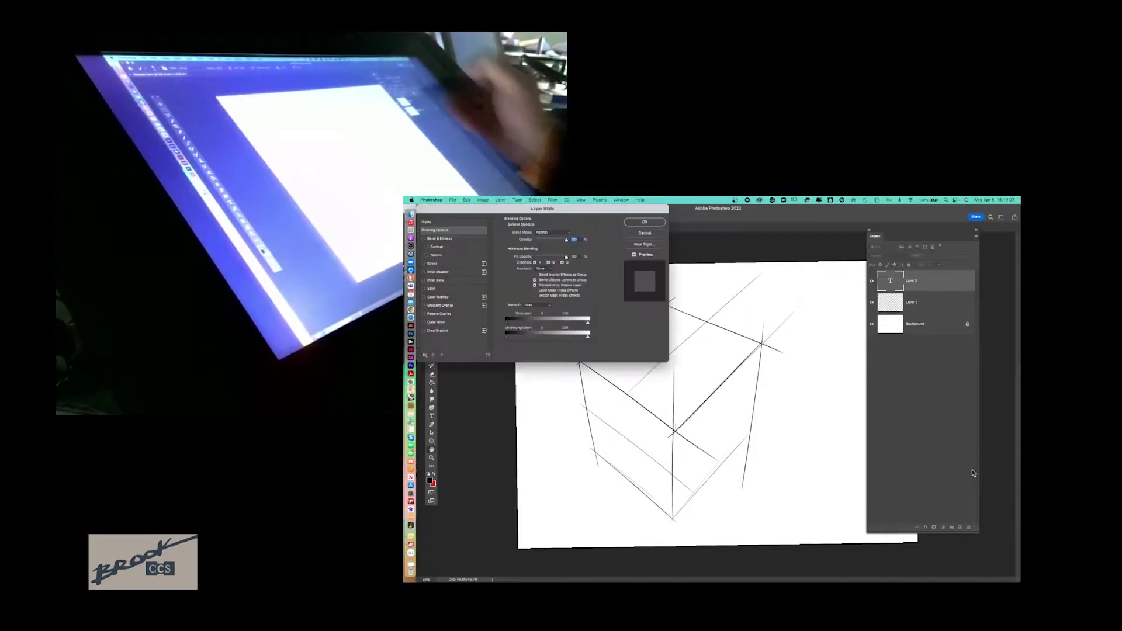
{"action": "left_click", "coordinate": [645, 233]}
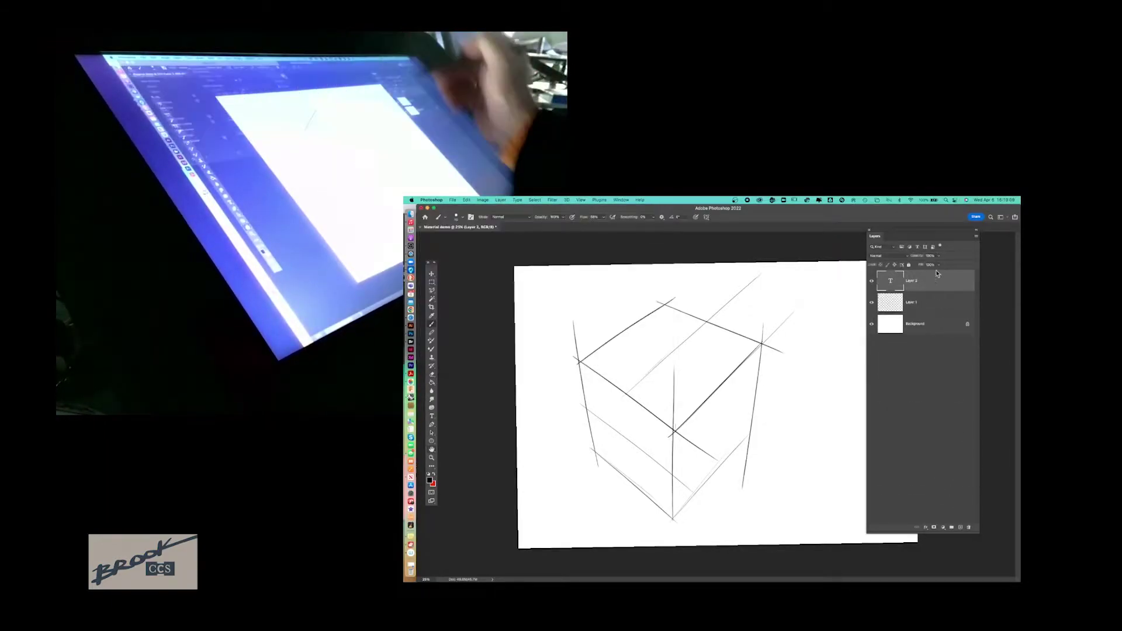
{"action": "left_click_drag", "start_coordinate": [931, 285], "coordinate": [969, 528]}
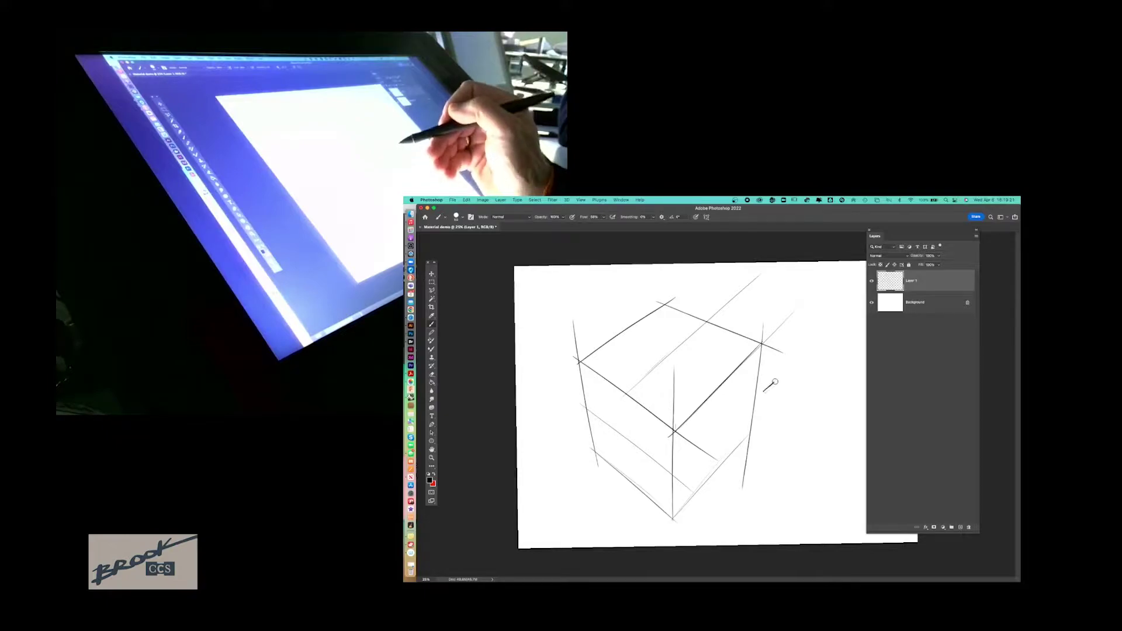
Step: Undo the thick test stroke beside the box and add a new layer above the sketch
{"action": "left_click_drag", "start_coordinate": [812, 349], "coordinate": [840, 322]}
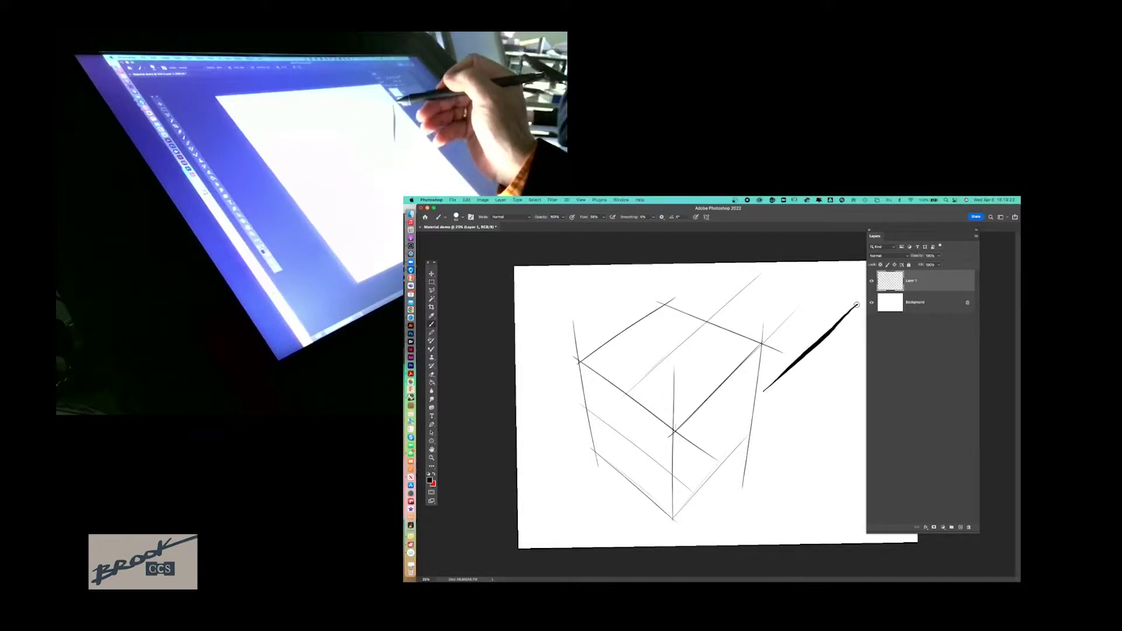
{"action": "key", "text": "super+z"}
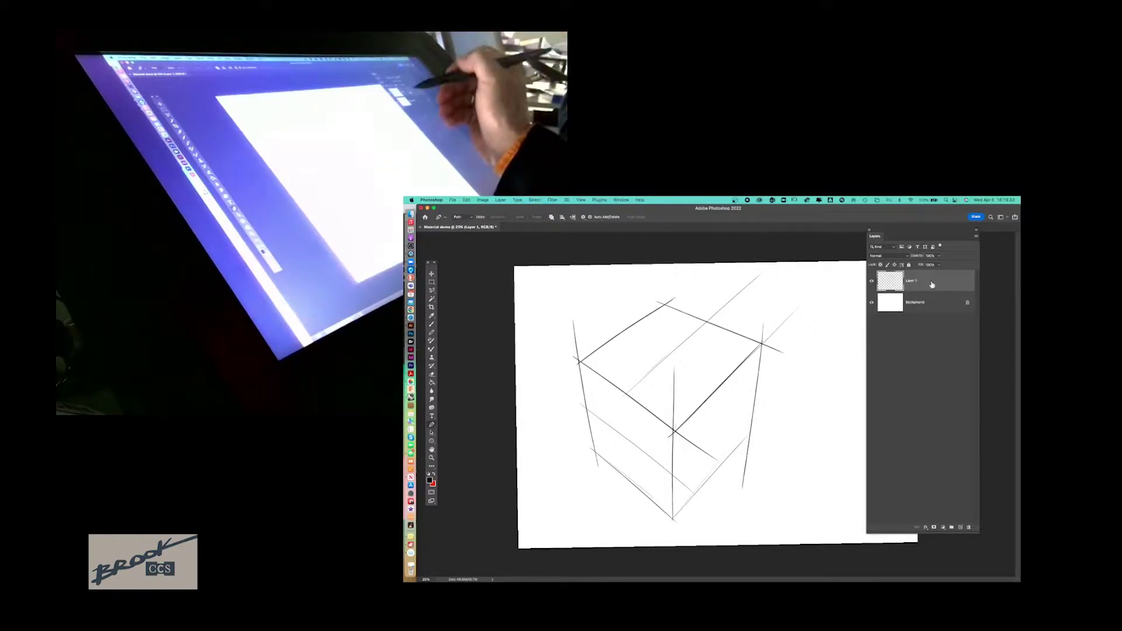
{"action": "left_click", "coordinate": [961, 528]}
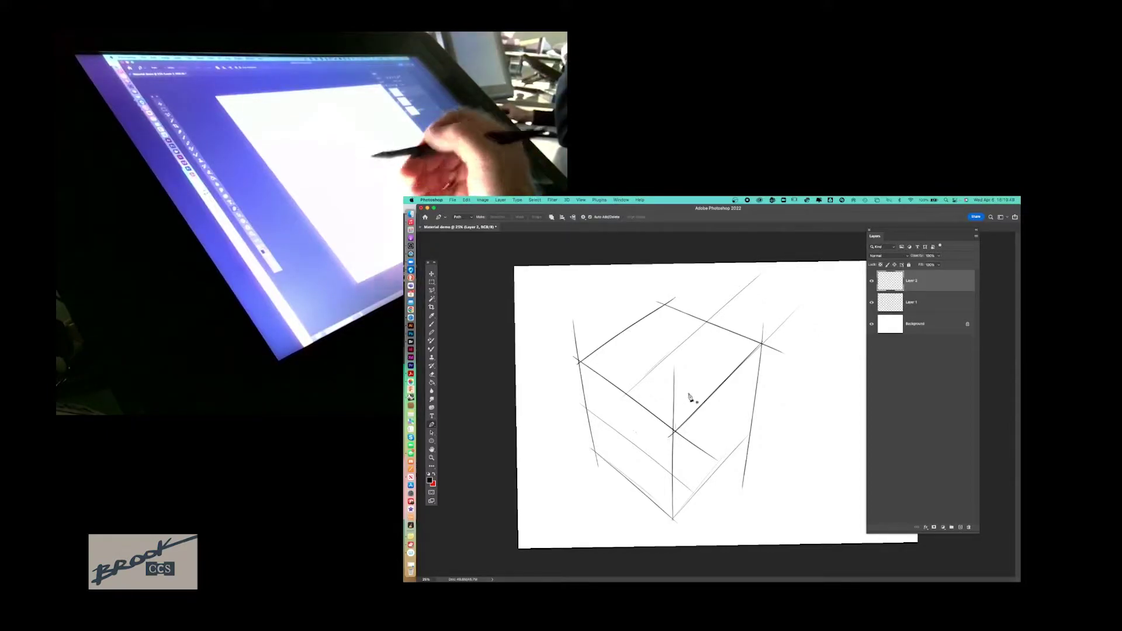
Step: Scale the box sketch on Layer 1 down to about 55% with Free Transform, keeping its upper-left corner in place
{"action": "left_click", "coordinate": [432, 274]}
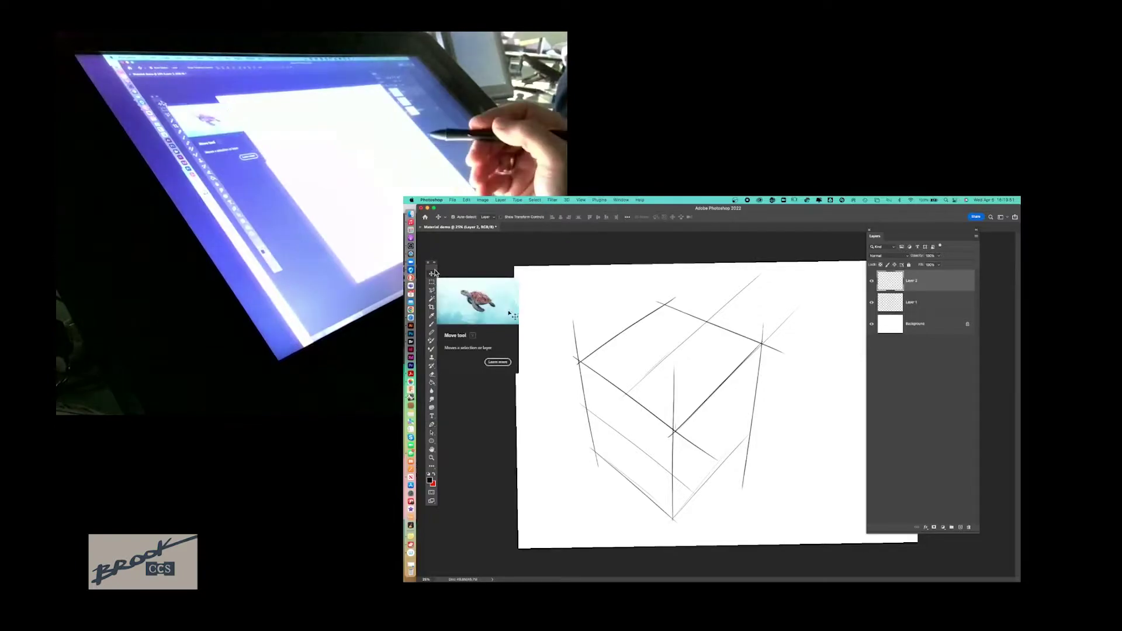
{"action": "key", "text": "super+t"}
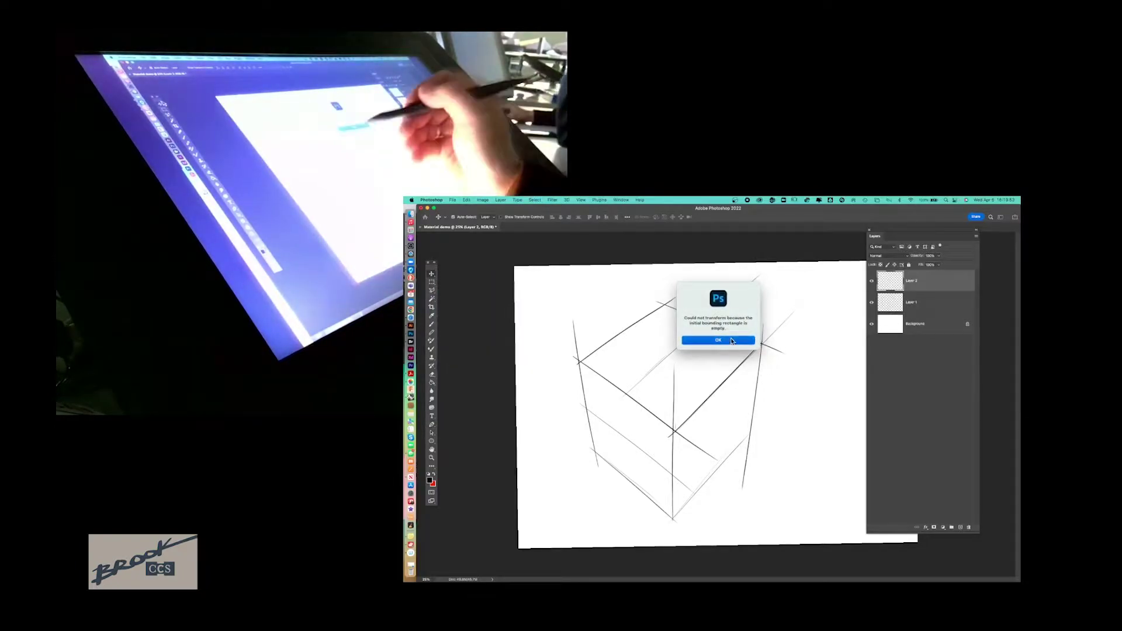
{"action": "left_click", "coordinate": [759, 341]}
{"action": "left_click", "coordinate": [932, 305]}
{"action": "key", "text": "super+t"}
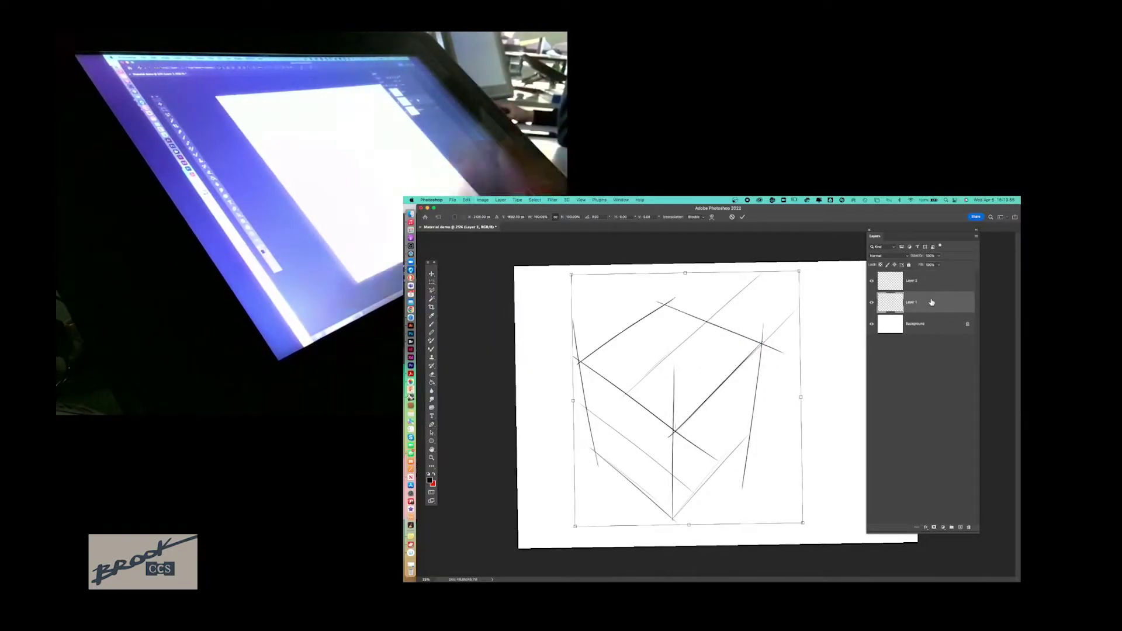
{"action": "mouse_move", "coordinate": [802, 525]}
{"action": "left_mouse_down"}
{"action": "mouse_move", "coordinate": [723, 450]}
{"action": "mouse_move", "coordinate": [701, 406]}
{"action": "left_mouse_up"}
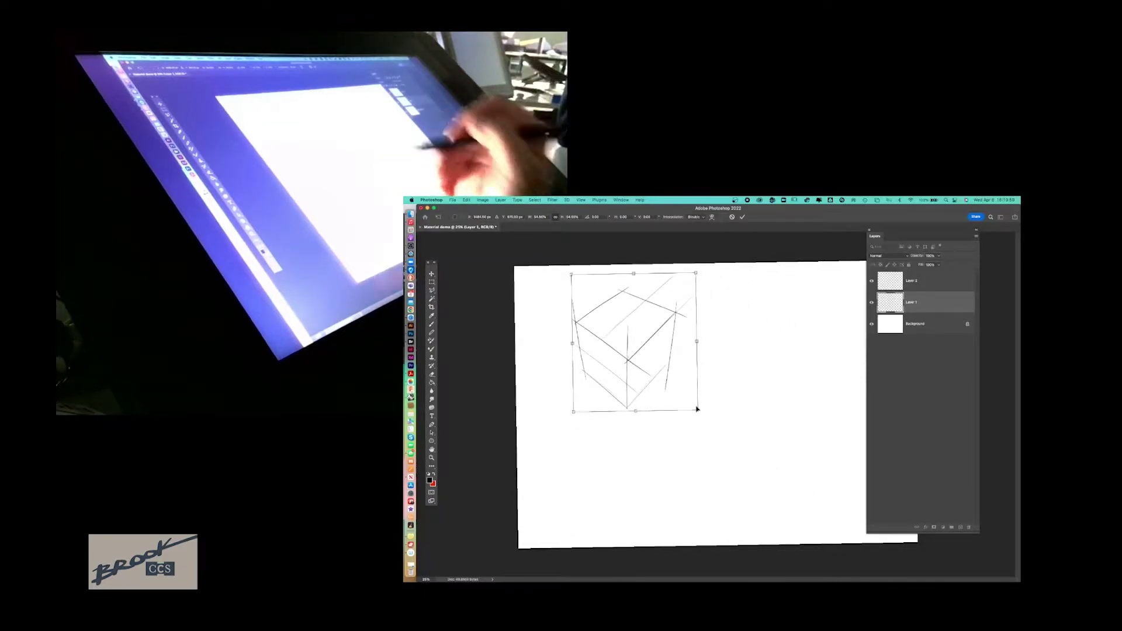
{"action": "key", "text": "Return"}
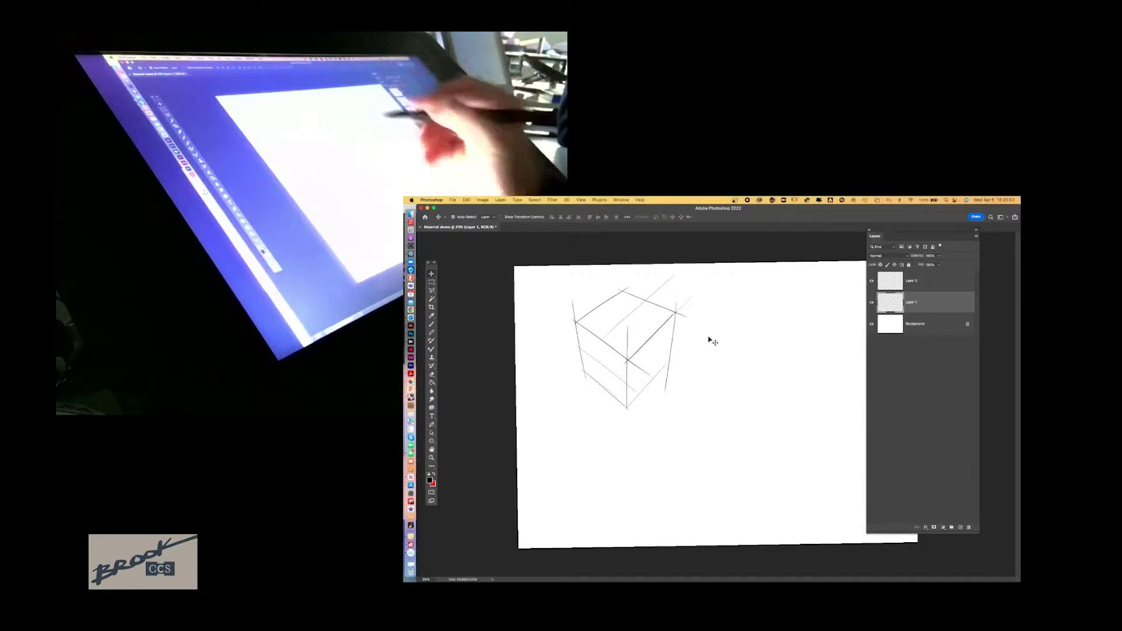
Step: Start a second perspective box on Layer 2 beside the first, drawing its top face, left edge and near vertical corner
{"action": "key", "text": "super+0"}
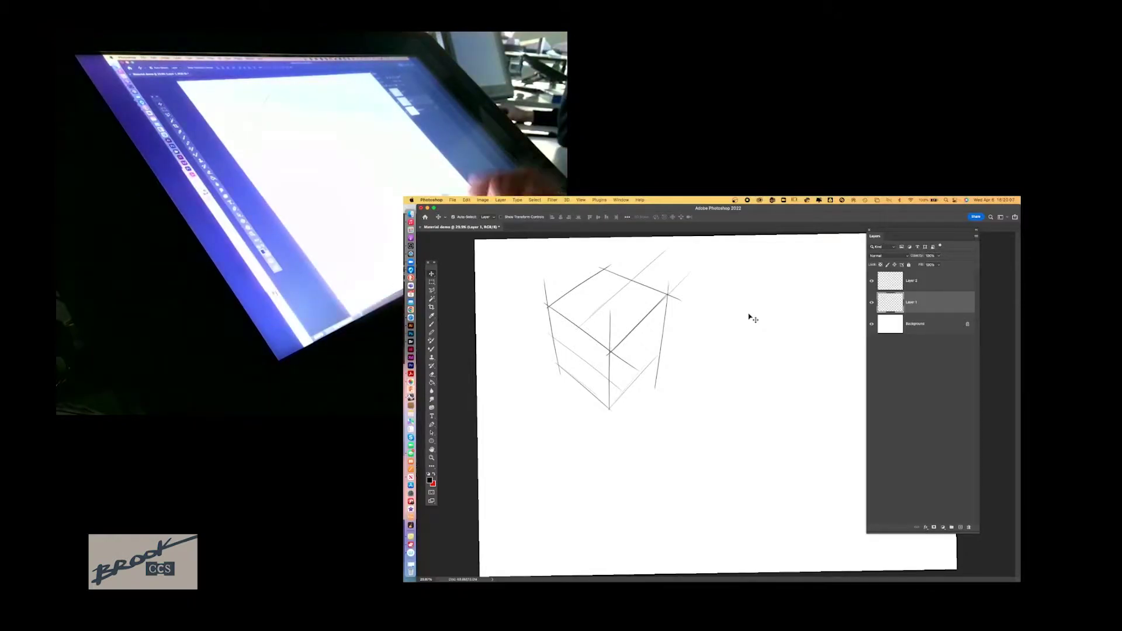
{"action": "key", "text": "f"}
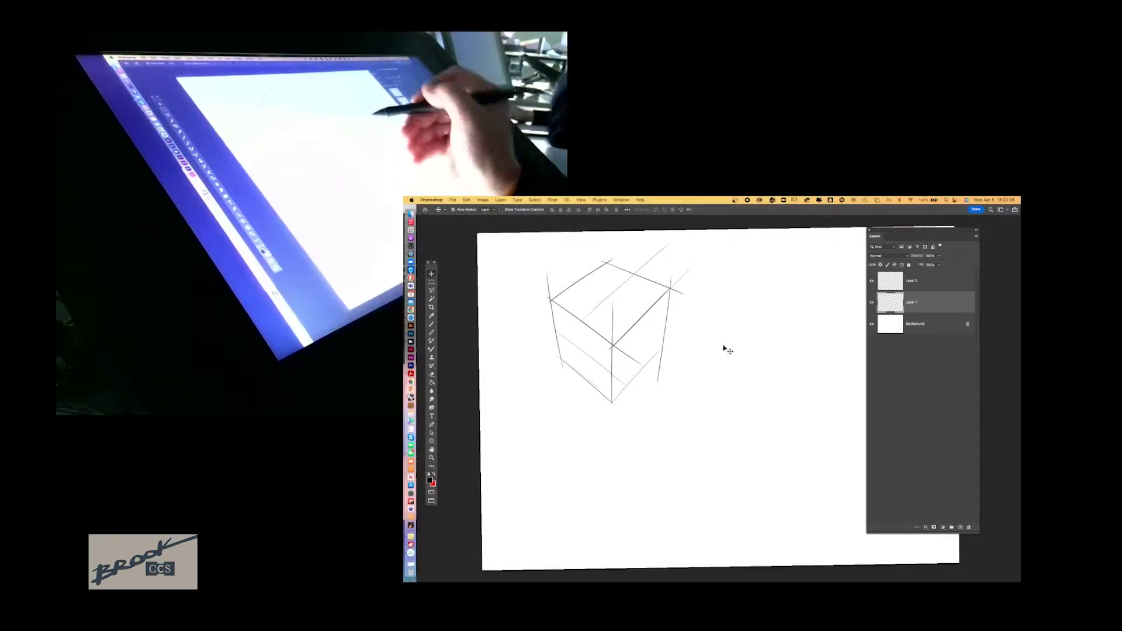
{"action": "key", "text": "b"}
{"action": "left_click", "coordinate": [939, 282]}
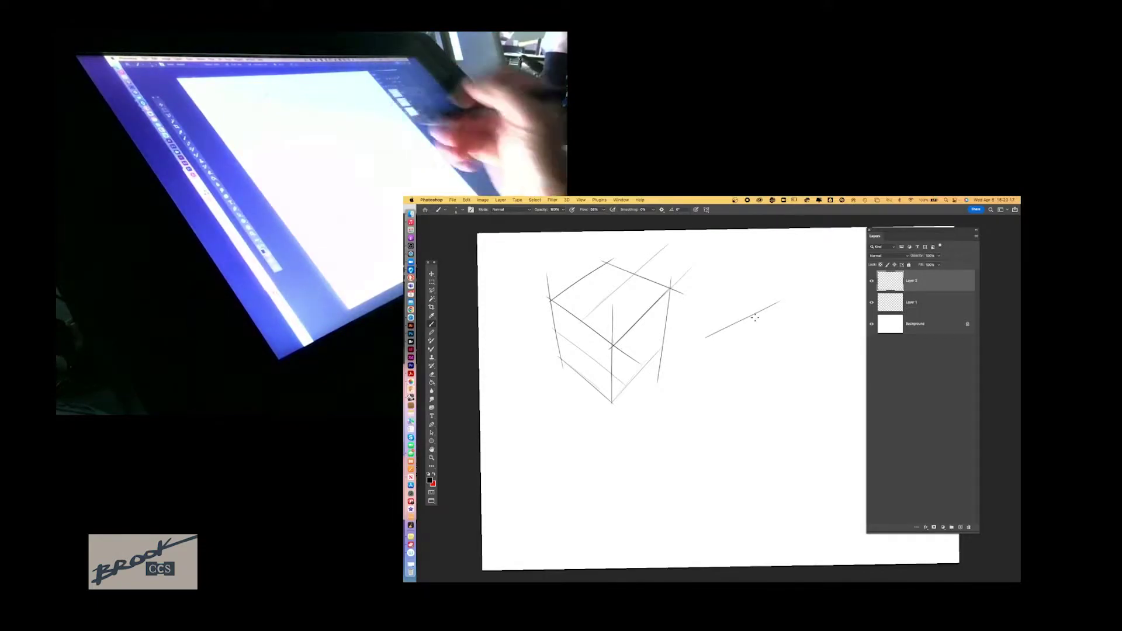
{"action": "key", "text": "super+z"}
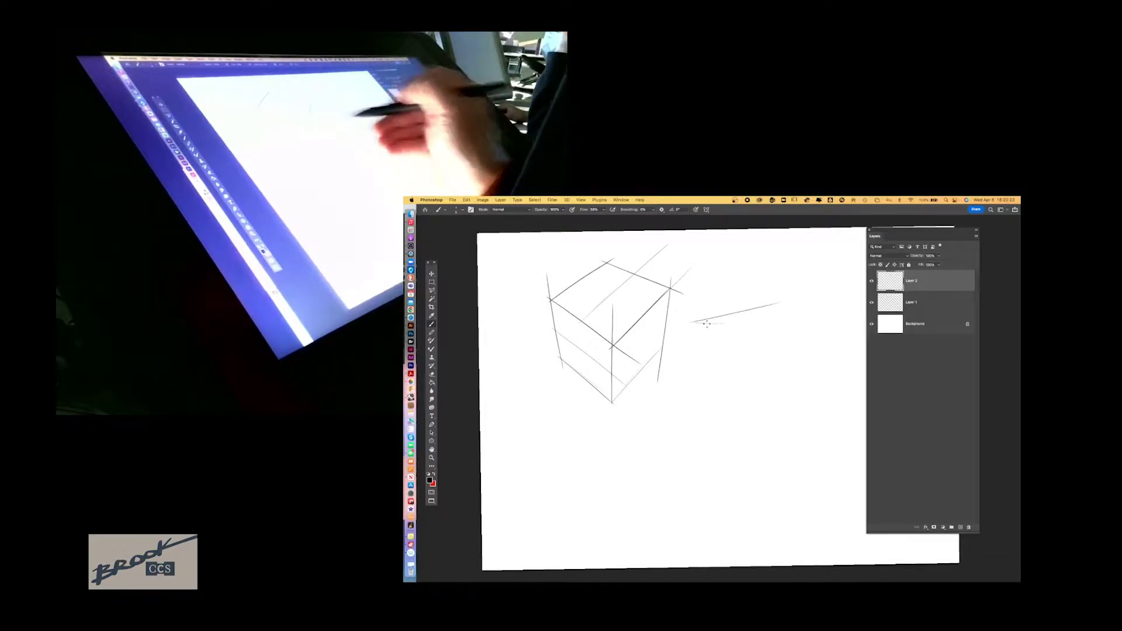
{"action": "left_click_drag", "start_coordinate": [751, 305], "coordinate": [848, 309]}
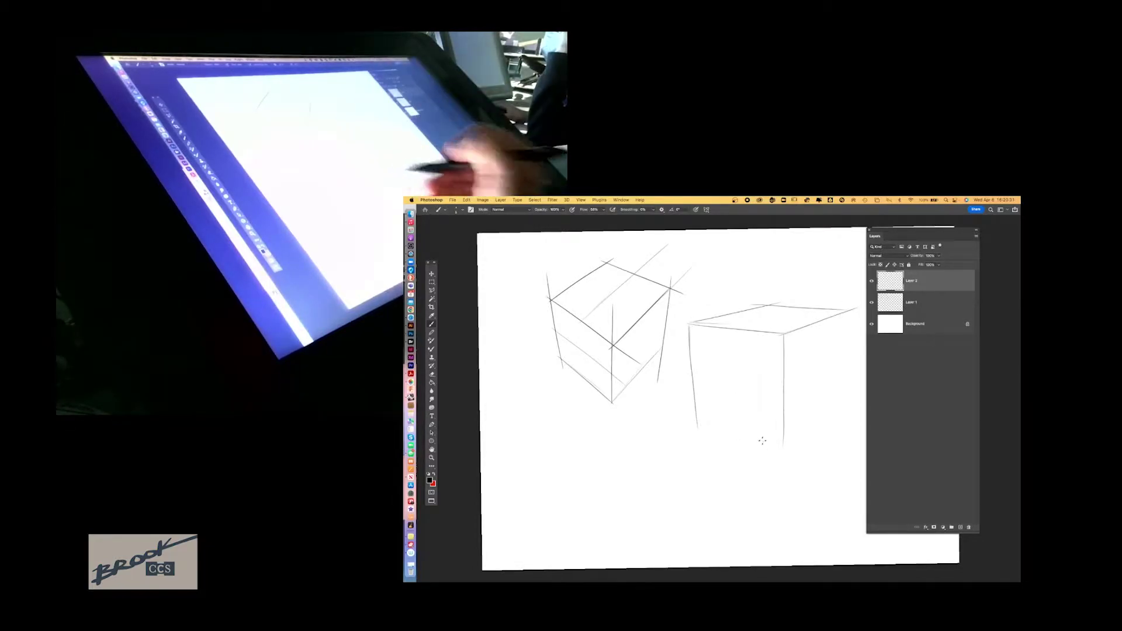
Step: Draw the second box's bottom edges and right side, redrawing the right side slightly wider
{"action": "left_click_drag", "start_coordinate": [895, 239], "coordinate": [982, 239]}
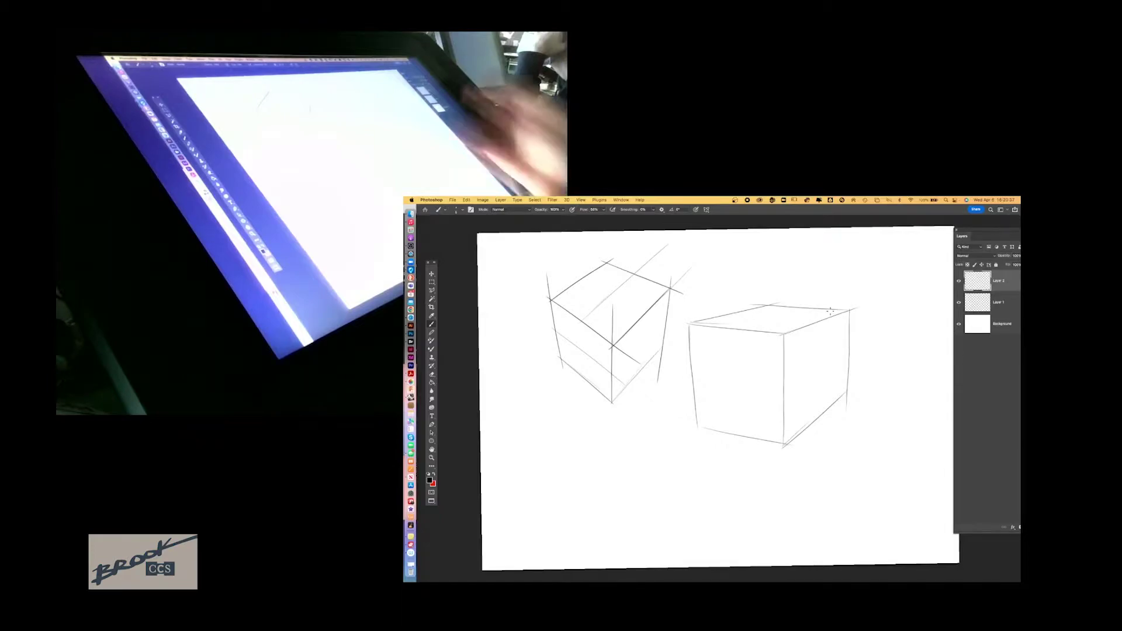
{"action": "key", "text": "super+z"}
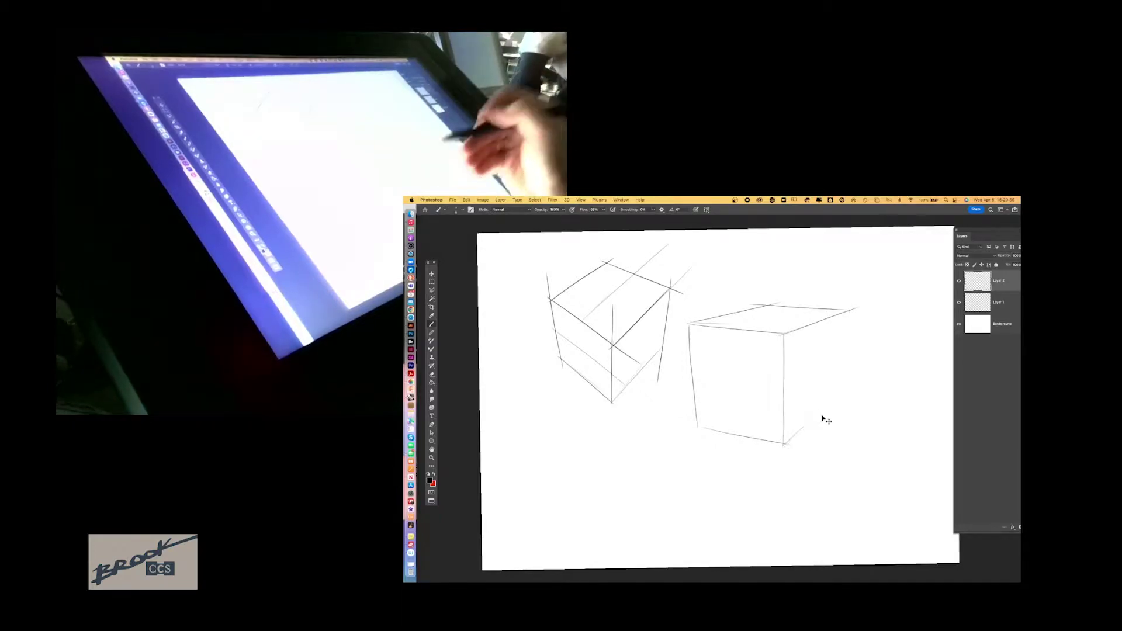
{"action": "left_click_drag", "start_coordinate": [778, 444], "coordinate": [829, 417]}
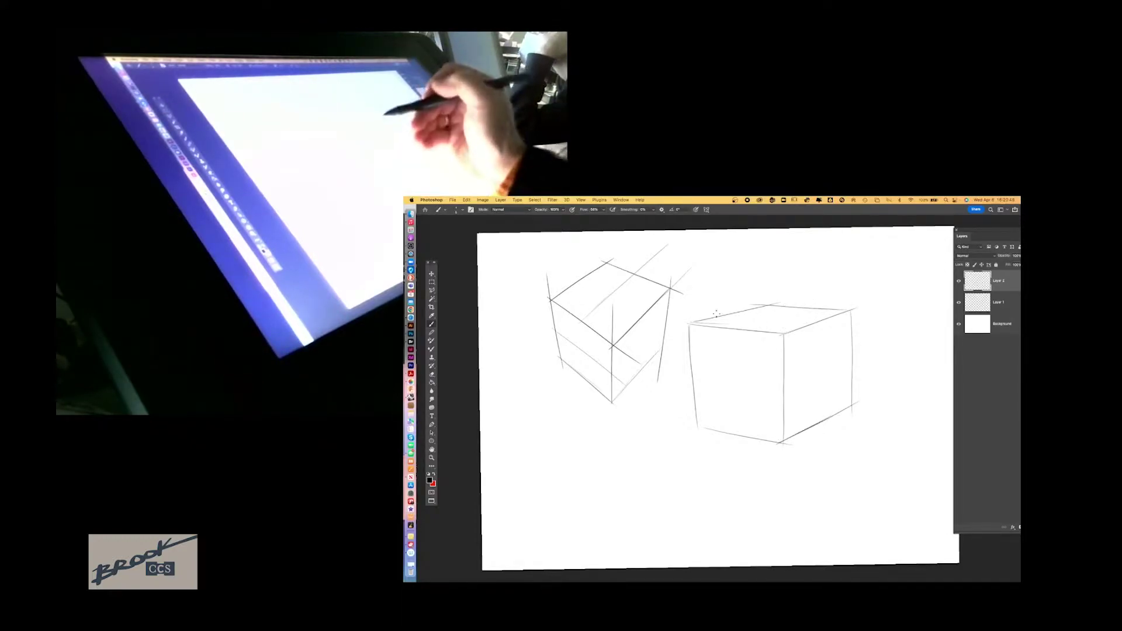
Step: Enlarge the first box sketch on Layer 1 with Free Transform, keeping its upper-left corner roughly in place
{"action": "left_click", "coordinate": [959, 284]}
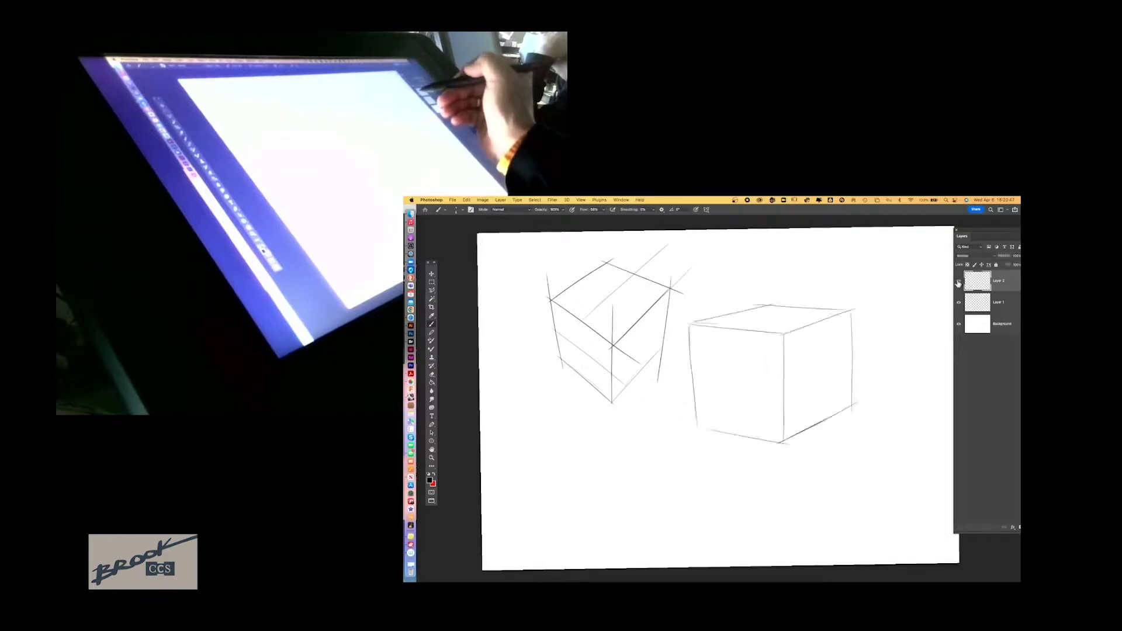
{"action": "left_click", "coordinate": [1004, 303]}
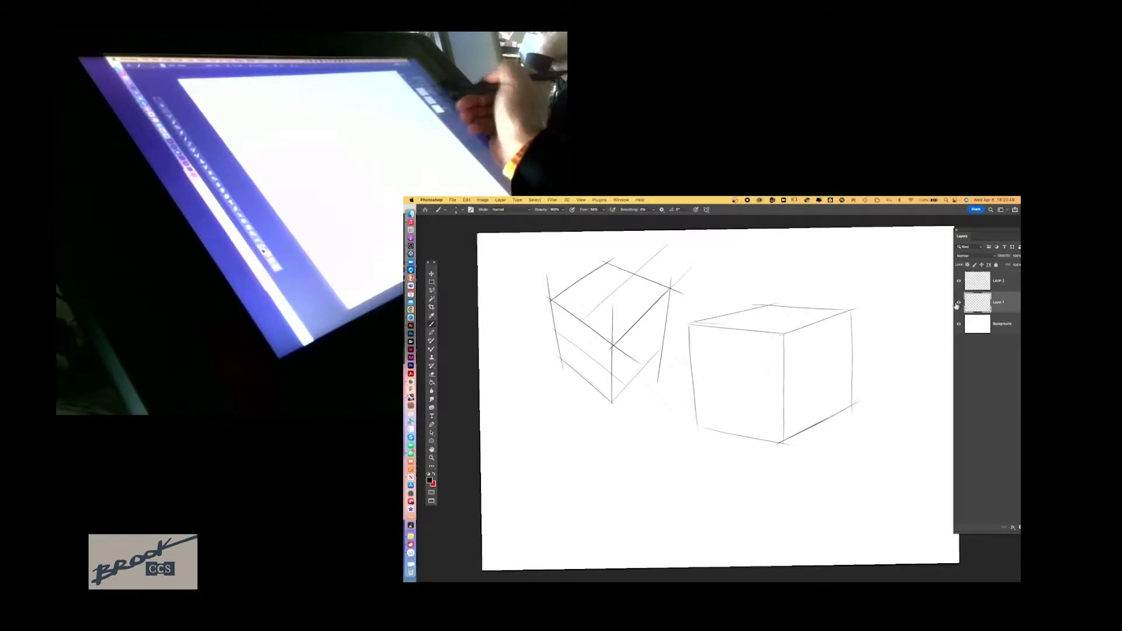
{"action": "left_click", "coordinate": [958, 304]}
{"action": "left_click", "coordinate": [958, 303]}
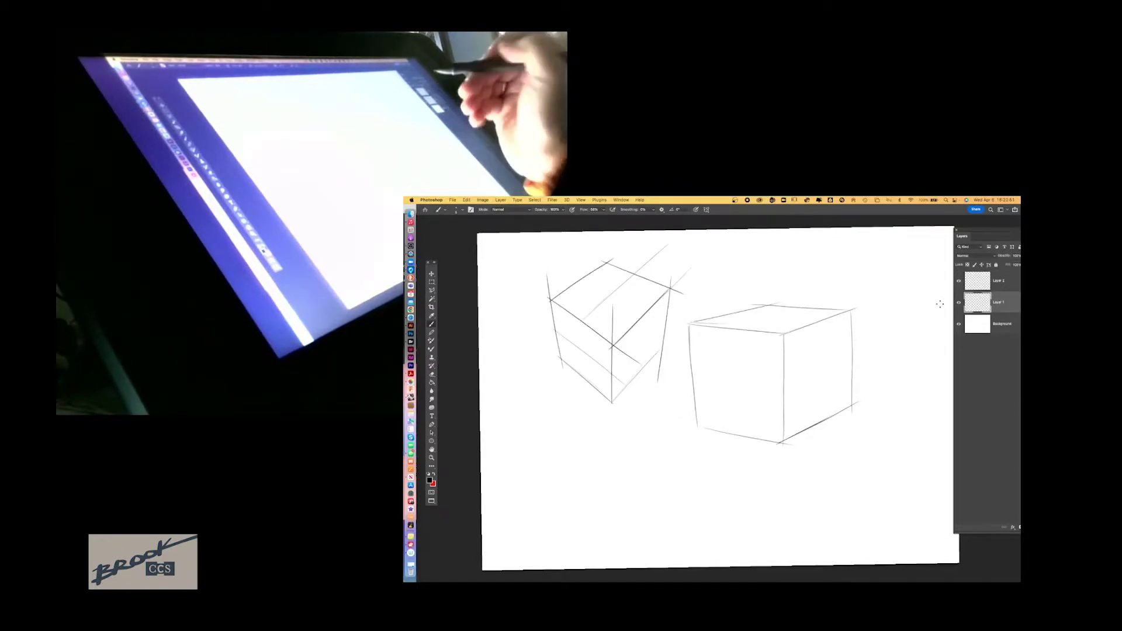
{"action": "key", "text": "ctrl+t"}
{"action": "left_click_drag", "start_coordinate": [695, 403], "coordinate": [737, 446]}
Step: Move the enlarged first box left and slightly down, clear of the second box, and make red the foreground color
{"action": "left_click", "coordinate": [999, 282]}
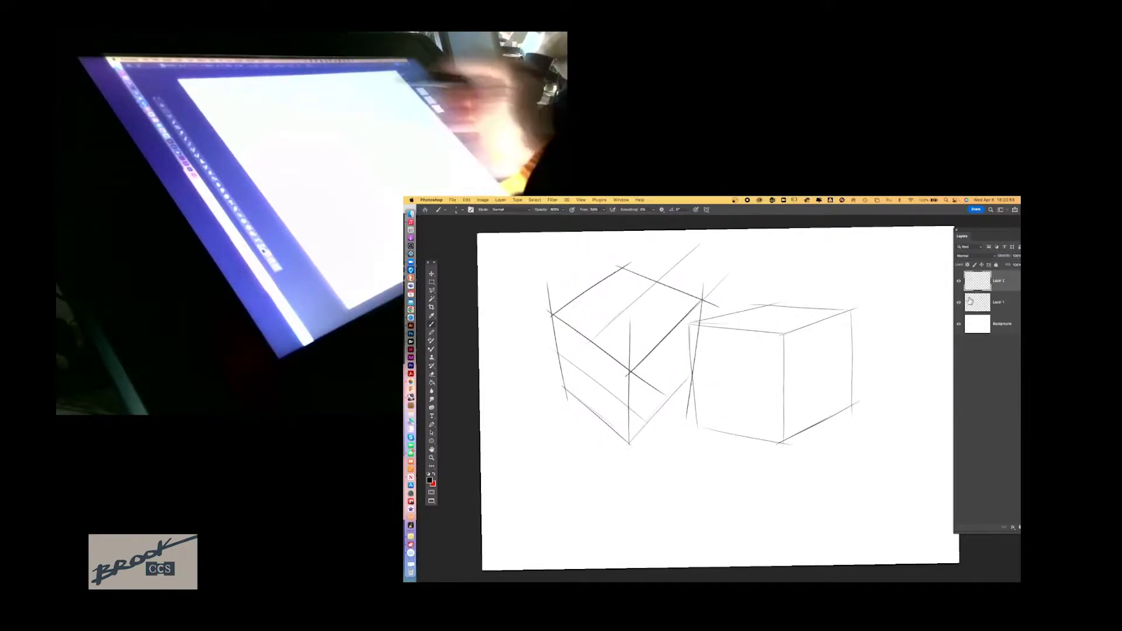
{"action": "left_click", "coordinate": [433, 273]}
{"action": "left_click_drag", "start_coordinate": [704, 301], "coordinate": [675, 314]}
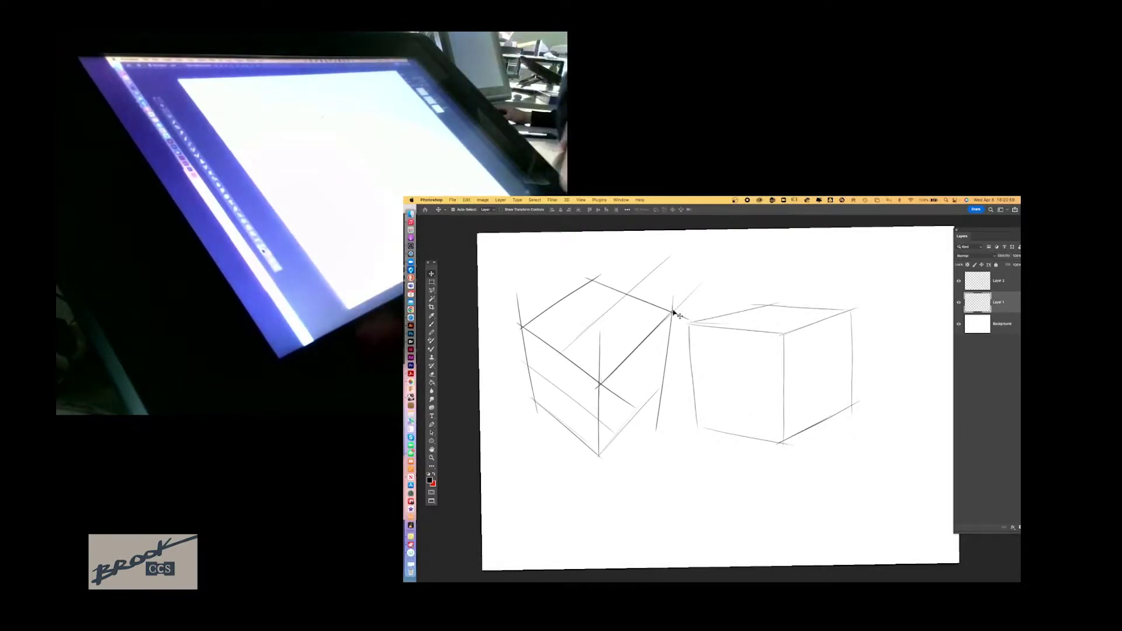
{"action": "left_click", "coordinate": [434, 476]}
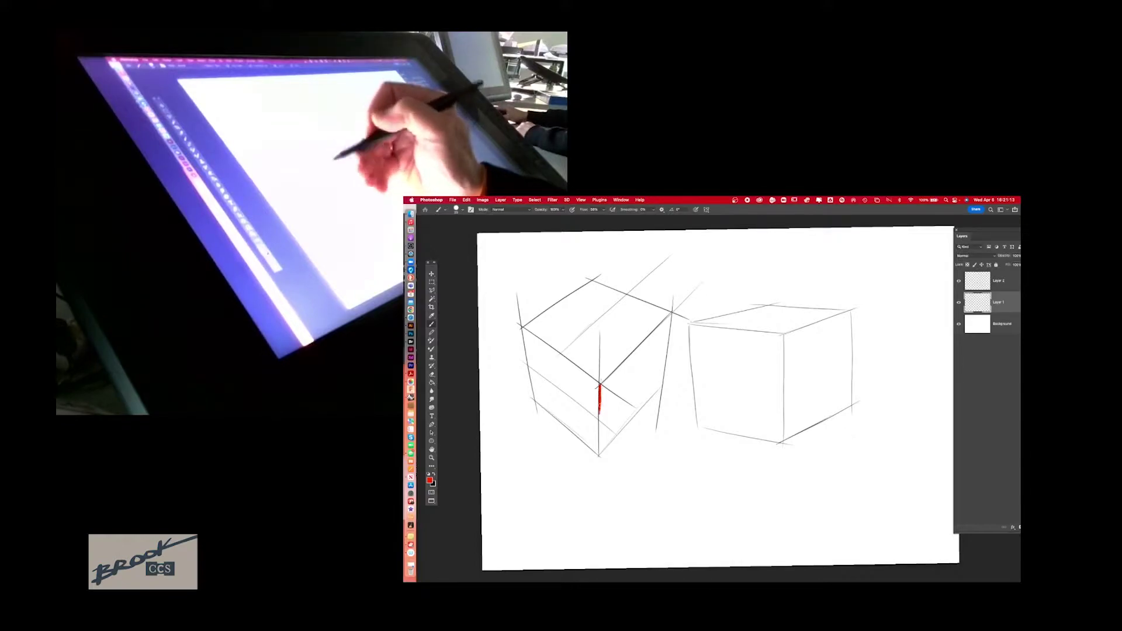
Step: Try to outline the first box's right side face in red on Layer 1 and fill it with the Paint Bucket
{"action": "left_click_drag", "start_coordinate": [600, 436], "coordinate": [599, 455]}
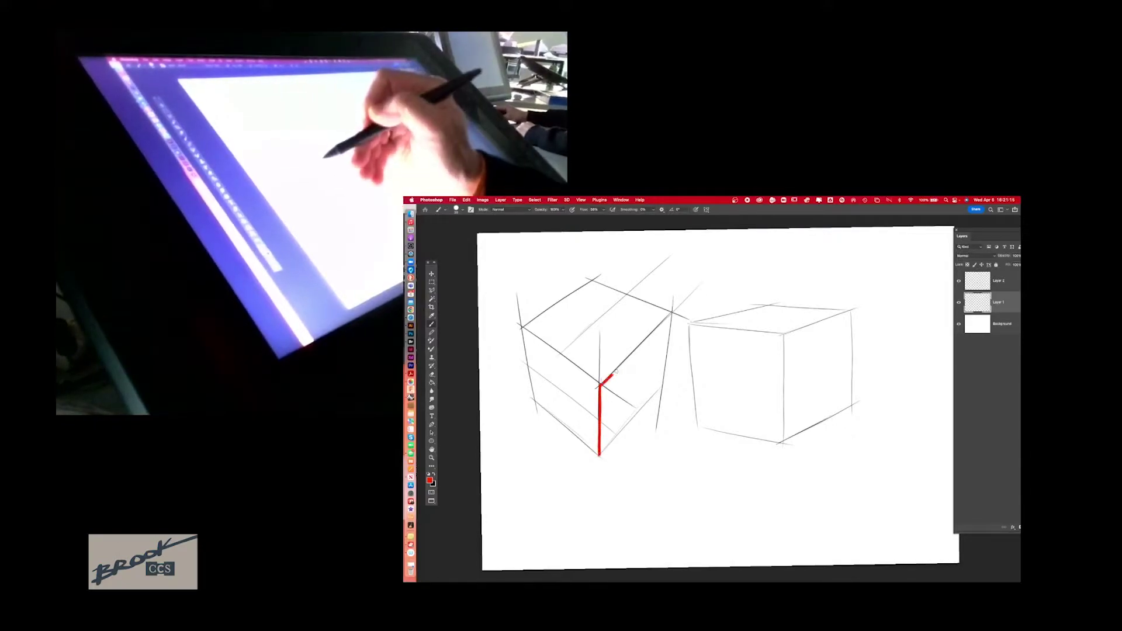
{"action": "mouse_move", "coordinate": [600, 385]}
{"action": "left_mouse_down"}
{"action": "mouse_move", "coordinate": [671, 314]}
{"action": "mouse_move", "coordinate": [661, 388]}
{"action": "left_mouse_up"}
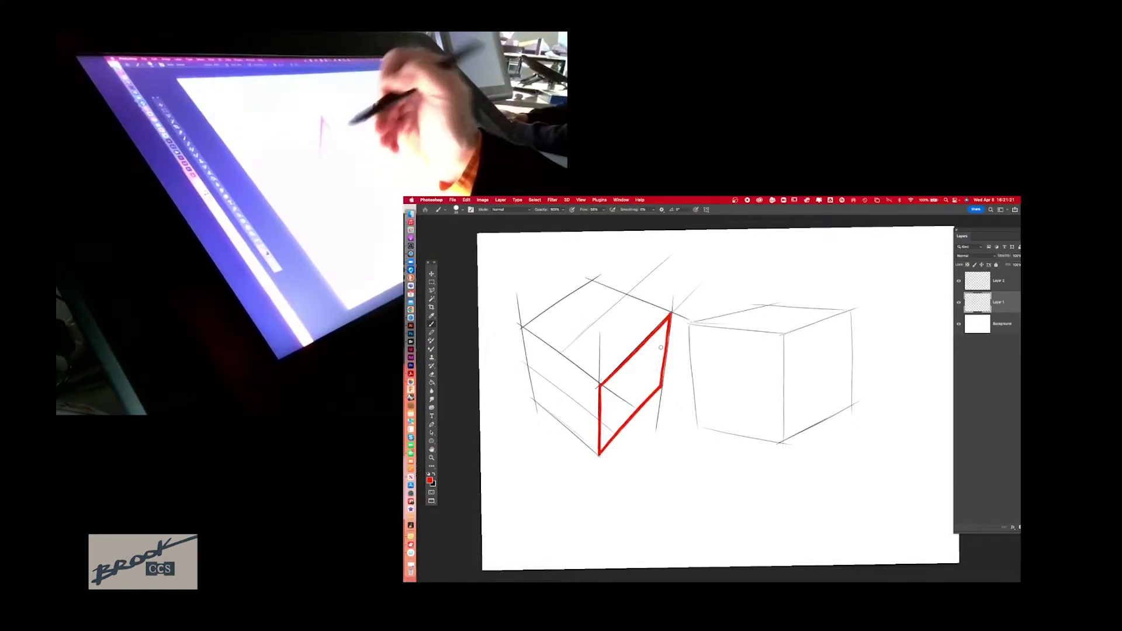
{"action": "key", "text": "g"}
{"action": "left_click", "coordinate": [623, 405]}
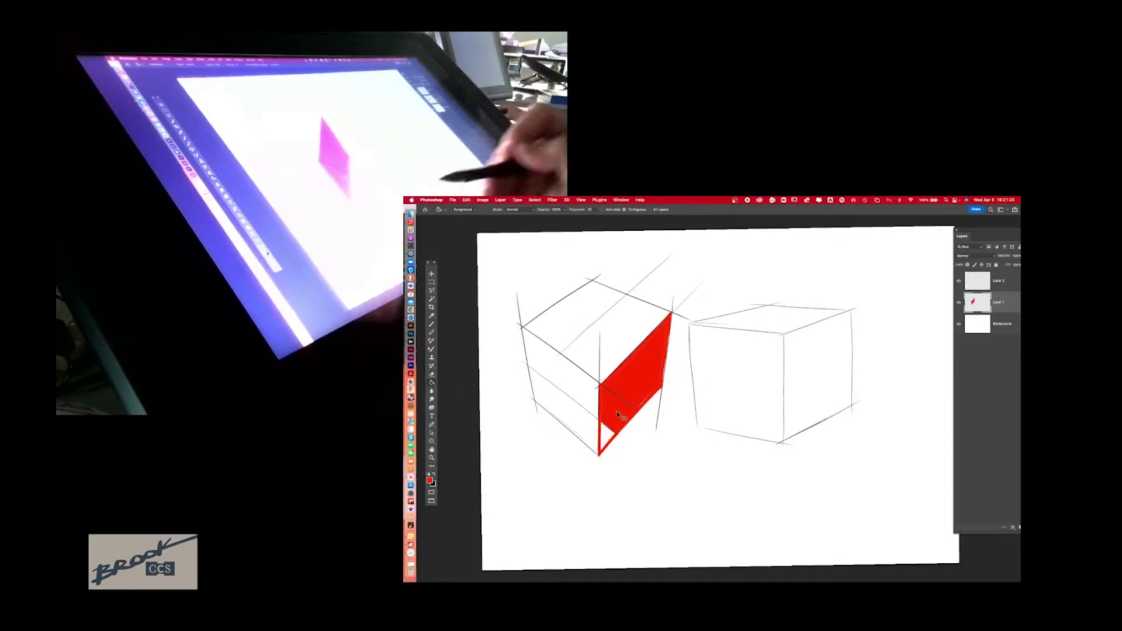
{"action": "key", "text": "super+z"}
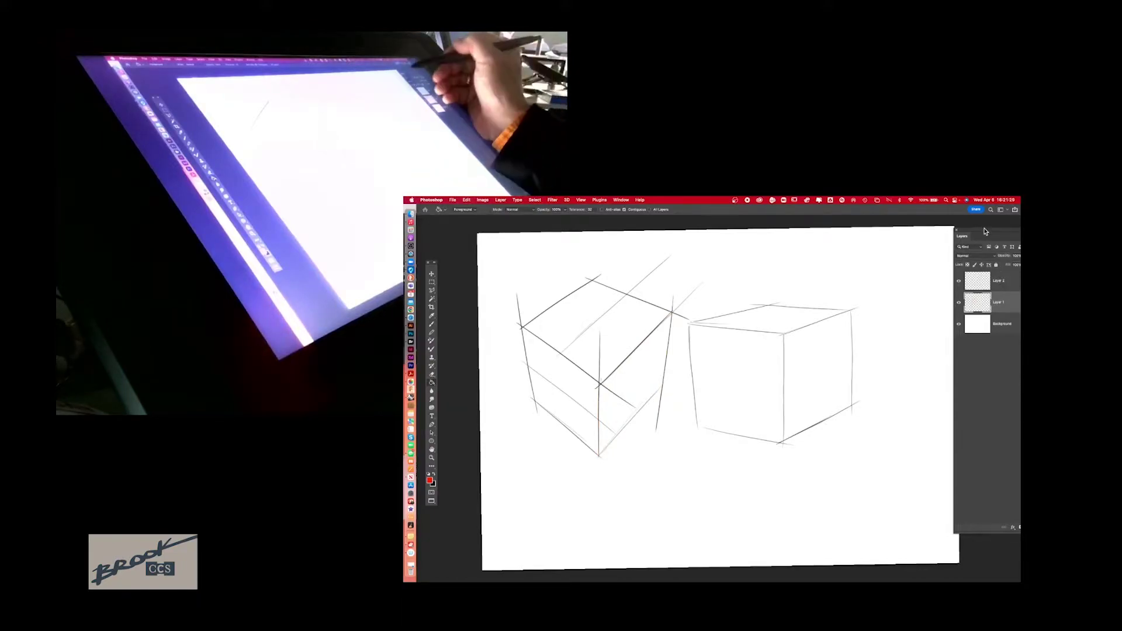
Step: Lock Layer 1 and Layer 2, and add a new empty layer above them
{"action": "left_click_drag", "start_coordinate": [985, 232], "coordinate": [893, 227]}
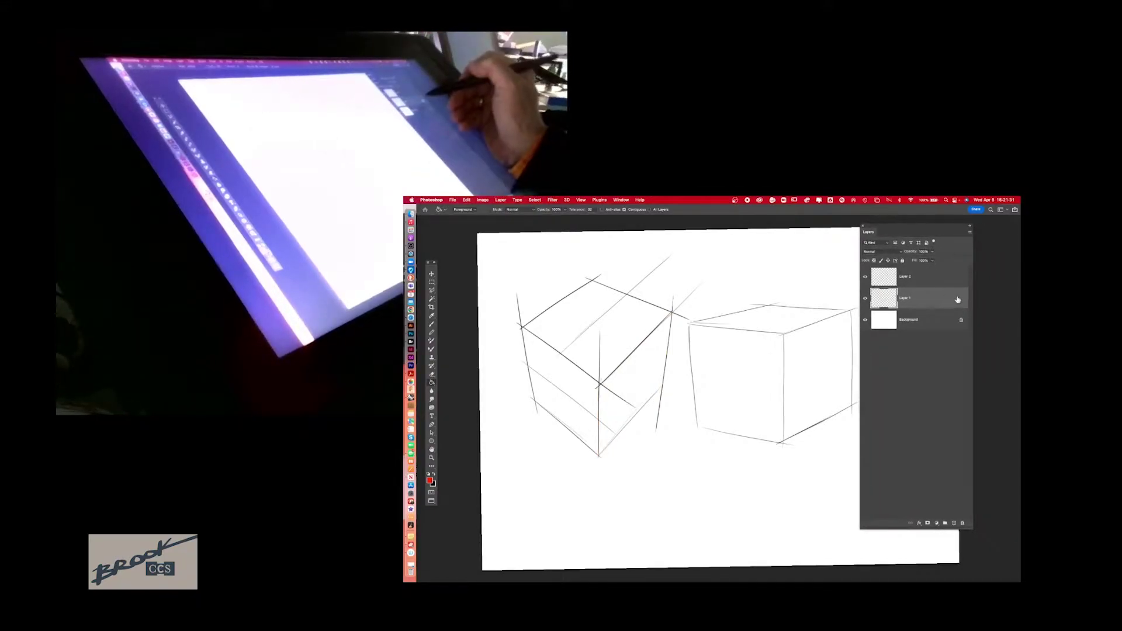
{"action": "left_click", "coordinate": [942, 279]}
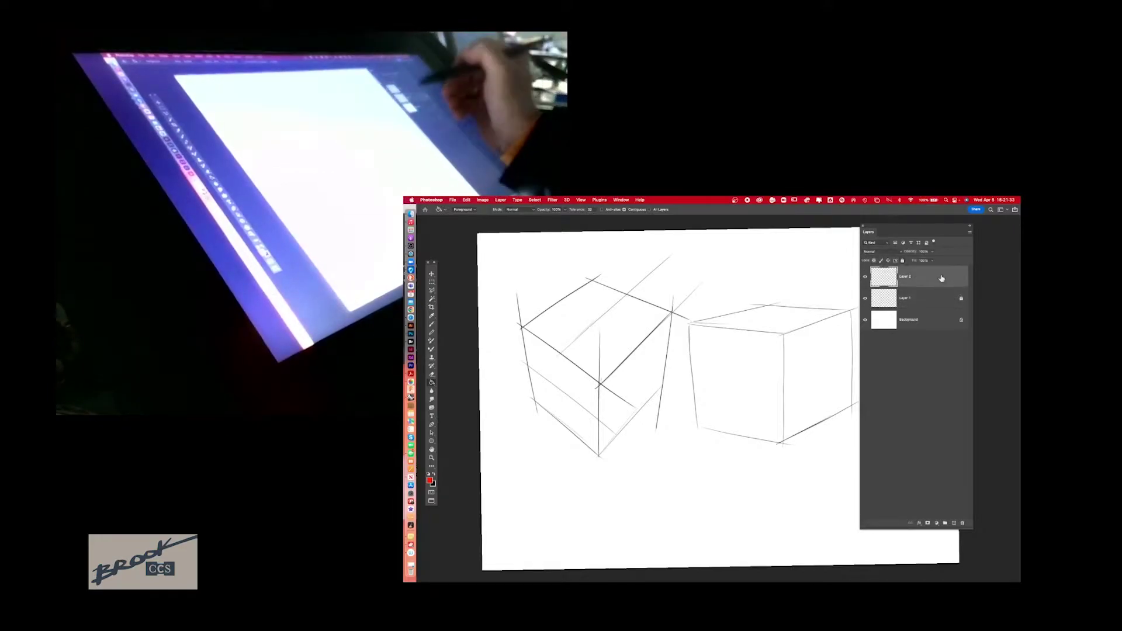
{"action": "left_click", "coordinate": [902, 260]}
{"action": "left_click_drag", "start_coordinate": [902, 230], "coordinate": [964, 226]}
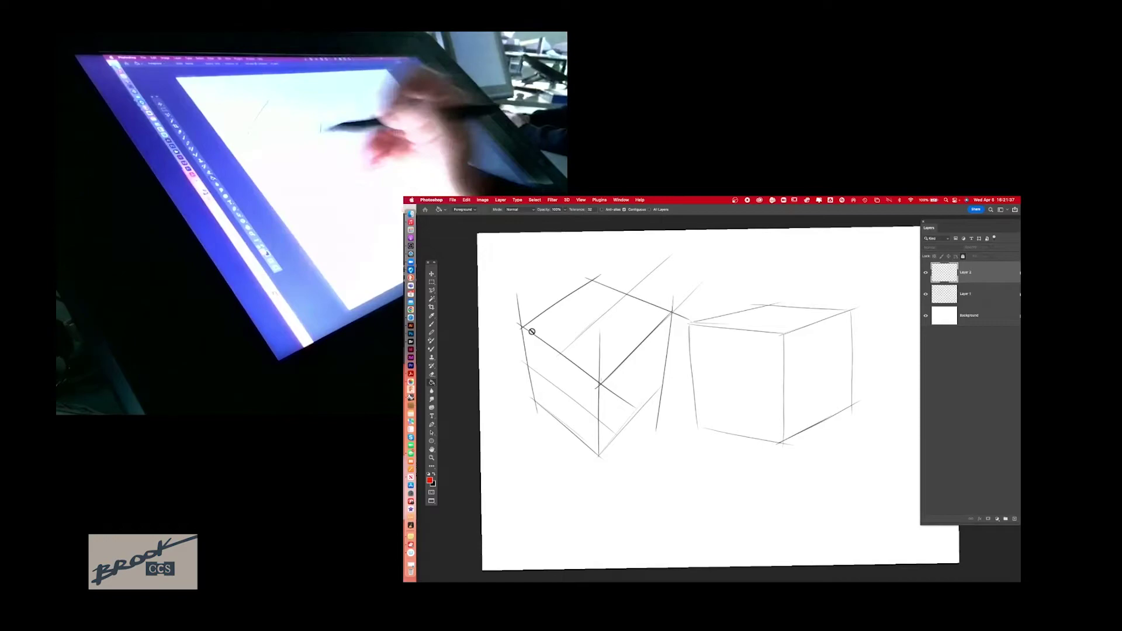
{"action": "left_click", "coordinate": [1014, 521]}
Step: Brush thick red lines along the two parallel receding edges of the first box's top face on the new layer
{"action": "key", "text": "b"}
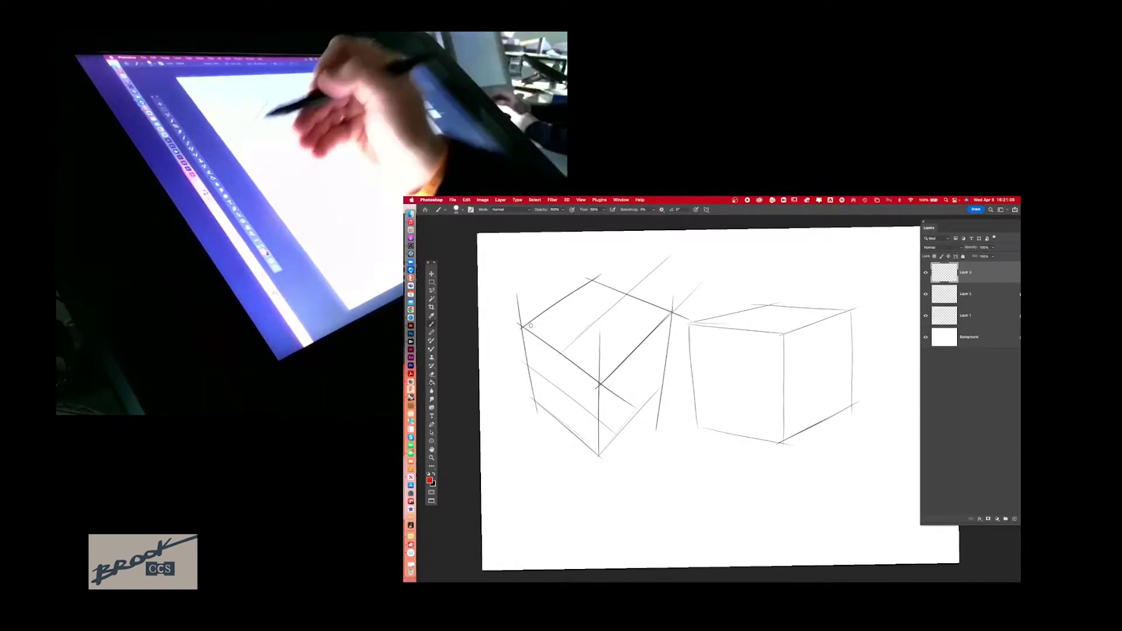
{"action": "left_click_drag", "start_coordinate": [523, 328], "coordinate": [597, 279]}
{"action": "left_click_drag", "start_coordinate": [599, 383], "coordinate": [668, 320]}
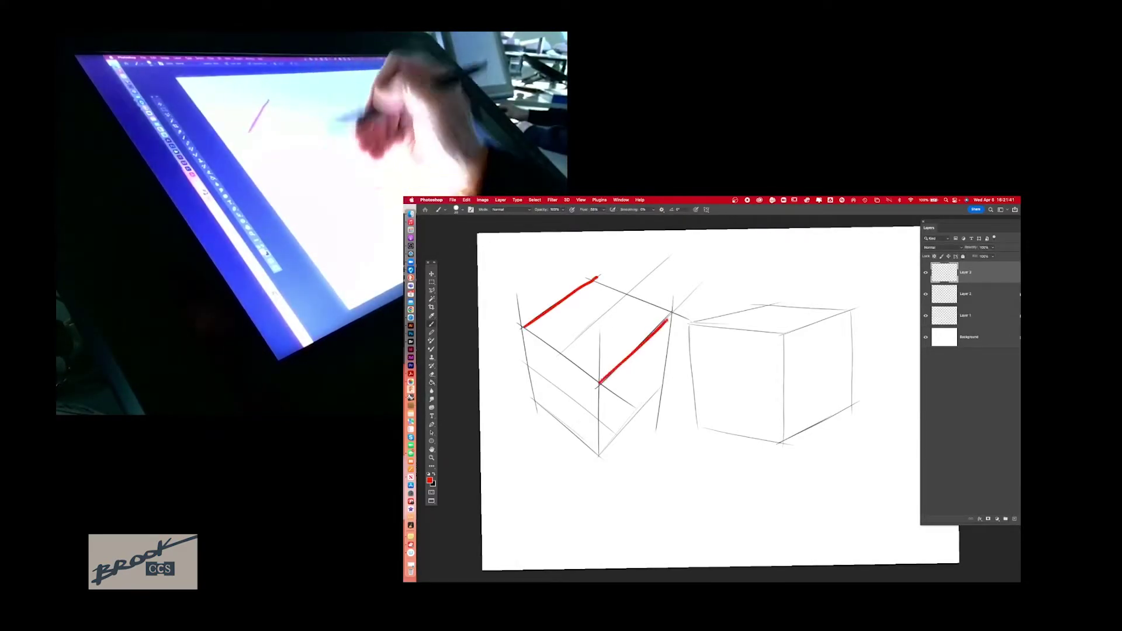
{"action": "left_click_drag", "start_coordinate": [524, 328], "coordinate": [568, 356]}
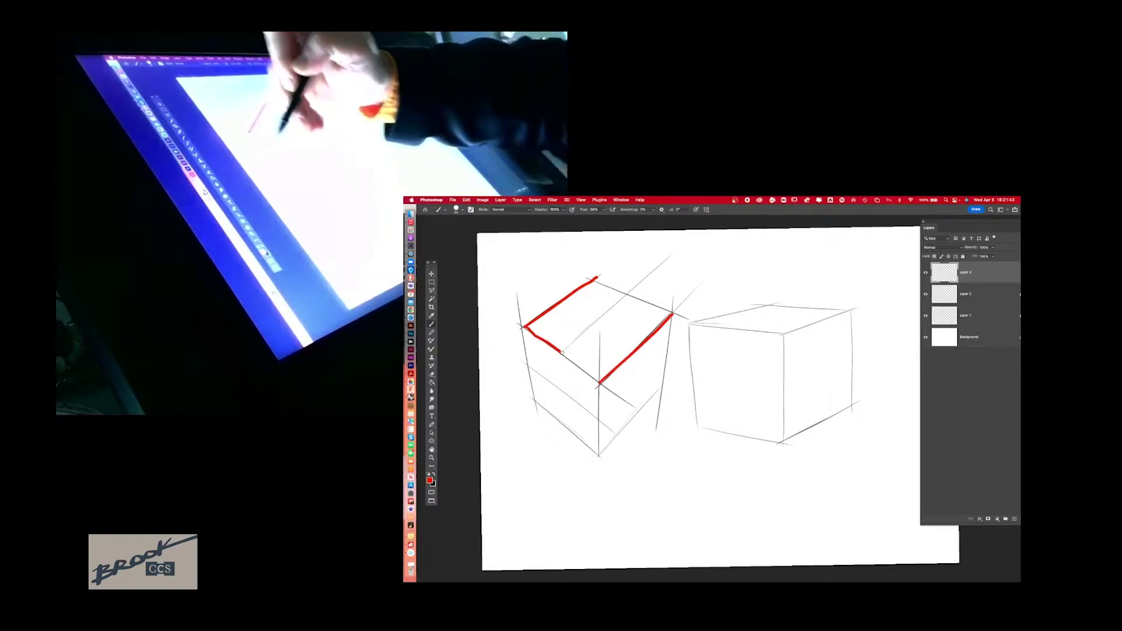
{"action": "key", "text": "super+z"}
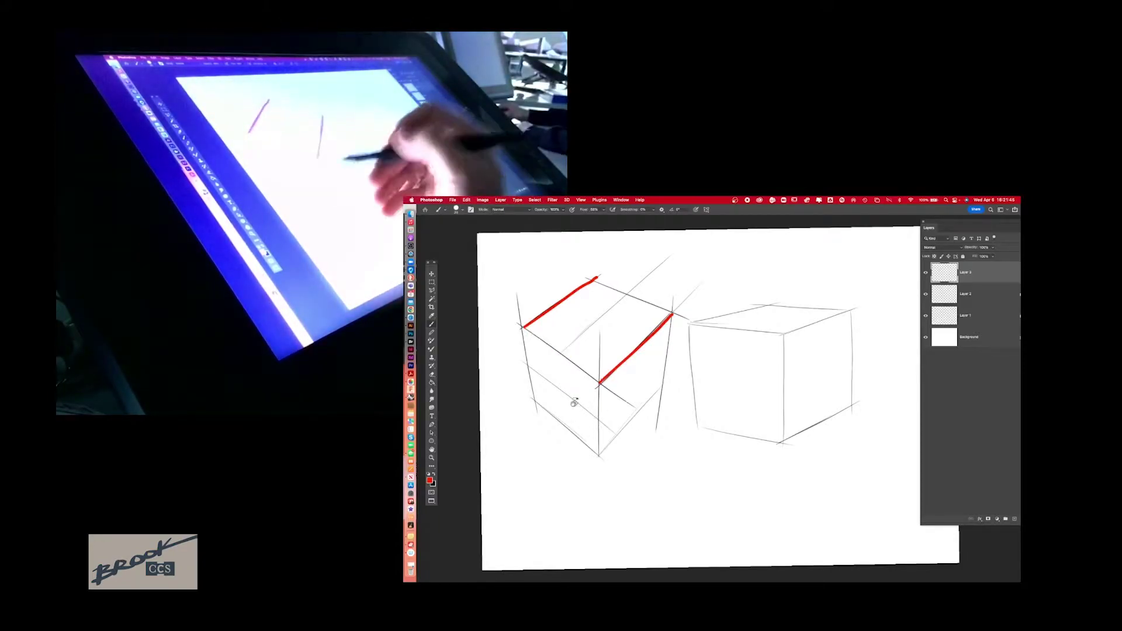
Step: Complete the red outline around the first box's top face and fill it with red using the Paint Bucket
{"action": "left_click_drag", "start_coordinate": [574, 402], "coordinate": [724, 486]}
{"action": "left_click_drag", "start_coordinate": [688, 435], "coordinate": [666, 325]}
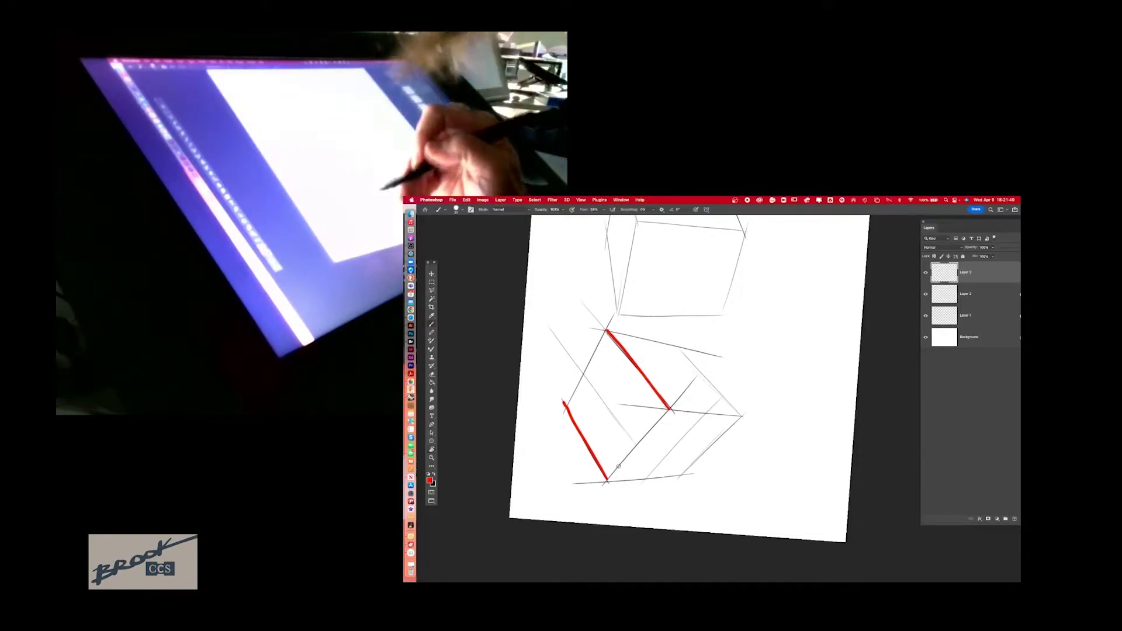
{"action": "left_click_drag", "start_coordinate": [566, 403], "coordinate": [588, 368]}
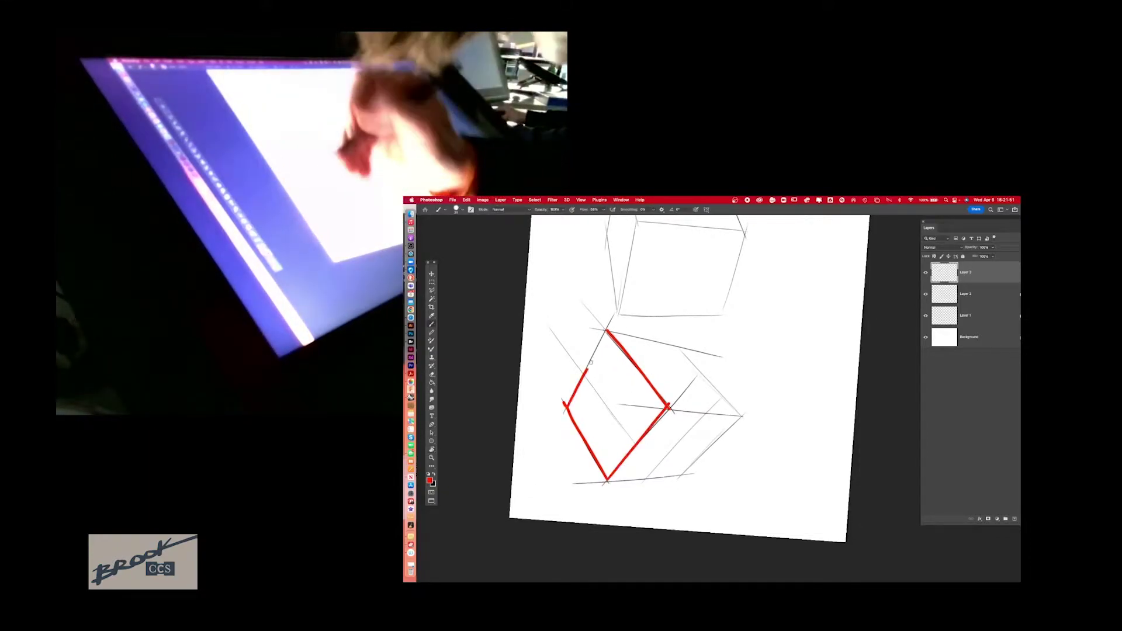
{"action": "key", "text": "g"}
{"action": "left_click", "coordinate": [620, 391]}
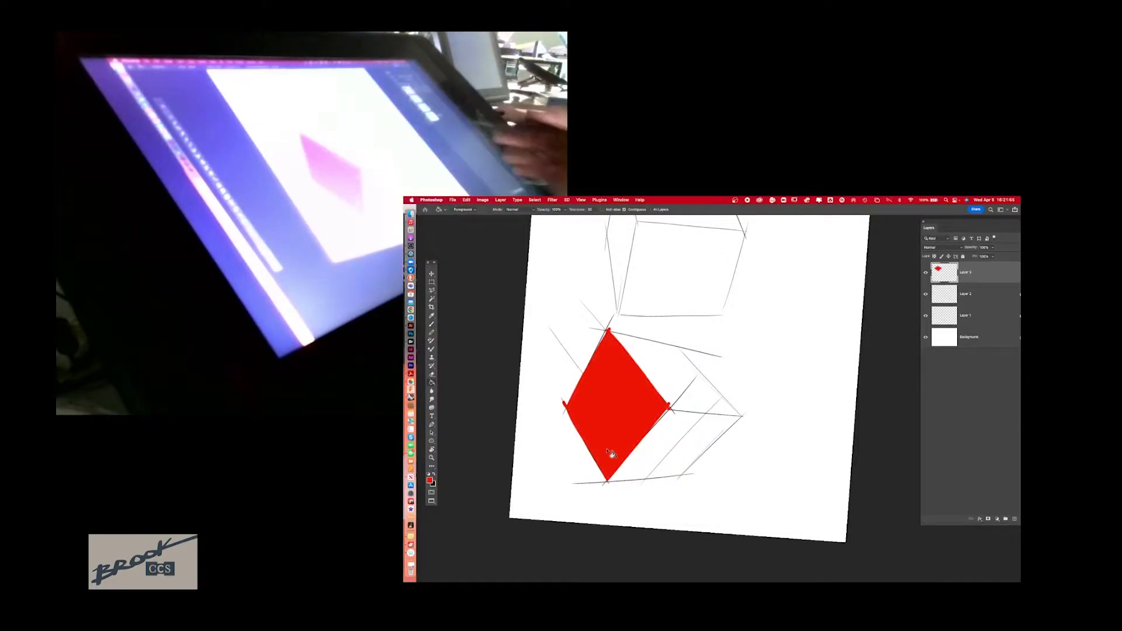
Step: Add another layer above the red top face and brush red lines along the right side face's two vertical edges
{"action": "left_click_drag", "start_coordinate": [962, 227], "coordinate": [917, 223]}
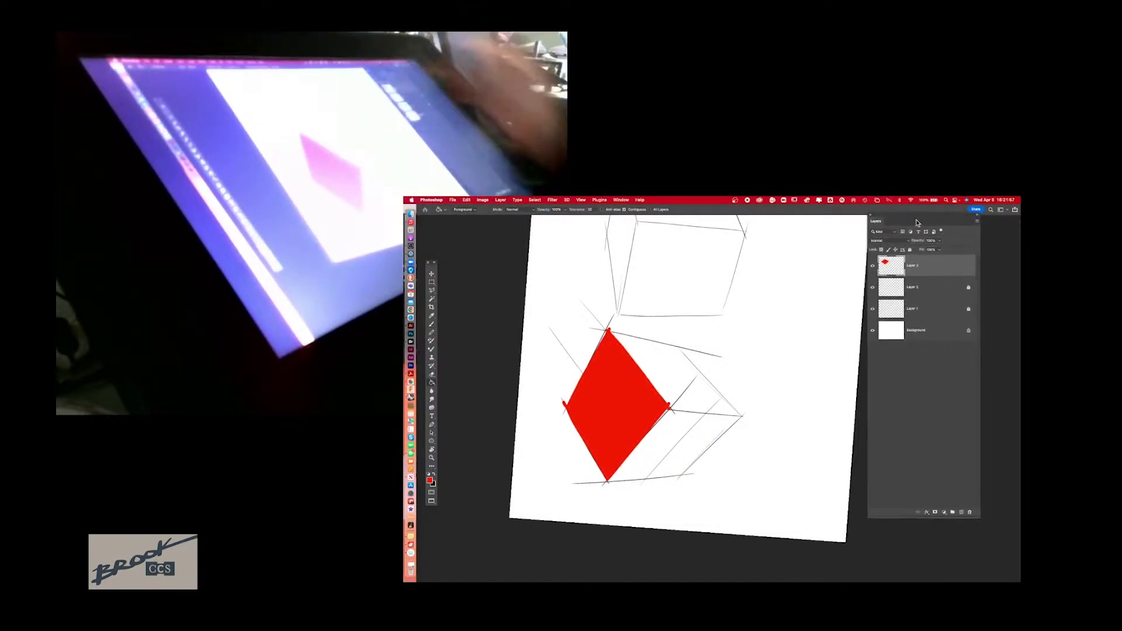
{"action": "left_click", "coordinate": [961, 512]}
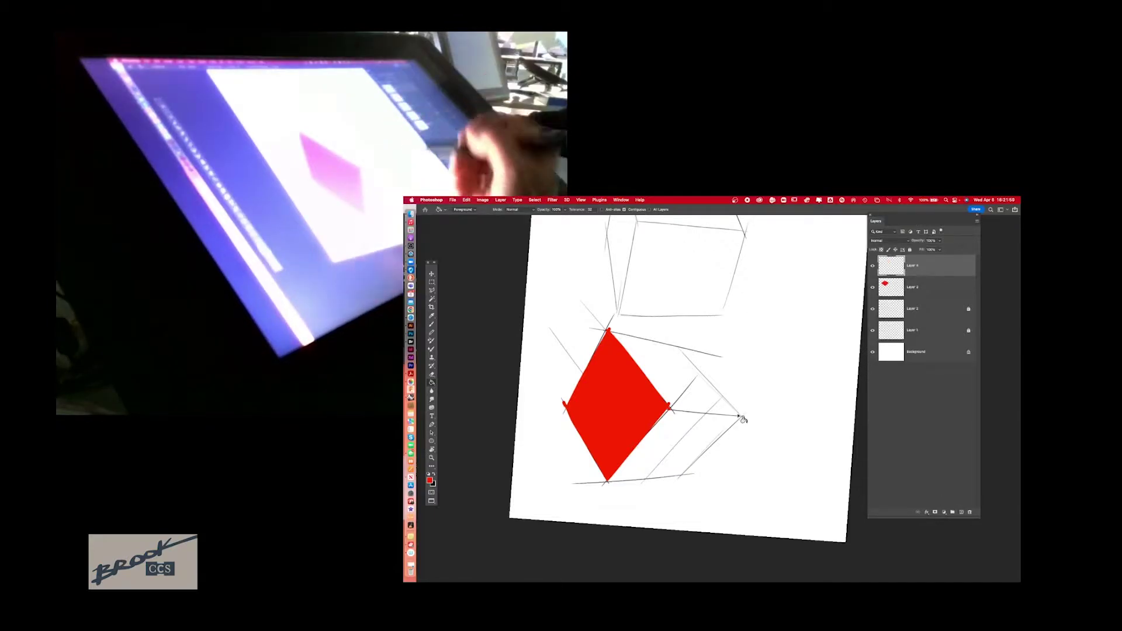
{"action": "key", "text": "r"}
{"action": "left_click_drag", "start_coordinate": [561, 396], "coordinate": [595, 466]}
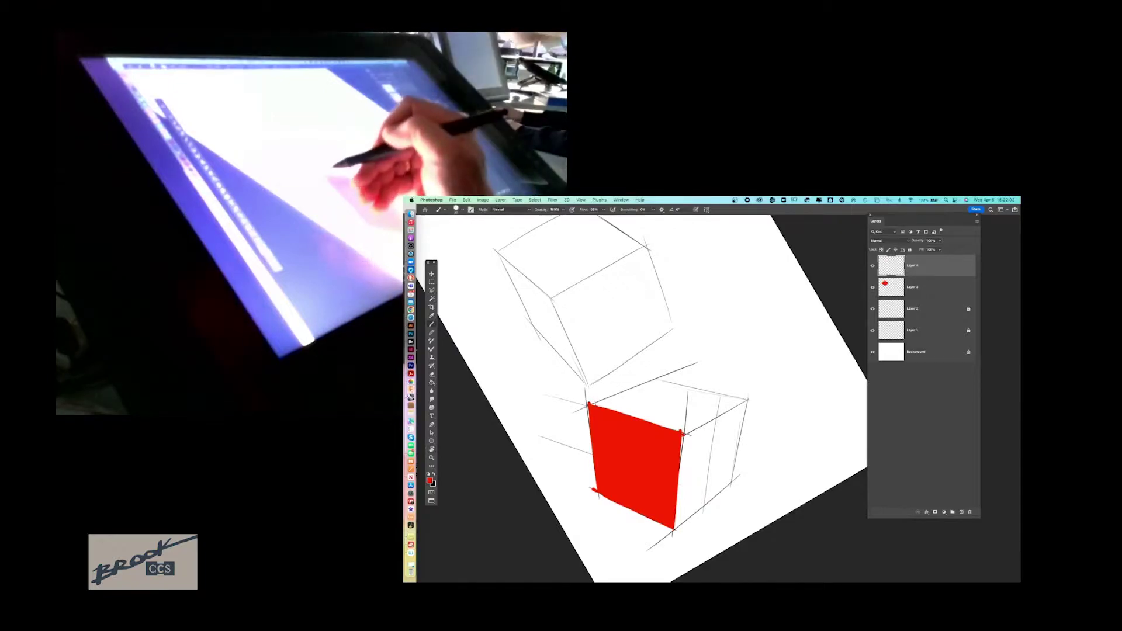
{"action": "left_click_drag", "start_coordinate": [590, 404], "coordinate": [662, 380]}
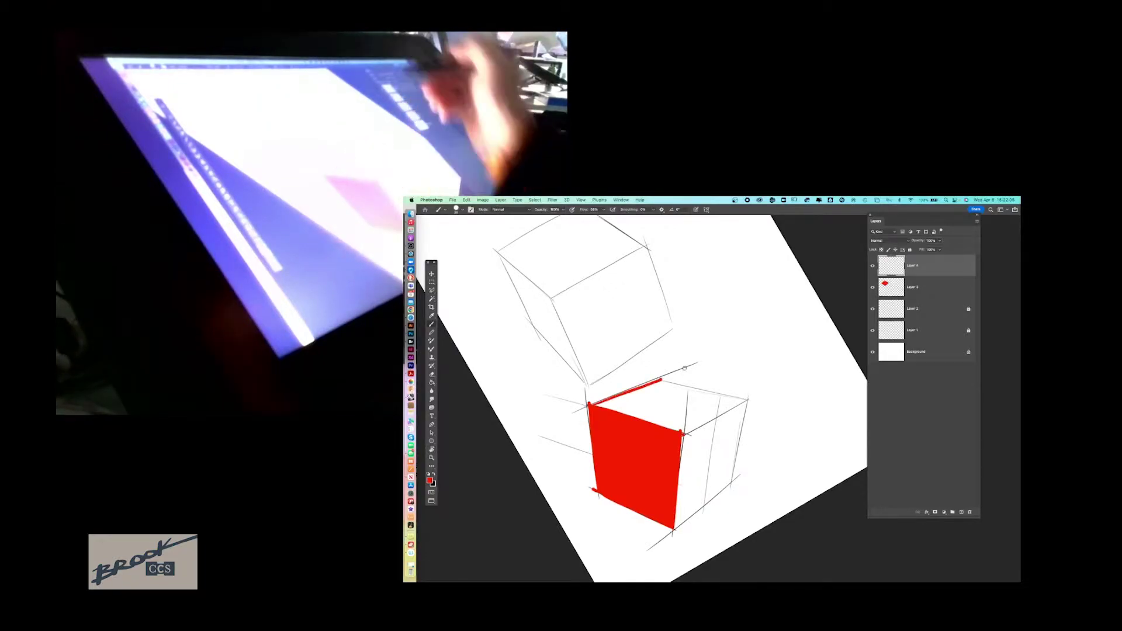
{"action": "left_click", "coordinate": [873, 266]}
{"action": "left_click", "coordinate": [872, 266]}
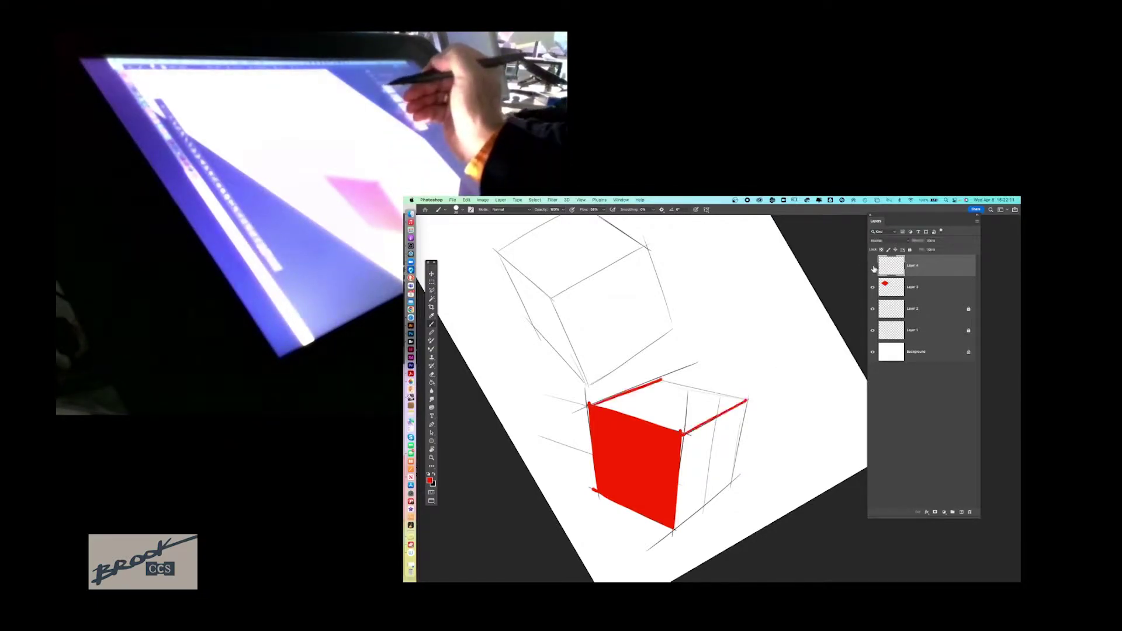
{"action": "left_click", "coordinate": [873, 266]}
Step: Close the red outline around the first box's right side face with the Brush
{"action": "key", "text": "r"}
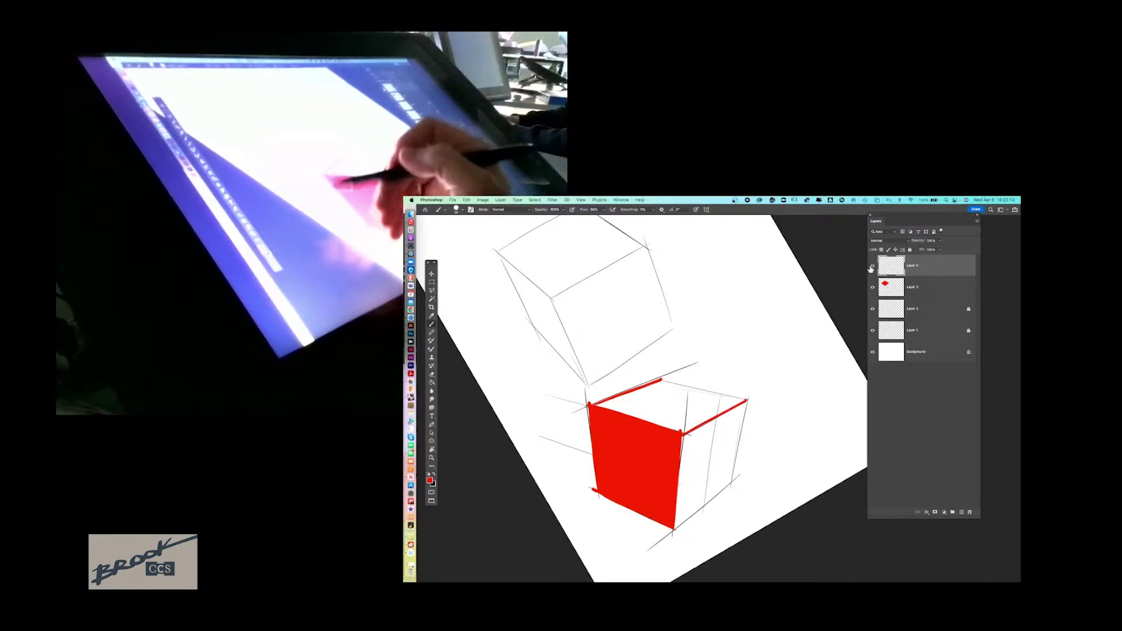
{"action": "left_click_drag", "start_coordinate": [526, 415], "coordinate": [641, 311]}
{"action": "key", "text": "b"}
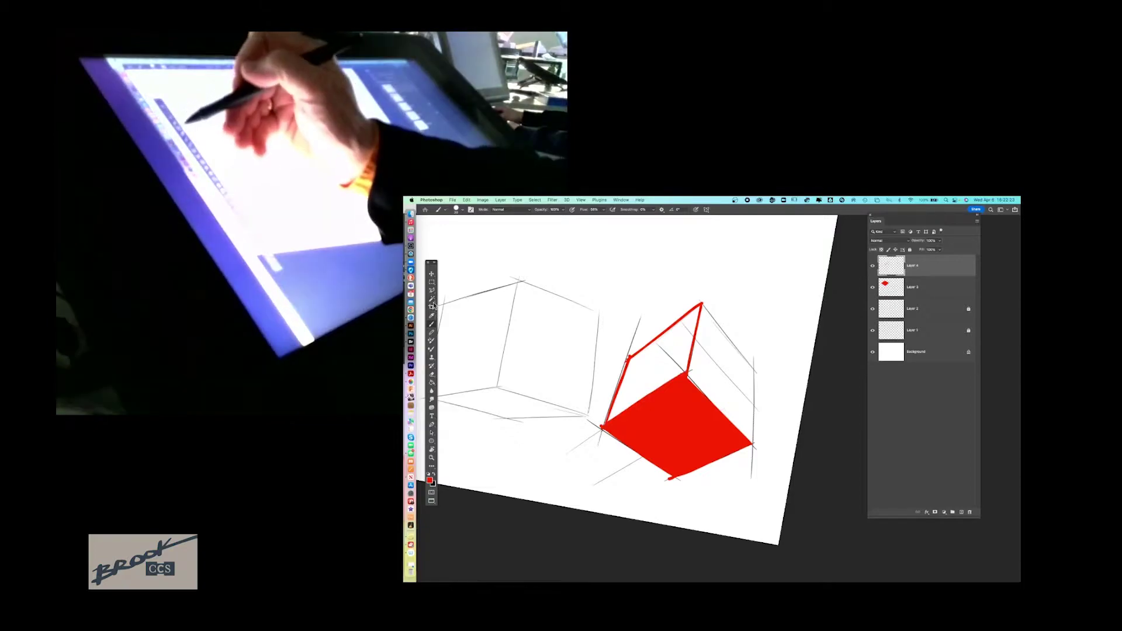
Step: Fill the outlined right side face of the first box with red using the Paint Bucket
{"action": "left_click", "coordinate": [432, 383]}
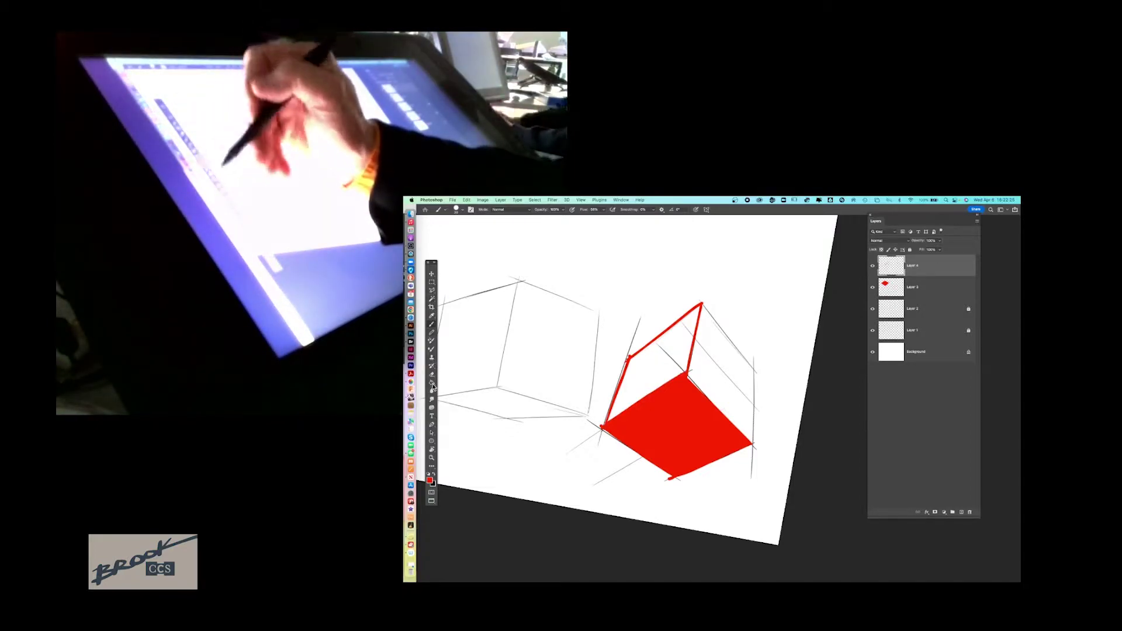
{"action": "left_click", "coordinate": [661, 353]}
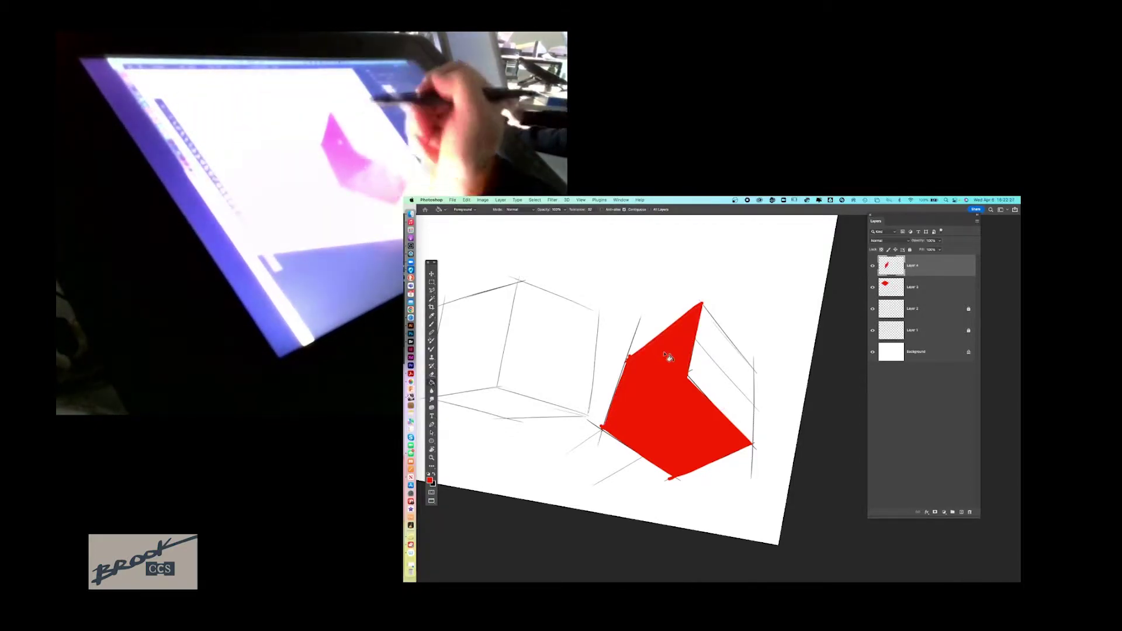
Step: Try to brush a red outline around the first box's left side face on the current layer
{"action": "key", "text": "r"}
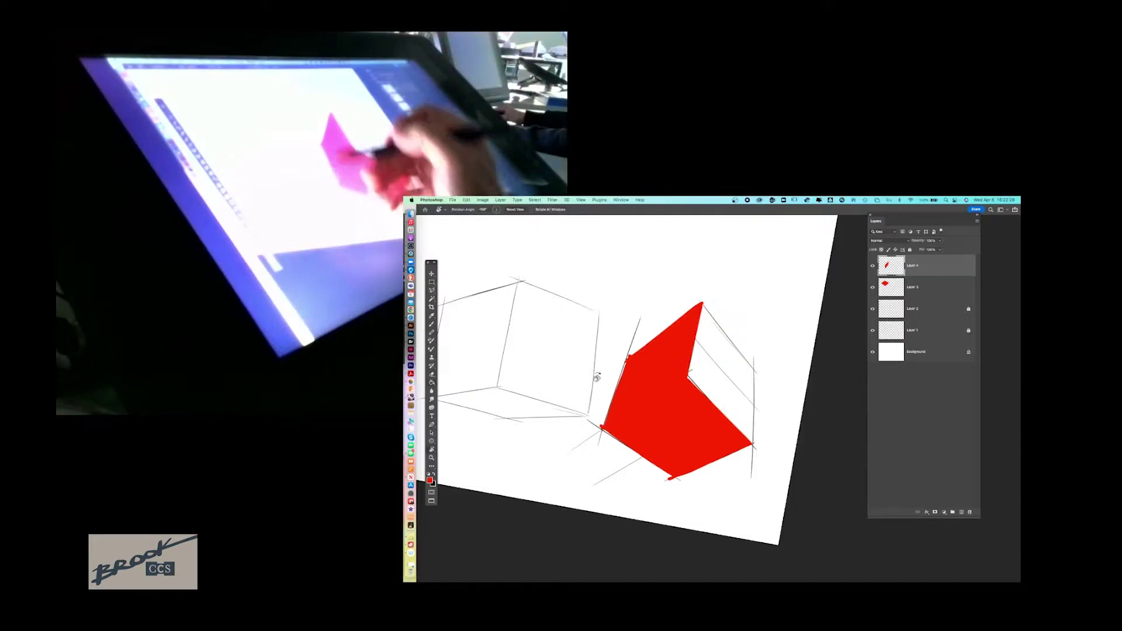
{"action": "left_click_drag", "start_coordinate": [596, 377], "coordinate": [712, 492]}
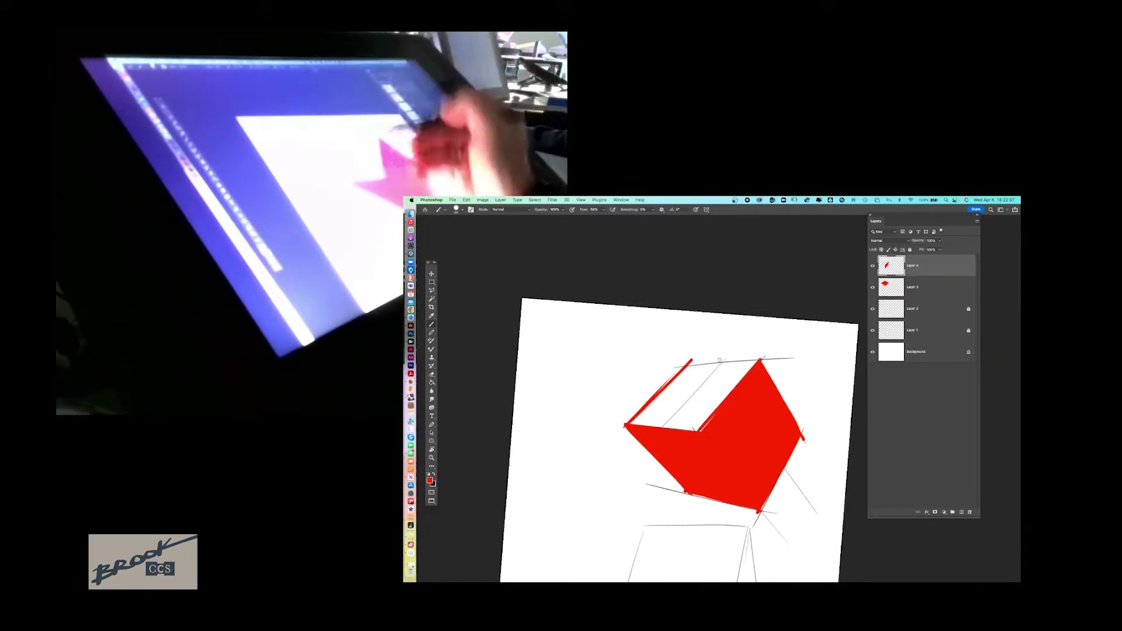
{"action": "left_click_drag", "start_coordinate": [762, 361], "coordinate": [682, 368]}
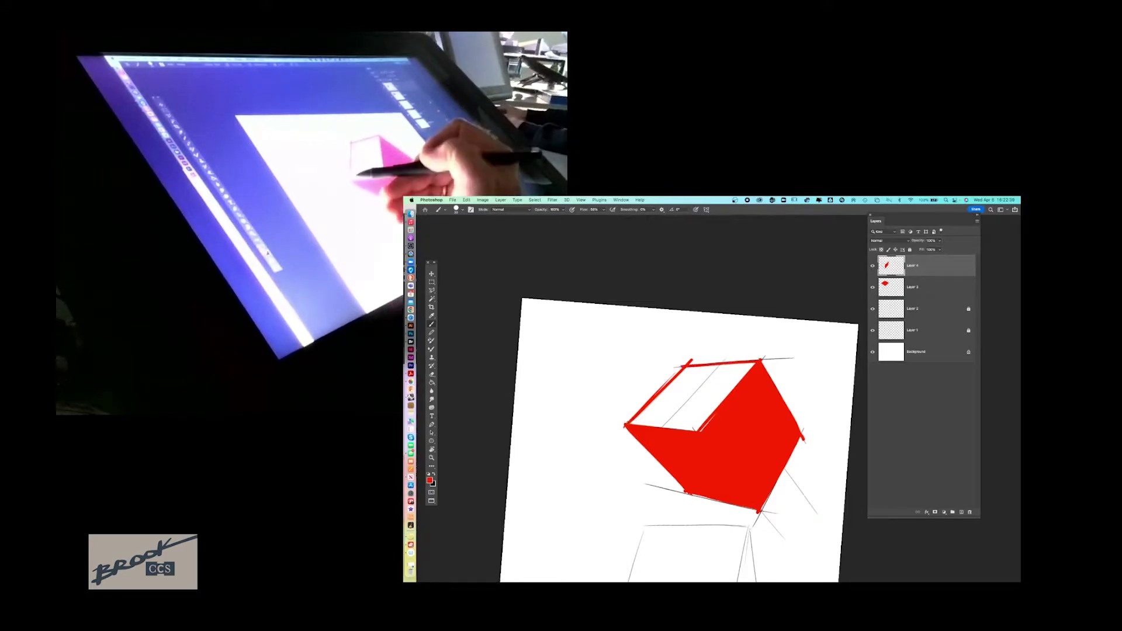
{"action": "key", "text": "r"}
{"action": "mouse_move", "coordinate": [597, 396]}
{"action": "left_mouse_down"}
{"action": "mouse_move", "coordinate": [724, 396]}
{"action": "mouse_move", "coordinate": [691, 446]}
{"action": "left_mouse_up"}
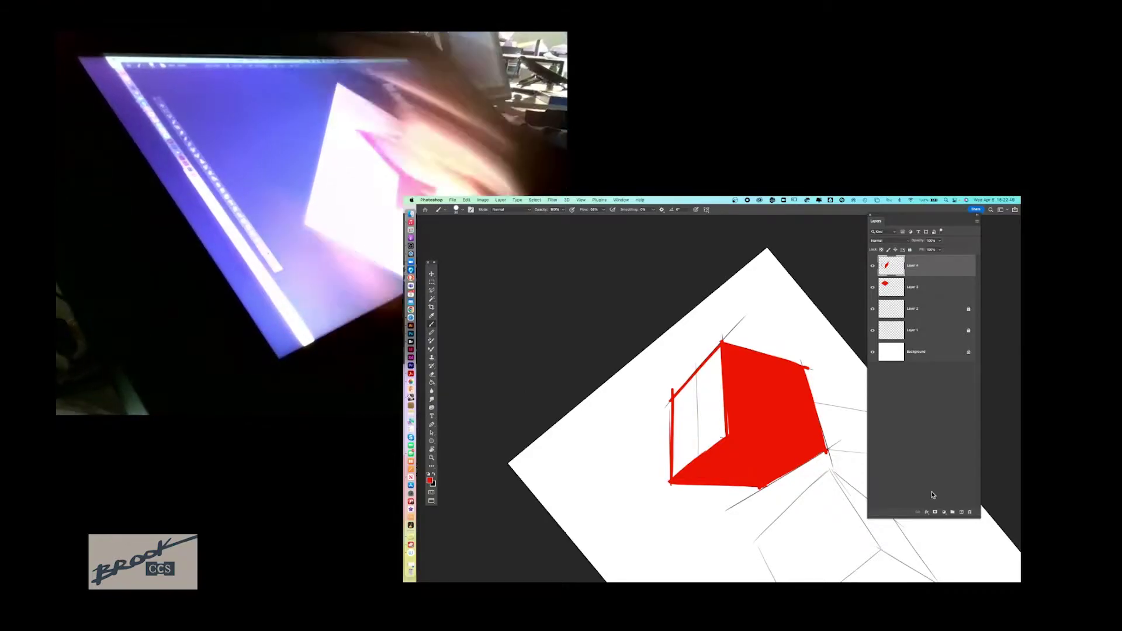
Step: Switch to Finder and open the Applications folder
{"action": "left_click", "coordinate": [422, 216]}
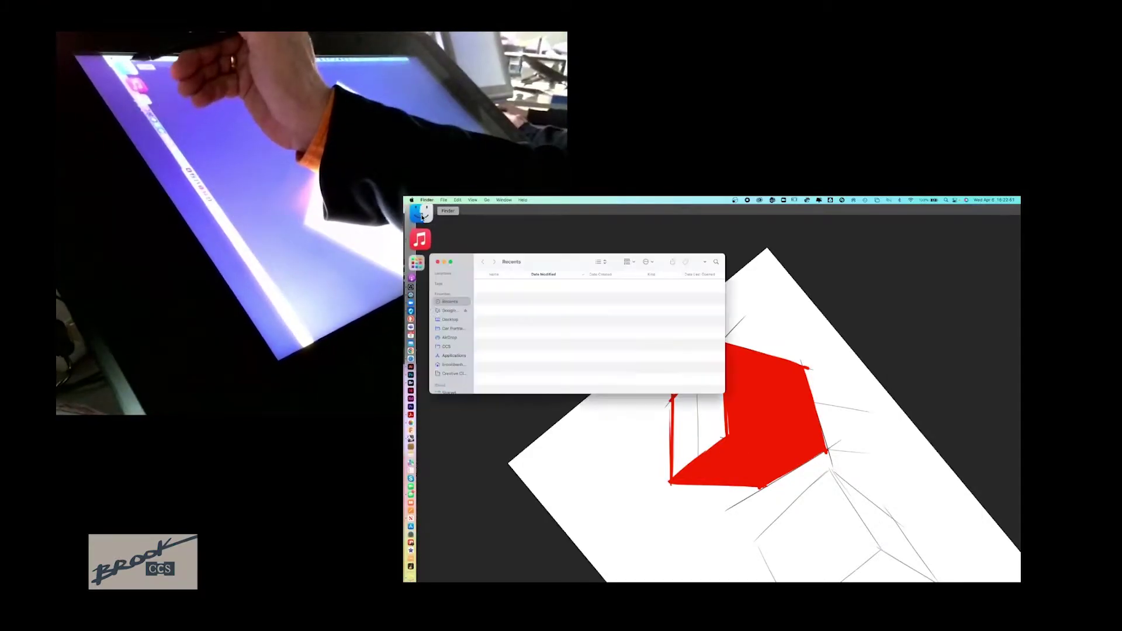
{"action": "left_click", "coordinate": [496, 201]}
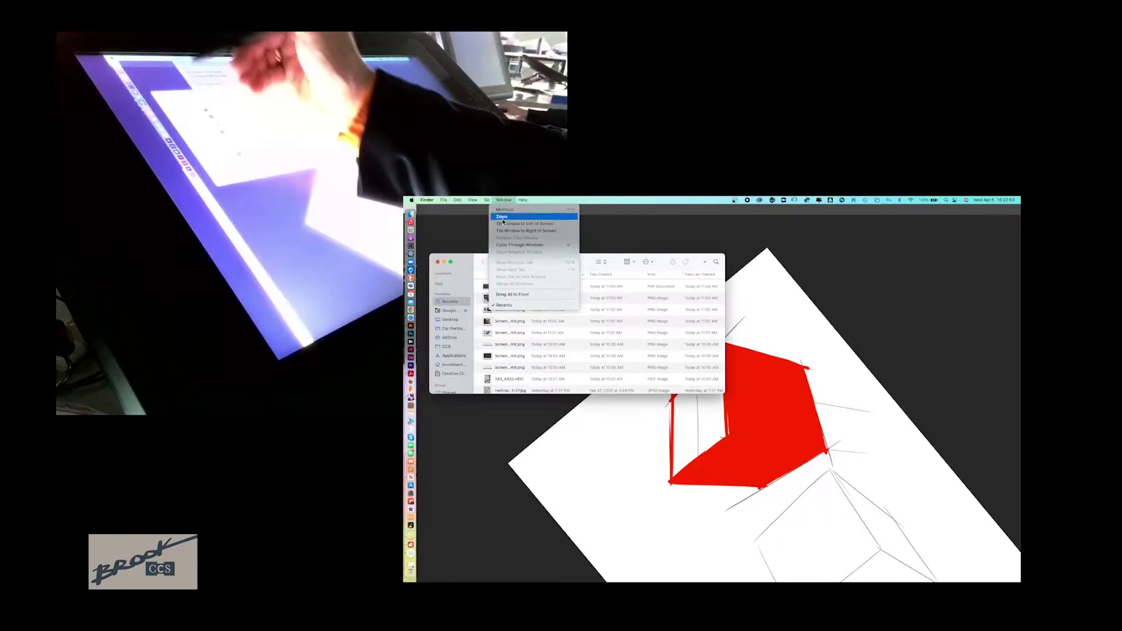
{"action": "mouse_move", "coordinate": [486, 202]}
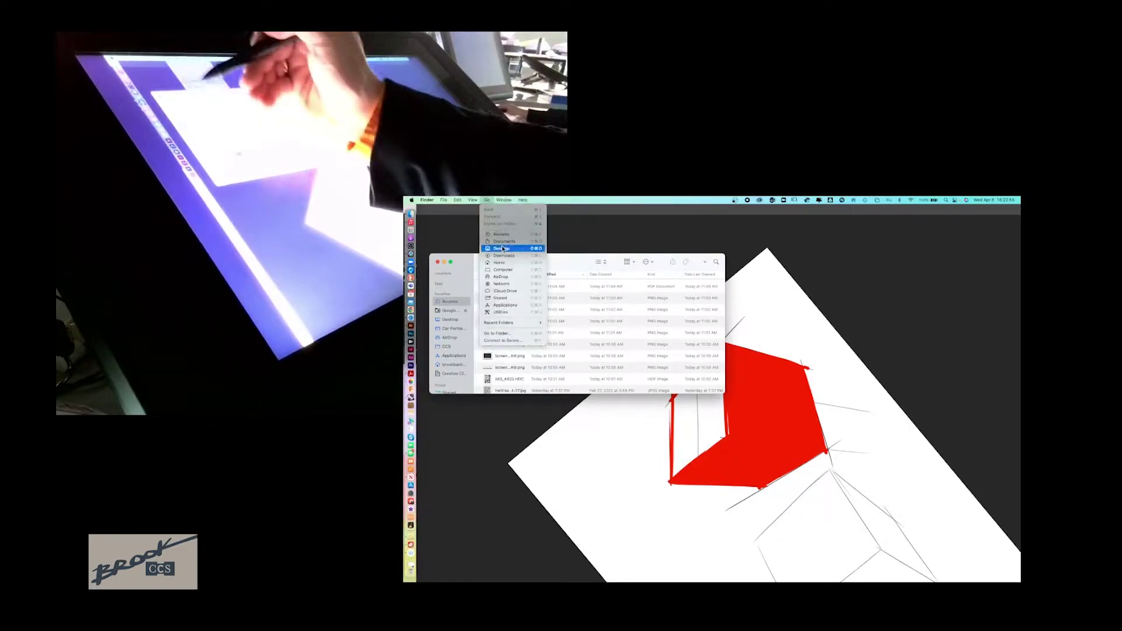
{"action": "left_click", "coordinate": [506, 306]}
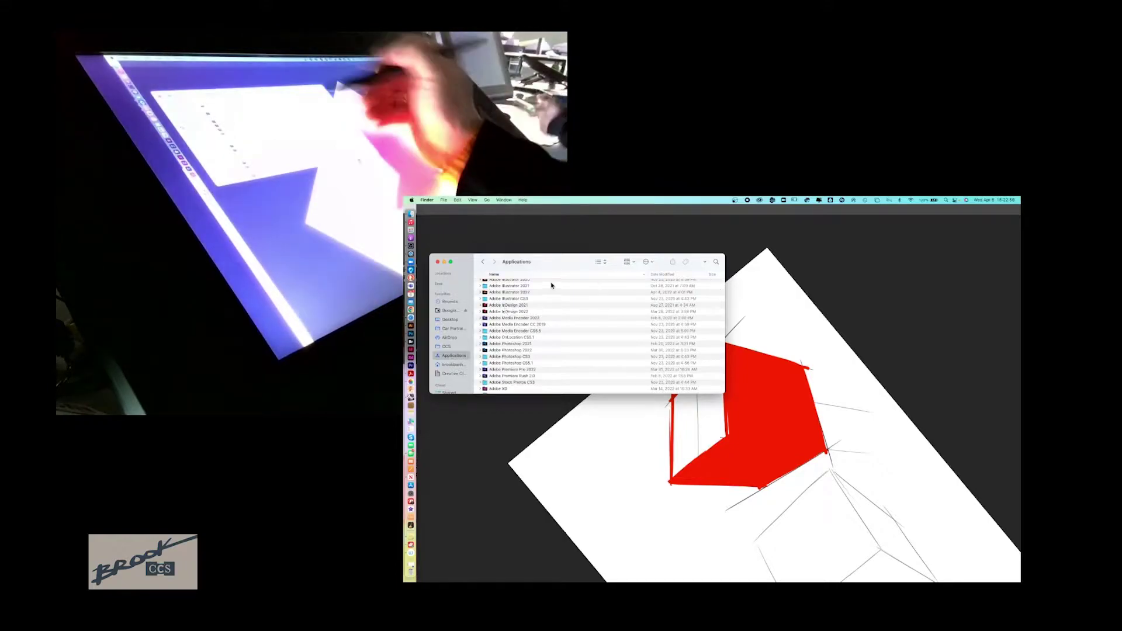
Step: Find Cursor Pro among the installed applications and launch it
{"action": "key", "text": "Down"}
{"action": "key", "text": "Down"}
{"action": "key", "text": "Down"}
{"action": "key", "text": "Down"}
{"action": "key", "text": "Down"}
{"action": "key", "text": "Down"}
{"action": "key", "text": "Down"}
{"action": "key", "text": "Down"}
{"action": "key", "text": "Down"}
{"action": "key", "text": "Down"}
{"action": "key", "text": "Down"}
{"action": "key", "text": "Down"}
{"action": "key", "text": "Down"}
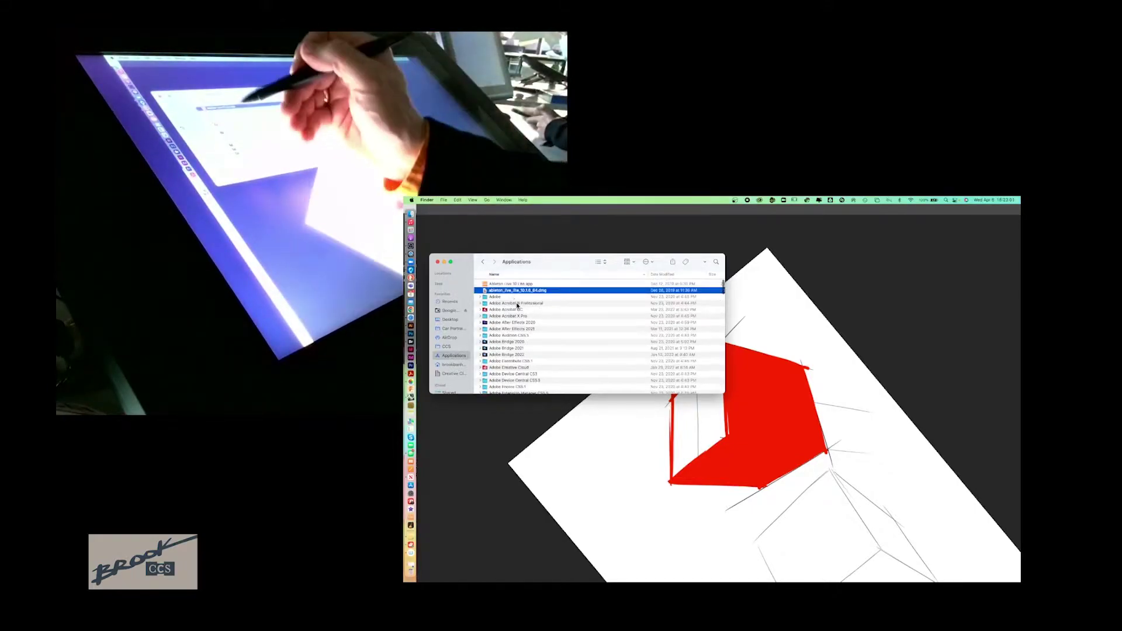
{"action": "key", "text": "Down"}
{"action": "key", "text": "Down"}
{"action": "key", "text": "Down"}
{"action": "key", "text": "Down"}
{"action": "key", "text": "Down"}
{"action": "key", "text": "Down"}
{"action": "key", "text": "Down"}
{"action": "key", "text": "Down"}
{"action": "key", "text": "Down"}
{"action": "key", "text": "Down"}
{"action": "key", "text": "Down"}
{"action": "key", "text": "Down"}
{"action": "key", "text": "Down"}
{"action": "key", "text": "Down"}
{"action": "key", "text": "Down"}
{"action": "key", "text": "Down"}
{"action": "key", "text": "Down"}
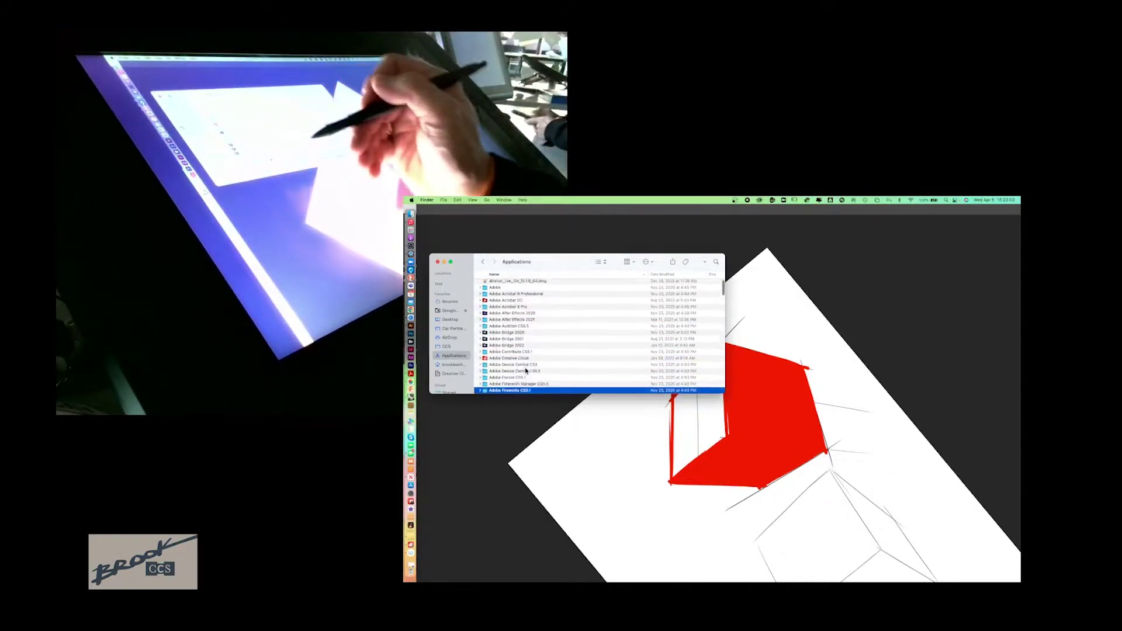
{"action": "key", "text": "Down"}
{"action": "key", "text": "Down"}
{"action": "key", "text": "Down"}
{"action": "key", "text": "Down"}
{"action": "key", "text": "Down"}
{"action": "key", "text": "Down"}
{"action": "key", "text": "Down"}
{"action": "key", "text": "Down"}
{"action": "key", "text": "Down"}
{"action": "key", "text": "Down"}
{"action": "key", "text": "Down"}
{"action": "key", "text": "Down"}
{"action": "key", "text": "Down"}
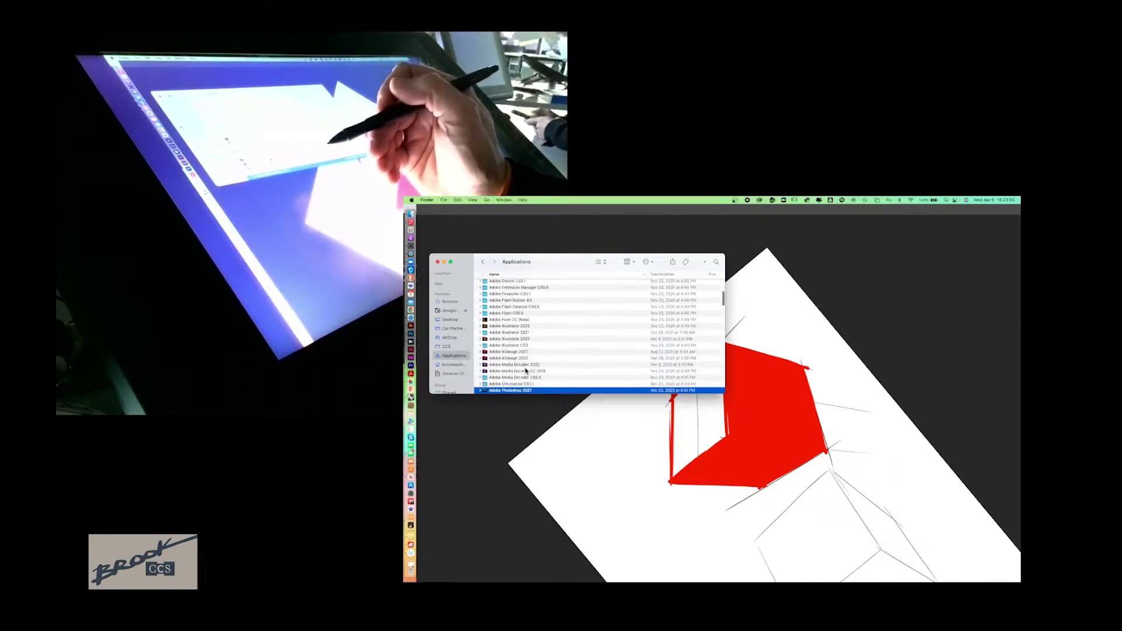
{"action": "key", "text": "Down"}
{"action": "key", "text": "Down"}
{"action": "key", "text": "Down"}
{"action": "key", "text": "Down"}
{"action": "key", "text": "Down"}
{"action": "key", "text": "Down"}
{"action": "key", "text": "Down"}
{"action": "key", "text": "Down"}
{"action": "key", "text": "Down"}
{"action": "key", "text": "Down"}
{"action": "key", "text": "Down"}
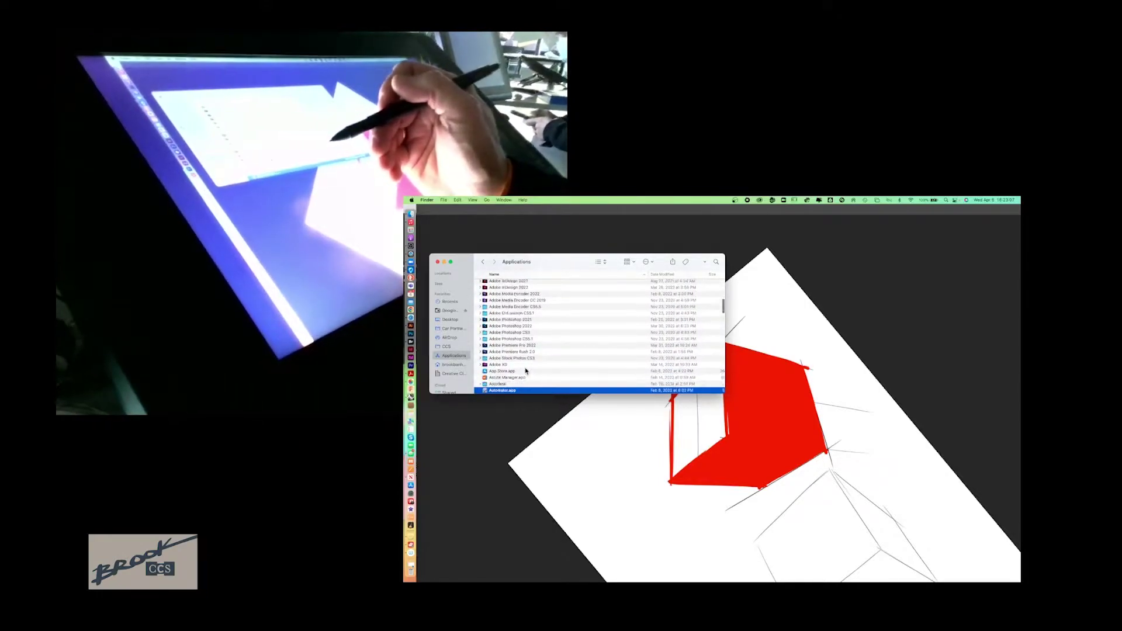
{"action": "key", "text": "Down"}
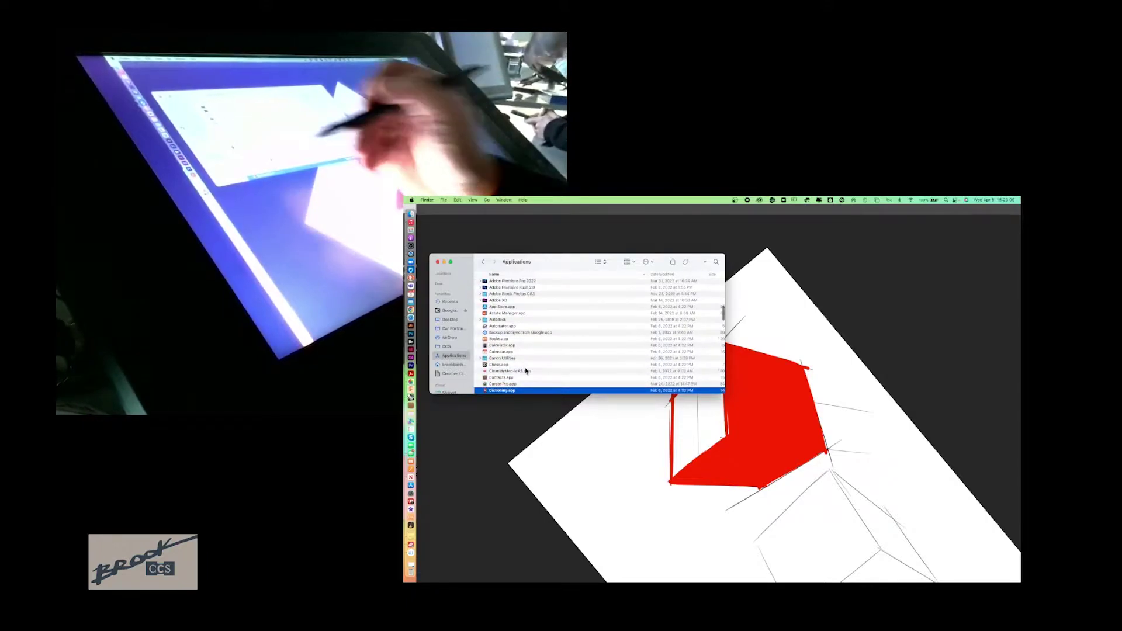
{"action": "key", "text": "Up"}
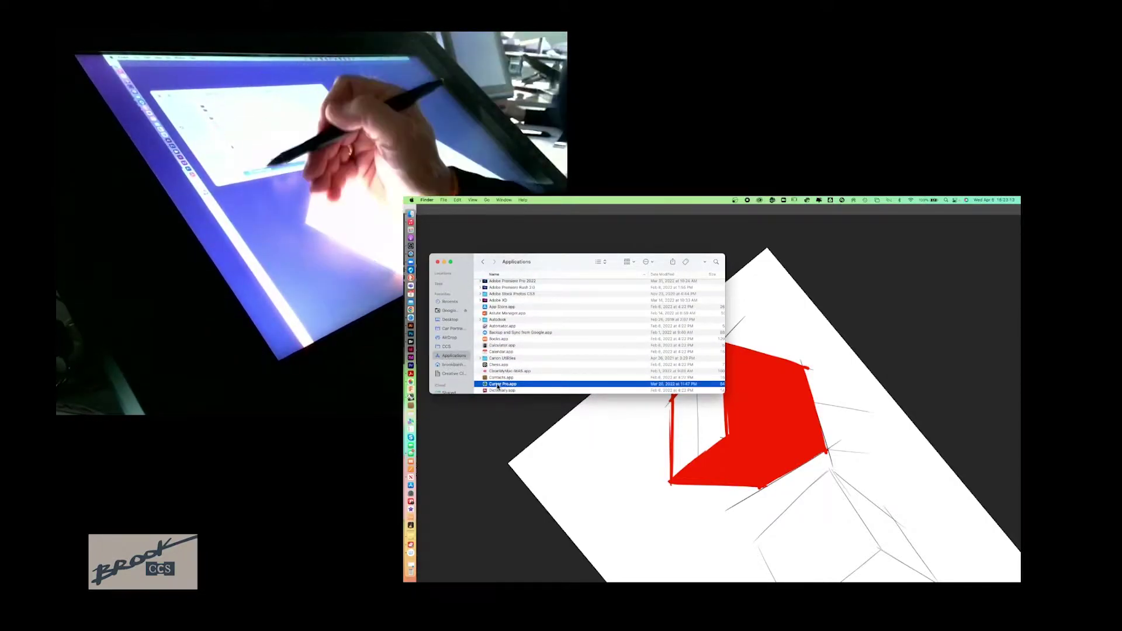
{"action": "double_click", "coordinate": [499, 385]}
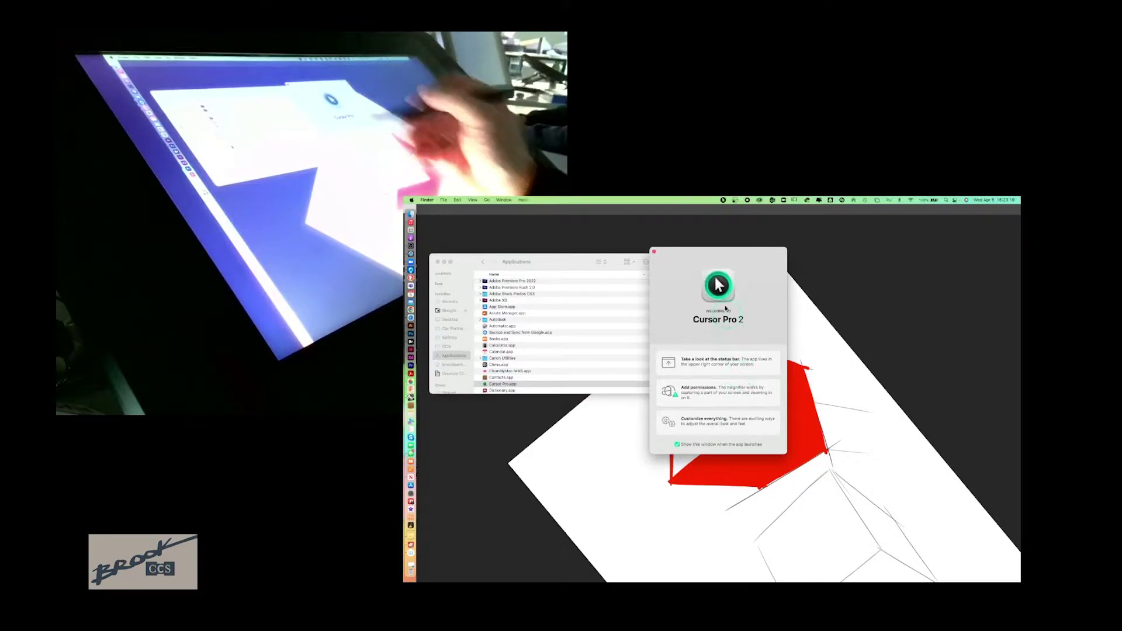
Step: Close the Cursor Pro welcome window, dismiss the Finder window and switch back to Photoshop
{"action": "left_click", "coordinate": [653, 253]}
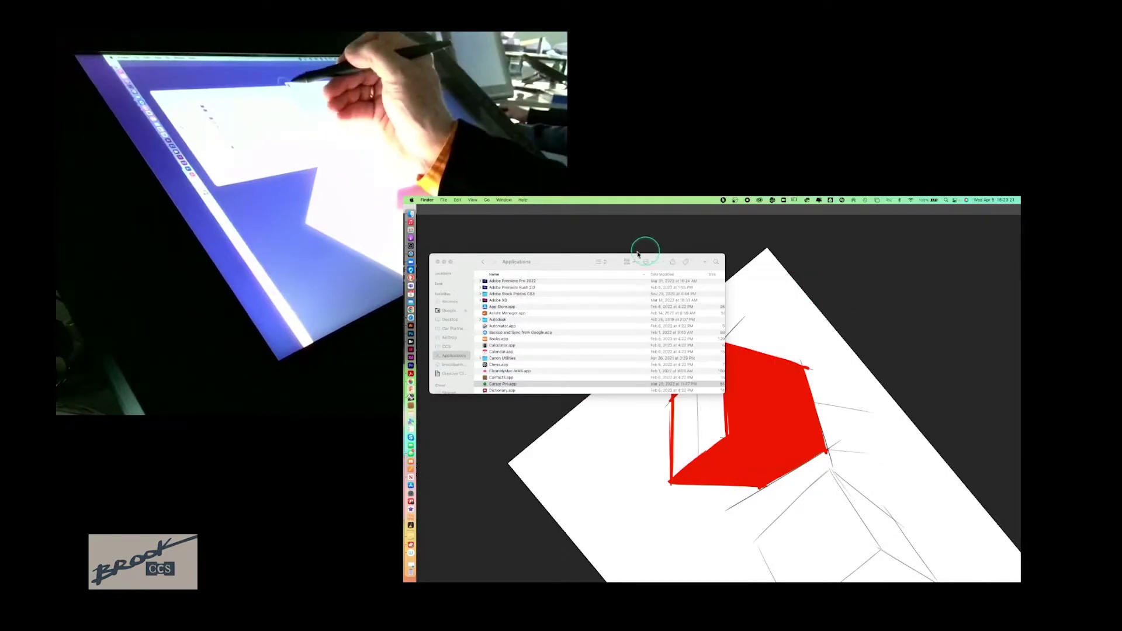
{"action": "left_click", "coordinate": [444, 262]}
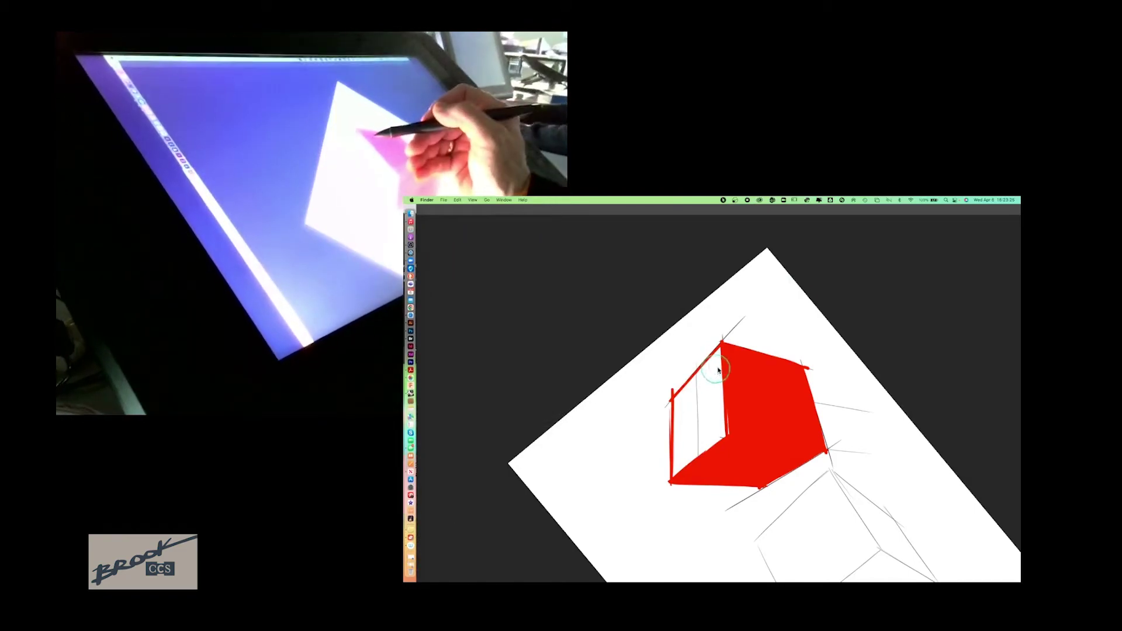
{"action": "left_click", "coordinate": [764, 302]}
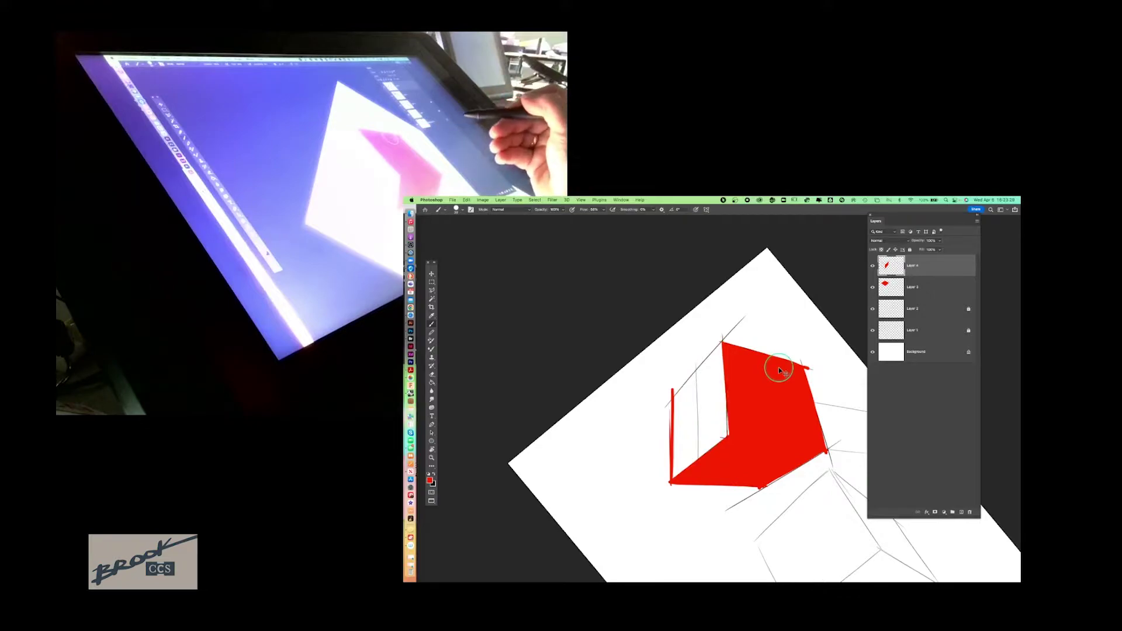
Step: Undo the red brush lines around the left side face and add a new layer above the right side face layer
{"action": "key", "text": "ctrl+z"}
{"action": "left_click", "coordinate": [943, 266]}
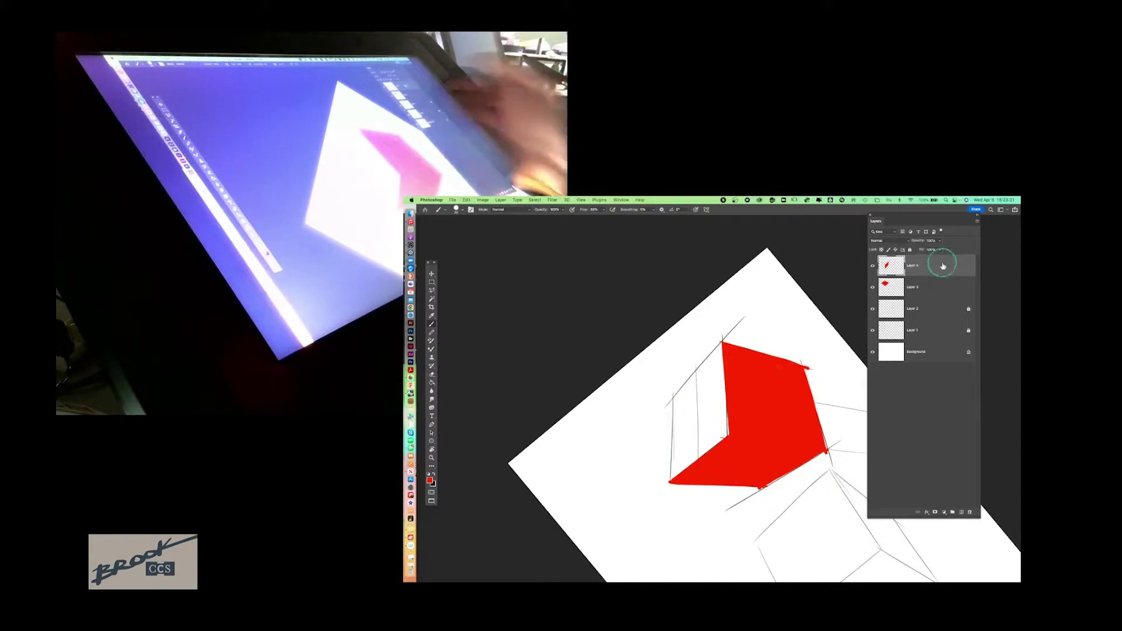
{"action": "left_click", "coordinate": [962, 513]}
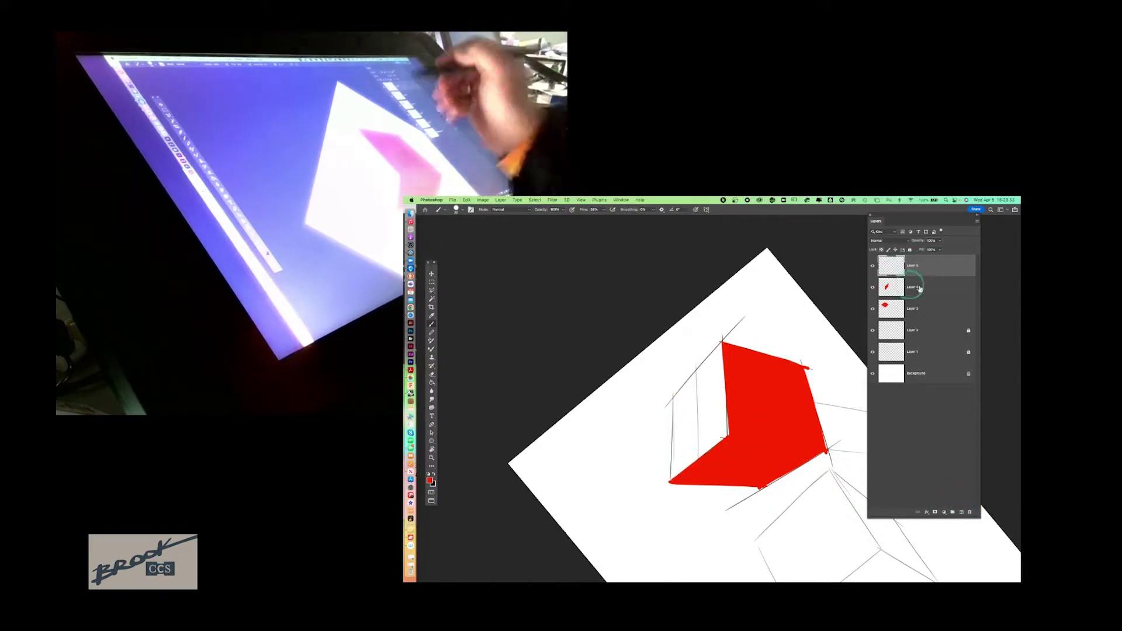
Step: Lower the opacity of the right side face layer and the top face layer so the sketch lines show through
{"action": "left_click", "coordinate": [947, 287]}
{"action": "left_click", "coordinate": [940, 241]}
{"action": "left_click_drag", "start_coordinate": [941, 250], "coordinate": [927, 250]}
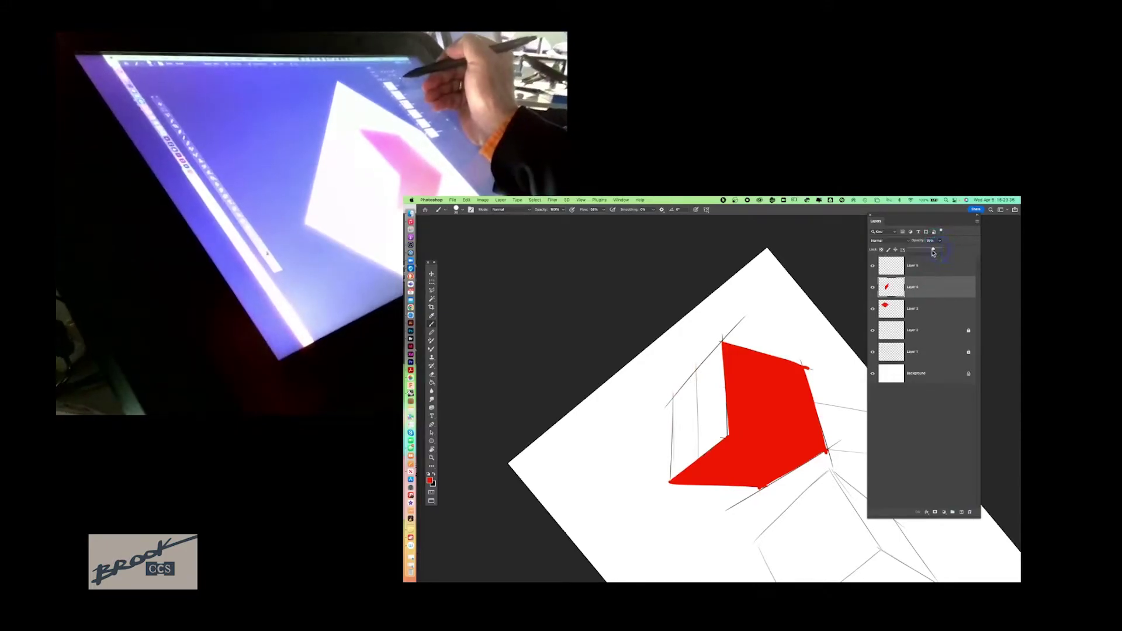
{"action": "left_click", "coordinate": [931, 309]}
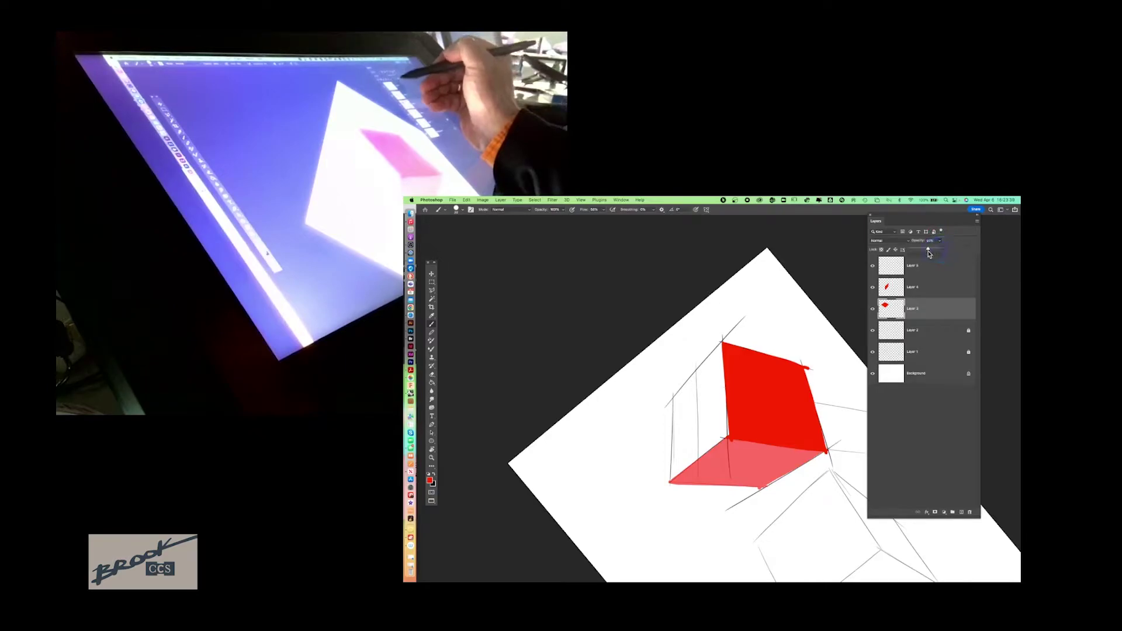
{"action": "mouse_move", "coordinate": [929, 252]}
{"action": "left_mouse_down"}
{"action": "mouse_move", "coordinate": [910, 255]}
{"action": "mouse_move", "coordinate": [930, 256]}
{"action": "left_mouse_up"}
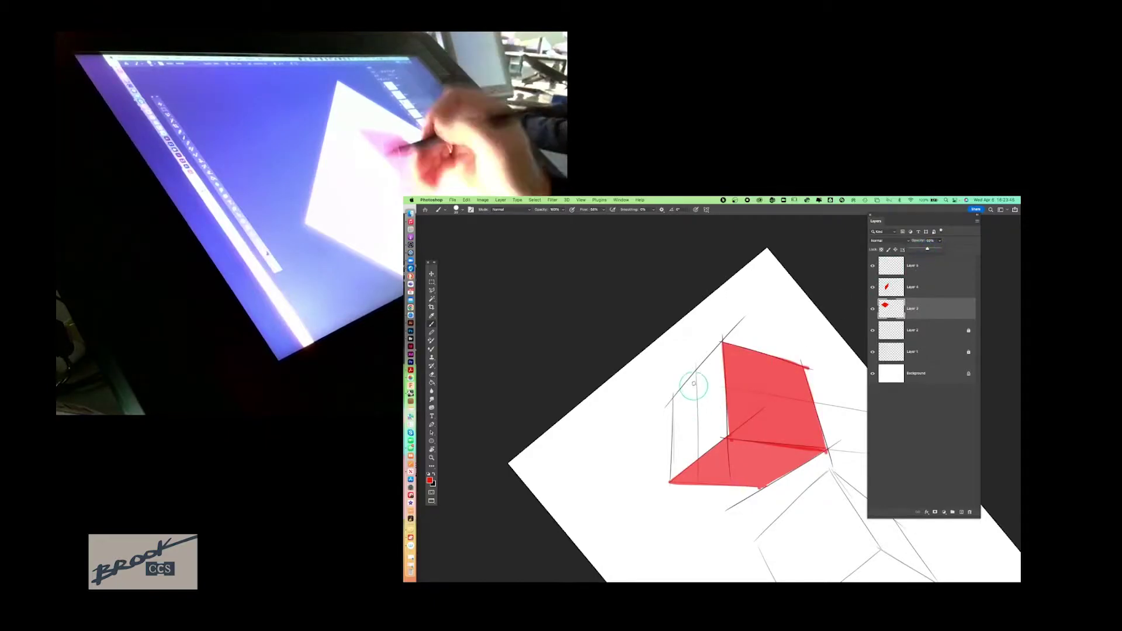
Step: Brush a red outline around the first box's left side face on the new uppermost layer and fill it with red using the Paint Bucket
{"action": "left_click", "coordinate": [937, 271]}
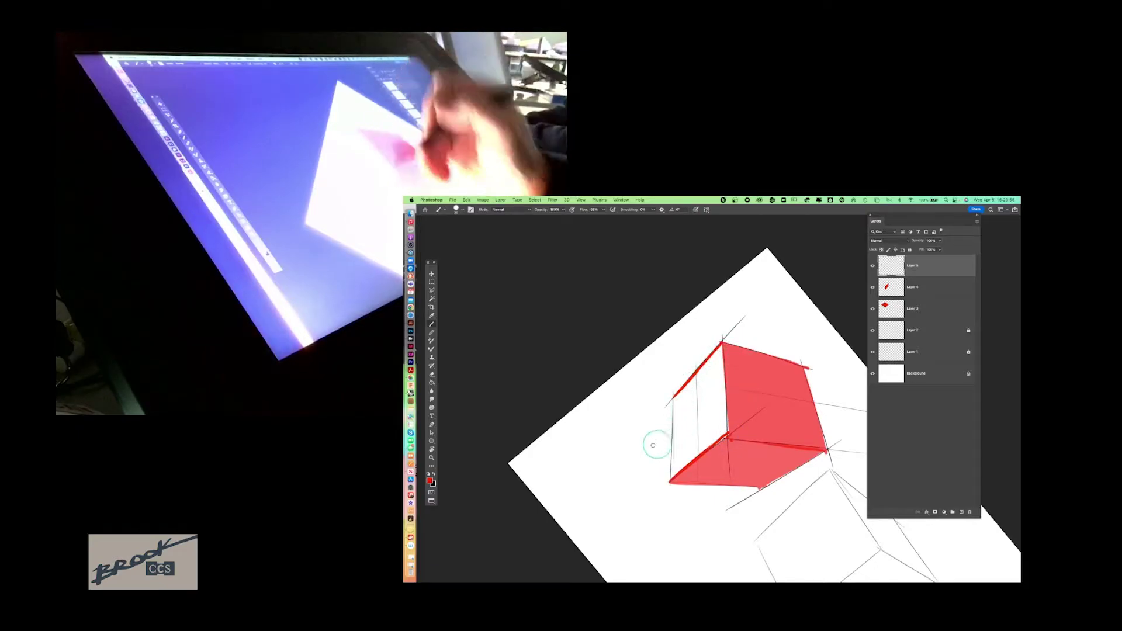
{"action": "key", "text": "r"}
{"action": "left_click_drag", "start_coordinate": [614, 426], "coordinate": [795, 451]}
{"action": "key", "text": "b"}
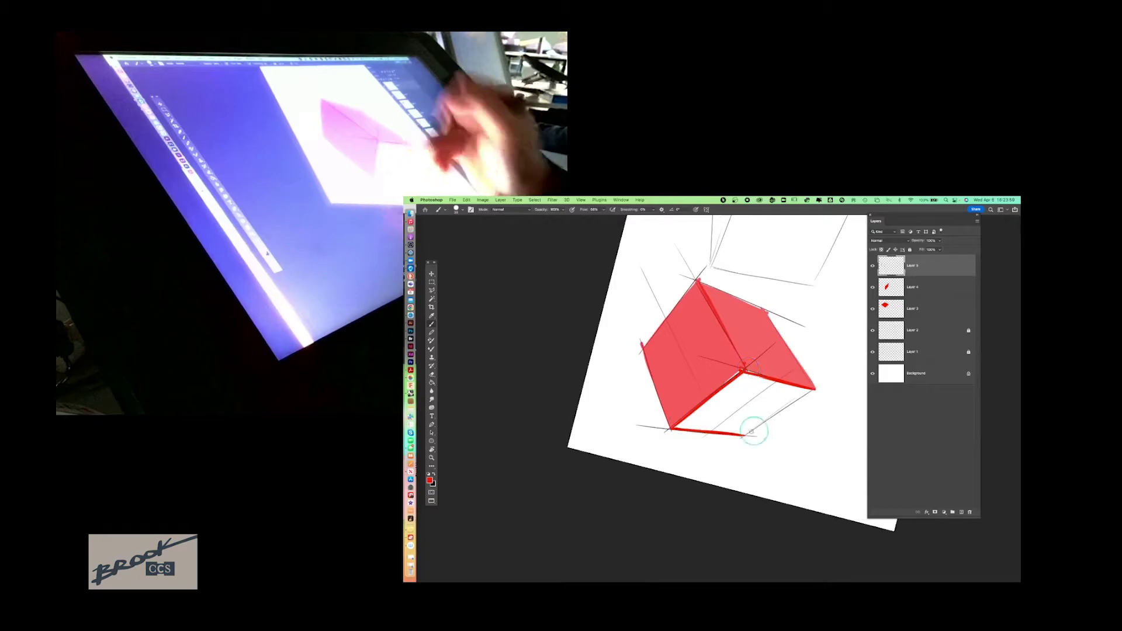
{"action": "left_click_drag", "start_coordinate": [776, 417], "coordinate": [796, 402]}
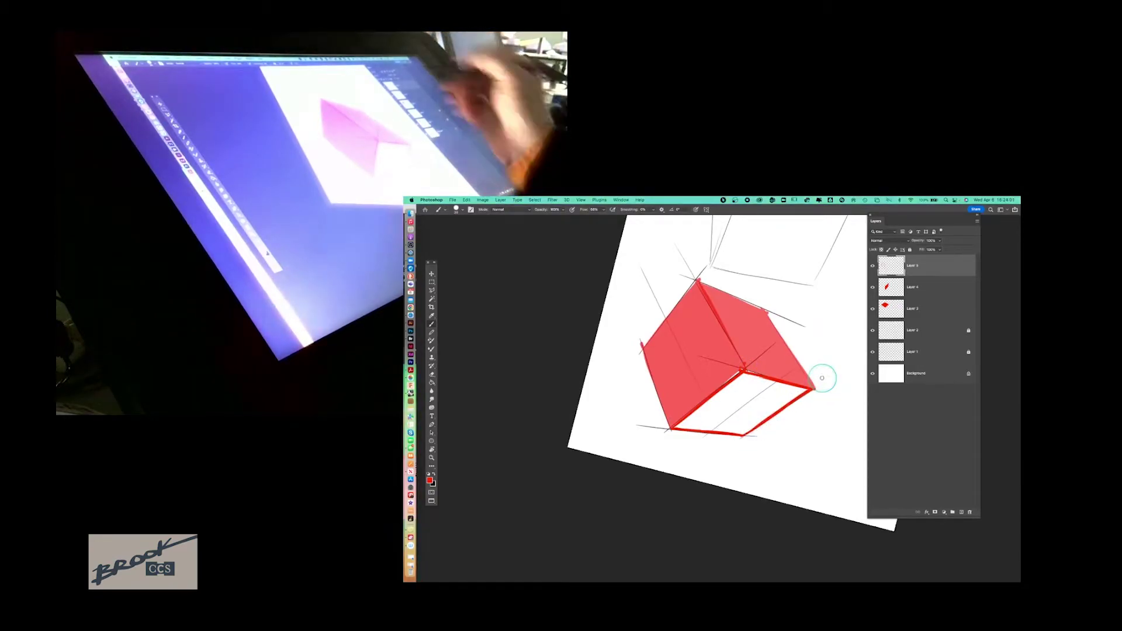
{"action": "left_click", "coordinate": [432, 382]}
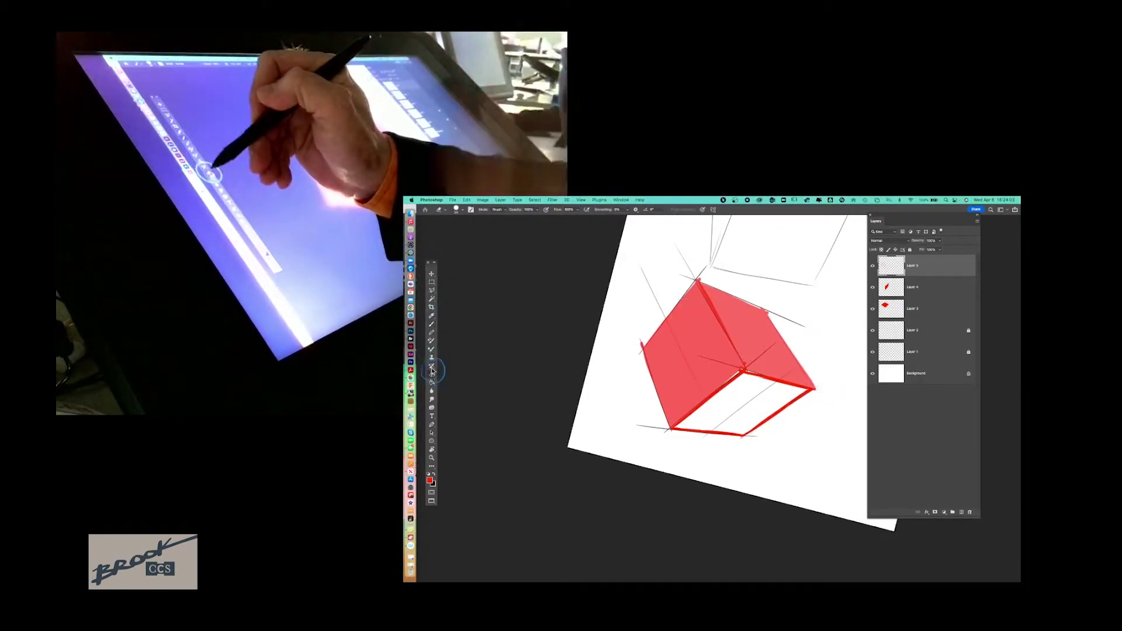
{"action": "left_click", "coordinate": [736, 408]}
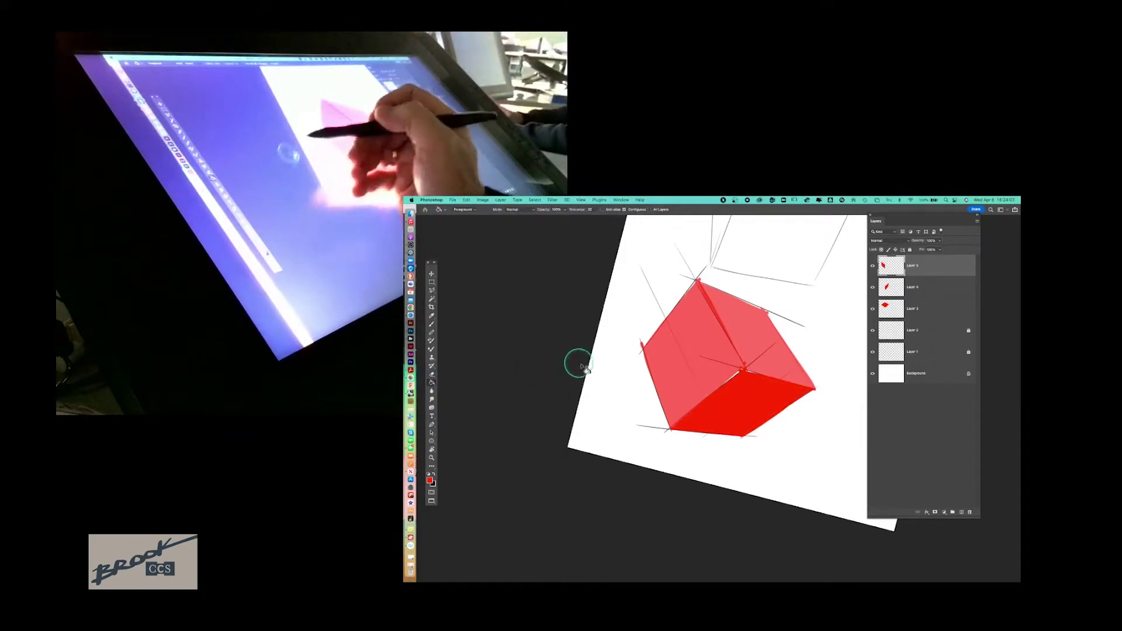
Step: Return the canvas to an upright view and add a new layer directly beneath the three red face layers
{"action": "key", "text": "r"}
{"action": "mouse_move", "coordinate": [593, 345]}
{"action": "left_mouse_down"}
{"action": "mouse_move", "coordinate": [593, 425]}
{"action": "mouse_move", "coordinate": [782, 464]}
{"action": "mouse_move", "coordinate": [698, 505]}
{"action": "mouse_move", "coordinate": [797, 371]}
{"action": "mouse_move", "coordinate": [739, 318]}
{"action": "mouse_move", "coordinate": [714, 318]}
{"action": "mouse_move", "coordinate": [741, 325]}
{"action": "left_mouse_up"}
{"action": "left_click_drag", "start_coordinate": [798, 427], "coordinate": [687, 416]}
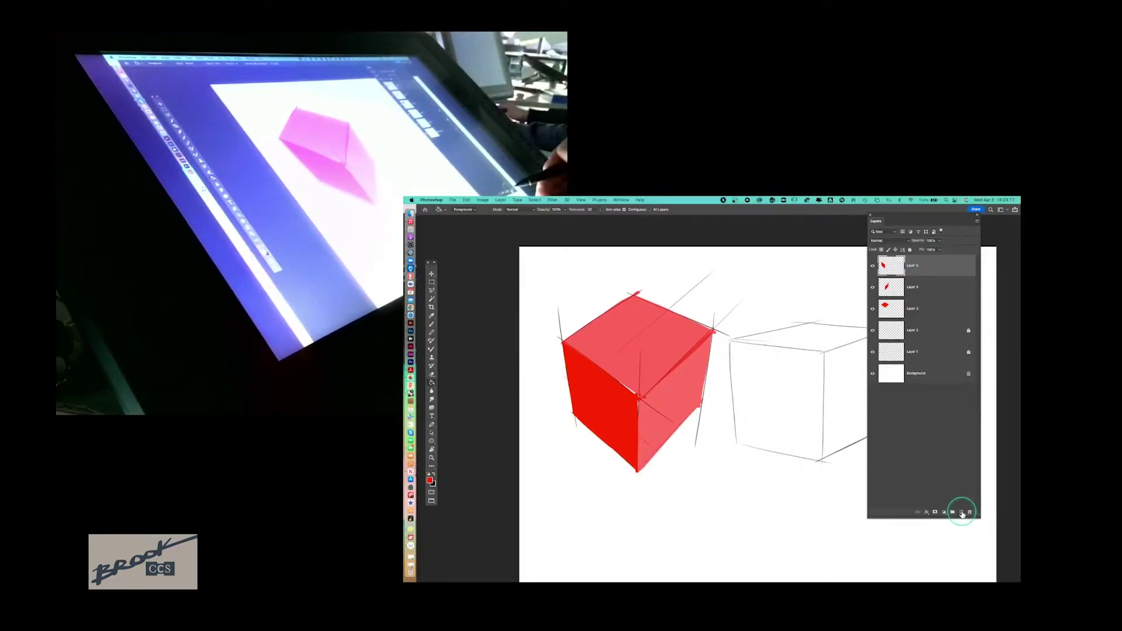
{"action": "left_click", "coordinate": [940, 330]}
{"action": "left_click", "coordinate": [962, 512]}
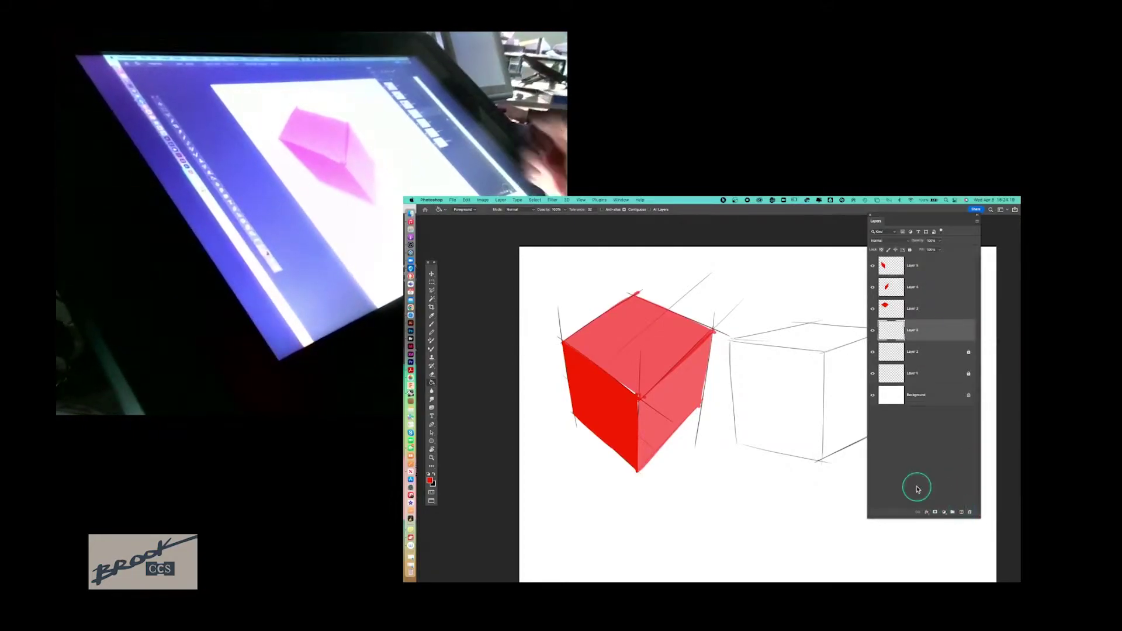
Step: Swap the foreground color to black and increase the Brush tool's smoothing
{"action": "left_click", "coordinate": [434, 474]}
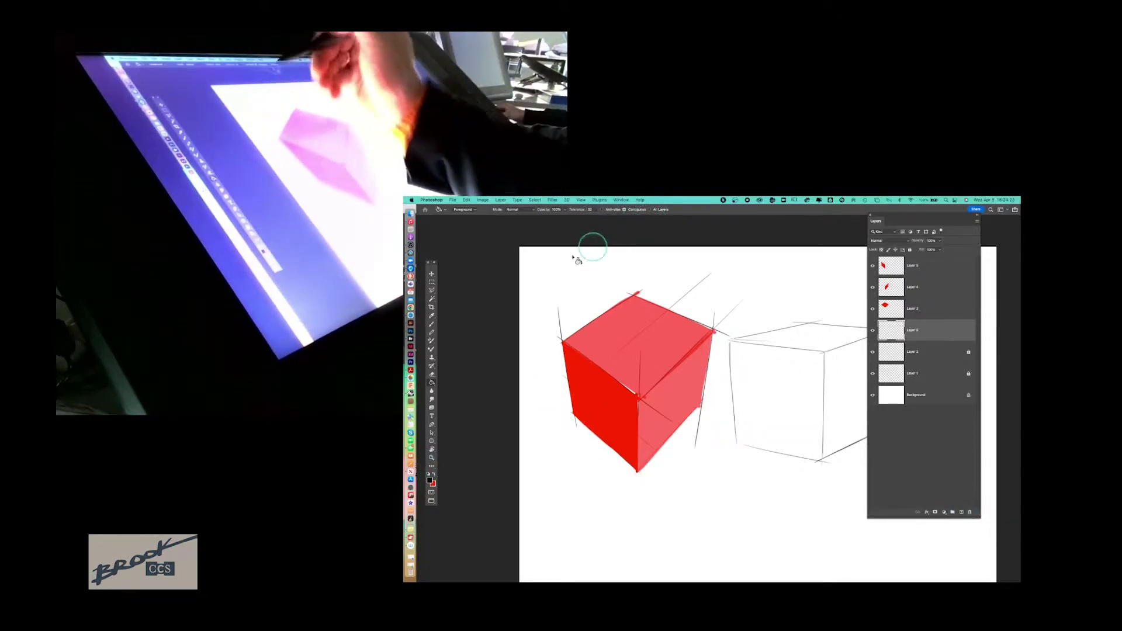
{"action": "key", "text": "b"}
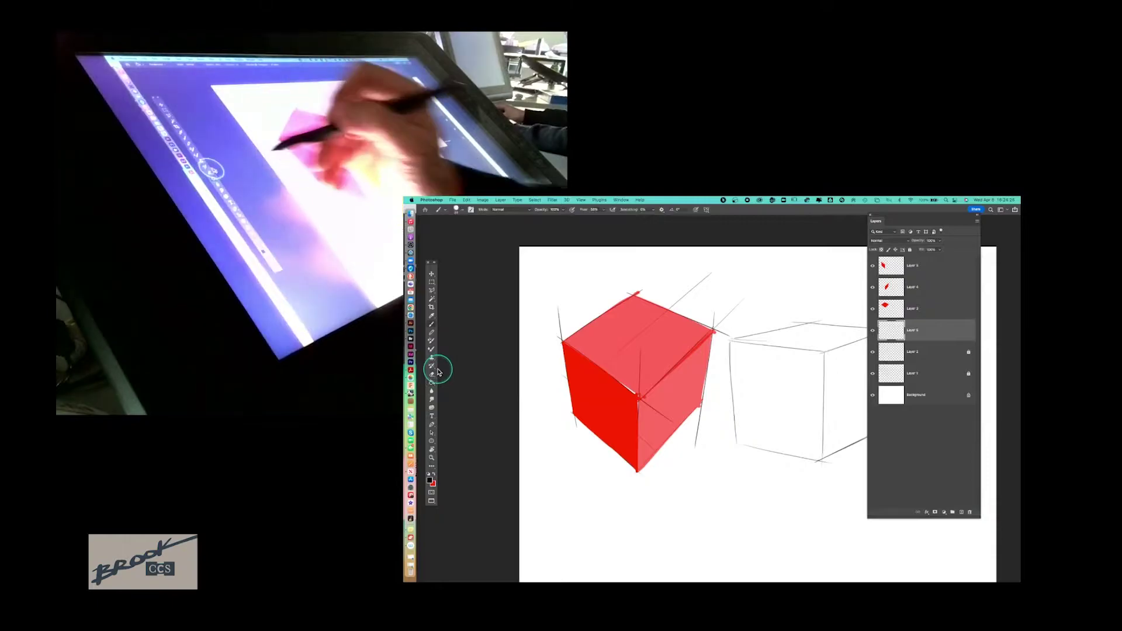
{"action": "left_click", "coordinate": [654, 210]}
{"action": "left_click_drag", "start_coordinate": [659, 221], "coordinate": [673, 221]}
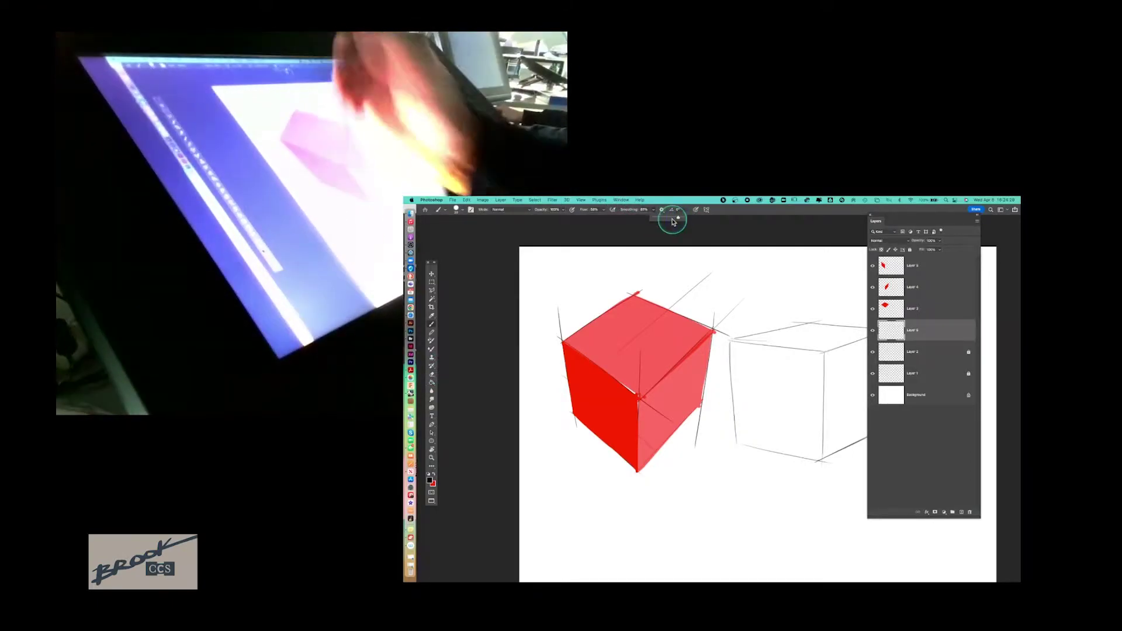
Step: Brush a black cast-shadow outline from the first box to the canvas edge and fill the enclosed area with black using the Paint Bucket
{"action": "left_click_drag", "start_coordinate": [573, 414], "coordinate": [622, 455]}
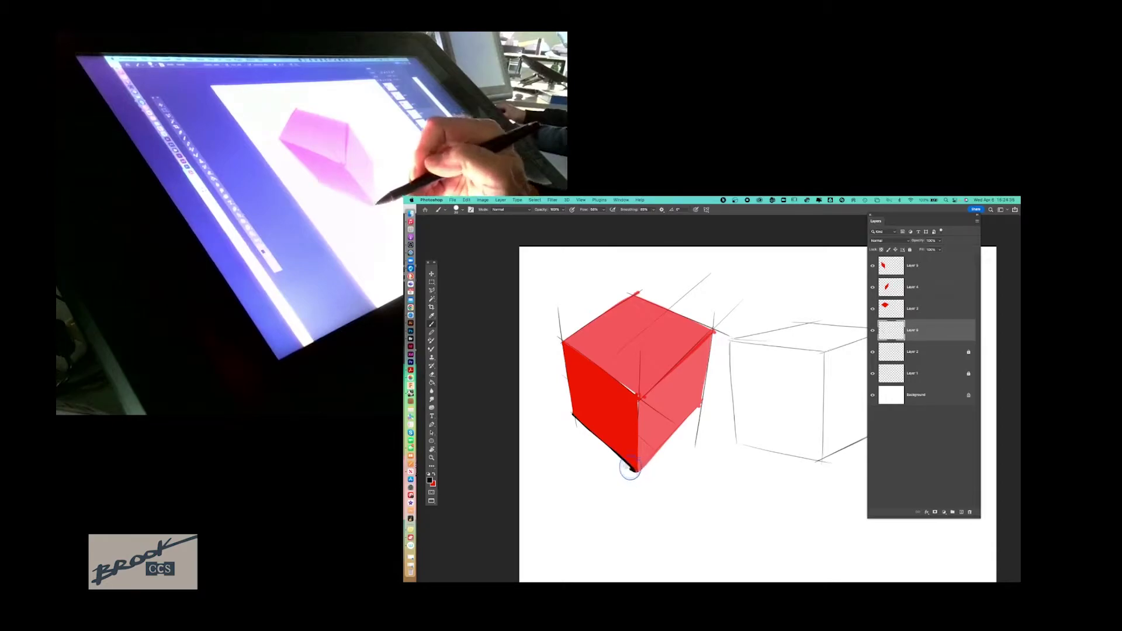
{"action": "left_click_drag", "start_coordinate": [589, 444], "coordinate": [509, 395]}
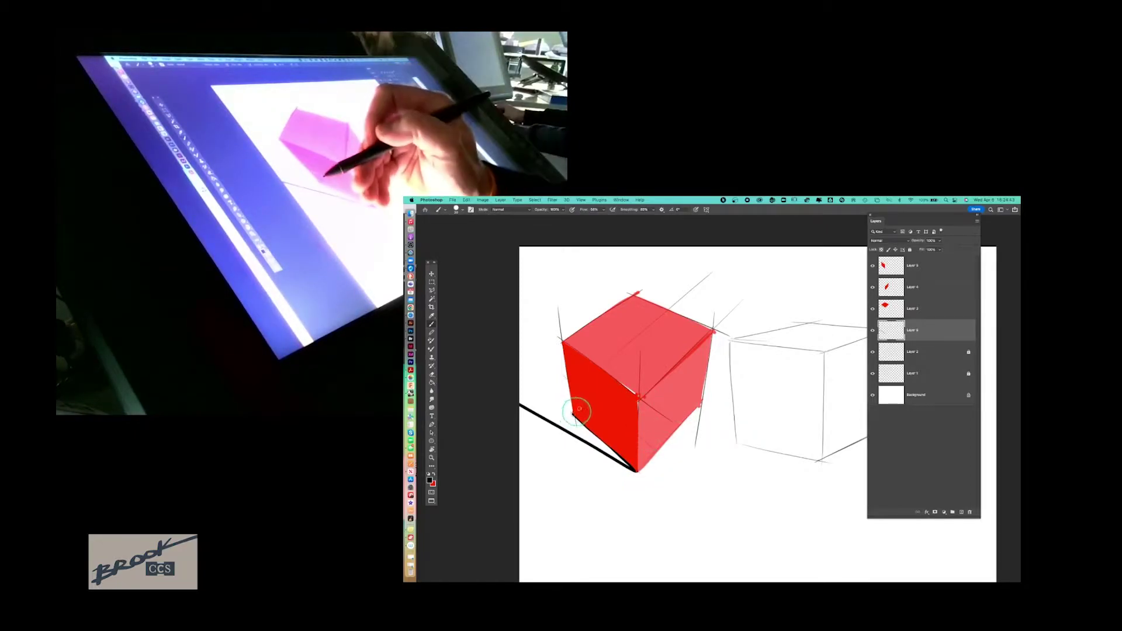
{"action": "left_click_drag", "start_coordinate": [611, 375], "coordinate": [641, 348]}
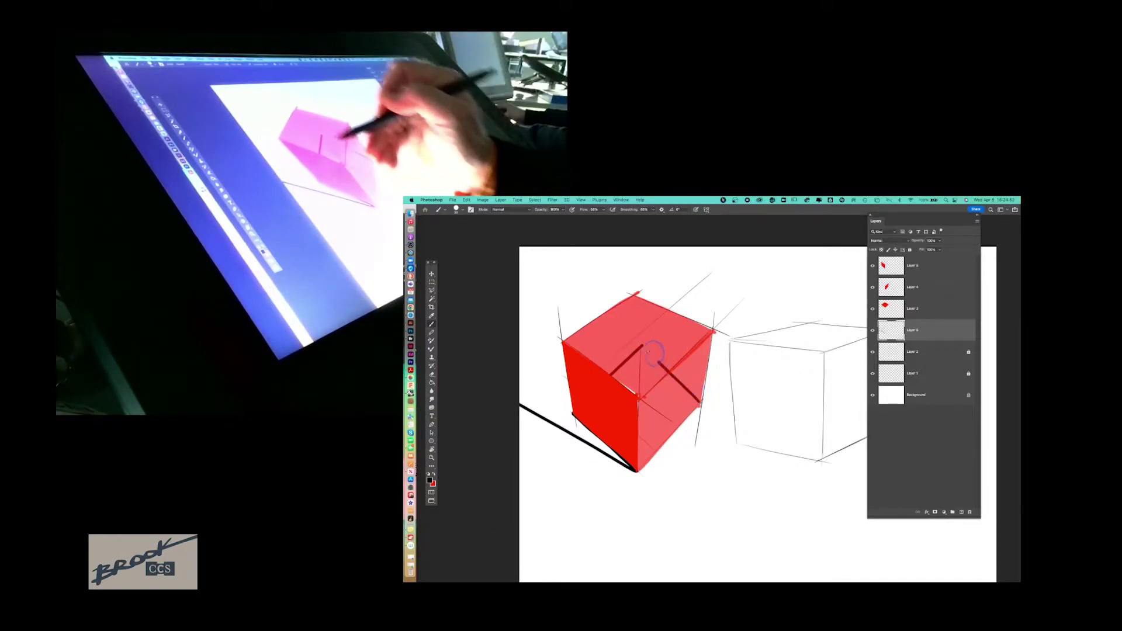
{"action": "left_click_drag", "start_coordinate": [614, 313], "coordinate": [538, 241]}
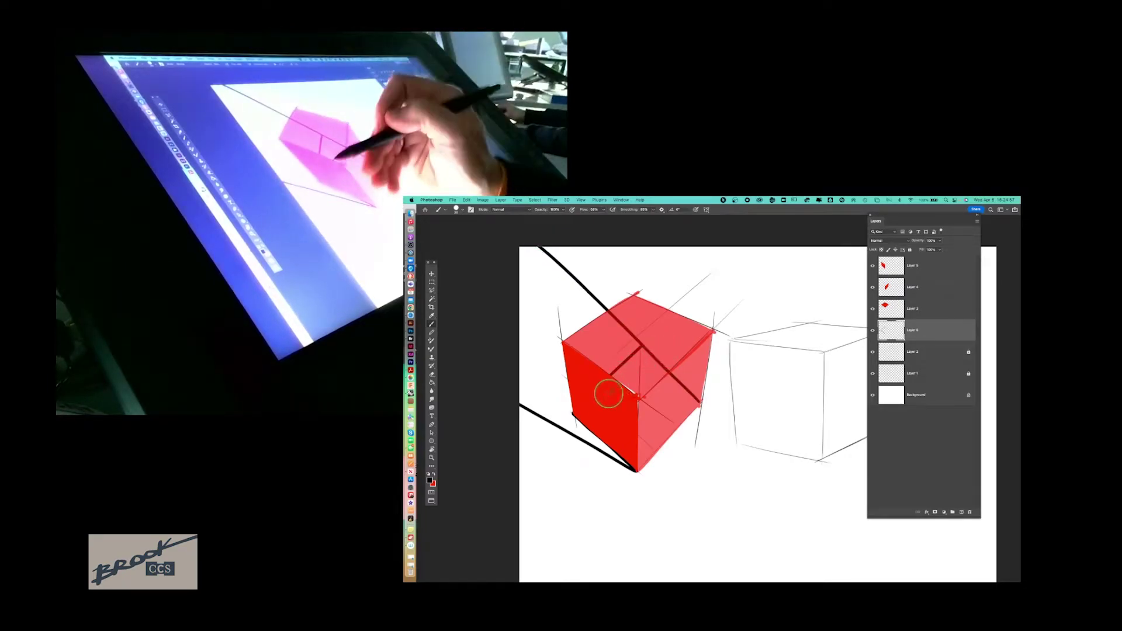
{"action": "left_click", "coordinate": [432, 383]}
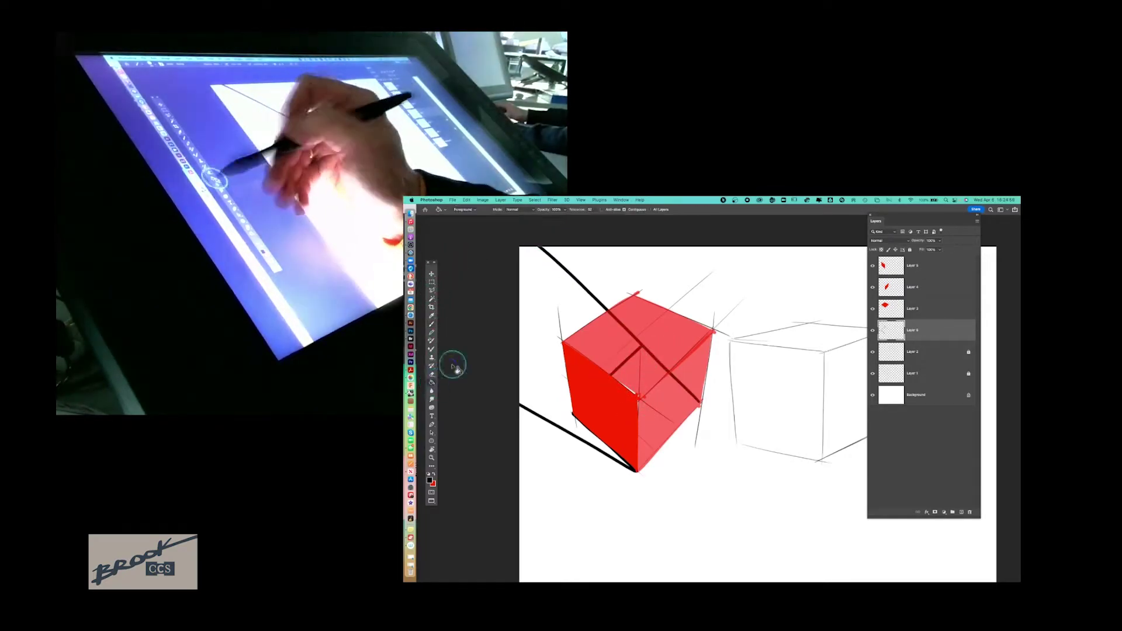
{"action": "left_click", "coordinate": [558, 320]}
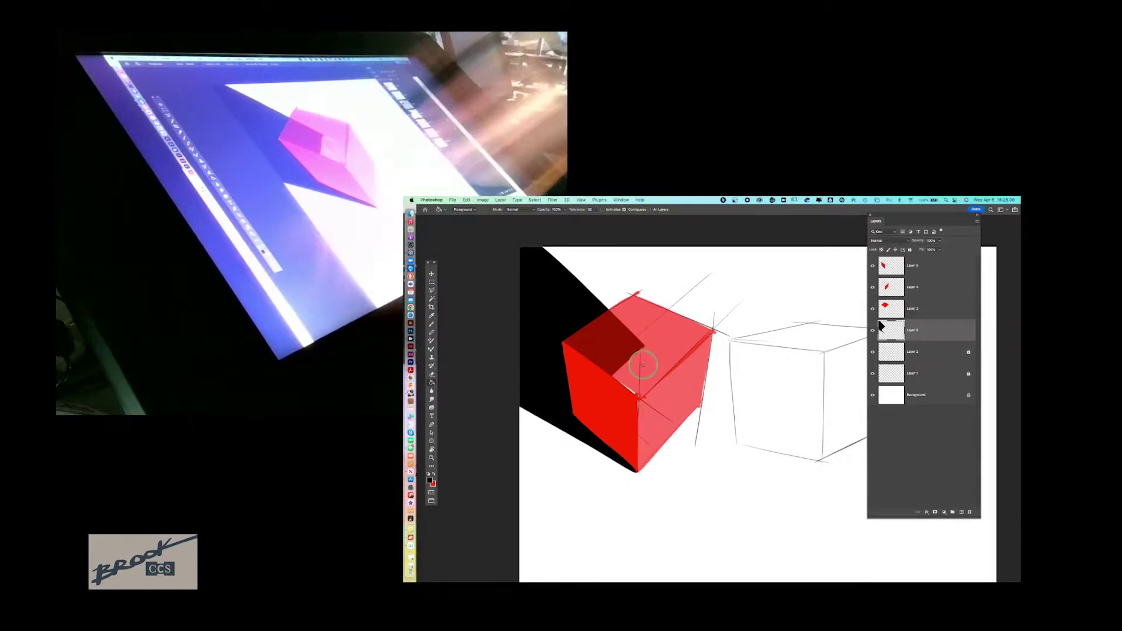
Step: Outline the part of the black shadow overlapping the box with the Polygonal Lasso, delete it from the shadow layer and deselect
{"action": "left_click", "coordinate": [432, 289]}
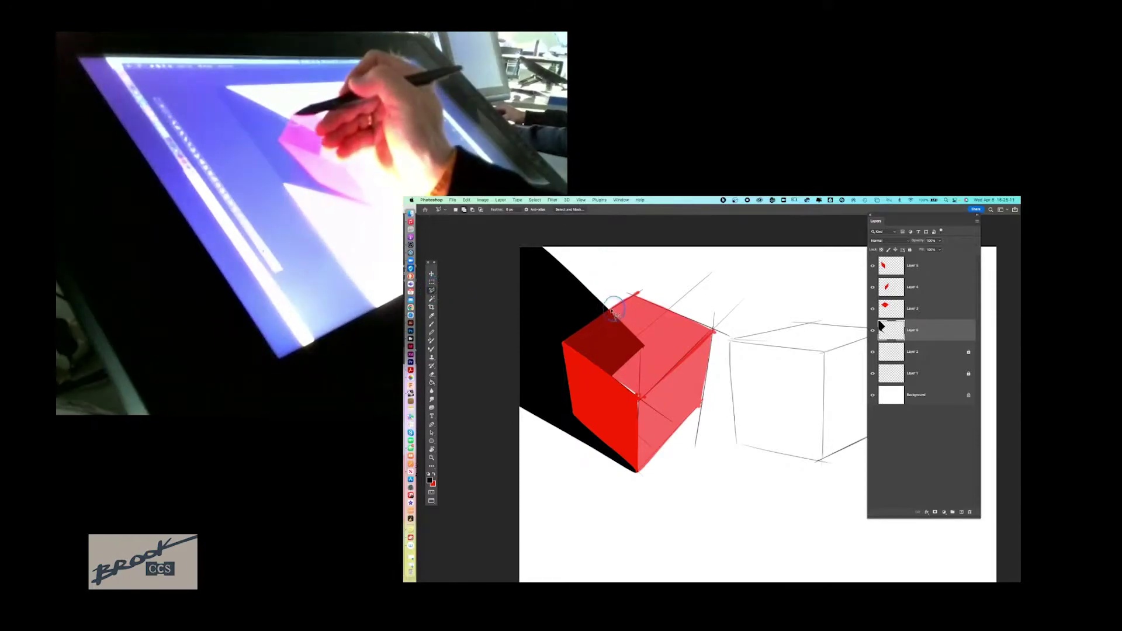
{"action": "left_click", "coordinate": [563, 343]}
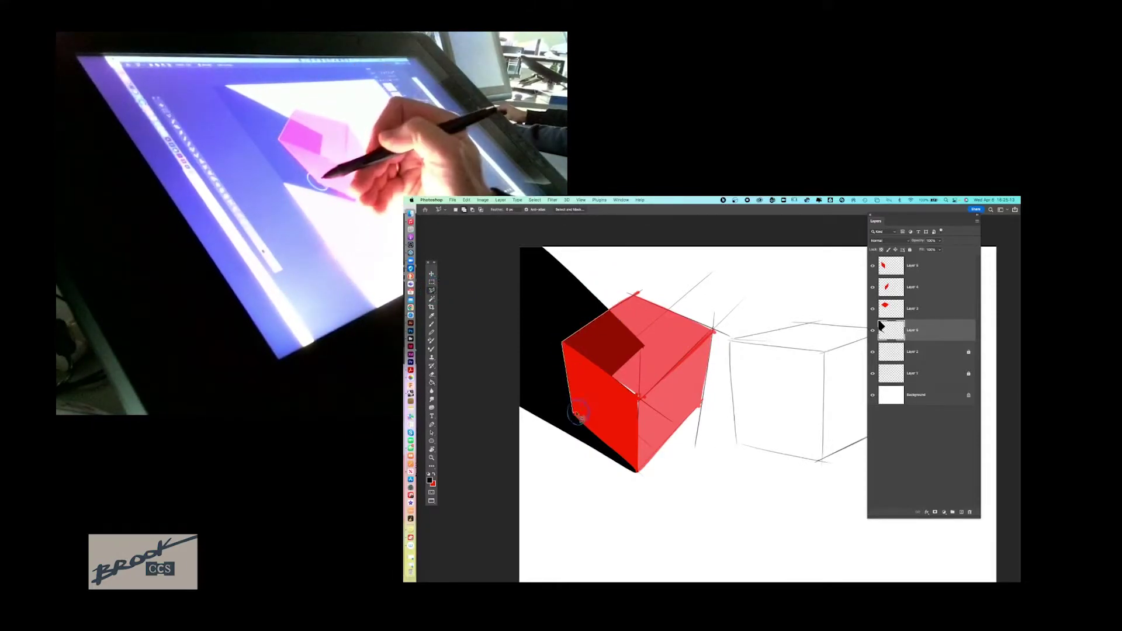
{"action": "mouse_move", "coordinate": [578, 414]}
{"action": "left_mouse_down"}
{"action": "mouse_move", "coordinate": [636, 472]}
{"action": "mouse_move", "coordinate": [673, 468]}
{"action": "left_mouse_up"}
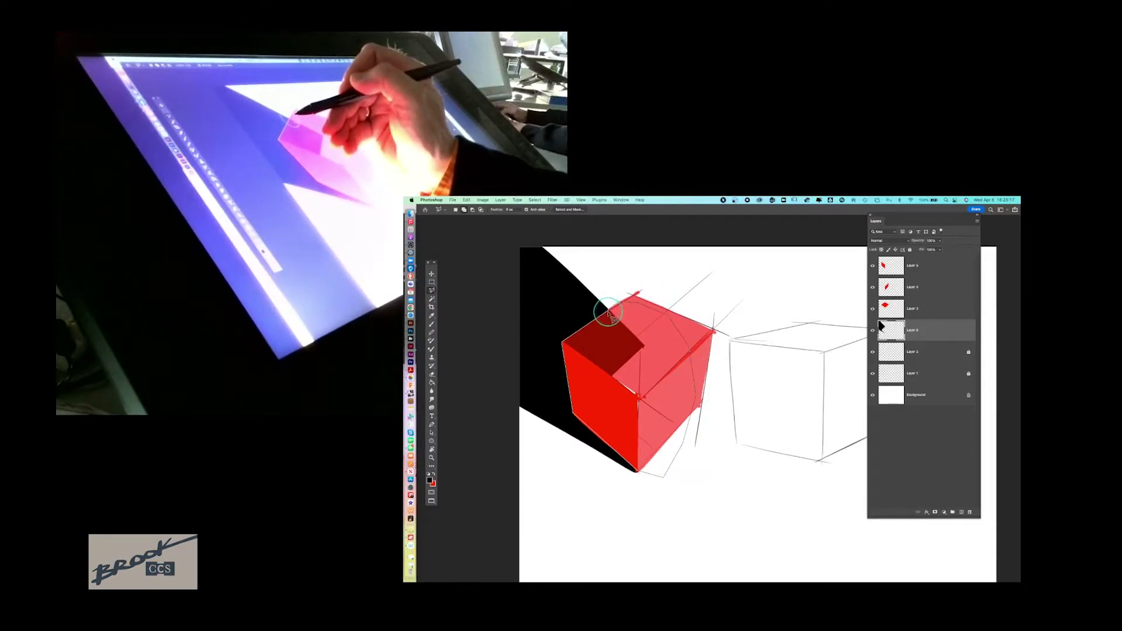
{"action": "key", "text": "Delete"}
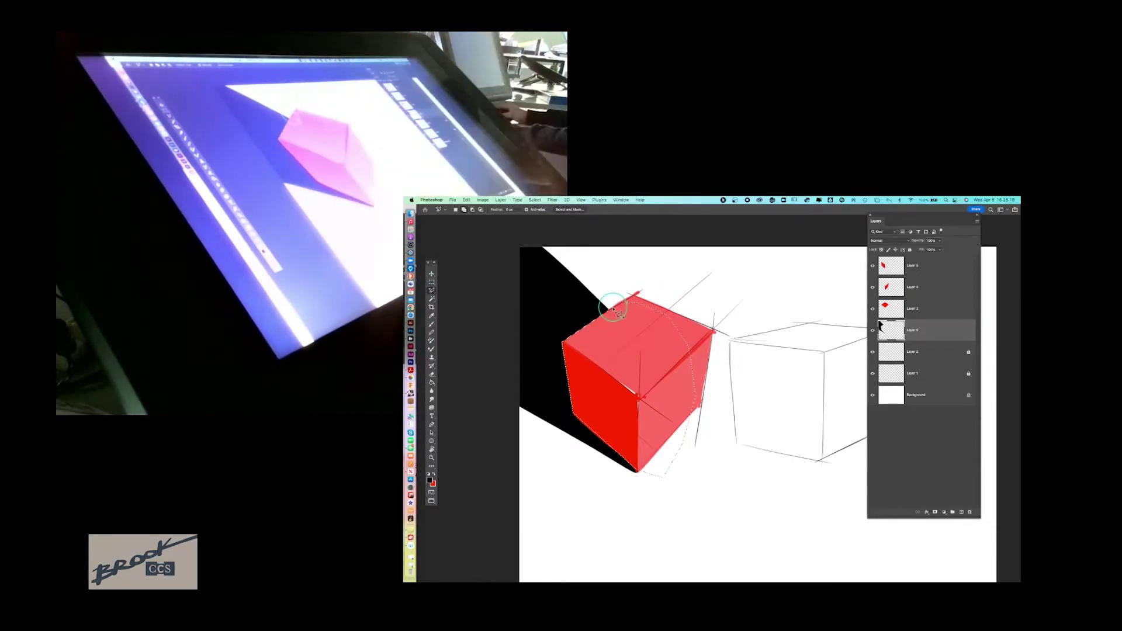
{"action": "key", "text": "super+d"}
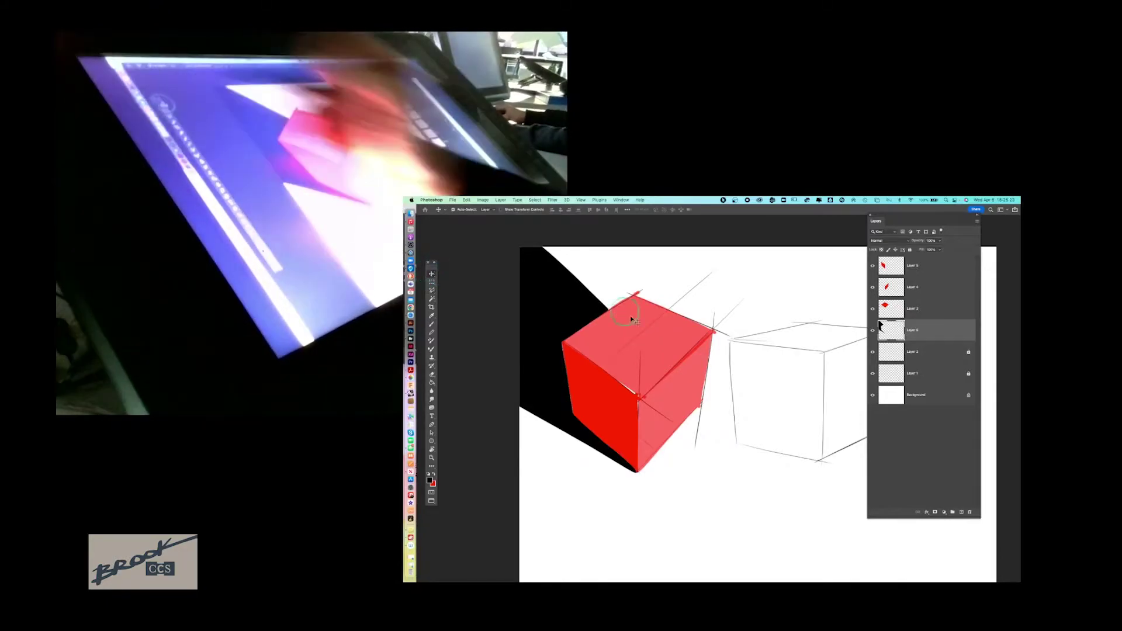
{"action": "key", "text": "v"}
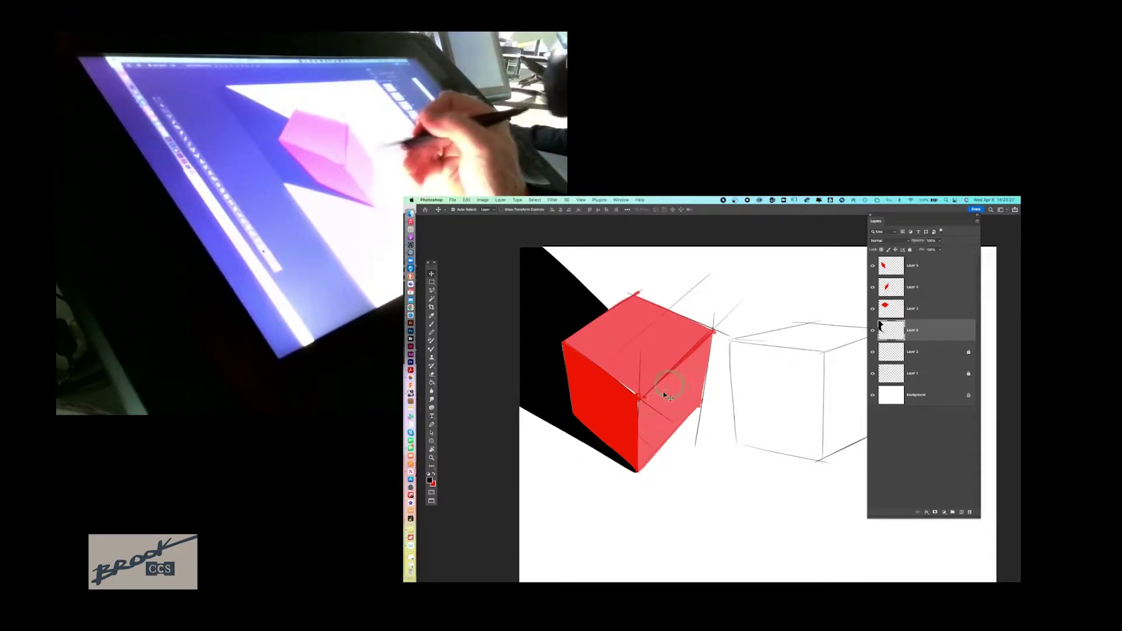
Step: Briefly hide and reshow the two uppermost layers to check which face of the box each one holds
{"action": "left_click", "coordinate": [873, 265]}
{"action": "left_click", "coordinate": [872, 265]}
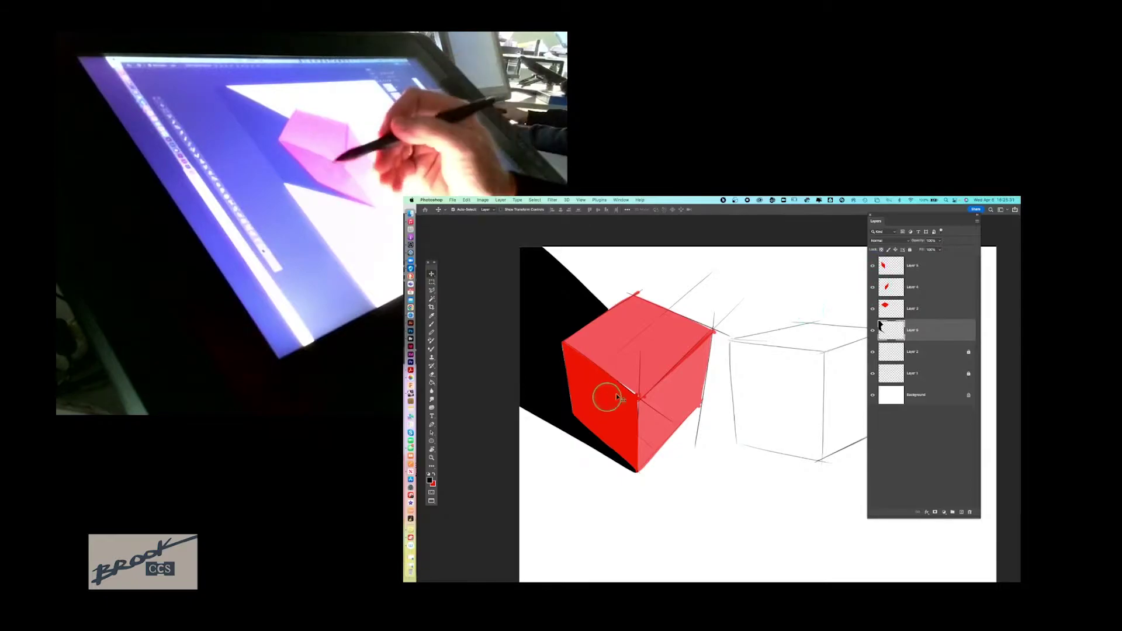
{"action": "left_click", "coordinate": [932, 289]}
{"action": "left_click", "coordinate": [873, 287]}
{"action": "left_click", "coordinate": [873, 287]}
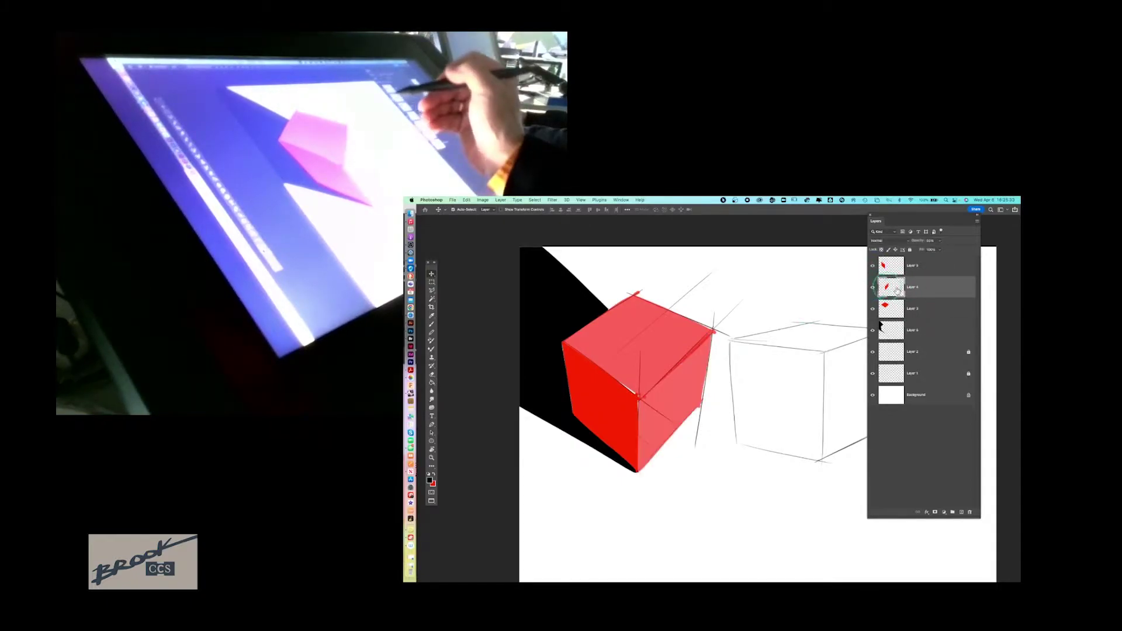
Step: Raise the opacity of the right side face layer, readjust the top face layer's opacity, and select the left side face layer
{"action": "left_click", "coordinate": [942, 291]}
{"action": "left_click", "coordinate": [940, 241]}
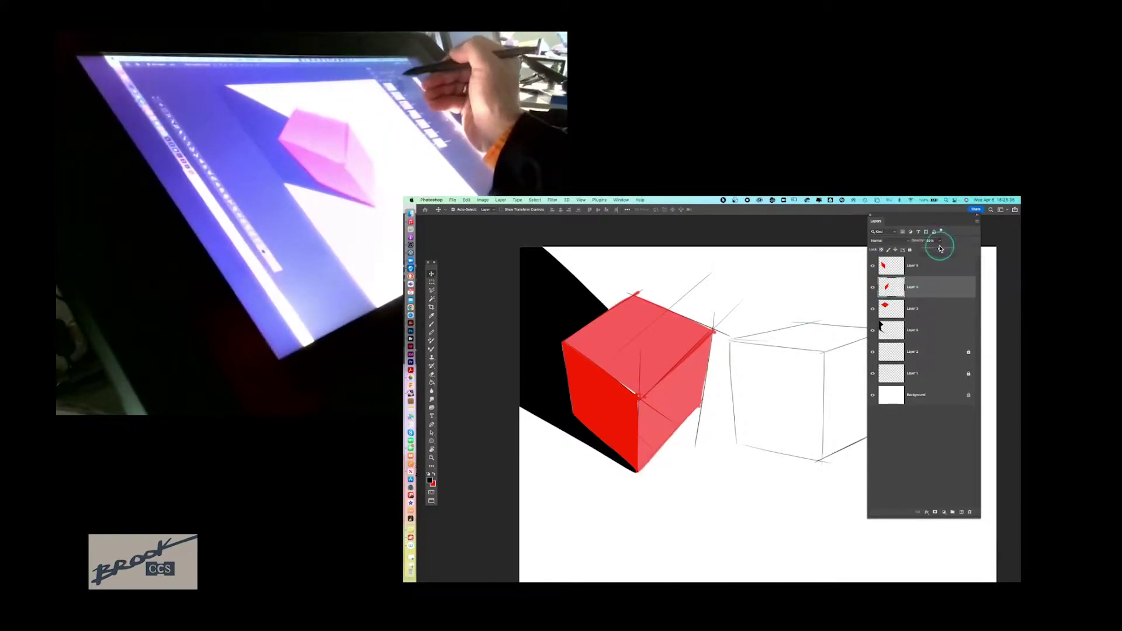
{"action": "left_click_drag", "start_coordinate": [939, 249], "coordinate": [949, 249]}
{"action": "left_click", "coordinate": [930, 310]}
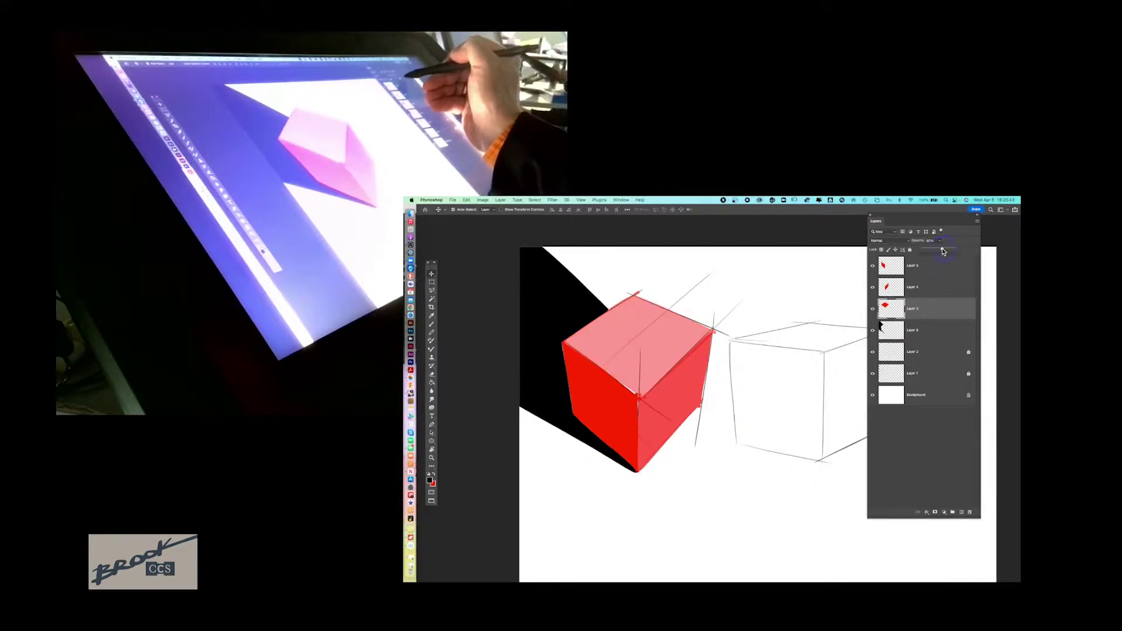
{"action": "left_click_drag", "start_coordinate": [943, 252], "coordinate": [939, 251]}
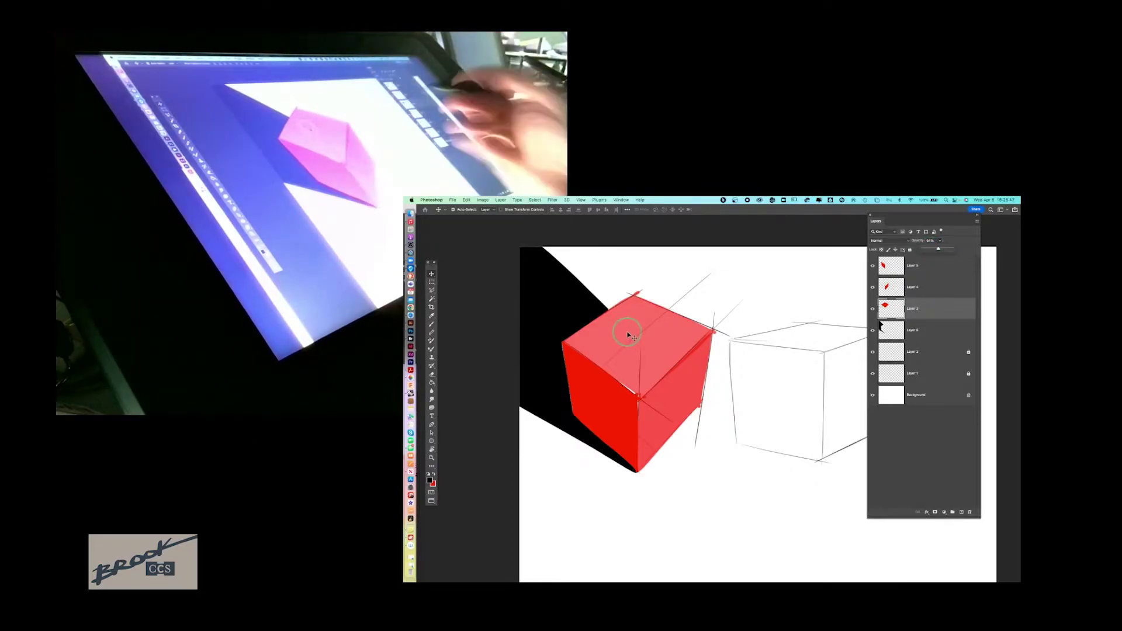
{"action": "left_click", "coordinate": [938, 268]}
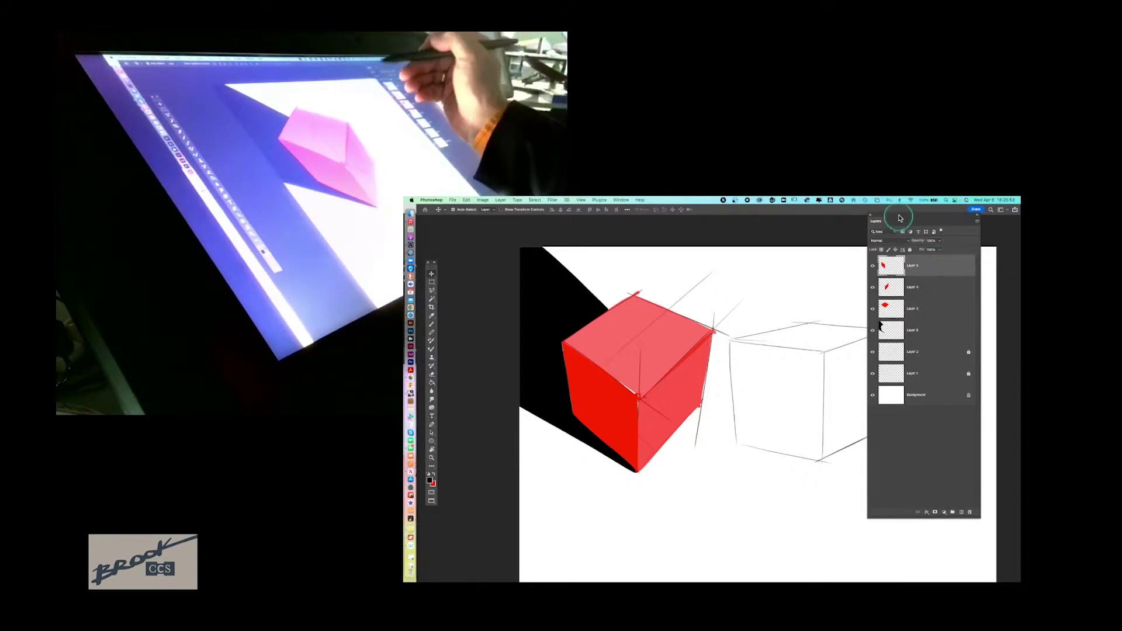
Step: Unlock the second box's sketch layer and move that box lower on the canvas, away from the red box
{"action": "left_click_drag", "start_coordinate": [899, 219], "coordinate": [932, 218]}
{"action": "left_click", "coordinate": [436, 273]}
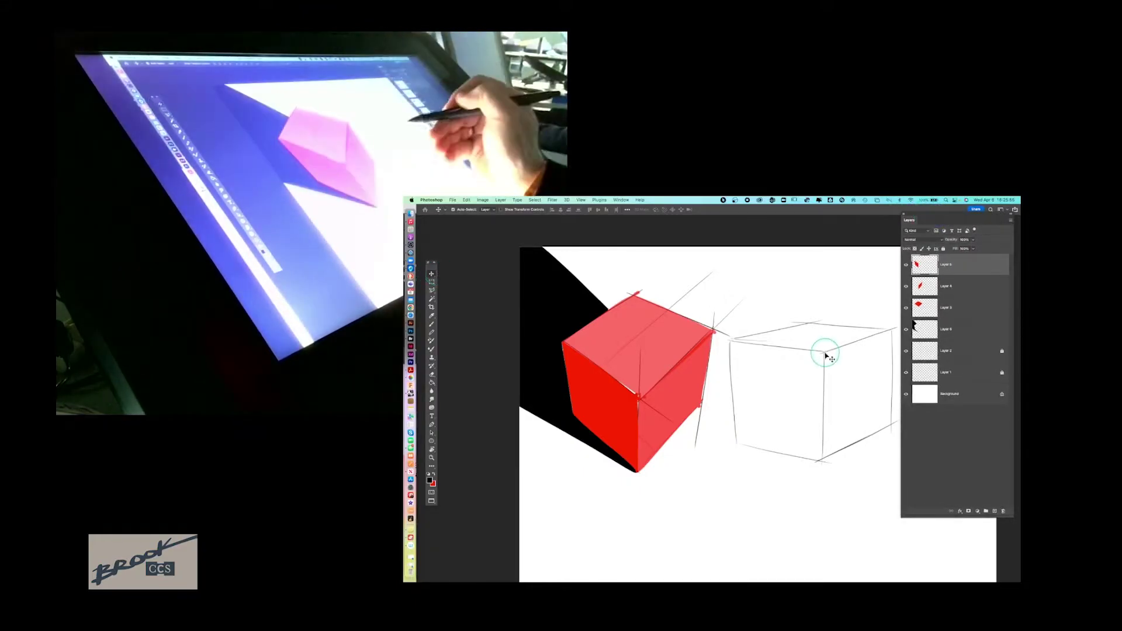
{"action": "left_click_drag", "start_coordinate": [823, 353], "coordinate": [850, 350]}
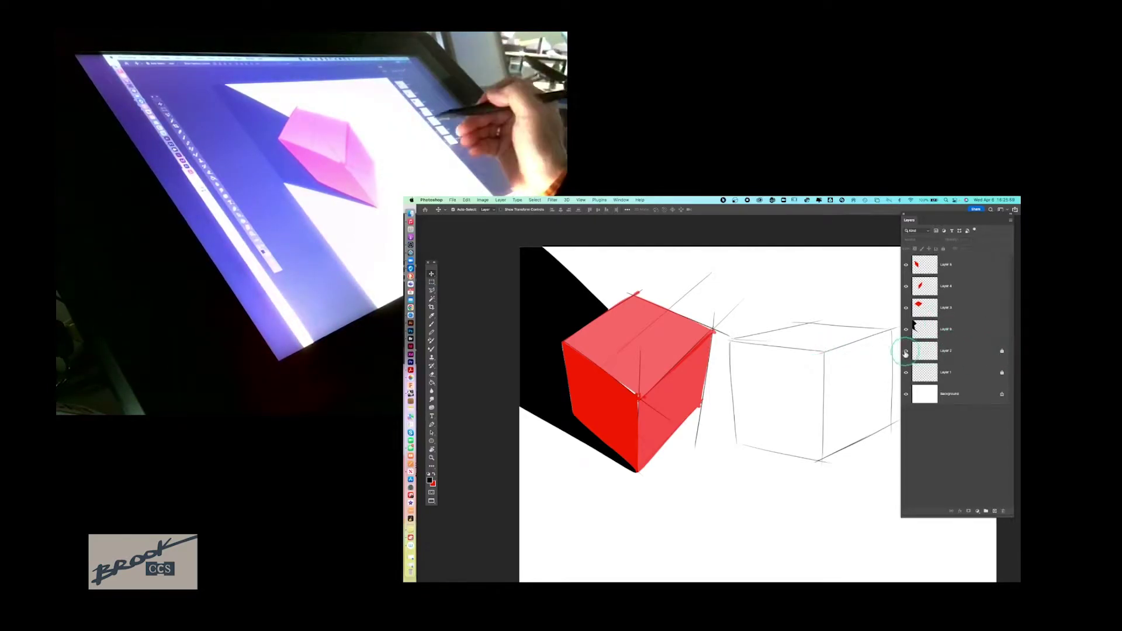
{"action": "left_click", "coordinate": [906, 351]}
{"action": "left_click", "coordinate": [906, 351]}
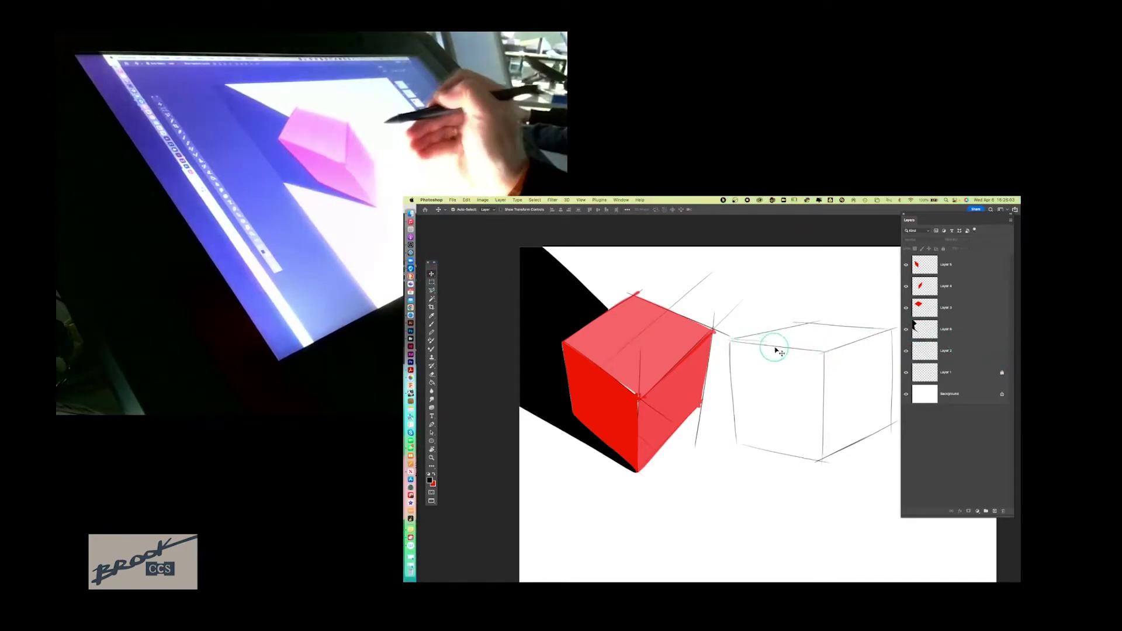
{"action": "left_click", "coordinate": [779, 350]}
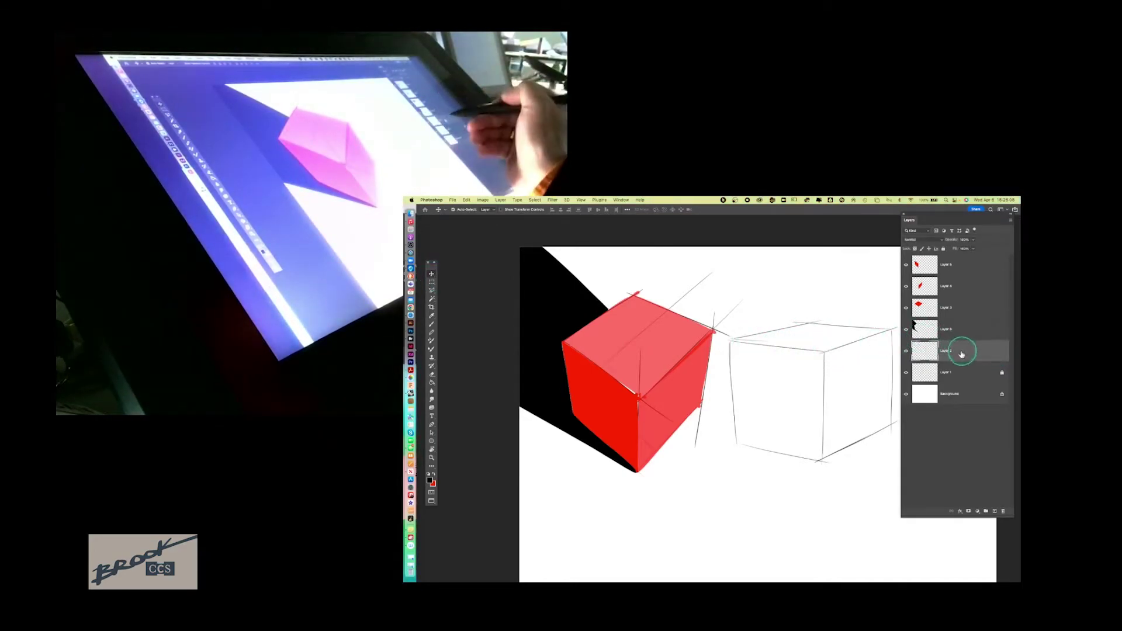
{"action": "mouse_move", "coordinate": [853, 449]}
{"action": "left_mouse_down"}
{"action": "mouse_move", "coordinate": [864, 455]}
{"action": "mouse_move", "coordinate": [849, 504]}
{"action": "mouse_move", "coordinate": [872, 541]}
{"action": "left_mouse_up"}
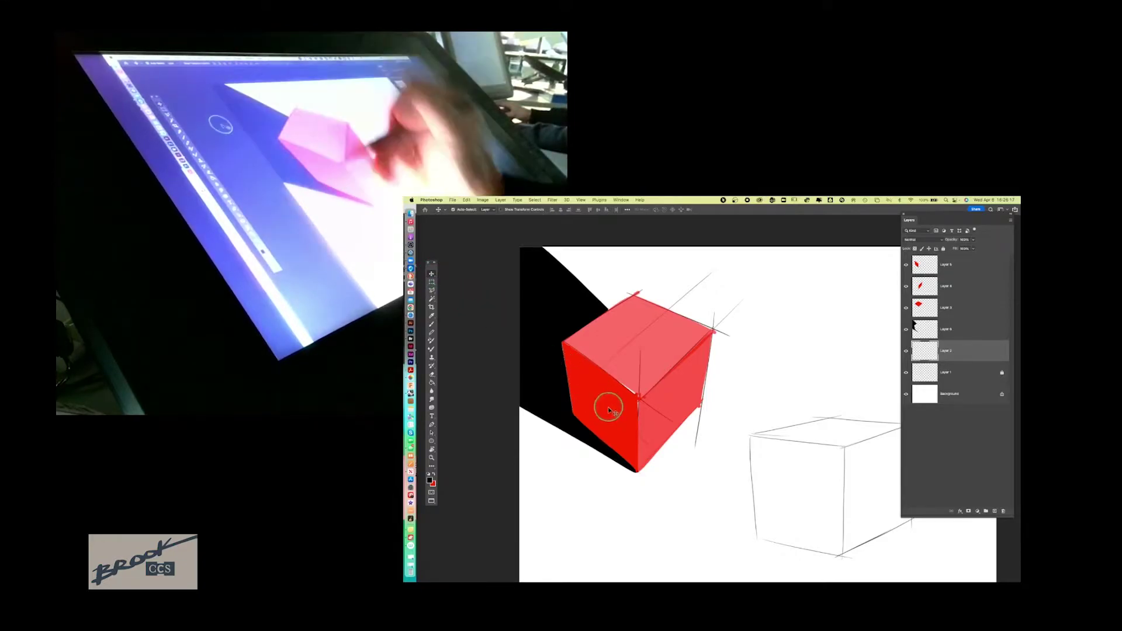
Step: Select the red area of the left side face with the Magic Wand and add a new layer directly above its layer
{"action": "left_click", "coordinate": [608, 407]}
{"action": "left_click", "coordinate": [906, 265]}
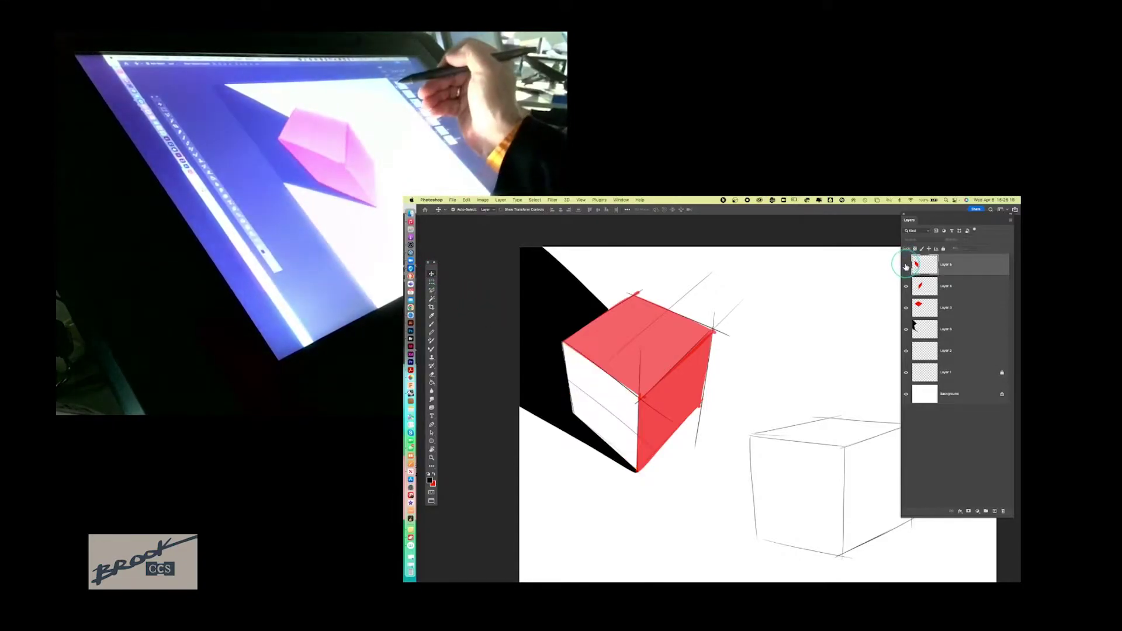
{"action": "left_click", "coordinate": [906, 266]}
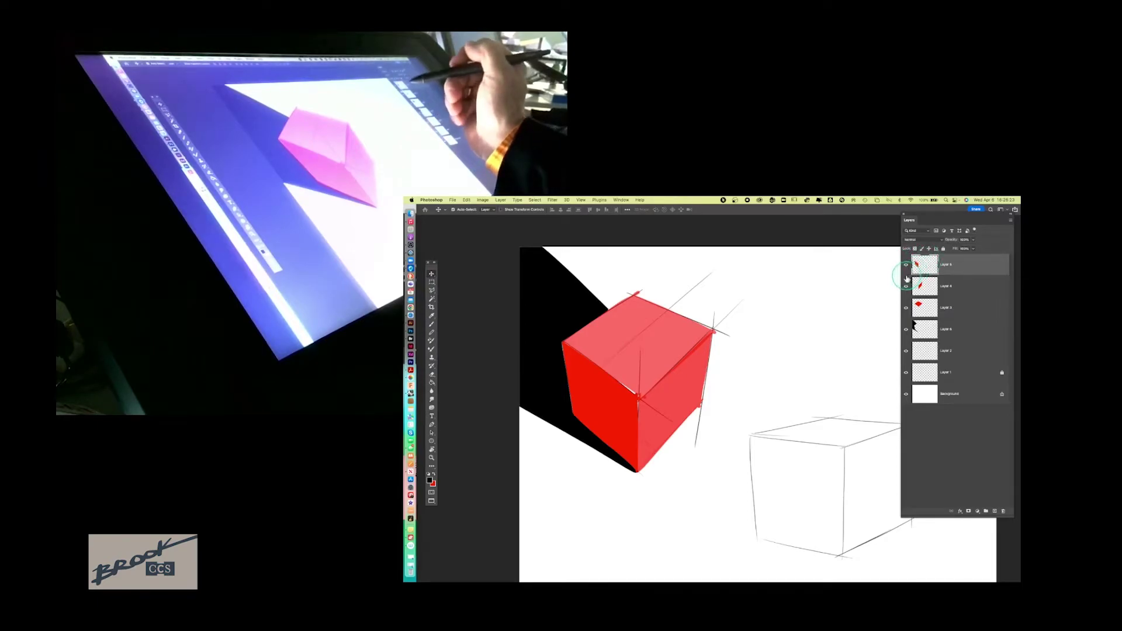
{"action": "left_click", "coordinate": [963, 269]}
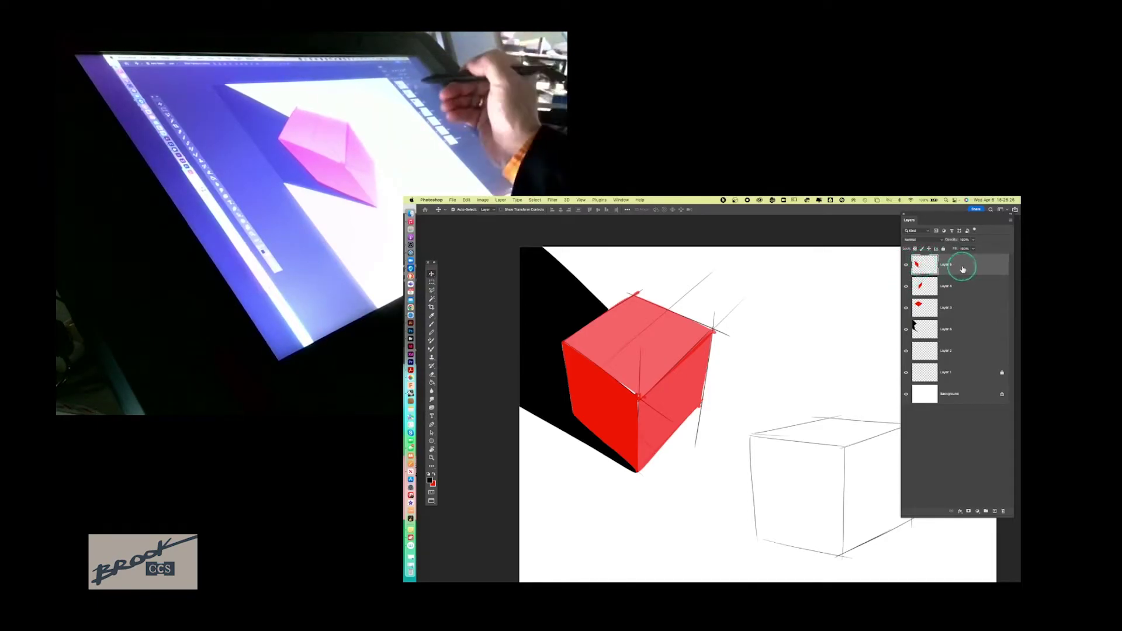
{"action": "left_click", "coordinate": [432, 300]}
{"action": "left_click", "coordinate": [432, 301]}
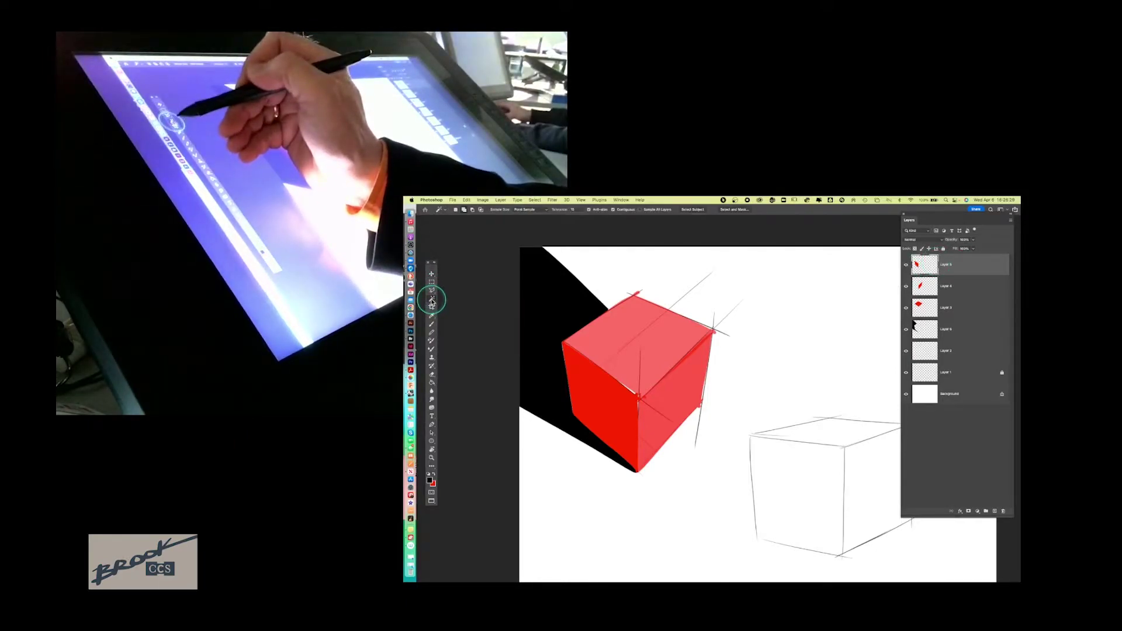
{"action": "left_click", "coordinate": [608, 415]}
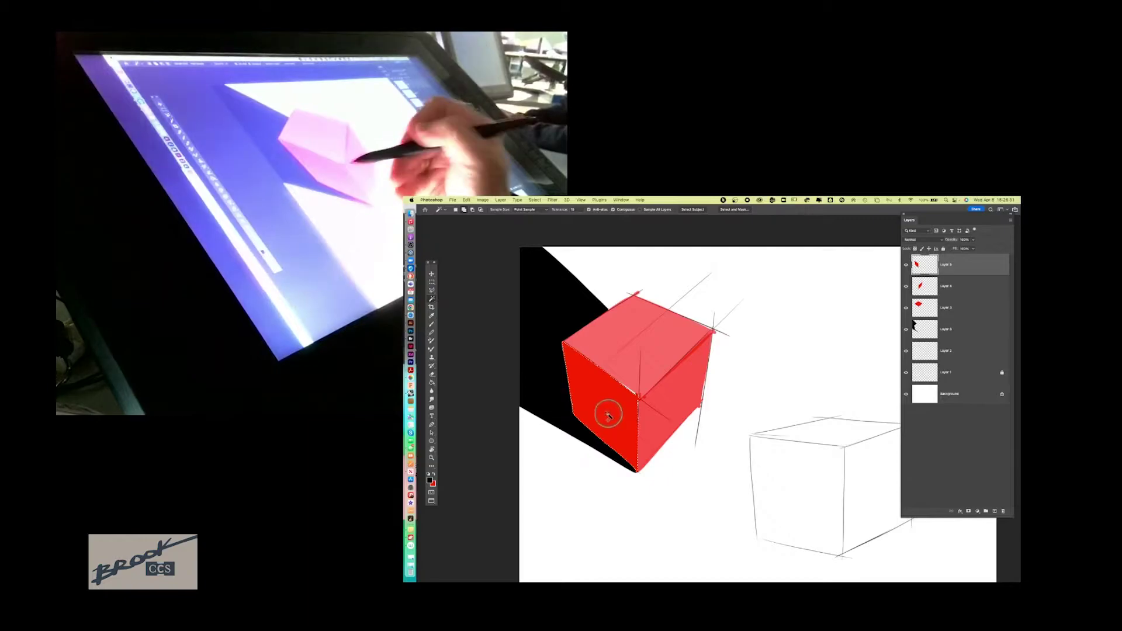
{"action": "left_click", "coordinate": [997, 513]}
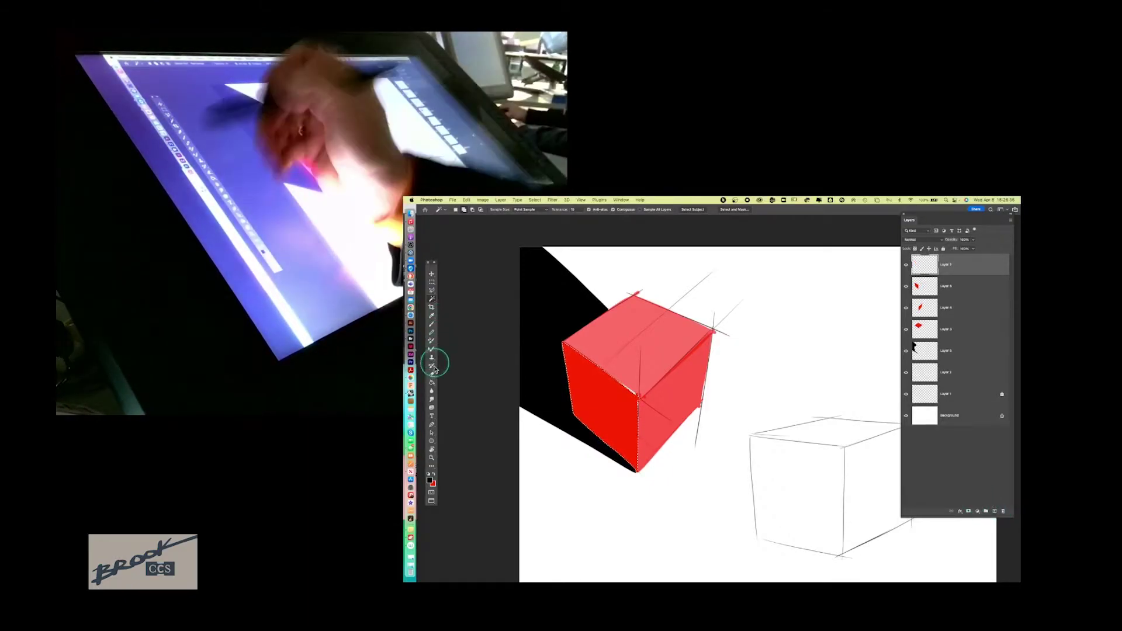
Step: Set up the Brush with the Soft Round Pressure Opacity and Flow preset, a higher flow, a low opacity and a much larger size
{"action": "left_click", "coordinate": [433, 323]}
{"action": "left_click", "coordinate": [460, 209]}
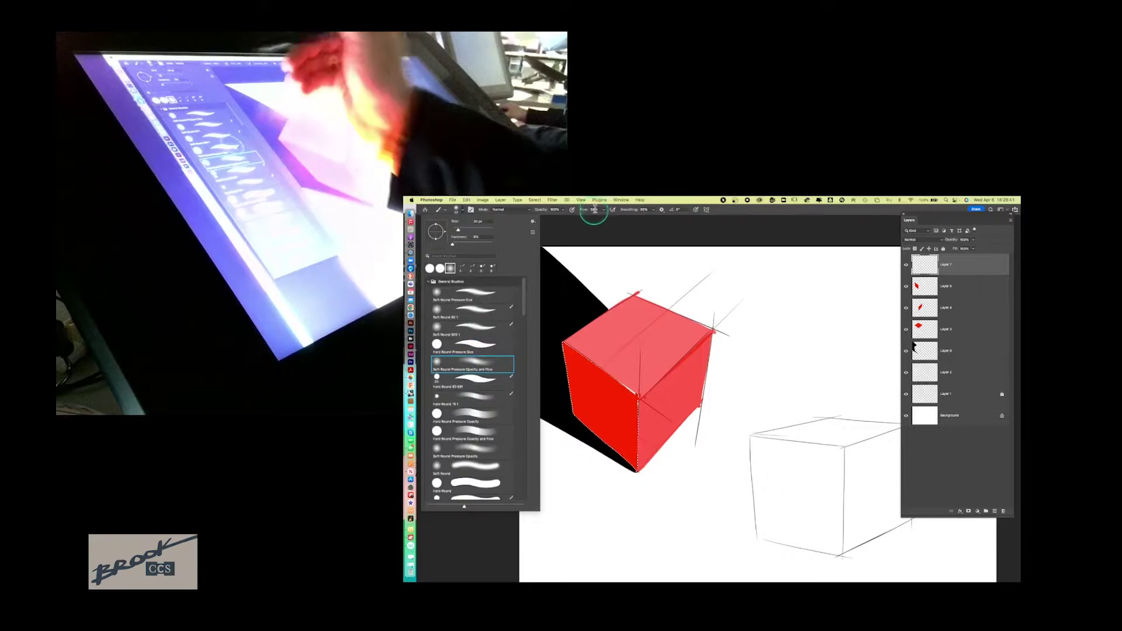
{"action": "left_click", "coordinate": [586, 231]}
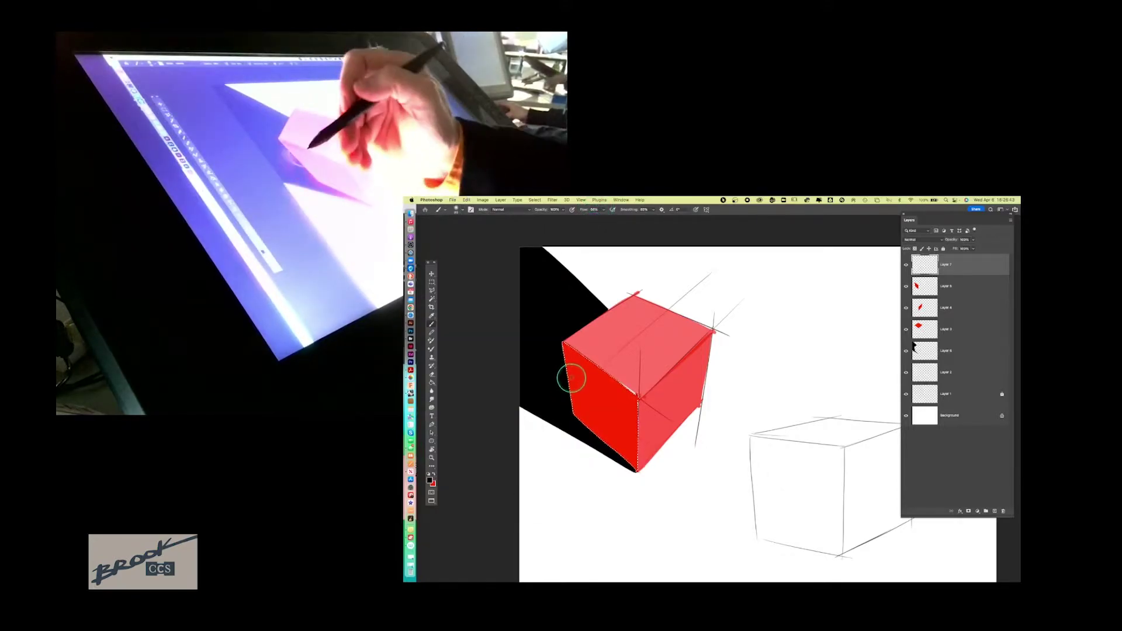
{"action": "key", "text": "]"}
{"action": "key", "text": "]"}
{"action": "key", "text": "]"}
{"action": "key", "text": "]"}
{"action": "key", "text": "]"}
{"action": "key", "text": "]"}
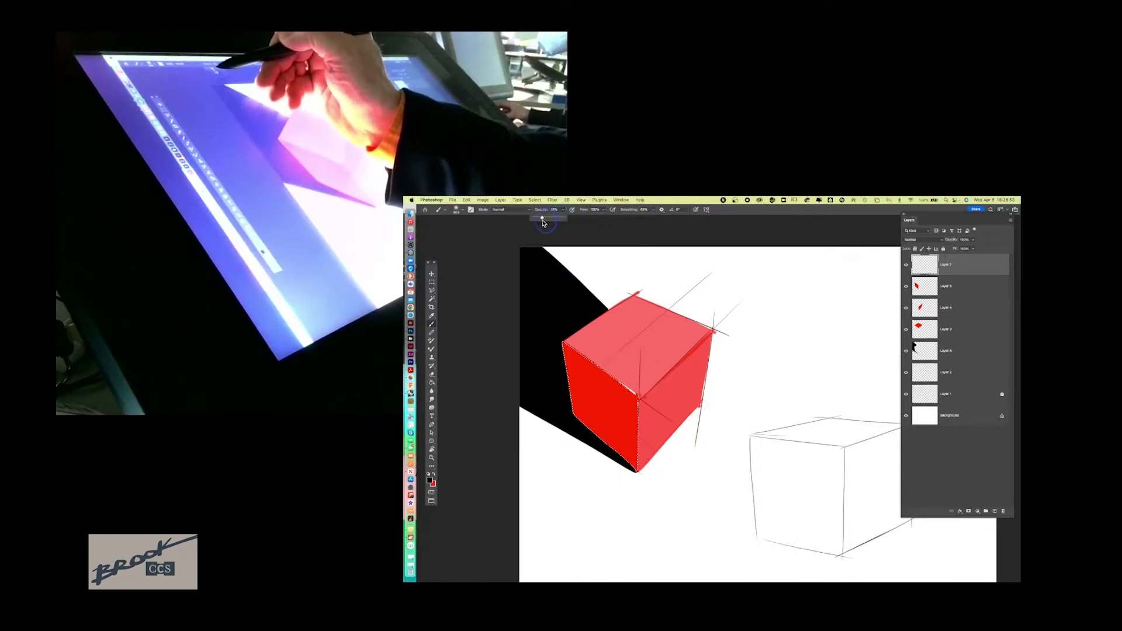
{"action": "left_click_drag", "start_coordinate": [542, 223], "coordinate": [545, 222]}
{"action": "key", "text": "]"}
{"action": "key", "text": "]"}
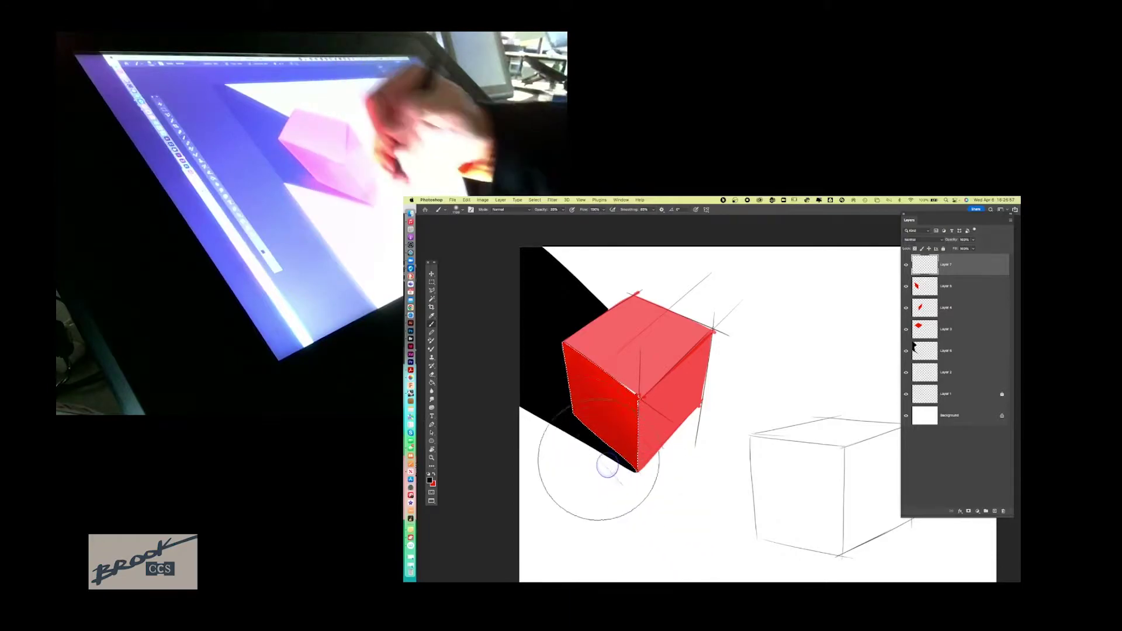
Step: Shade the selected left side face with a soft black gradient on the new layer, deselect, and add another layer above it
{"action": "mouse_move", "coordinate": [599, 460]}
{"action": "left_mouse_down"}
{"action": "mouse_move", "coordinate": [561, 393]}
{"action": "mouse_move", "coordinate": [539, 290]}
{"action": "left_mouse_up"}
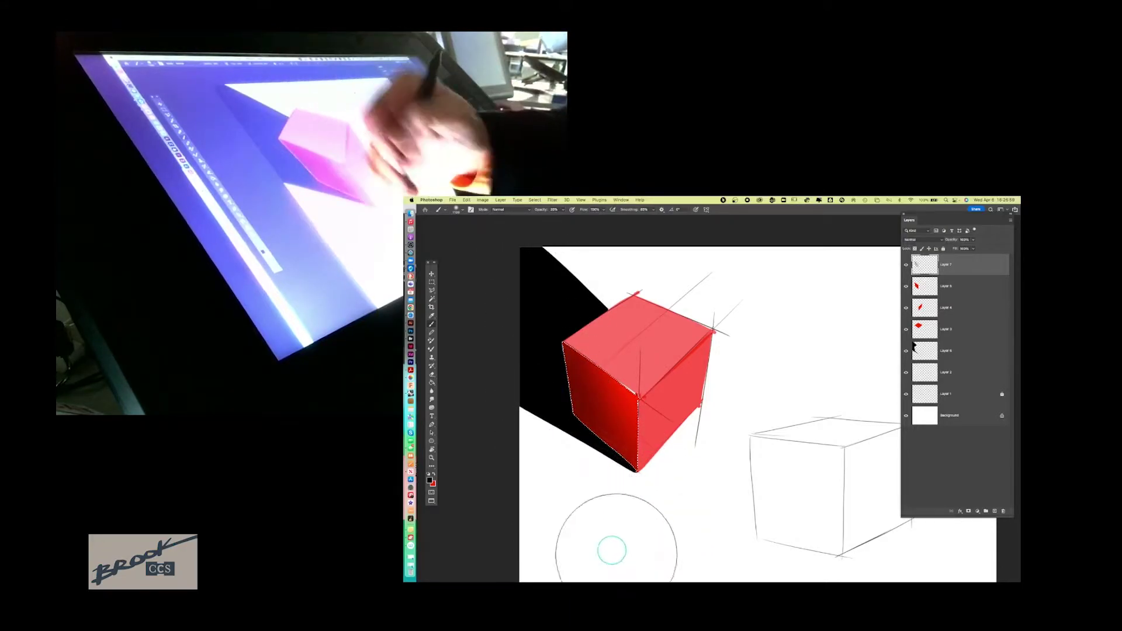
{"action": "left_click_drag", "start_coordinate": [612, 551], "coordinate": [586, 383]}
{"action": "left_click_drag", "start_coordinate": [642, 520], "coordinate": [584, 405]}
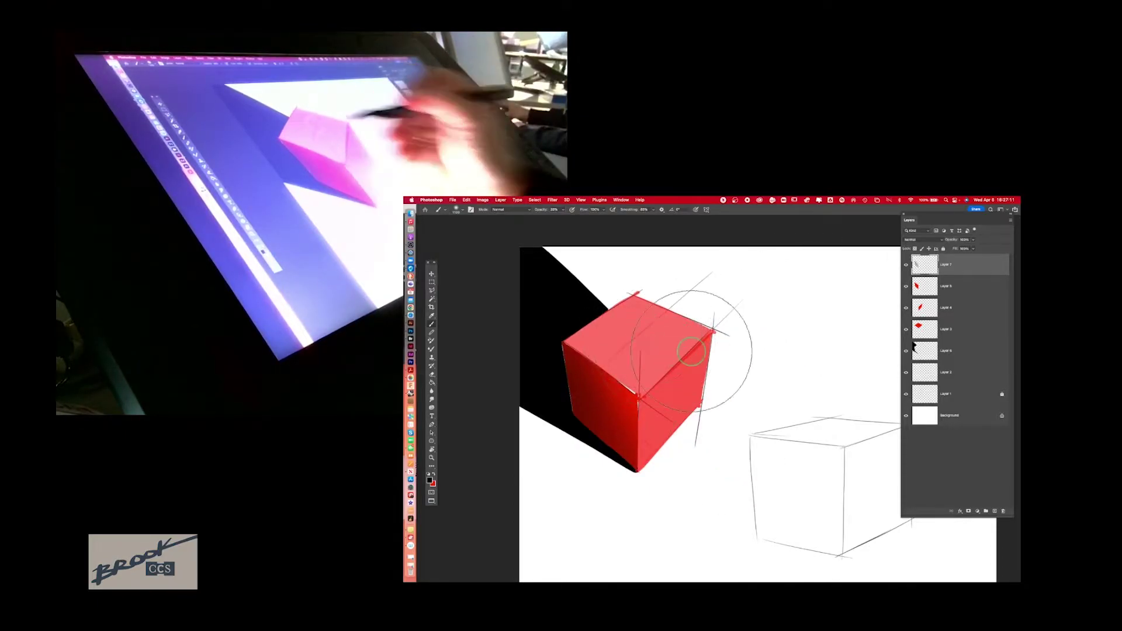
{"action": "left_click_drag", "start_coordinate": [967, 222], "coordinate": [939, 225]}
{"action": "left_click", "coordinate": [918, 511]}
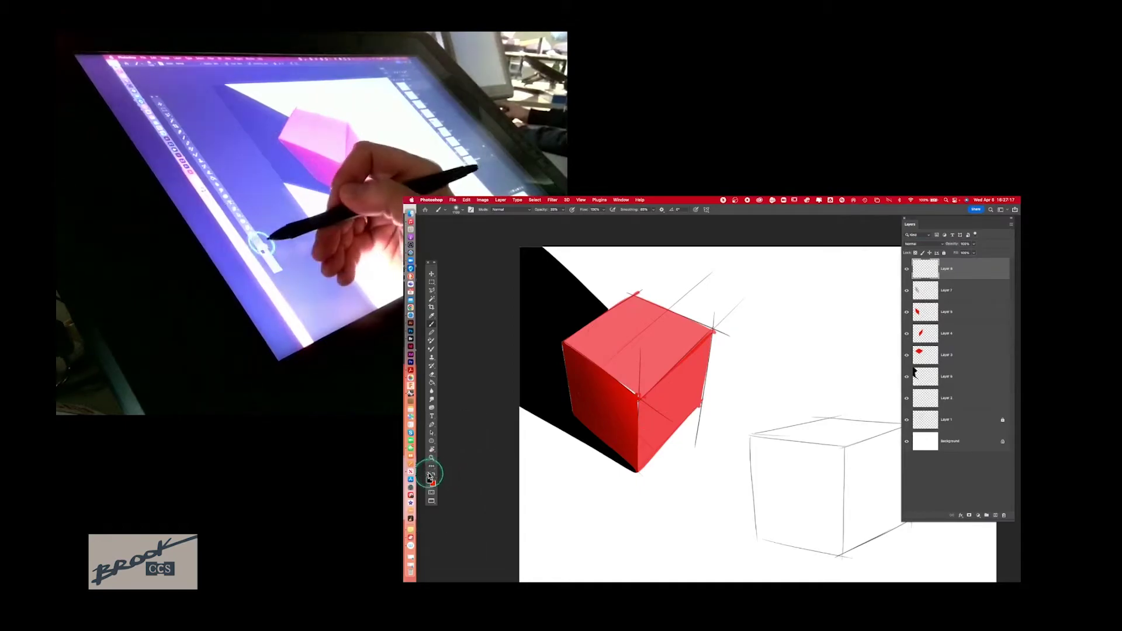
Step: Paint a soft white highlight over the red box's near top corner on the new layer, using a larger brush
{"action": "left_click", "coordinate": [429, 474]}
{"action": "left_click", "coordinate": [434, 475]}
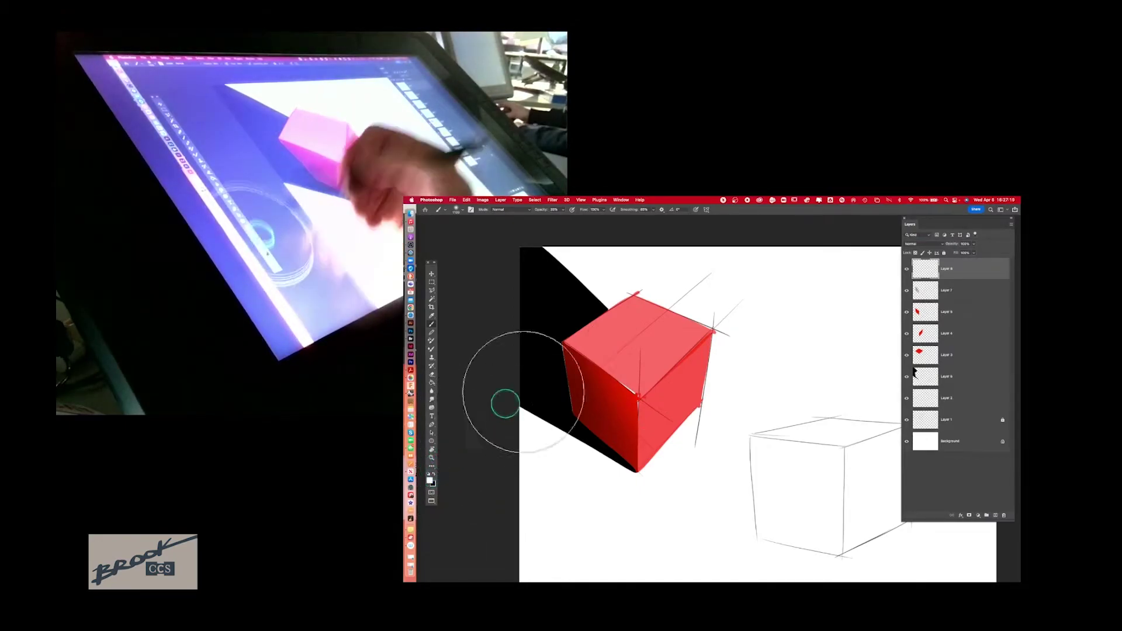
{"action": "key", "text": "]"}
{"action": "key", "text": "]"}
{"action": "key", "text": "]"}
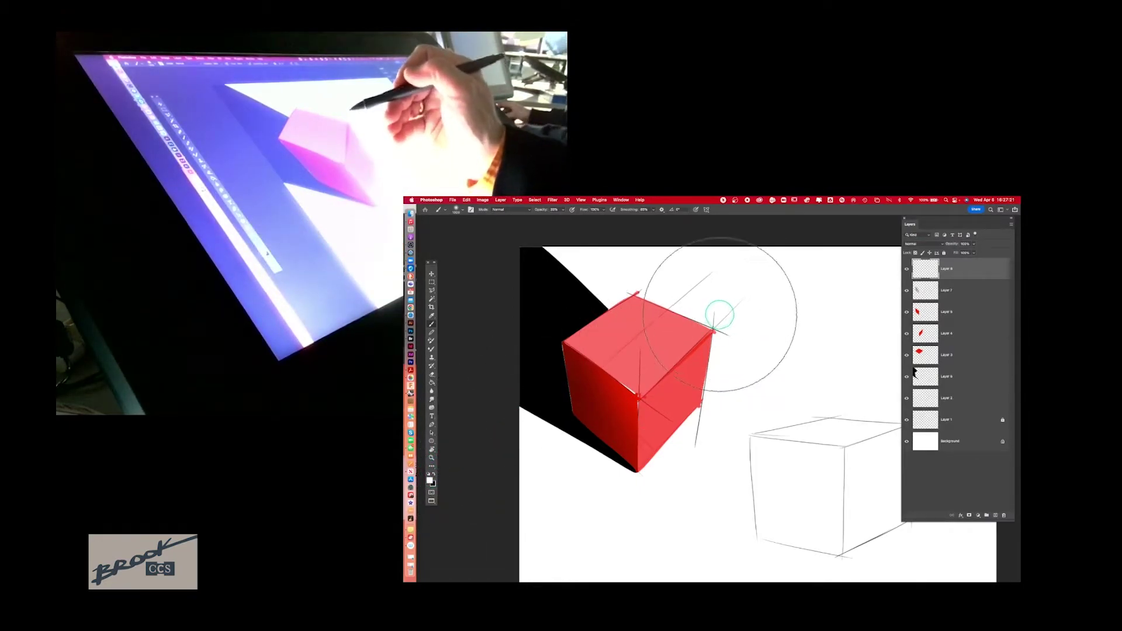
{"action": "left_click_drag", "start_coordinate": [633, 393], "coordinate": [664, 365]}
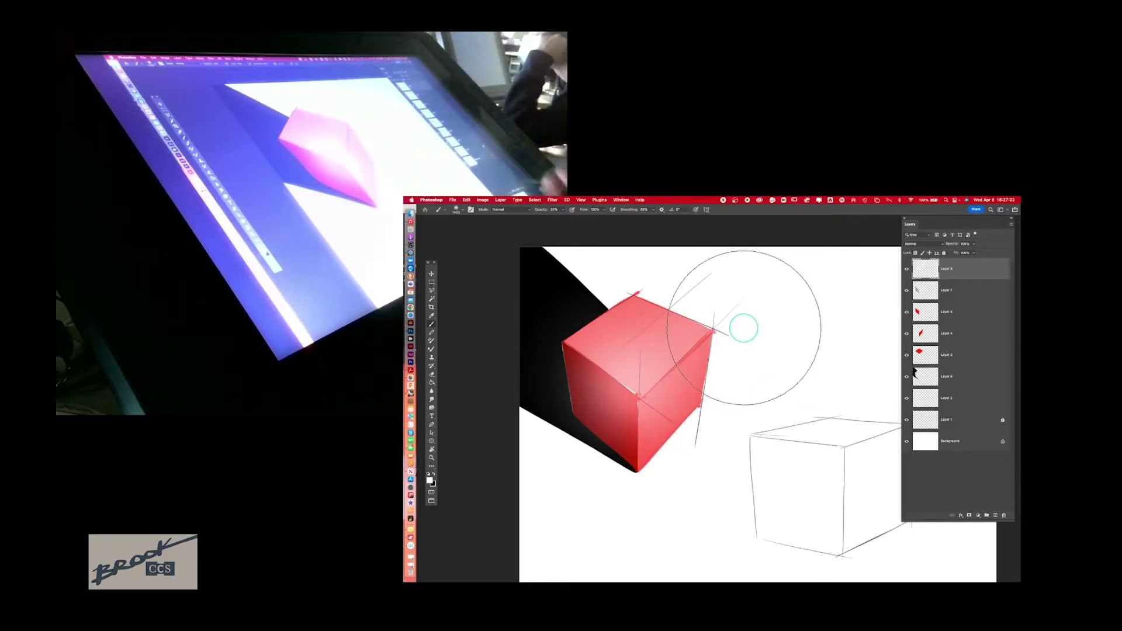
Step: Outline the top face with the lasso, invert the selection, delete the highlight outside the face and deselect
{"action": "left_click", "coordinate": [432, 290]}
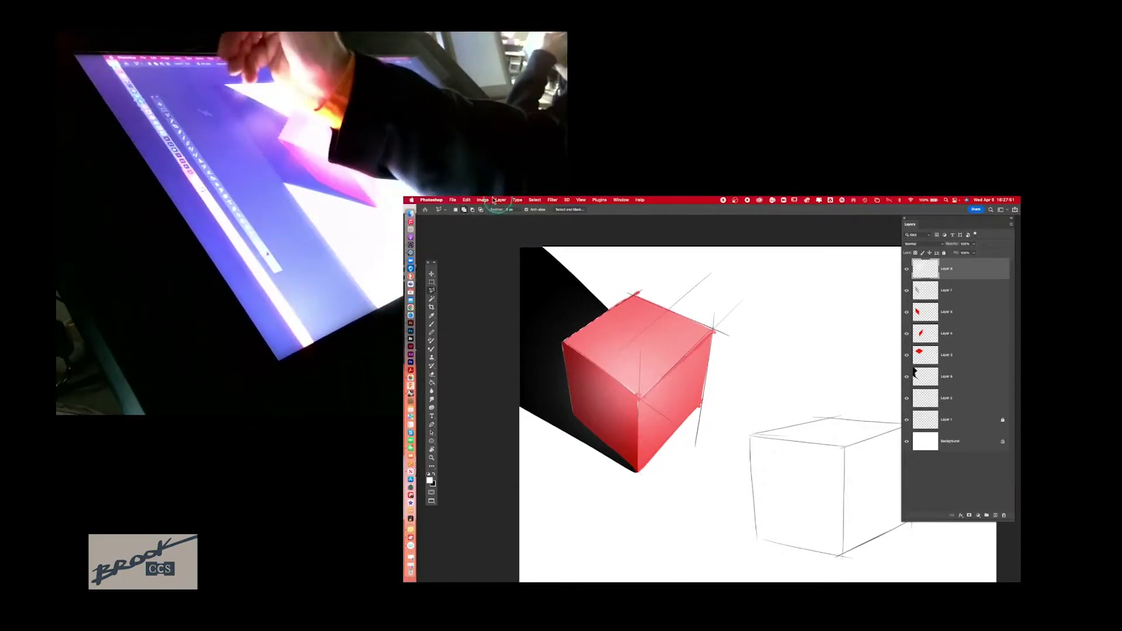
{"action": "left_click", "coordinate": [535, 199]}
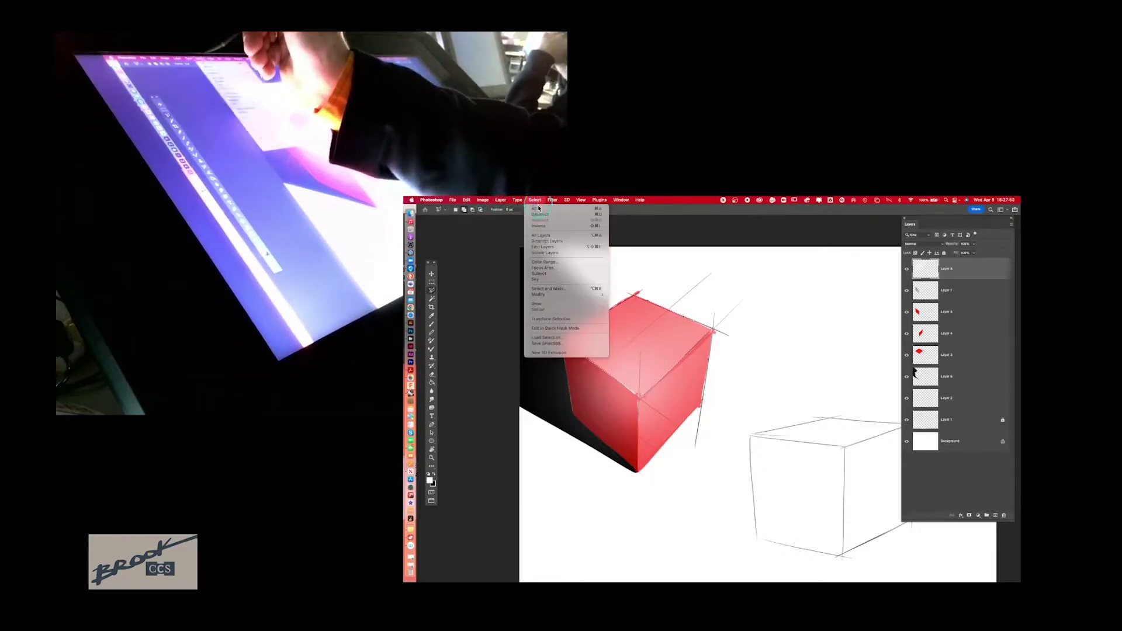
{"action": "left_click", "coordinate": [595, 228]}
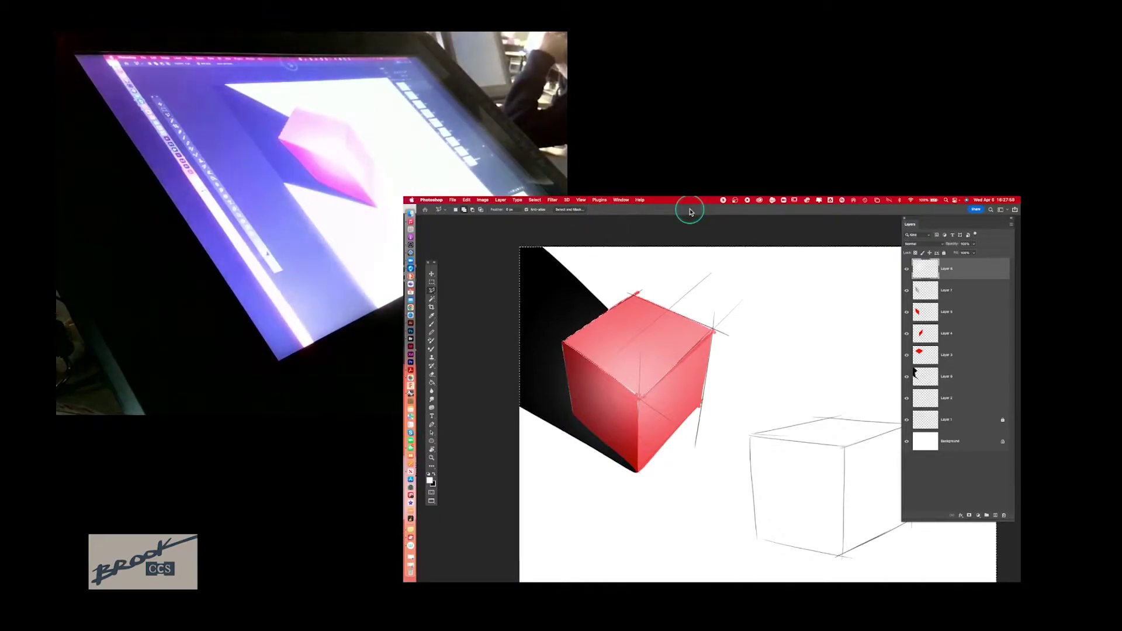
{"action": "key", "text": "Delete"}
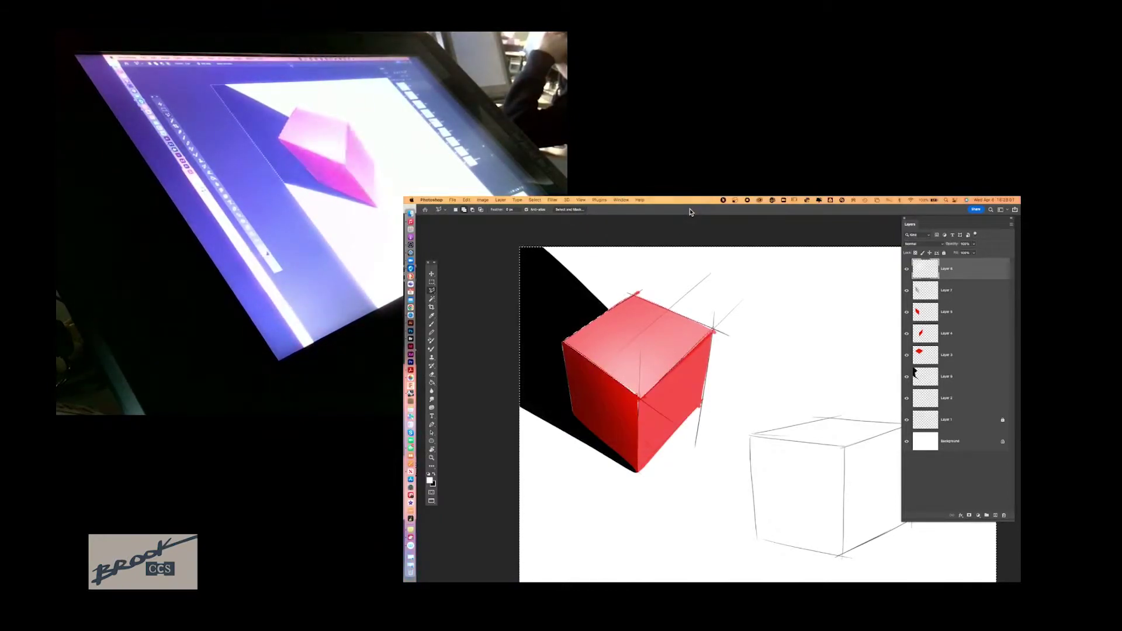
{"action": "key", "text": "super+d"}
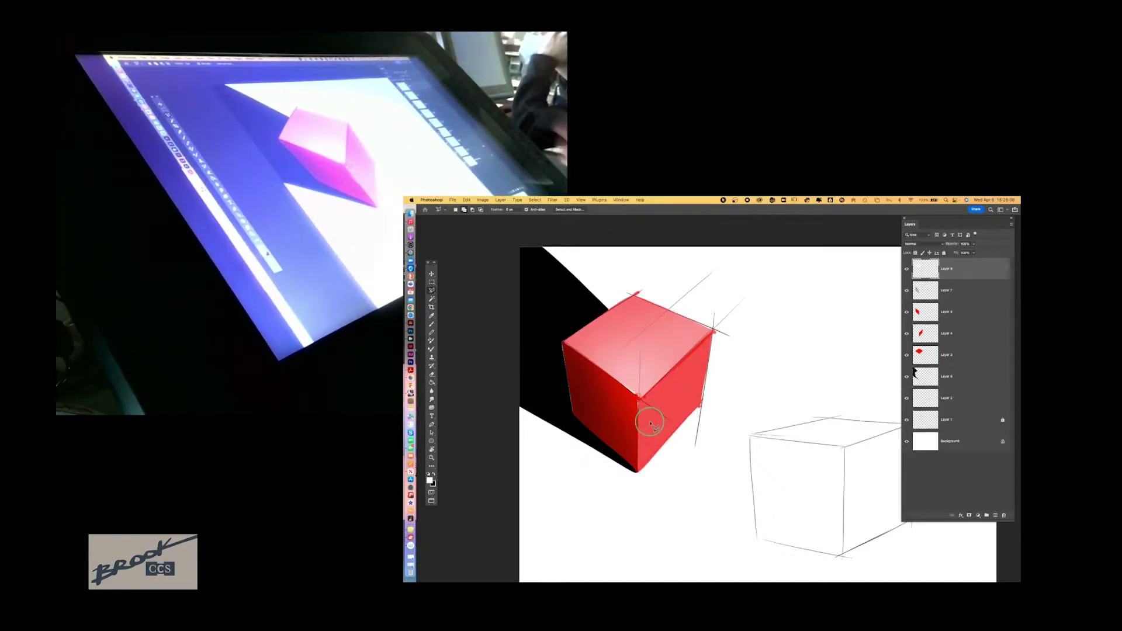
Step: Select the right side face and shade it with a soft white highlight near the front edge and black toward the far edge
{"action": "left_click", "coordinate": [908, 355]}
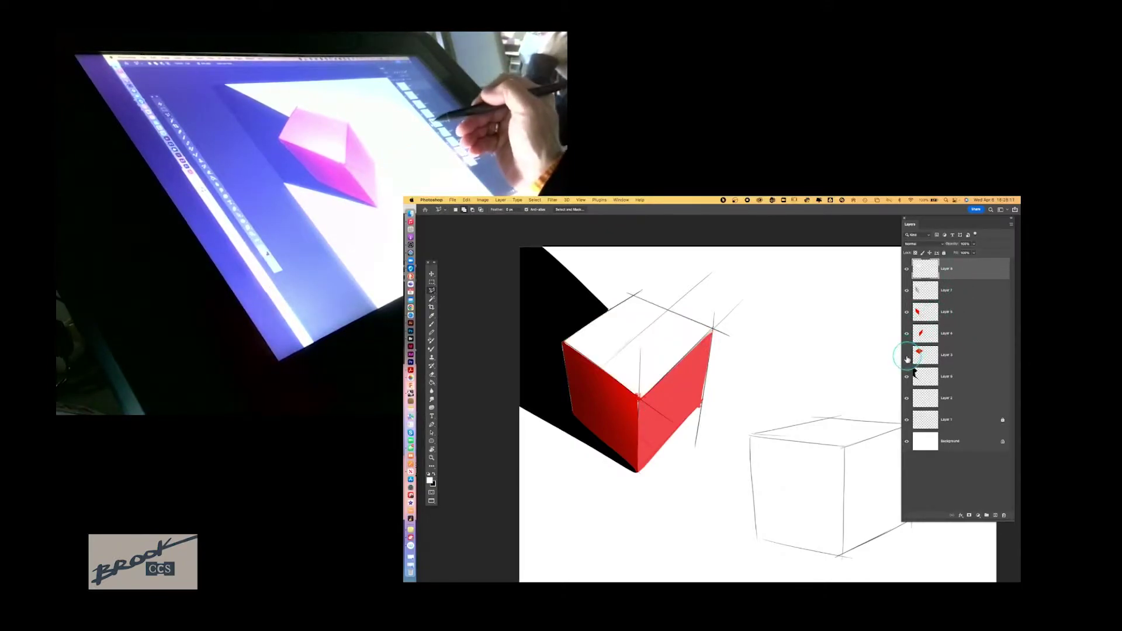
{"action": "left_click", "coordinate": [908, 355]}
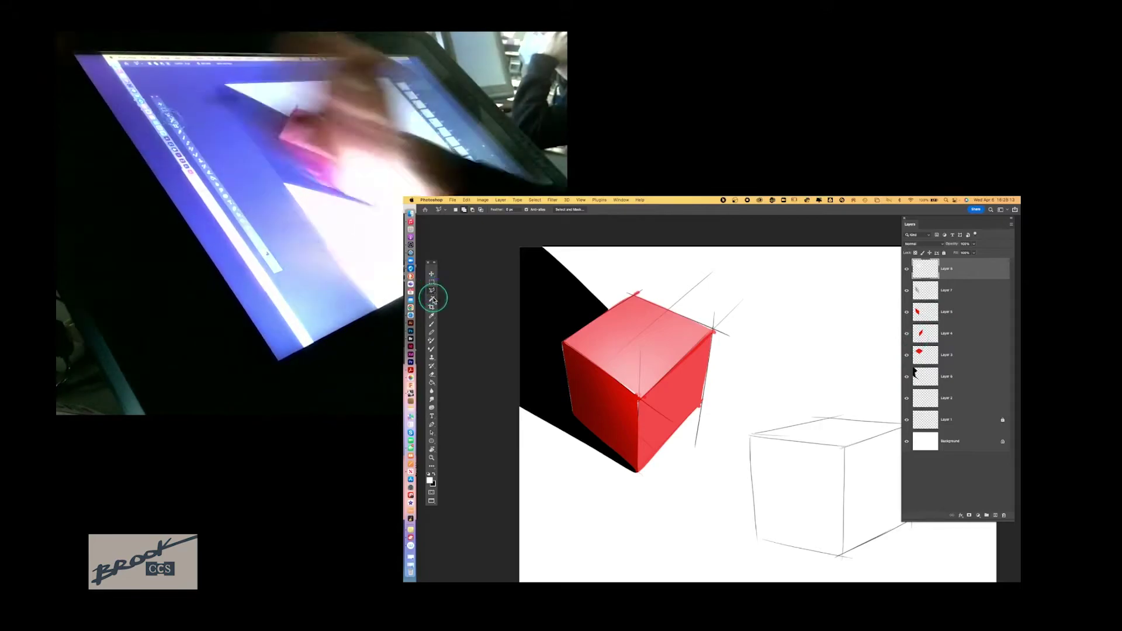
{"action": "left_click", "coordinate": [714, 332]}
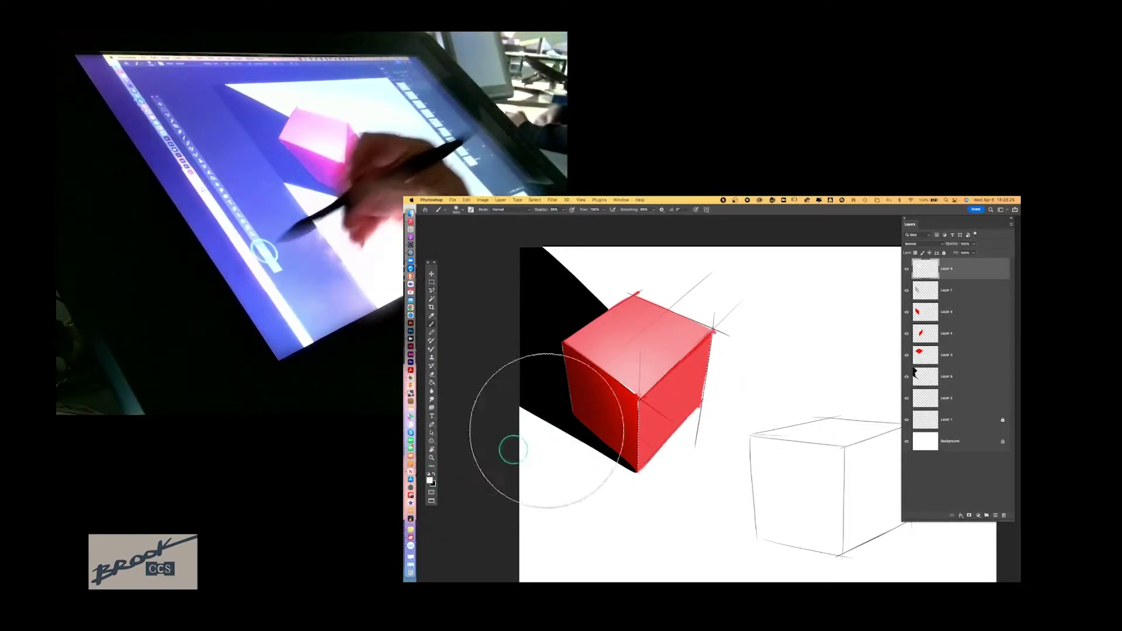
{"action": "key", "text": "bracketleft"}
{"action": "key", "text": "bracketleft"}
{"action": "key", "text": "bracketleft"}
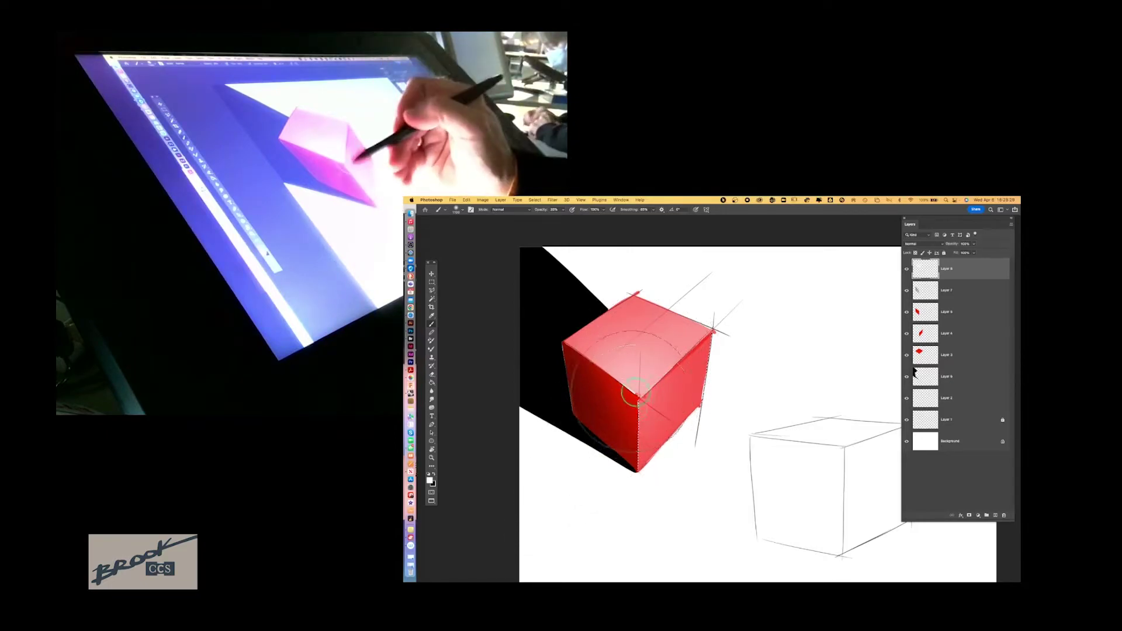
{"action": "left_click", "coordinate": [440, 474]}
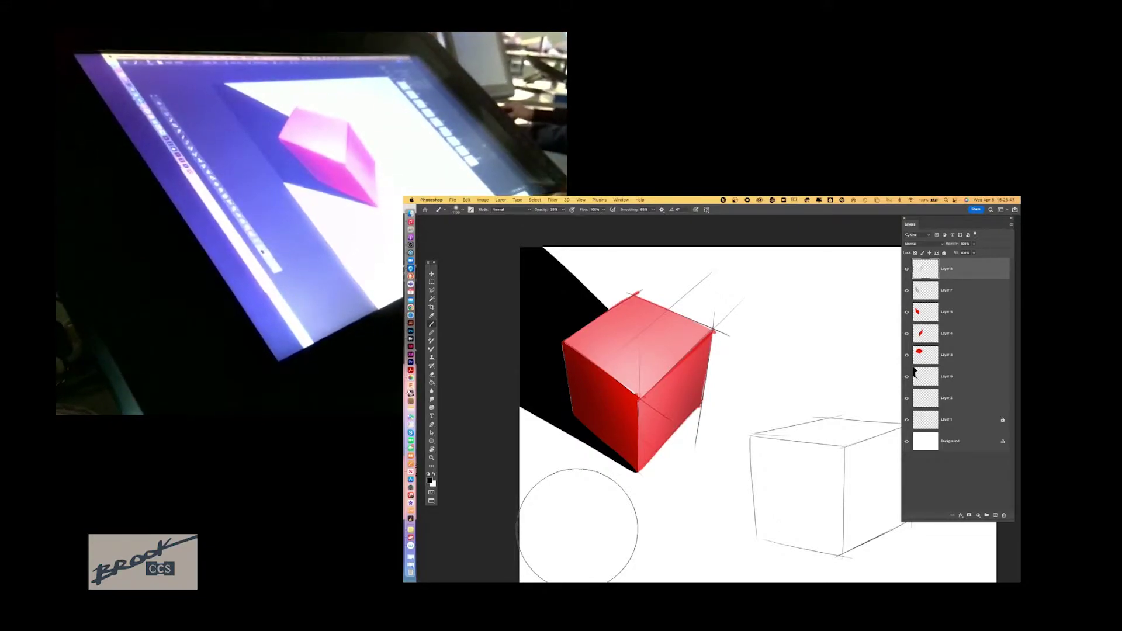
Step: Compare the red box with and without the topmost shading layer by toggling that layer's visibility
{"action": "left_click_drag", "start_coordinate": [947, 224], "coordinate": [888, 224]}
{"action": "left_click", "coordinate": [848, 269]}
{"action": "left_click", "coordinate": [848, 270]}
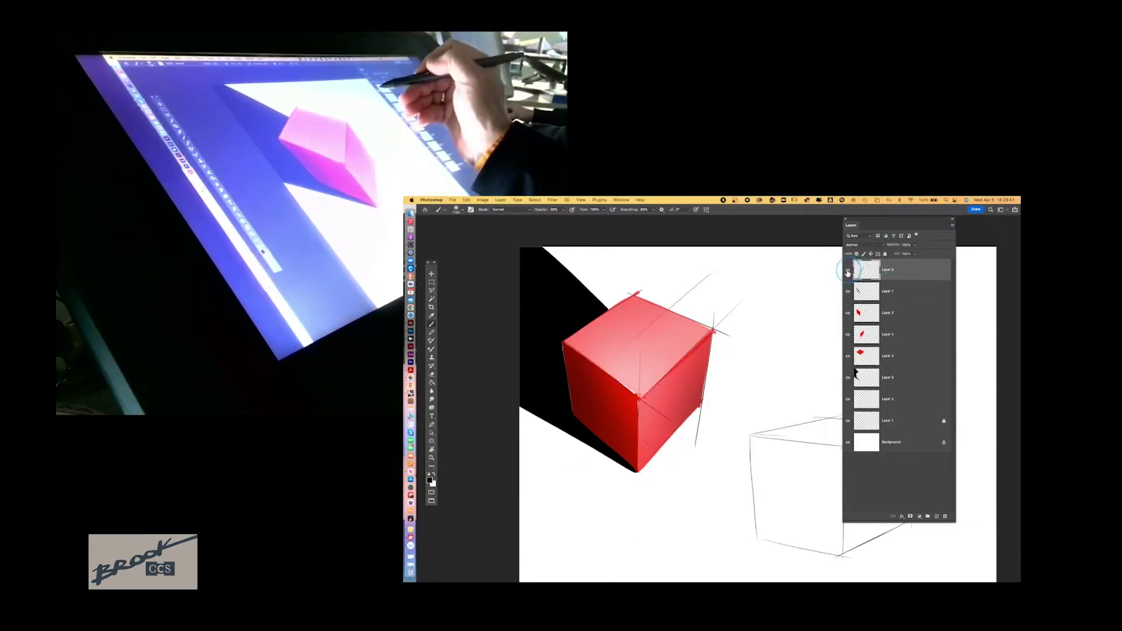
{"action": "left_click", "coordinate": [848, 271]}
{"action": "left_click", "coordinate": [848, 270]}
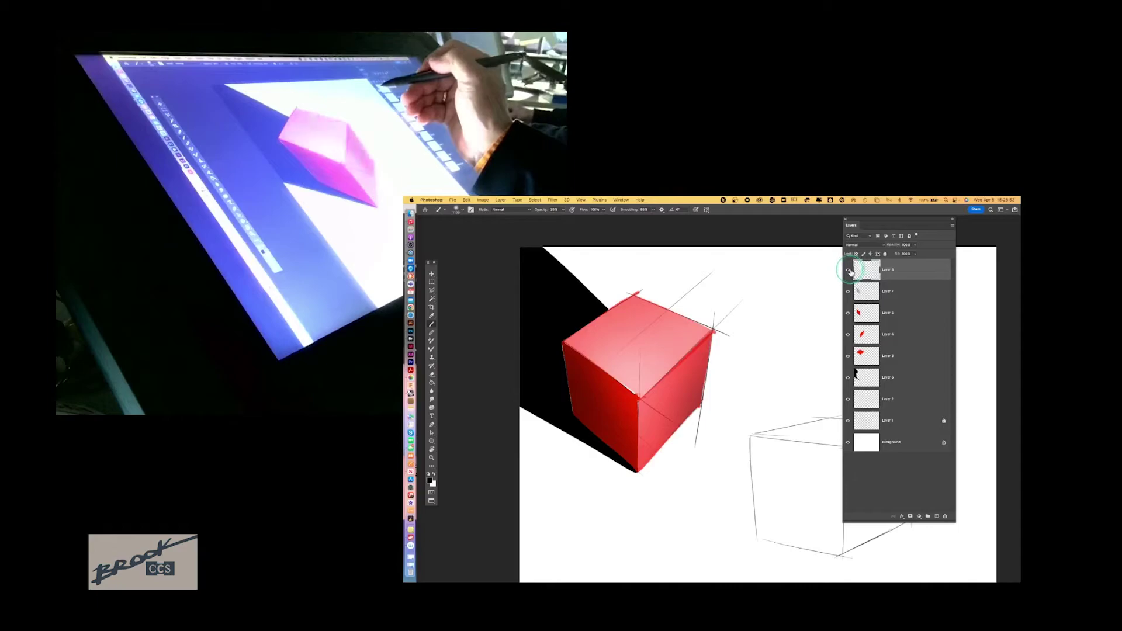
{"action": "left_click", "coordinate": [432, 290]}
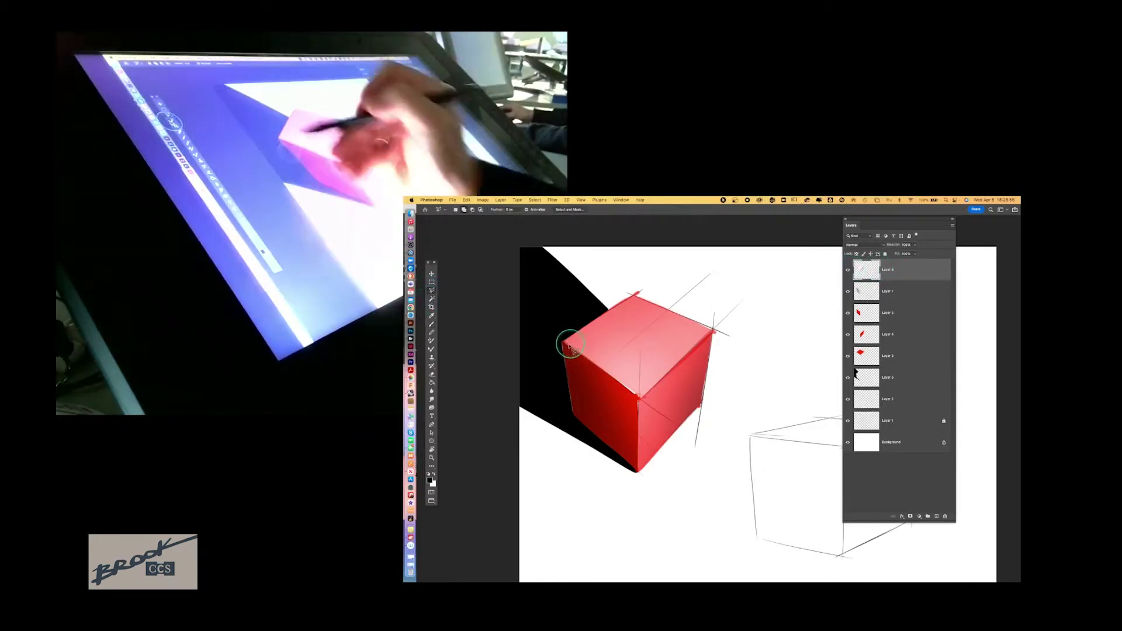
{"action": "left_click", "coordinate": [848, 270]}
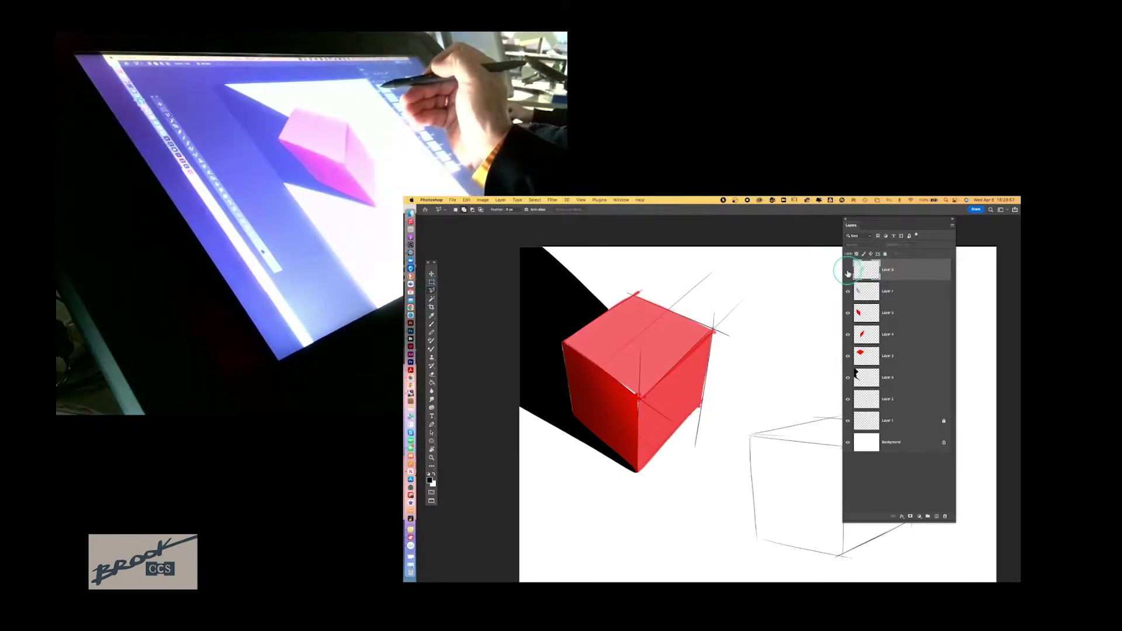
{"action": "left_click", "coordinate": [848, 271]}
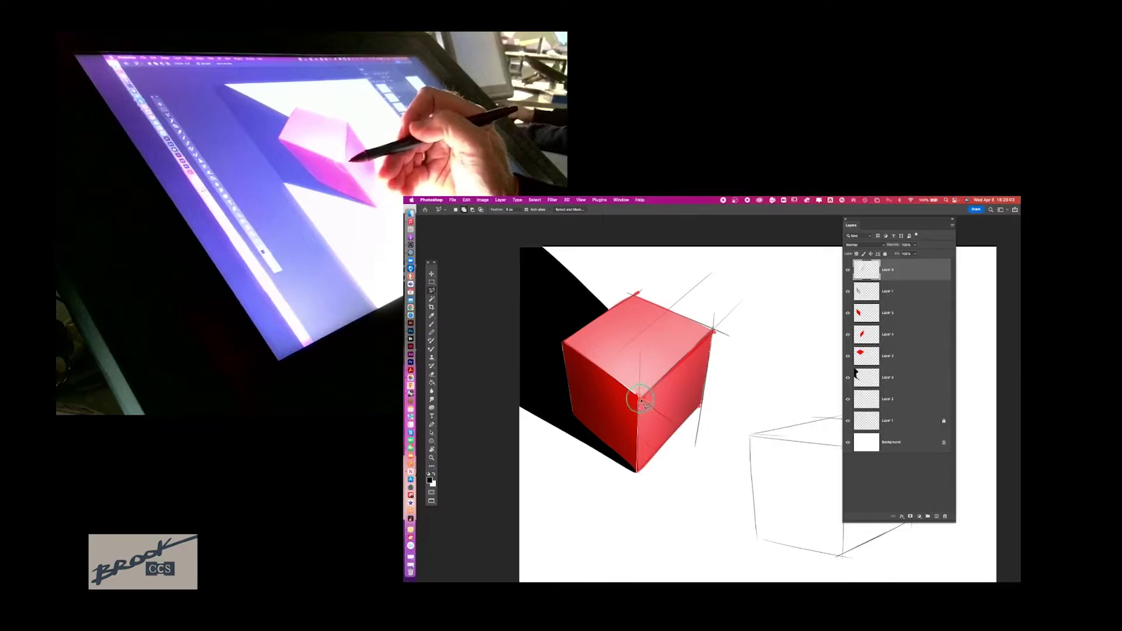
Step: Outline the right side face with the lasso and clear everything outside it on the topmost shading layer
{"action": "left_click", "coordinate": [535, 200]}
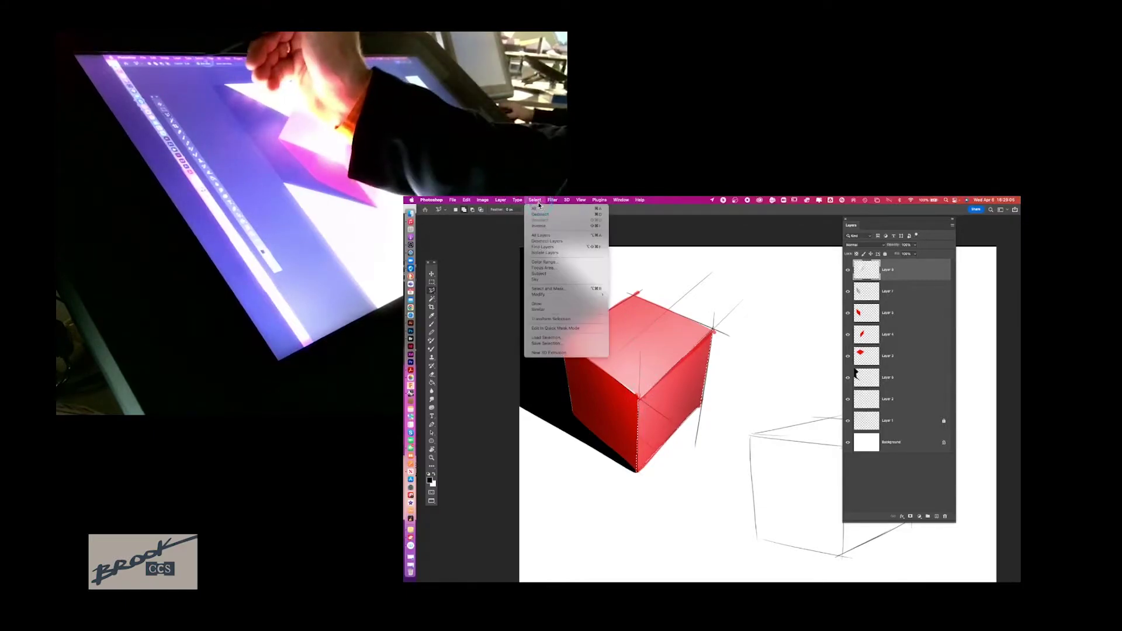
{"action": "left_click", "coordinate": [544, 226]}
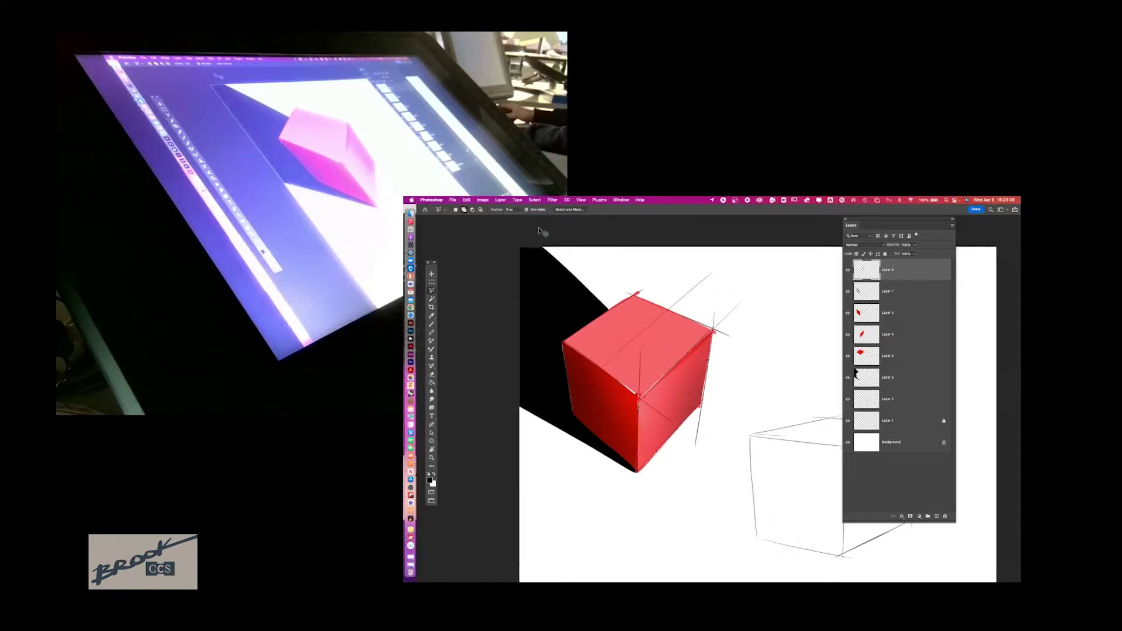
Step: Lower the opacity of the right side face's shading layer and raise the opacity of its red fill, Layer 4
{"action": "left_click", "coordinate": [915, 245]}
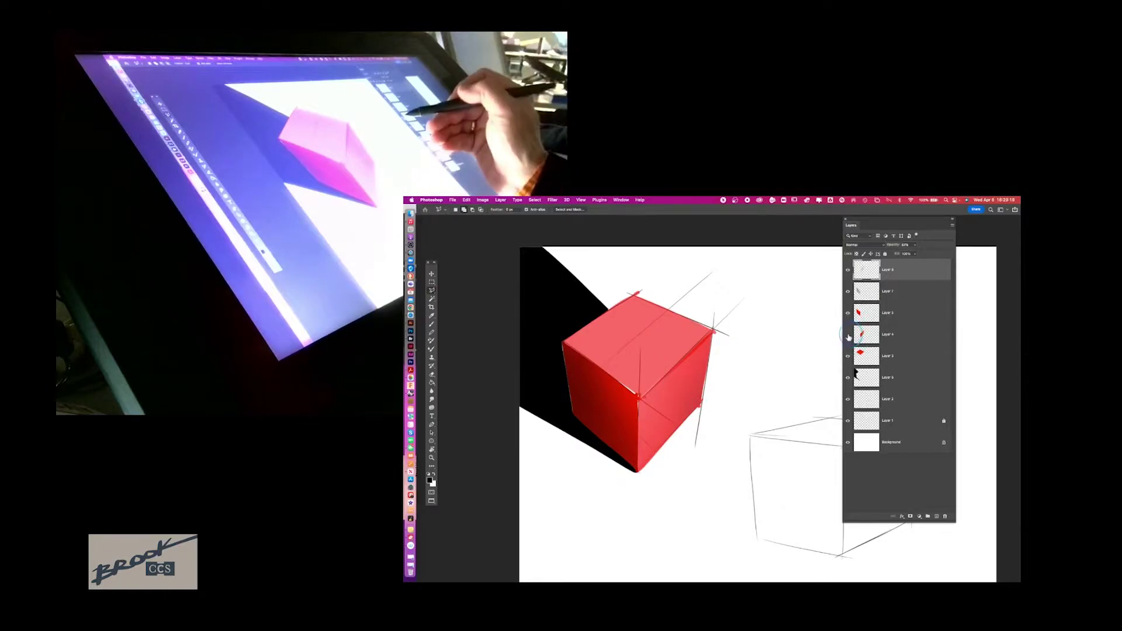
{"action": "left_click", "coordinate": [894, 335]}
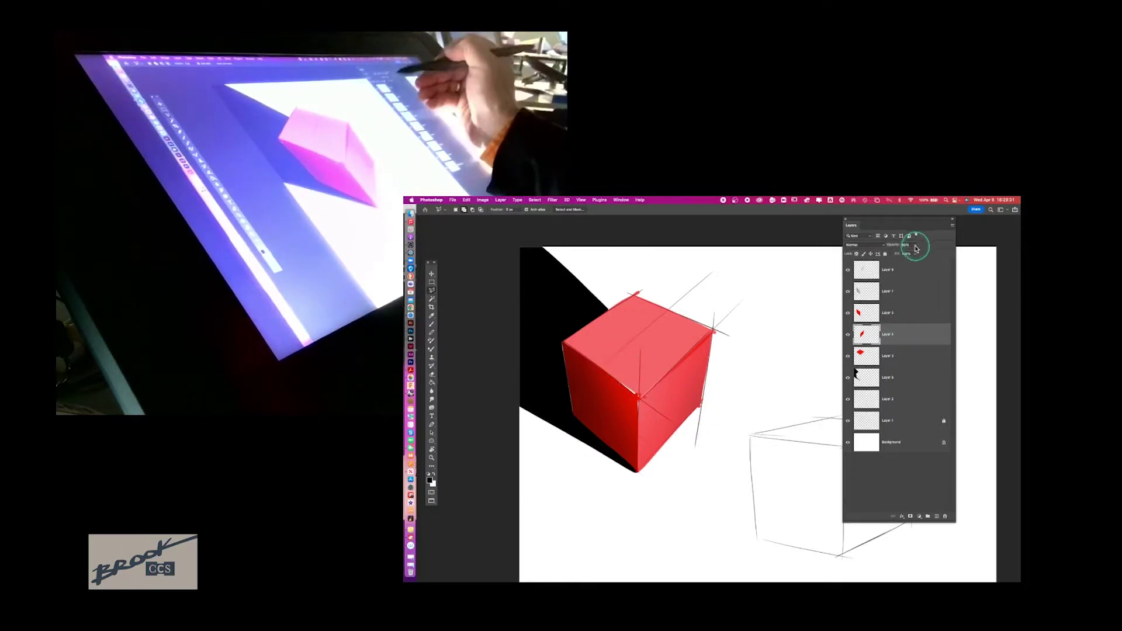
{"action": "left_click_drag", "start_coordinate": [916, 255], "coordinate": [919, 255]}
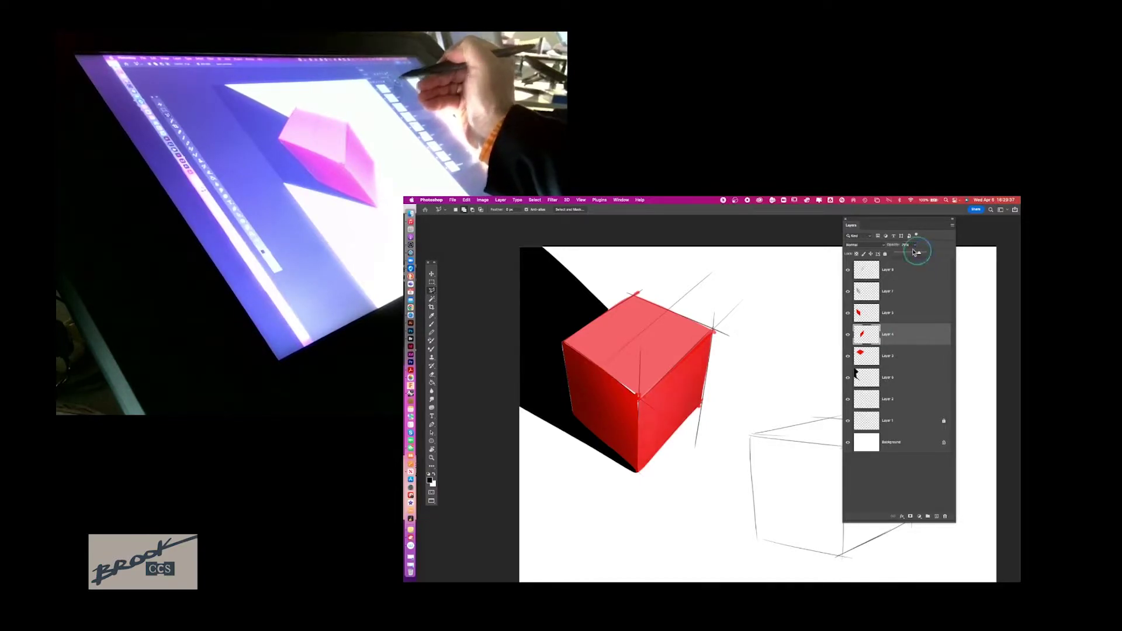
Step: Duplicate Layer 7, the left side face's shading, and add a new layer at the top of the stack
{"action": "left_click", "coordinate": [431, 274]}
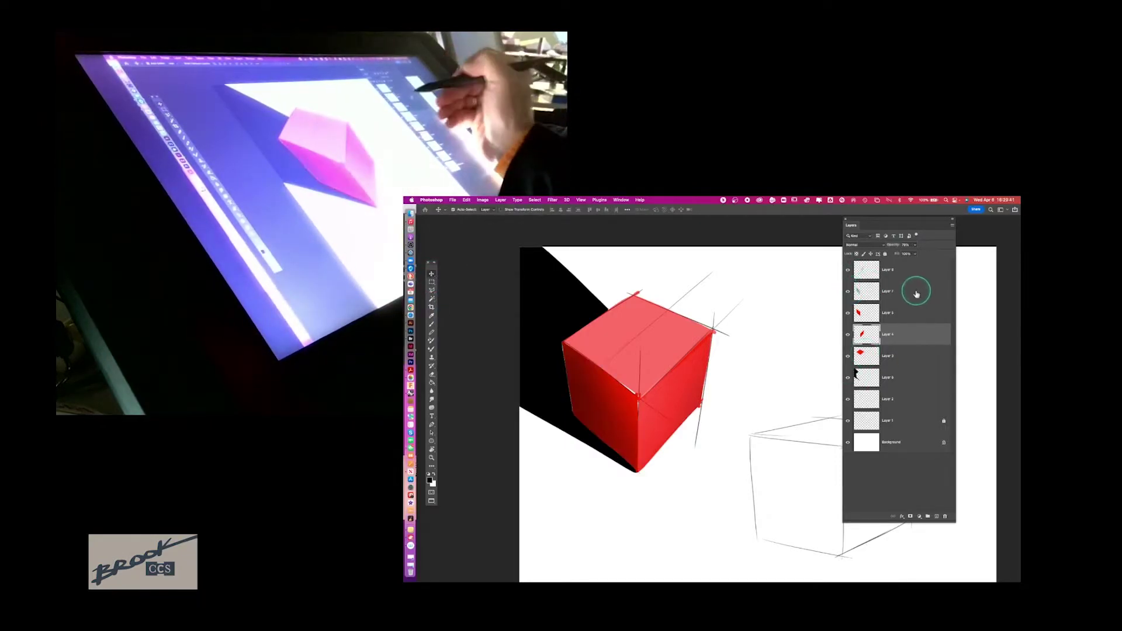
{"action": "left_click_drag", "start_coordinate": [916, 294], "coordinate": [937, 516]}
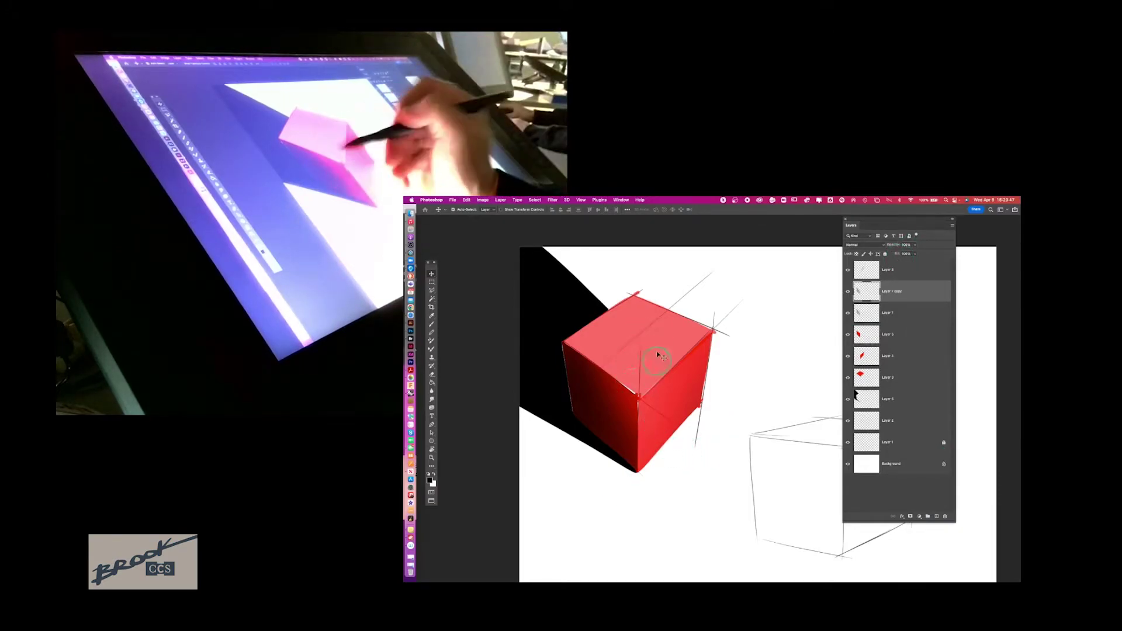
{"action": "left_click", "coordinate": [936, 517]}
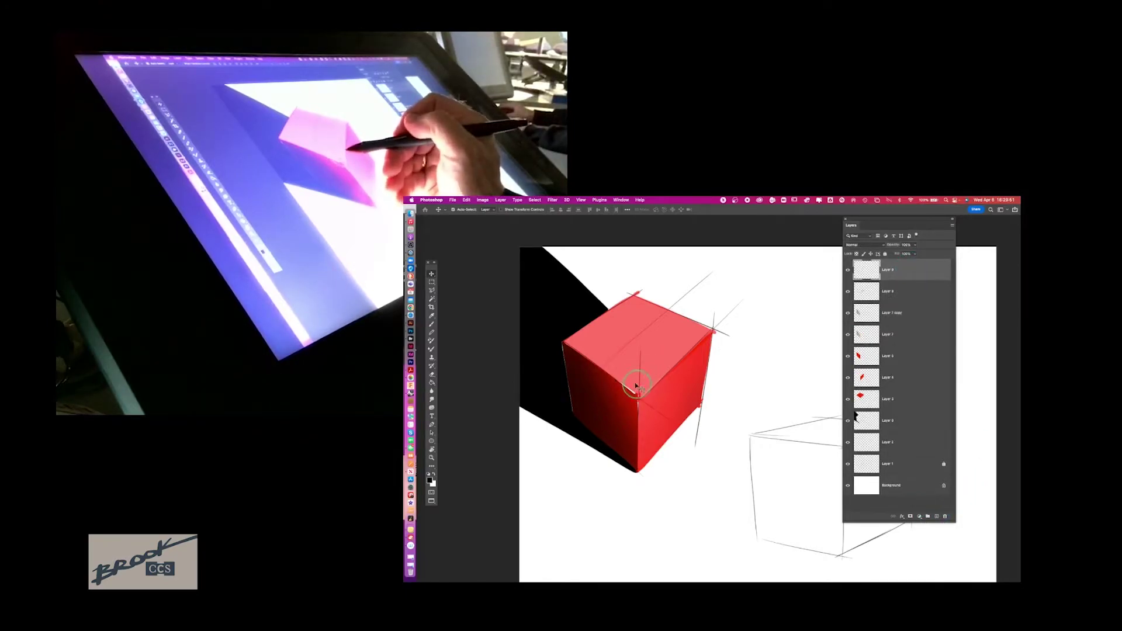
Step: Select the top face with the lasso and paint a soft white highlight toward its near corner on the new layer
{"action": "left_click", "coordinate": [431, 291]}
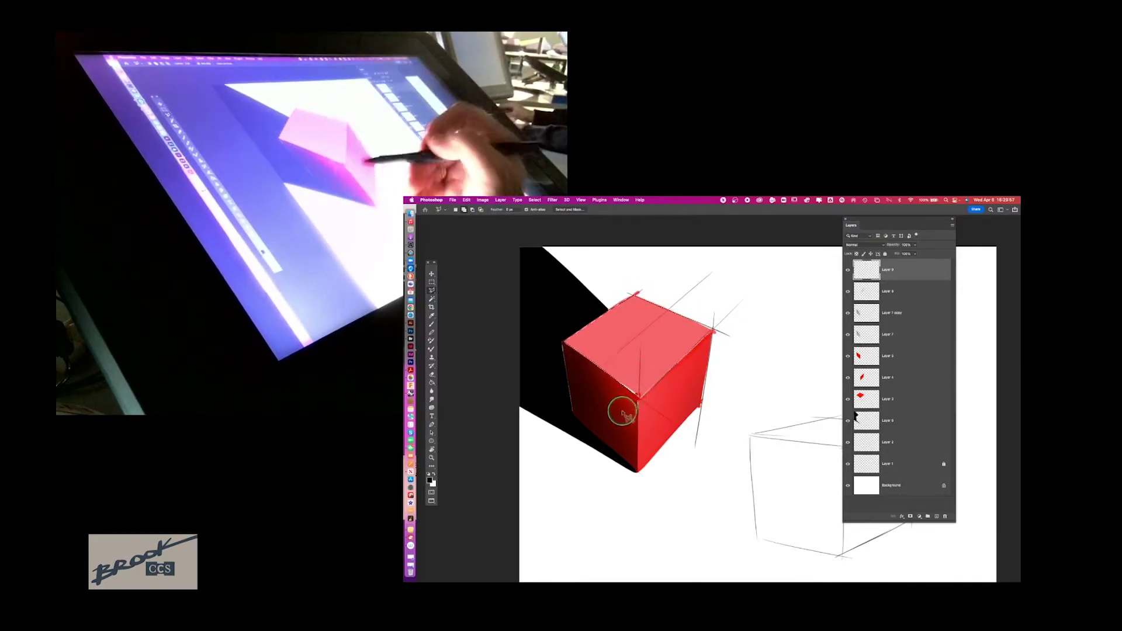
{"action": "key", "text": "b"}
{"action": "key", "text": "bracketright"}
{"action": "key", "text": "bracketright"}
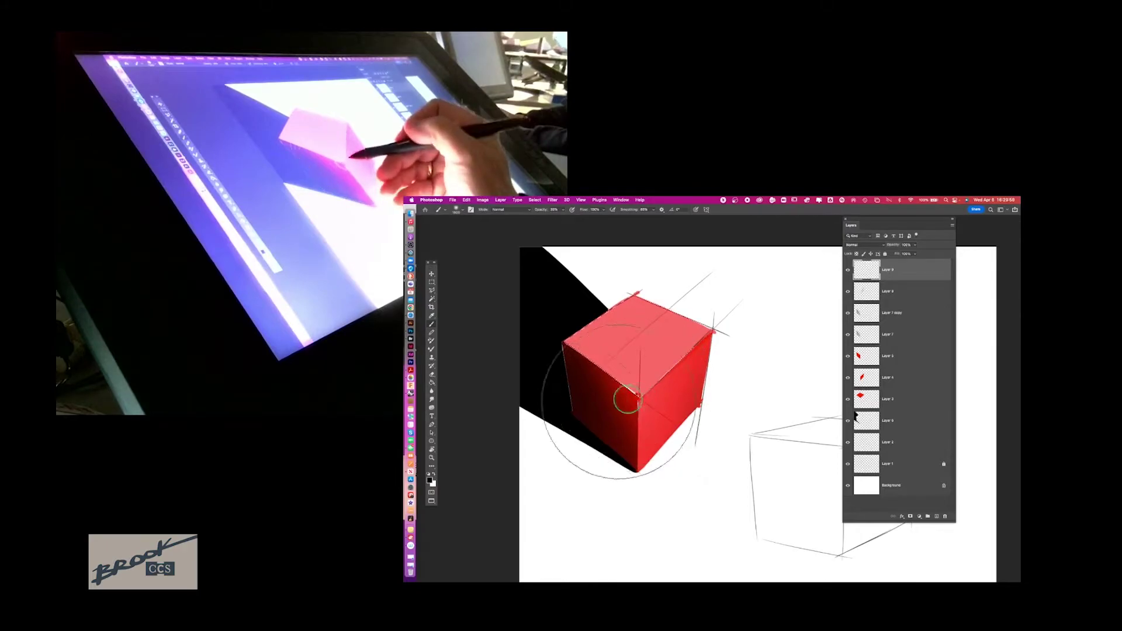
{"action": "left_click", "coordinate": [434, 475]}
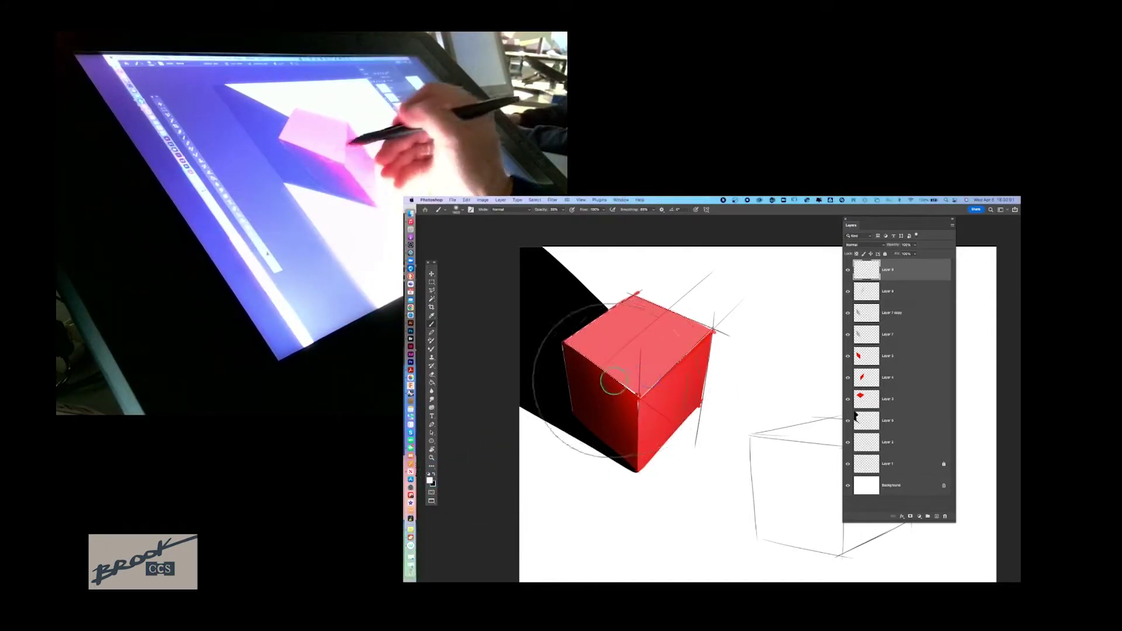
{"action": "mouse_move", "coordinate": [613, 390]}
{"action": "left_mouse_down"}
{"action": "mouse_move", "coordinate": [667, 360]}
{"action": "mouse_move", "coordinate": [610, 363]}
{"action": "mouse_move", "coordinate": [685, 343]}
{"action": "mouse_move", "coordinate": [636, 387]}
{"action": "mouse_move", "coordinate": [710, 354]}
{"action": "mouse_move", "coordinate": [601, 383]}
{"action": "mouse_move", "coordinate": [584, 366]}
{"action": "mouse_move", "coordinate": [727, 356]}
{"action": "left_mouse_up"}
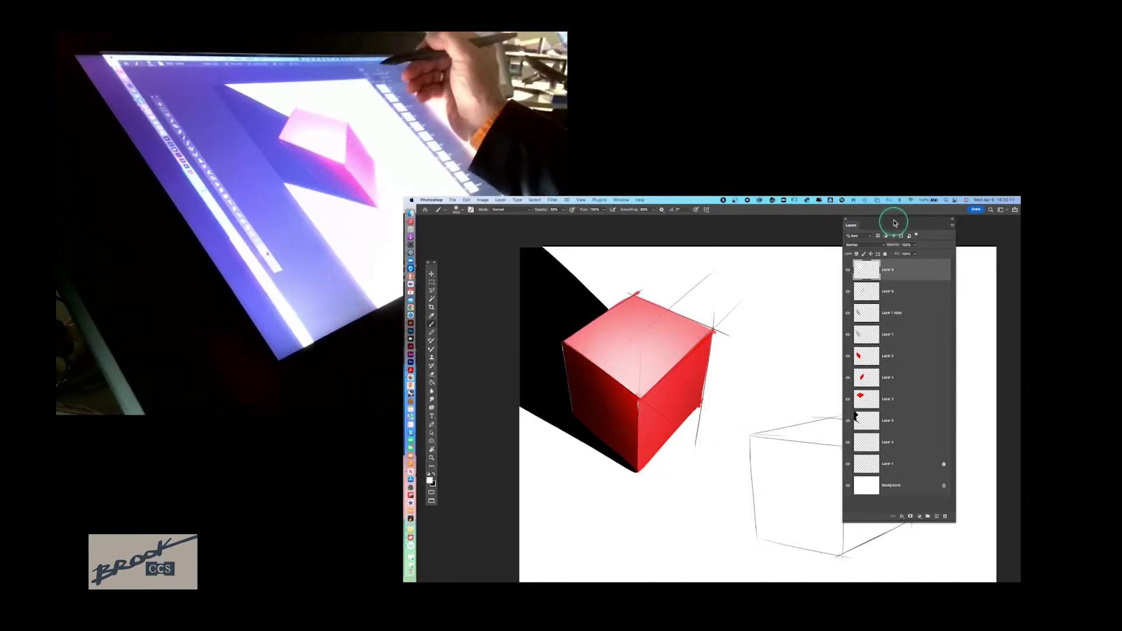
Step: Hide the second box's sketch, Layer 2, and place the first box's sketch, Layer 1, directly above it
{"action": "left_click_drag", "start_coordinate": [896, 221], "coordinate": [921, 220]}
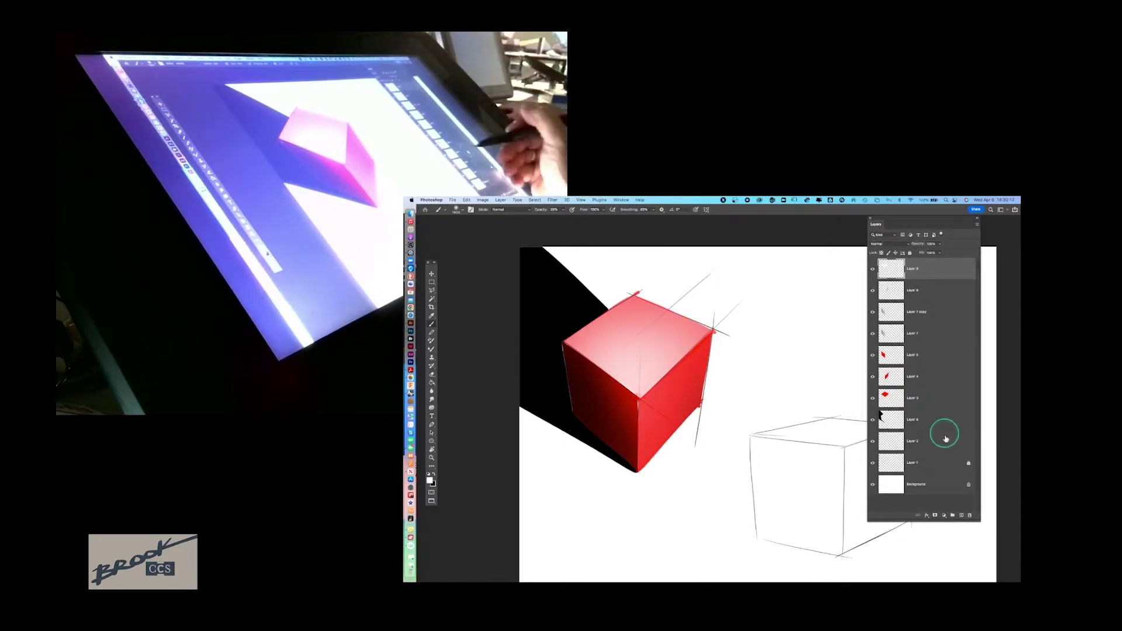
{"action": "left_click", "coordinate": [873, 443]}
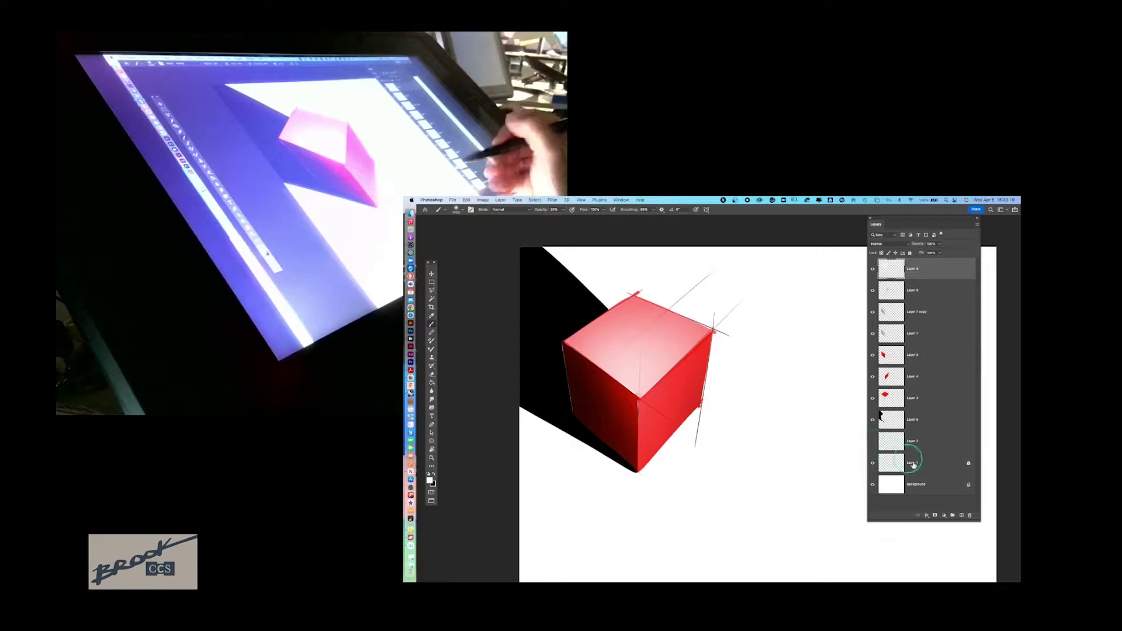
{"action": "left_click_drag", "start_coordinate": [923, 437], "coordinate": [923, 471]}
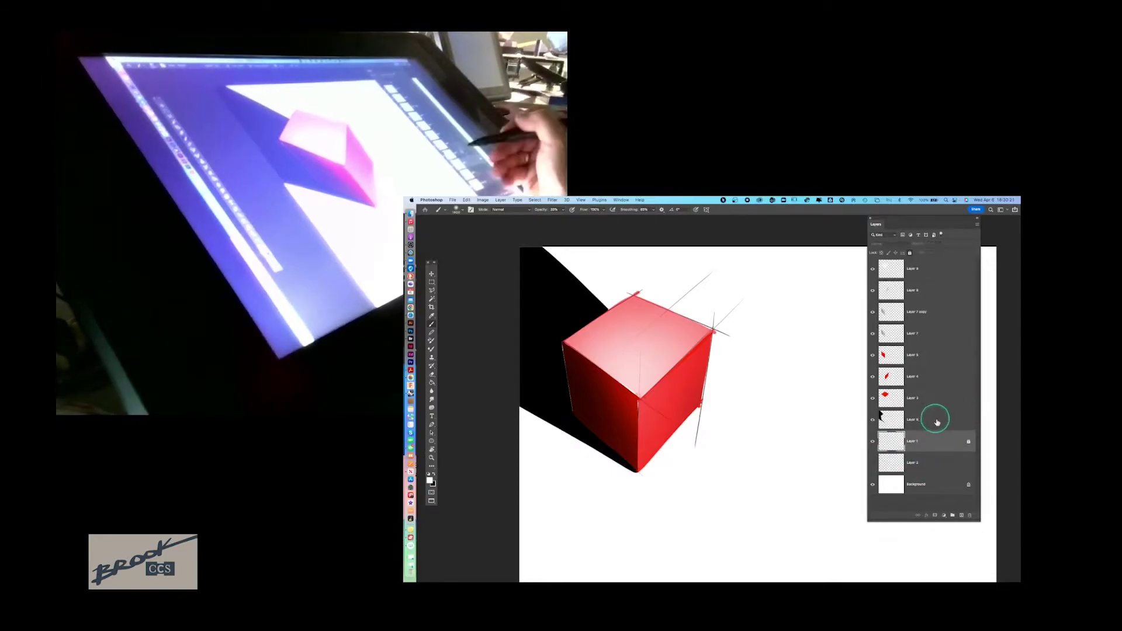
Step: Unlock the first box's sketch, Layer 1, and group it with all the box layers above it
{"action": "left_click", "coordinate": [932, 443]}
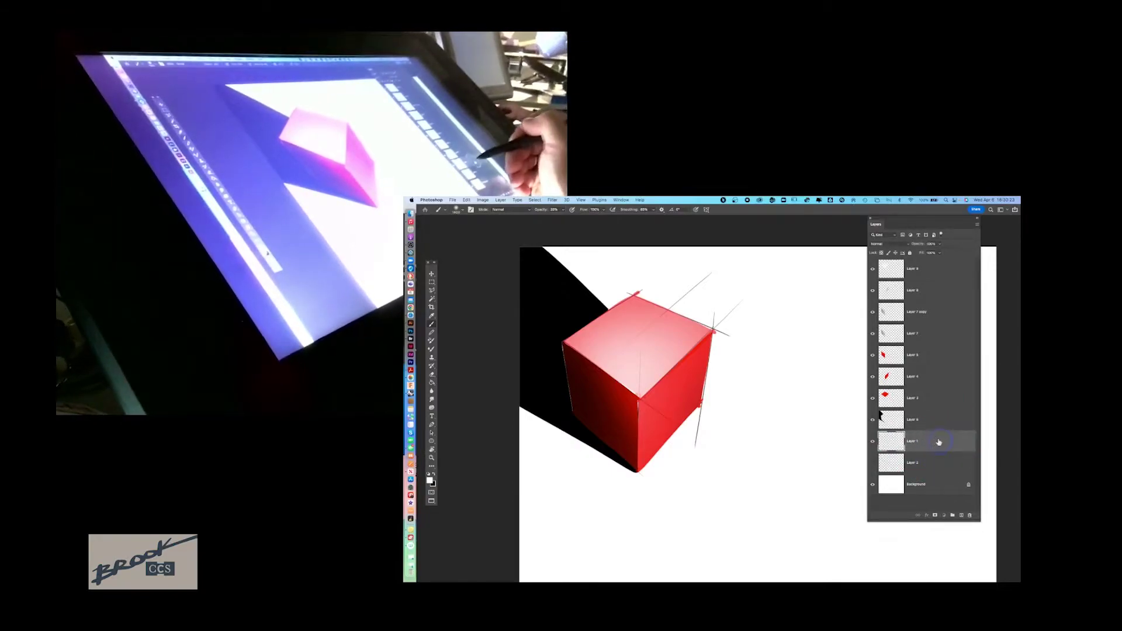
{"action": "left_click", "coordinate": [935, 273], "text": "shift"}
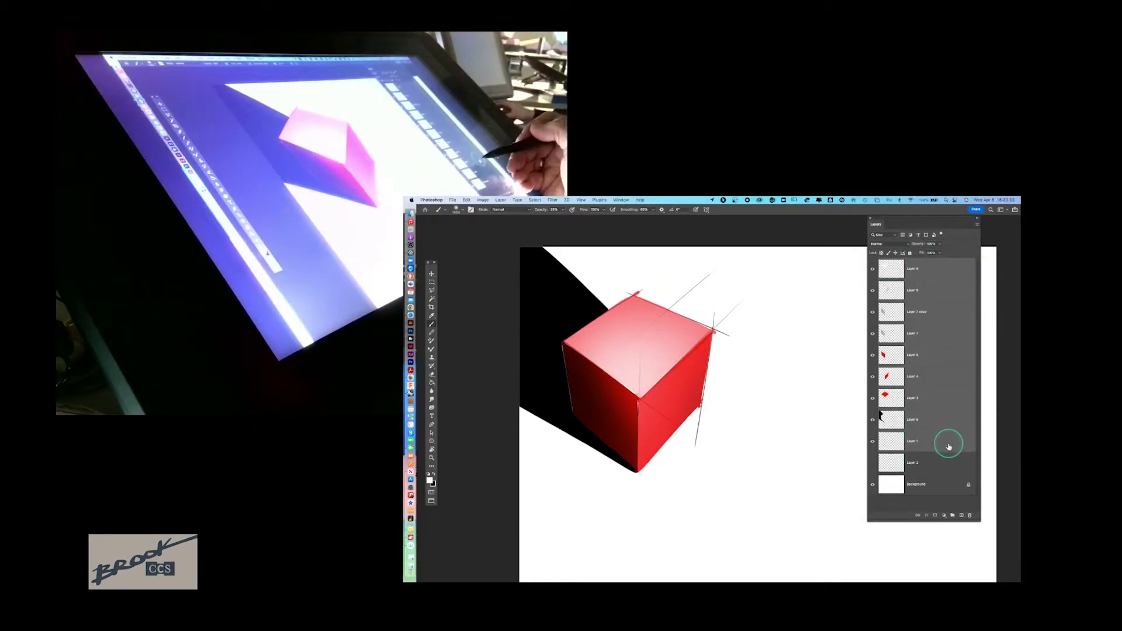
{"action": "left_click", "coordinate": [953, 516]}
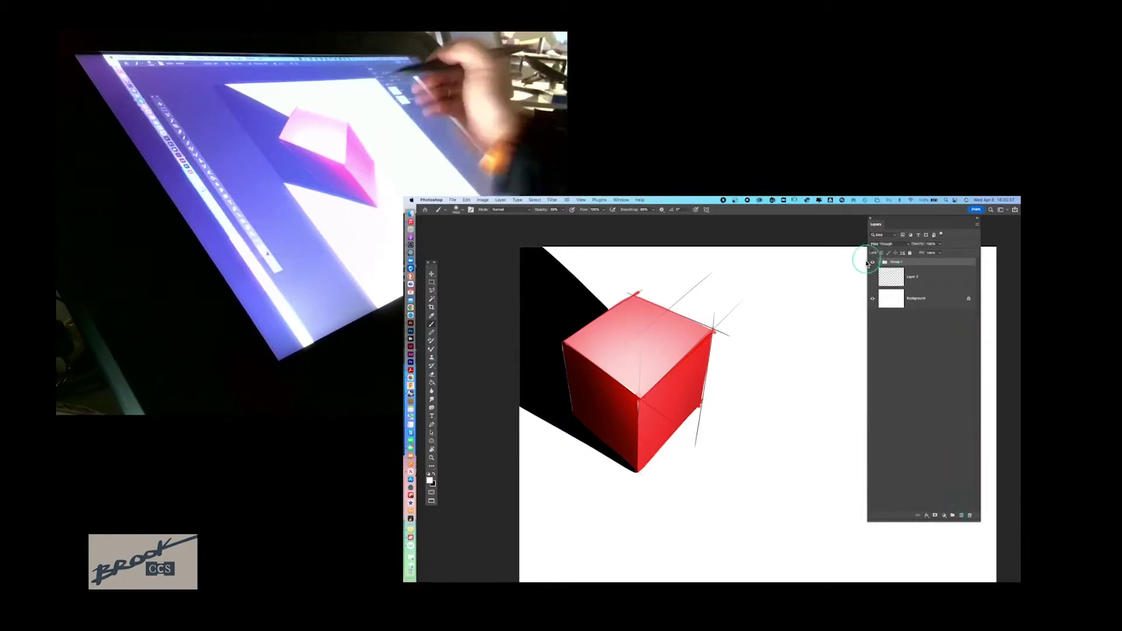
Step: Expand the new group, check its sketch by toggling Layer 1's visibility off and on, and collapse the group
{"action": "left_click", "coordinate": [872, 264]}
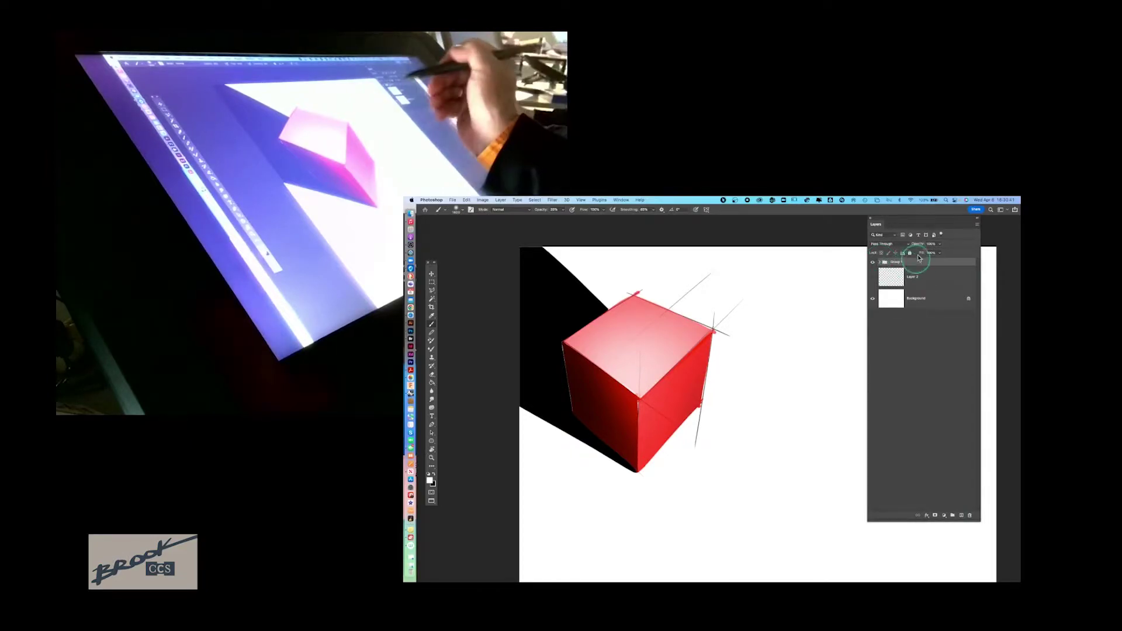
{"action": "left_click", "coordinate": [881, 263]}
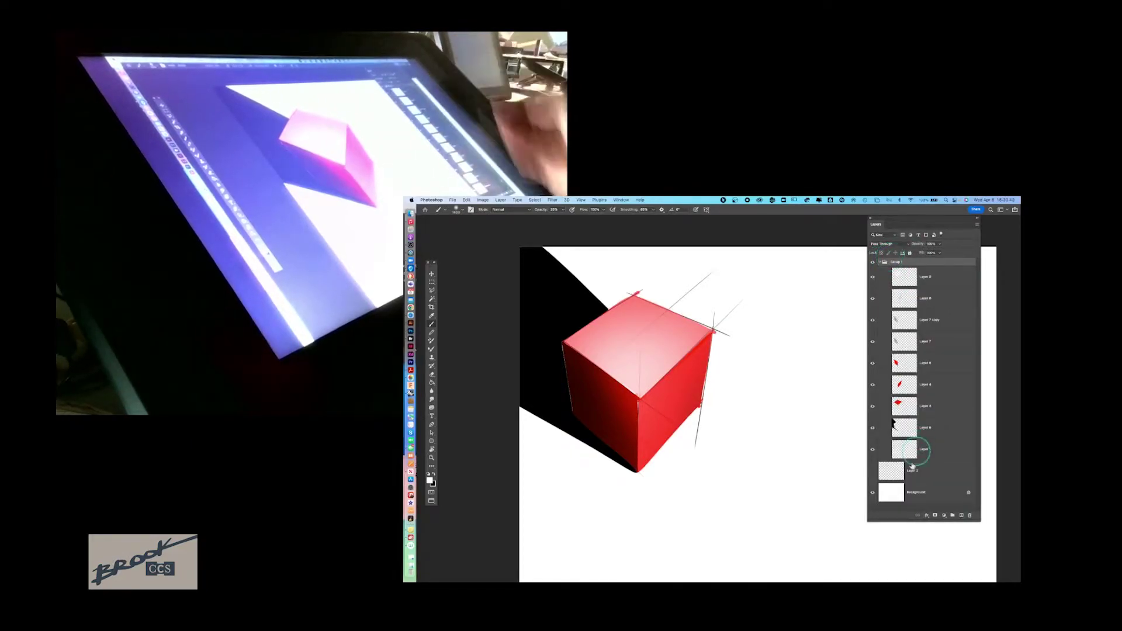
{"action": "left_click", "coordinate": [875, 450]}
{"action": "left_click", "coordinate": [872, 451]}
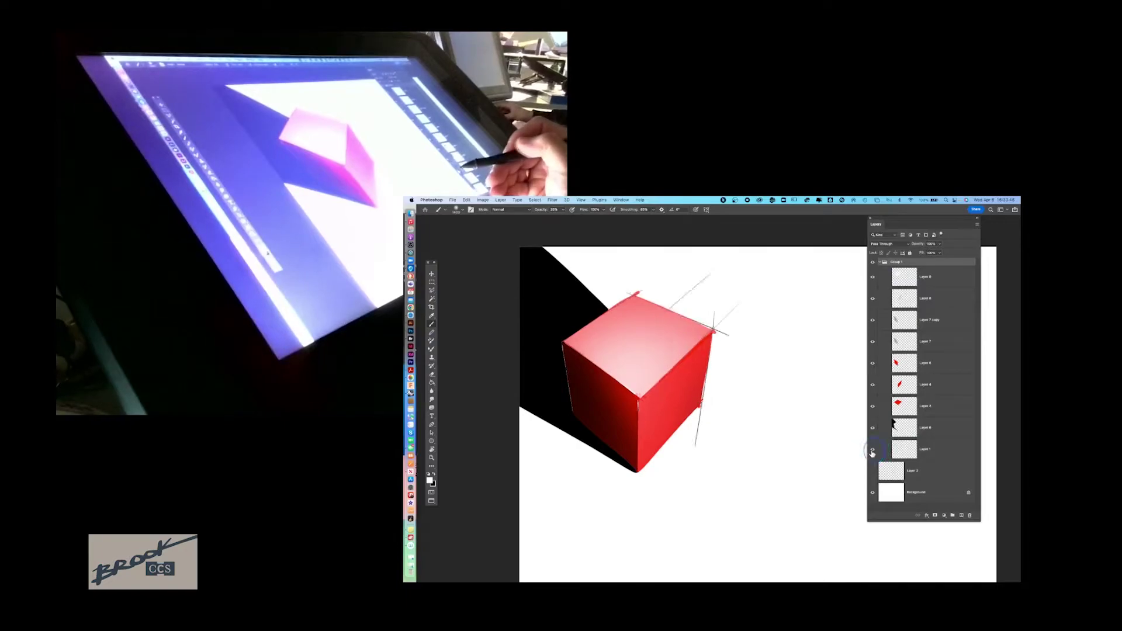
{"action": "left_click", "coordinate": [881, 263]}
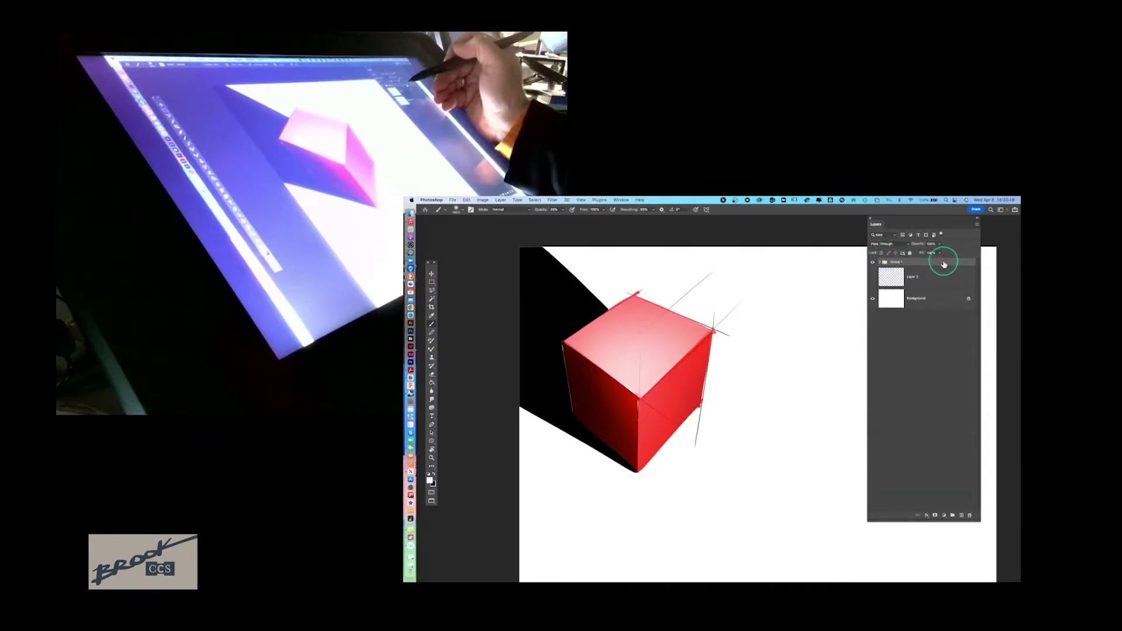
Step: Duplicate the box group and move the copy below and to the right of the original box
{"action": "left_click_drag", "start_coordinate": [948, 289], "coordinate": [963, 516]}
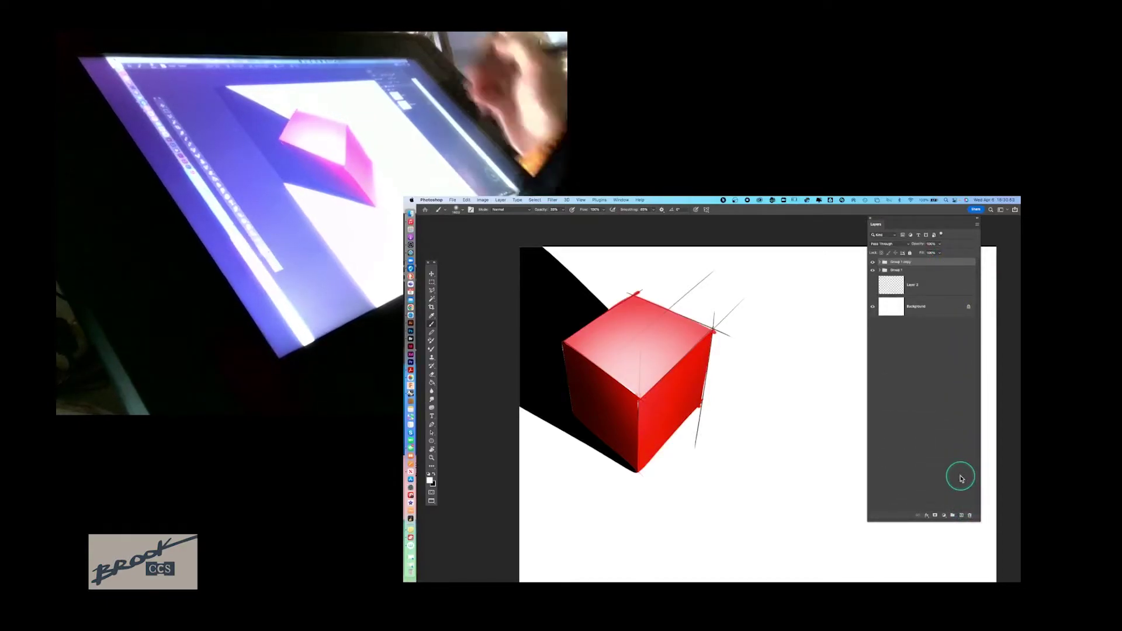
{"action": "left_click", "coordinate": [432, 273]}
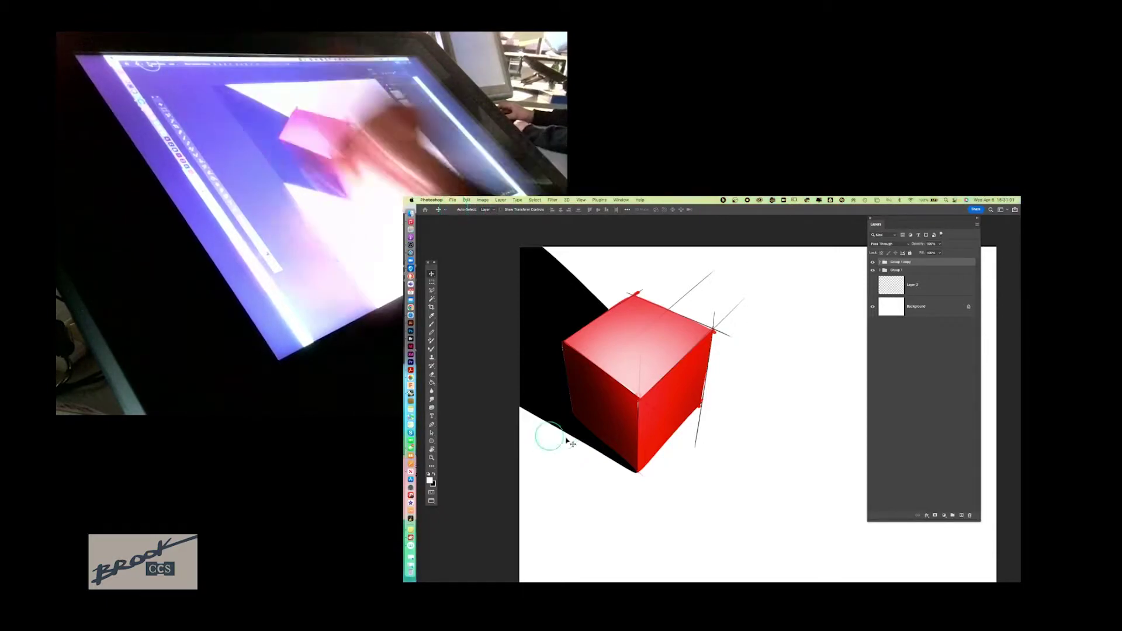
{"action": "double_click", "coordinate": [903, 262]}
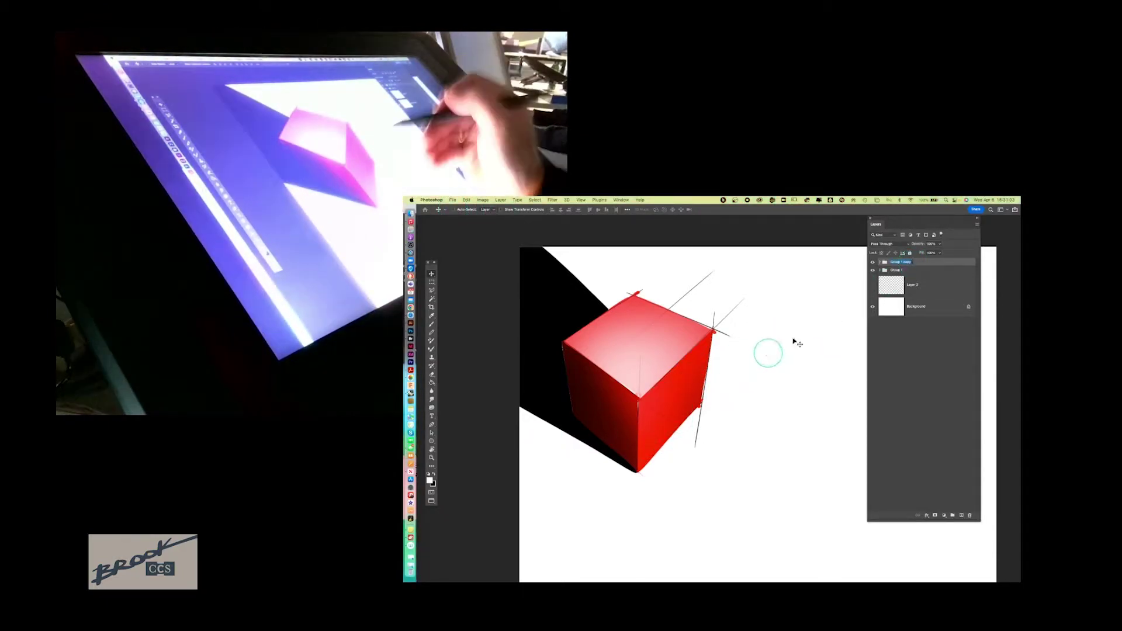
{"action": "left_click_drag", "start_coordinate": [671, 408], "coordinate": [841, 497]}
{"action": "left_click_drag", "start_coordinate": [764, 475], "coordinate": [821, 456]}
Step: On the copied group's shadow layer, lasso an extended shadow area reaching from the second box back over the first box
{"action": "left_click_drag", "start_coordinate": [902, 222], "coordinate": [953, 227]}
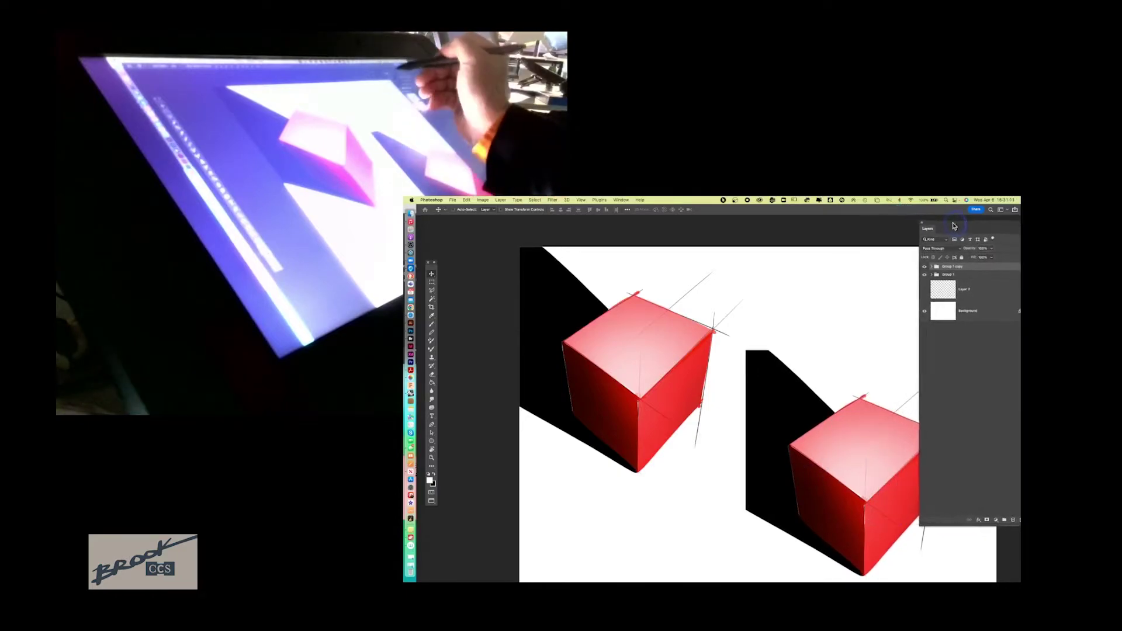
{"action": "left_click_drag", "start_coordinate": [727, 419], "coordinate": [587, 378]}
{"action": "left_click", "coordinate": [971, 268]}
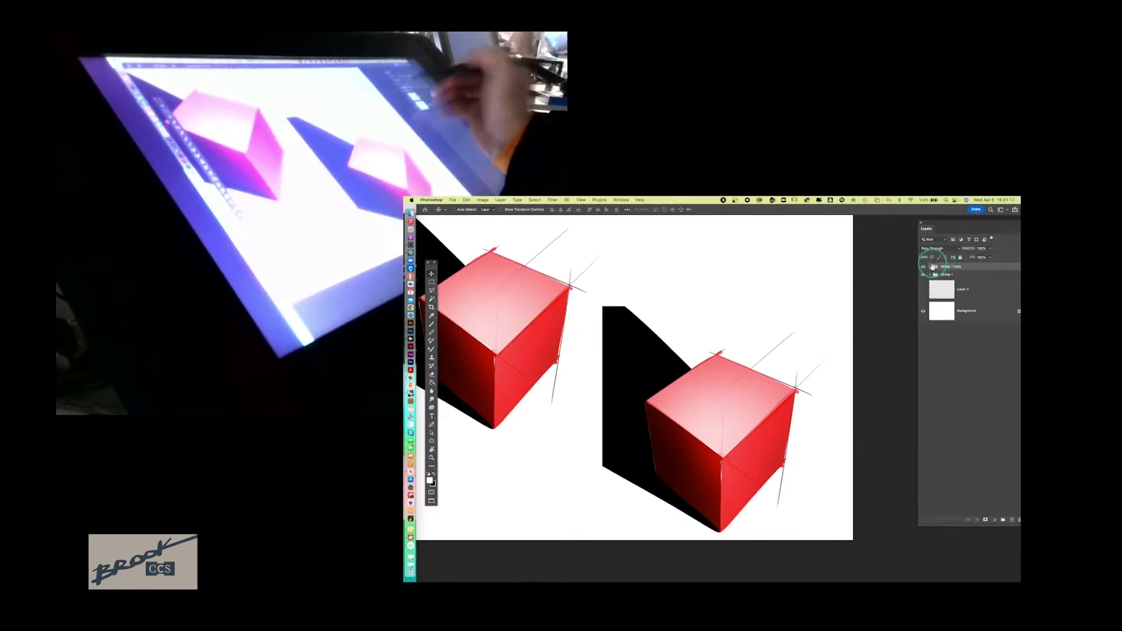
{"action": "left_click", "coordinate": [930, 267]}
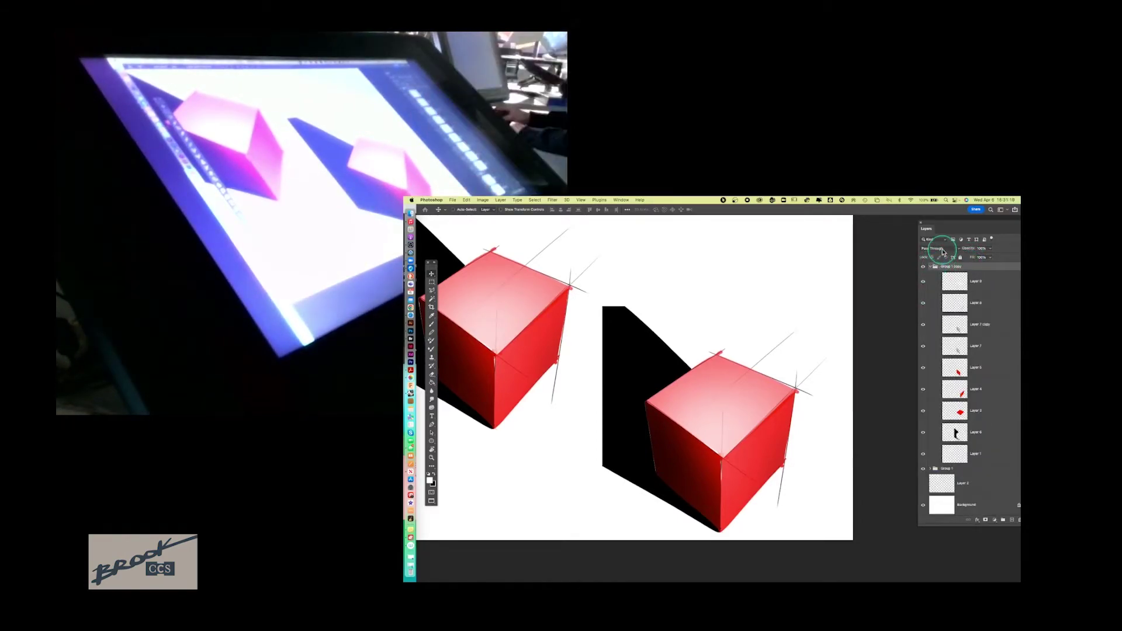
{"action": "left_click", "coordinate": [995, 434]}
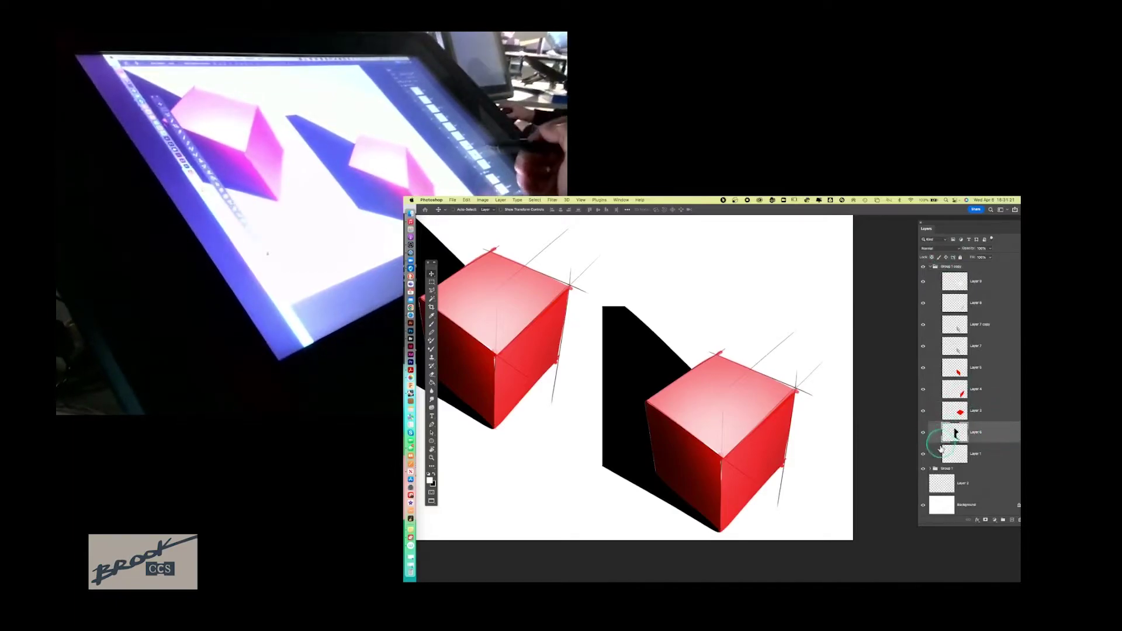
{"action": "left_click", "coordinate": [928, 437]}
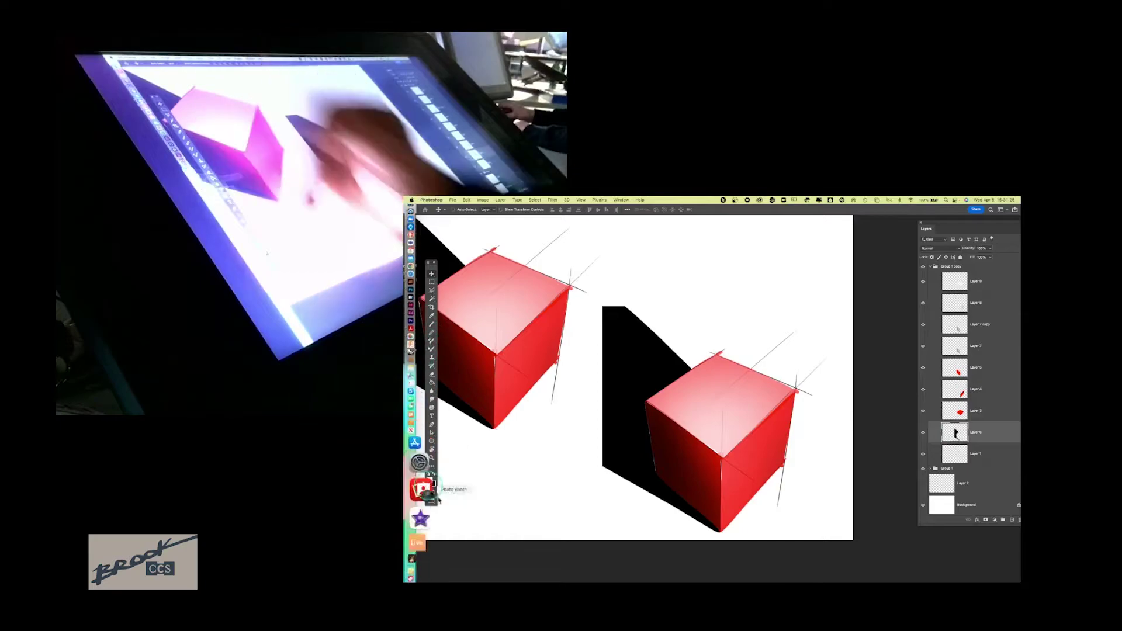
{"action": "key", "text": "l"}
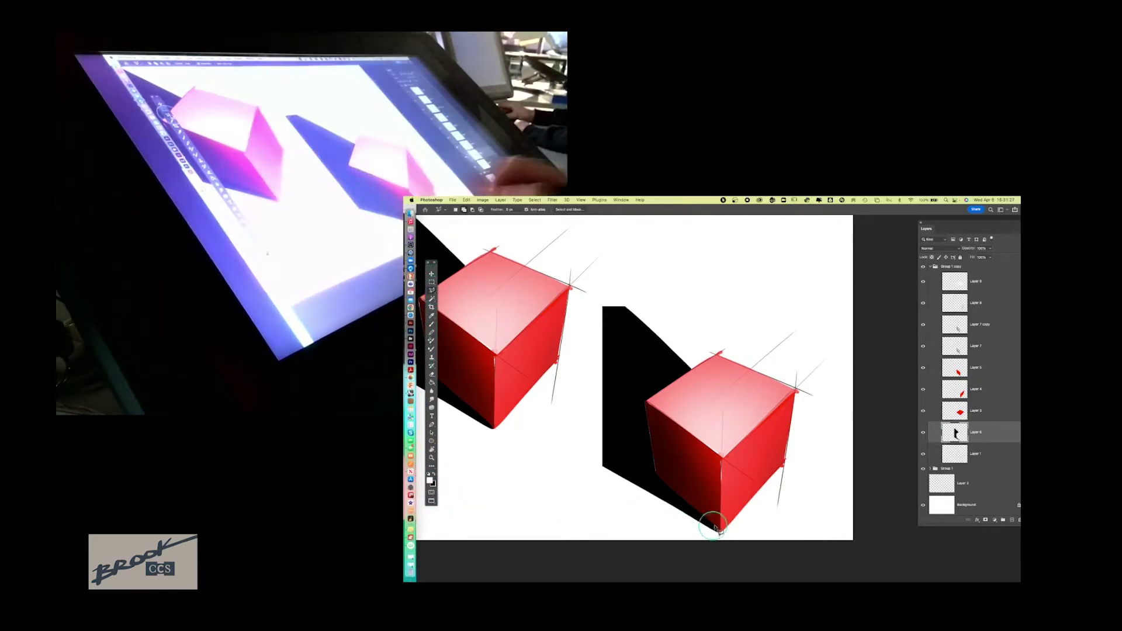
{"action": "left_click", "coordinate": [719, 533]}
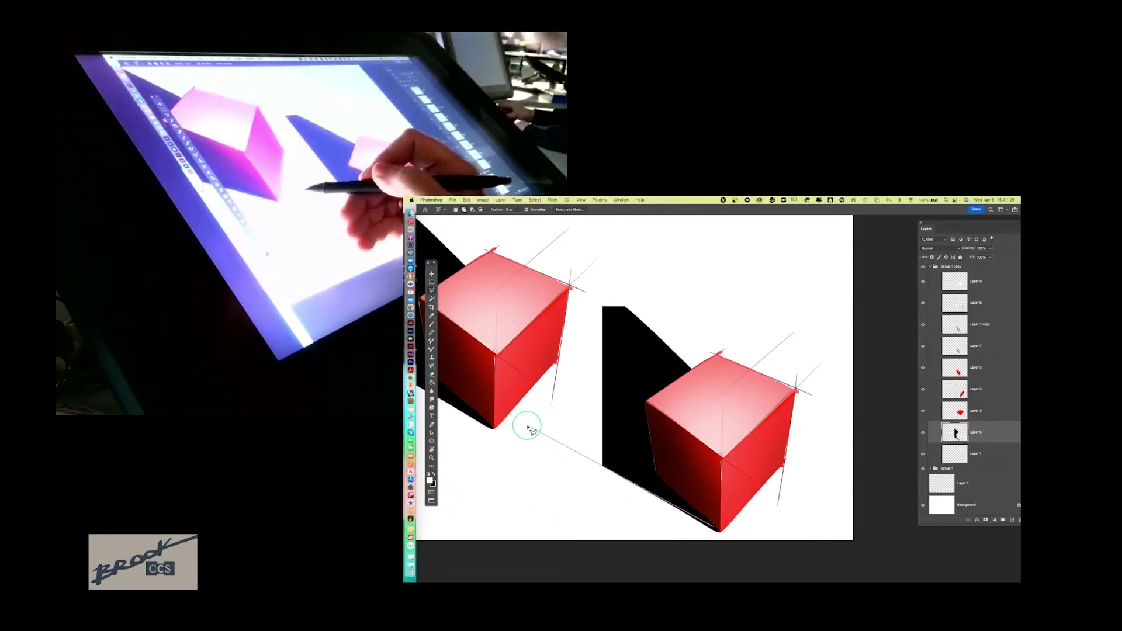
{"action": "left_click", "coordinate": [494, 411]}
{"action": "left_click", "coordinate": [482, 402]}
{"action": "left_click", "coordinate": [566, 271]}
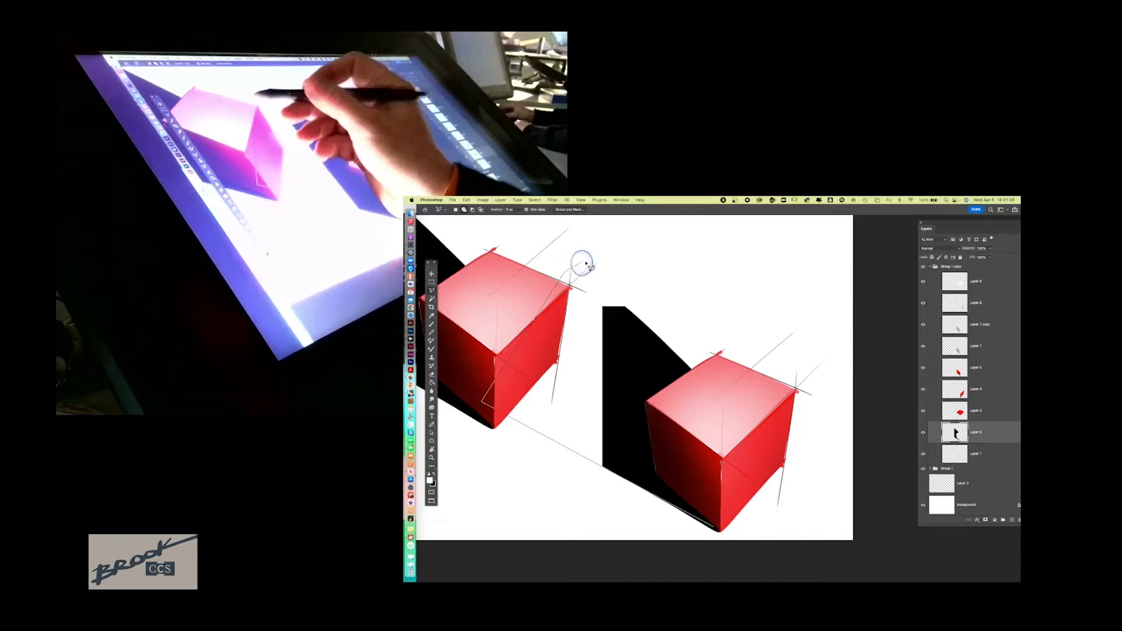
{"action": "left_click", "coordinate": [583, 262]}
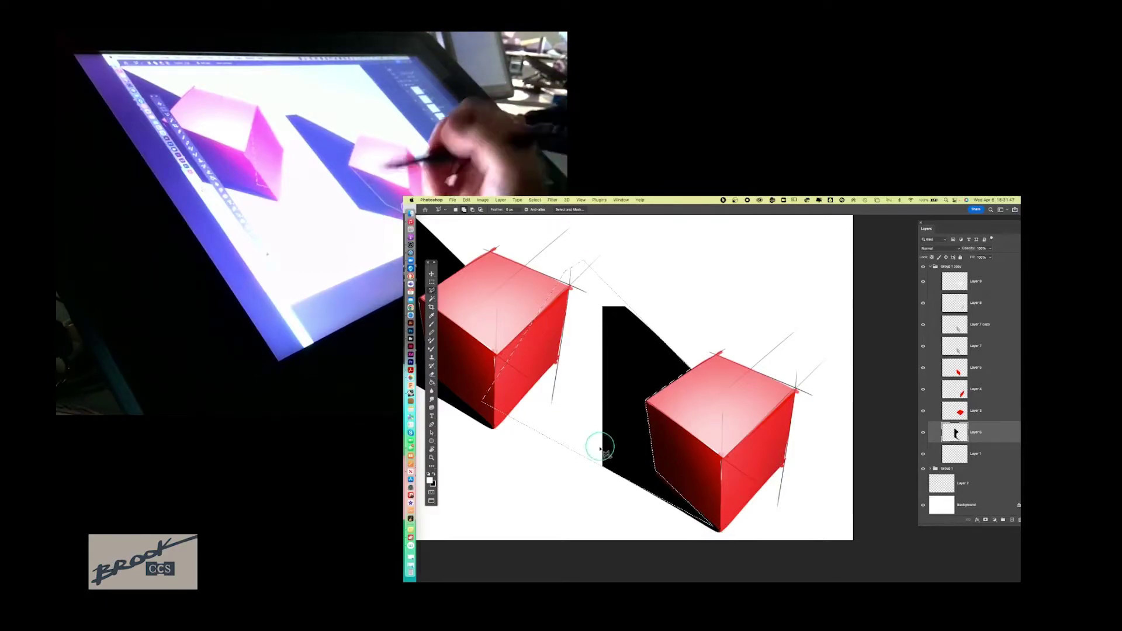
Step: Fill the lassoed shadow area with black using the Paint Bucket
{"action": "key", "text": "b"}
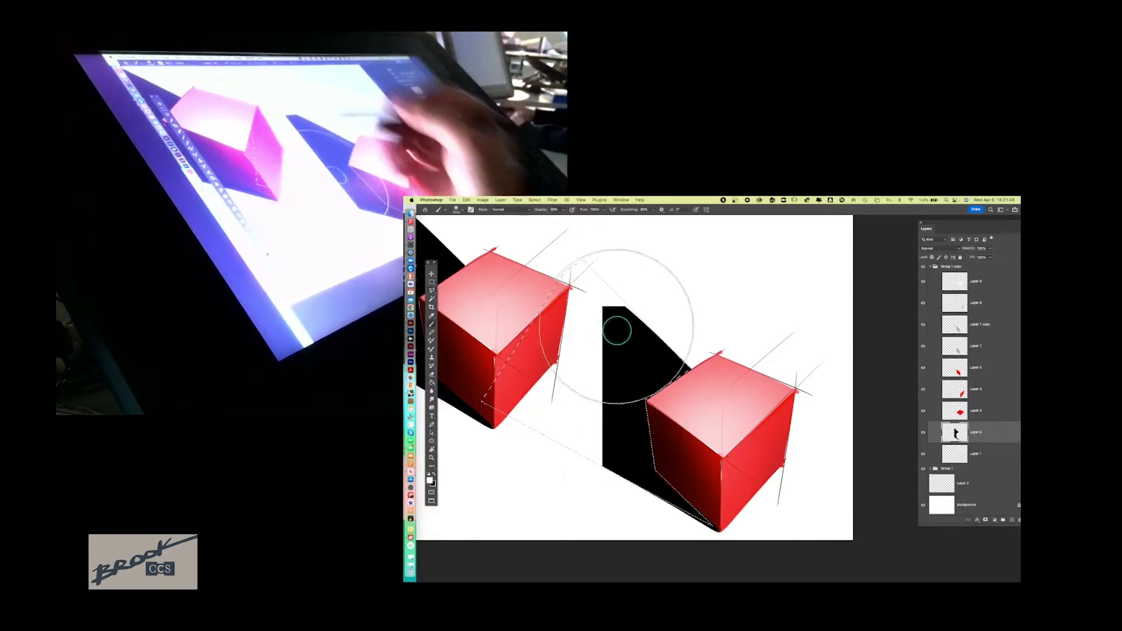
{"action": "left_click", "coordinate": [435, 475]}
{"action": "left_click", "coordinate": [433, 382]}
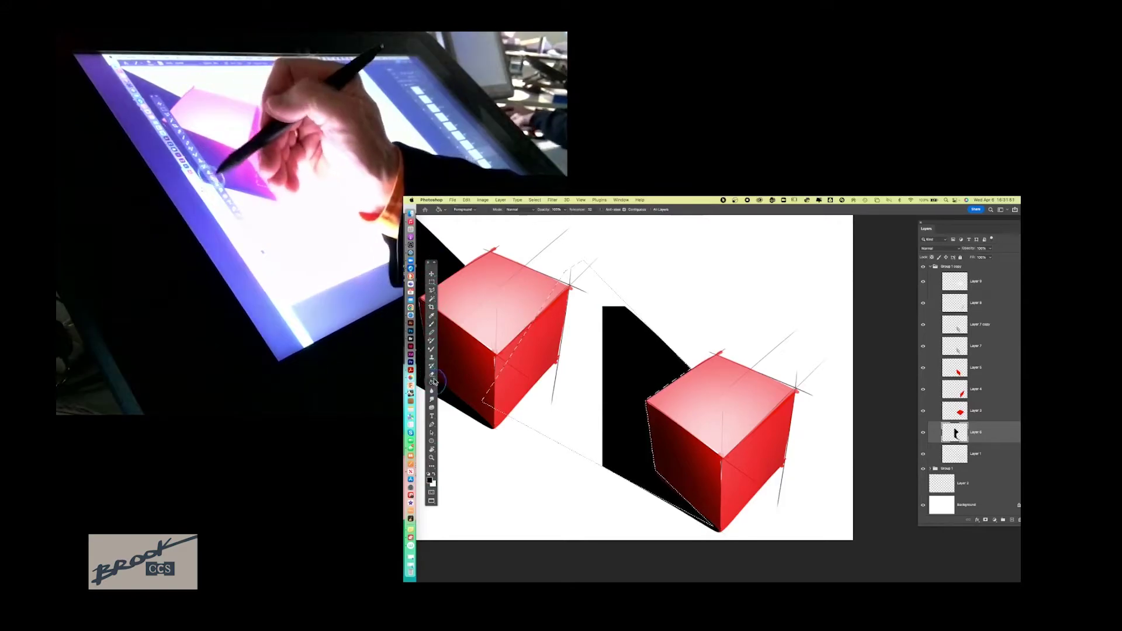
{"action": "left_click", "coordinate": [590, 306]}
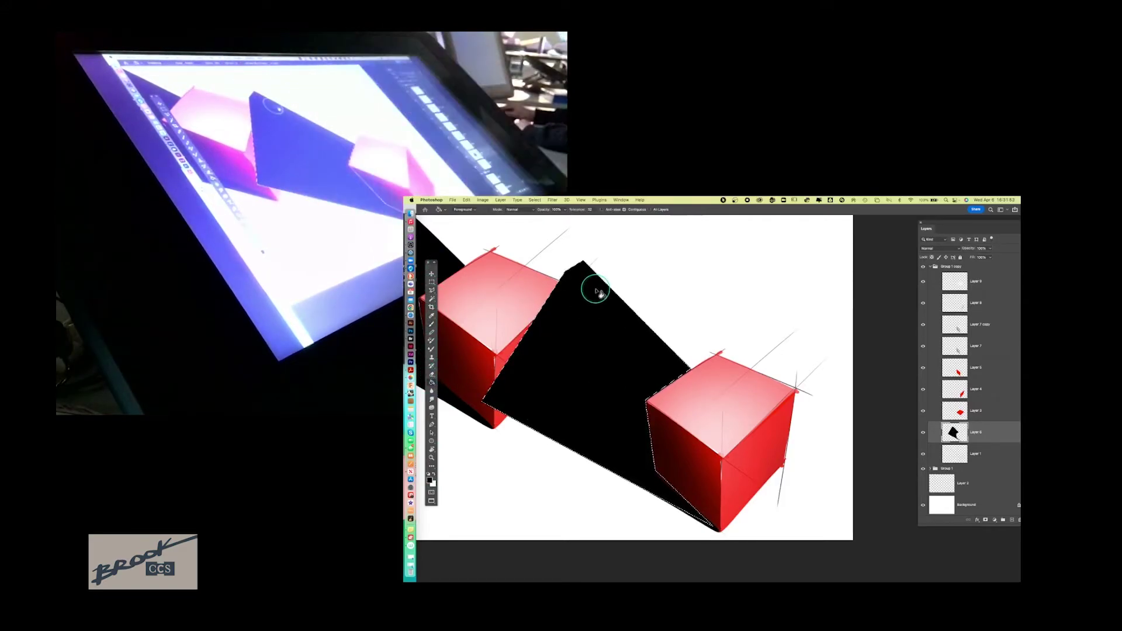
Step: Deselect the shadow area and fade out its far end with a large, soft Eraser
{"action": "left_click", "coordinate": [433, 375]}
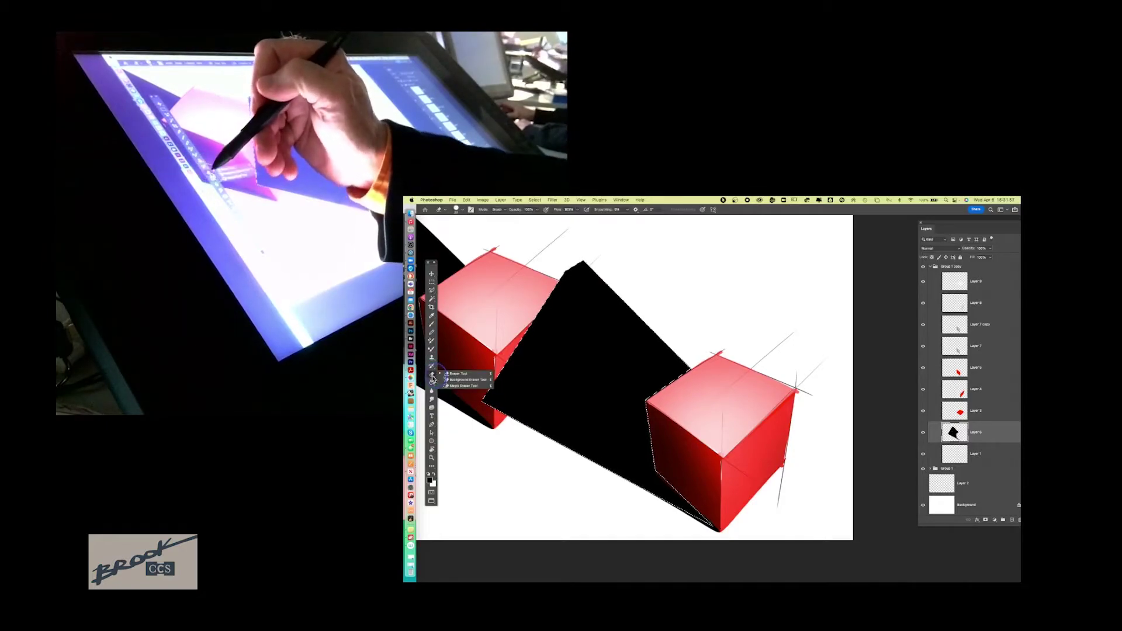
{"action": "left_click", "coordinate": [464, 374]}
{"action": "left_click", "coordinate": [459, 209]}
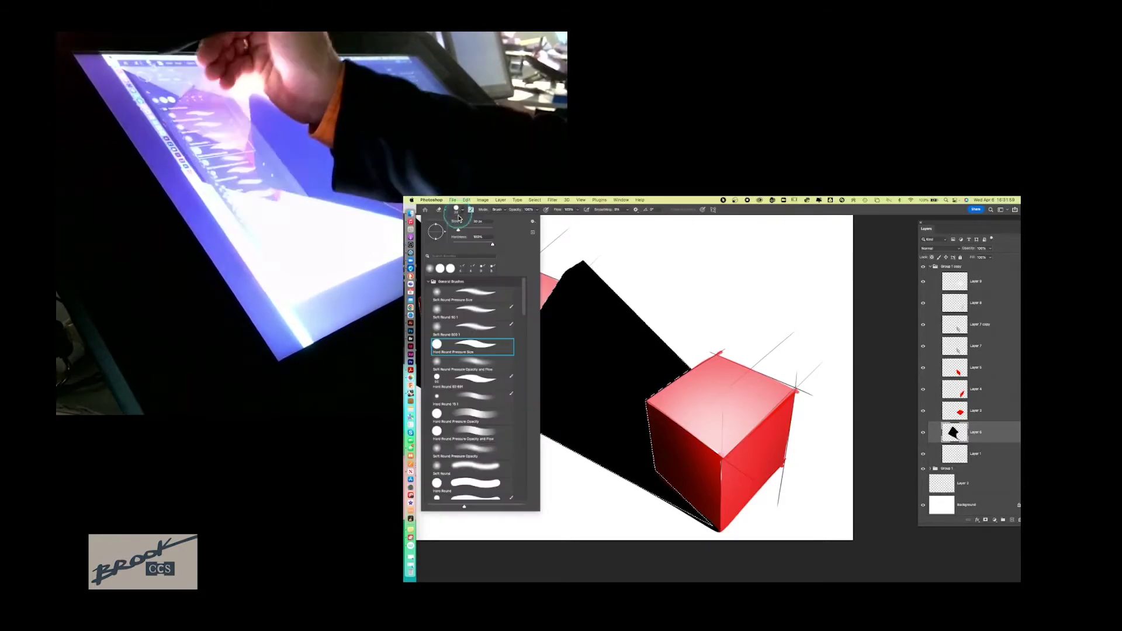
{"action": "left_click", "coordinate": [630, 246]}
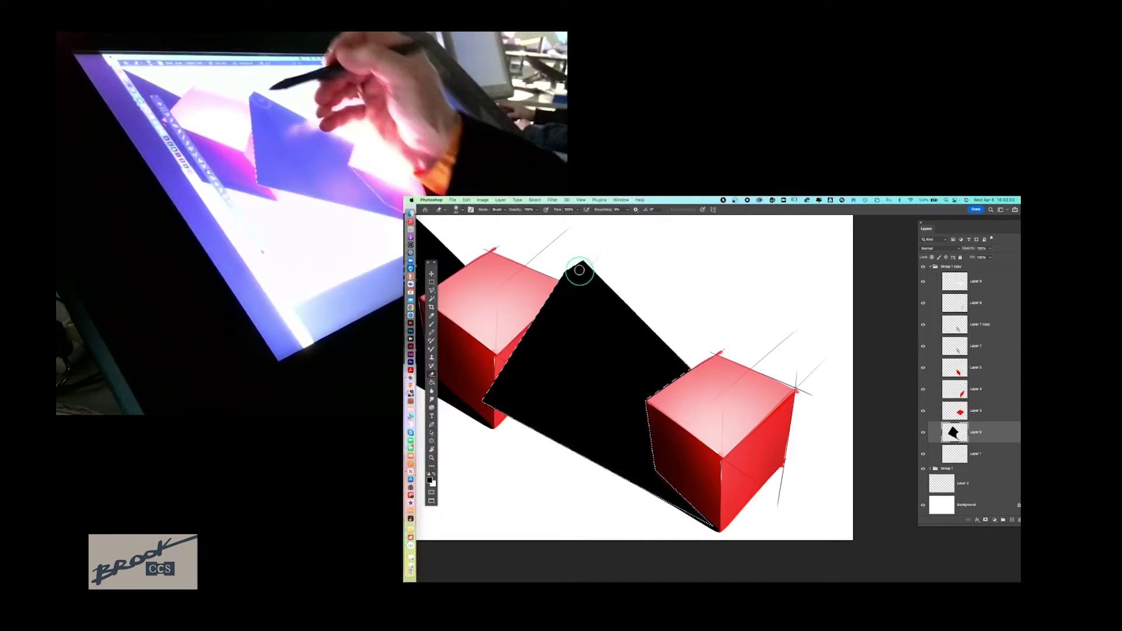
{"action": "key", "text": "bracketright"}
{"action": "key", "text": "bracketright"}
{"action": "key", "text": "bracketright"}
{"action": "key", "text": "bracketright"}
{"action": "key", "text": "bracketright"}
{"action": "key", "text": "bracketright"}
{"action": "key", "text": "bracketright"}
{"action": "key", "text": "bracketright"}
{"action": "key", "text": "bracketright"}
{"action": "key", "text": "bracketright"}
{"action": "key", "text": "bracketright"}
{"action": "key", "text": "bracketright"}
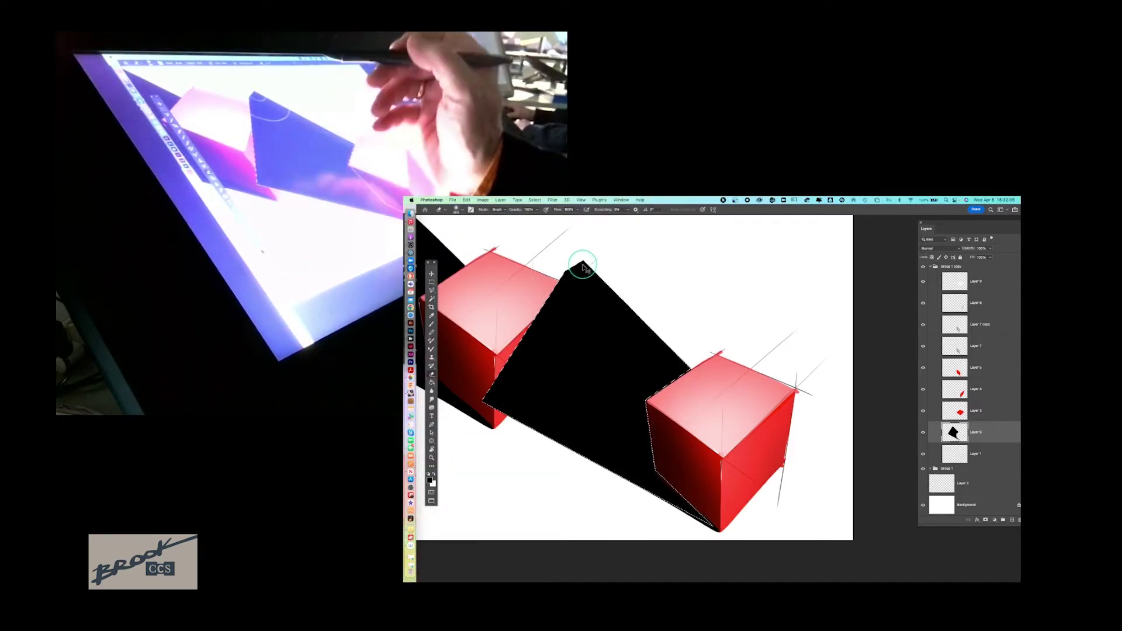
{"action": "key", "text": "super+d"}
{"action": "key", "text": "bracketright"}
{"action": "key", "text": "bracketright"}
{"action": "key", "text": "bracketright"}
{"action": "key", "text": "bracketright"}
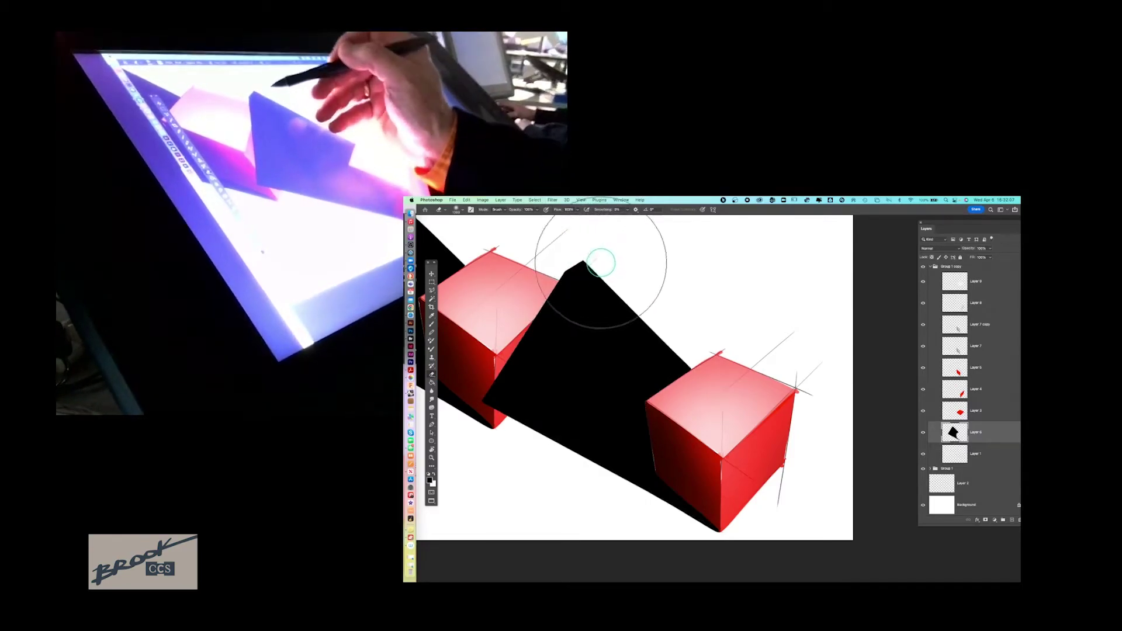
{"action": "mouse_move", "coordinate": [600, 263]}
{"action": "left_mouse_down"}
{"action": "mouse_move", "coordinate": [560, 288]}
{"action": "mouse_move", "coordinate": [469, 419]}
{"action": "mouse_move", "coordinate": [534, 289]}
{"action": "mouse_move", "coordinate": [607, 228]}
{"action": "mouse_move", "coordinate": [518, 307]}
{"action": "mouse_move", "coordinate": [471, 422]}
{"action": "mouse_move", "coordinate": [495, 350]}
{"action": "mouse_move", "coordinate": [486, 438]}
{"action": "mouse_move", "coordinate": [591, 257]}
{"action": "mouse_move", "coordinate": [558, 305]}
{"action": "mouse_move", "coordinate": [660, 243]}
{"action": "mouse_move", "coordinate": [549, 313]}
{"action": "mouse_move", "coordinate": [500, 455]}
{"action": "left_mouse_up"}
Step: Select the second box's top-face highlight layer and toggle its visibility to compare the face with and without it
{"action": "key", "text": "v"}
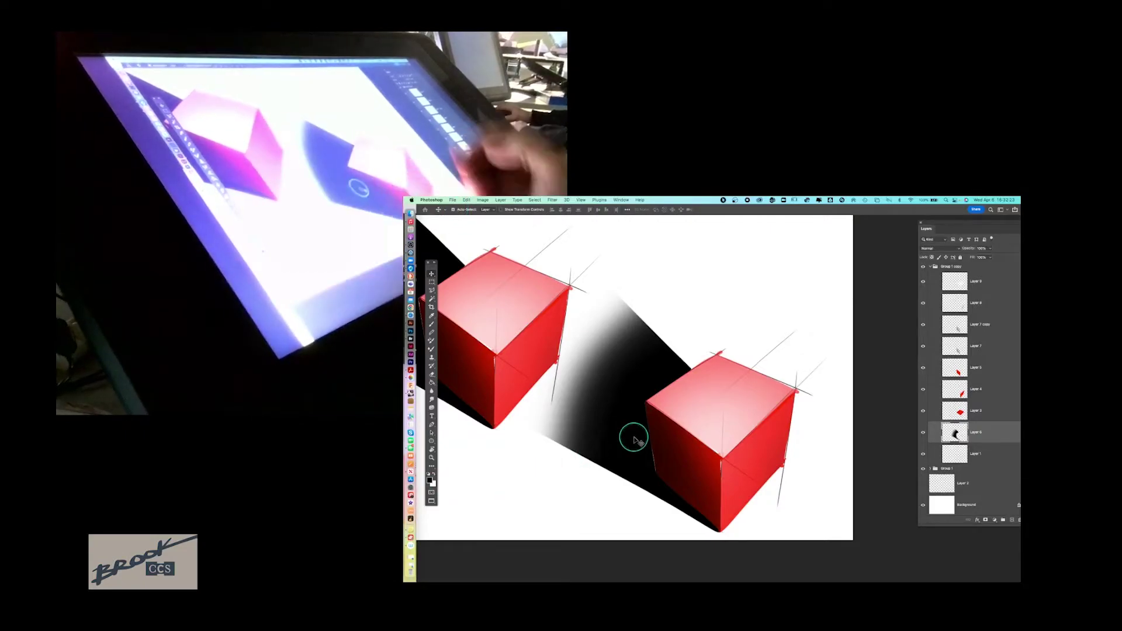
{"action": "left_click", "coordinate": [731, 404]}
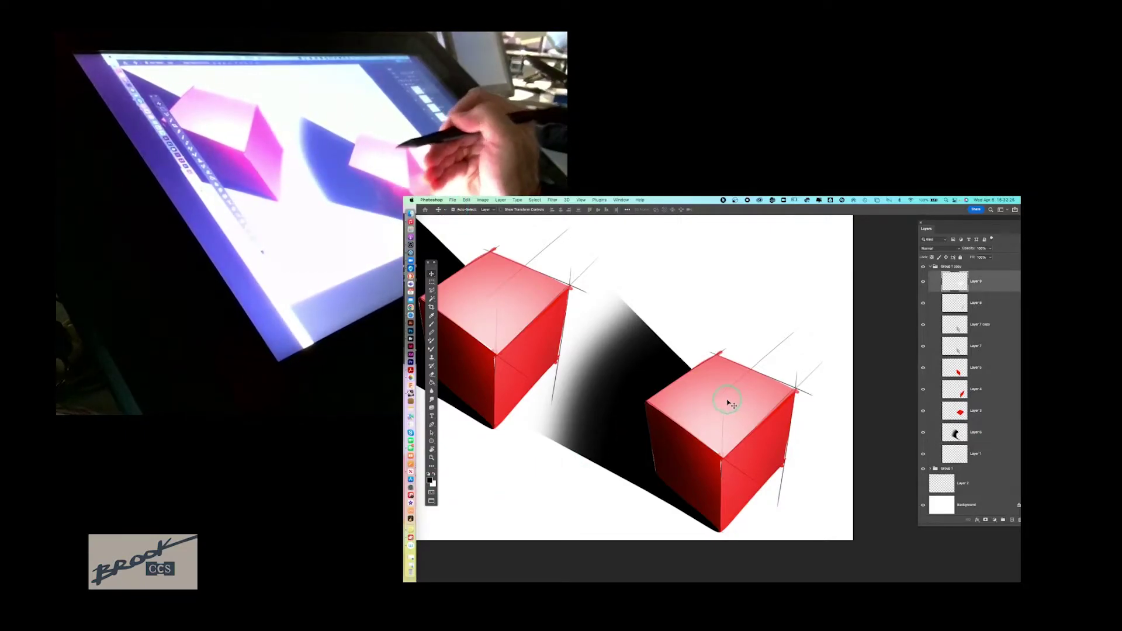
{"action": "left_click", "coordinate": [923, 283]}
{"action": "left_click", "coordinate": [922, 283]}
{"action": "left_click", "coordinate": [923, 283]}
{"action": "left_click", "coordinate": [924, 284]}
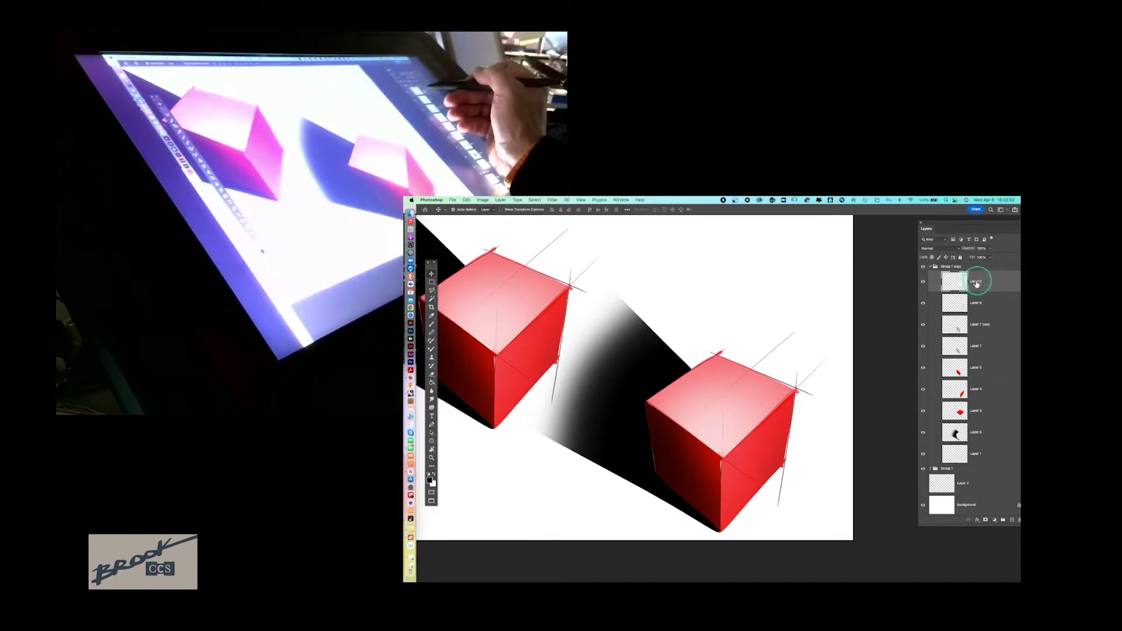
Step: Duplicate the second box's top-face highlight layer and hide the duplicate
{"action": "key", "text": "l"}
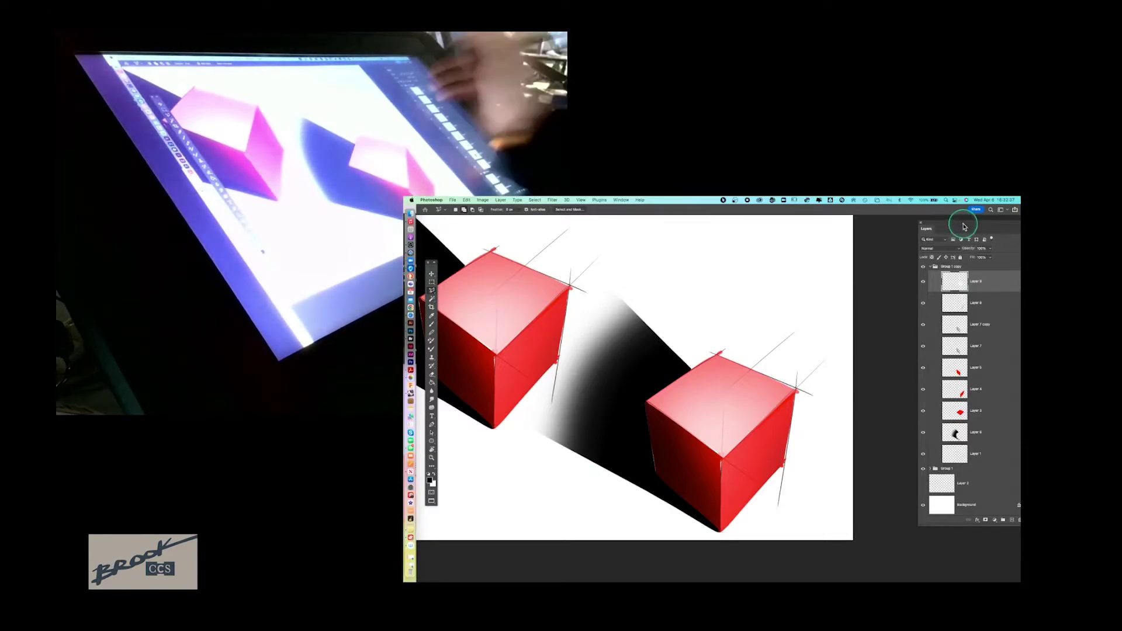
{"action": "left_click_drag", "start_coordinate": [964, 227], "coordinate": [897, 228]}
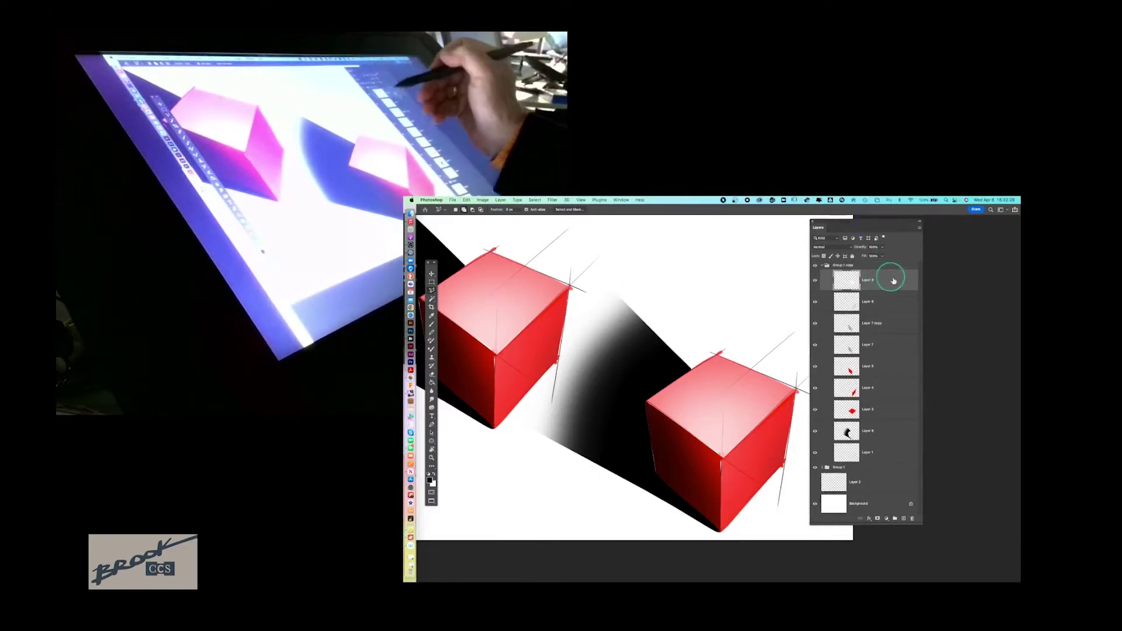
{"action": "left_click_drag", "start_coordinate": [893, 280], "coordinate": [904, 518]}
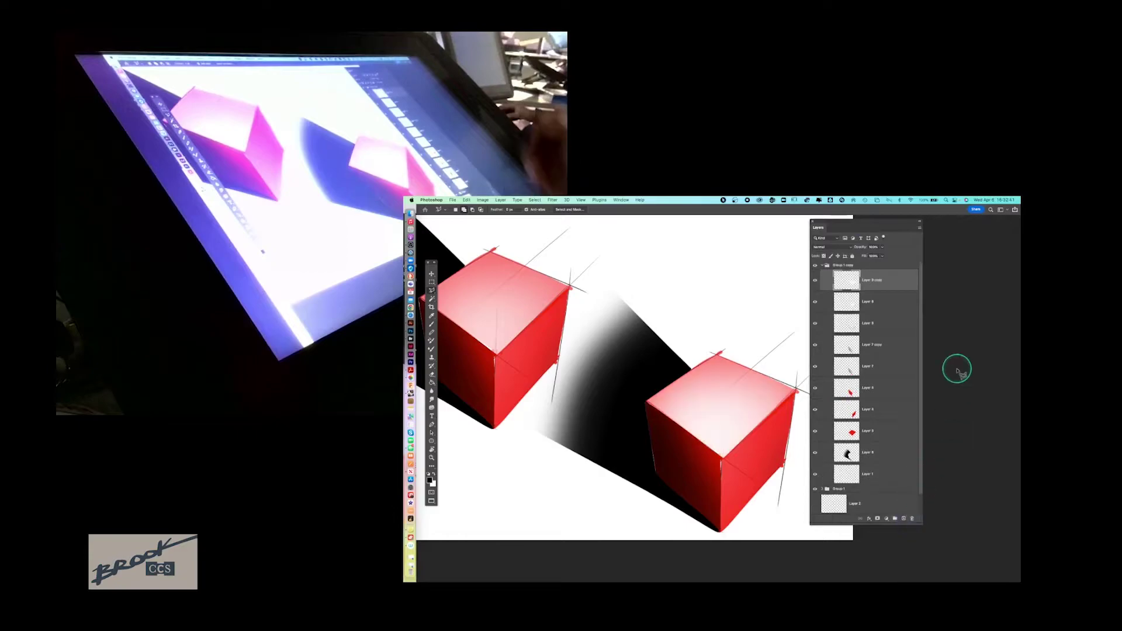
{"action": "left_click", "coordinate": [815, 282]}
{"action": "left_click_drag", "start_coordinate": [859, 226], "coordinate": [927, 218]}
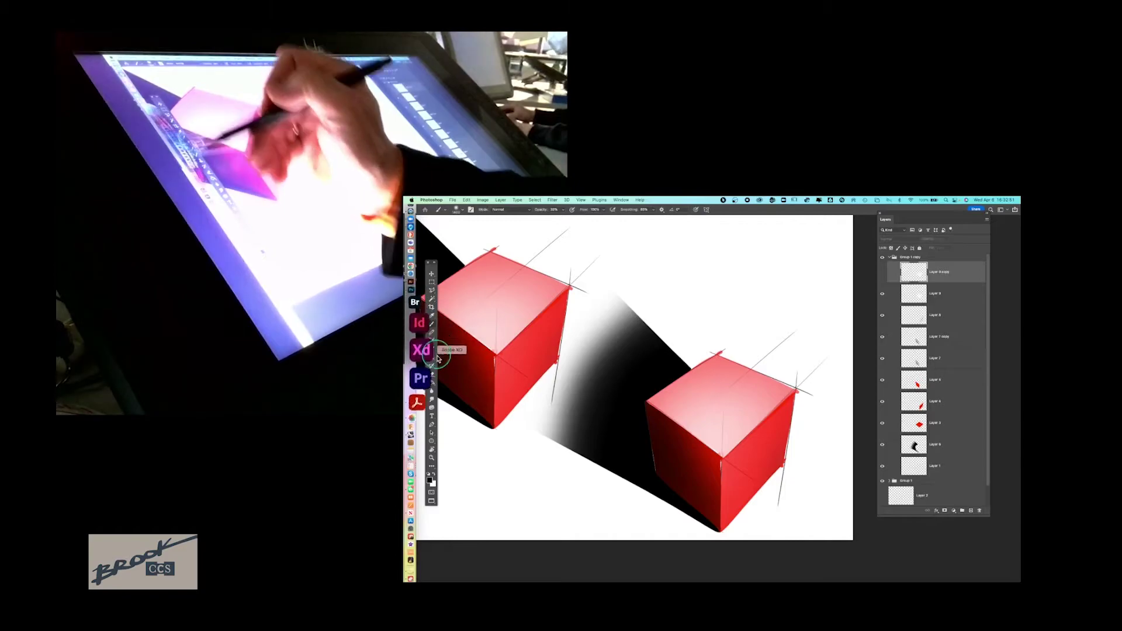
Step: Select the second box's visible top-face highlight layer and look through the Eraser's brush presets
{"action": "left_click", "coordinate": [433, 380]}
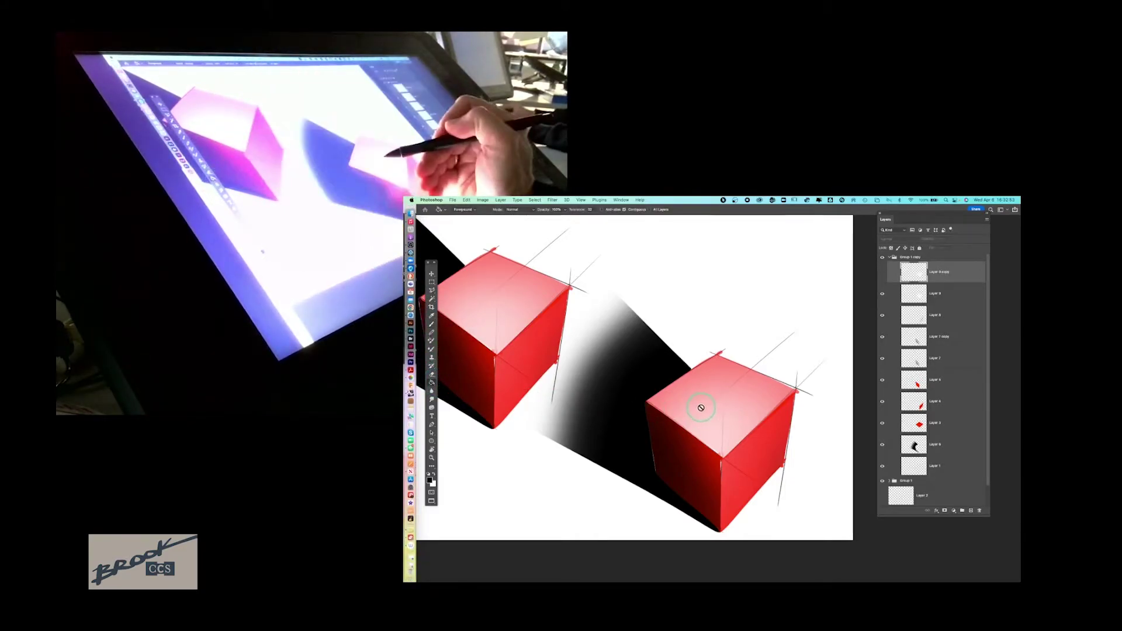
{"action": "left_click", "coordinate": [952, 295]}
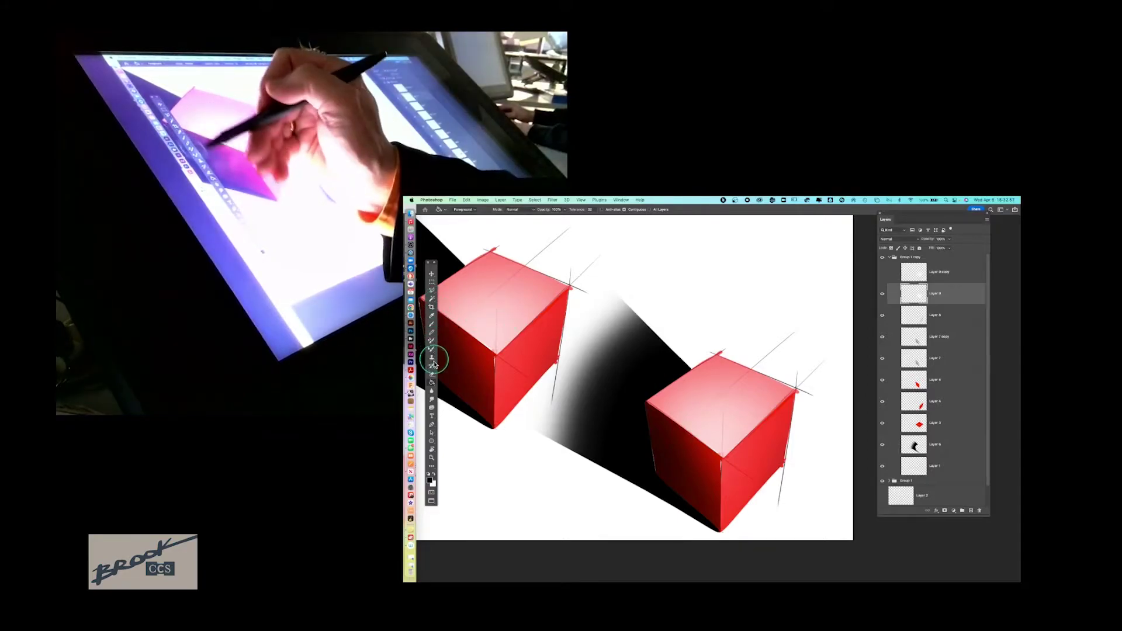
{"action": "left_click", "coordinate": [432, 373]}
{"action": "left_click", "coordinate": [431, 324]}
{"action": "left_click", "coordinate": [456, 209]}
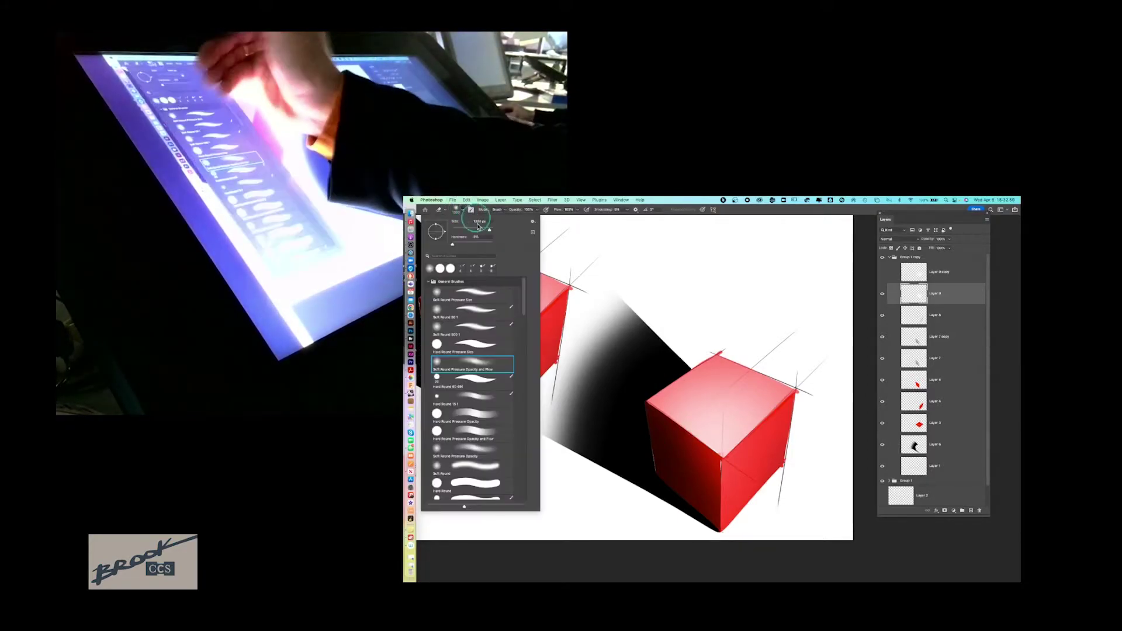
{"action": "left_click", "coordinate": [483, 377]}
{"action": "left_click", "coordinate": [653, 255]}
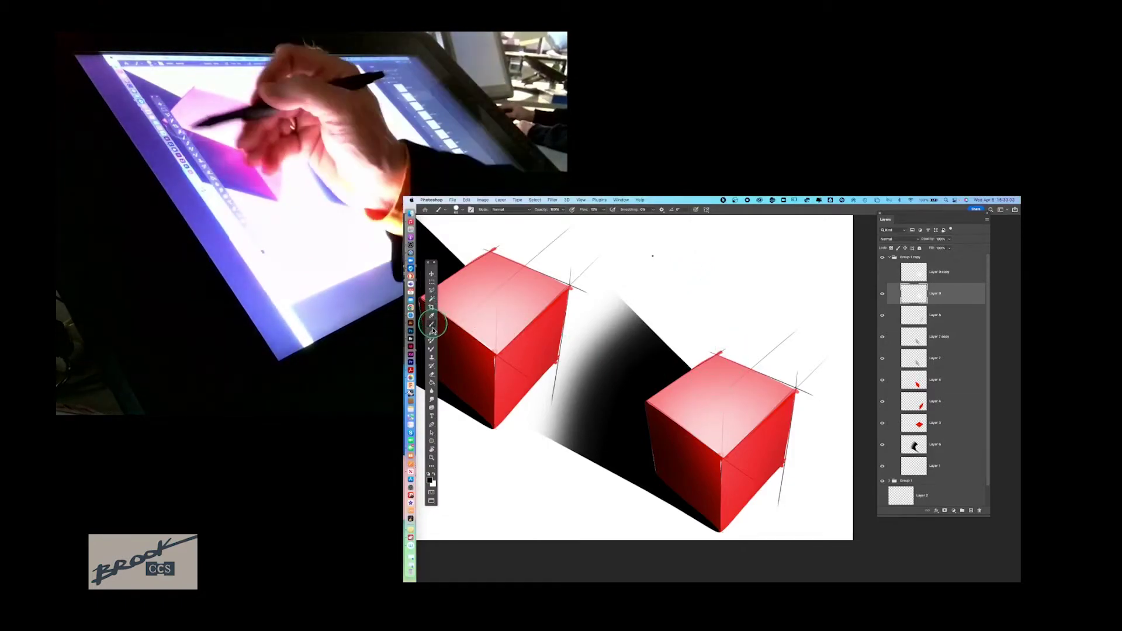
Step: Set the Eraser to the Hard Round Pressure Size brush and reduce it to a small tip
{"action": "left_click", "coordinate": [432, 375]}
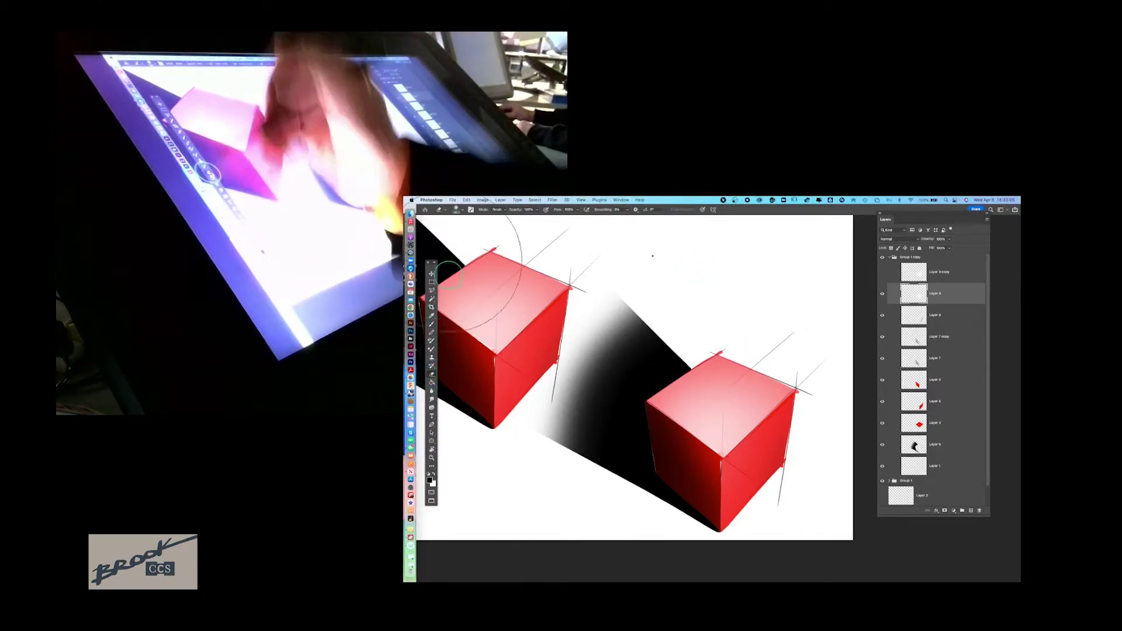
{"action": "left_click", "coordinate": [458, 209]}
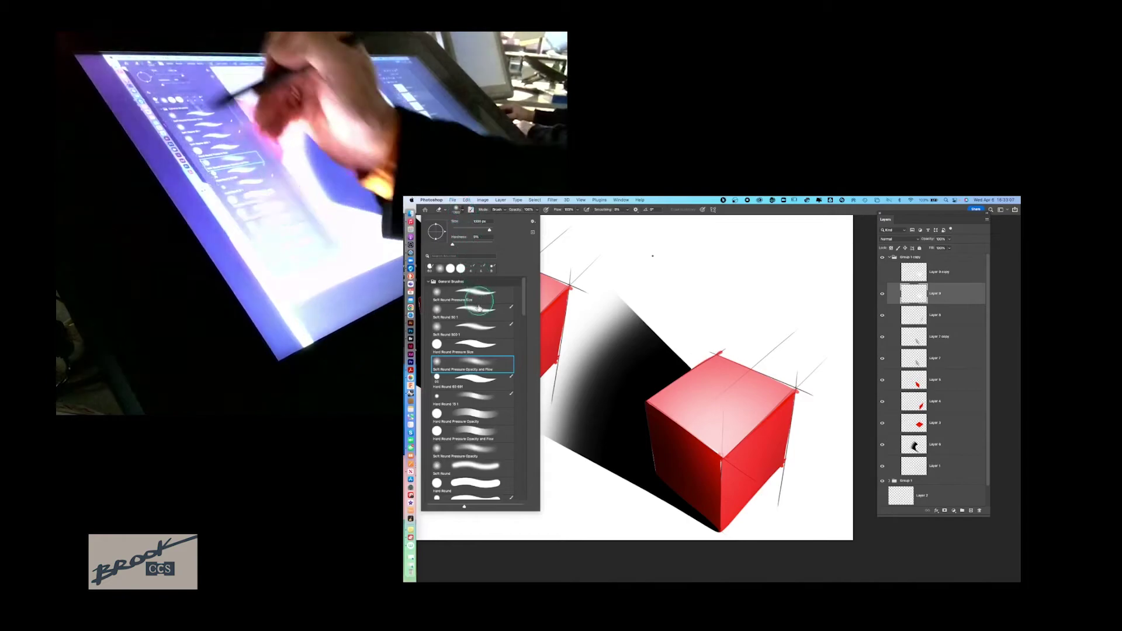
{"action": "left_click", "coordinate": [468, 347]}
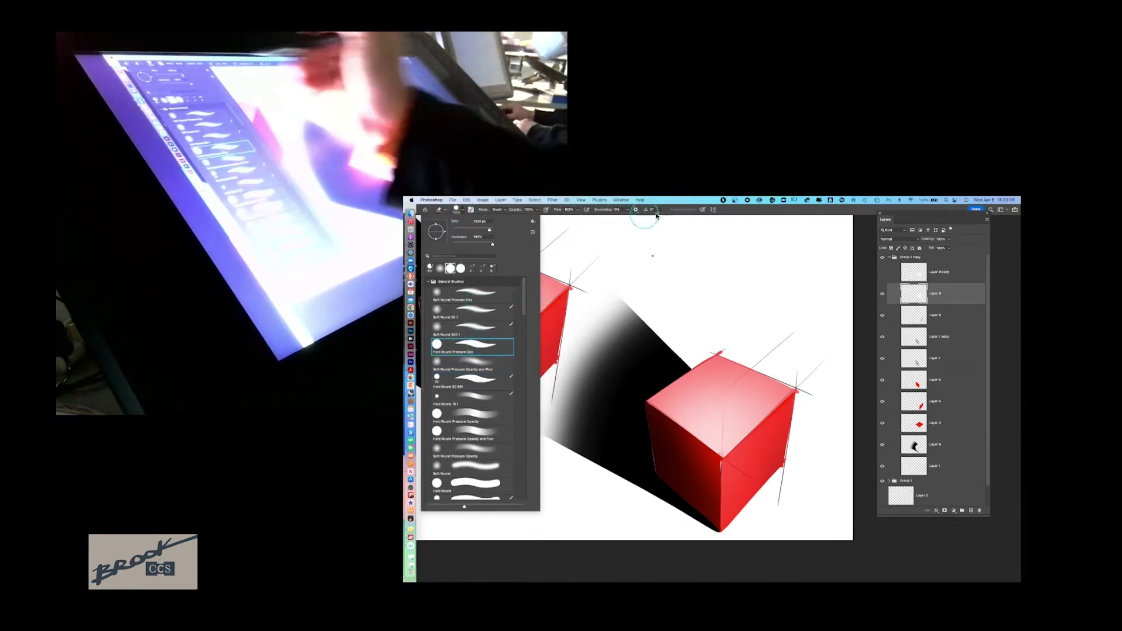
{"action": "left_click", "coordinate": [674, 269]}
{"action": "key", "text": "bracketleft"}
{"action": "key", "text": "bracketleft"}
{"action": "key", "text": "bracketleft"}
{"action": "key", "text": "bracketleft"}
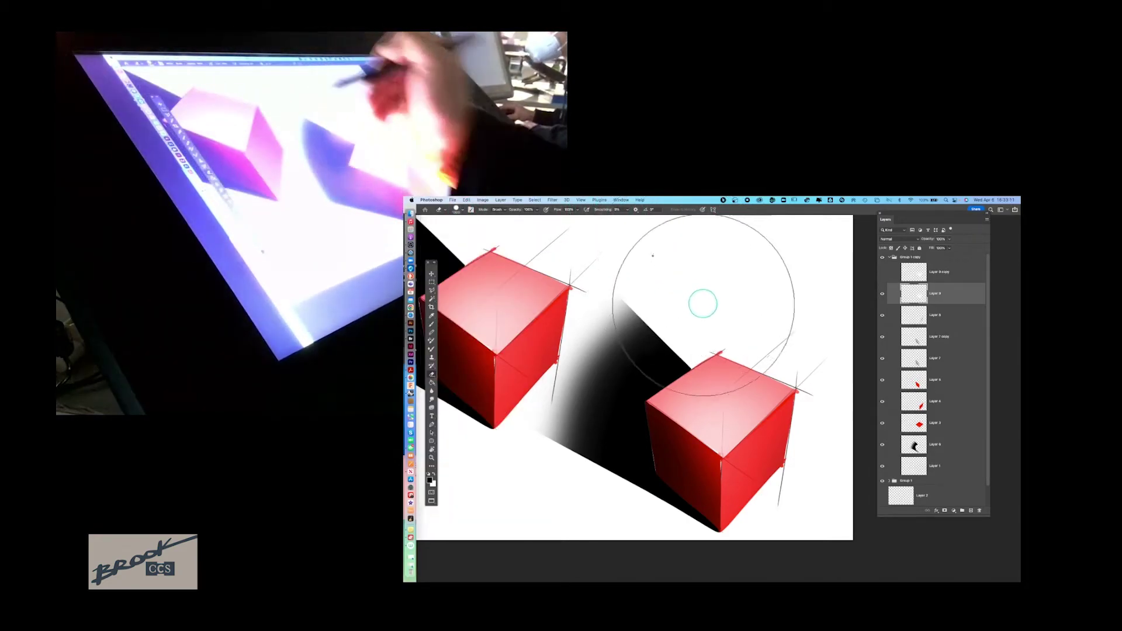
{"action": "key", "text": "bracketleft"}
{"action": "key", "text": "bracketleft"}
{"action": "key", "text": "bracketleft"}
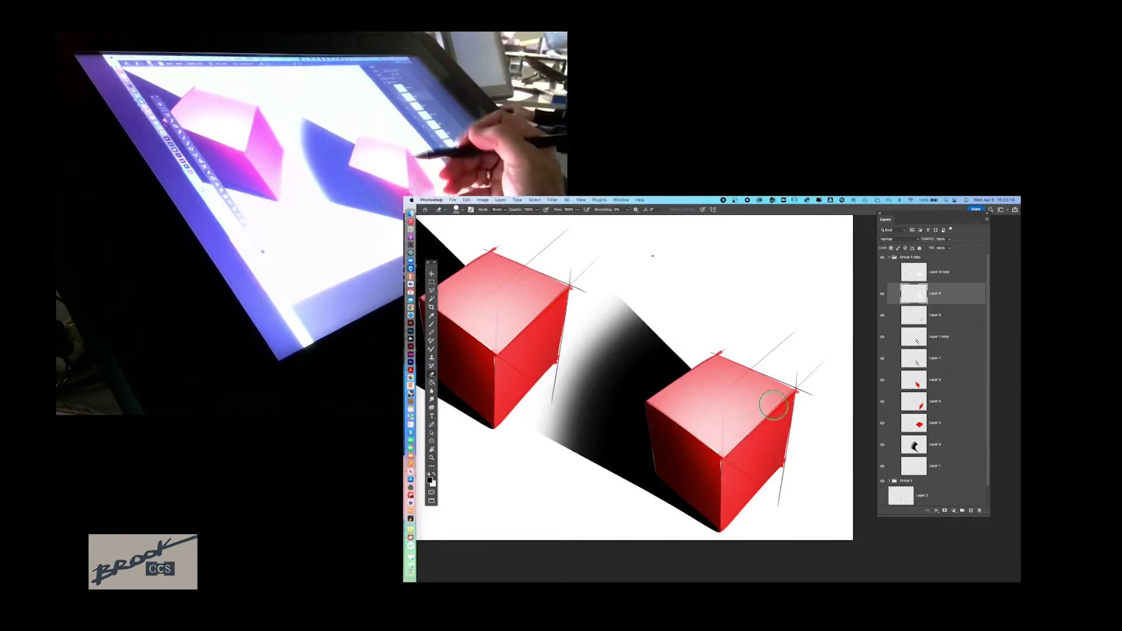
Step: Try erasing two diagonal reflection bands across the second box's top-face highlight, undoing both pairs of strokes
{"action": "left_click_drag", "start_coordinate": [668, 414], "coordinate": [817, 376]}
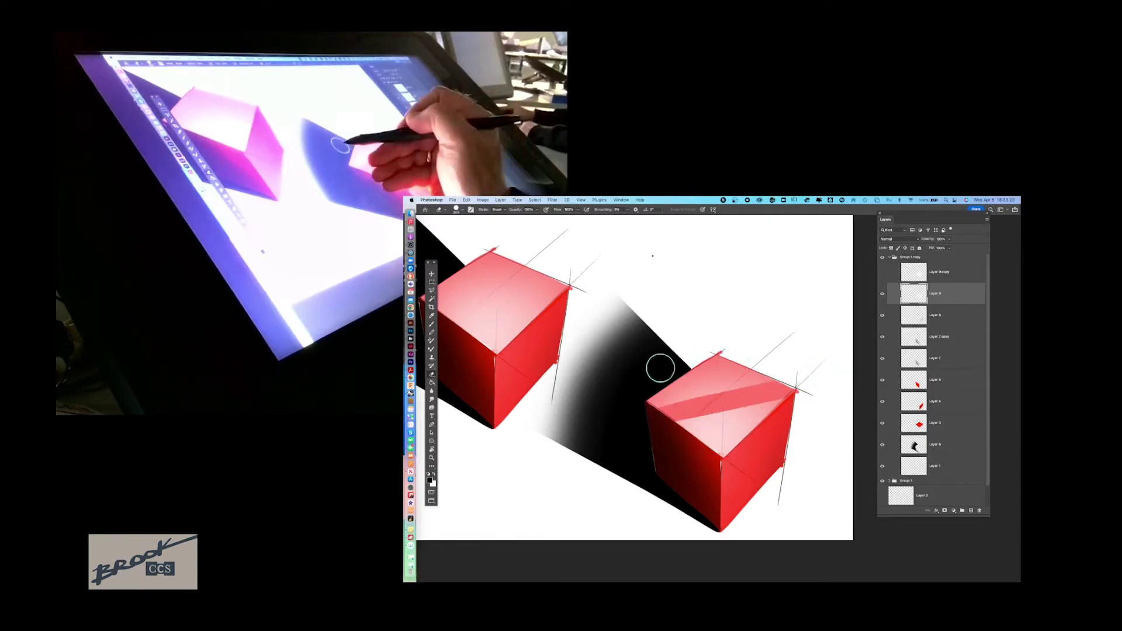
{"action": "left_click_drag", "start_coordinate": [659, 369], "coordinate": [813, 357]}
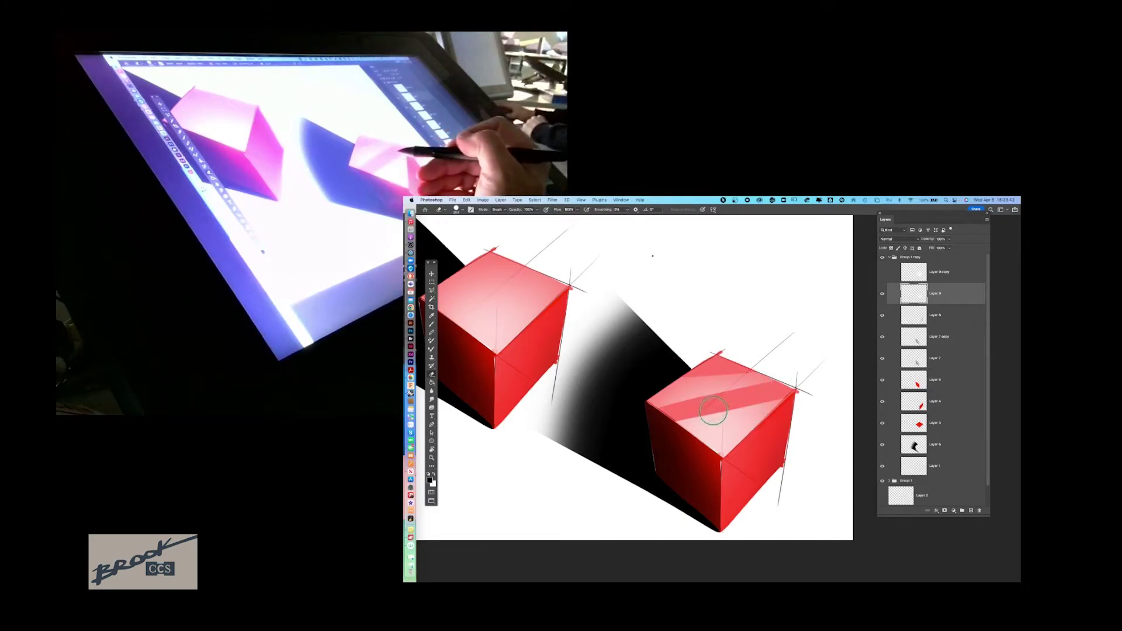
{"action": "key", "text": "super+z"}
{"action": "key", "text": "super+z"}
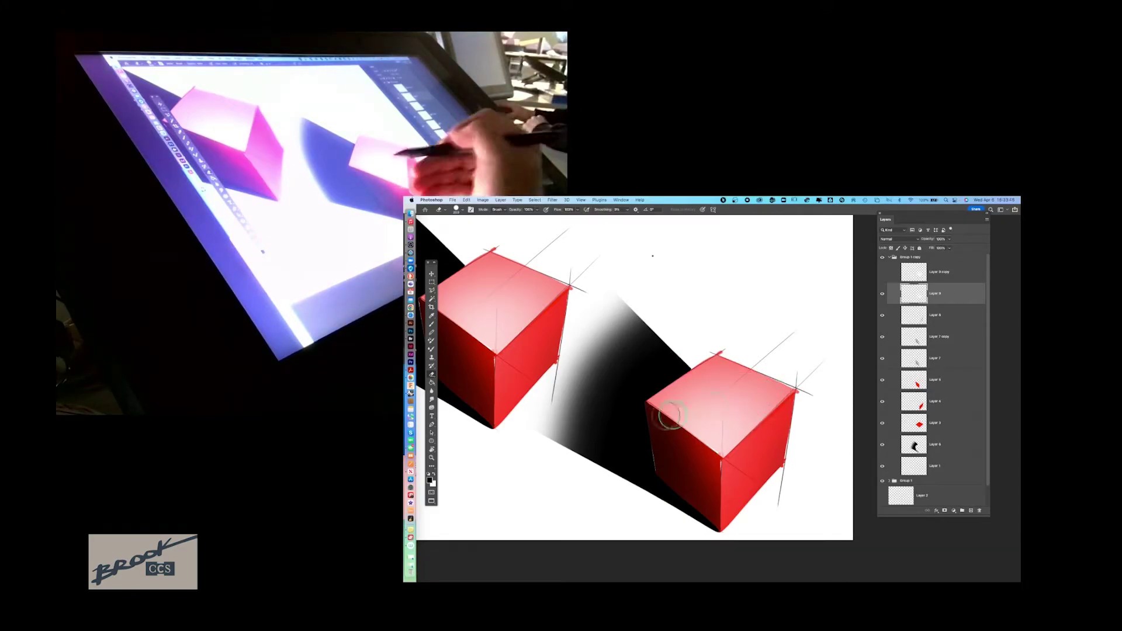
{"action": "left_click_drag", "start_coordinate": [657, 416], "coordinate": [801, 403]}
{"action": "left_click_drag", "start_coordinate": [649, 380], "coordinate": [815, 369]}
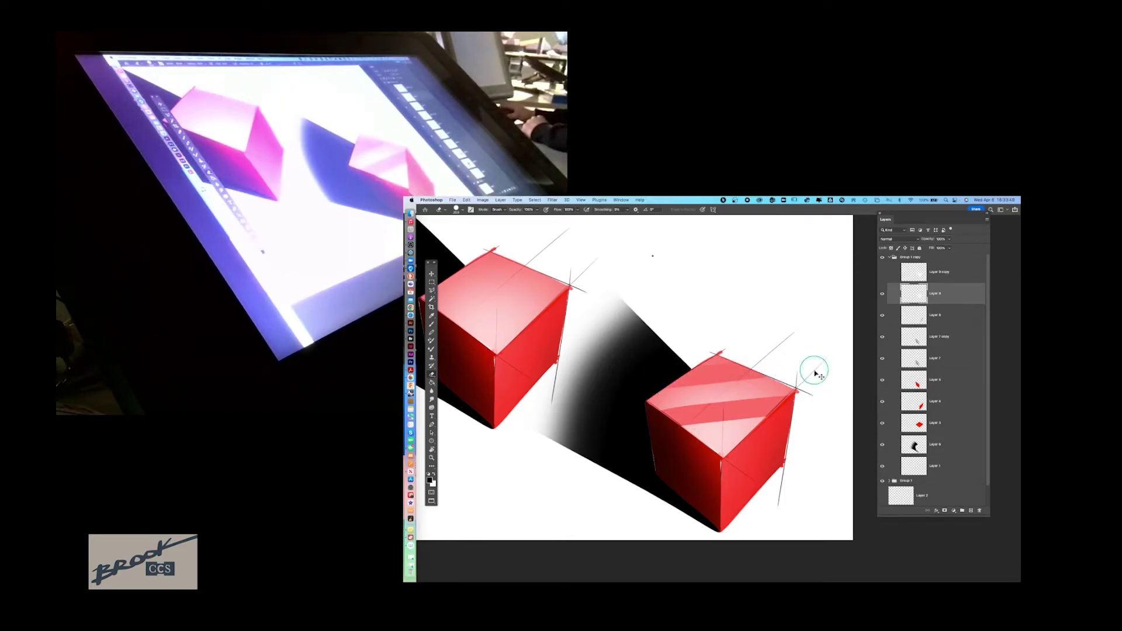
{"action": "key", "text": "super+z"}
{"action": "key", "text": "super+z"}
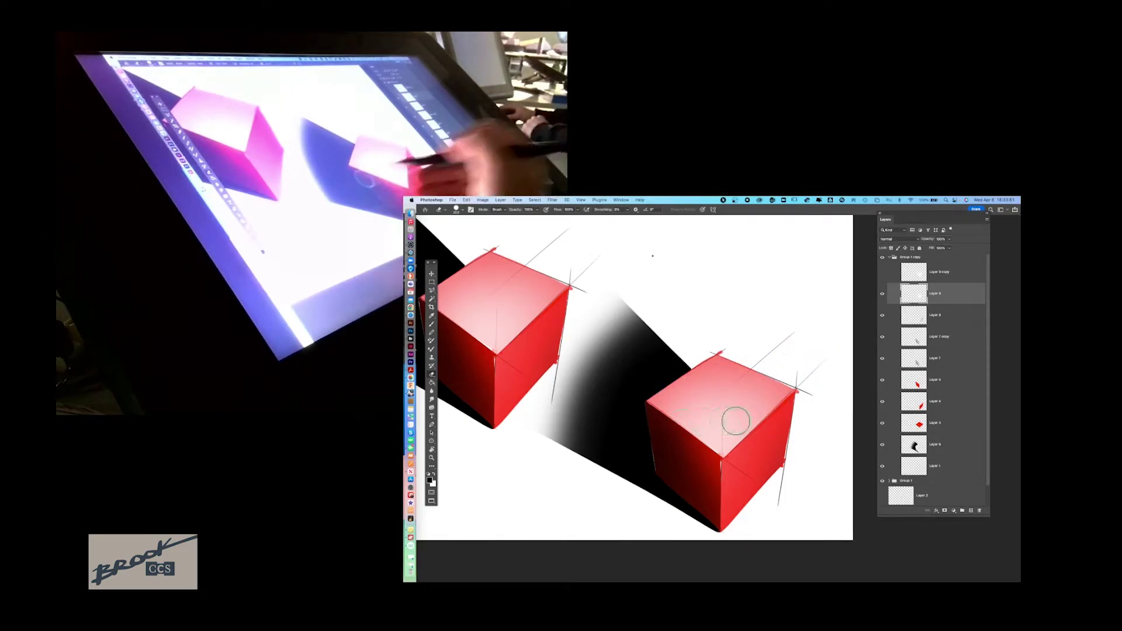
Step: Try erasing curved bands across the front and back of the second box's top-face highlight, undoing each attempt
{"action": "left_click_drag", "start_coordinate": [651, 417], "coordinate": [825, 406]}
{"action": "left_click_drag", "start_coordinate": [663, 374], "coordinate": [829, 386]}
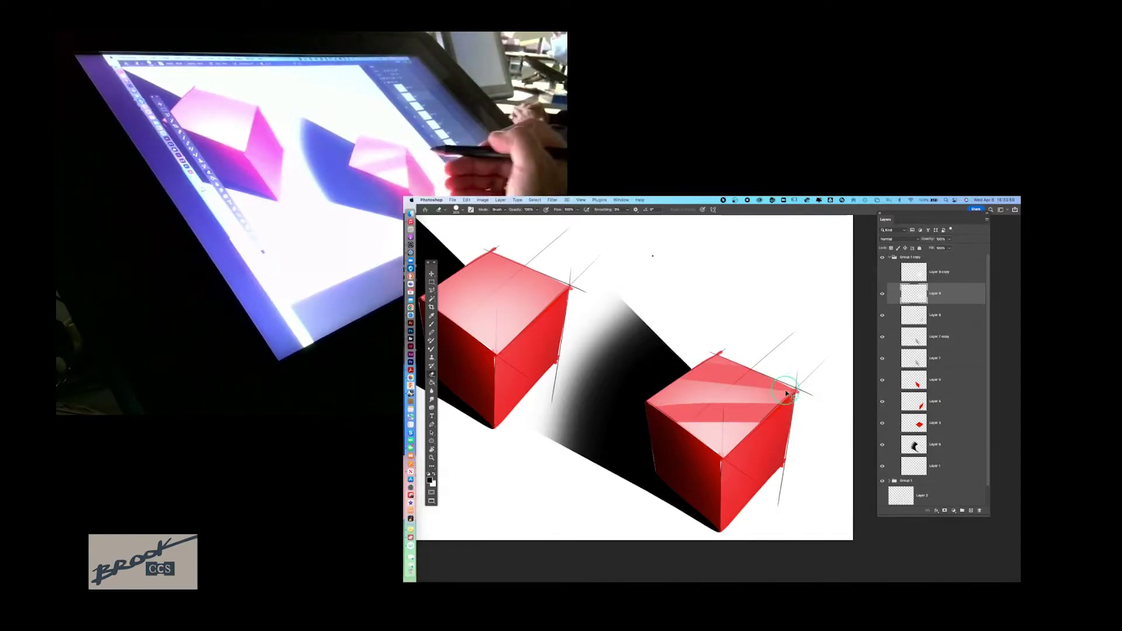
{"action": "key", "text": "super+z"}
{"action": "key", "text": "super+z"}
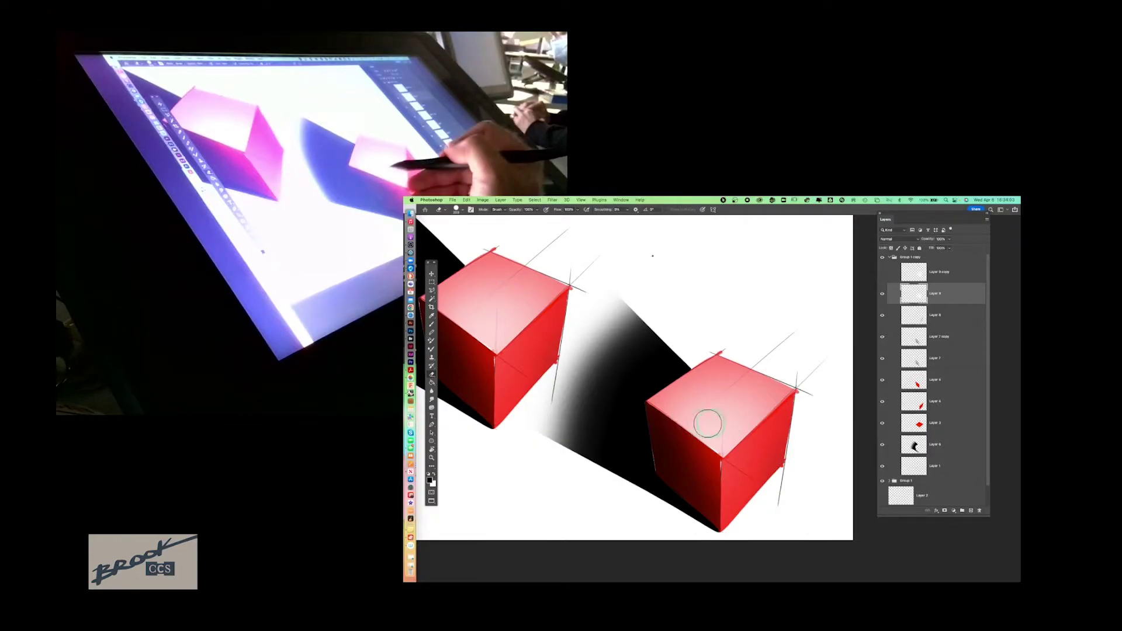
{"action": "left_click_drag", "start_coordinate": [651, 426], "coordinate": [834, 412]}
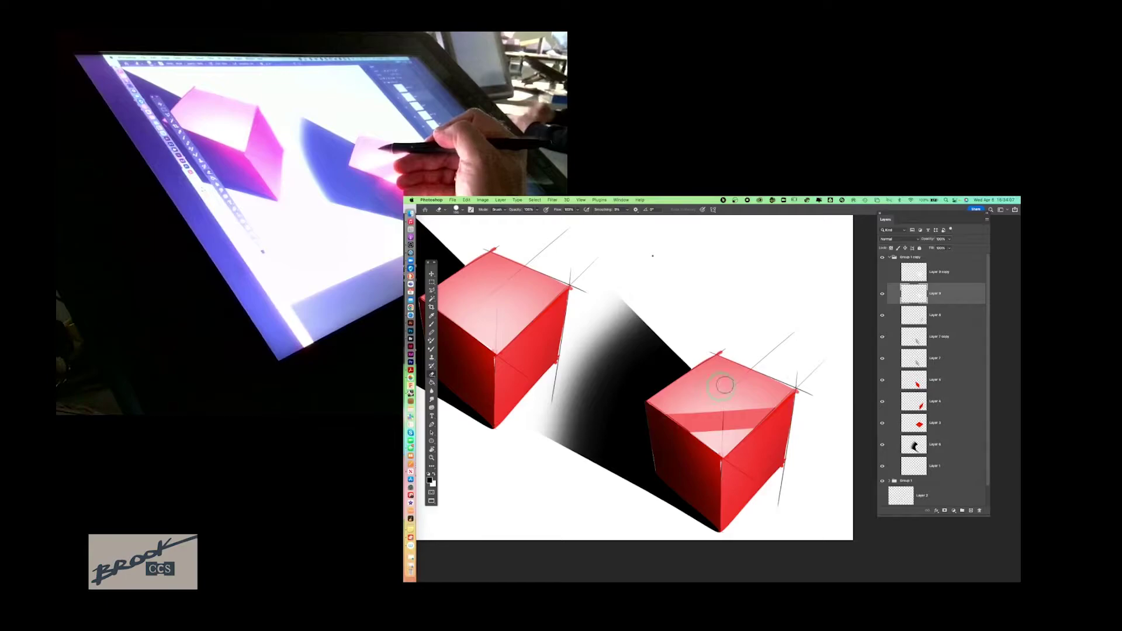
{"action": "left_click_drag", "start_coordinate": [666, 380], "coordinate": [814, 386]}
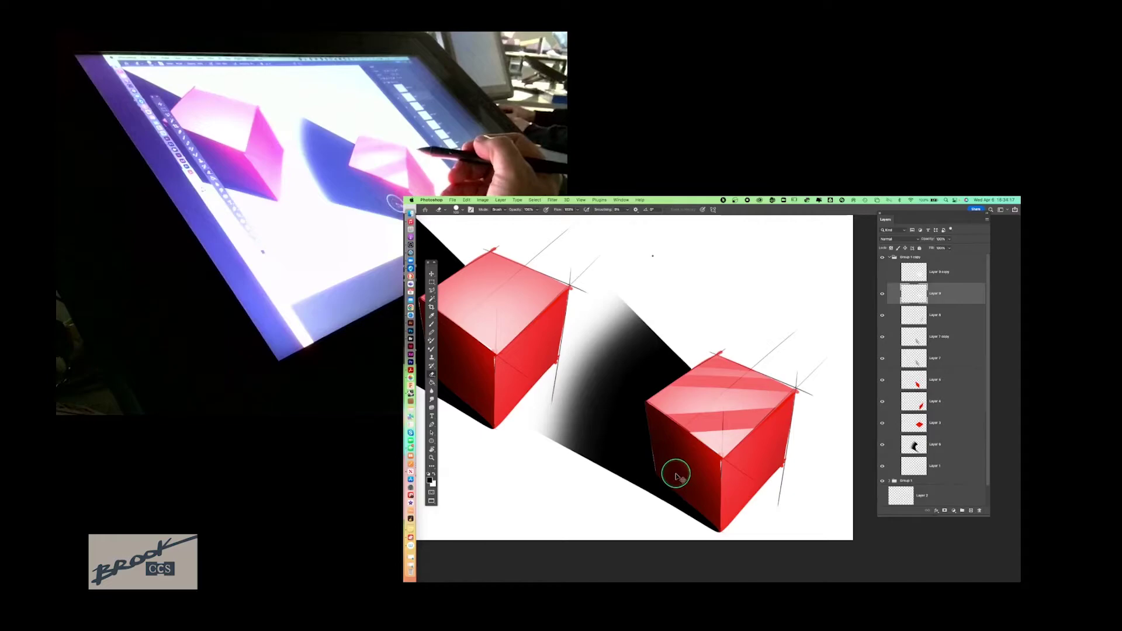
{"action": "key", "text": "ctrl+z"}
{"action": "key", "text": "ctrl+z"}
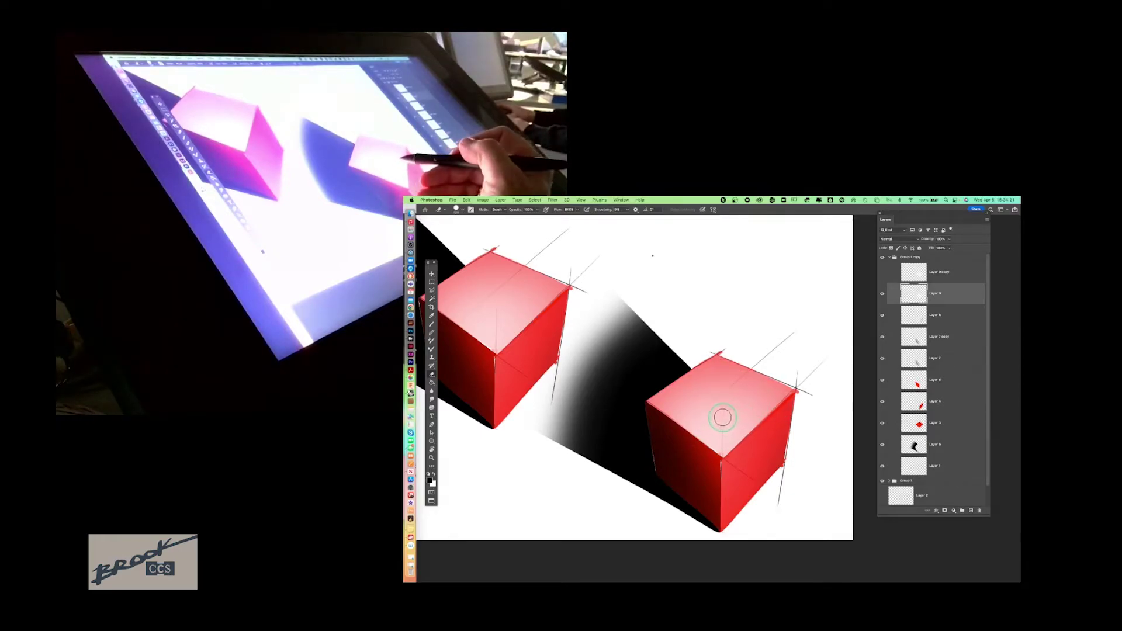
Step: Enlarge the Eraser and remove the rear part of the second box's top-face highlight in one broad, gently curved sweep
{"action": "key", "text": "bracketright"}
{"action": "key", "text": "bracketright"}
{"action": "key", "text": "bracketright"}
{"action": "key", "text": "bracketright"}
{"action": "key", "text": "bracketright"}
{"action": "key", "text": "bracketright"}
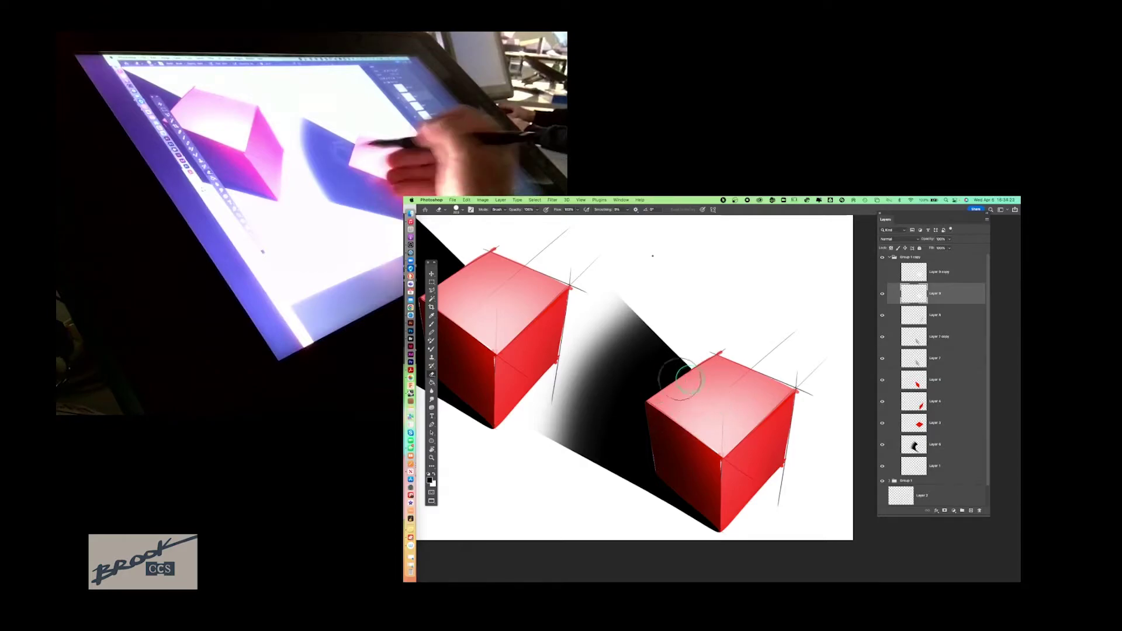
{"action": "left_click_drag", "start_coordinate": [627, 384], "coordinate": [785, 370]}
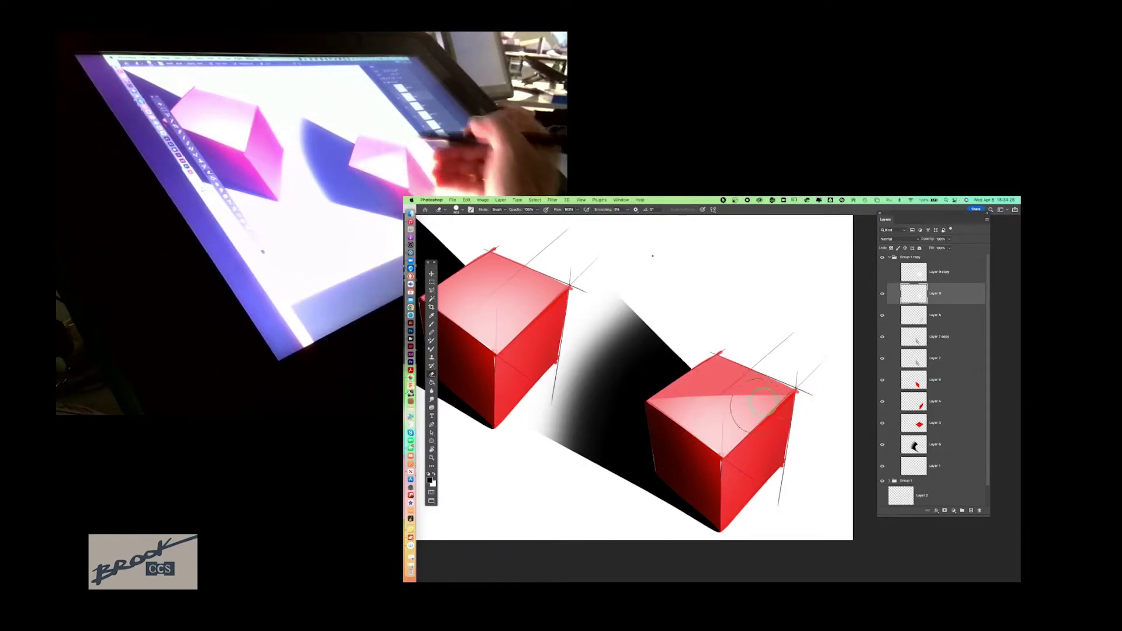
{"action": "key", "text": "super+z"}
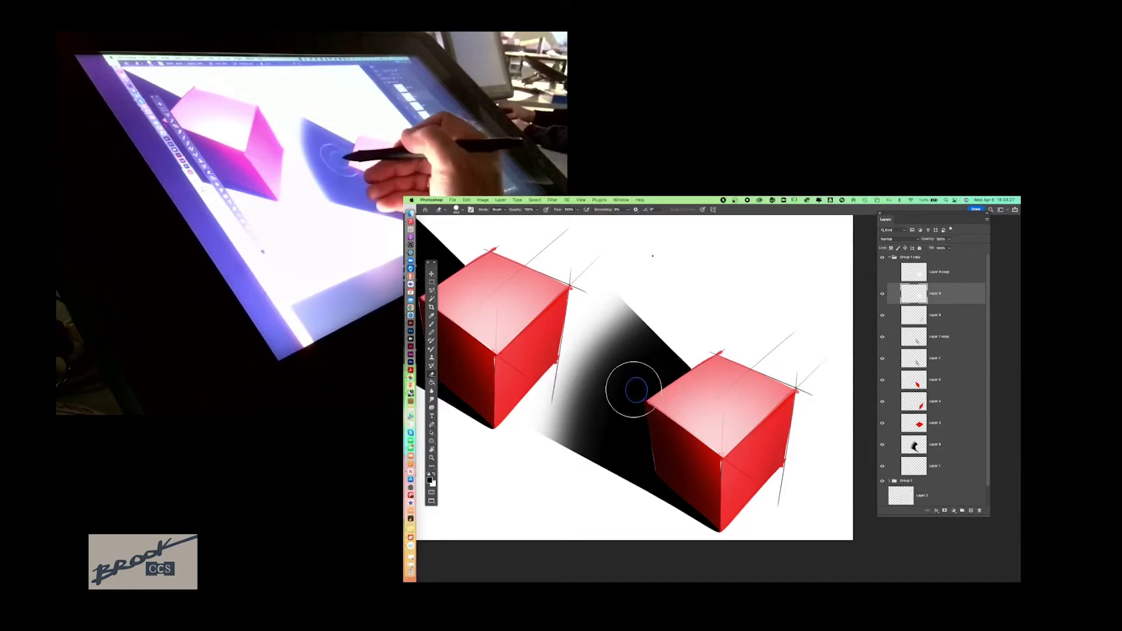
{"action": "left_click_drag", "start_coordinate": [631, 388], "coordinate": [827, 396]}
{"action": "key", "text": "super+z"}
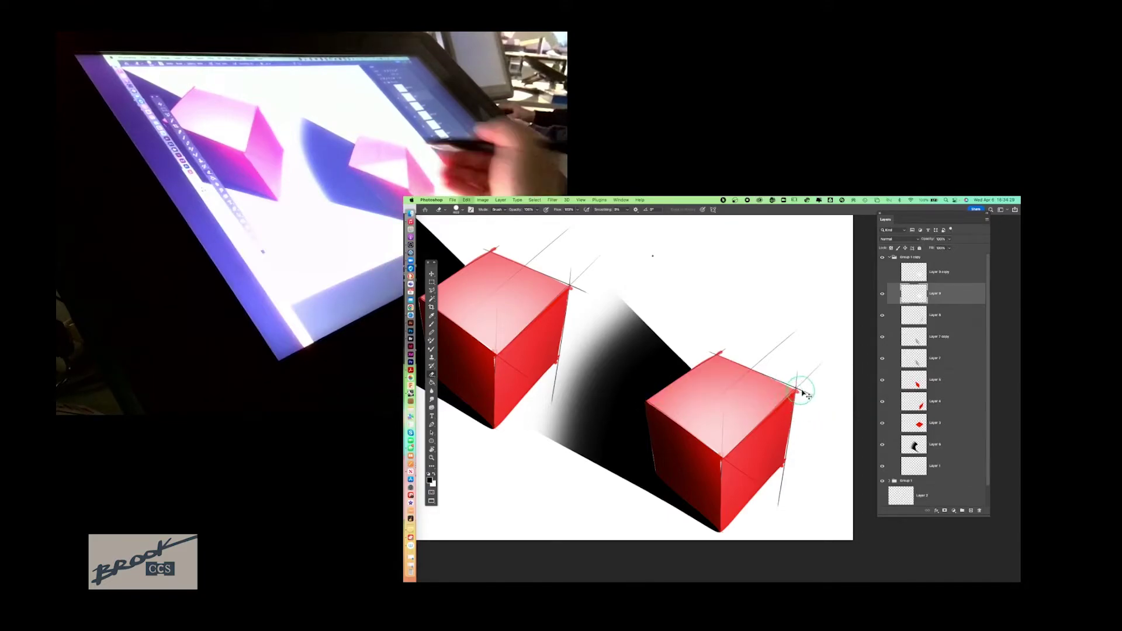
{"action": "left_click_drag", "start_coordinate": [656, 369], "coordinate": [812, 370]}
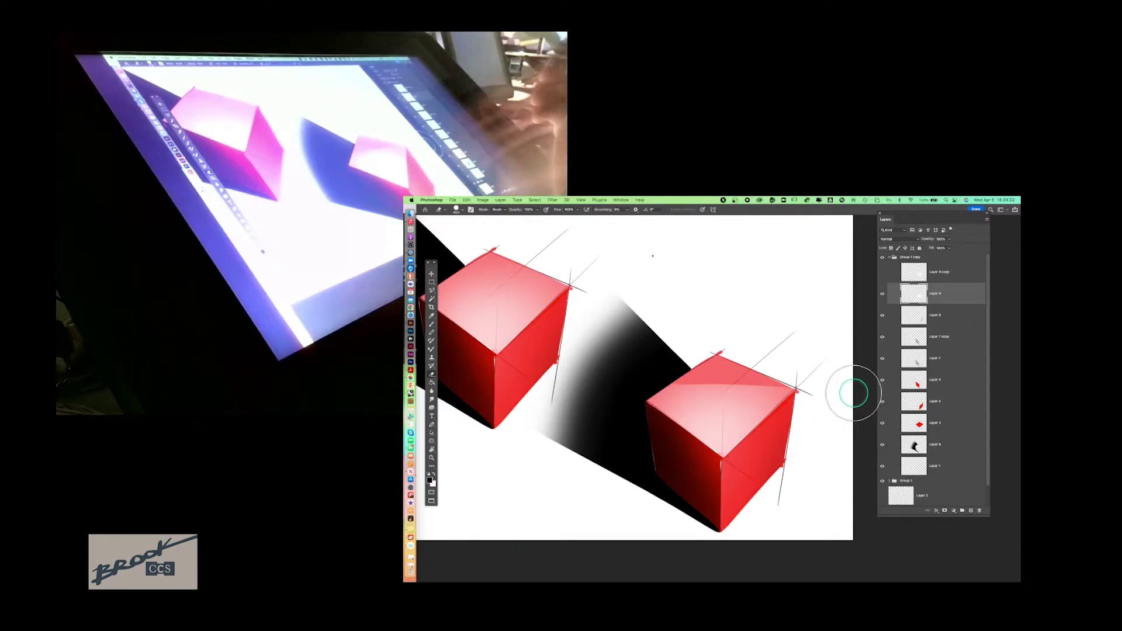
Step: Add one empty layer above the second box's highlight layer and another above its hidden duplicate
{"action": "left_click", "coordinate": [972, 510]}
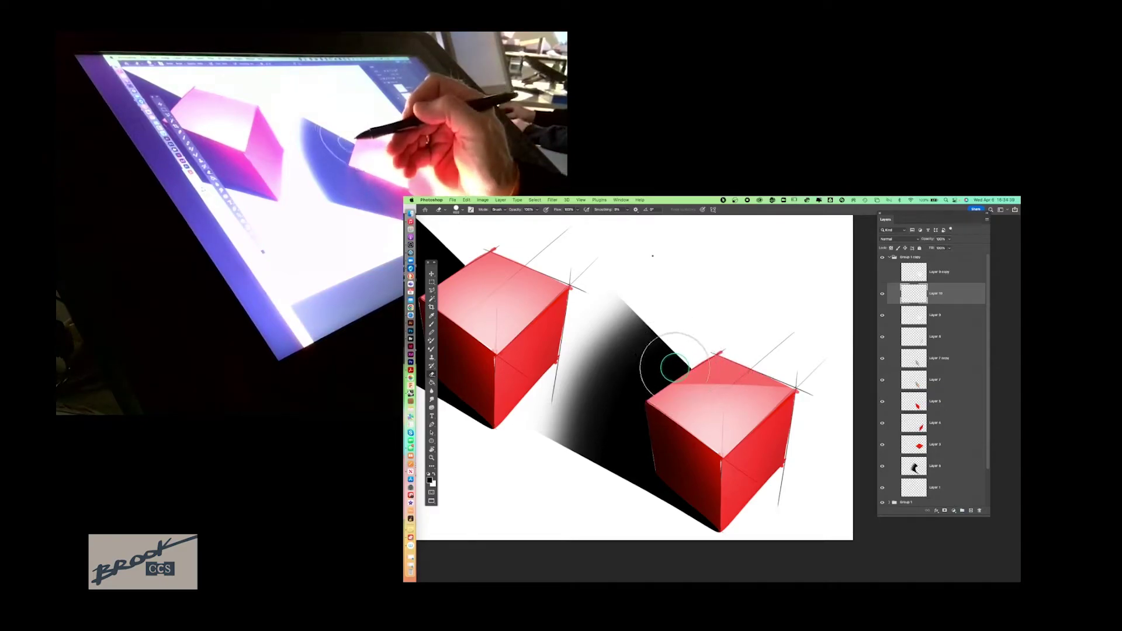
{"action": "left_click", "coordinate": [943, 271]}
{"action": "left_click", "coordinate": [972, 510]}
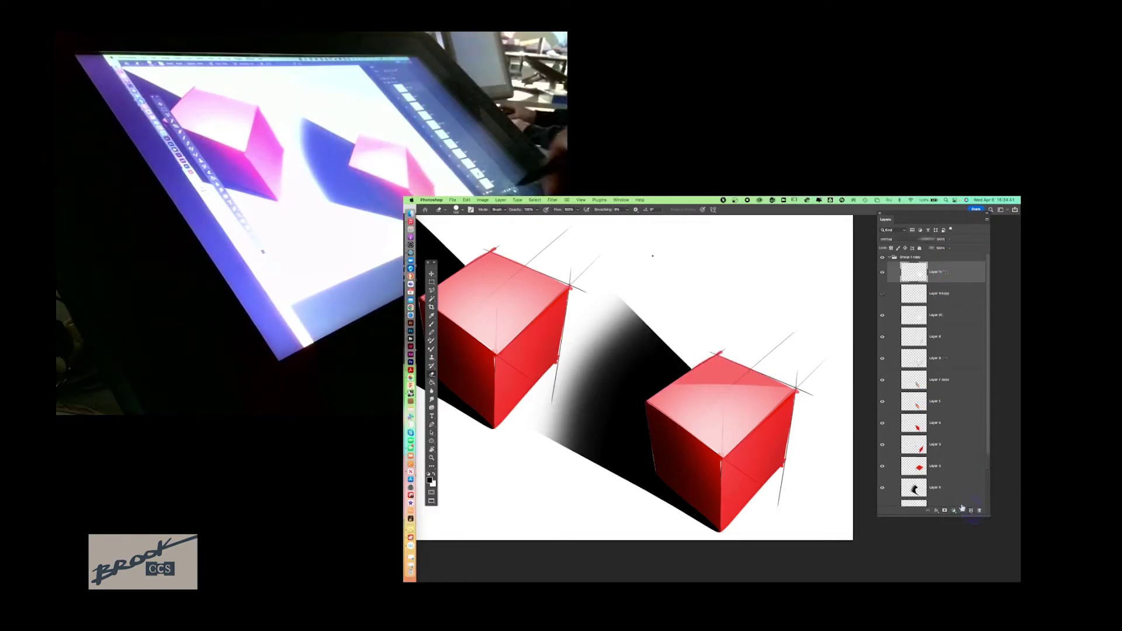
Step: Outline a rectangular backdrop behind the second box with the Polygonal Lasso, following the top face's rear edges, and add a new layer
{"action": "left_click", "coordinate": [431, 290]}
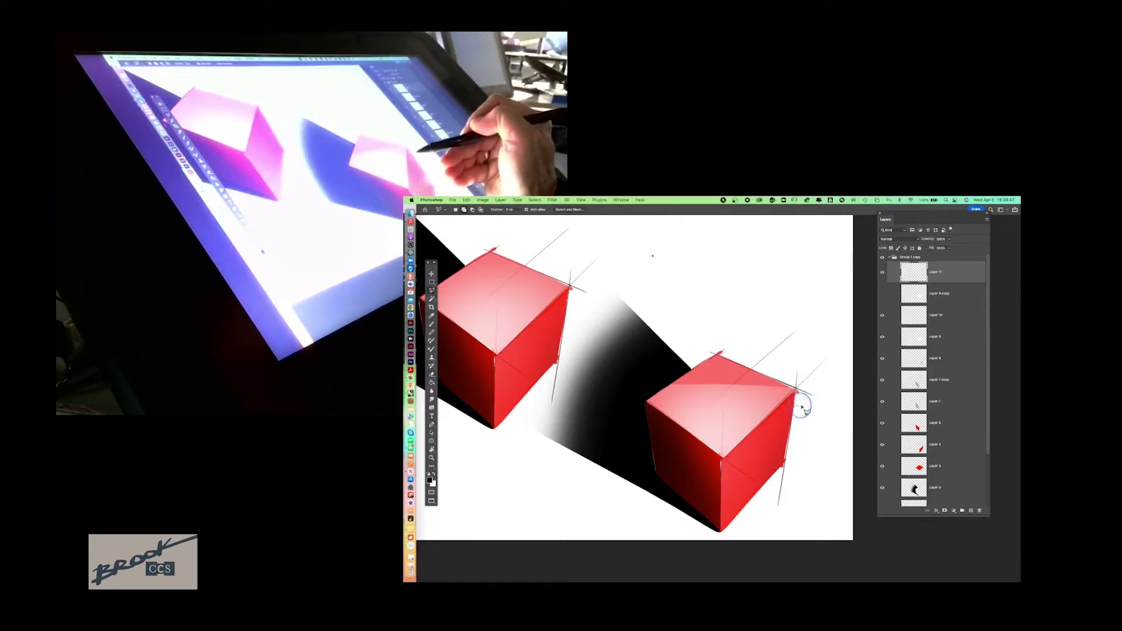
{"action": "scroll", "coordinate": [832, 409], "scroll_direction": "up", "scroll_amount": 10}
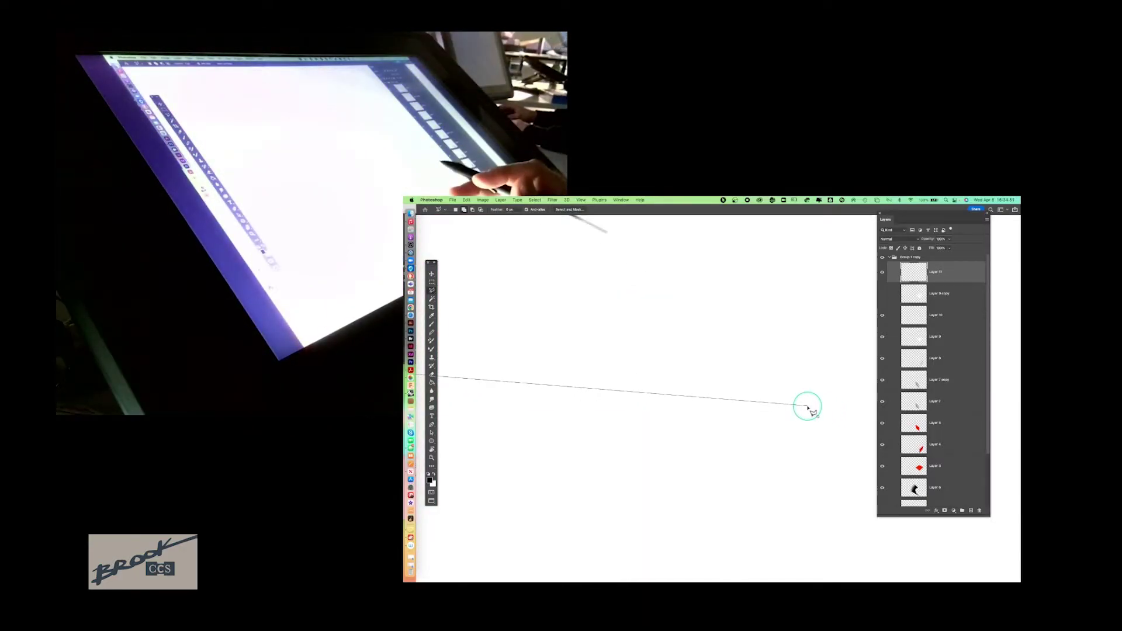
{"action": "scroll", "coordinate": [809, 408], "scroll_direction": "down", "scroll_amount": 5}
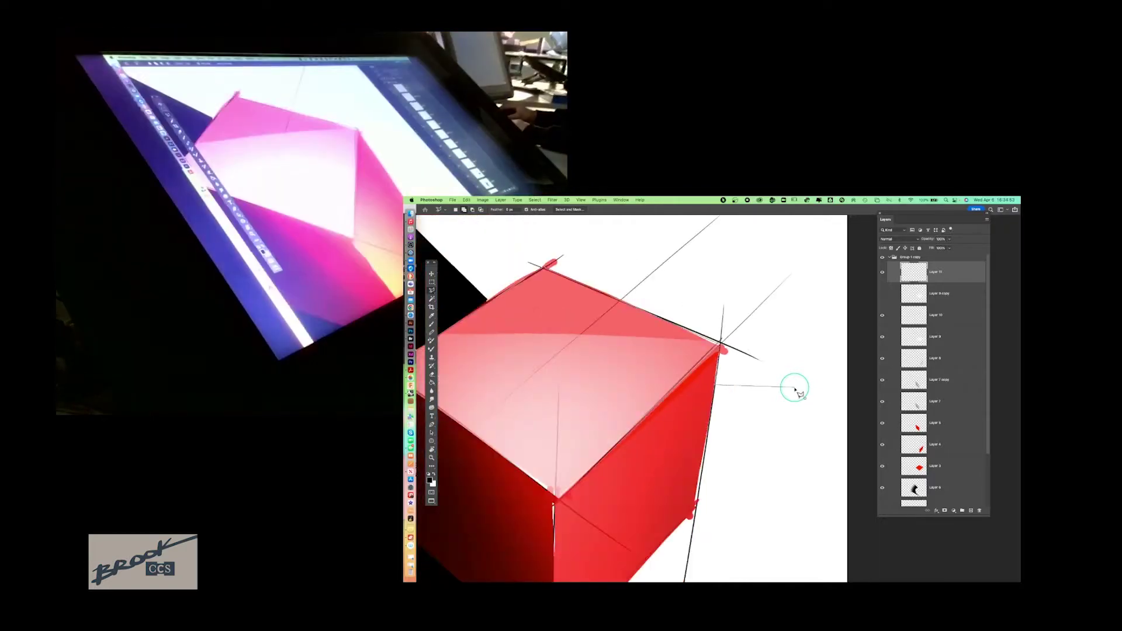
{"action": "scroll", "coordinate": [794, 389], "scroll_direction": "down", "scroll_amount": 3}
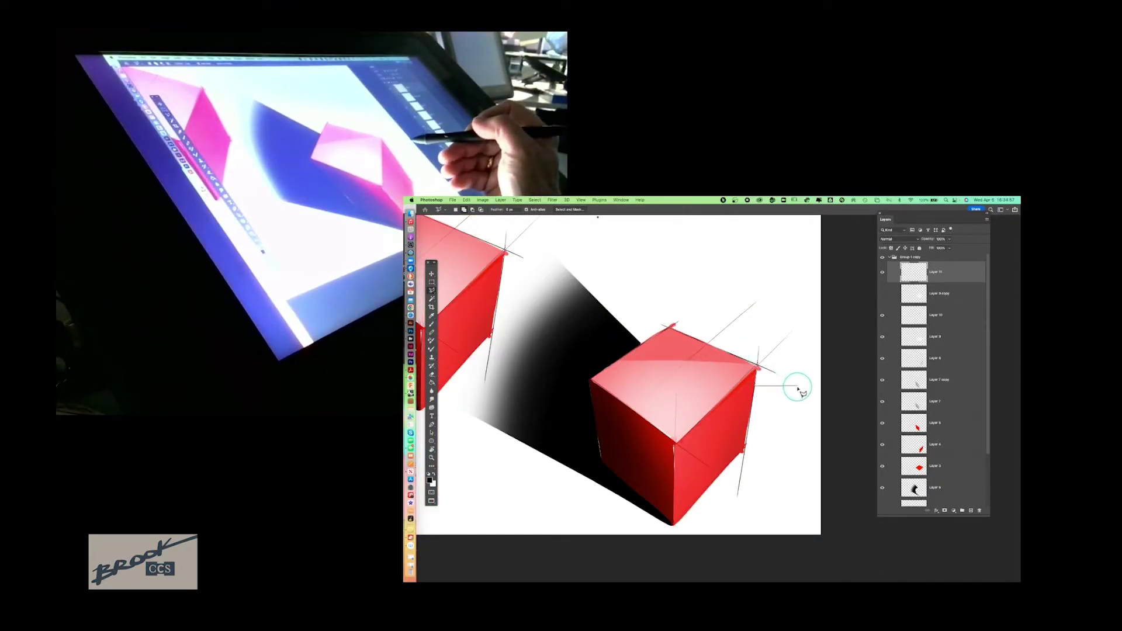
{"action": "left_click", "coordinate": [799, 375], "text": "shift"}
{"action": "left_click", "coordinate": [798, 256], "text": "shift"}
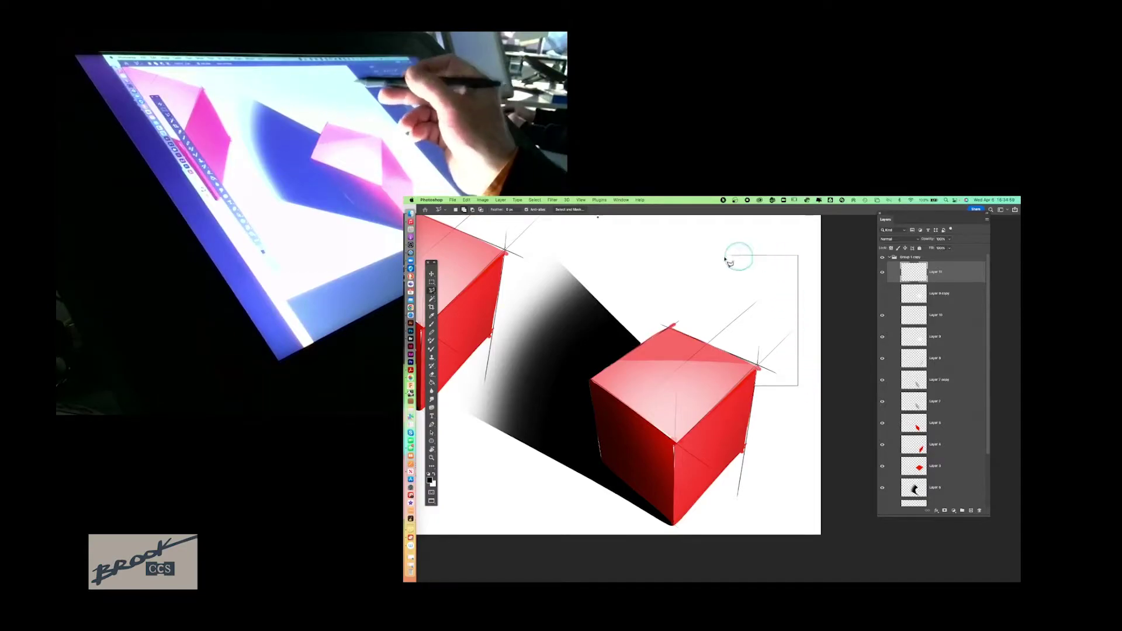
{"action": "left_click", "coordinate": [564, 256], "text": "shift"}
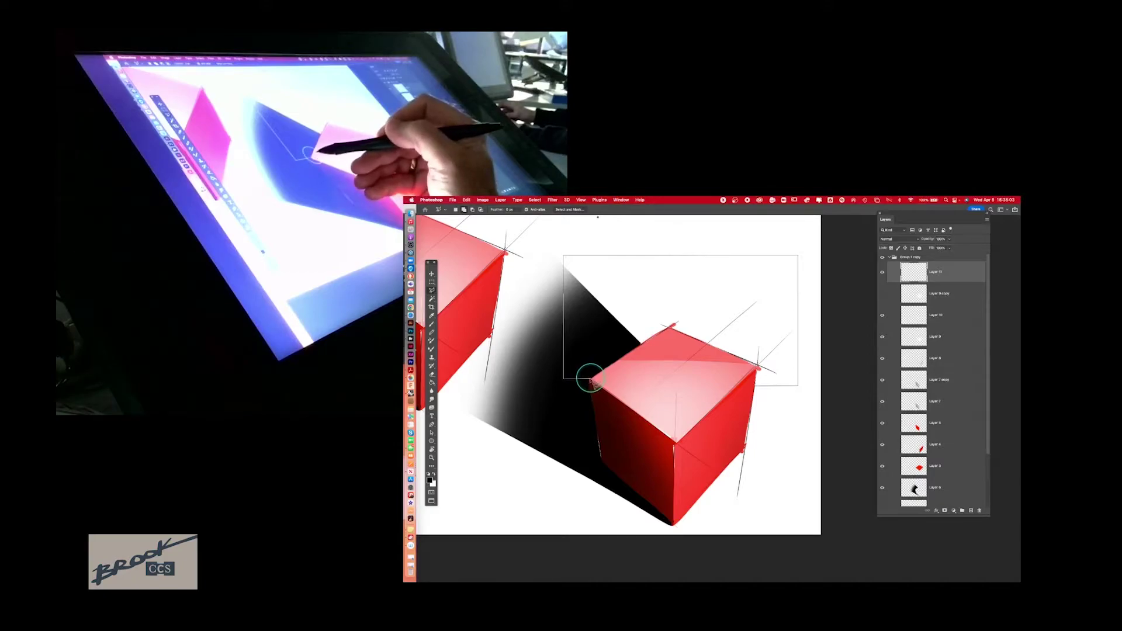
{"action": "left_click", "coordinate": [592, 379], "text": "shift"}
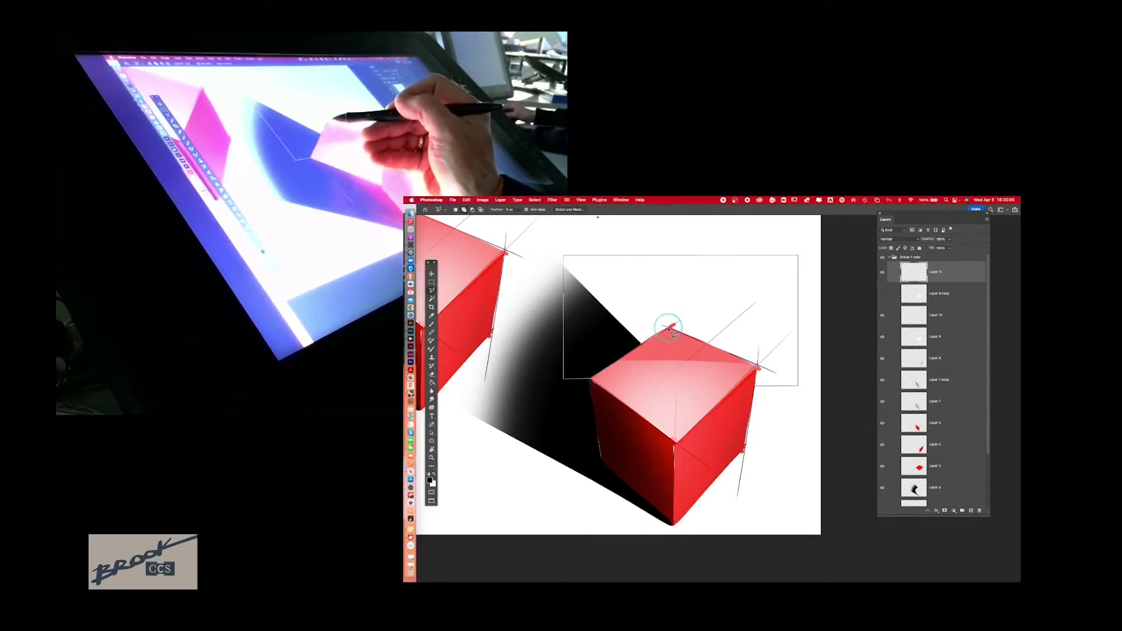
{"action": "double_click", "coordinate": [670, 330]}
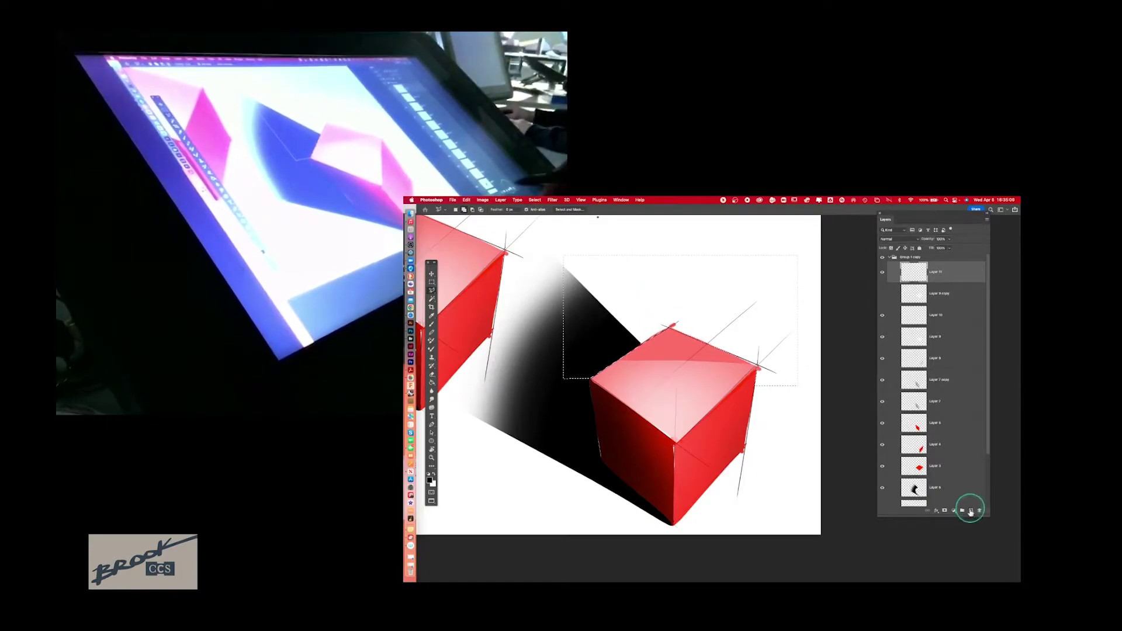
{"action": "left_click", "coordinate": [970, 510]}
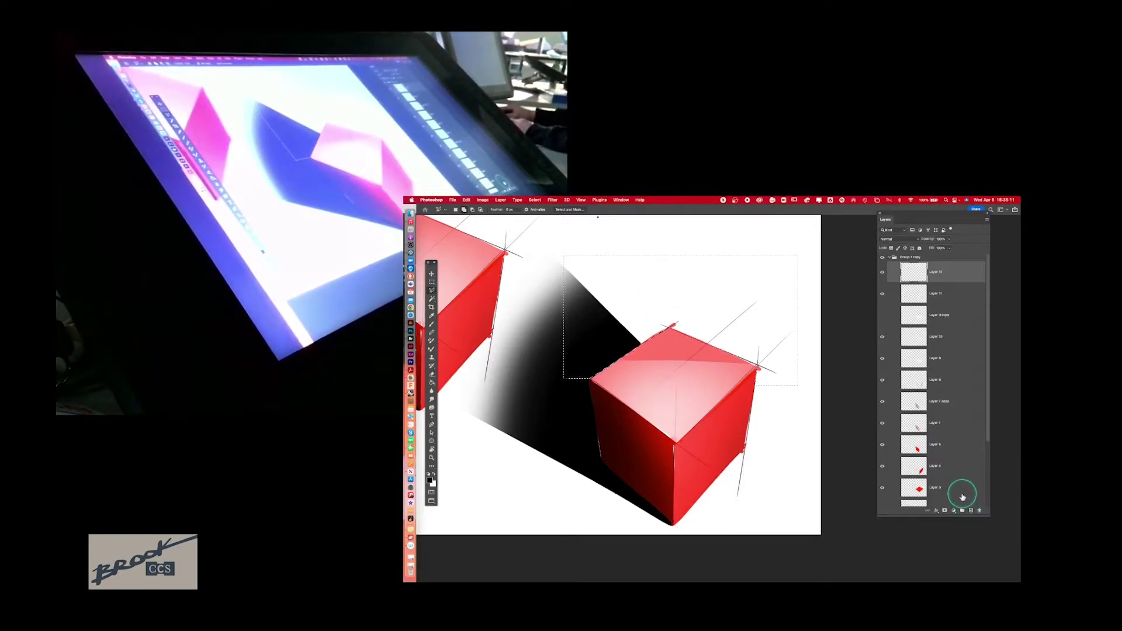
Step: Try filling the backdrop selection with the foreground colour after shifting only its hue to blue, and undo the fill
{"action": "left_click", "coordinate": [430, 481]}
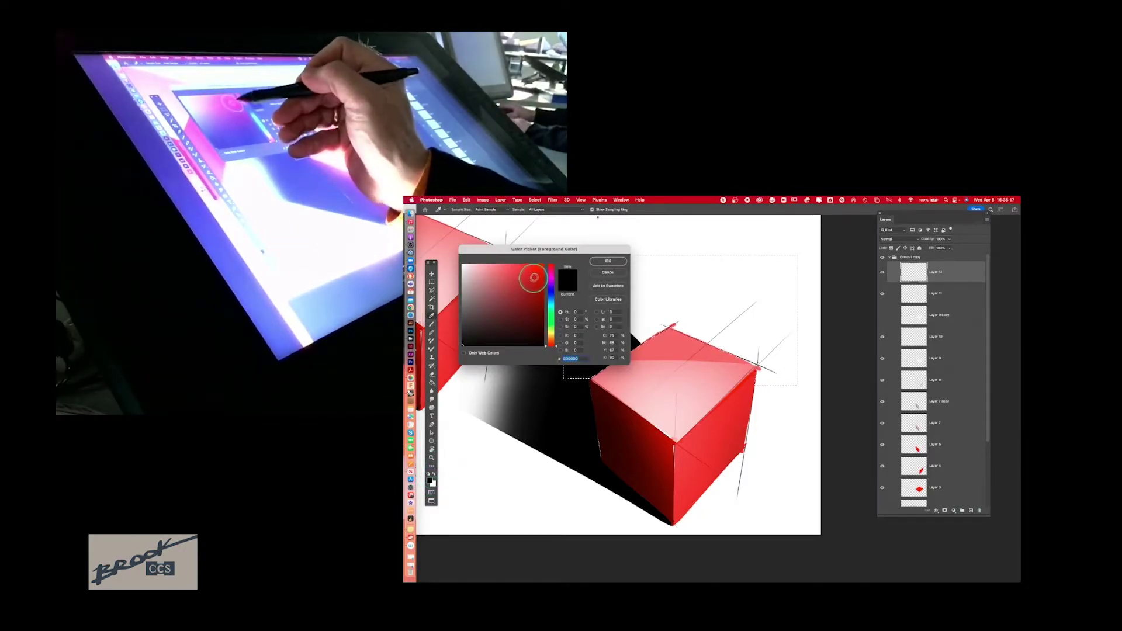
{"action": "left_click", "coordinate": [550, 292]}
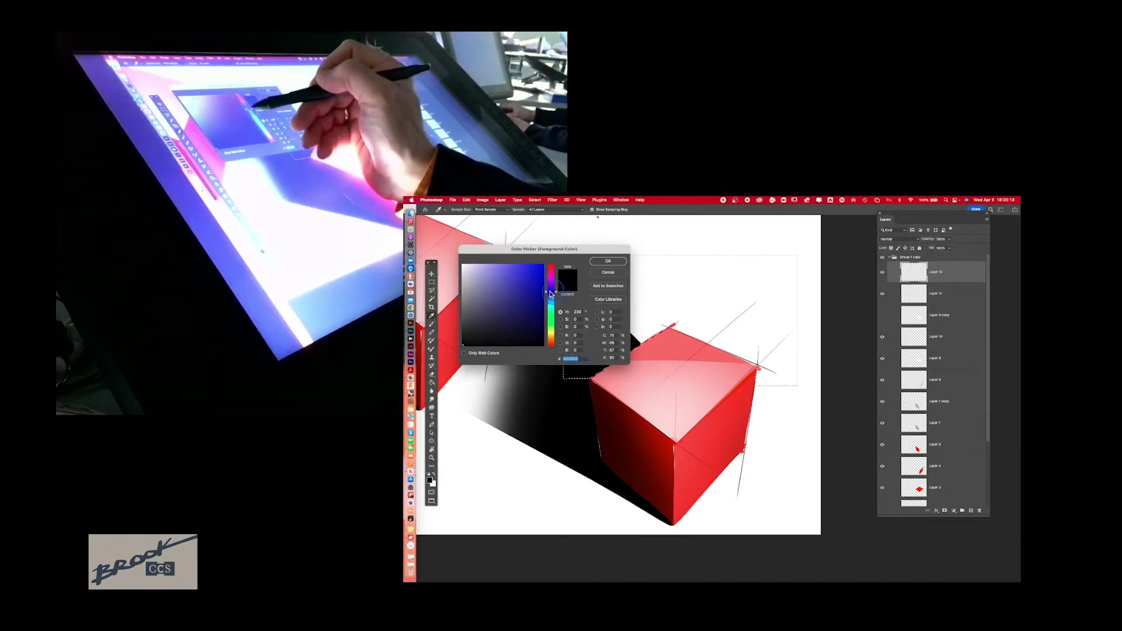
{"action": "left_click", "coordinate": [598, 263]}
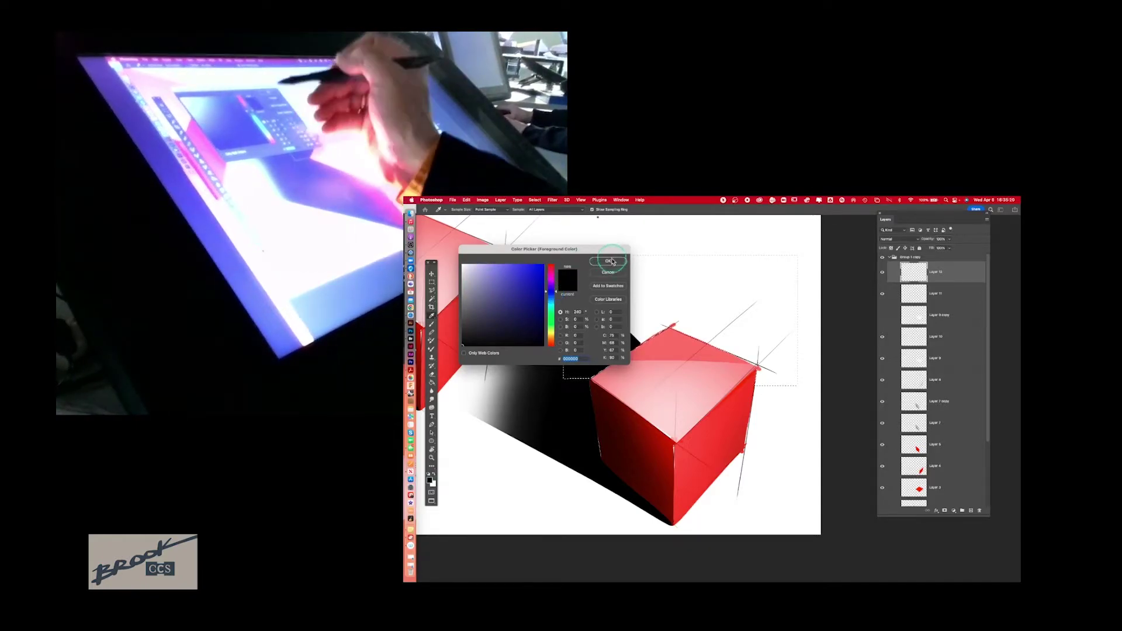
{"action": "left_click", "coordinate": [433, 385]}
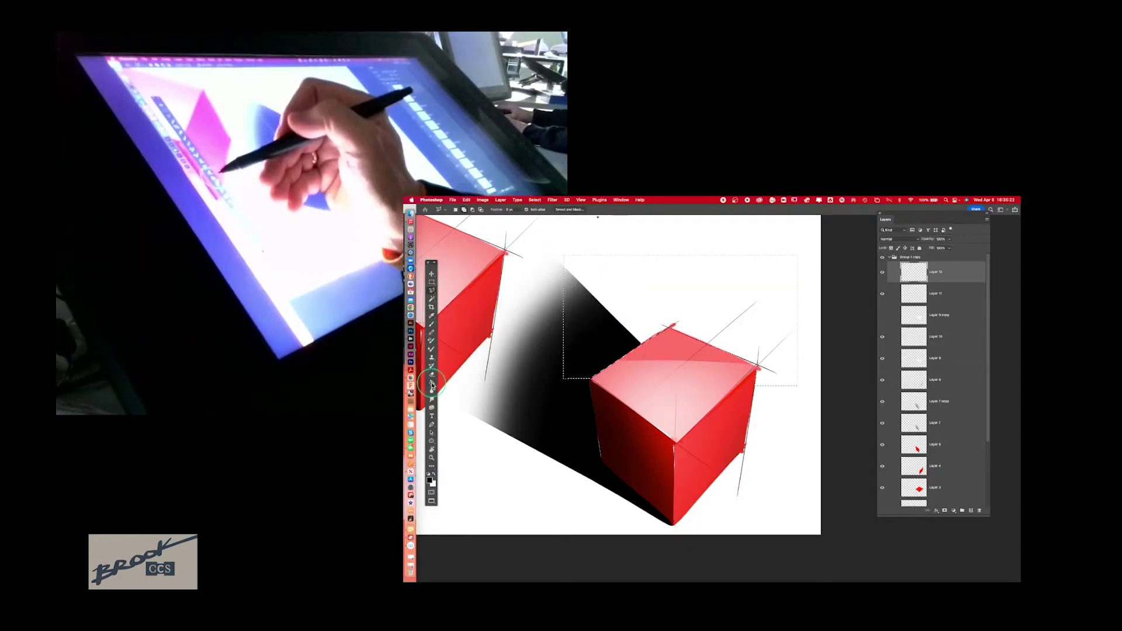
{"action": "left_click", "coordinate": [655, 297]}
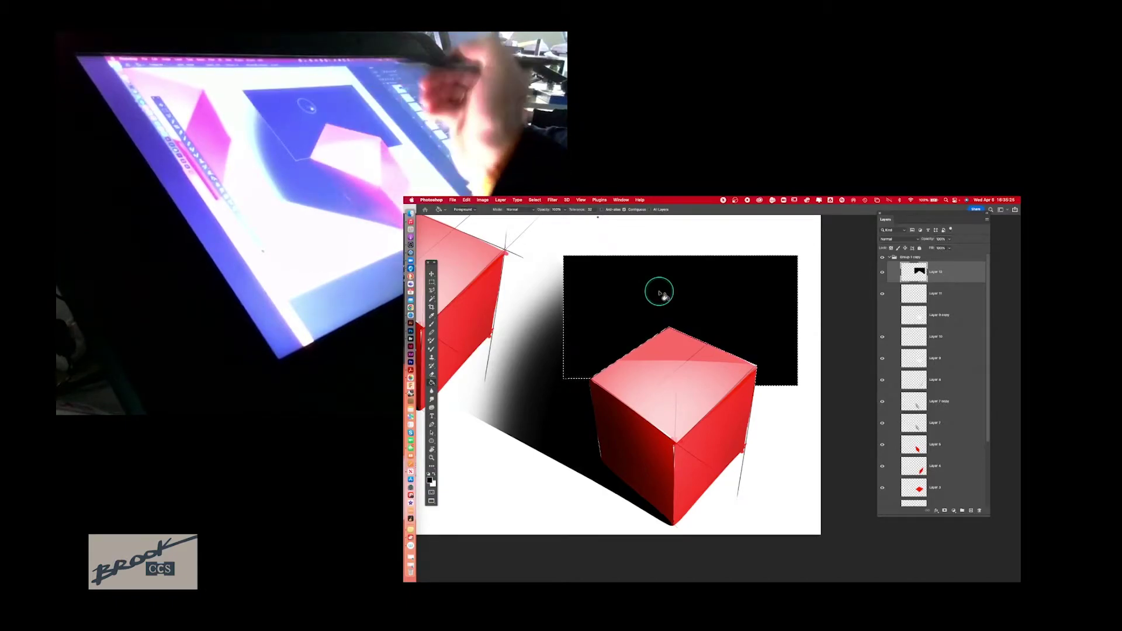
{"action": "key", "text": "ctrl+z"}
Step: Set the foreground colour to a dark navy blue, fill the backdrop selection with it, and deselect
{"action": "left_click", "coordinate": [430, 480]}
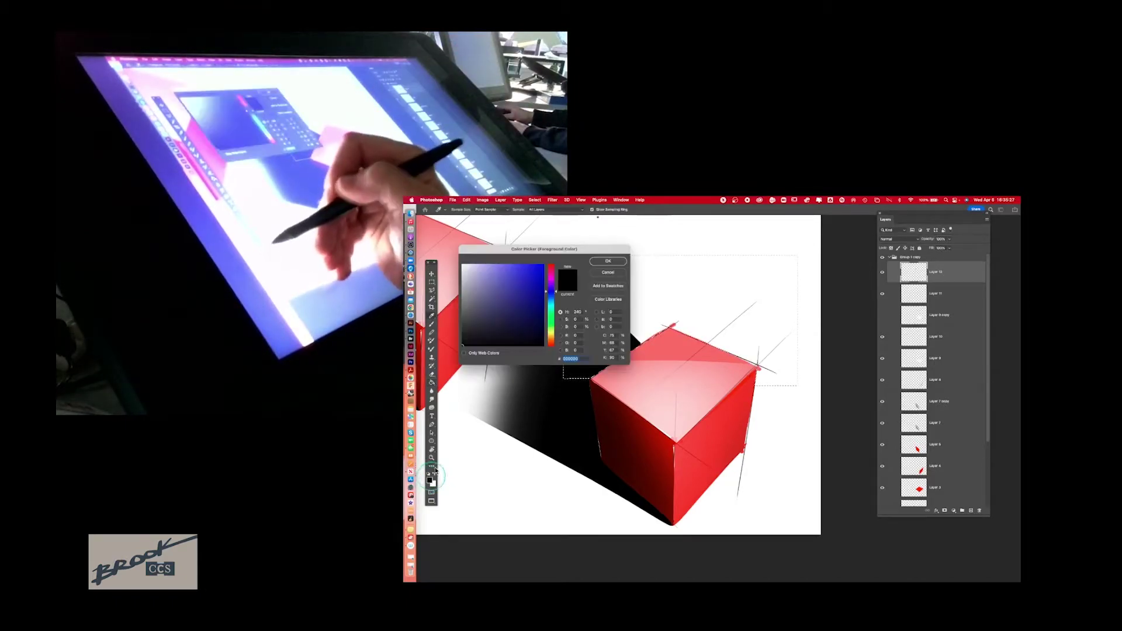
{"action": "left_click", "coordinate": [597, 262]}
{"action": "left_click", "coordinate": [694, 290]}
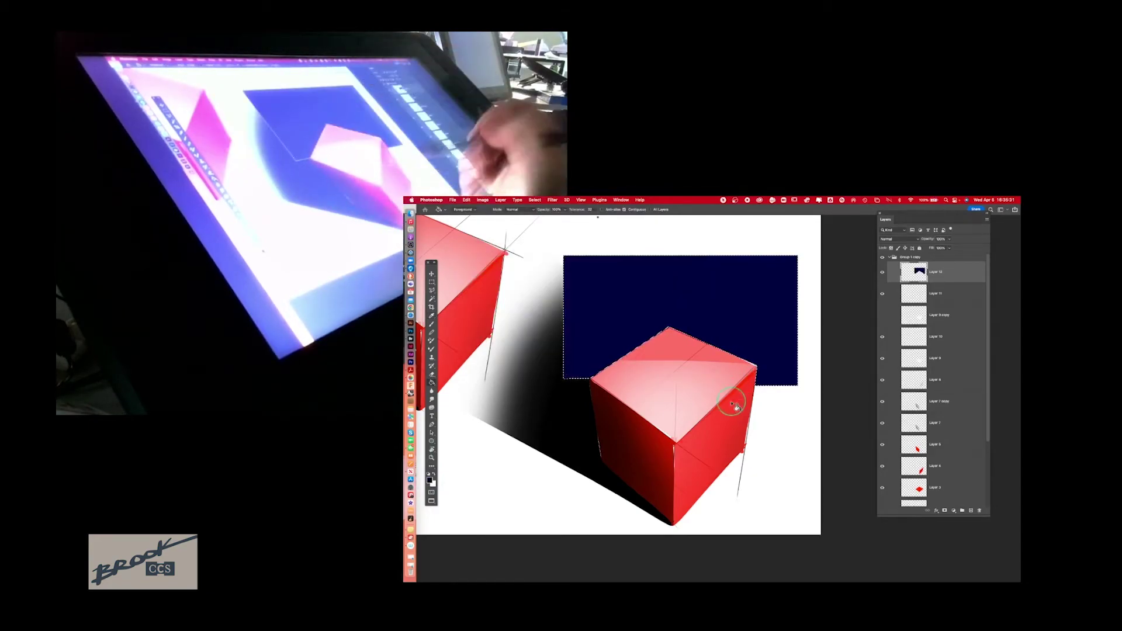
{"action": "key", "text": "ctrl+d"}
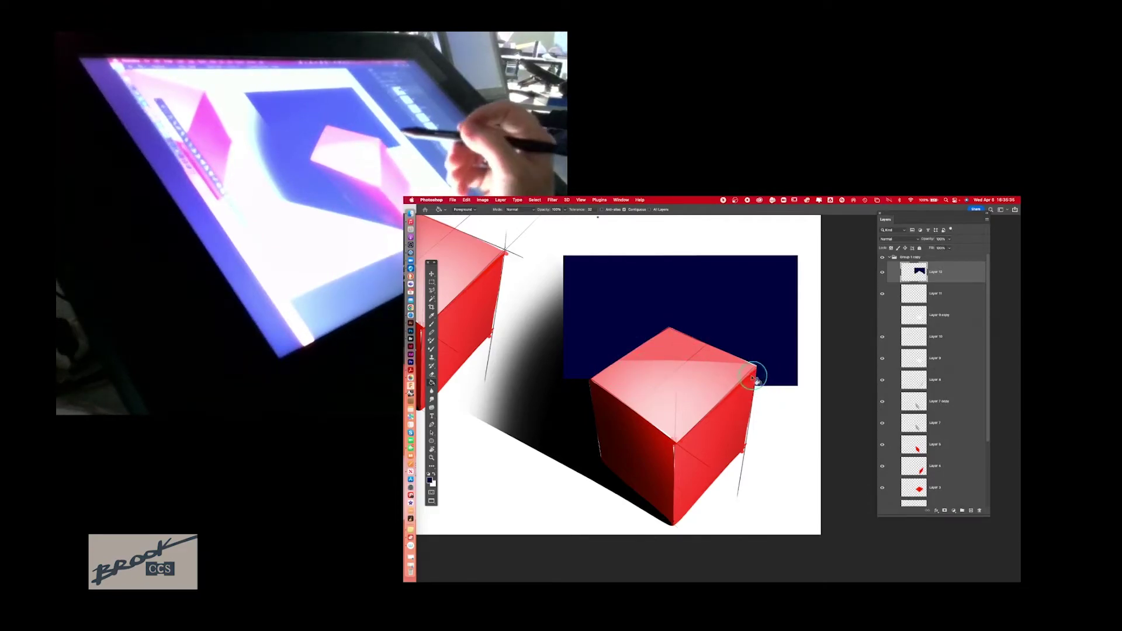
Step: Turn the navy backdrop light grey with a Hue/Saturation adjustment, using saturation -100 and lightness +64
{"action": "left_click", "coordinate": [483, 200]}
{"action": "mouse_move", "coordinate": [493, 218]}
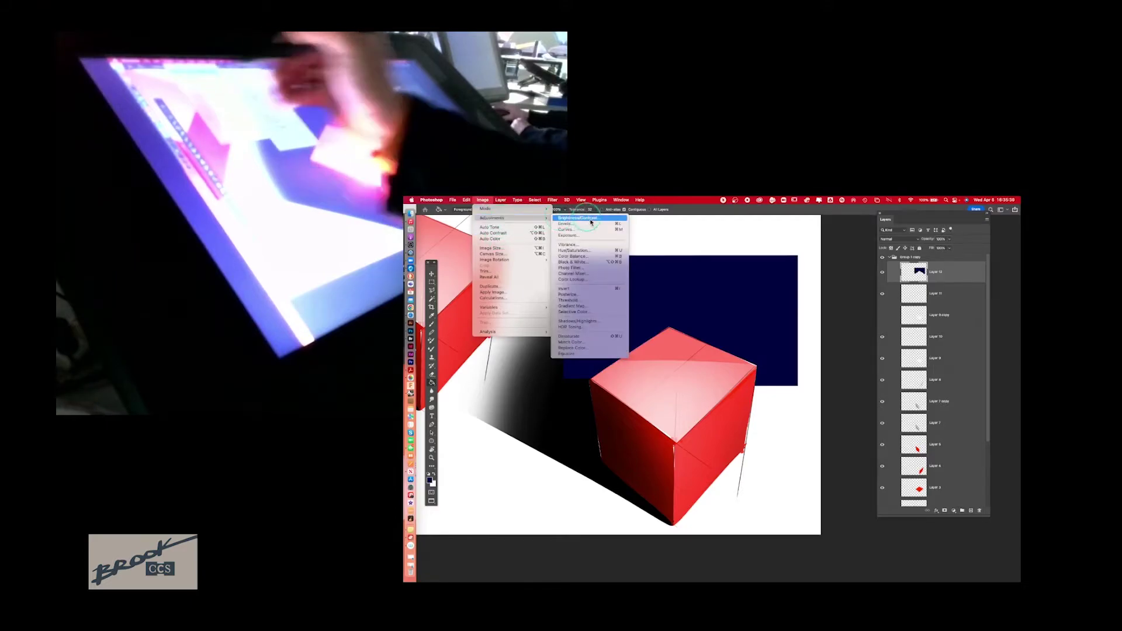
{"action": "left_click", "coordinate": [576, 250]}
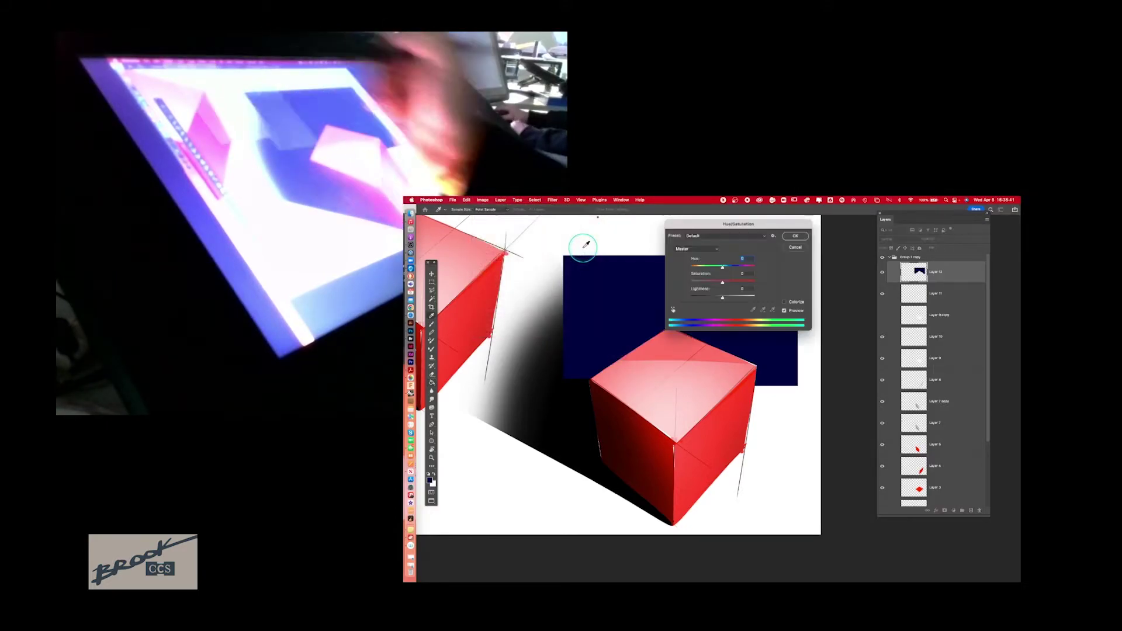
{"action": "left_click_drag", "start_coordinate": [741, 227], "coordinate": [850, 387]}
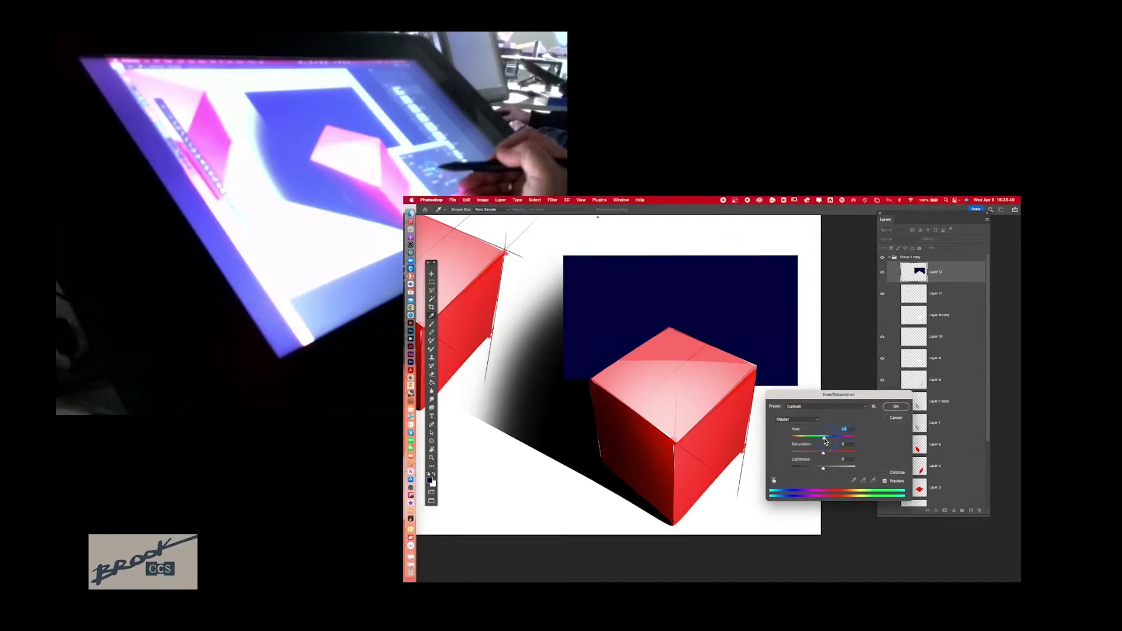
{"action": "left_click_drag", "start_coordinate": [826, 441], "coordinate": [840, 469]}
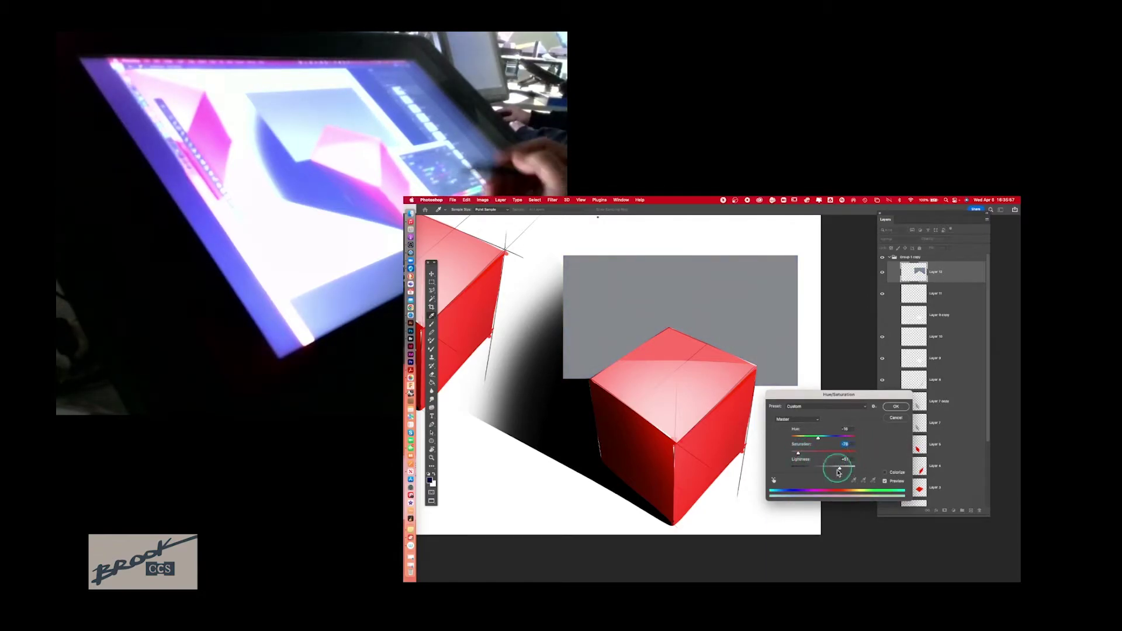
{"action": "left_click_drag", "start_coordinate": [840, 472], "coordinate": [791, 453]}
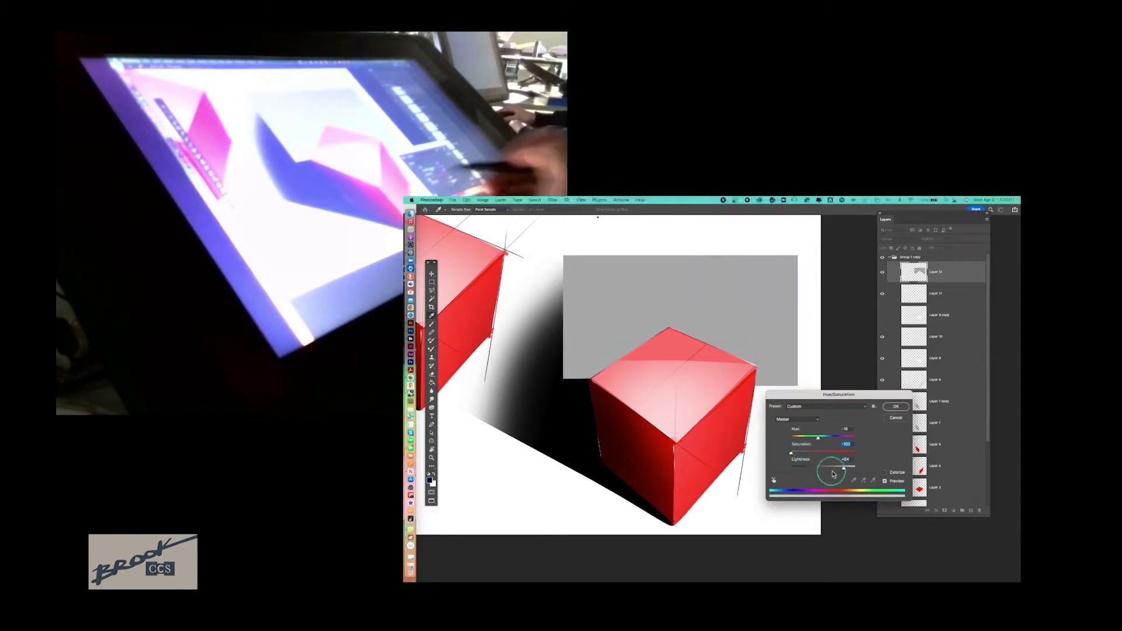
{"action": "left_click", "coordinate": [900, 407]}
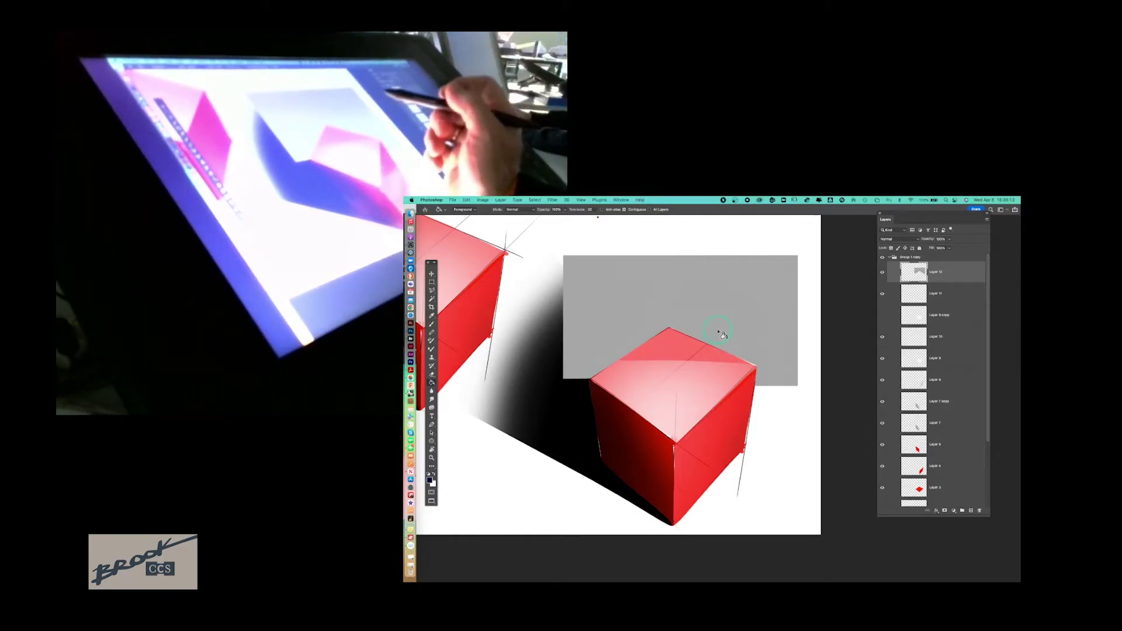
Step: Discard the backdrop and the added empty layers, and restore the second box's full top-face highlight on Layer 9
{"action": "left_click", "coordinate": [882, 273]}
{"action": "left_click", "coordinate": [882, 273]}
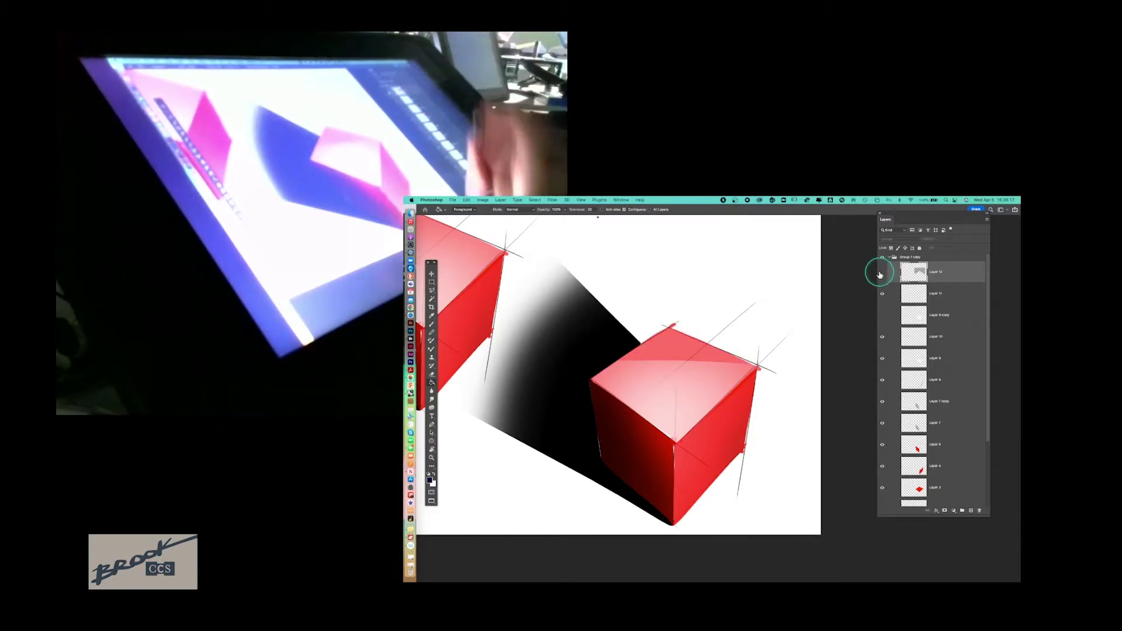
{"action": "left_click", "coordinate": [912, 304]}
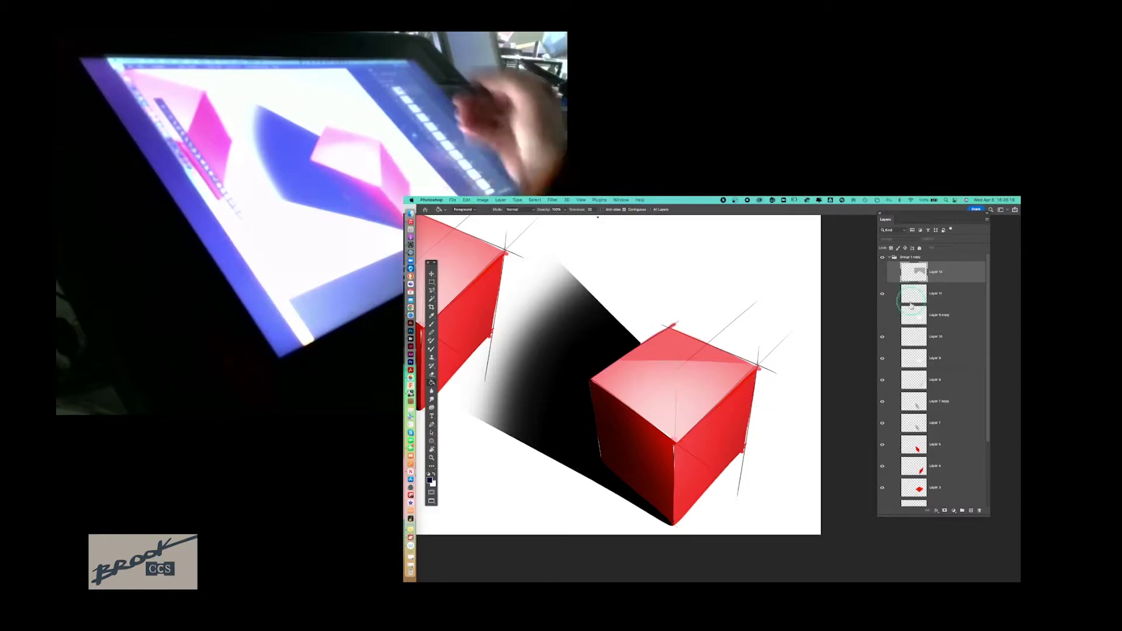
{"action": "key", "text": "super+z"}
{"action": "key", "text": "super+z"}
{"action": "key", "text": "super+z"}
{"action": "key", "text": "super+z"}
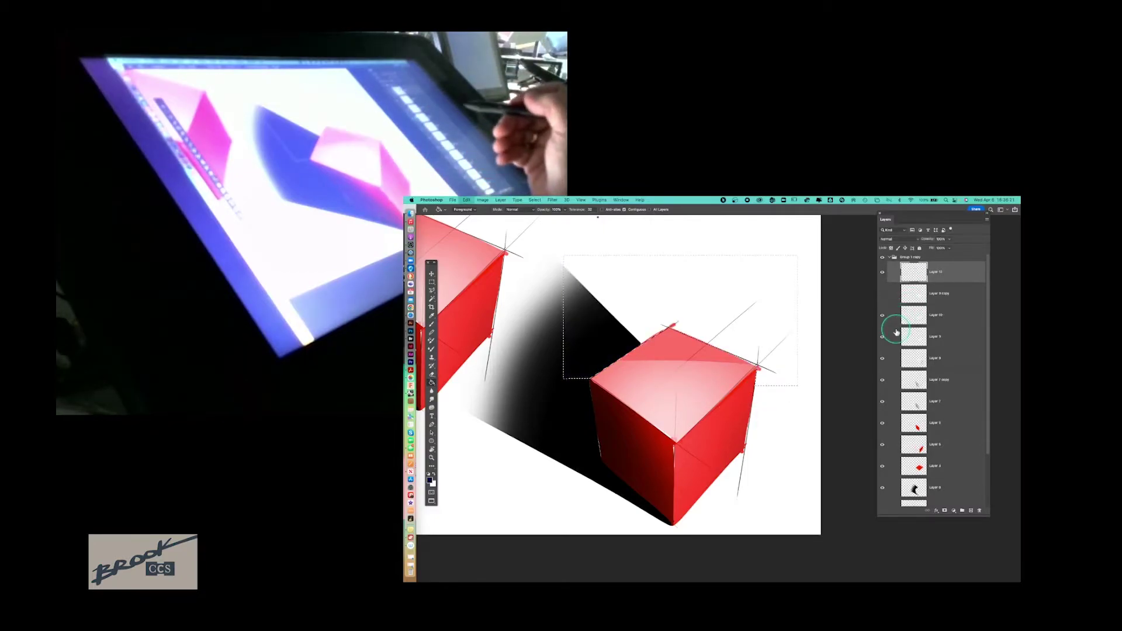
{"action": "key", "text": "Delete"}
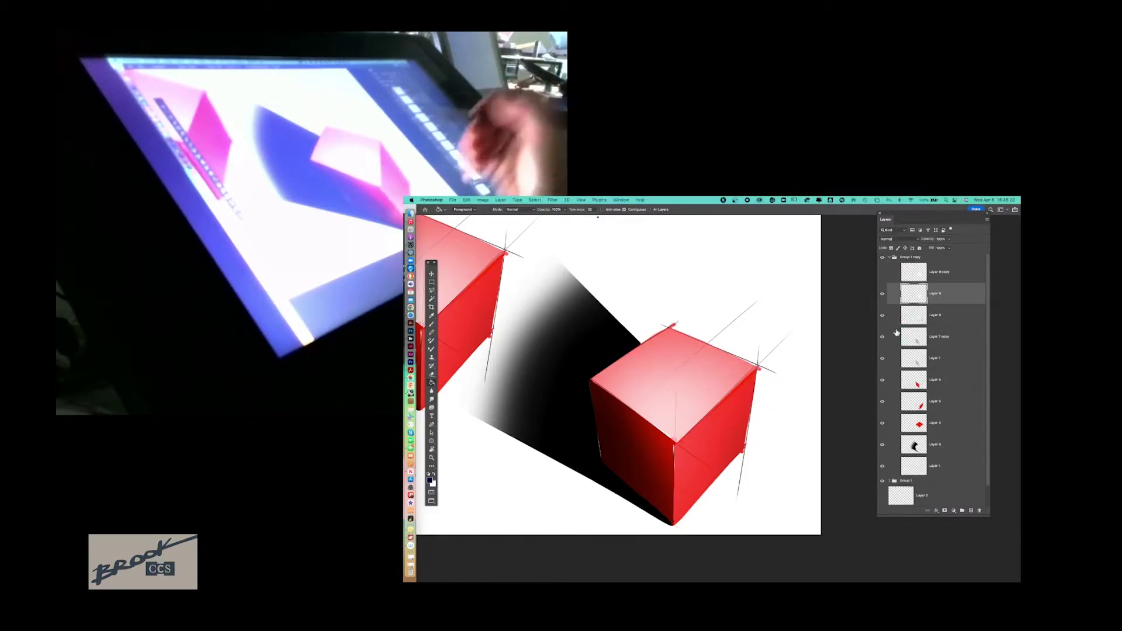
{"action": "left_click", "coordinate": [883, 294]}
{"action": "left_click", "coordinate": [883, 294]}
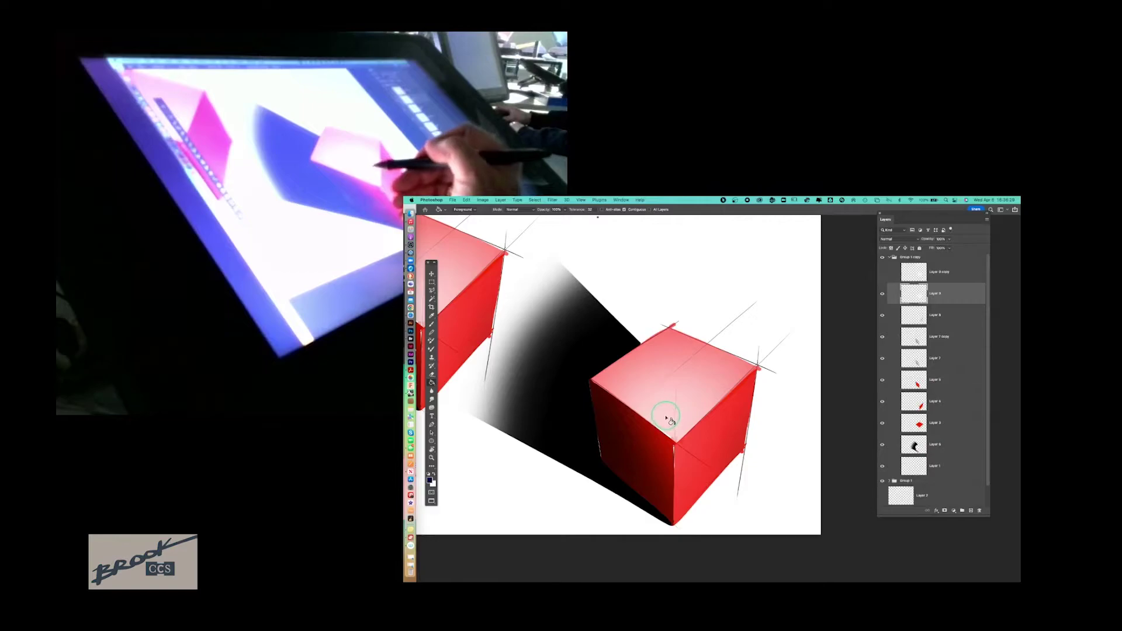
Step: Resize the Eraser and try erasing a curved band across the second box's top-face highlight, undoing the stroke
{"action": "key", "text": "e"}
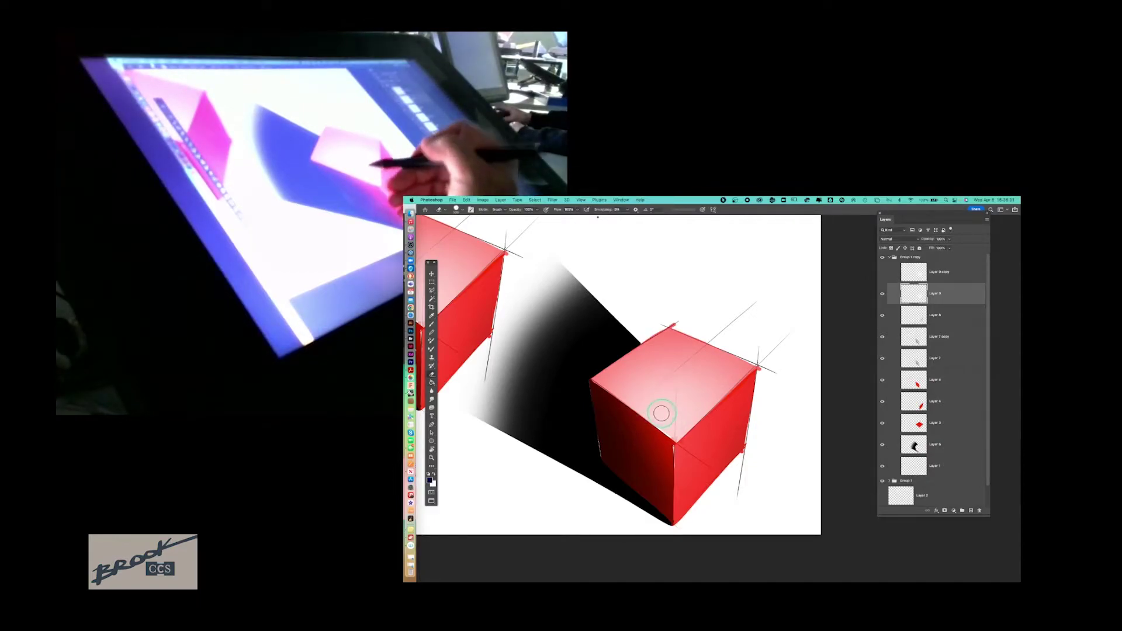
{"action": "key", "text": "]"}
{"action": "key", "text": "]"}
{"action": "key", "text": "]"}
{"action": "key", "text": "]"}
{"action": "key", "text": "]"}
{"action": "key", "text": "]"}
{"action": "key", "text": "]"}
{"action": "key", "text": "]"}
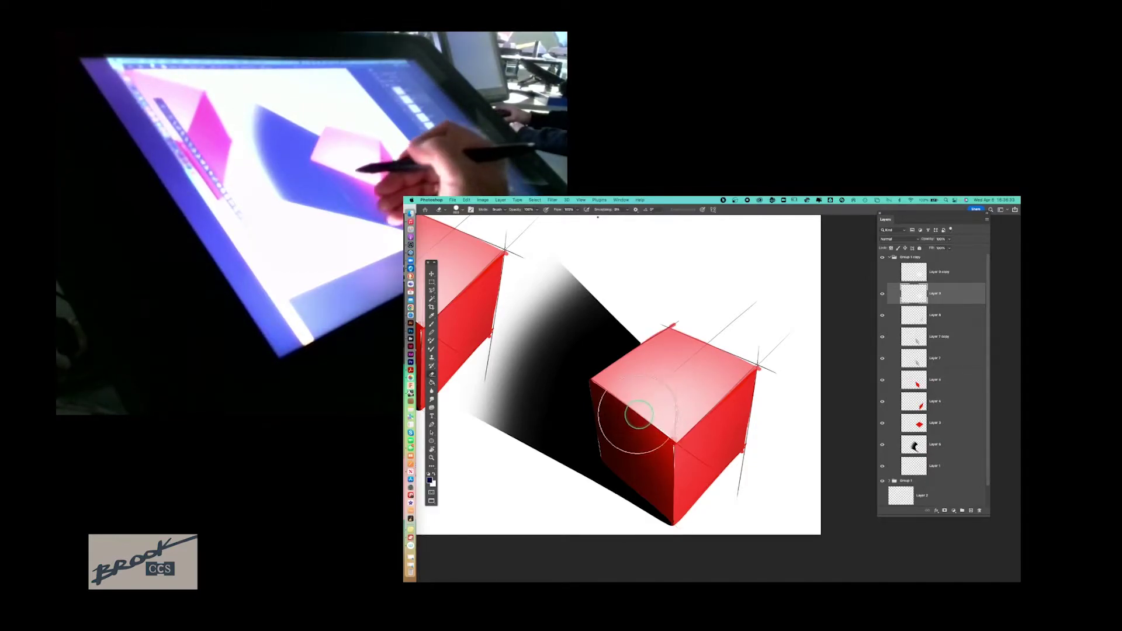
{"action": "key", "text": "bracketleft"}
{"action": "key", "text": "bracketleft"}
{"action": "key", "text": "bracketleft"}
{"action": "key", "text": "bracketleft"}
{"action": "key", "text": "bracketleft"}
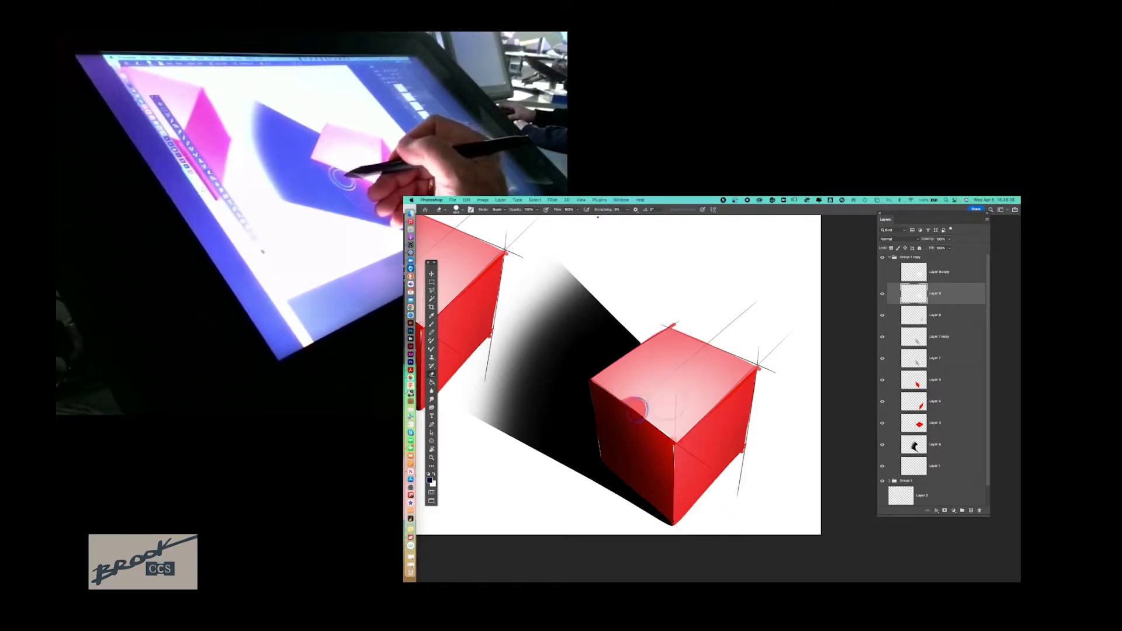
{"action": "left_click_drag", "start_coordinate": [636, 408], "coordinate": [751, 379]}
{"action": "key", "text": "bracketright"}
{"action": "key", "text": "bracketright"}
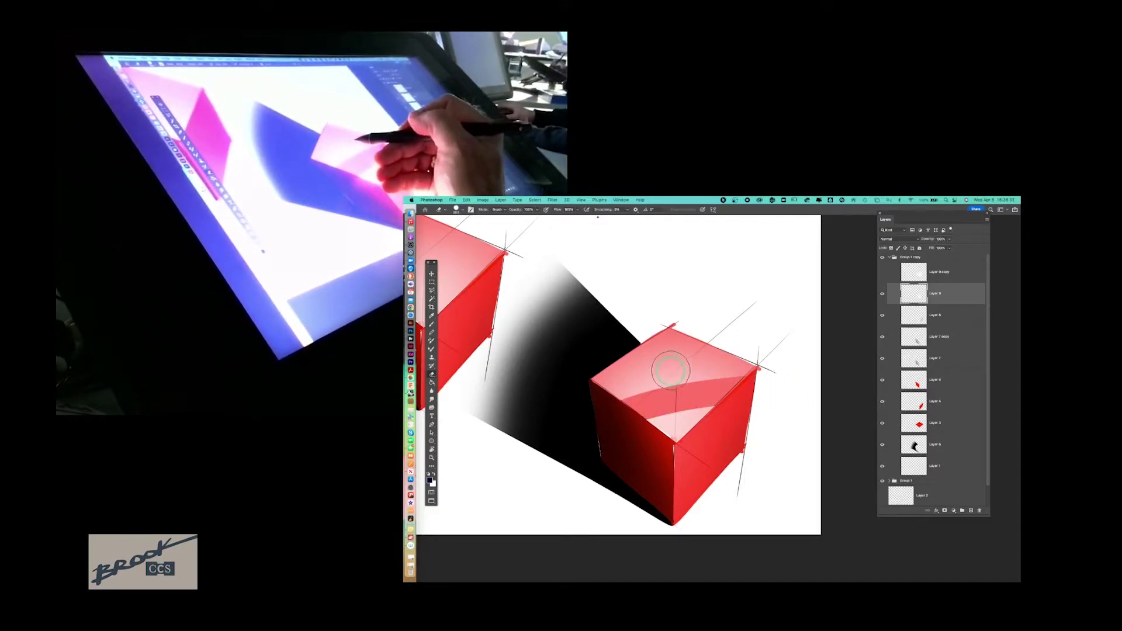
{"action": "key", "text": "super+z"}
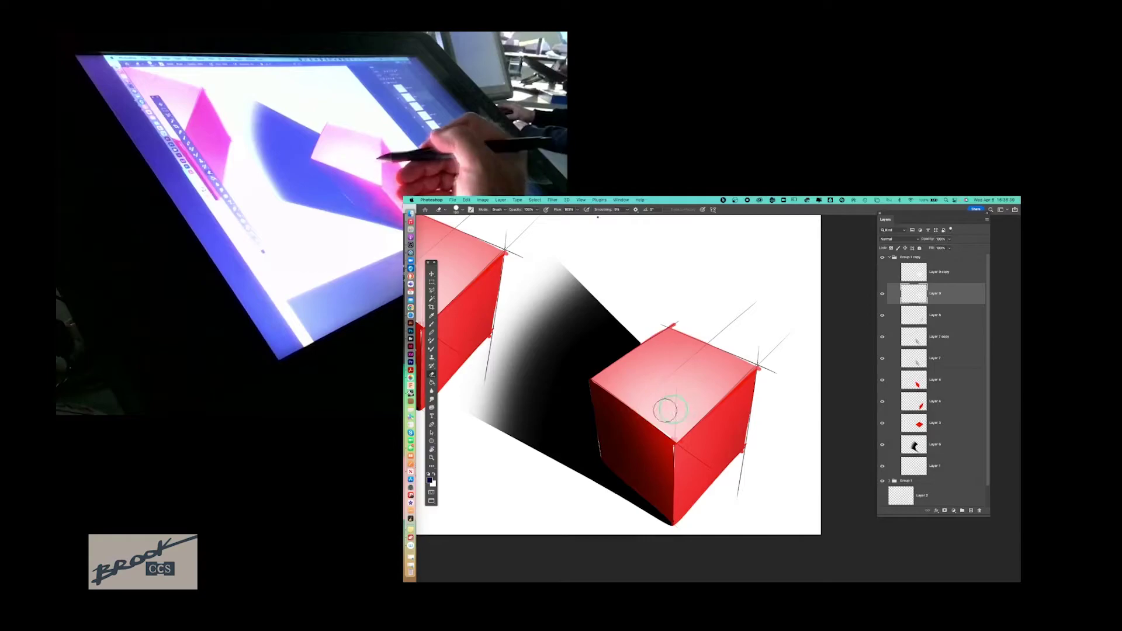
Step: Erase two straight diagonal bands from the second box's top-face highlight, a wider one near the front and one near the back
{"action": "left_click_drag", "start_coordinate": [611, 418], "coordinate": [797, 373]}
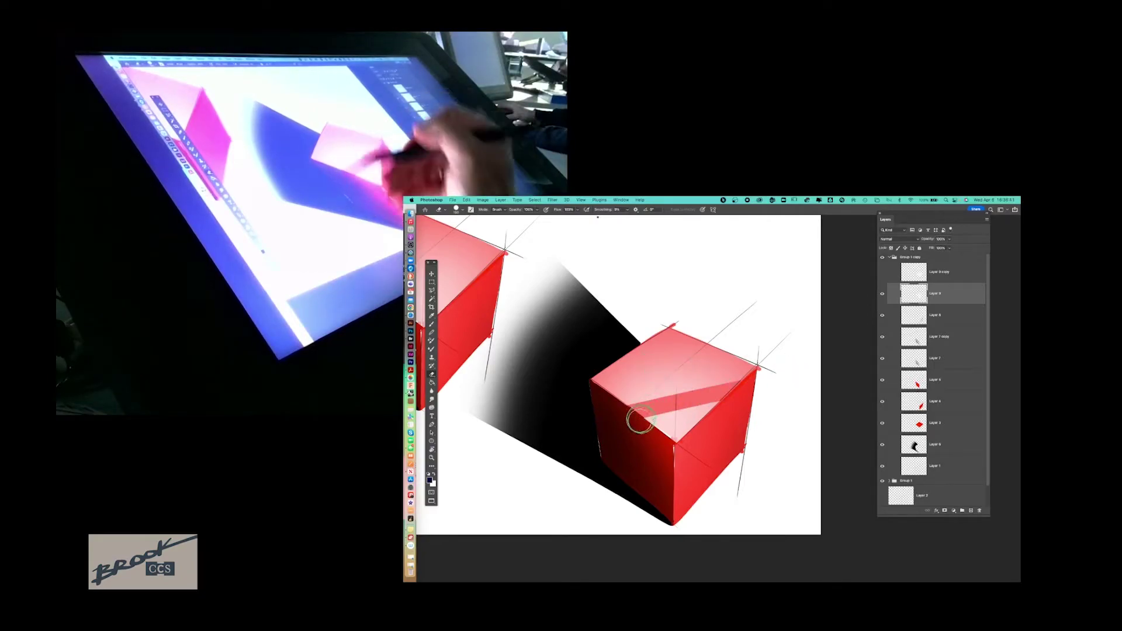
{"action": "left_click_drag", "start_coordinate": [636, 420], "coordinate": [774, 390]}
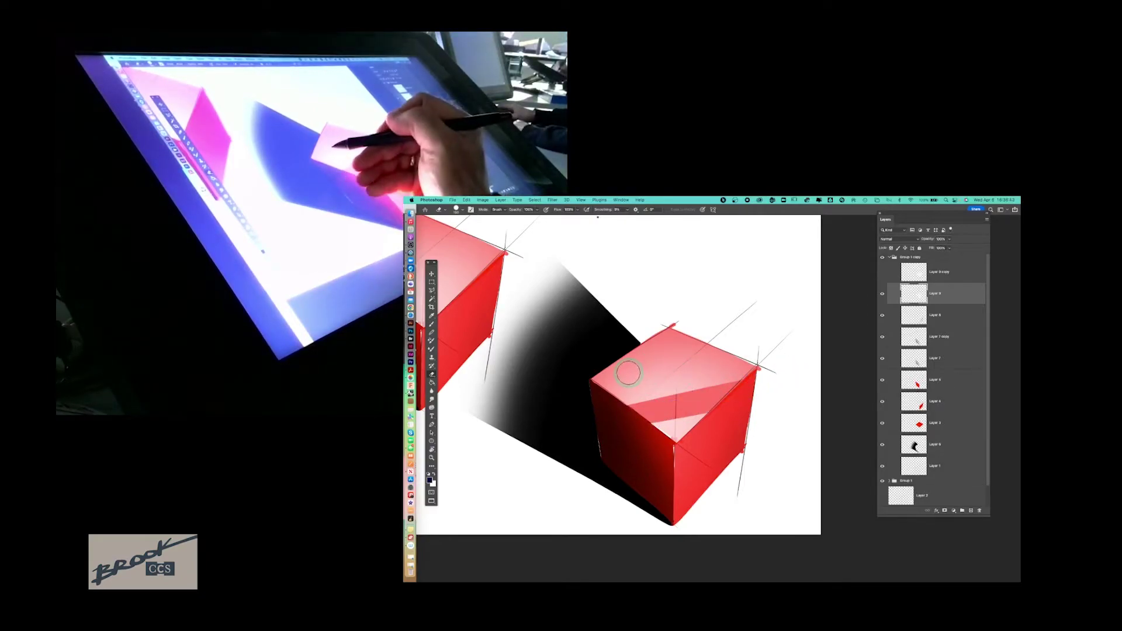
{"action": "left_click_drag", "start_coordinate": [596, 383], "coordinate": [759, 333]}
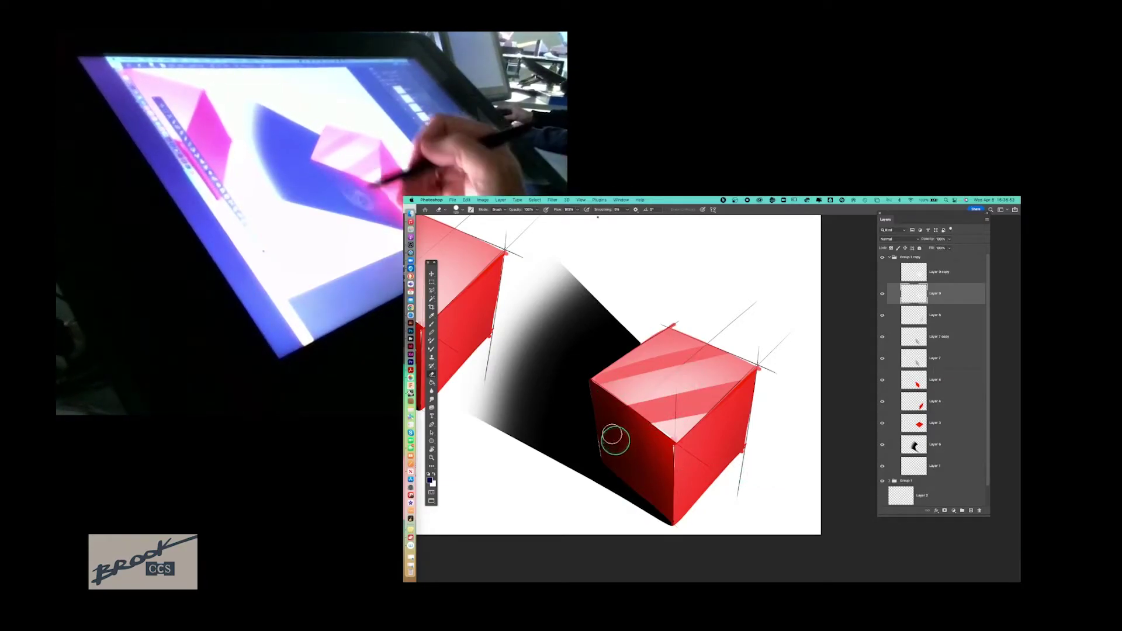
Step: Check what Layer 7 copy contributes to the second box's left-face shading and delete that layer
{"action": "left_click", "coordinate": [432, 274]}
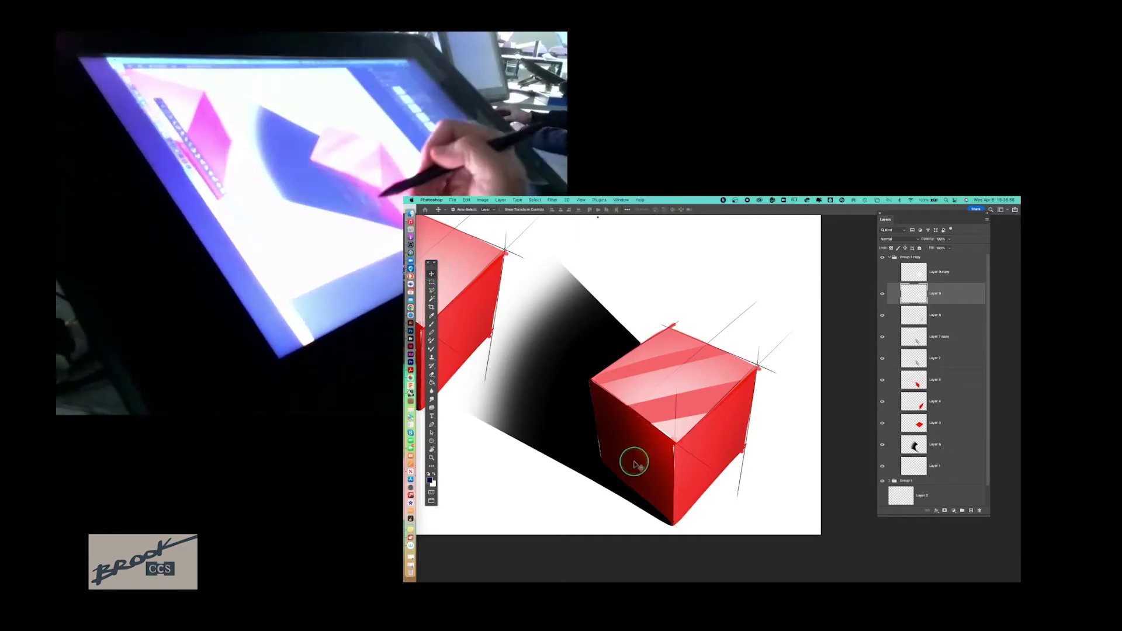
{"action": "left_click", "coordinate": [935, 337]}
{"action": "left_click", "coordinate": [884, 336]}
{"action": "left_click", "coordinate": [882, 337]}
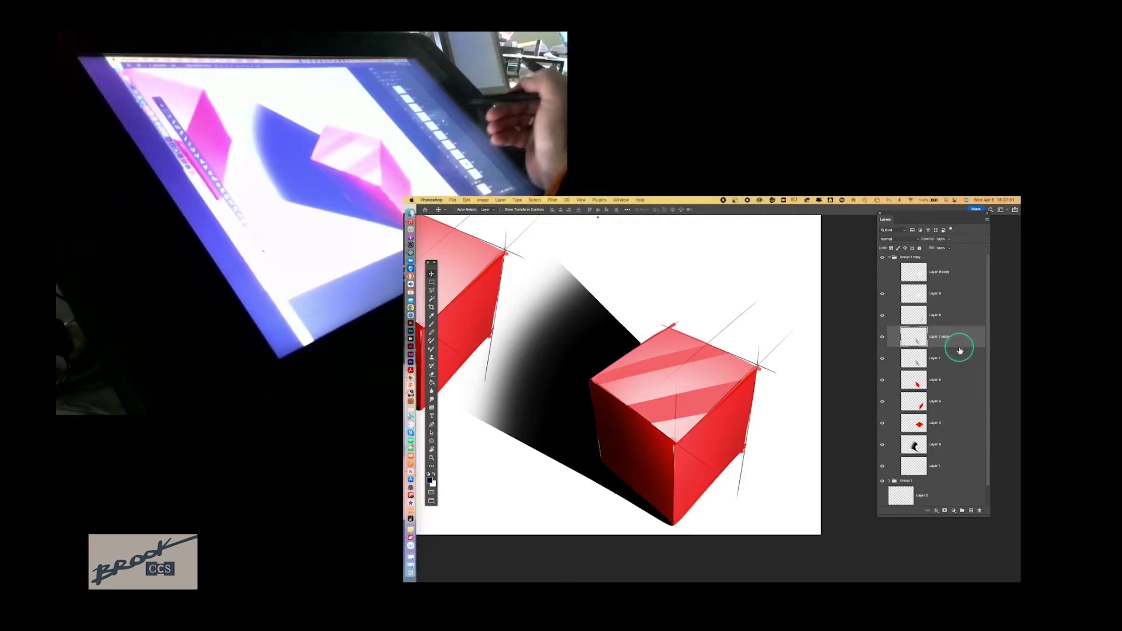
{"action": "key", "text": "Delete"}
Step: Duplicate Layer 7, hide the duplicate as a backup, and make the original Layer 7 active
{"action": "left_click", "coordinate": [881, 338]}
{"action": "left_click", "coordinate": [882, 339]}
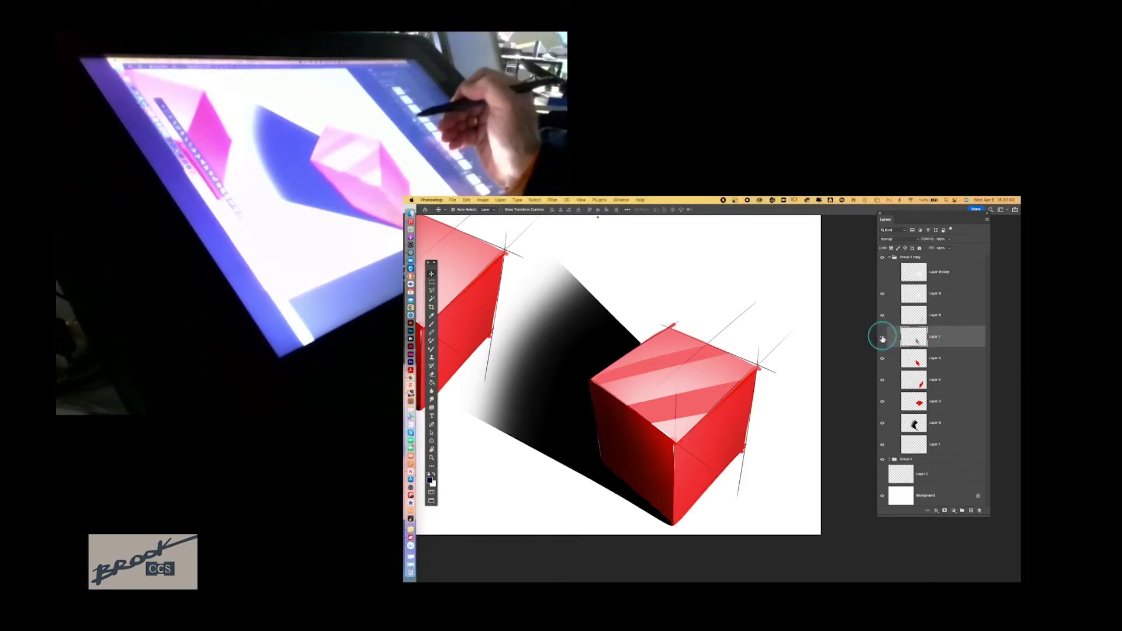
{"action": "left_click_drag", "start_coordinate": [965, 339], "coordinate": [971, 511]}
{"action": "left_click", "coordinate": [883, 336]}
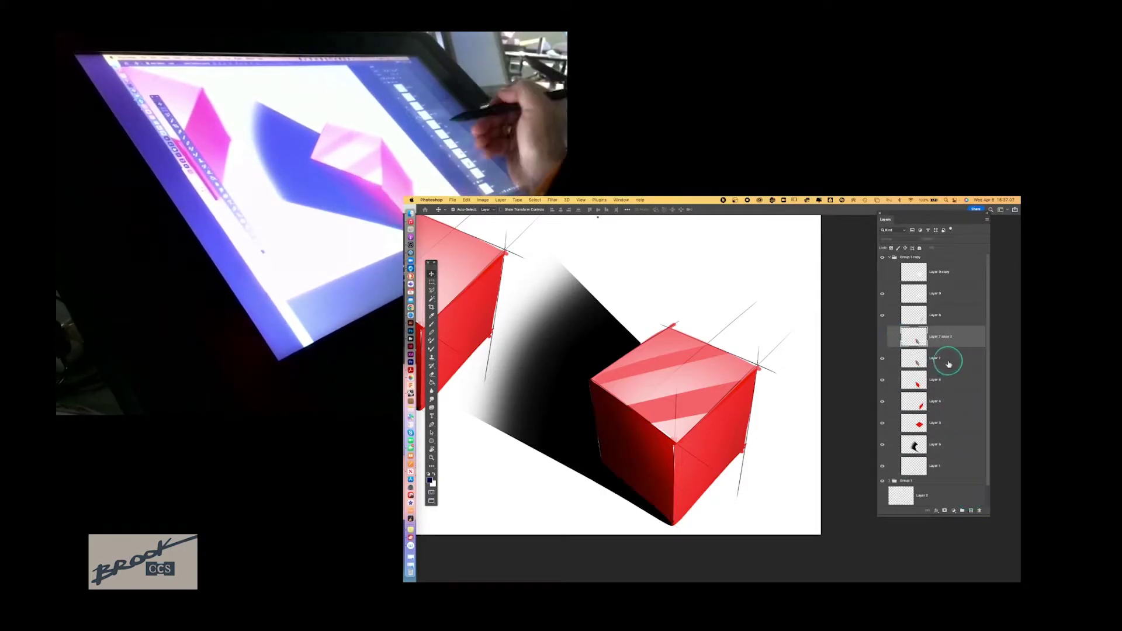
{"action": "left_click", "coordinate": [948, 363]}
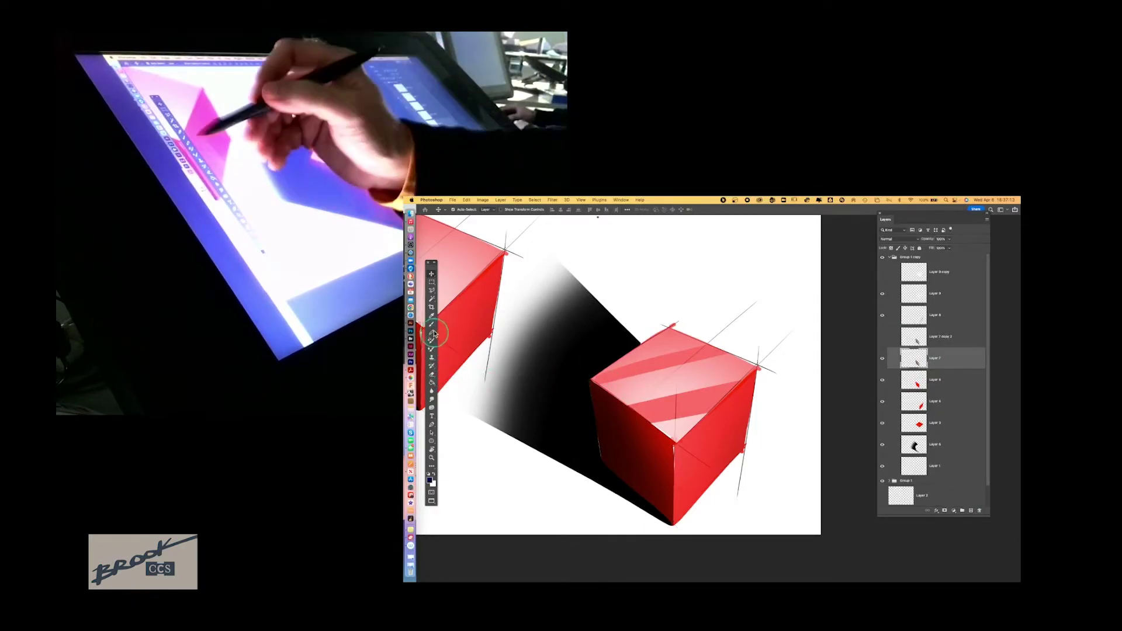
Step: Try erasing a diagonal band through the shading on the second box's left face, and undo it
{"action": "left_click", "coordinate": [432, 385]}
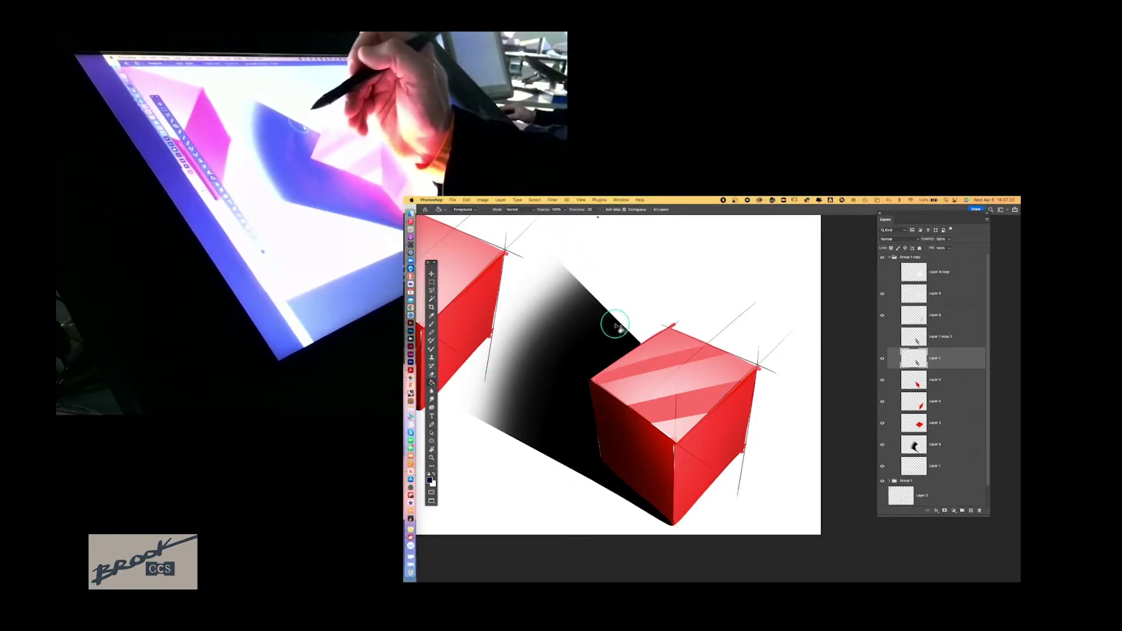
{"action": "key", "text": "e"}
{"action": "left_click_drag", "start_coordinate": [604, 379], "coordinate": [680, 528]}
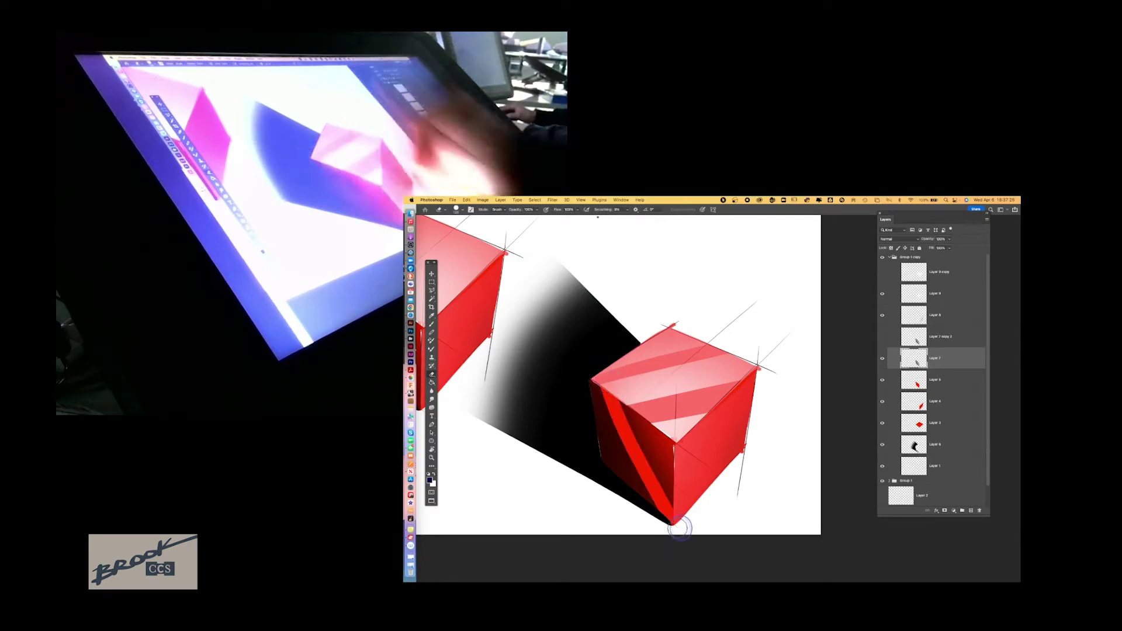
{"action": "key", "text": "super+z"}
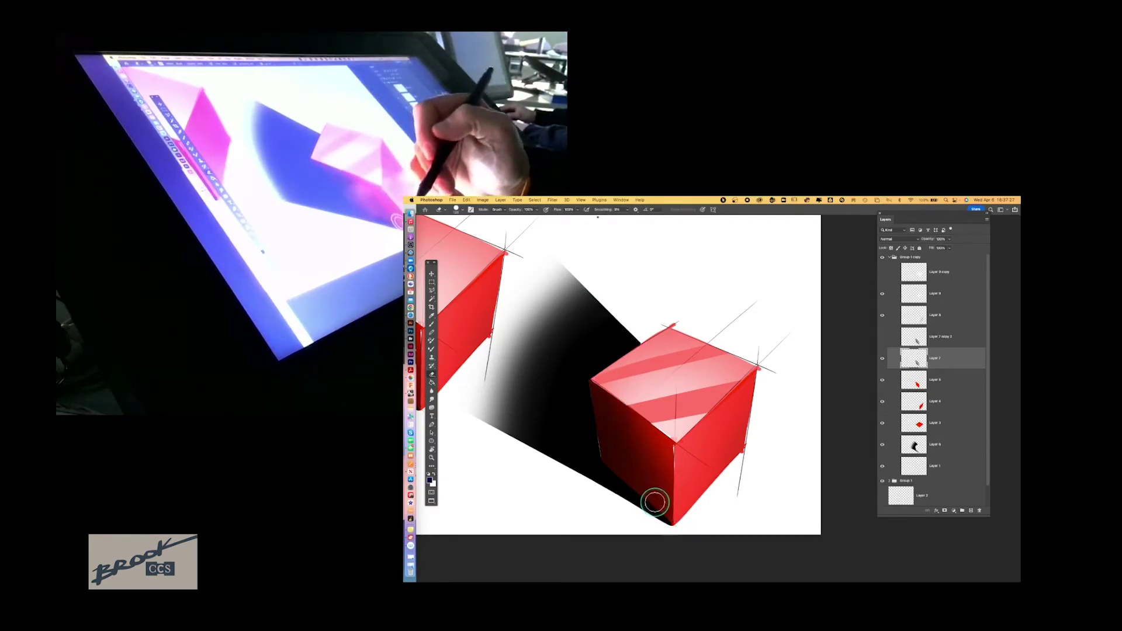
Step: Try erasing a wedge of shading beside the front edge on the second box's left face, and undo the strokes
{"action": "key", "text": "bracketright"}
{"action": "key", "text": "bracketright"}
{"action": "left_click_drag", "start_coordinate": [615, 417], "coordinate": [662, 520]}
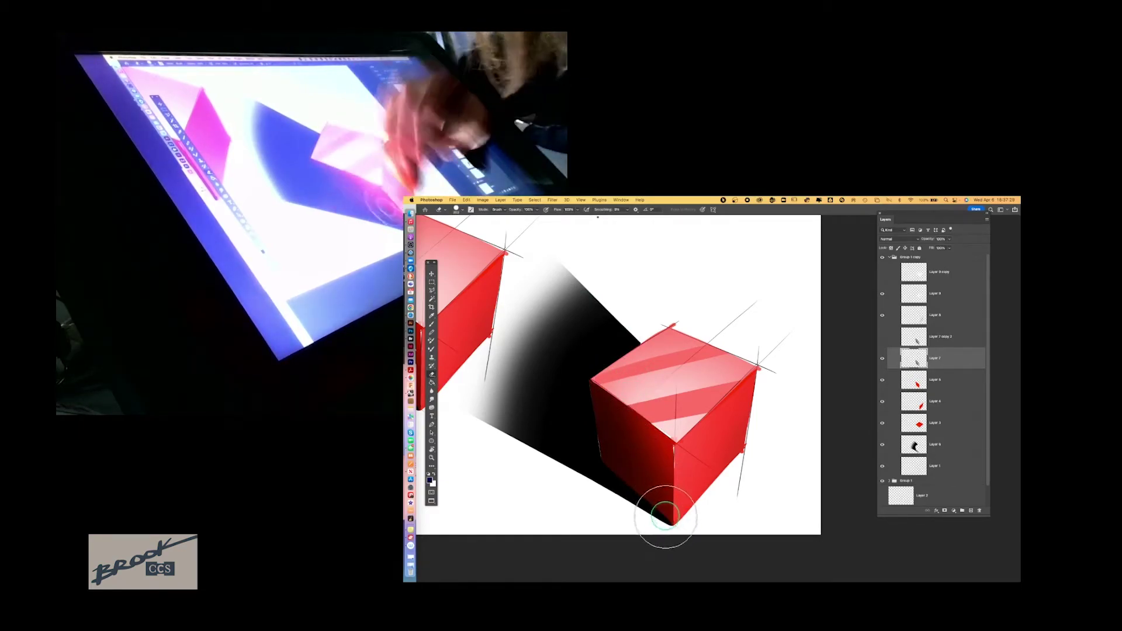
{"action": "key", "text": "bracketright"}
{"action": "key", "text": "bracketright"}
{"action": "key", "text": "bracketright"}
{"action": "key", "text": "bracketright"}
{"action": "key", "text": "bracketleft"}
{"action": "key", "text": "bracketleft"}
{"action": "key", "text": "bracketleft"}
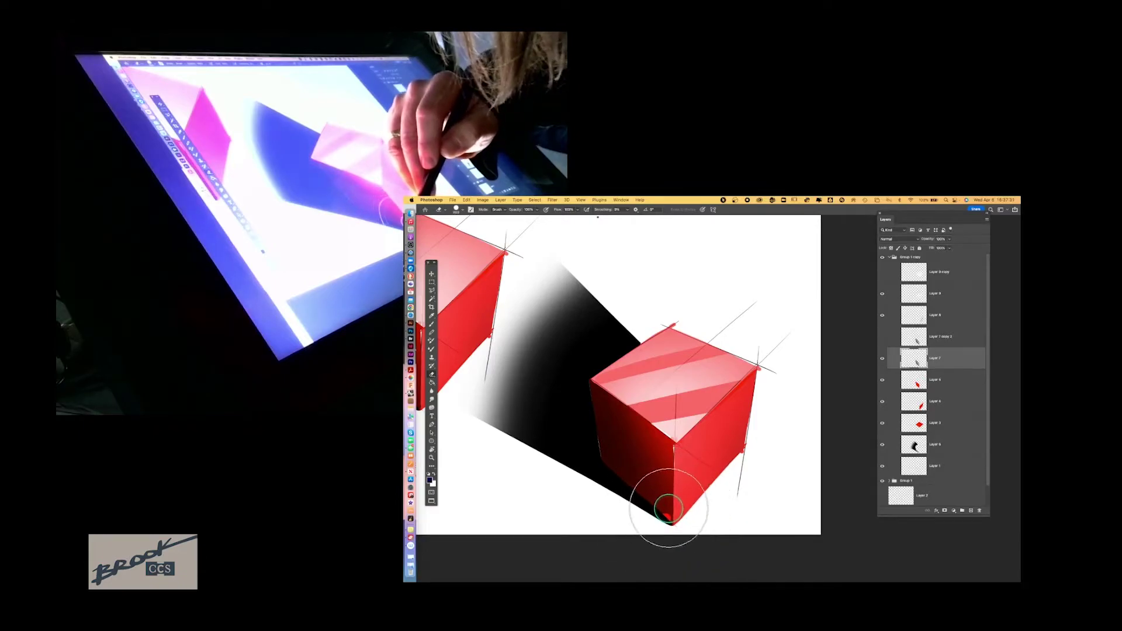
{"action": "left_click_drag", "start_coordinate": [669, 514], "coordinate": [630, 409]}
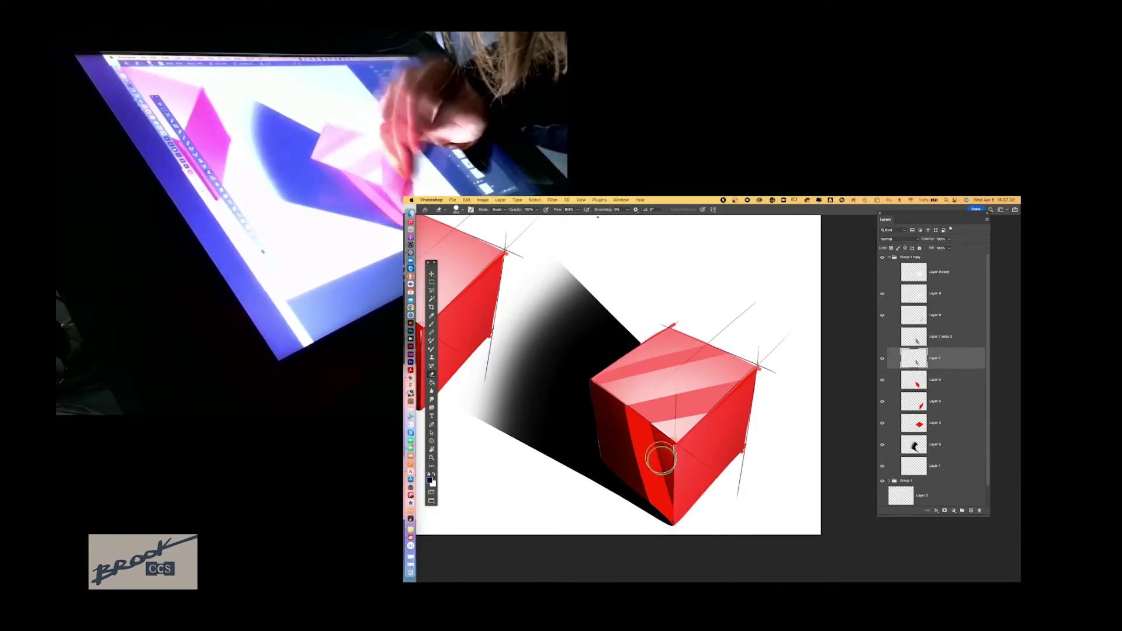
{"action": "left_click_drag", "start_coordinate": [672, 501], "coordinate": [651, 426]}
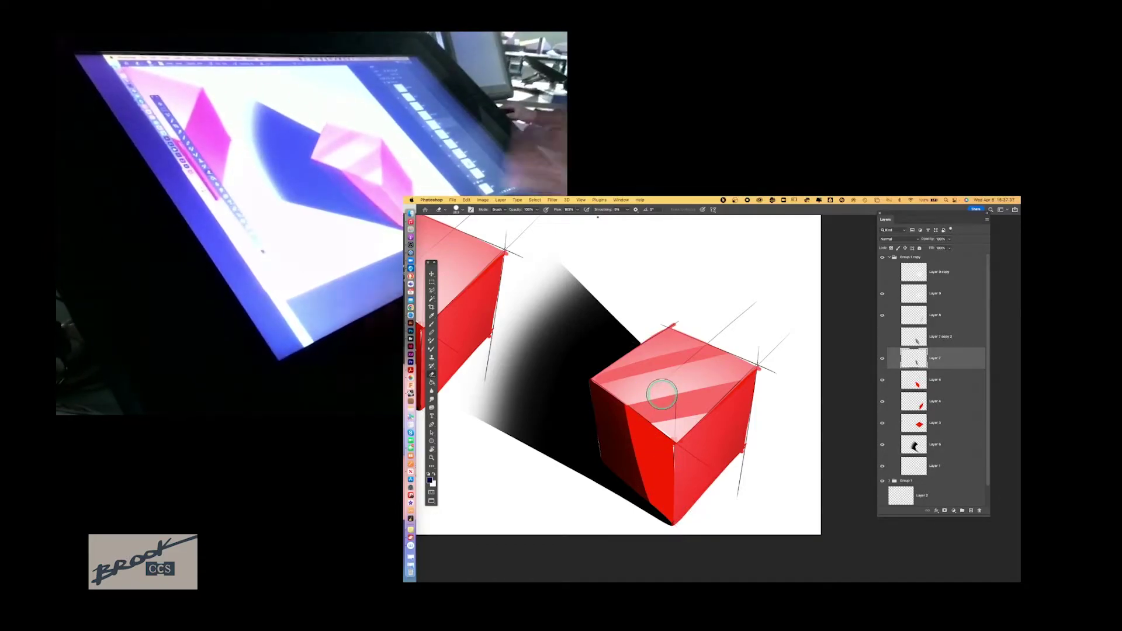
{"action": "key", "text": "super+z"}
{"action": "key", "text": "super+z"}
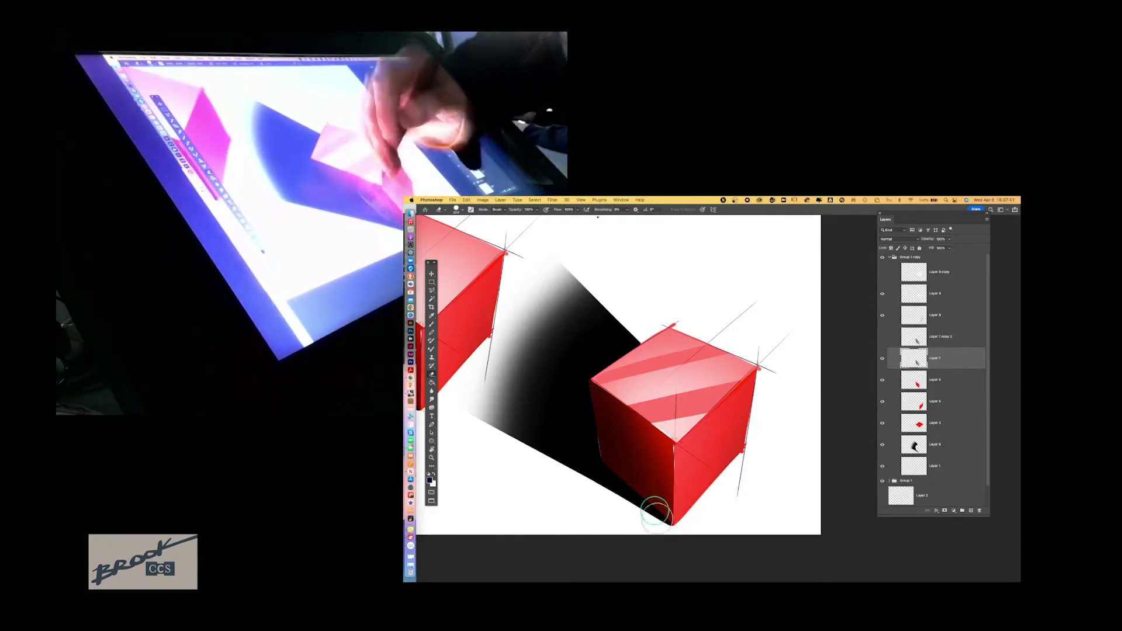
Step: Erase a wider wedge of shading beside the front edge of the second box's left face, and add two new layers above Layer 7
{"action": "mouse_move", "coordinate": [658, 521]}
{"action": "left_mouse_down"}
{"action": "mouse_move", "coordinate": [616, 341]}
{"action": "mouse_move", "coordinate": [691, 551]}
{"action": "mouse_move", "coordinate": [652, 424]}
{"action": "left_mouse_up"}
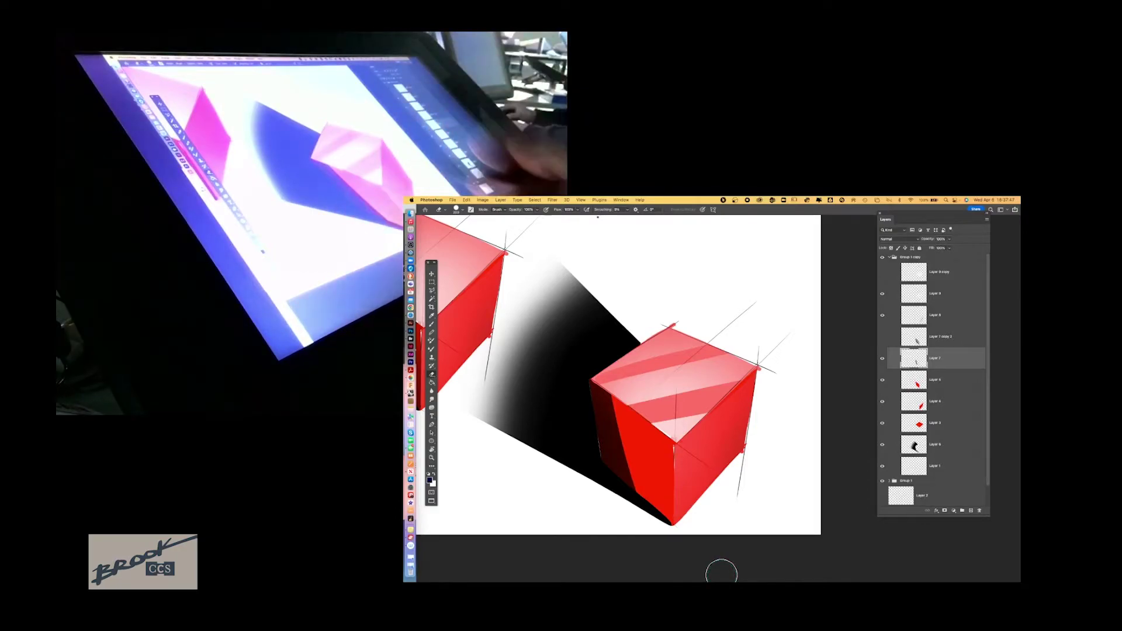
{"action": "double_click", "coordinate": [971, 512]}
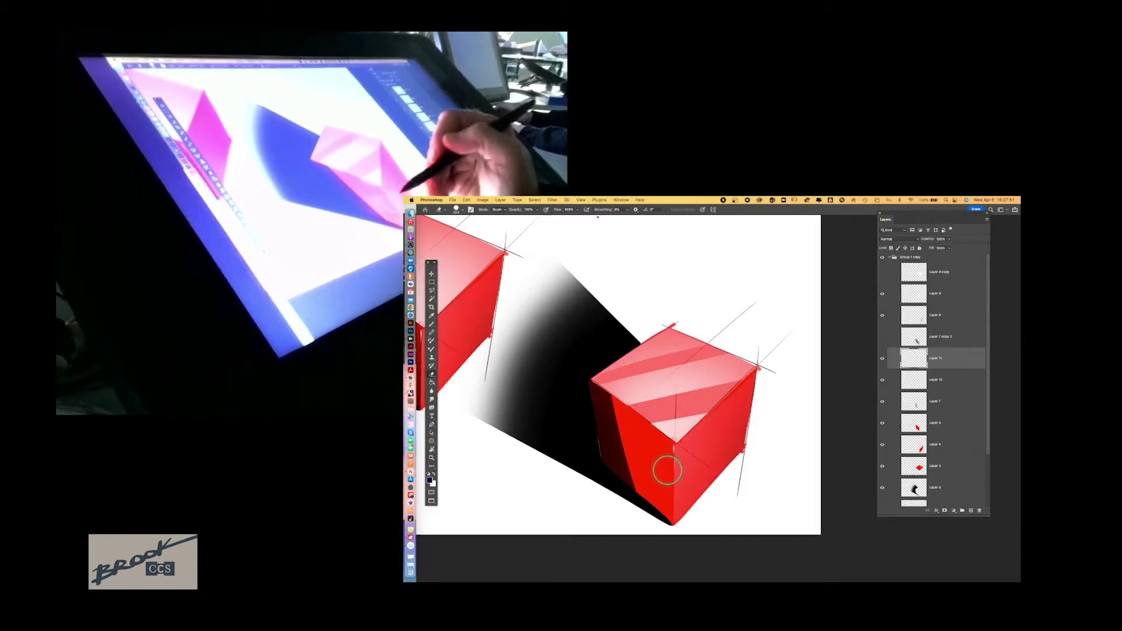
Step: Paint a soft white highlight on the second box's front top corner with the Soft Round Pressure Opacity and Flow brush
{"action": "key", "text": "bracketright"}
{"action": "key", "text": "bracketright"}
{"action": "key", "text": "bracketright"}
{"action": "key", "text": "bracketright"}
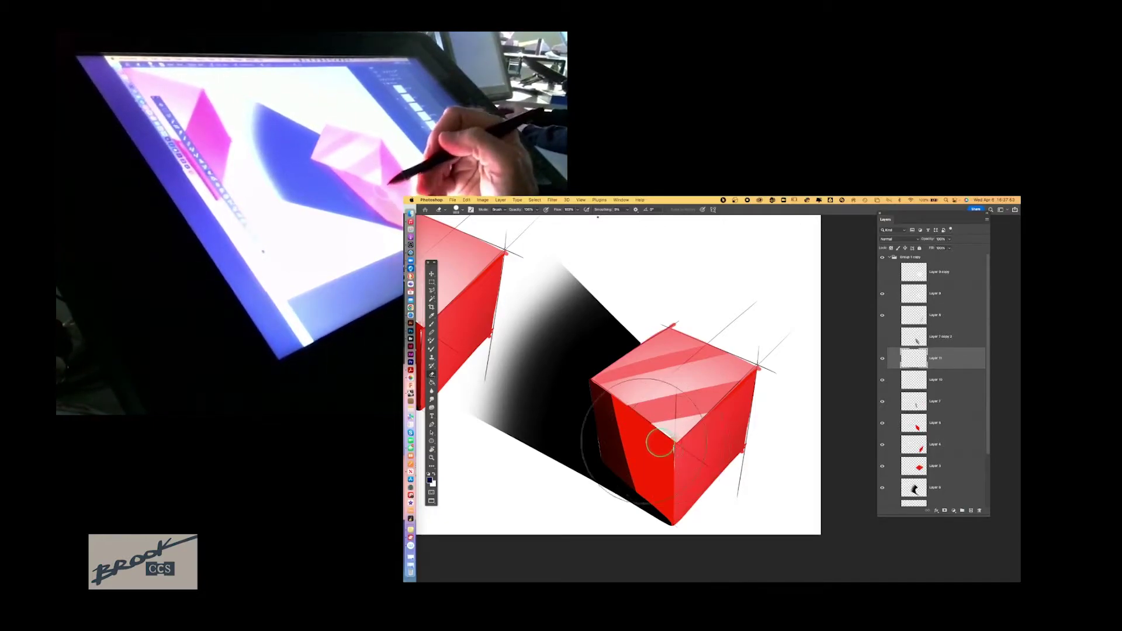
{"action": "left_click", "coordinate": [434, 474]}
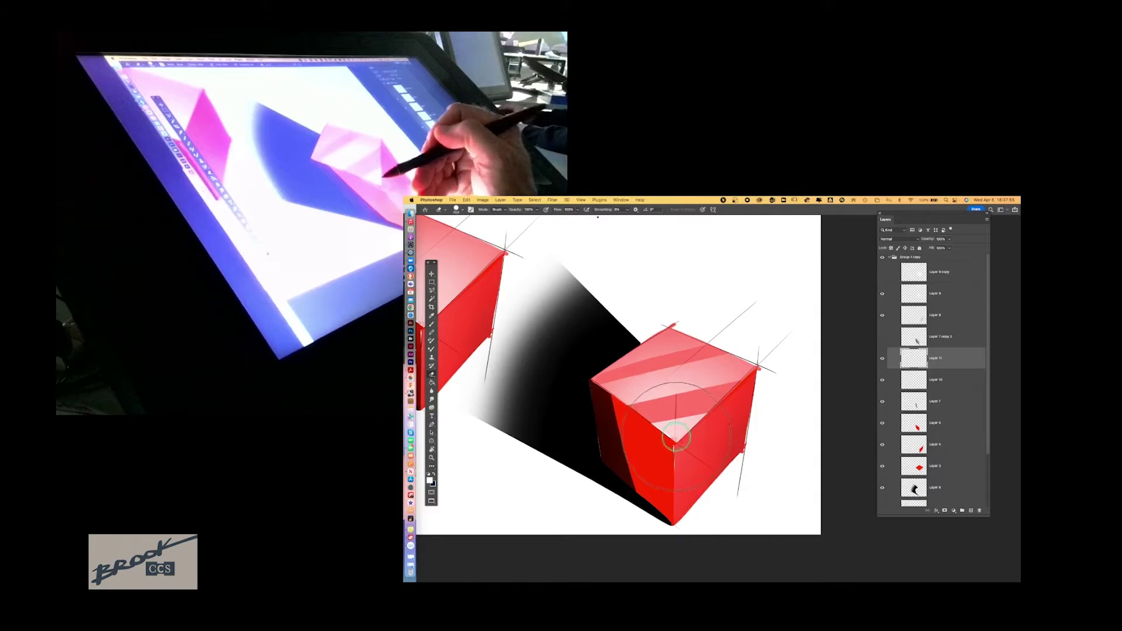
{"action": "left_click", "coordinate": [458, 209]}
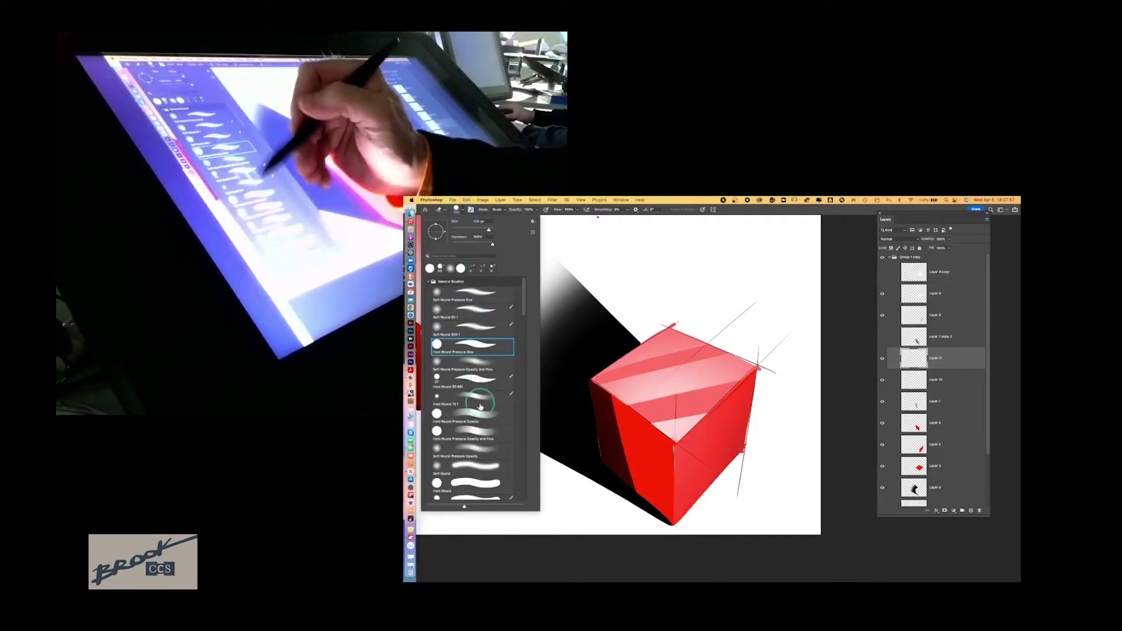
{"action": "double_click", "coordinate": [476, 363]}
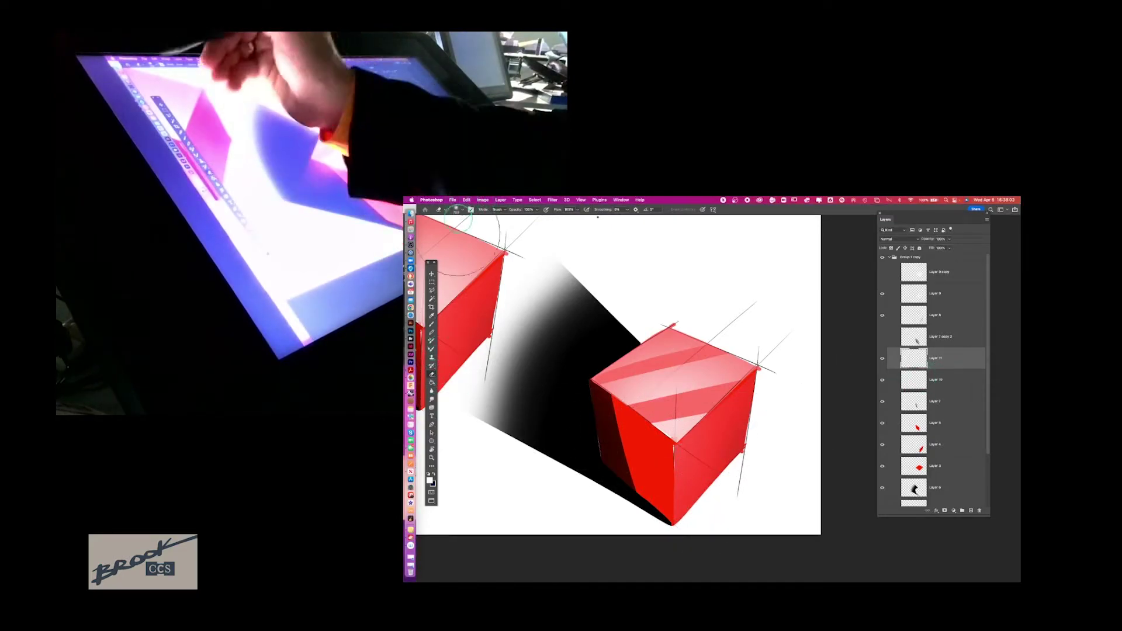
{"action": "left_click", "coordinate": [432, 324]}
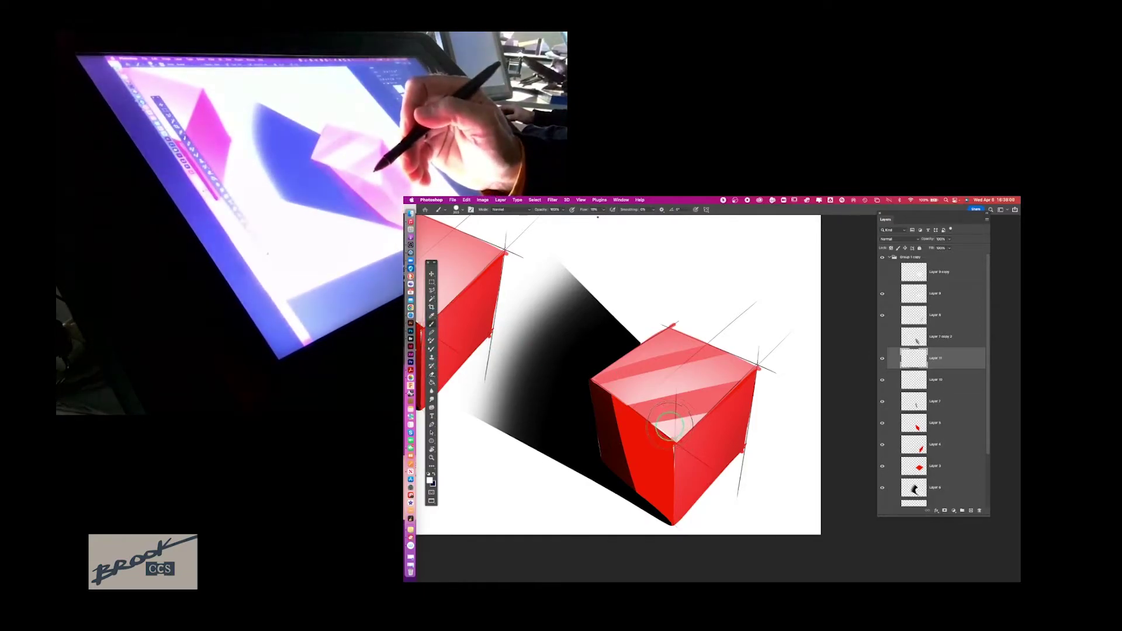
{"action": "left_click_drag", "start_coordinate": [672, 431], "coordinate": [677, 432]}
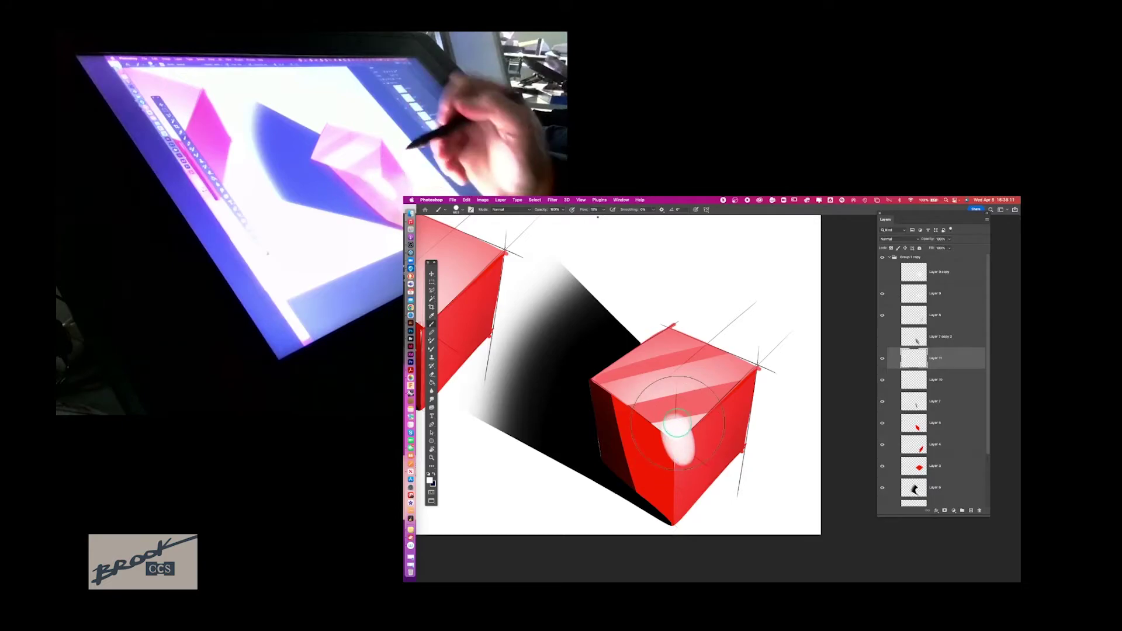
Step: Move the highlight layer down the stack, out of the second box's group to below Group 1
{"action": "scroll", "coordinate": [701, 424], "scroll_direction": "up", "scroll_amount": 10}
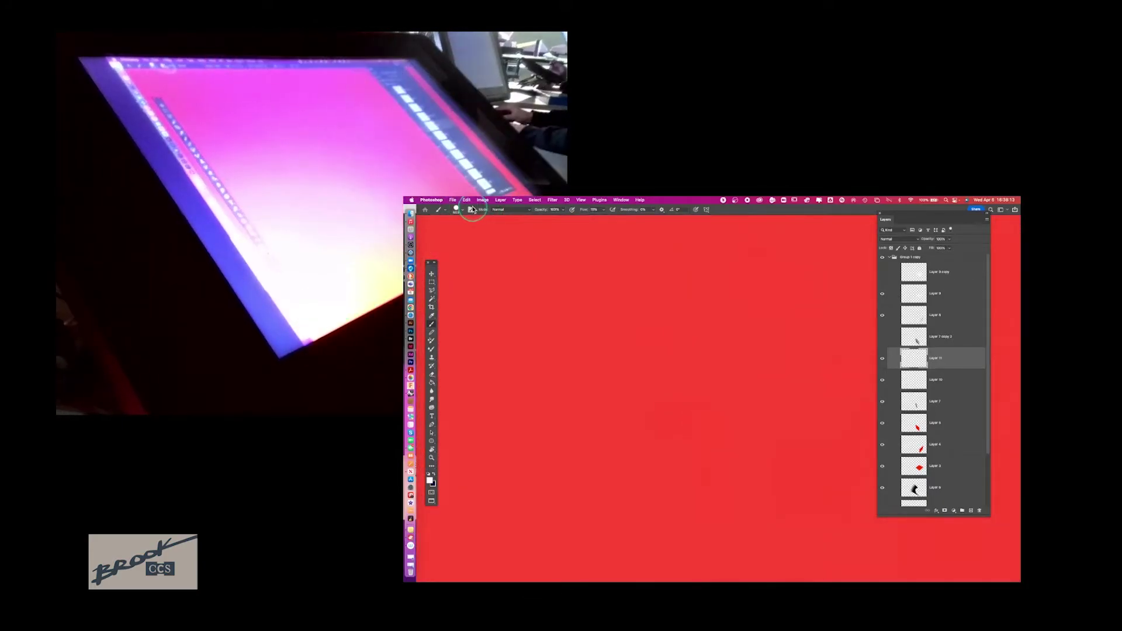
{"action": "key", "text": "super+]"}
{"action": "key", "text": "super+]"}
{"action": "key", "text": "super+]"}
{"action": "key", "text": "super+]"}
{"action": "key", "text": "super+["}
{"action": "key", "text": "super+["}
{"action": "key", "text": "super+["}
{"action": "key", "text": "super+["}
{"action": "key", "text": "super+["}
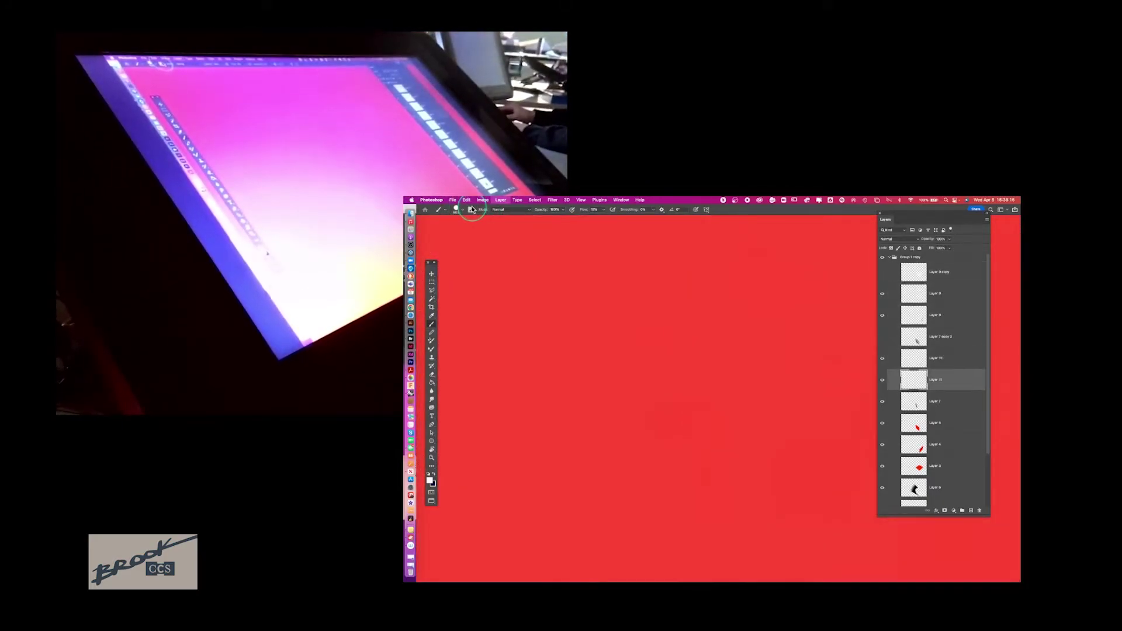
{"action": "key", "text": "super+bracketleft"}
{"action": "key", "text": "super+bracketleft"}
{"action": "key", "text": "super+bracketleft"}
{"action": "key", "text": "super+bracketleft"}
{"action": "key", "text": "super+bracketleft"}
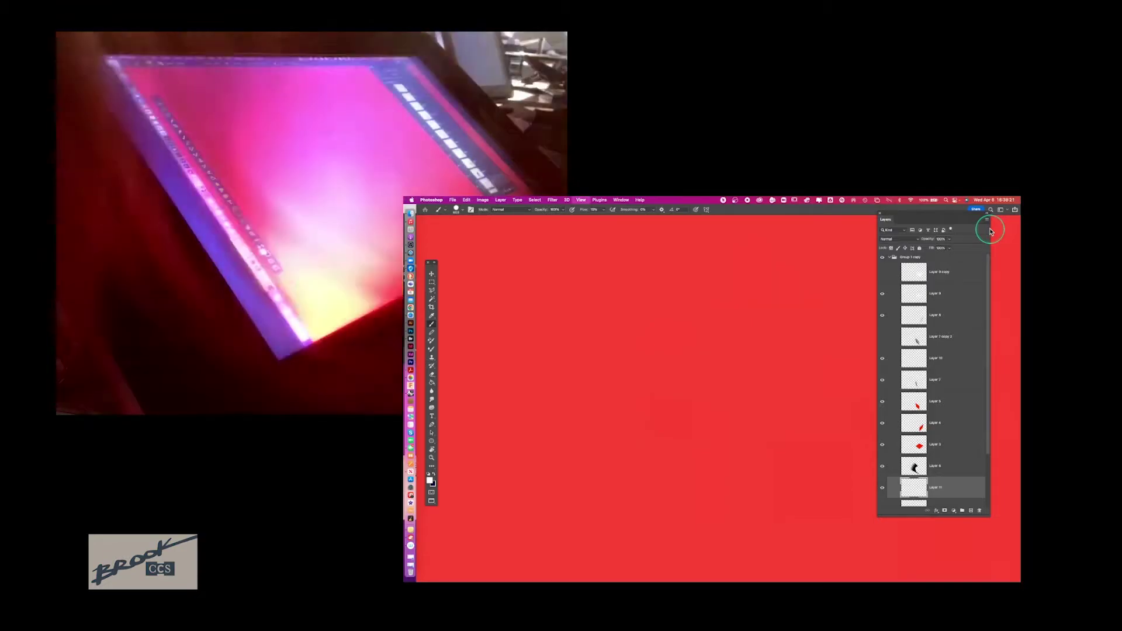
{"action": "key", "text": "super+bracketleft"}
{"action": "key", "text": "super+bracketleft"}
{"action": "key", "text": "super+bracketleft"}
{"action": "key", "text": "super+bracketleft"}
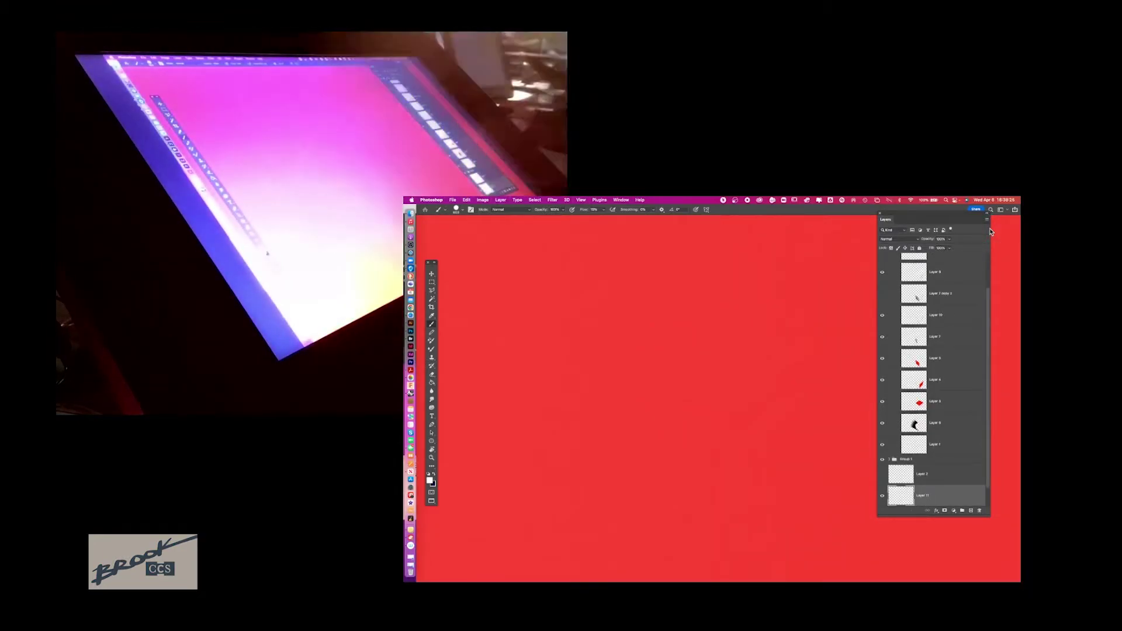
{"action": "key", "text": "super+equal"}
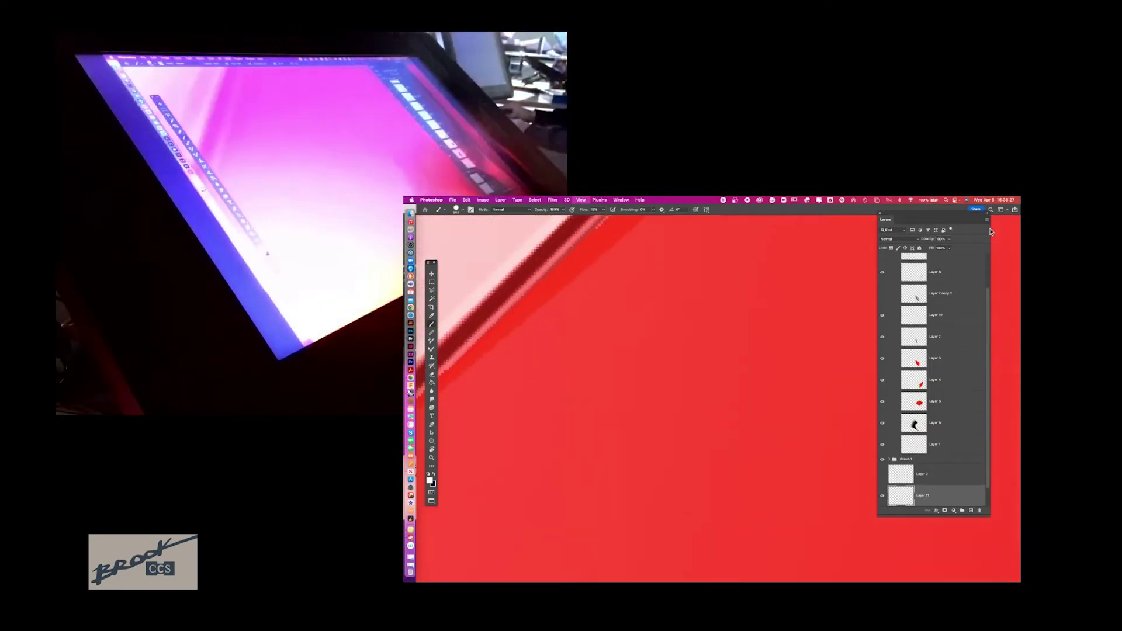
{"action": "key", "text": "super+minus"}
{"action": "key", "text": "super+minus"}
{"action": "key", "text": "super+minus"}
{"action": "key", "text": "super+minus"}
{"action": "key", "text": "super+minus"}
{"action": "key", "text": "super+minus"}
{"action": "key", "text": "super+minus"}
{"action": "key", "text": "super+minus"}
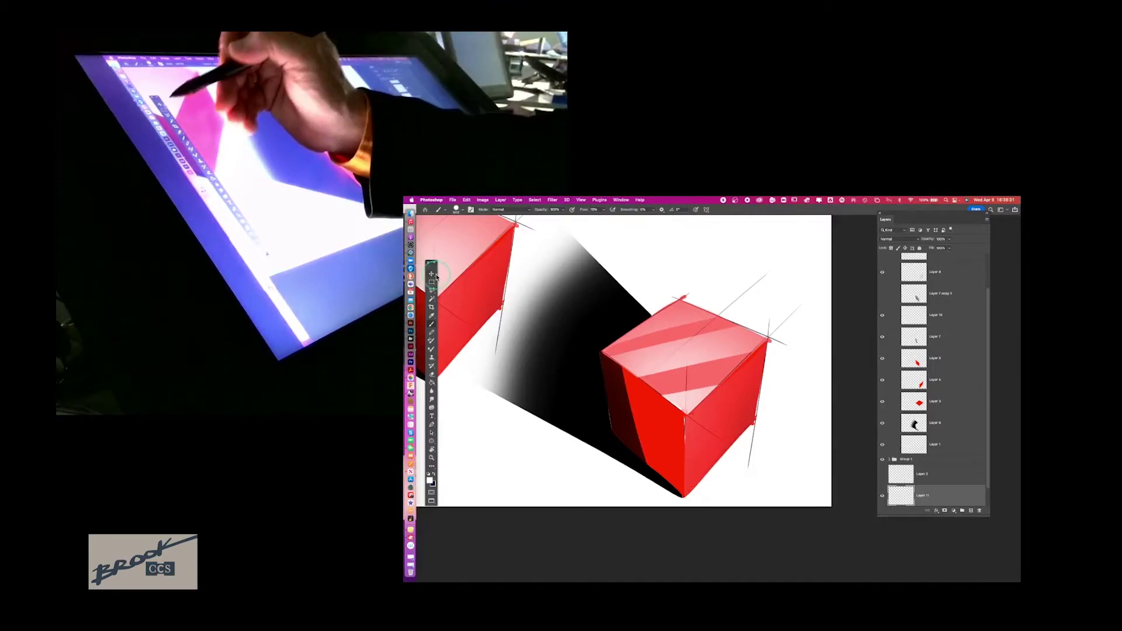
Step: Add a new layer at the top of the second box's group, above the hidden highlight copy
{"action": "key", "text": "v"}
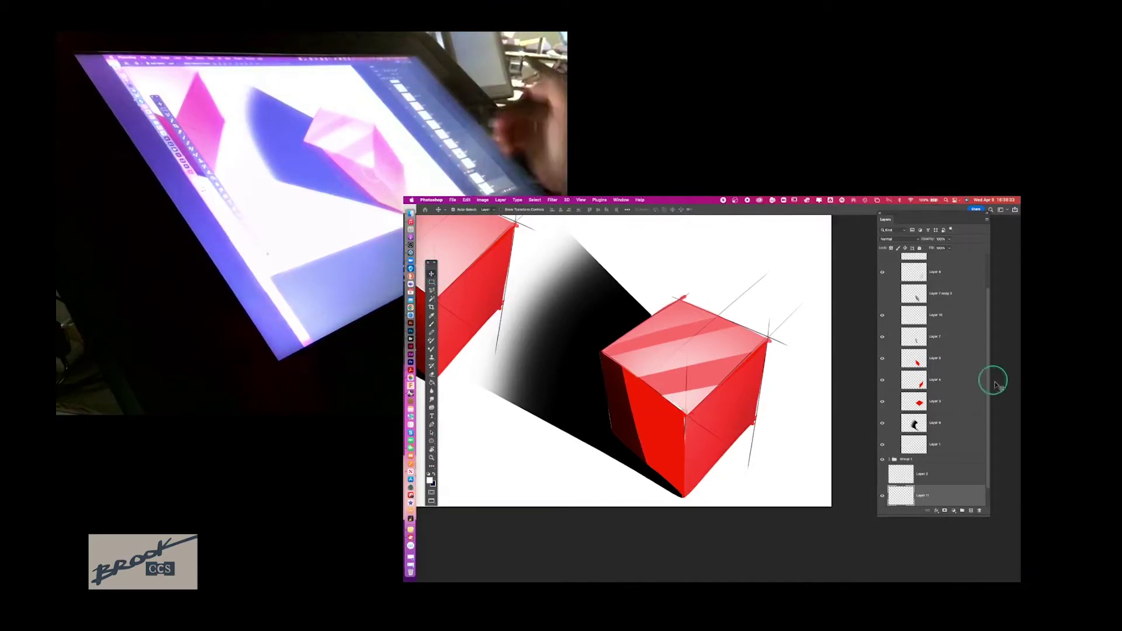
{"action": "scroll", "coordinate": [990, 394], "scroll_direction": "up", "scroll_amount": 2}
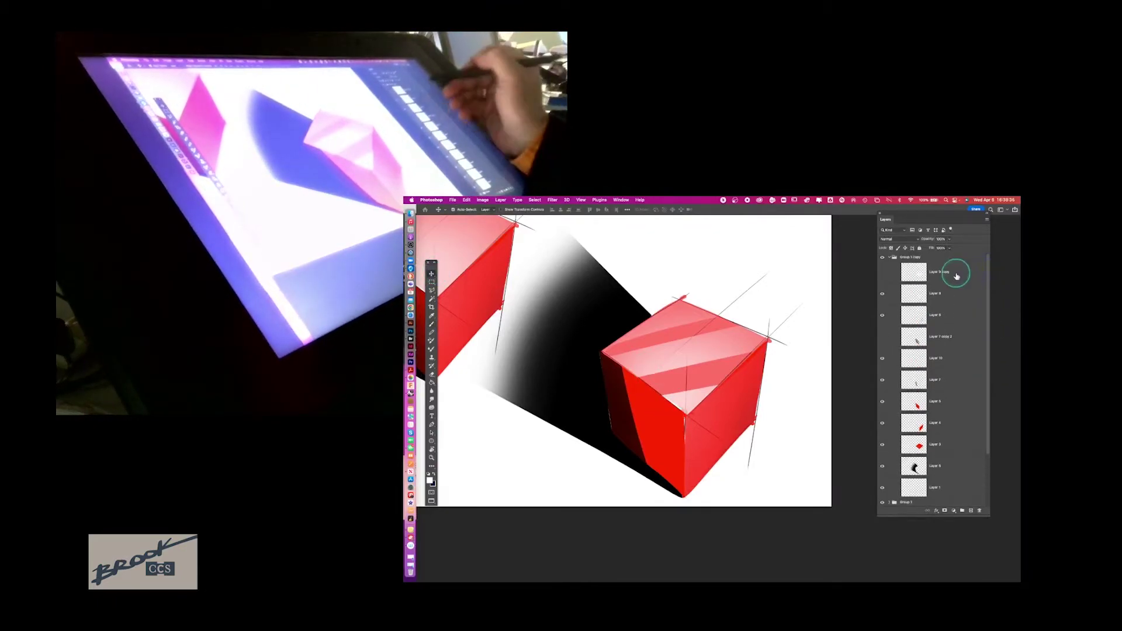
{"action": "left_click", "coordinate": [957, 281]}
{"action": "left_click", "coordinate": [971, 511]}
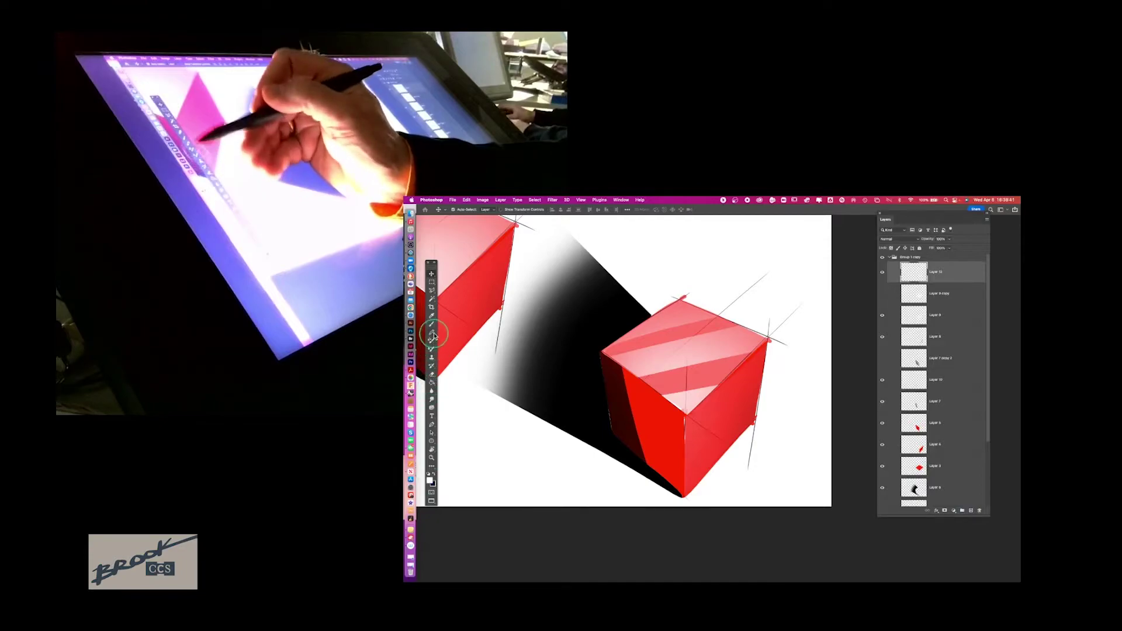
Step: Switch to the Brush tool with the Soft Round Pressure Opacity and Flow preset
{"action": "left_click", "coordinate": [432, 350]}
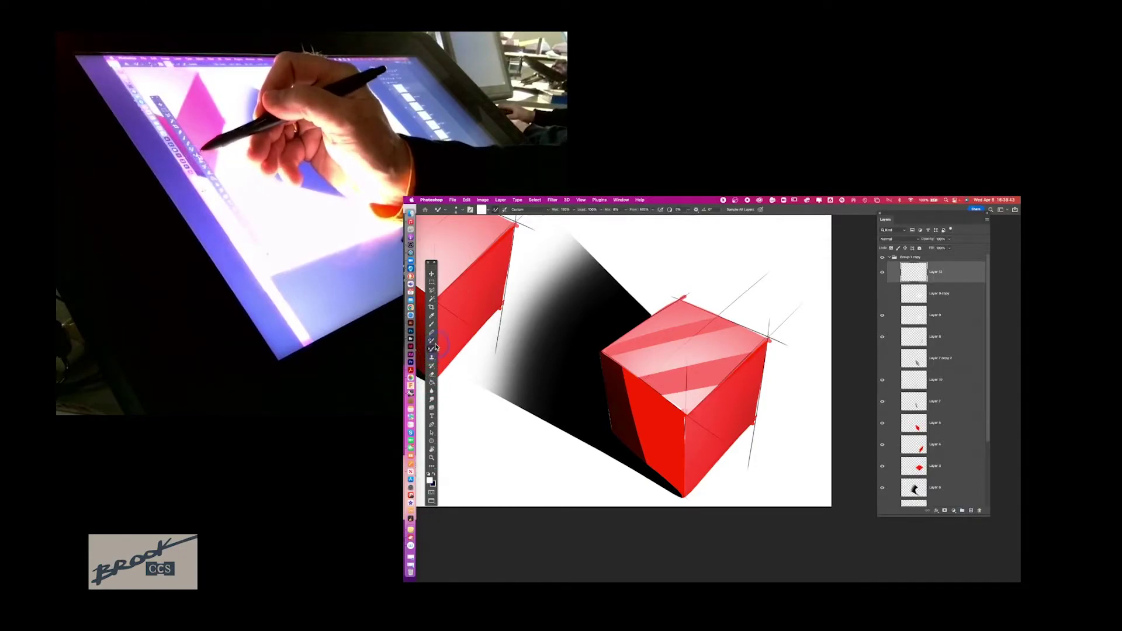
{"action": "left_click", "coordinate": [432, 332]}
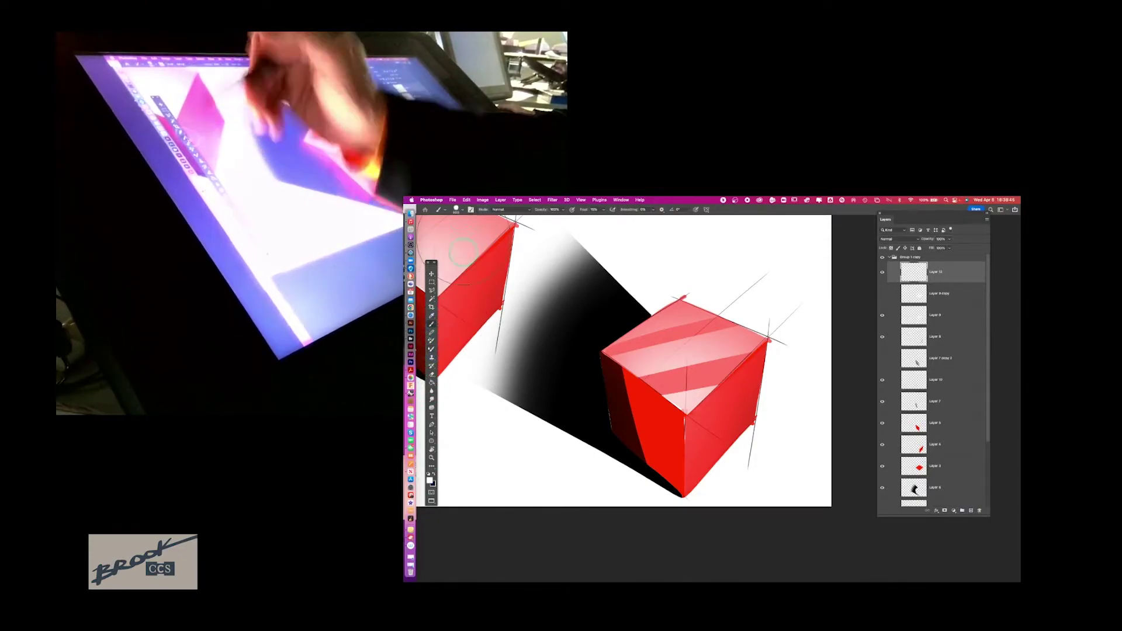
{"action": "left_click", "coordinate": [457, 210]}
{"action": "left_click", "coordinate": [485, 383]}
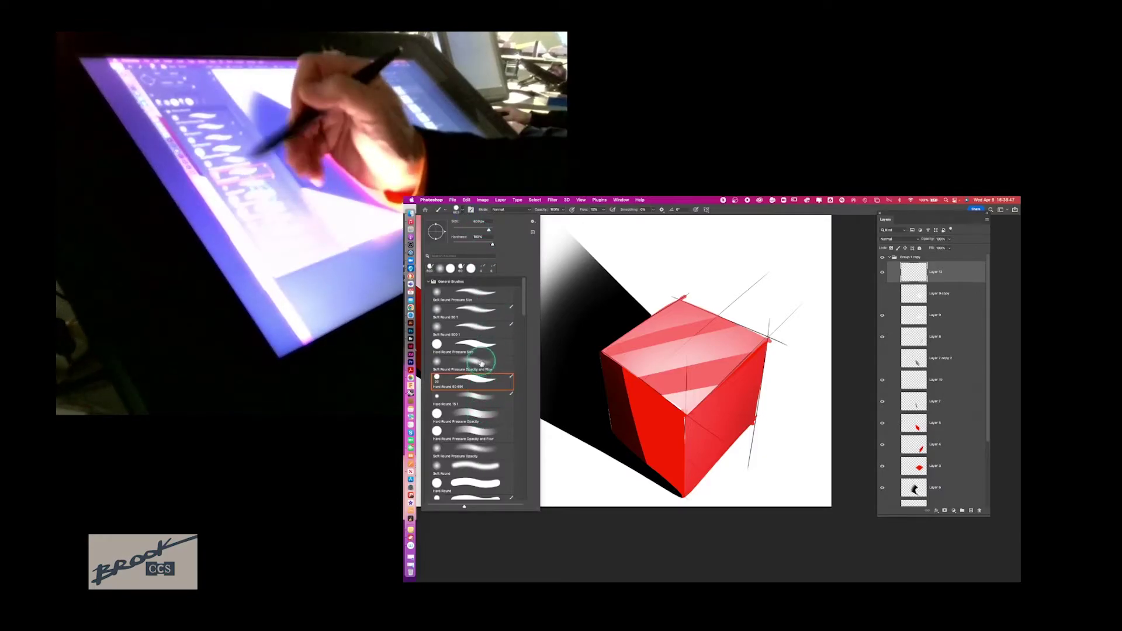
{"action": "left_click", "coordinate": [473, 363]}
{"action": "left_click", "coordinate": [648, 249]}
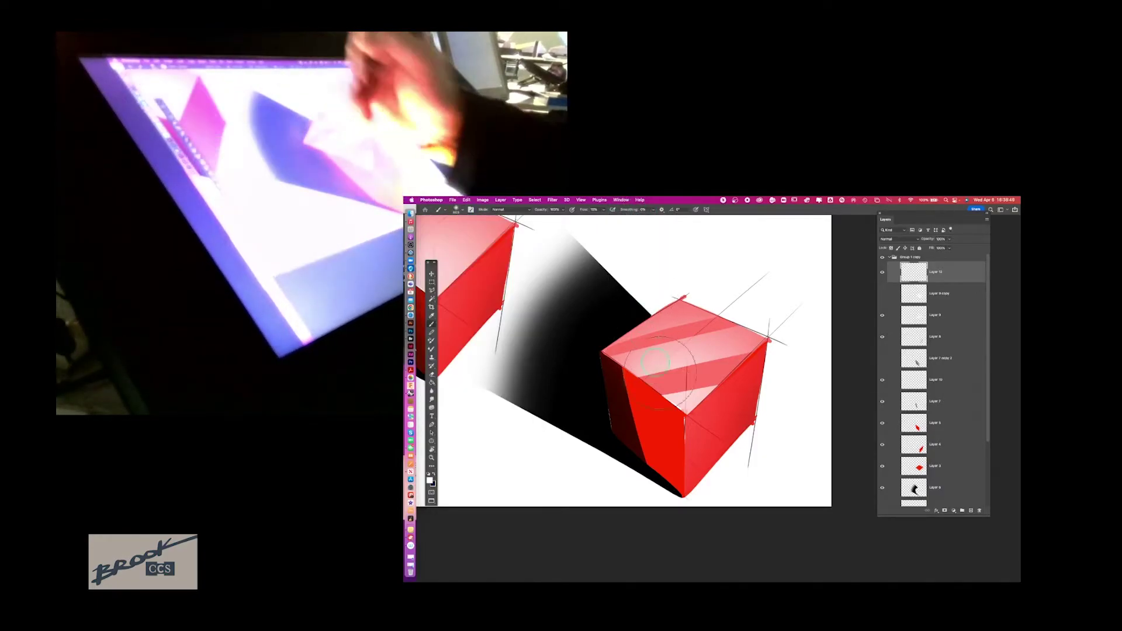
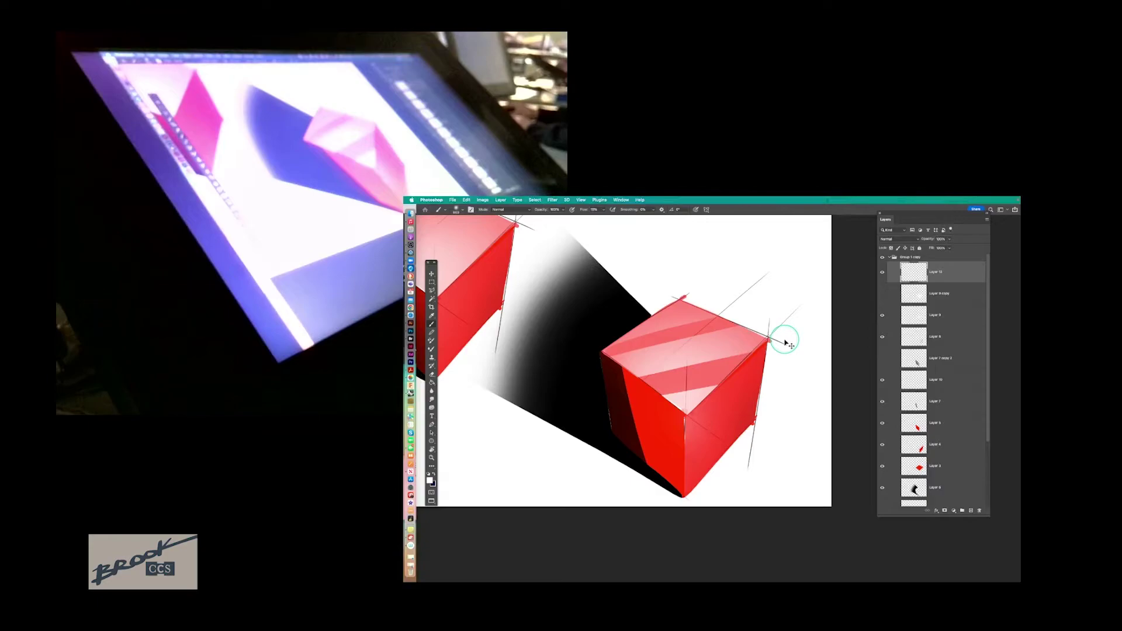
{"action": "left_click_drag", "start_coordinate": [769, 338], "coordinate": [800, 307]}
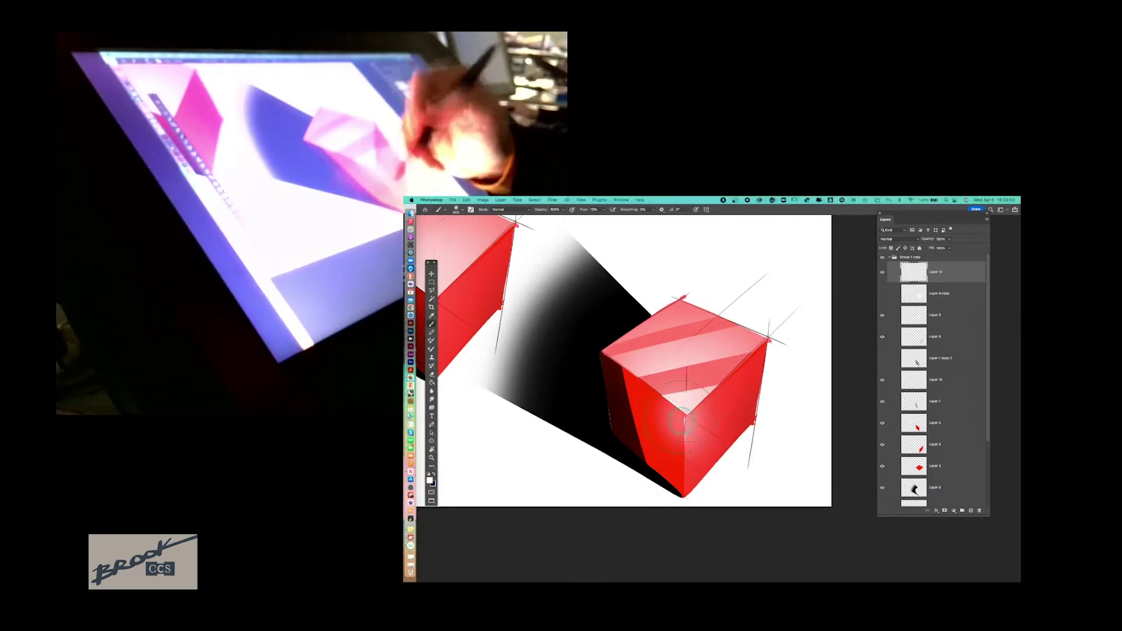
{"action": "key", "text": "super+z"}
{"action": "key", "text": "super+z"}
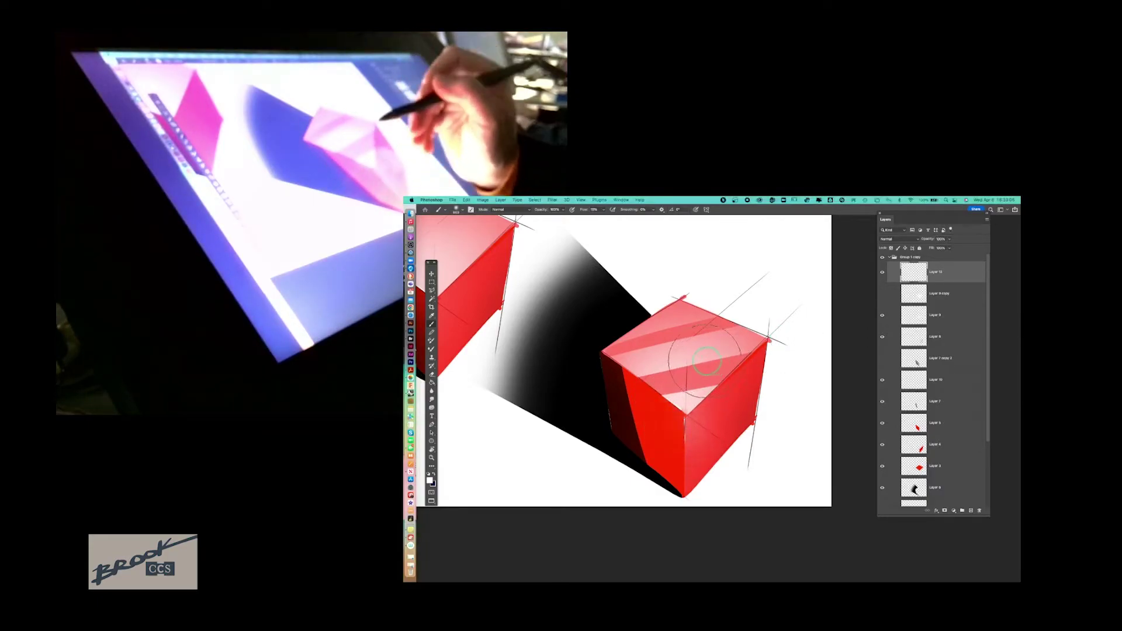
Step: Enlarge the brush and paint a soft white highlight over the second box's front top corner and the vertical edge below it
{"action": "key", "text": "bracketright"}
{"action": "key", "text": "bracketright"}
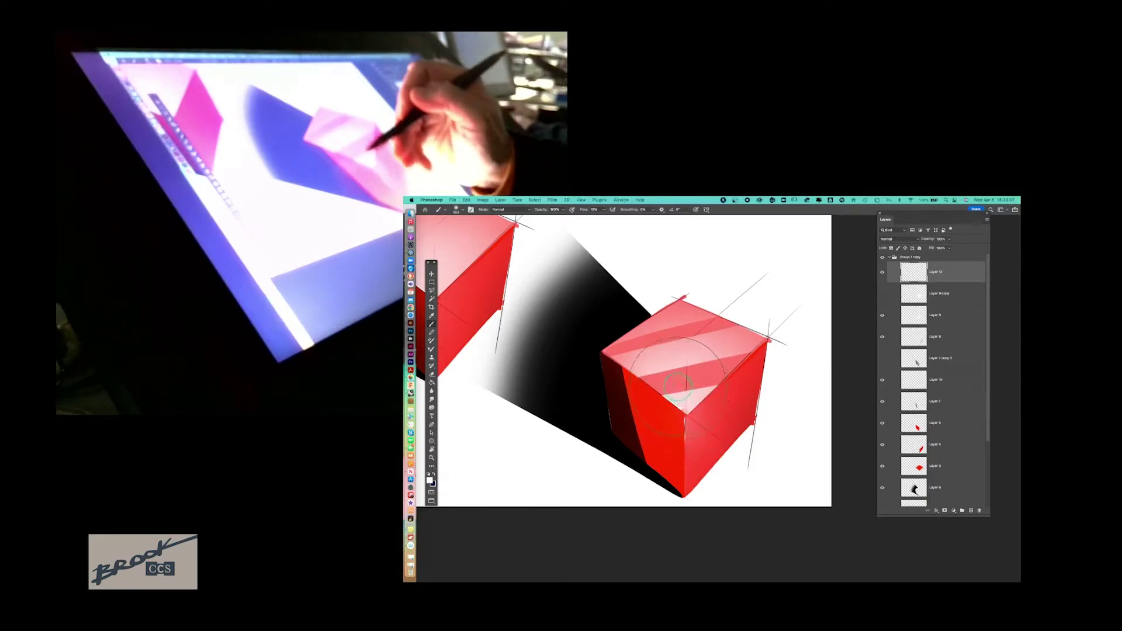
{"action": "left_click_drag", "start_coordinate": [687, 412], "coordinate": [690, 450]}
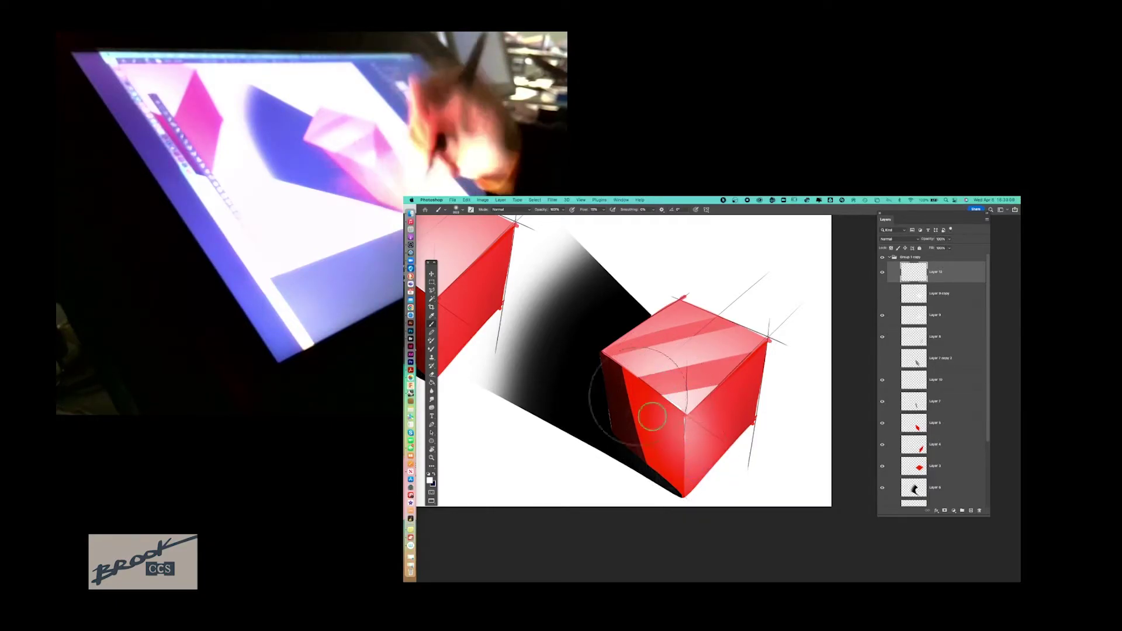
Step: Trim the new white highlight to the second box's lit left front face with an inverted Polygonal Lasso selection, then deselect
{"action": "left_click", "coordinate": [432, 290]}
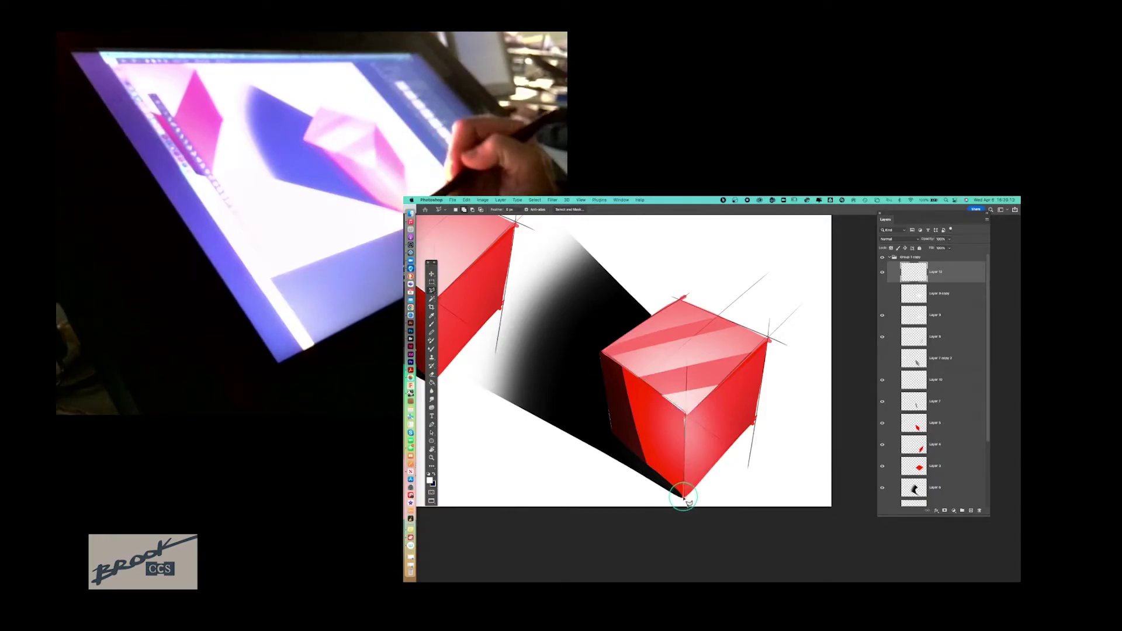
{"action": "left_click_drag", "start_coordinate": [649, 465], "coordinate": [617, 368]}
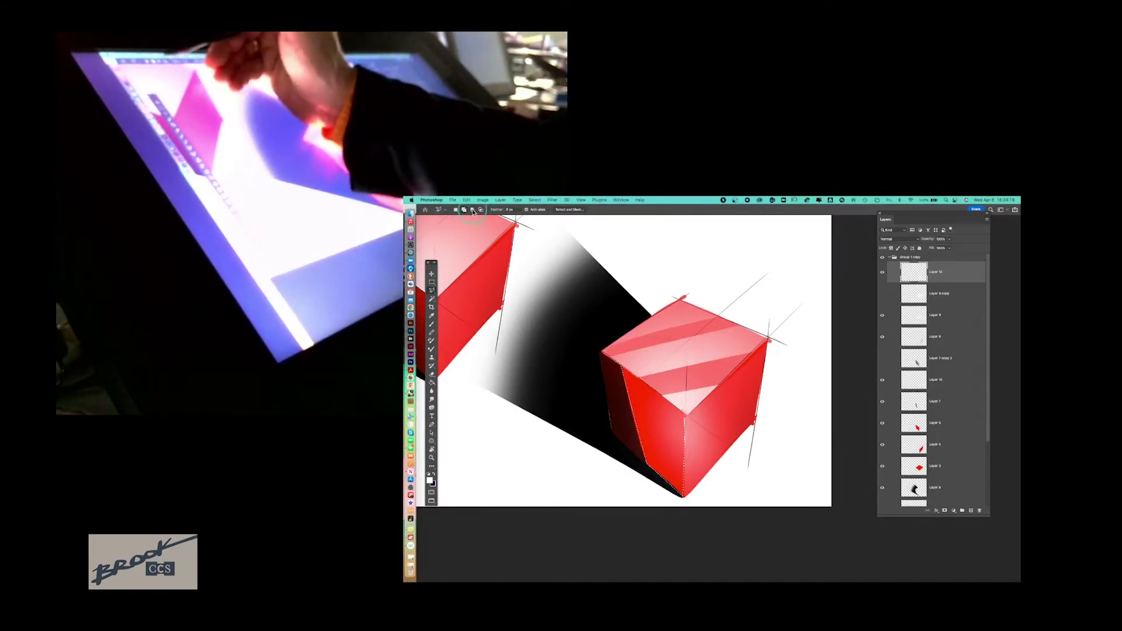
{"action": "left_click", "coordinate": [535, 200]}
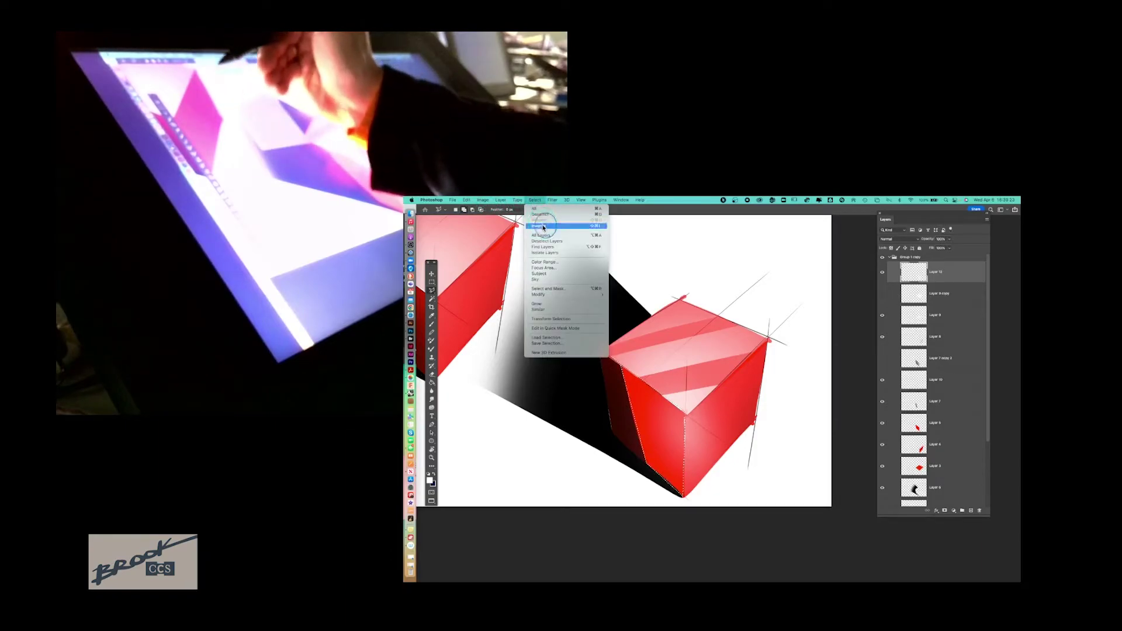
{"action": "left_click", "coordinate": [534, 209]}
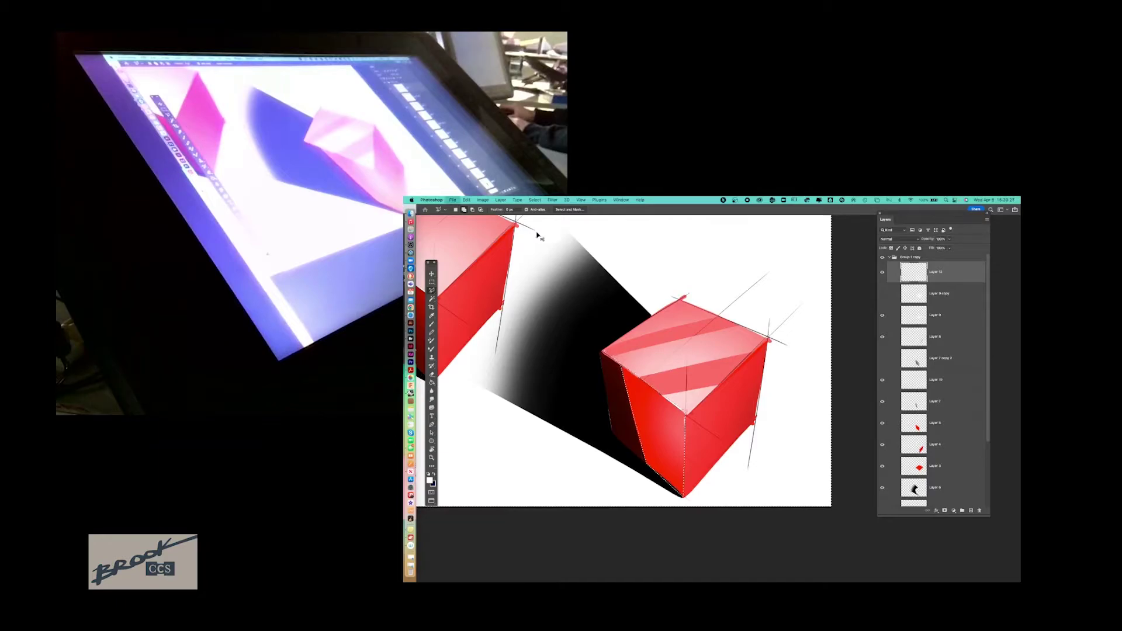
{"action": "key", "text": "super+shift+s"}
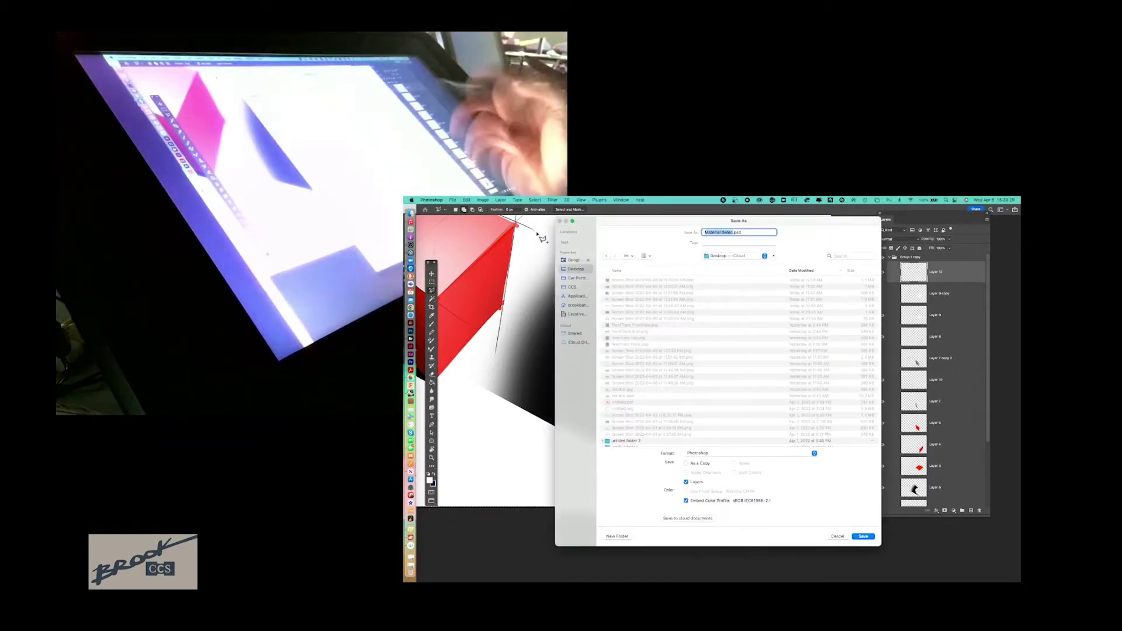
{"action": "left_click", "coordinate": [839, 536]}
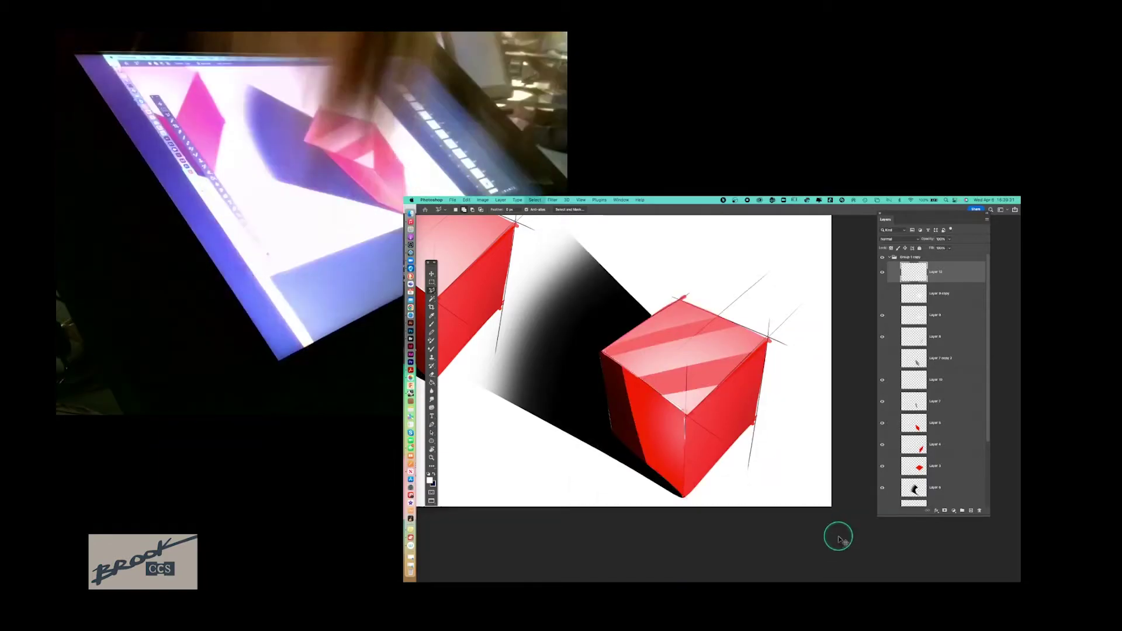
{"action": "key", "text": "super+d"}
{"action": "left_click", "coordinate": [672, 502]}
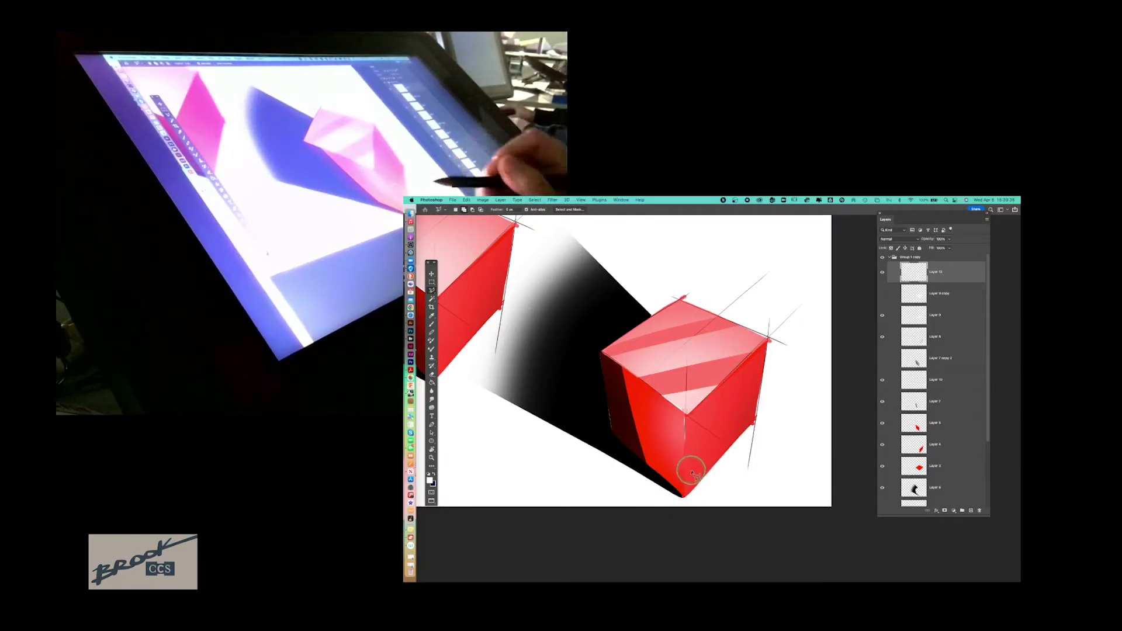
Step: Show and select the dark Layer 7 copy shading at reduced opacity, keeping the top highlight layer hidden
{"action": "left_click", "coordinate": [883, 359]}
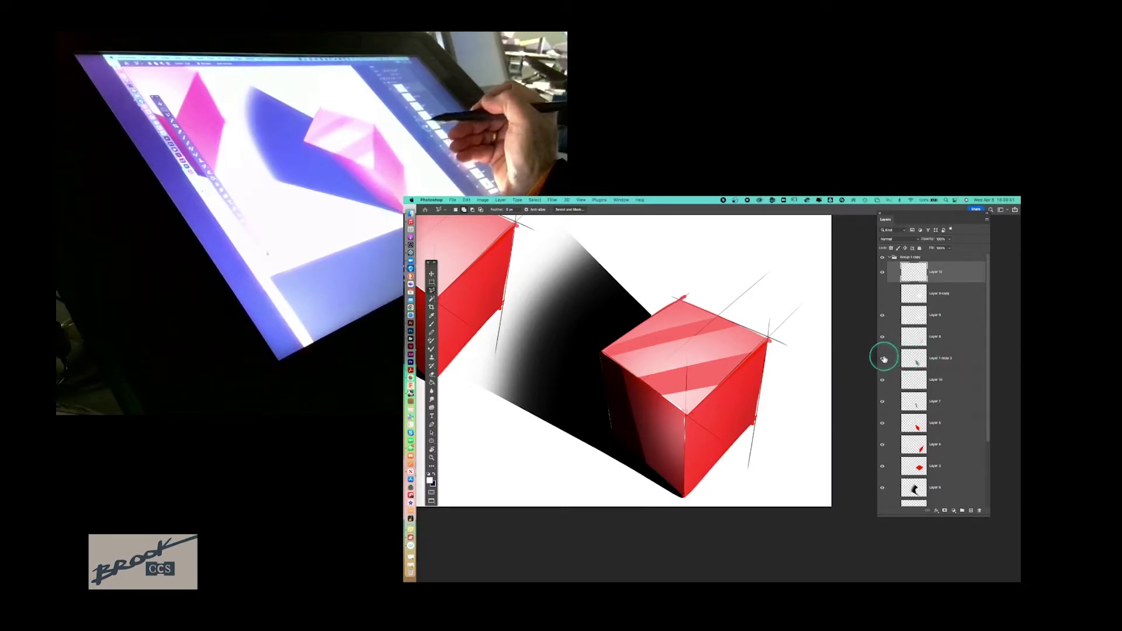
{"action": "left_click", "coordinate": [884, 359]}
{"action": "left_click", "coordinate": [884, 359]}
{"action": "left_click", "coordinate": [964, 356]}
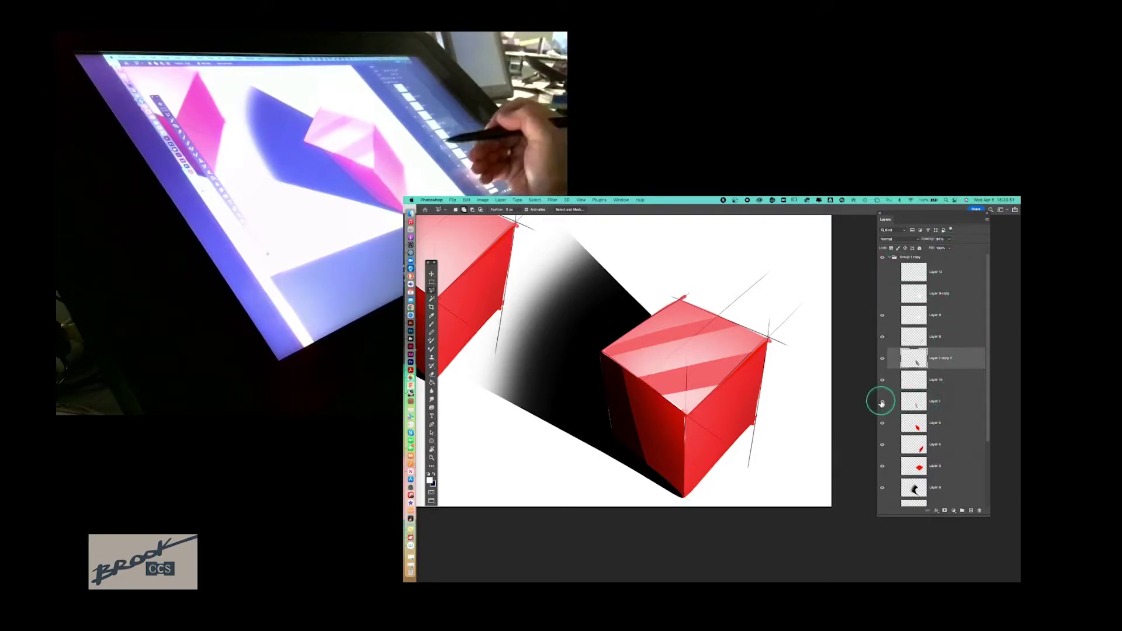
Step: Toggle Layer 7 to check its shading on the left front face, then select it and lower its opacity
{"action": "left_click", "coordinate": [882, 402]}
{"action": "left_click", "coordinate": [883, 403]}
{"action": "left_click", "coordinate": [959, 403]}
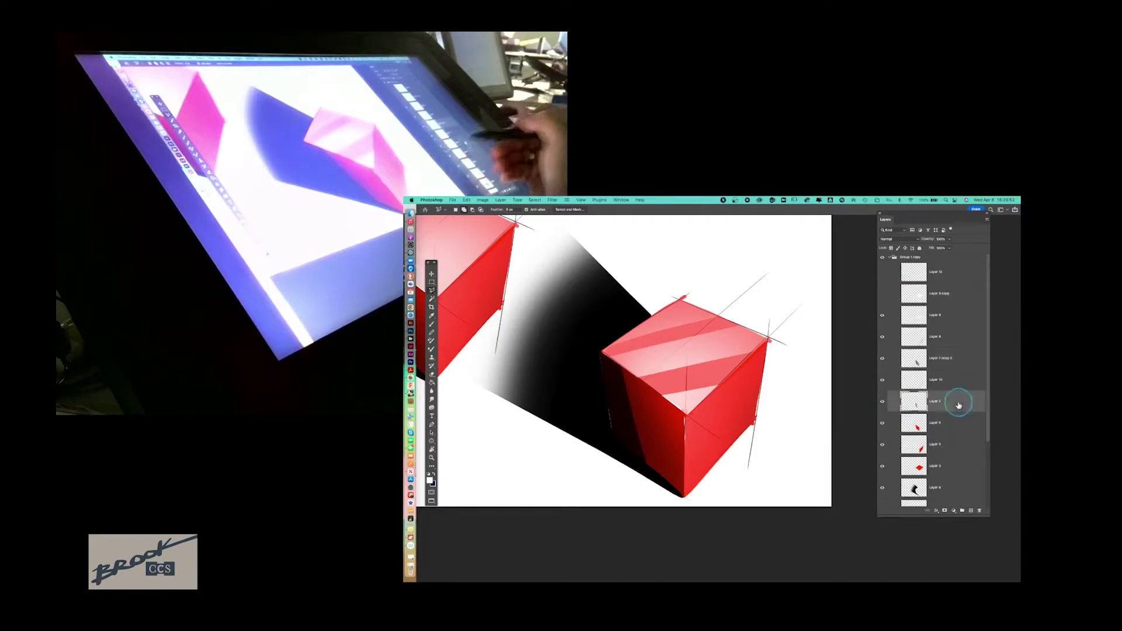
{"action": "left_click", "coordinate": [937, 240]}
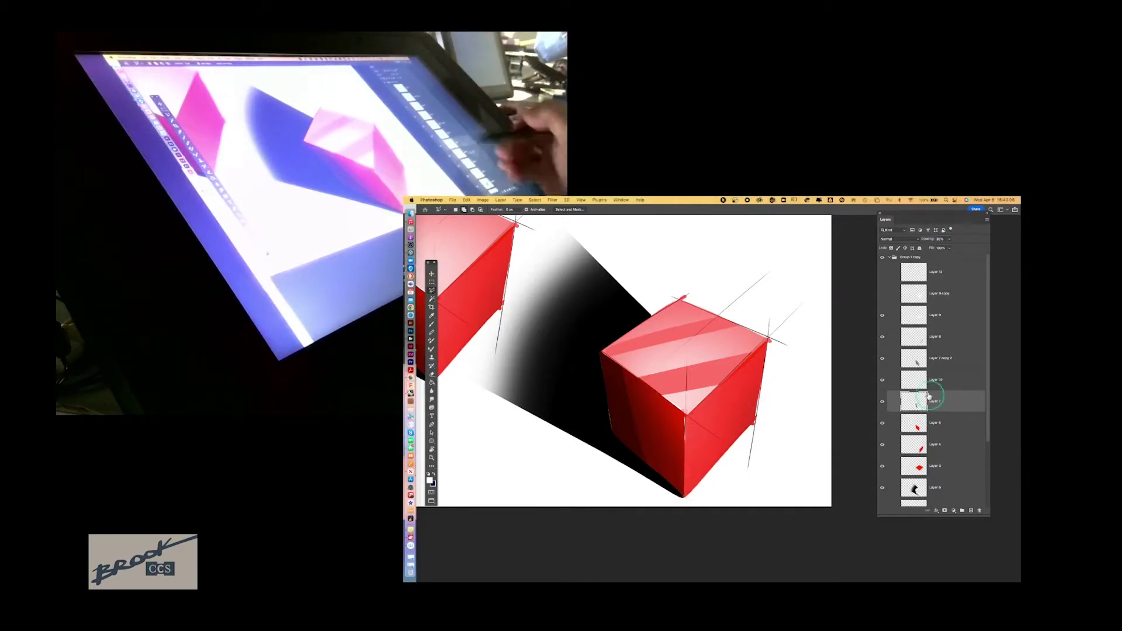
Step: Select Layer 8 from the second box's right face with the Move tool and toggle its visibility to check its highlight
{"action": "left_click", "coordinate": [432, 273]}
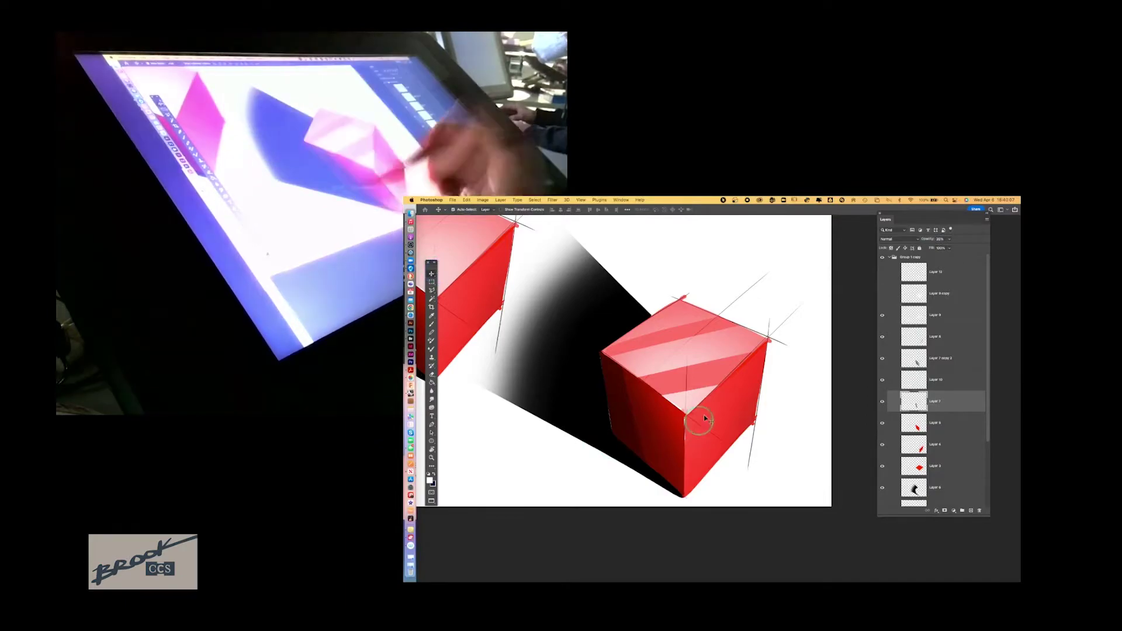
{"action": "left_click", "coordinate": [705, 421]}
{"action": "left_click", "coordinate": [884, 338]}
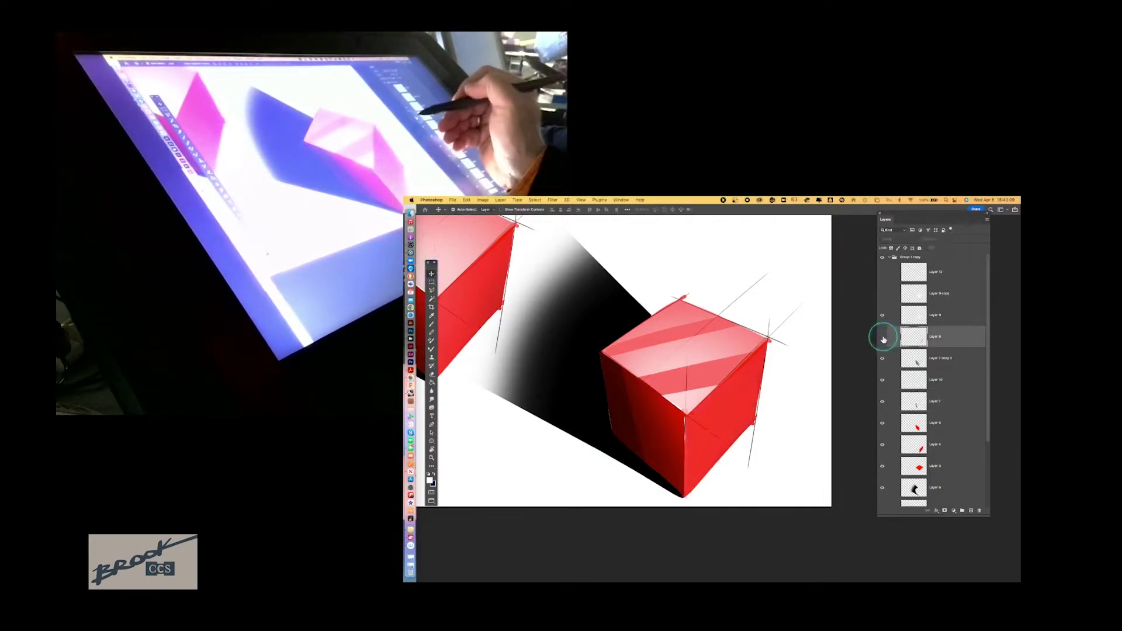
{"action": "left_click", "coordinate": [884, 337]}
{"action": "left_click", "coordinate": [883, 338]}
{"action": "left_click", "coordinate": [884, 338]}
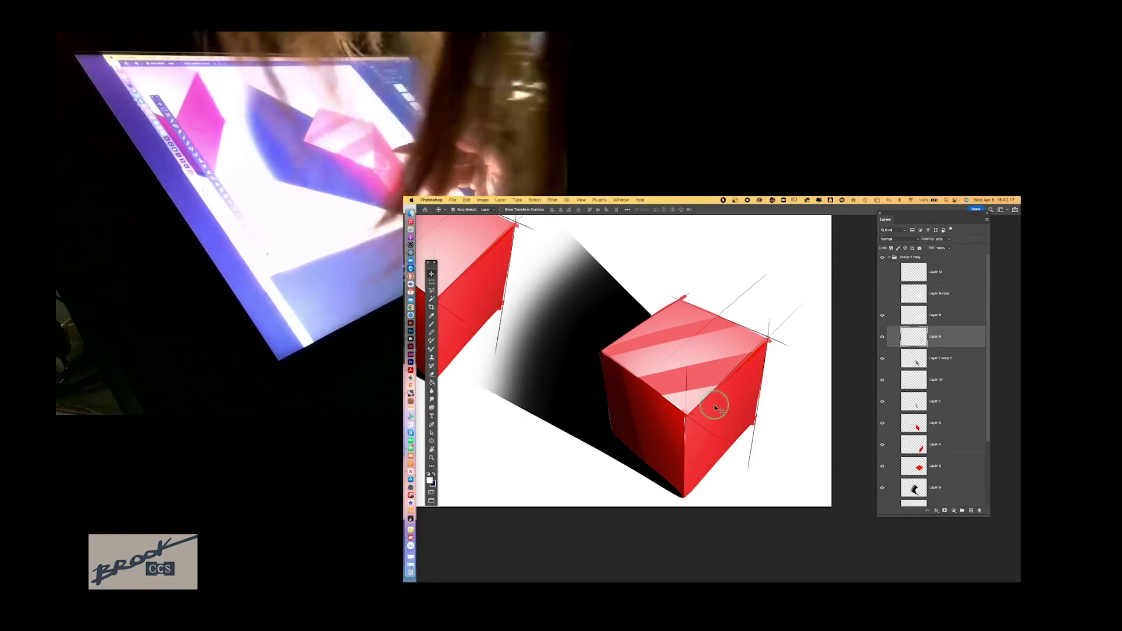
Step: Switch to the Eraser with the Hard Round Pressure Size preset
{"action": "key", "text": "e"}
{"action": "left_click", "coordinate": [457, 209]}
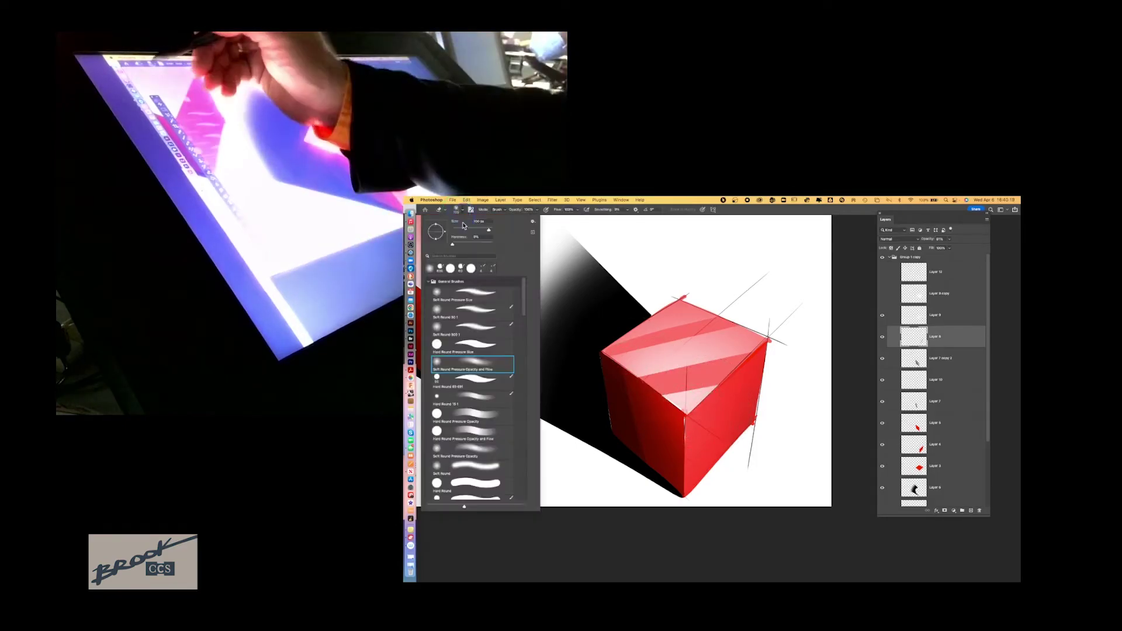
{"action": "left_click", "coordinate": [484, 344]}
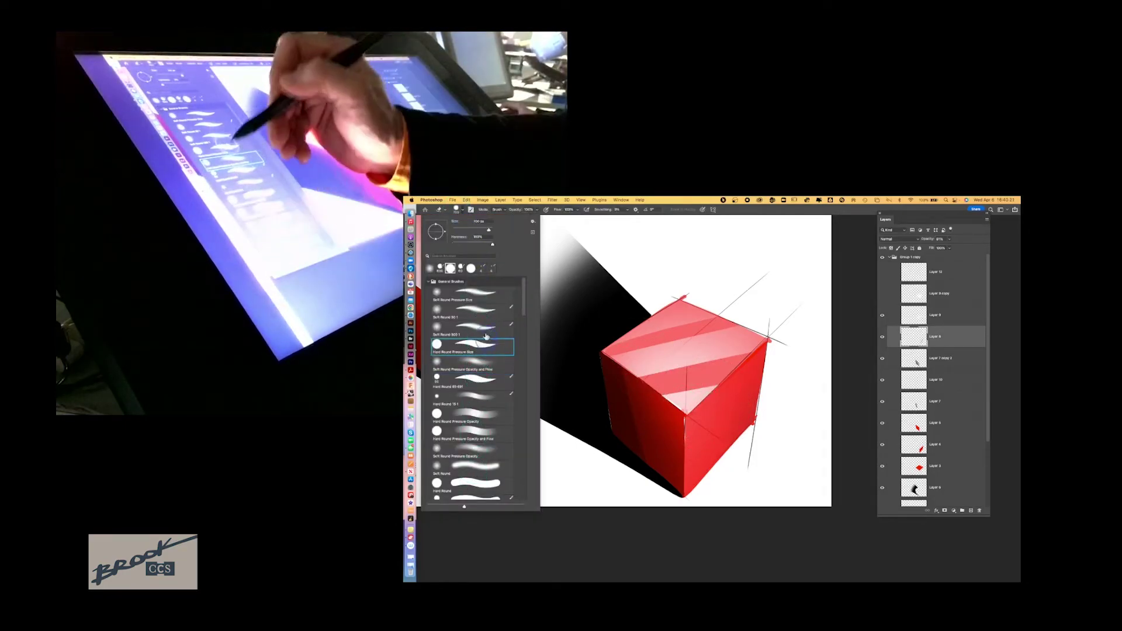
{"action": "left_click", "coordinate": [636, 243]}
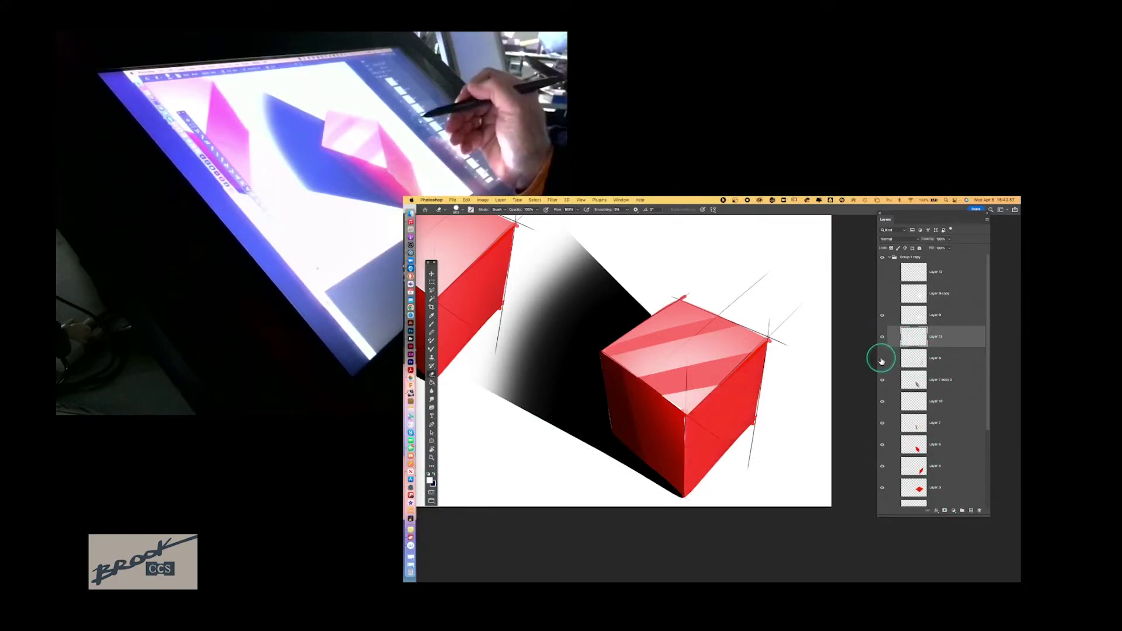
Step: Select Layer 8 and brush a soft white highlight over both vertical faces around the second box's front corner
{"action": "left_click", "coordinate": [944, 359]}
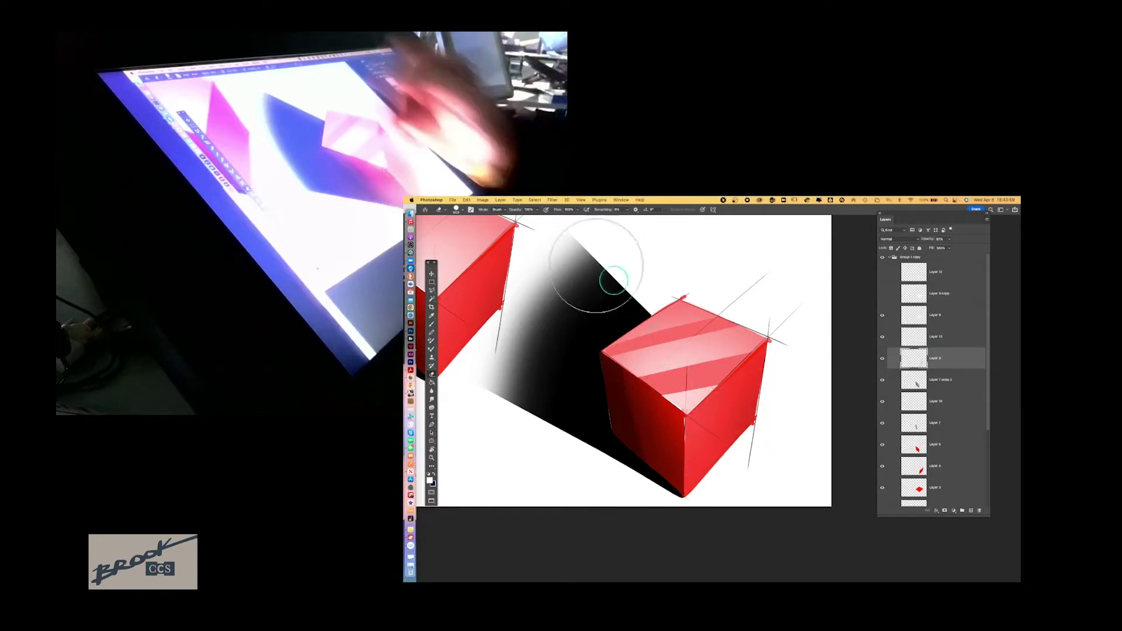
{"action": "left_click", "coordinate": [457, 210]}
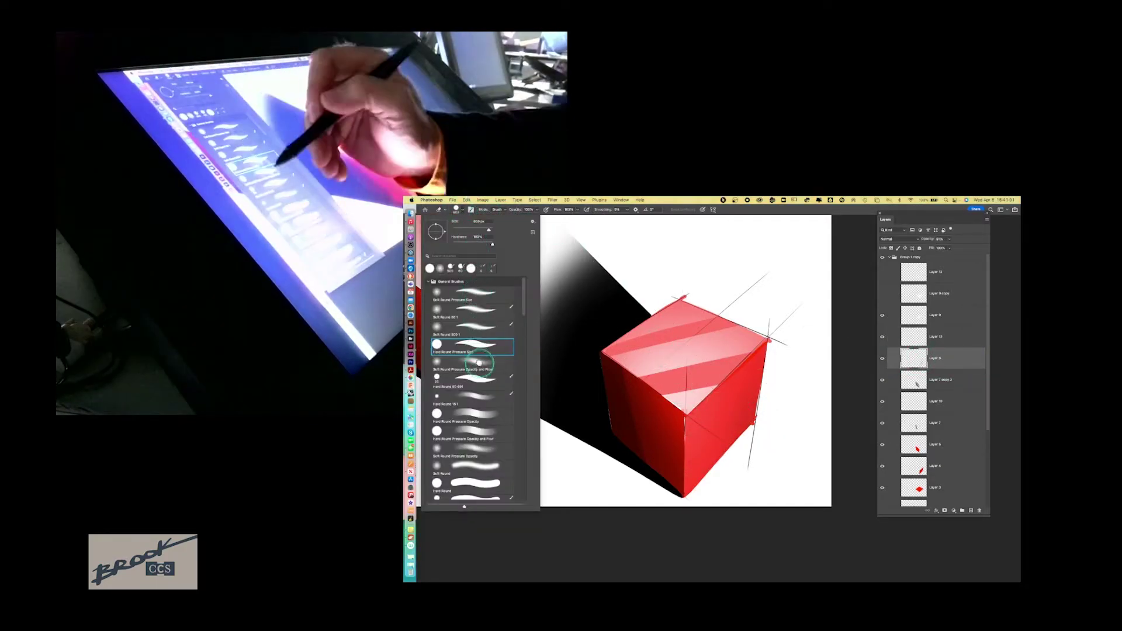
{"action": "left_click", "coordinate": [480, 366]}
{"action": "left_click", "coordinate": [621, 250]}
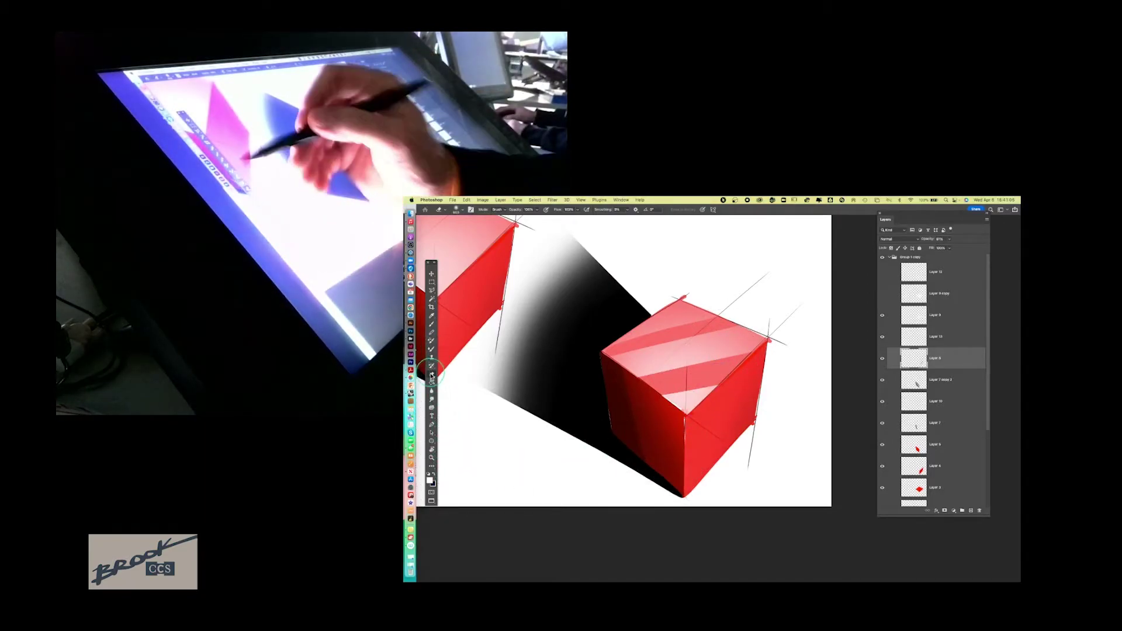
{"action": "left_click", "coordinate": [432, 324]}
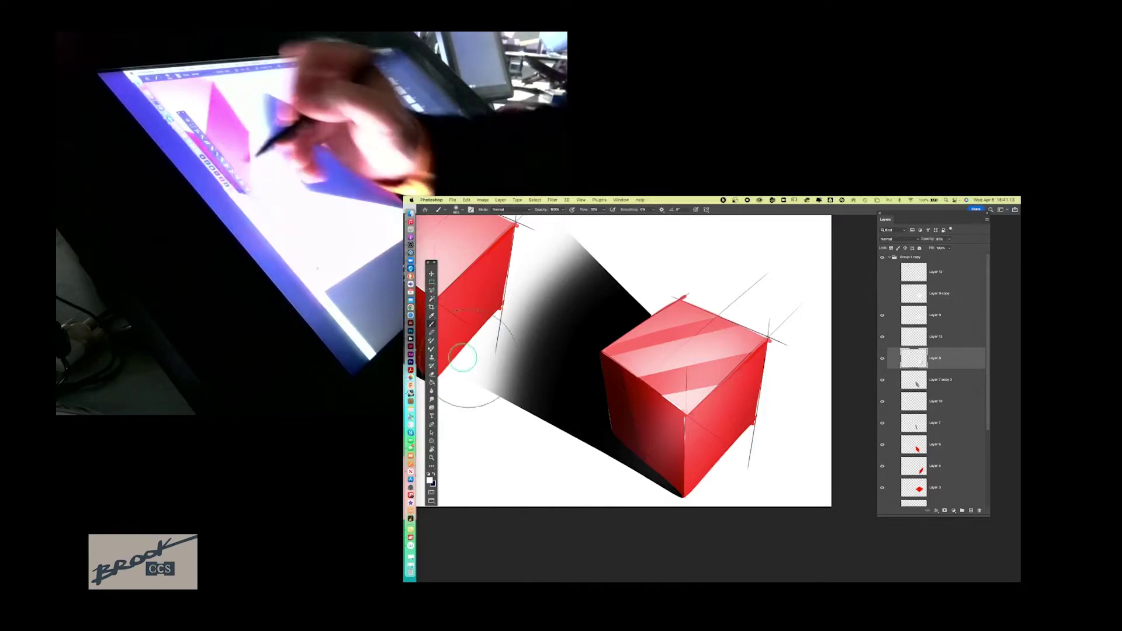
Step: Erase a crisp diagonal band through the highlight on the second box's right face with a hard round eraser, redoing the first stroke
{"action": "key", "text": "e"}
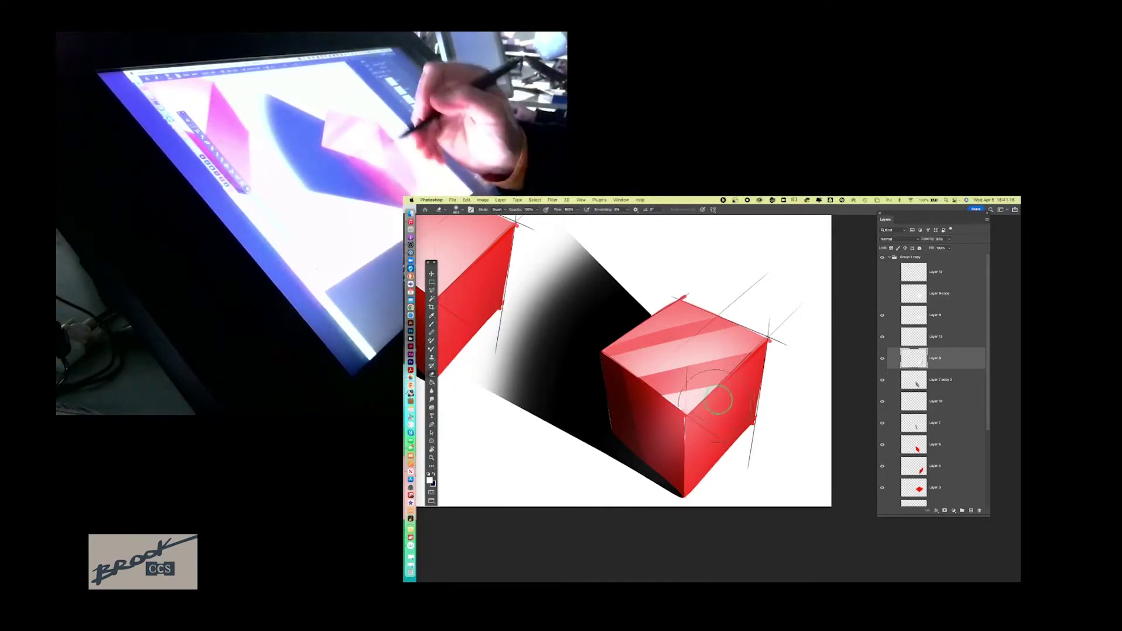
{"action": "left_click", "coordinate": [456, 209]}
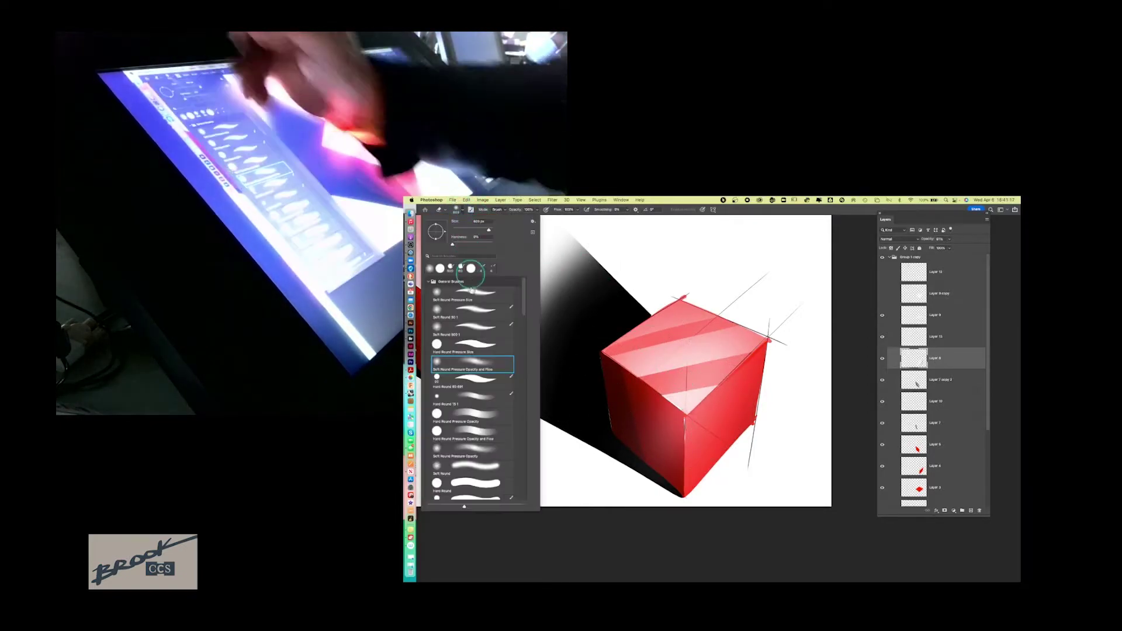
{"action": "left_click", "coordinate": [626, 250]}
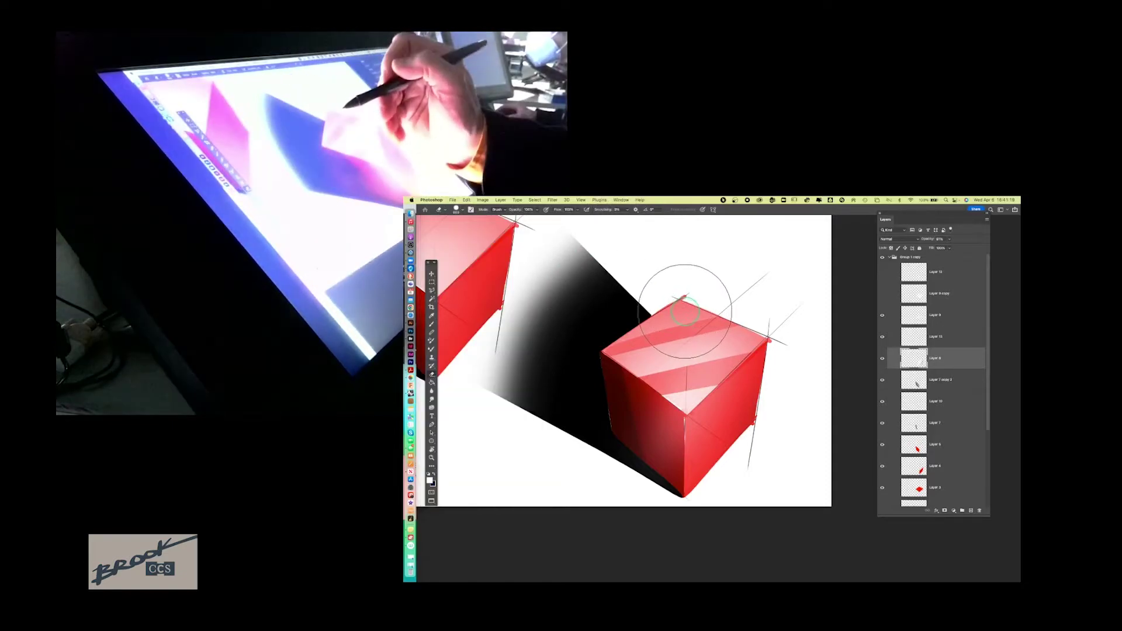
{"action": "left_click_drag", "start_coordinate": [697, 480], "coordinate": [770, 330]}
{"action": "key", "text": "super+z"}
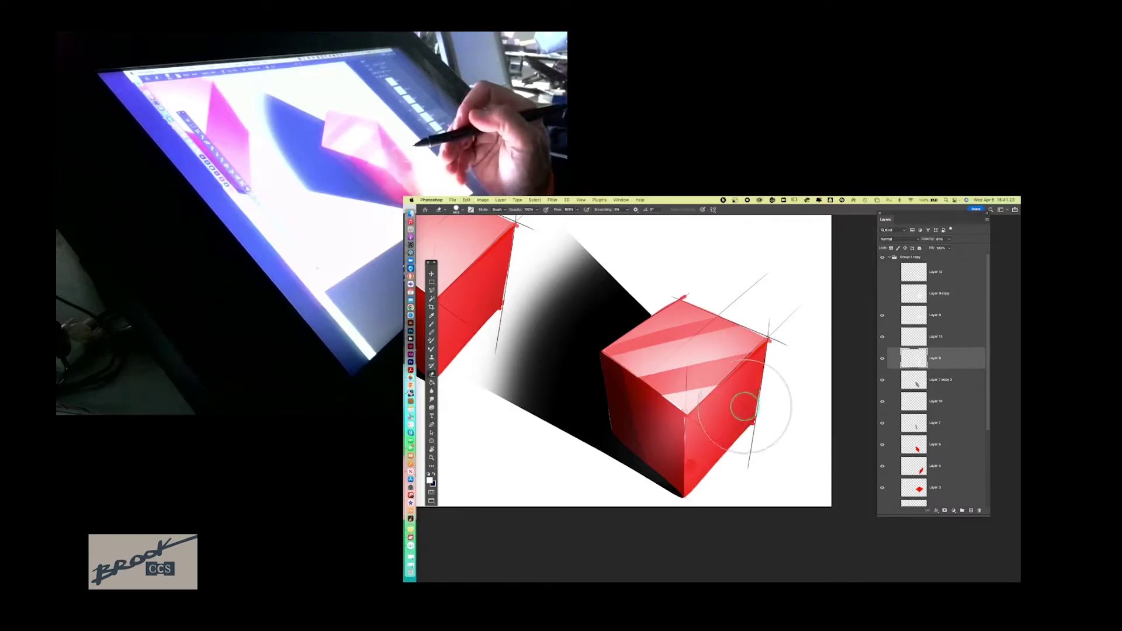
{"action": "left_click_drag", "start_coordinate": [737, 414], "coordinate": [730, 411]}
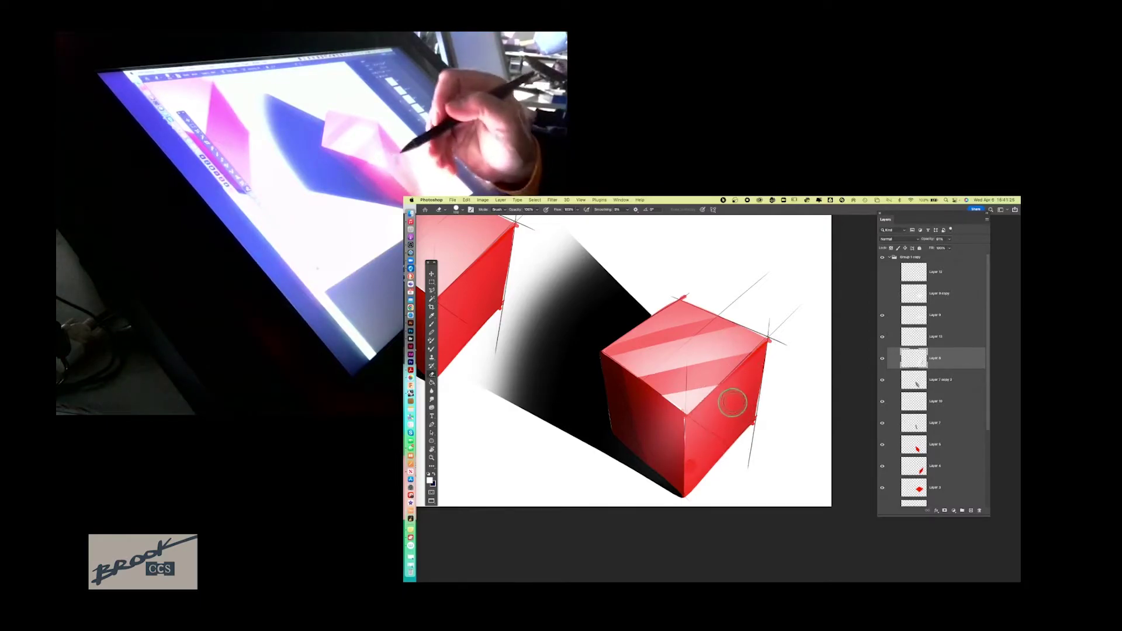
{"action": "left_click_drag", "start_coordinate": [685, 479], "coordinate": [766, 330]}
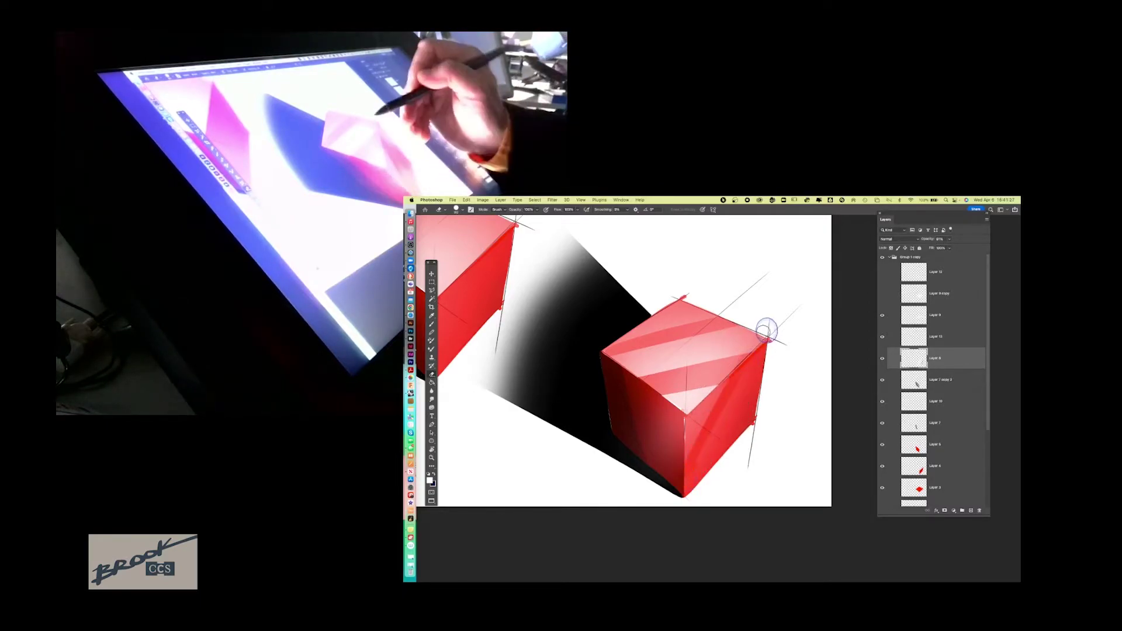
{"action": "left_click_drag", "start_coordinate": [688, 482], "coordinate": [760, 350]}
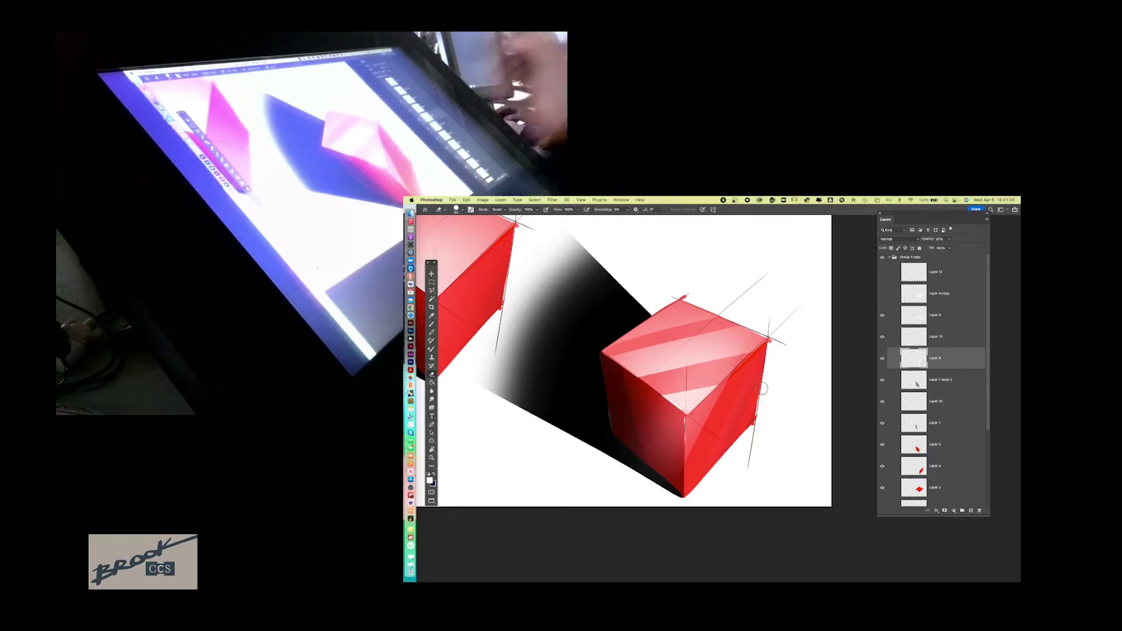
Step: Select Layer 9, the striped reflection on the second box's top face, and lower its opacity
{"action": "left_click", "coordinate": [956, 271]}
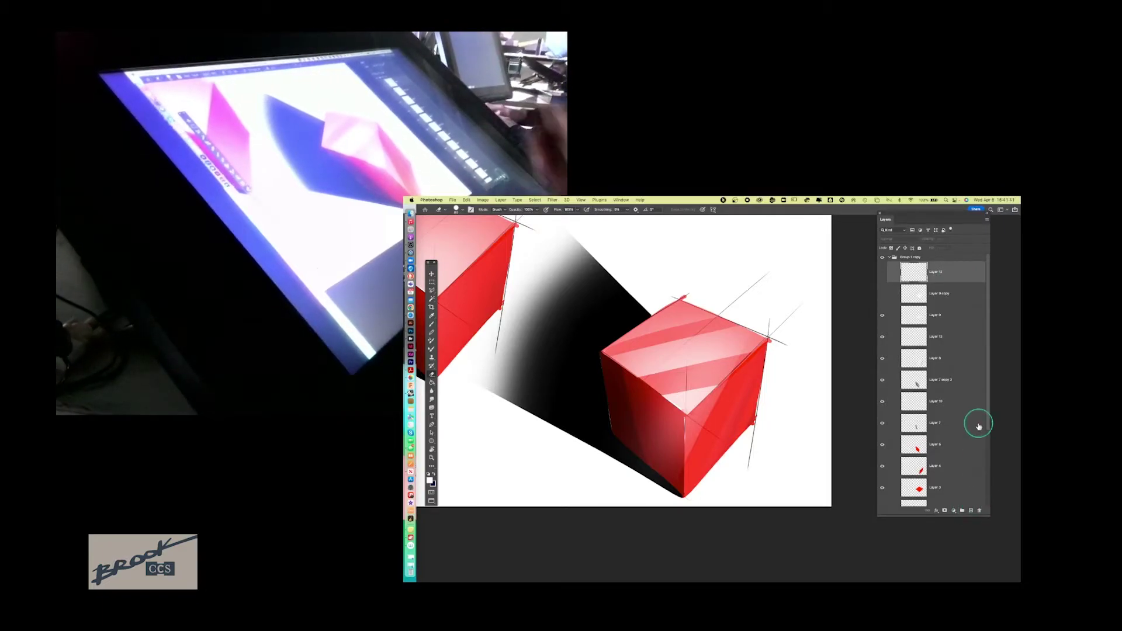
{"action": "key", "text": "v"}
{"action": "left_click", "coordinate": [693, 402]}
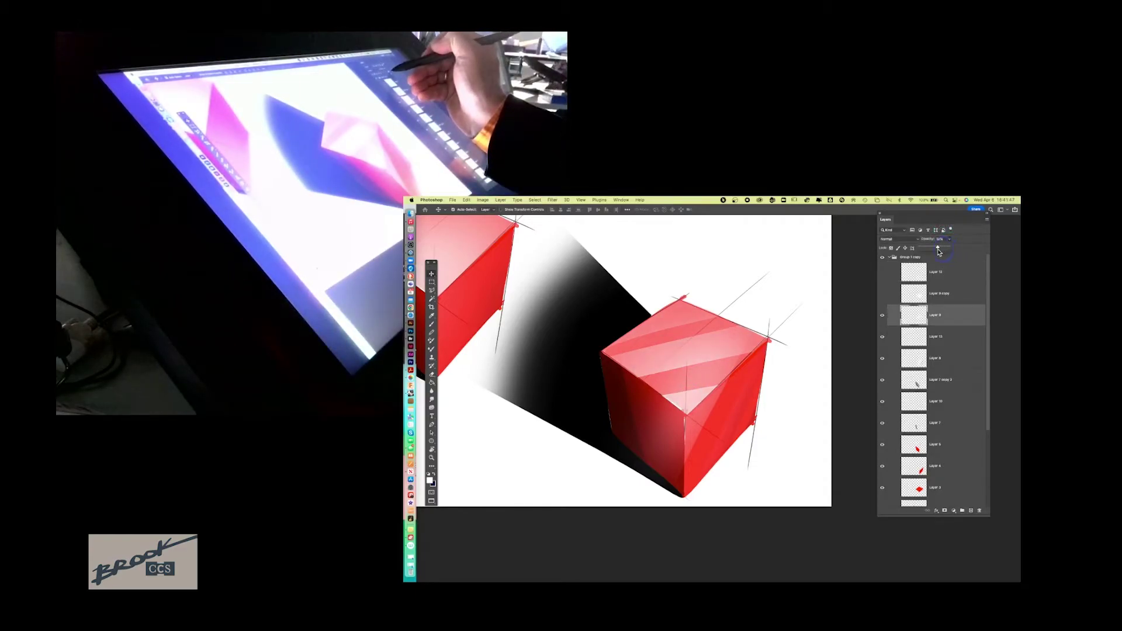
{"action": "left_click_drag", "start_coordinate": [933, 252], "coordinate": [930, 254]}
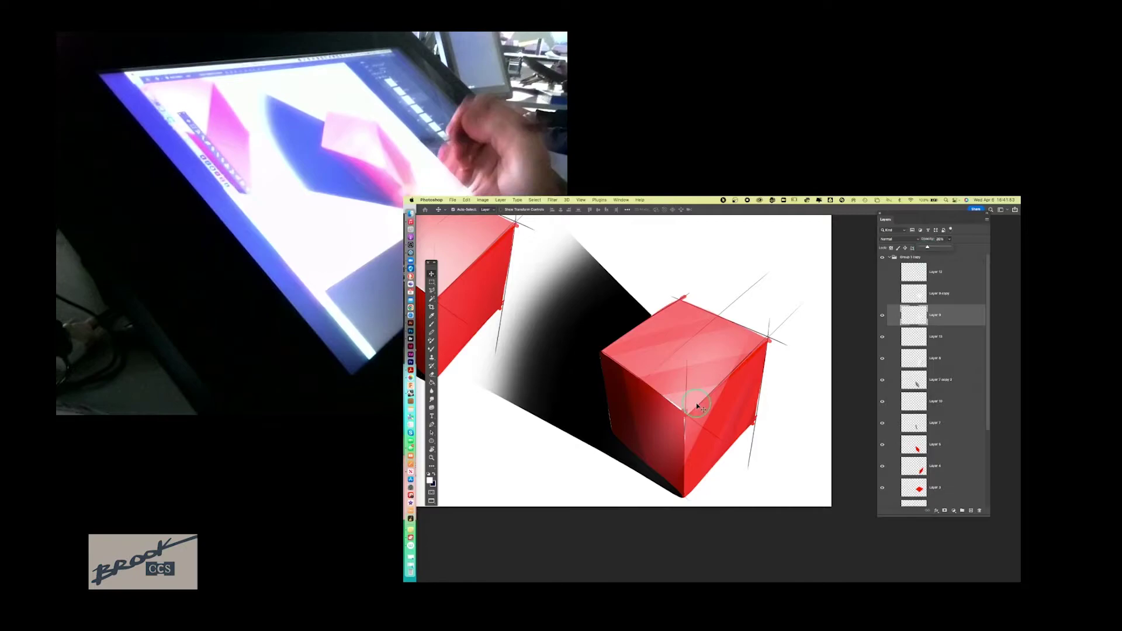
Step: On a new top layer, draw crisp white highlights along the second box's three front edges with a small Hard Round brush
{"action": "left_click", "coordinate": [950, 274]}
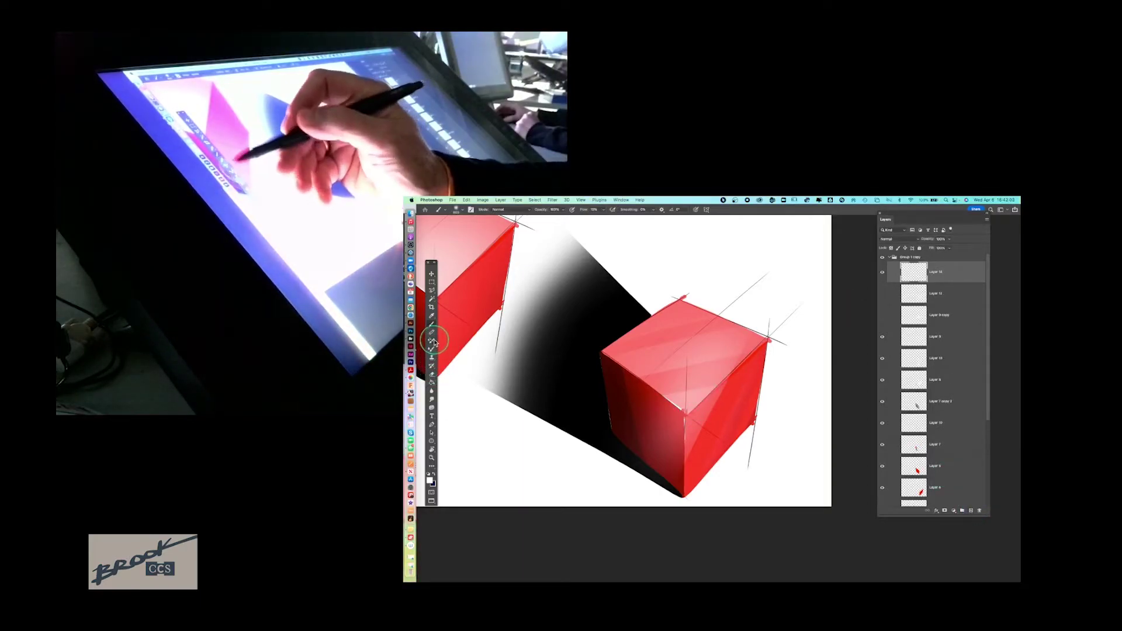
{"action": "left_click", "coordinate": [457, 209]}
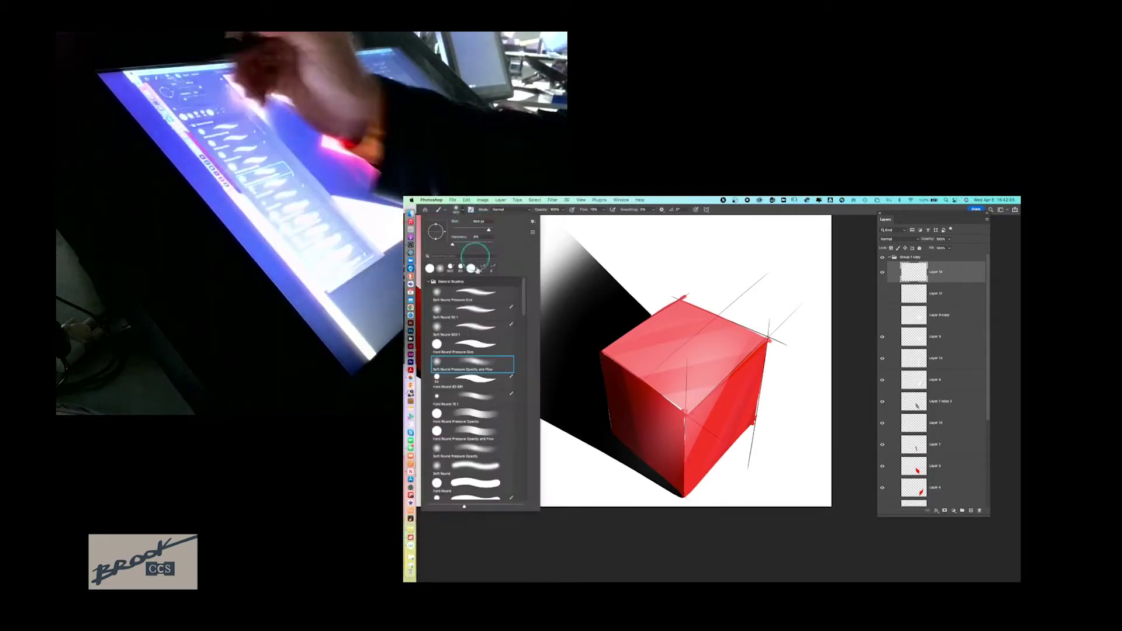
{"action": "left_click", "coordinate": [481, 381]}
{"action": "left_click", "coordinate": [637, 233]}
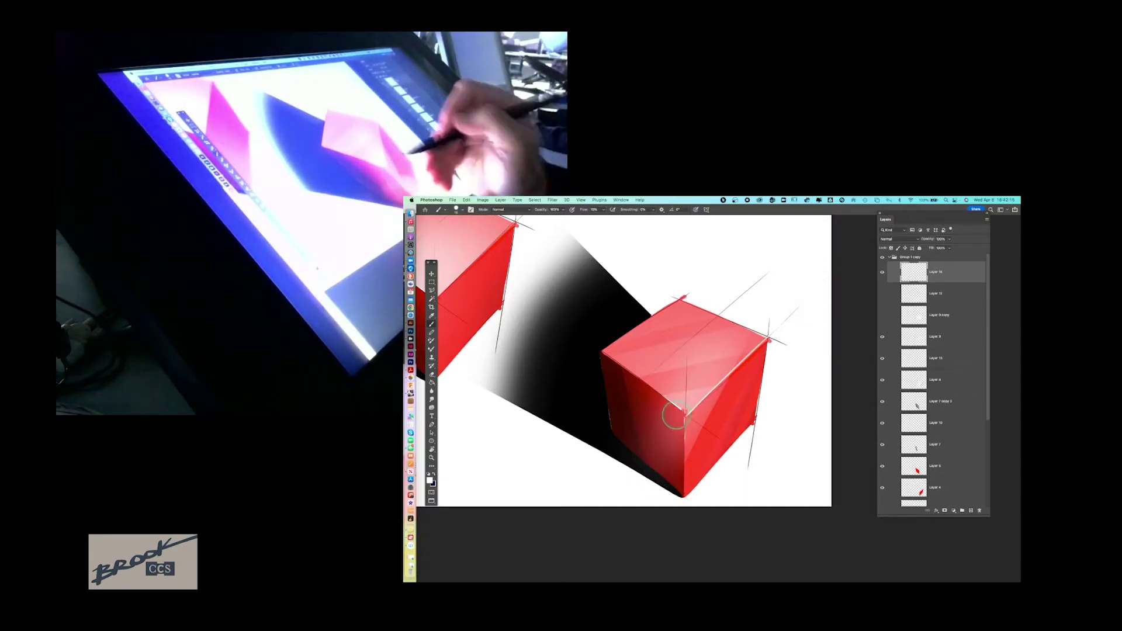
{"action": "key", "text": "r"}
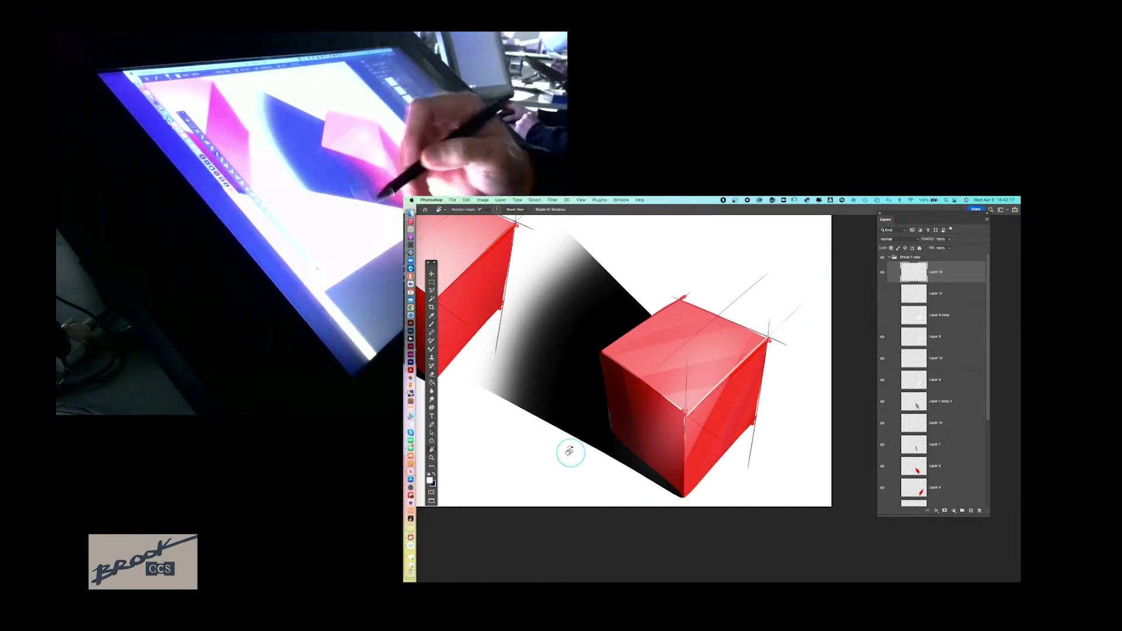
{"action": "mouse_move", "coordinate": [573, 431]}
{"action": "left_mouse_down"}
{"action": "mouse_move", "coordinate": [629, 290]}
{"action": "mouse_move", "coordinate": [725, 251]}
{"action": "left_mouse_up"}
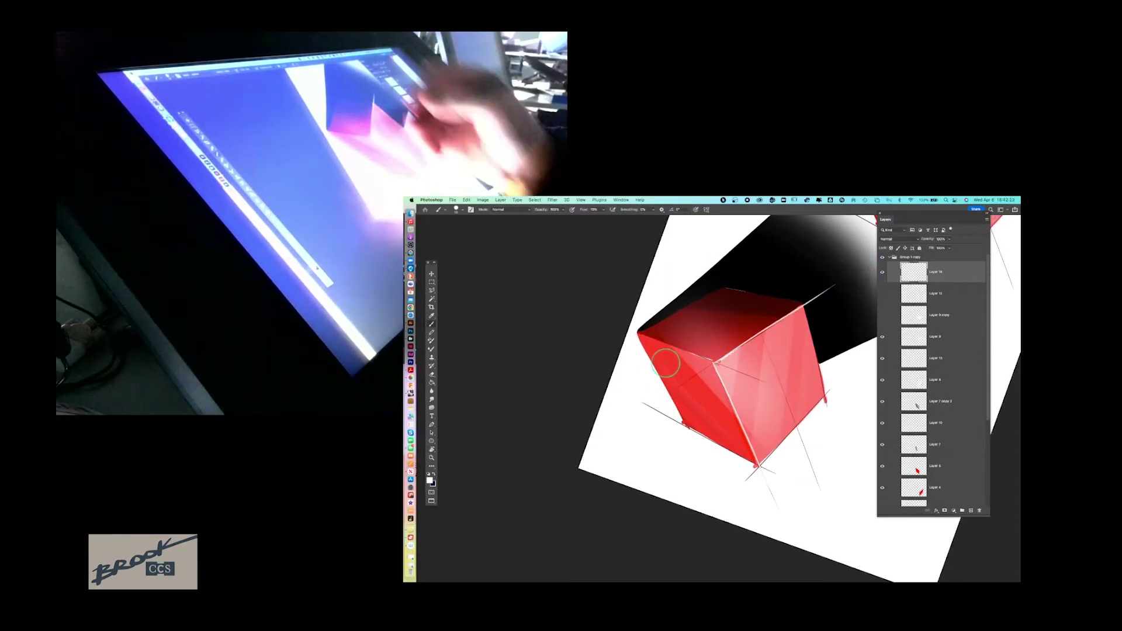
{"action": "key", "text": "r"}
{"action": "left_click_drag", "start_coordinate": [852, 272], "coordinate": [745, 241]}
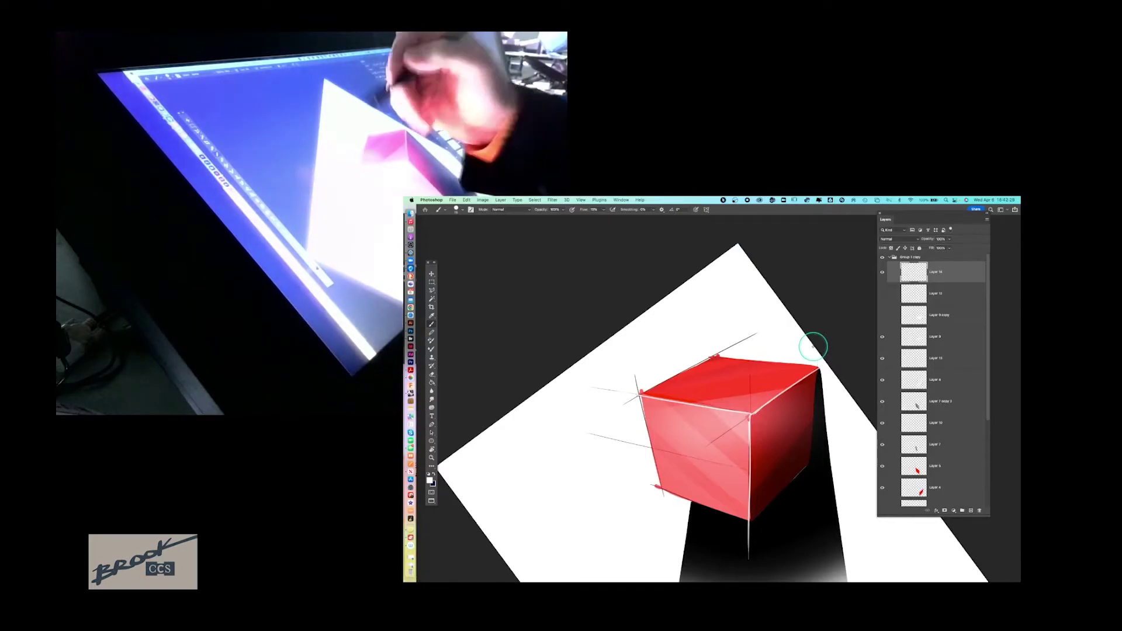
{"action": "key", "text": "t"}
{"action": "mouse_move", "coordinate": [615, 443]}
{"action": "left_mouse_down"}
{"action": "mouse_move", "coordinate": [615, 314]}
{"action": "mouse_move", "coordinate": [649, 270]}
{"action": "left_mouse_up"}
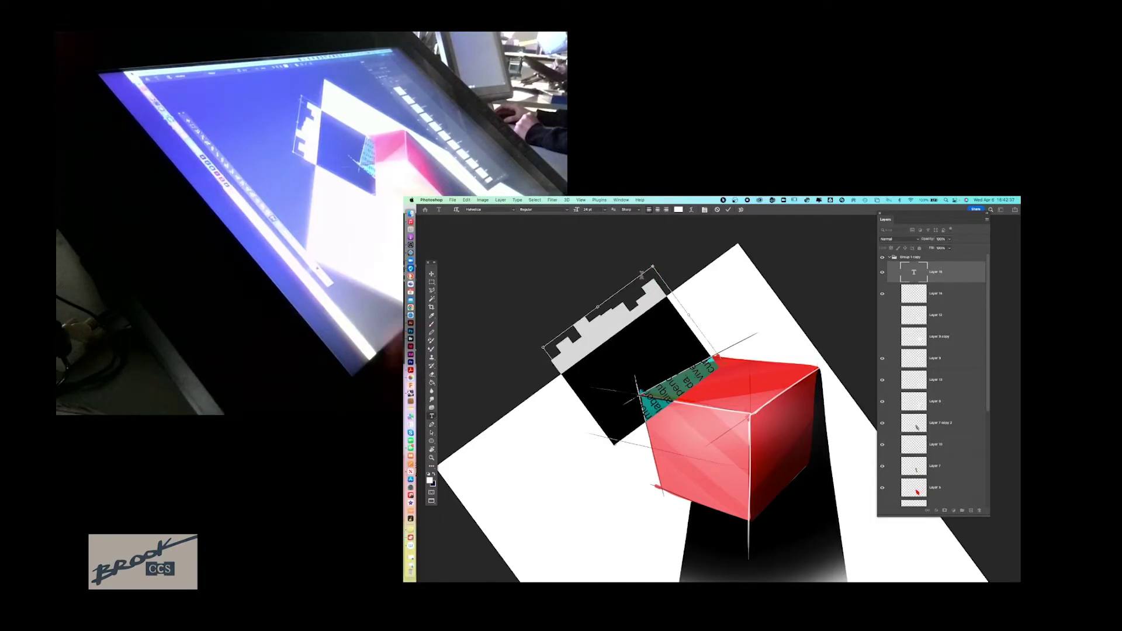
{"action": "key", "text": "BackSpace"}
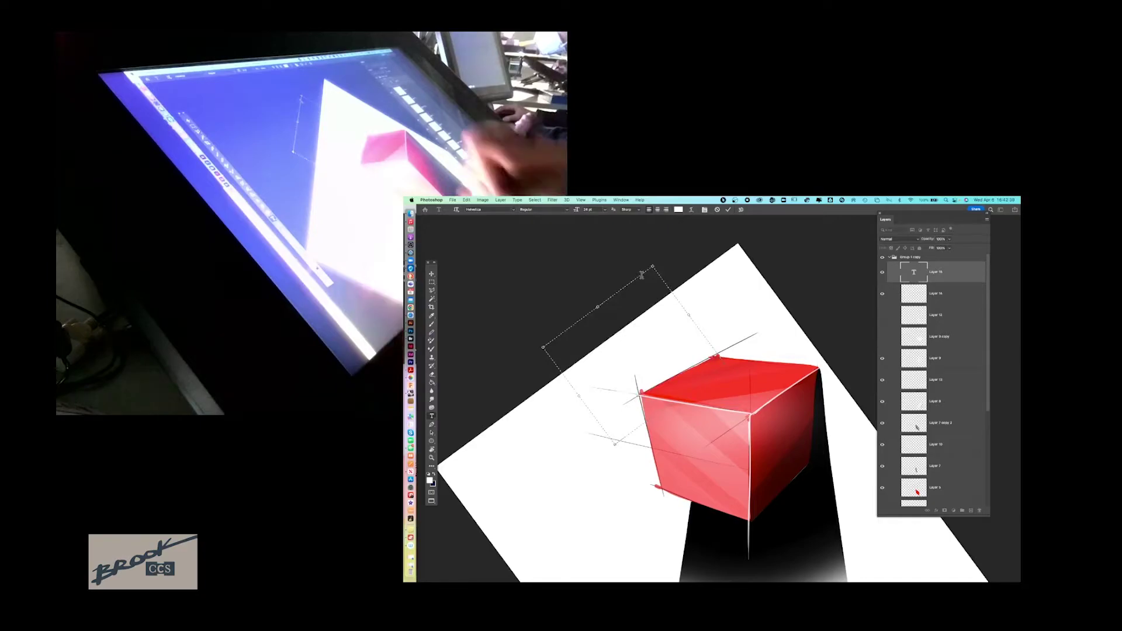
{"action": "left_click", "coordinate": [432, 274]}
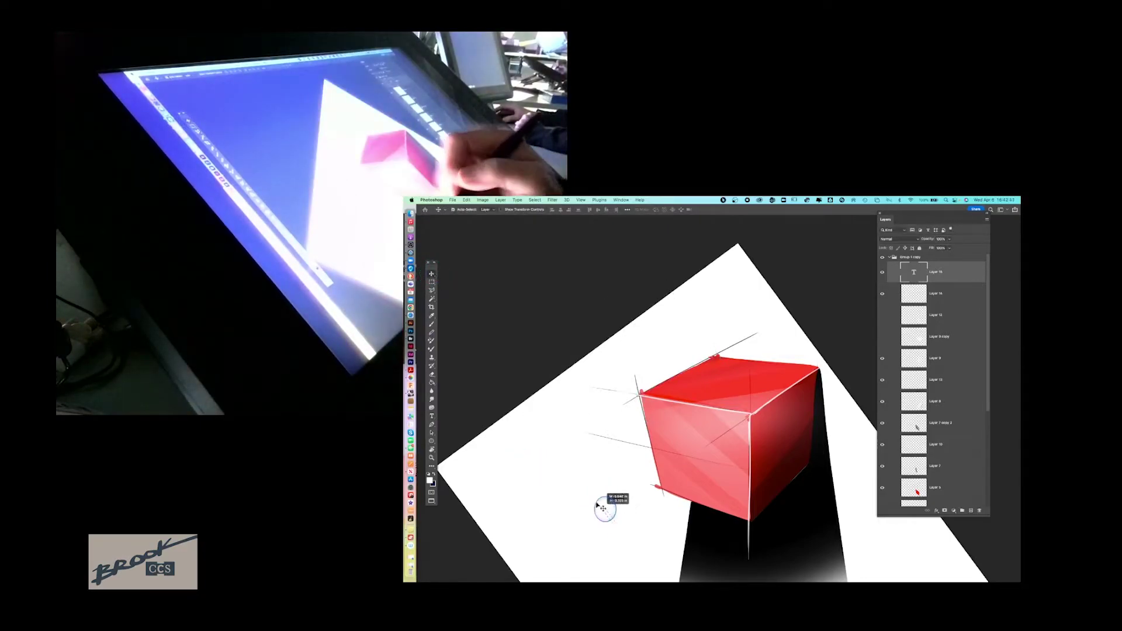
{"action": "key", "text": "b"}
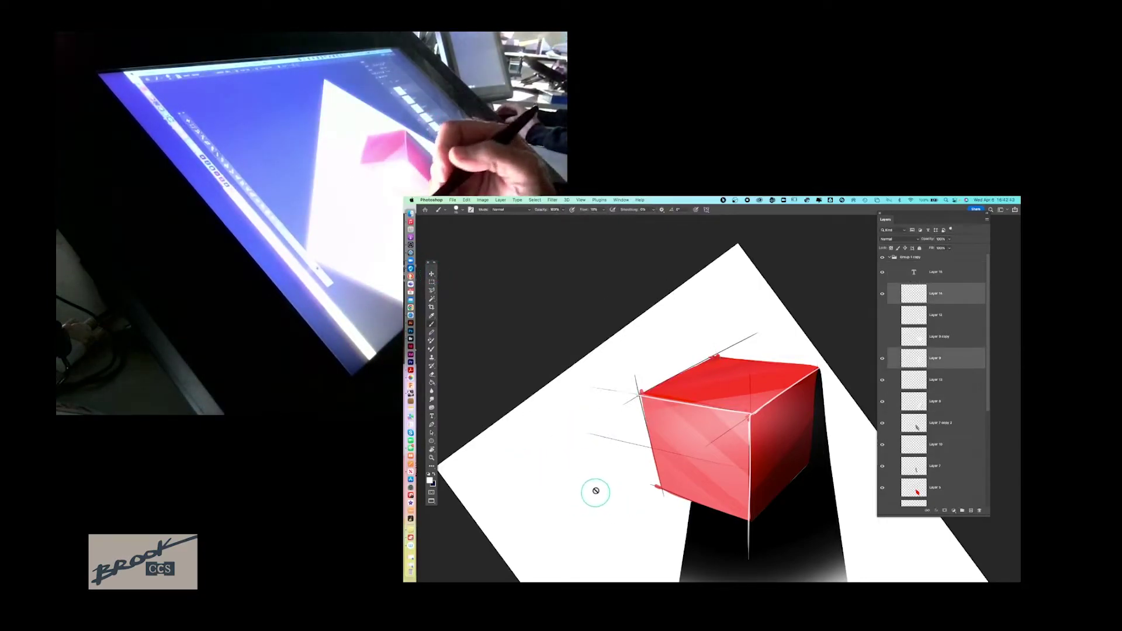
Step: Compare the second box with and without its white edge highlights by toggling that layer's visibility
{"action": "key", "text": "r"}
{"action": "left_click_drag", "start_coordinate": [586, 514], "coordinate": [707, 275]}
{"action": "left_click", "coordinate": [432, 274]}
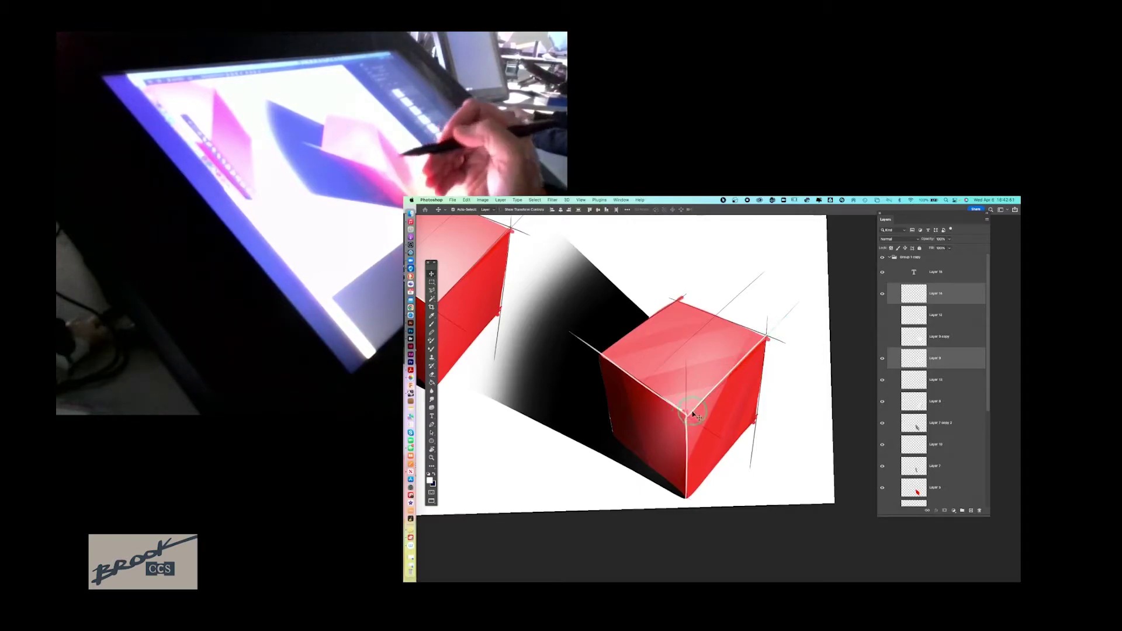
{"action": "left_click", "coordinate": [883, 296]}
{"action": "left_click", "coordinate": [883, 296]}
{"action": "left_click", "coordinate": [883, 296]}
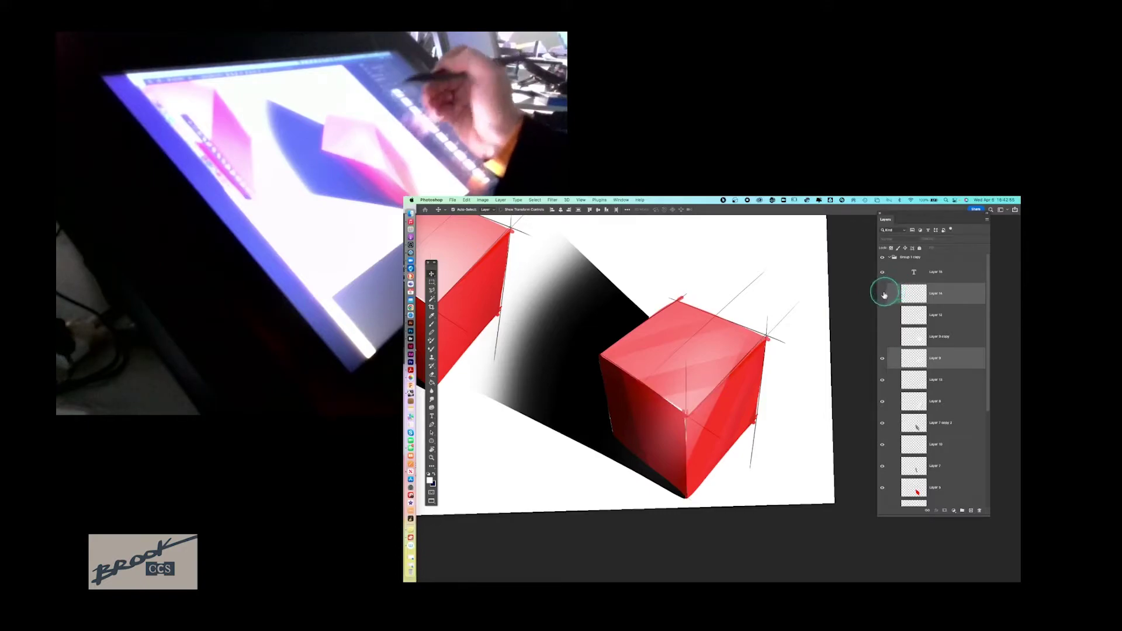
{"action": "left_click", "coordinate": [883, 296]}
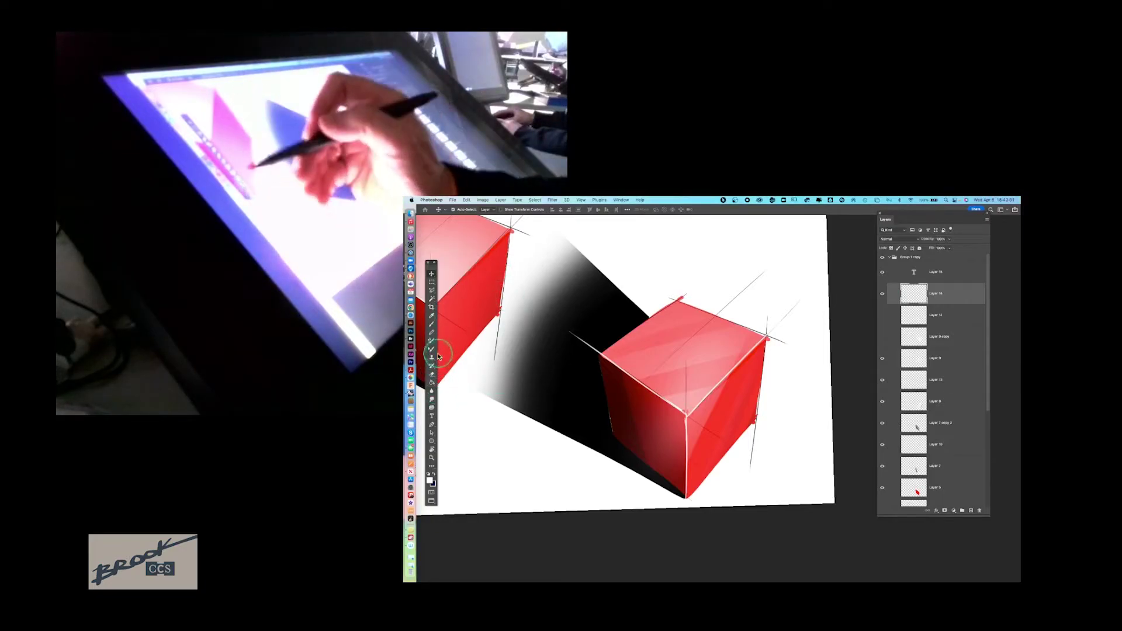
Step: Fade the outer ends of the white edge highlights using an enlarged Soft Round Pressure Opacity and Flow eraser
{"action": "left_click", "coordinate": [431, 374]}
{"action": "left_click", "coordinate": [459, 209]}
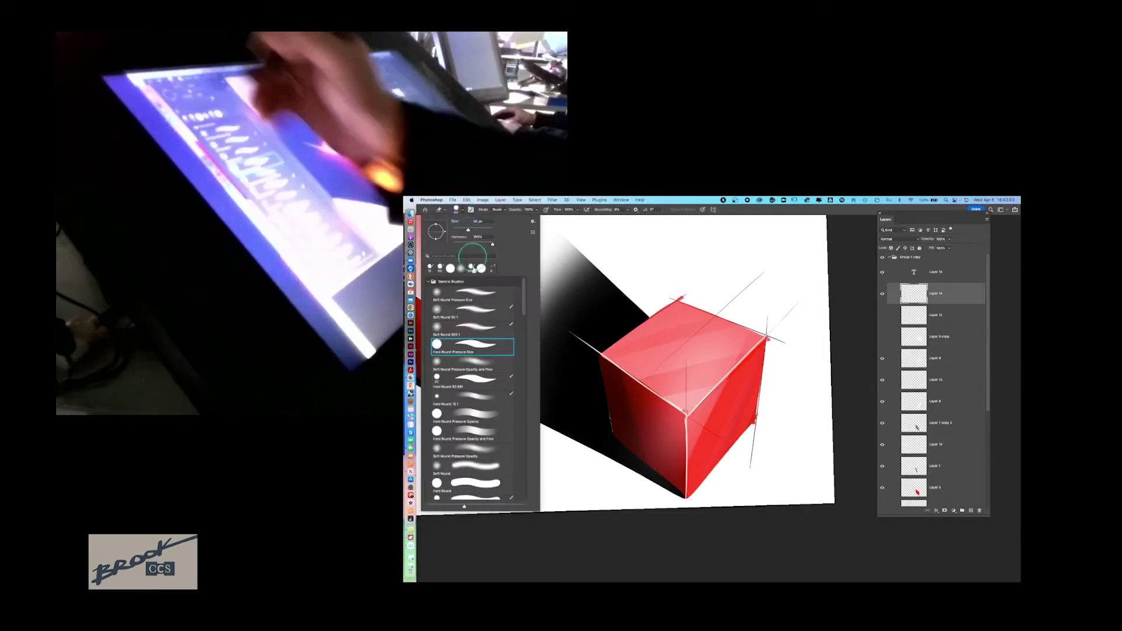
{"action": "left_click", "coordinate": [476, 361]}
{"action": "left_click", "coordinate": [620, 246]}
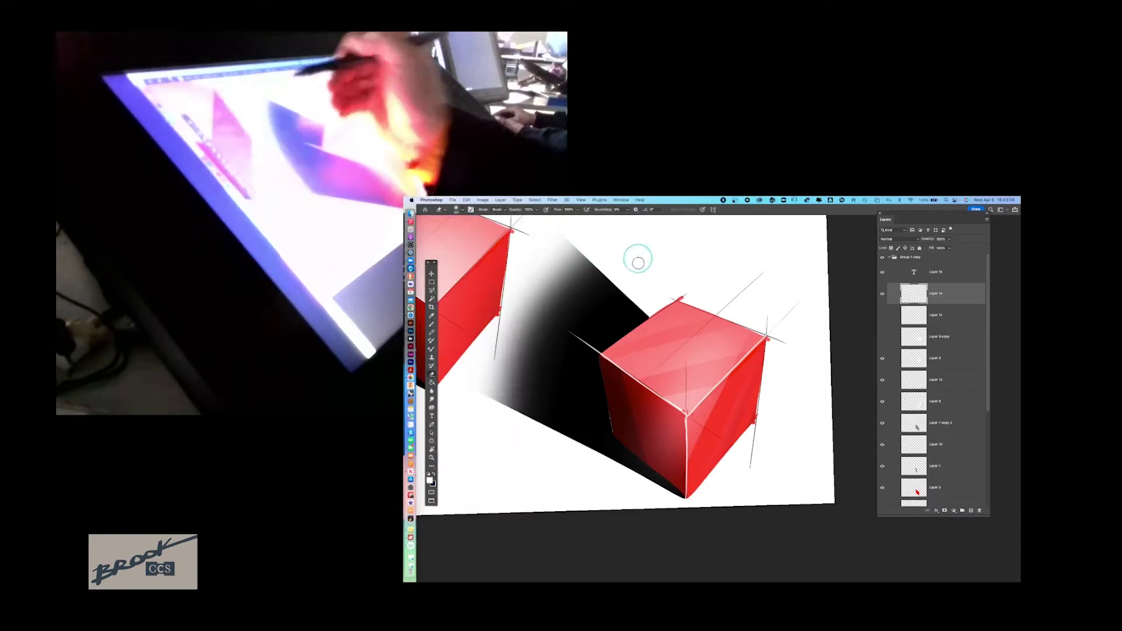
{"action": "key", "text": "bracketright"}
{"action": "key", "text": "bracketright"}
{"action": "key", "text": "bracketright"}
{"action": "key", "text": "bracketright"}
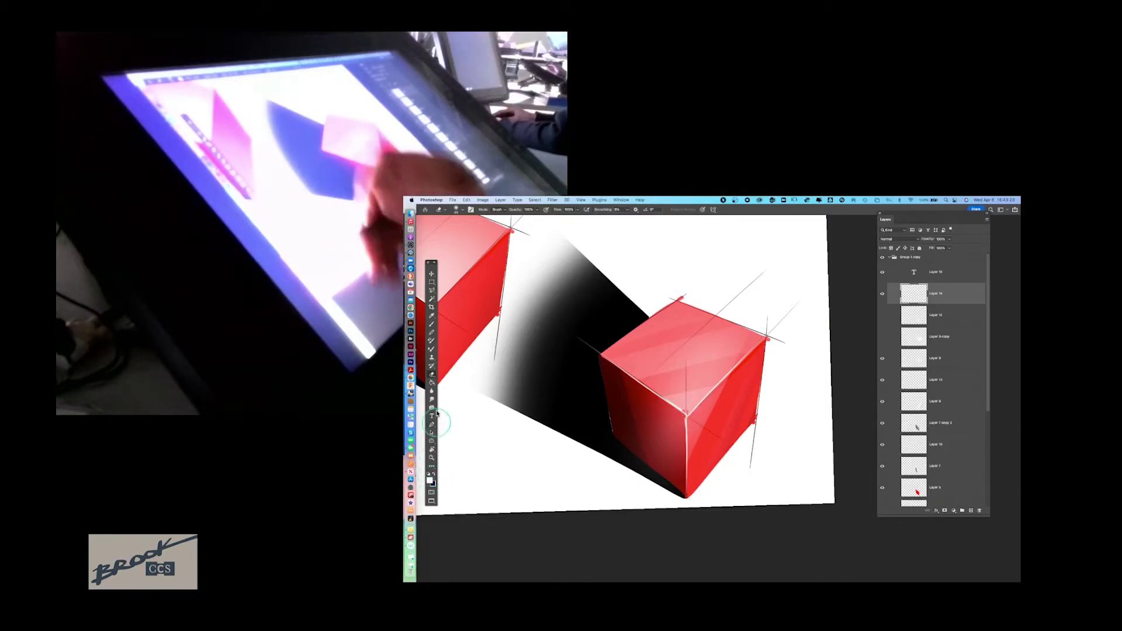
Step: Handwrite the label "MATTE FINISH" above the first box in the dark colour with the Brush
{"action": "left_click", "coordinate": [433, 325]}
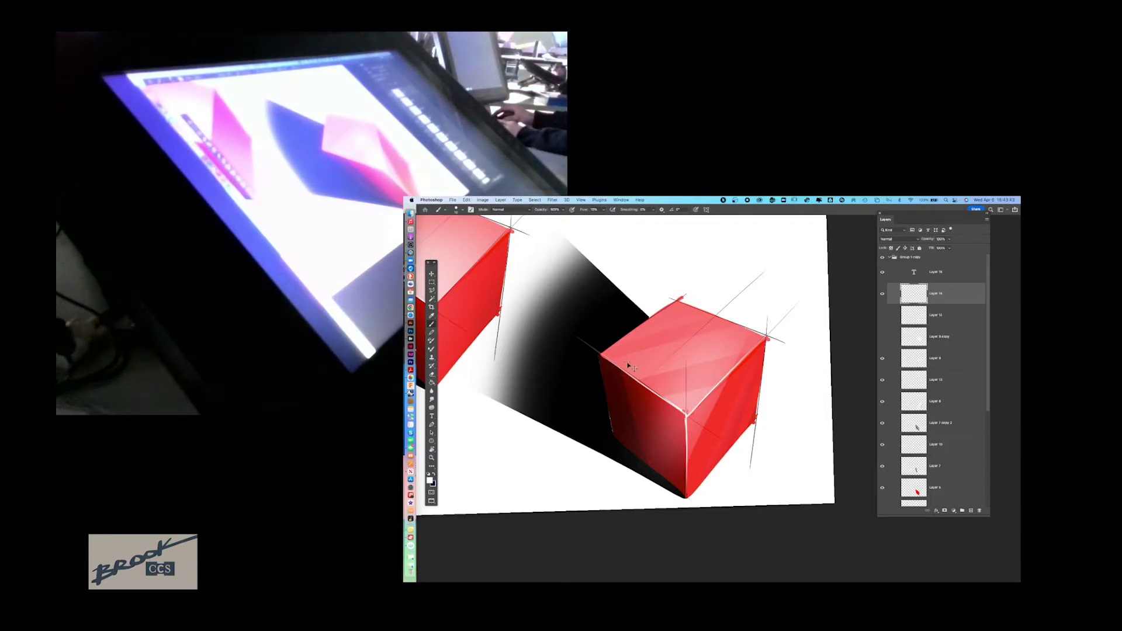
{"action": "key", "text": "super+minus"}
{"action": "key", "text": "super+minus"}
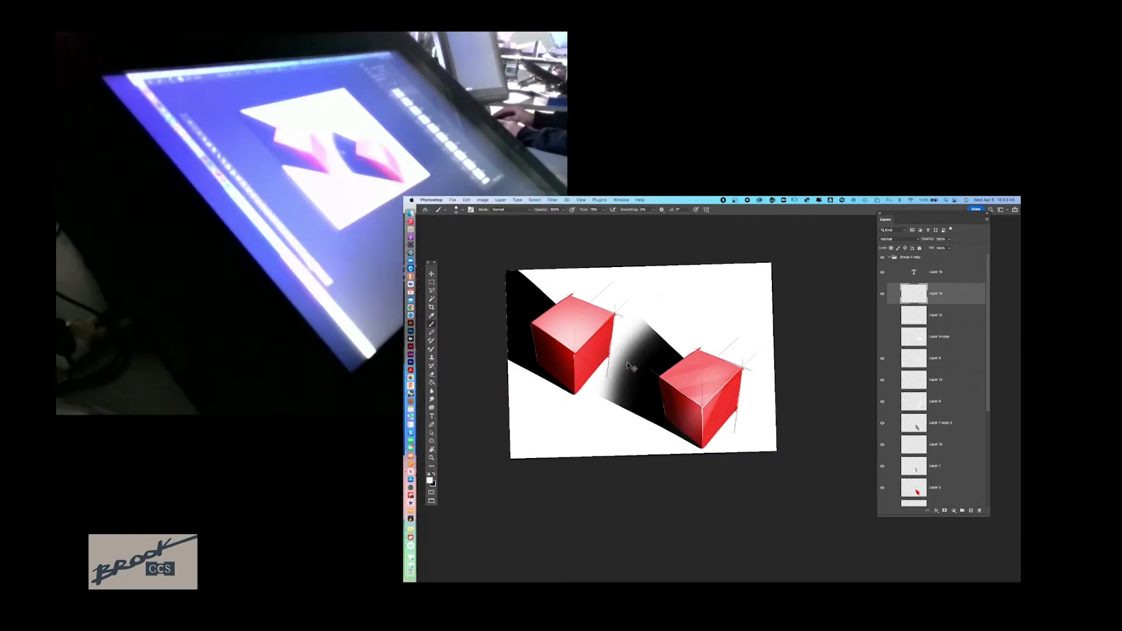
{"action": "key", "text": "super+plus"}
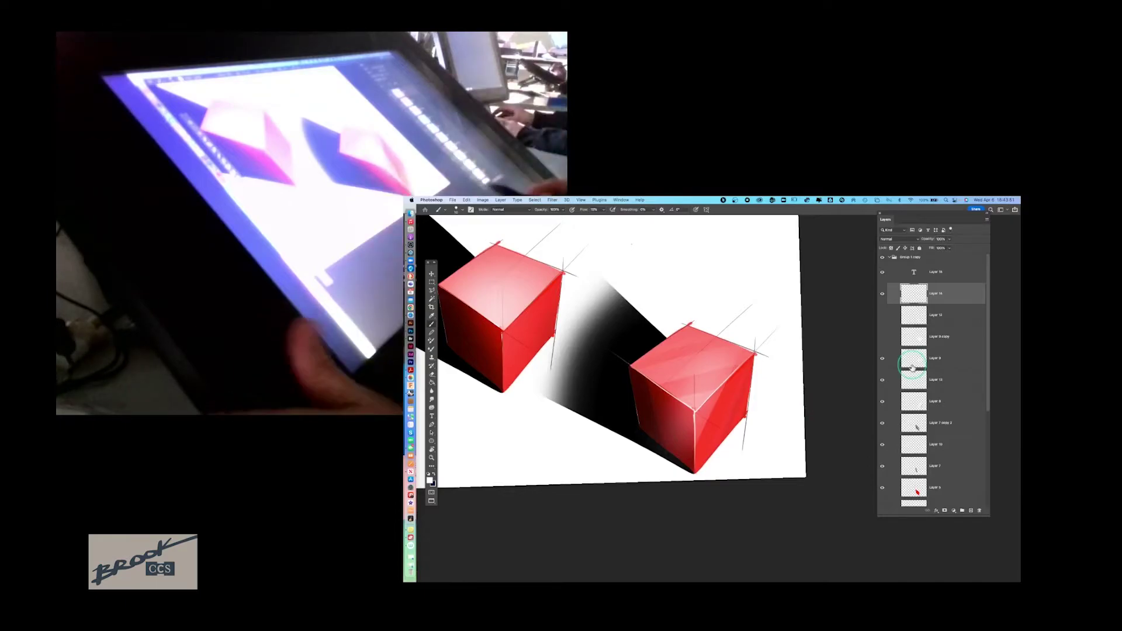
{"action": "left_click_drag", "start_coordinate": [534, 395], "coordinate": [608, 440]}
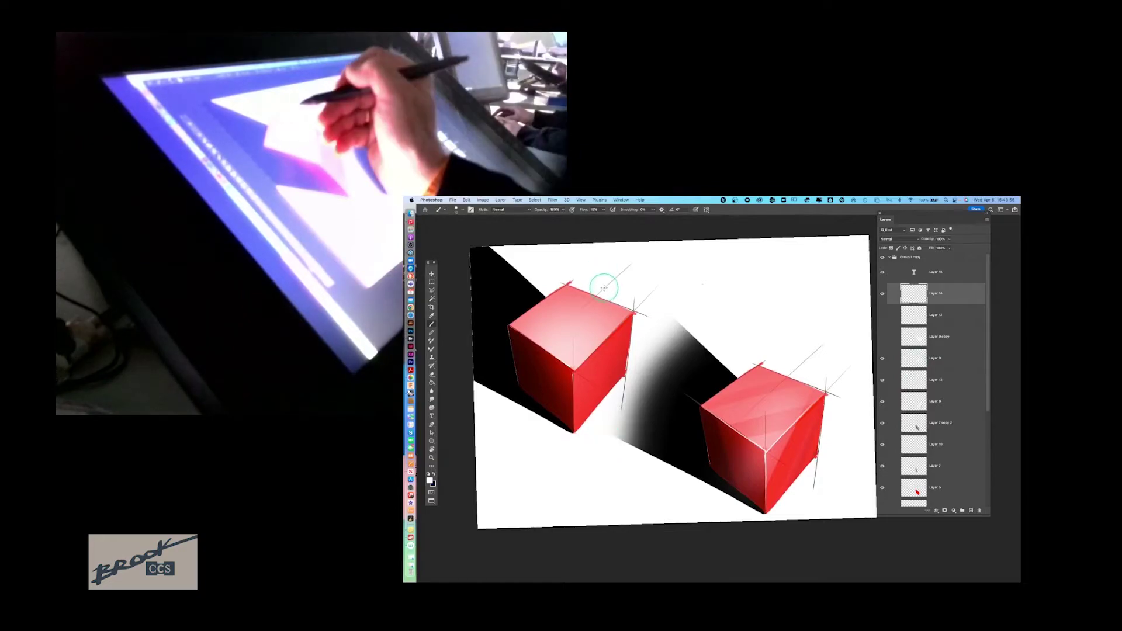
{"action": "left_click", "coordinate": [433, 474]}
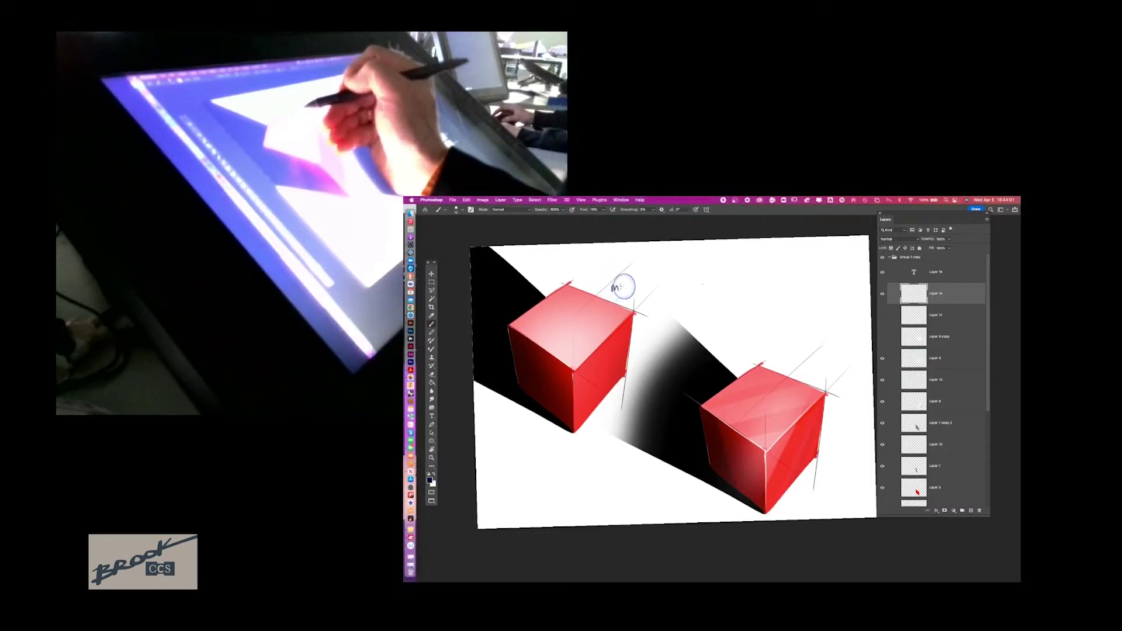
{"action": "mouse_move", "coordinate": [625, 289]}
{"action": "left_mouse_down"}
{"action": "mouse_move", "coordinate": [629, 299]}
{"action": "mouse_move", "coordinate": [661, 297]}
{"action": "left_mouse_up"}
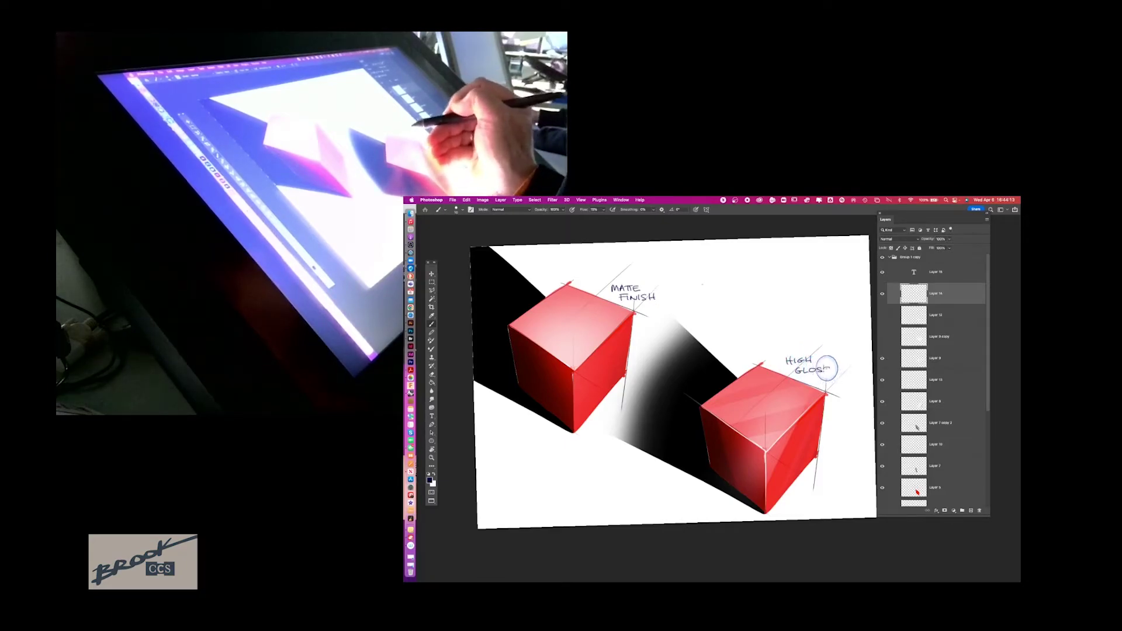
Step: Handwrite the label "HIGH GLOSS FINISH" above the second box
{"action": "left_click_drag", "start_coordinate": [827, 368], "coordinate": [816, 379]}
{"action": "left_click_drag", "start_coordinate": [823, 376], "coordinate": [845, 381]}
{"action": "left_click_drag", "start_coordinate": [850, 375], "coordinate": [848, 381]}
{"action": "left_click_drag", "start_coordinate": [845, 378], "coordinate": [850, 378]}
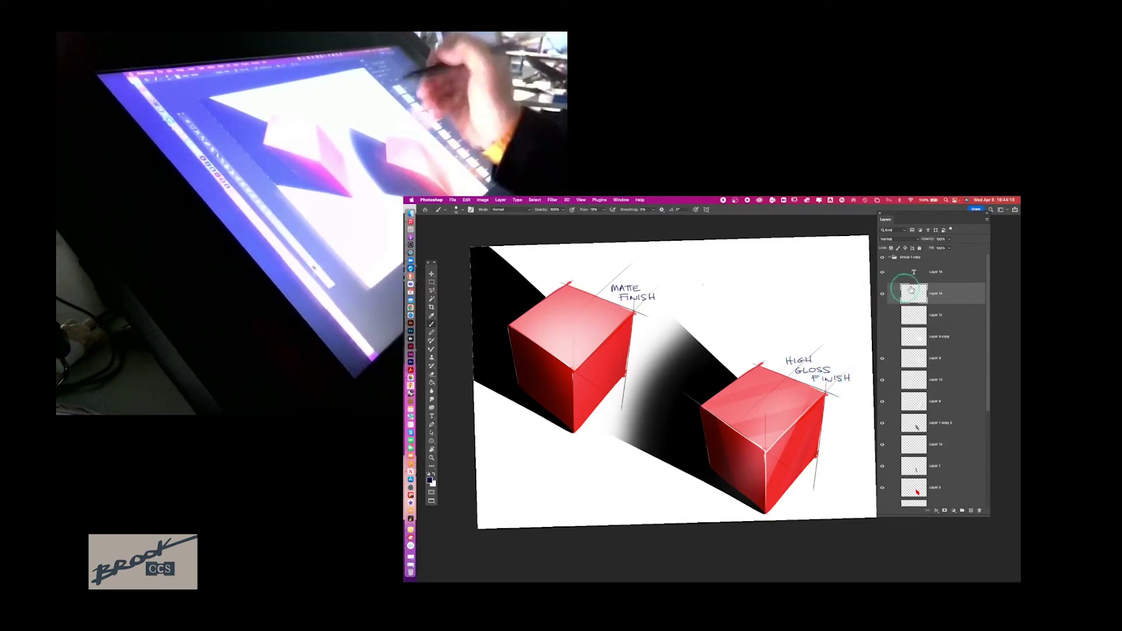
Step: Collapse the second box's group, hide both box groups and the layer beneath Layer 2, and show and select the box sketch on Layer 2
{"action": "left_click", "coordinate": [889, 258]}
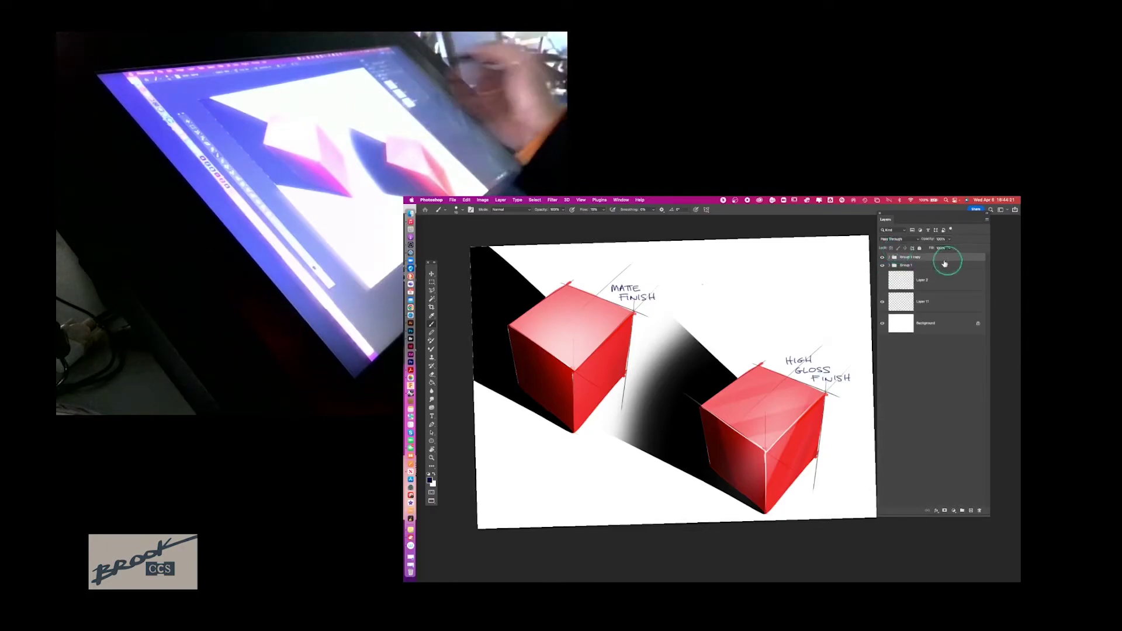
{"action": "left_click", "coordinate": [882, 258]}
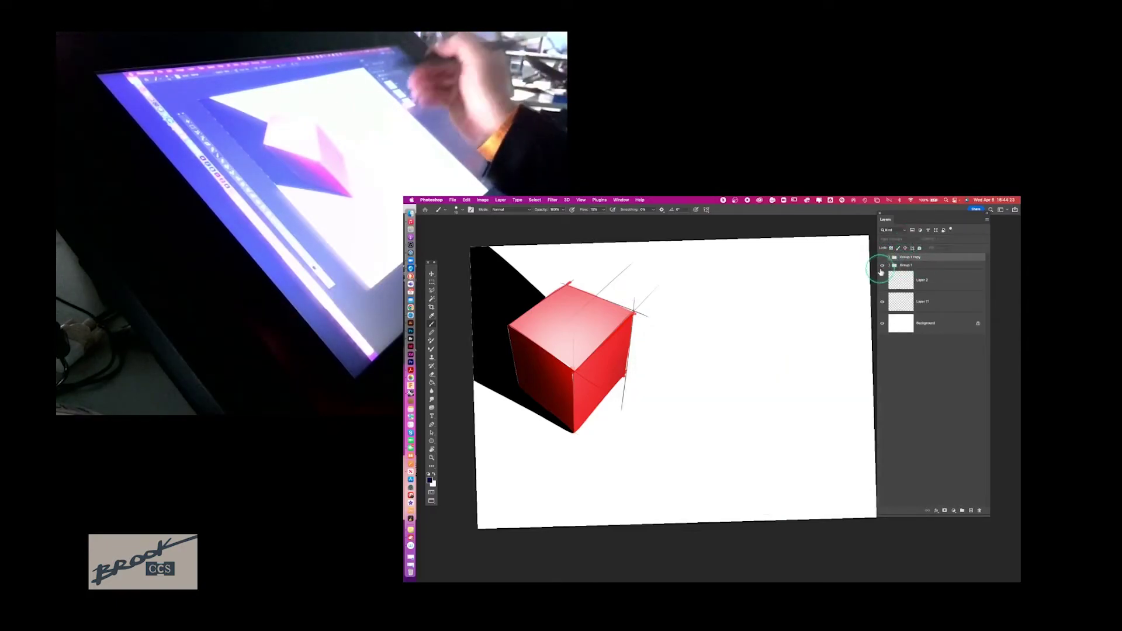
{"action": "left_click", "coordinate": [883, 266]}
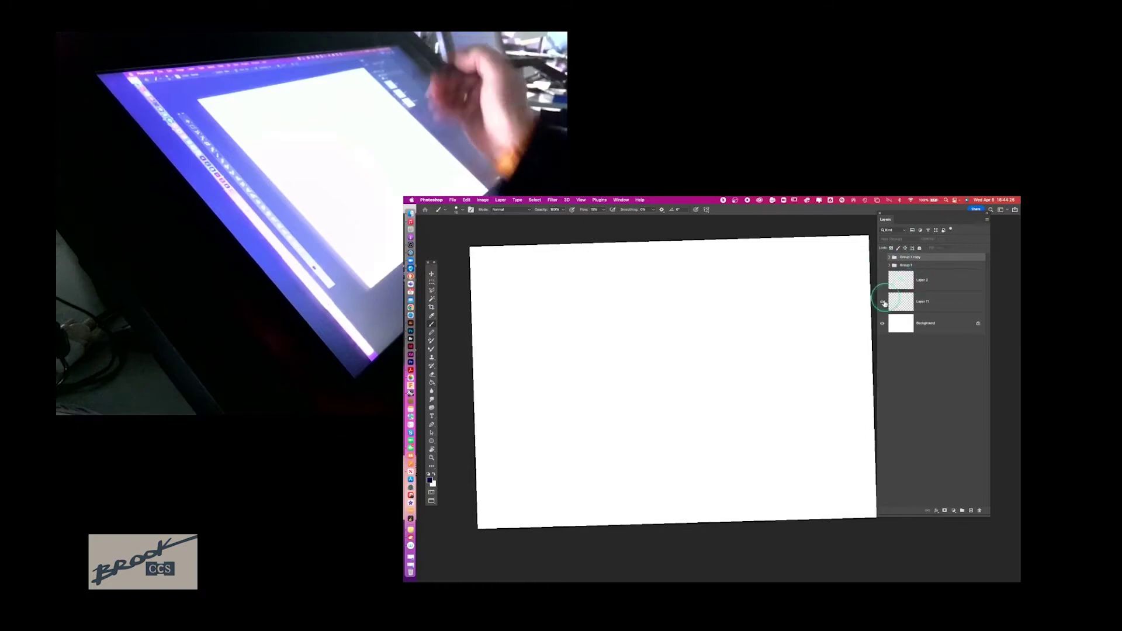
{"action": "left_click", "coordinate": [882, 281]}
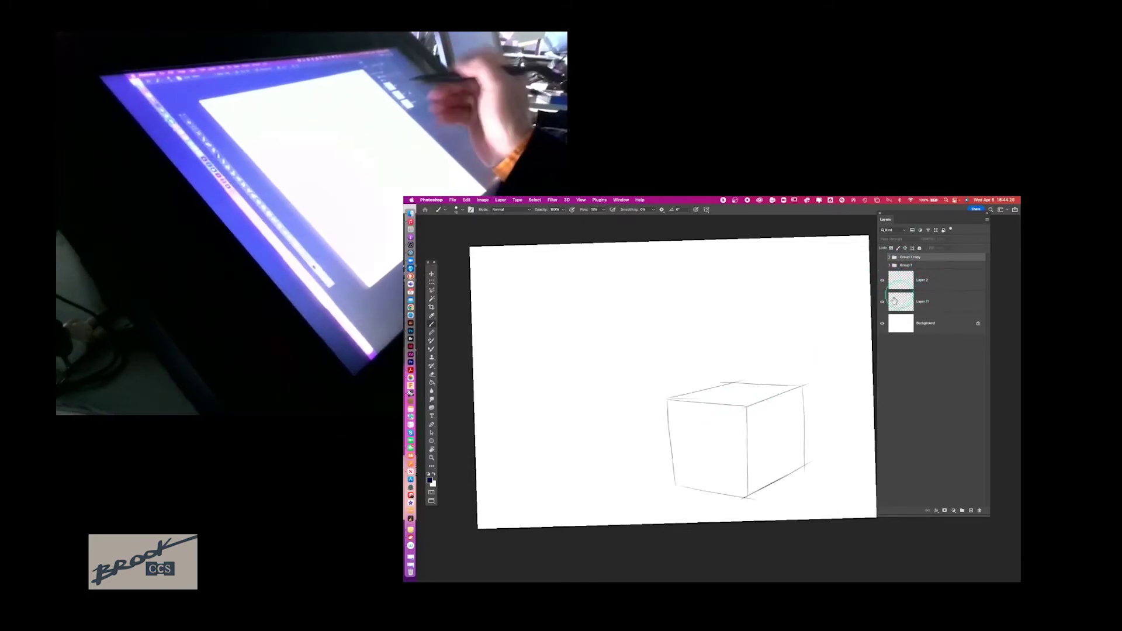
{"action": "key", "text": "v"}
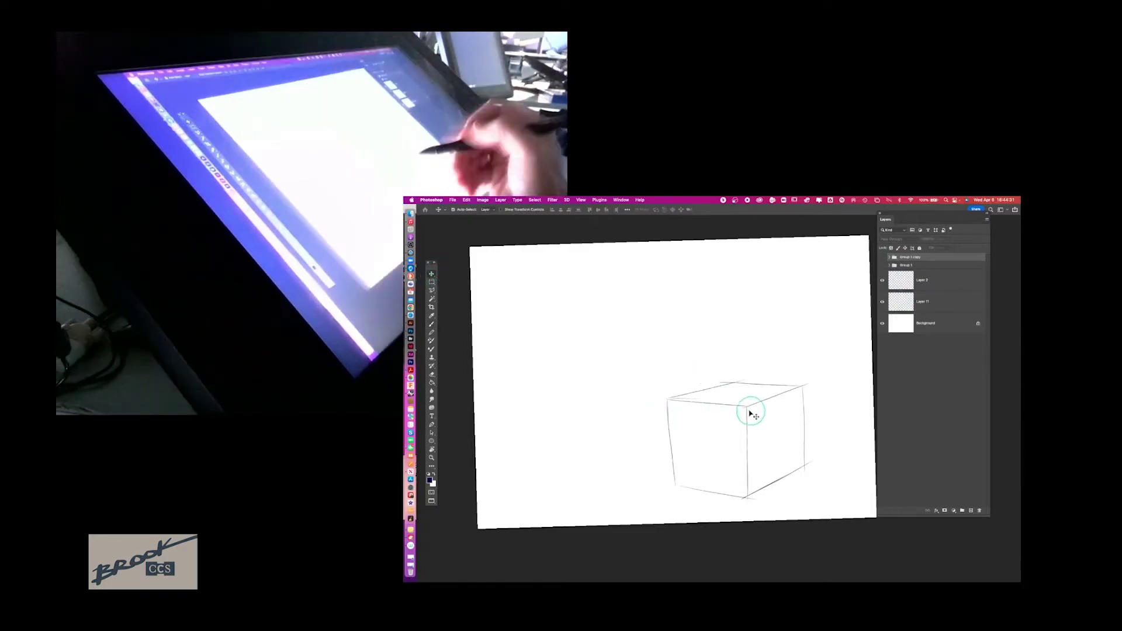
{"action": "left_click", "coordinate": [753, 379]}
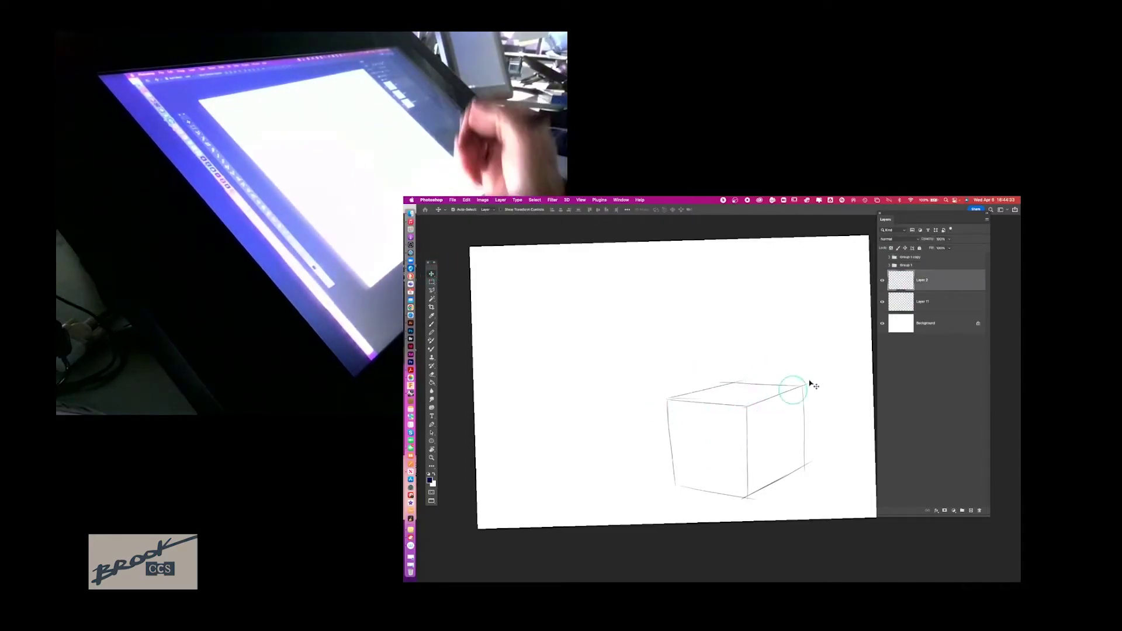
{"action": "left_click", "coordinate": [881, 283]}
{"action": "left_click", "coordinate": [882, 282]}
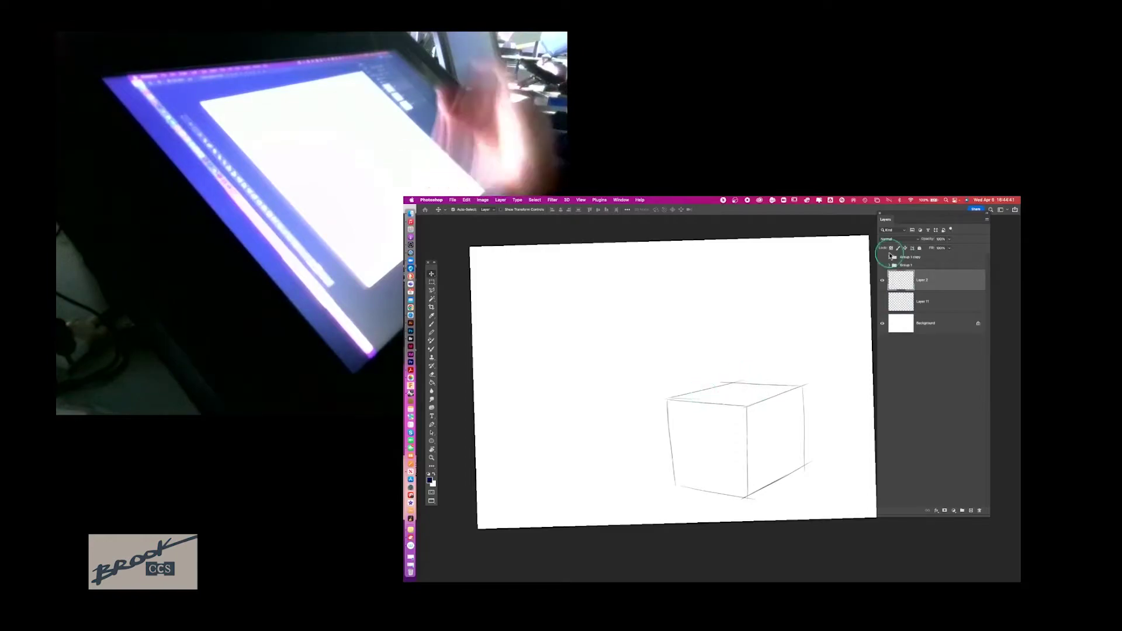
Step: Show Group 1 with the matte box alongside the line sketch, keeping the glossy box's group hidden
{"action": "left_click", "coordinate": [883, 258]}
{"action": "left_click", "coordinate": [883, 257]}
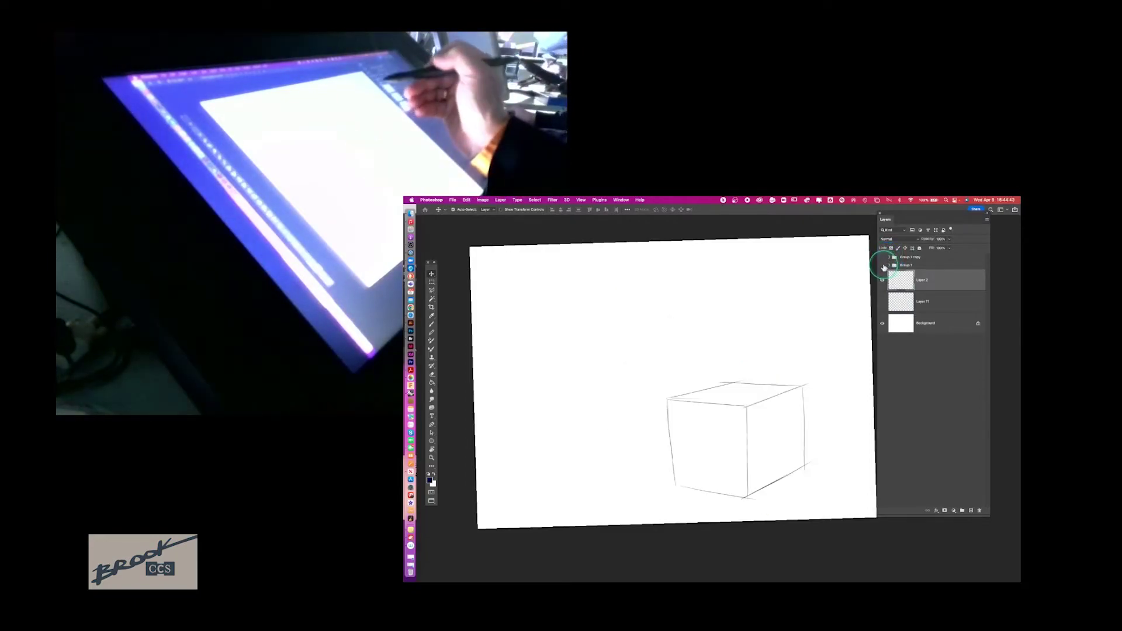
{"action": "left_click", "coordinate": [883, 265]}
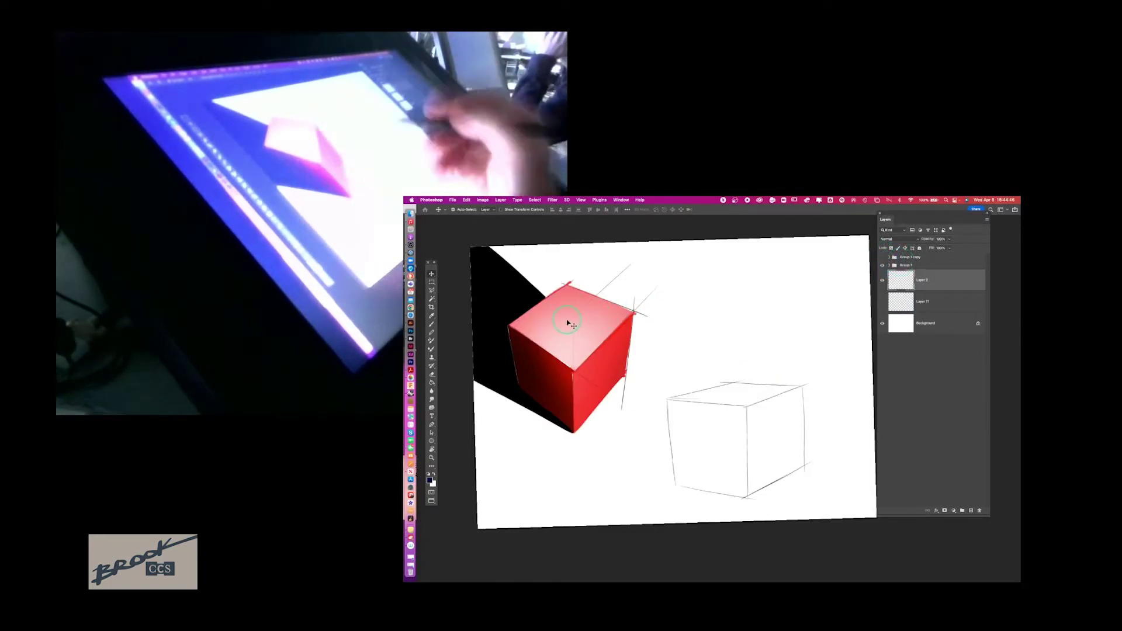
Step: On a new layer above Layer 2, sketch a small diamond above the matte box and a small box with hatched top above the plain box
{"action": "left_click", "coordinate": [971, 510]}
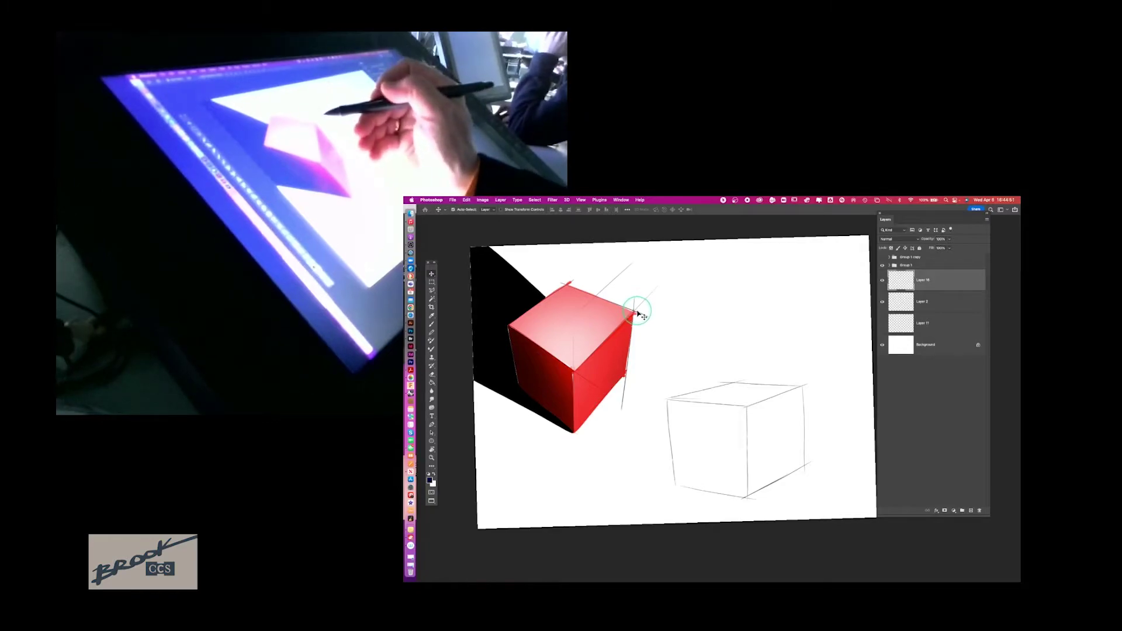
{"action": "key", "text": "b"}
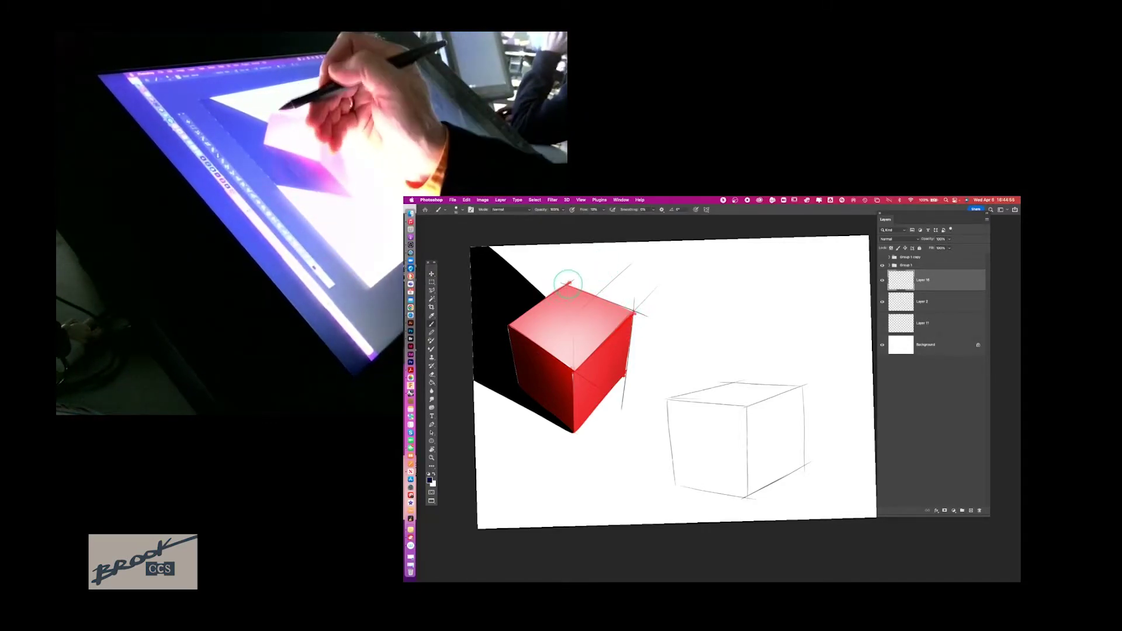
{"action": "mouse_move", "coordinate": [632, 255]}
{"action": "left_mouse_down"}
{"action": "mouse_move", "coordinate": [610, 273]}
{"action": "mouse_move", "coordinate": [639, 300]}
{"action": "mouse_move", "coordinate": [662, 276]}
{"action": "mouse_move", "coordinate": [633, 253]}
{"action": "left_mouse_up"}
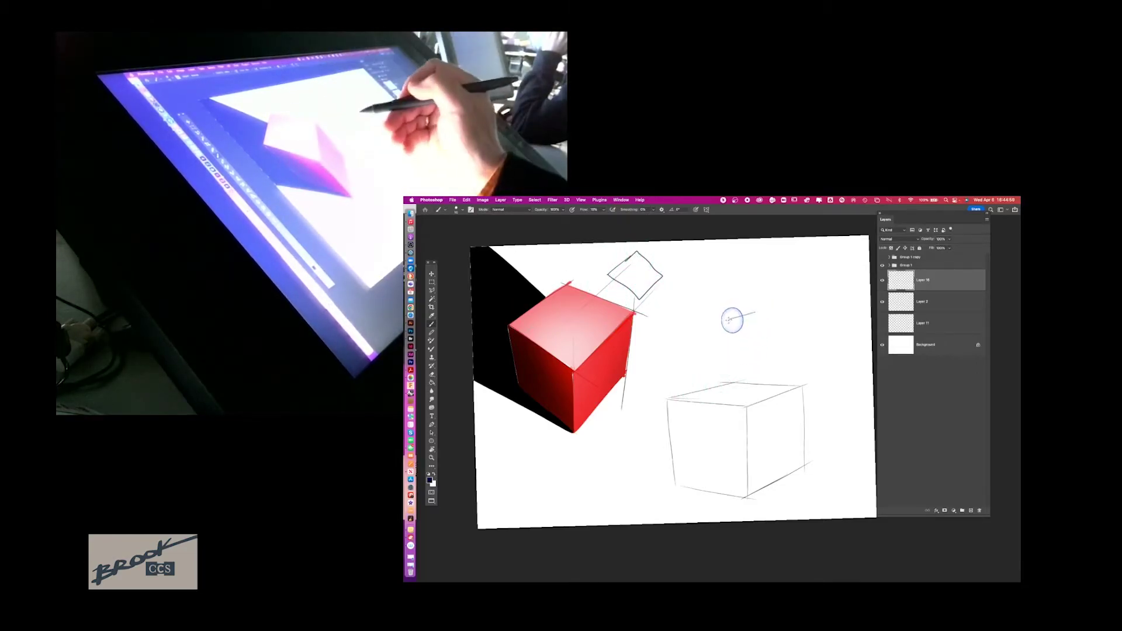
{"action": "mouse_move", "coordinate": [757, 313]}
{"action": "left_mouse_down"}
{"action": "mouse_move", "coordinate": [791, 320]}
{"action": "mouse_move", "coordinate": [733, 321]}
{"action": "mouse_move", "coordinate": [731, 351]}
{"action": "left_mouse_up"}
{"action": "left_click_drag", "start_coordinate": [733, 352], "coordinate": [782, 344]}
{"action": "left_click_drag", "start_coordinate": [779, 346], "coordinate": [799, 338]}
{"action": "mouse_move", "coordinate": [796, 318]}
{"action": "left_mouse_down"}
{"action": "mouse_move", "coordinate": [783, 348]}
{"action": "mouse_move", "coordinate": [752, 316]}
{"action": "mouse_move", "coordinate": [787, 324]}
{"action": "left_mouse_up"}
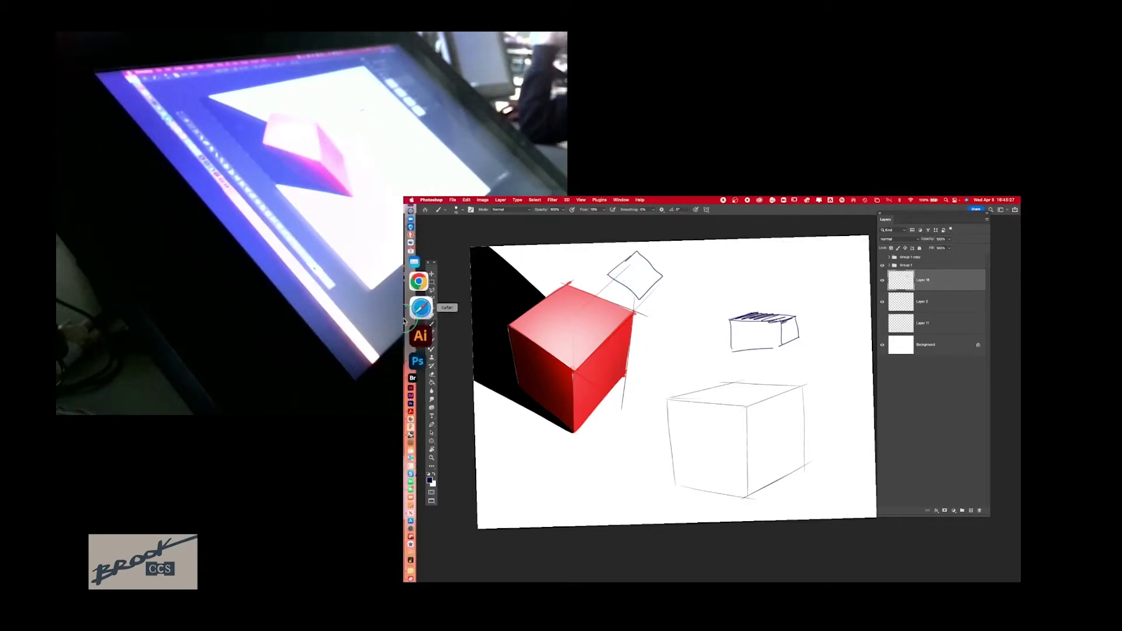
Step: Switch to Safari and search the web for "mirage" in a new tab
{"action": "left_click", "coordinate": [425, 320]}
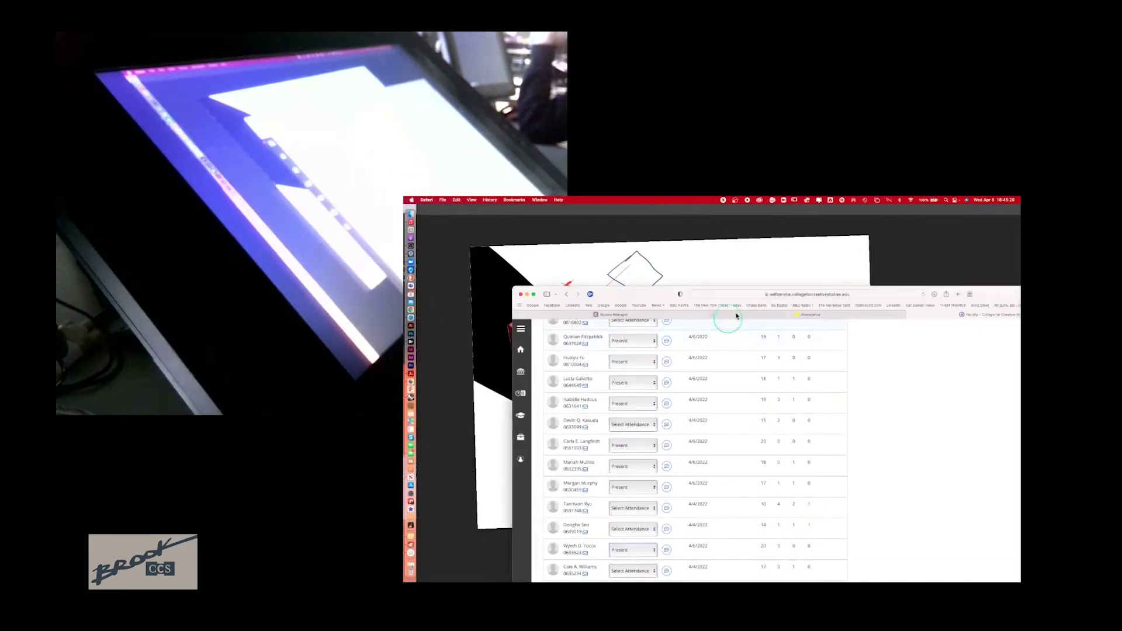
{"action": "left_click", "coordinate": [972, 295]}
{"action": "left_click", "coordinate": [960, 296]}
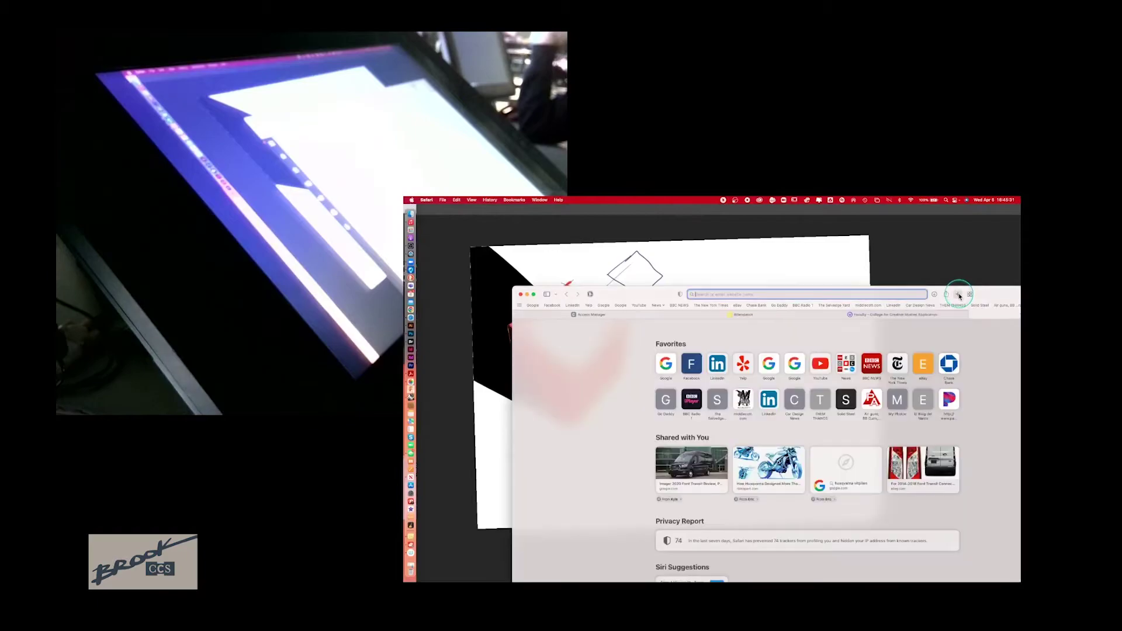
{"action": "left_click", "coordinate": [790, 292]}
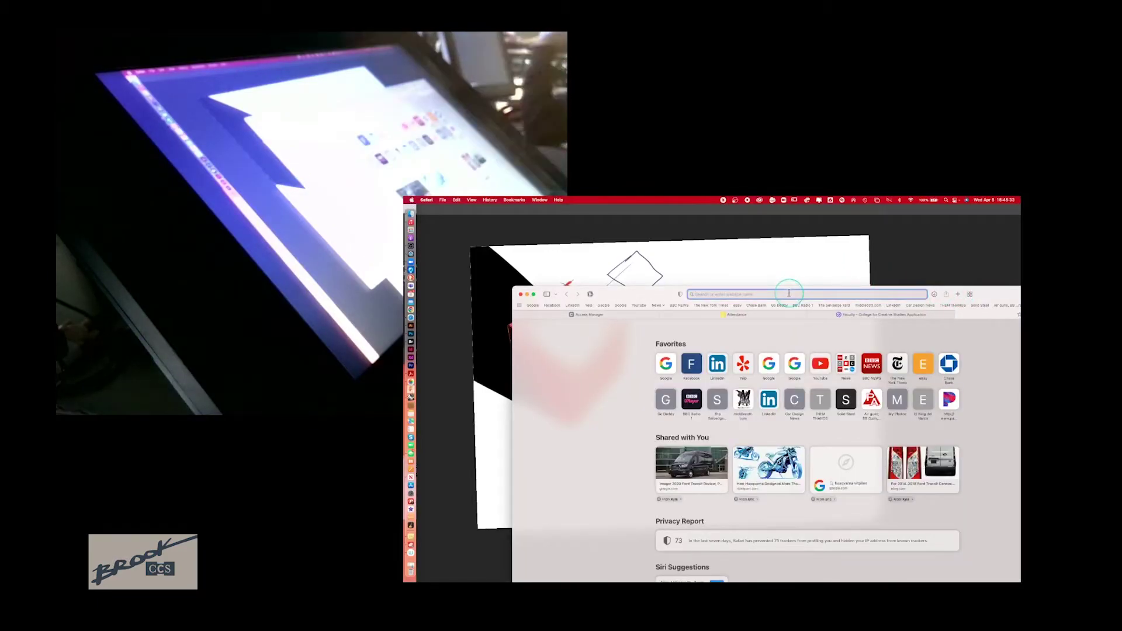
{"action": "type", "text": "mirage"}
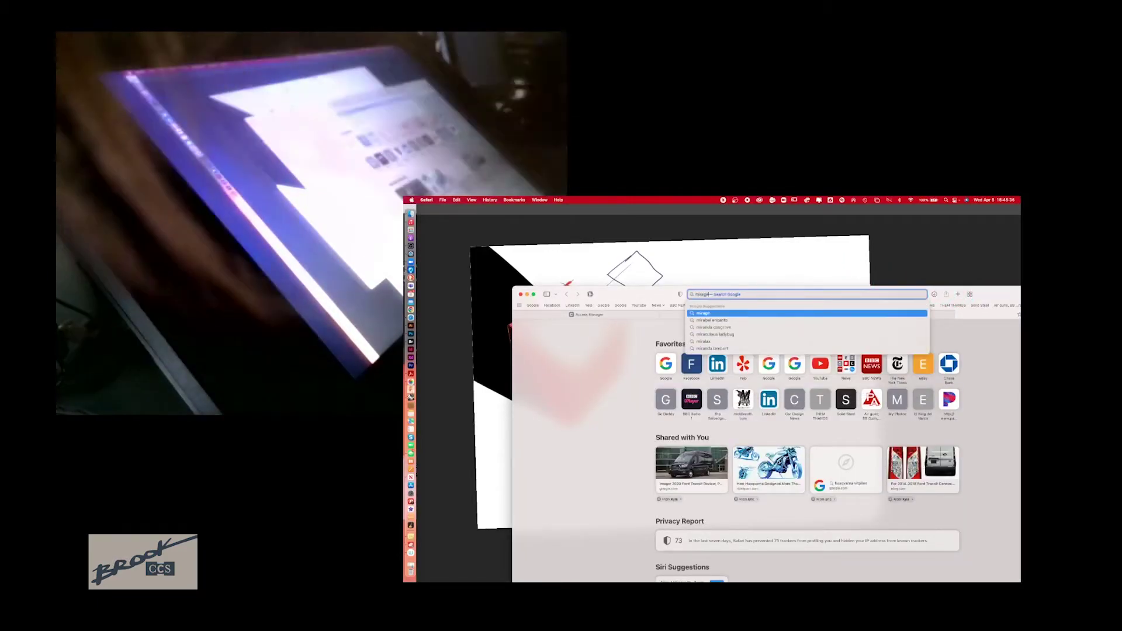
{"action": "key", "text": "Return"}
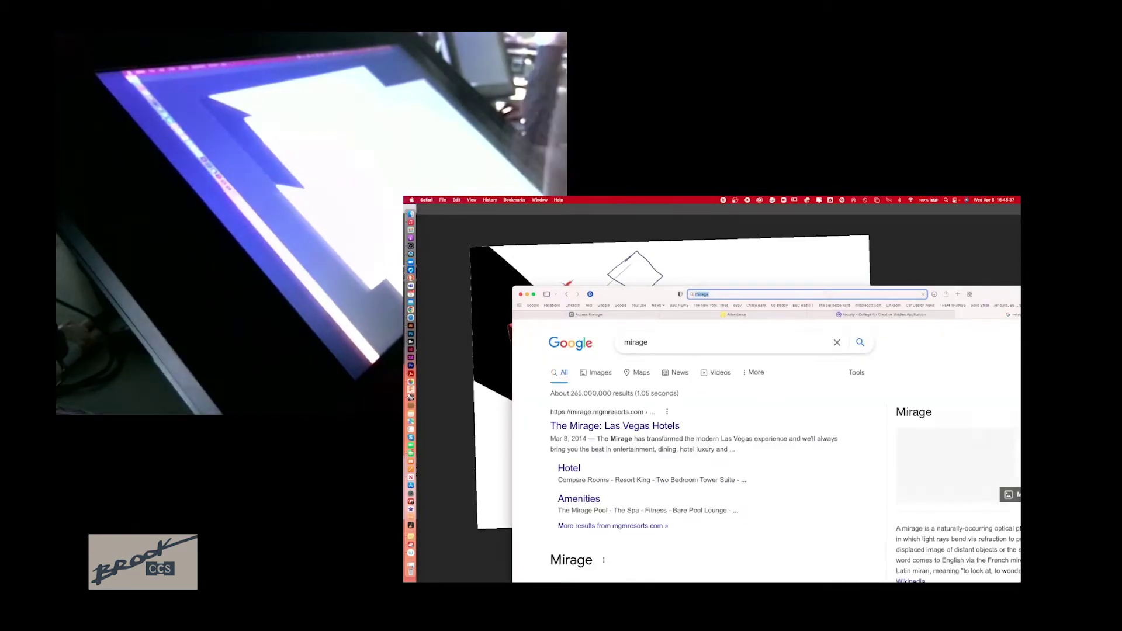
Step: Bring the browser window further into view and show the image results for mirage
{"action": "left_click", "coordinate": [661, 315]}
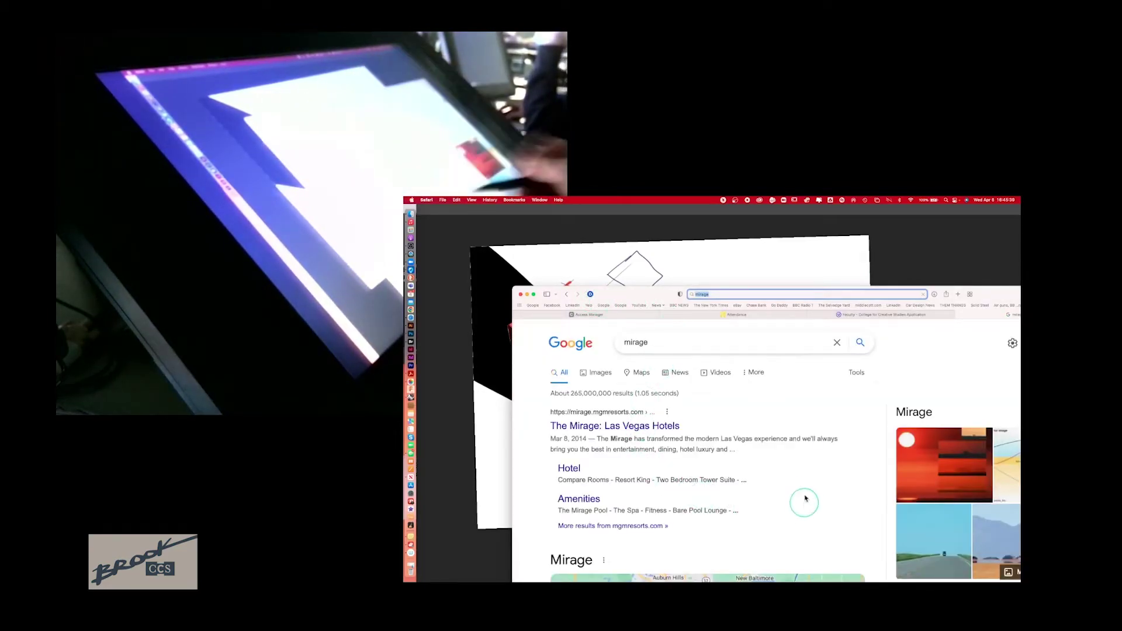
{"action": "left_click_drag", "start_coordinate": [671, 324], "coordinate": [625, 250]}
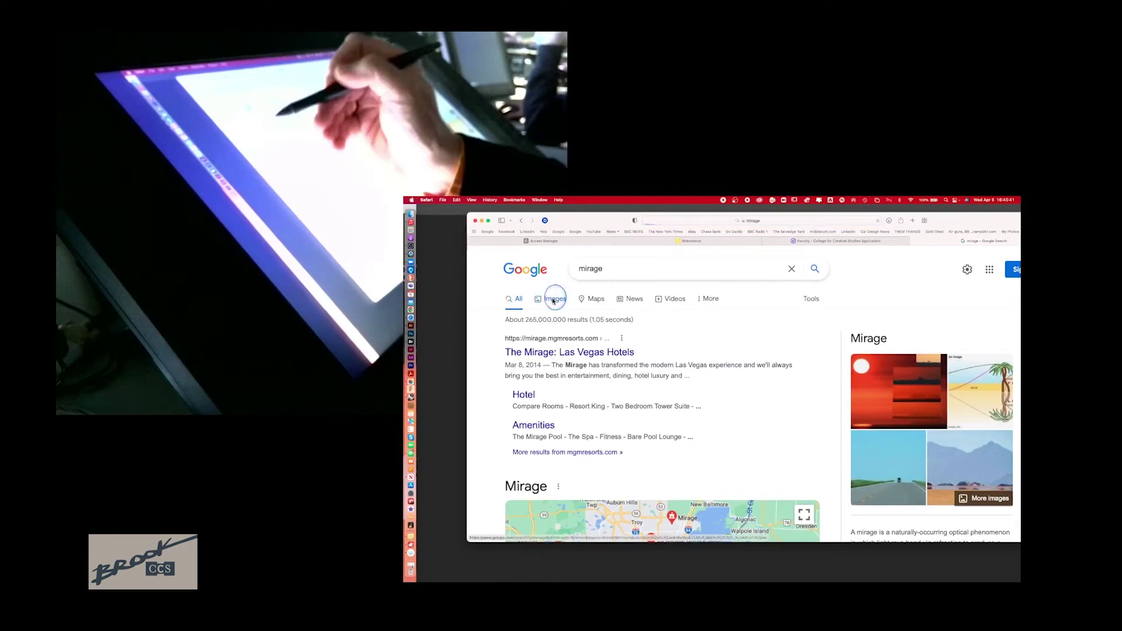
{"action": "left_click", "coordinate": [551, 299]}
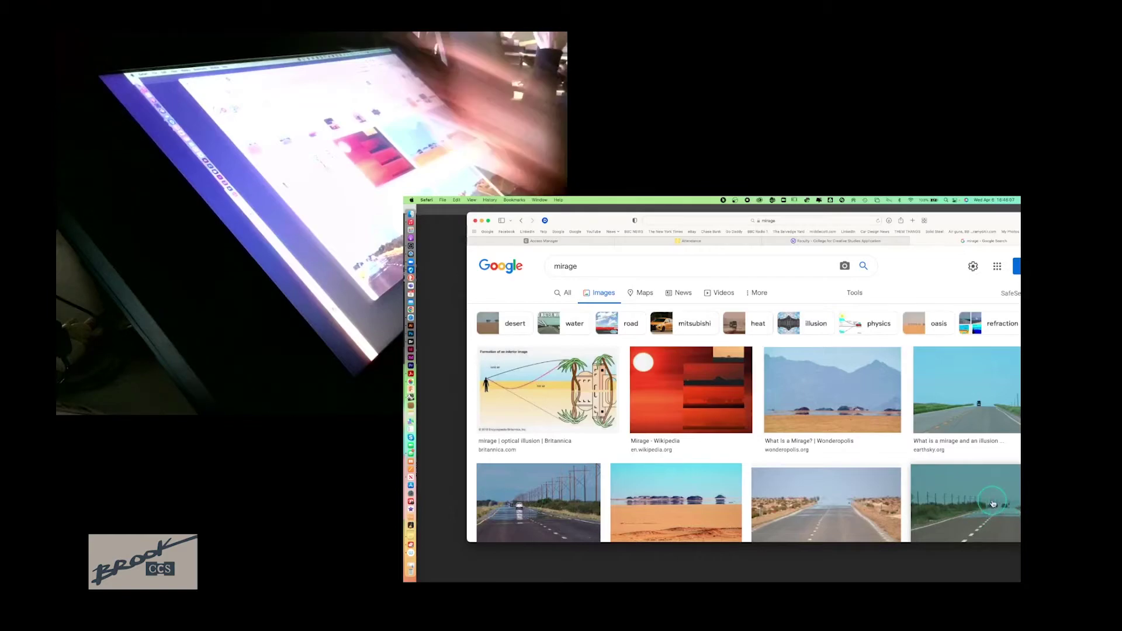
Step: Move the browser window aside, return to Photoshop and delete the layer holding the small diamond and box sketches
{"action": "mouse_move", "coordinate": [597, 219]}
{"action": "left_mouse_down"}
{"action": "mouse_move", "coordinate": [523, 431]}
{"action": "mouse_move", "coordinate": [520, 550]}
{"action": "left_mouse_up"}
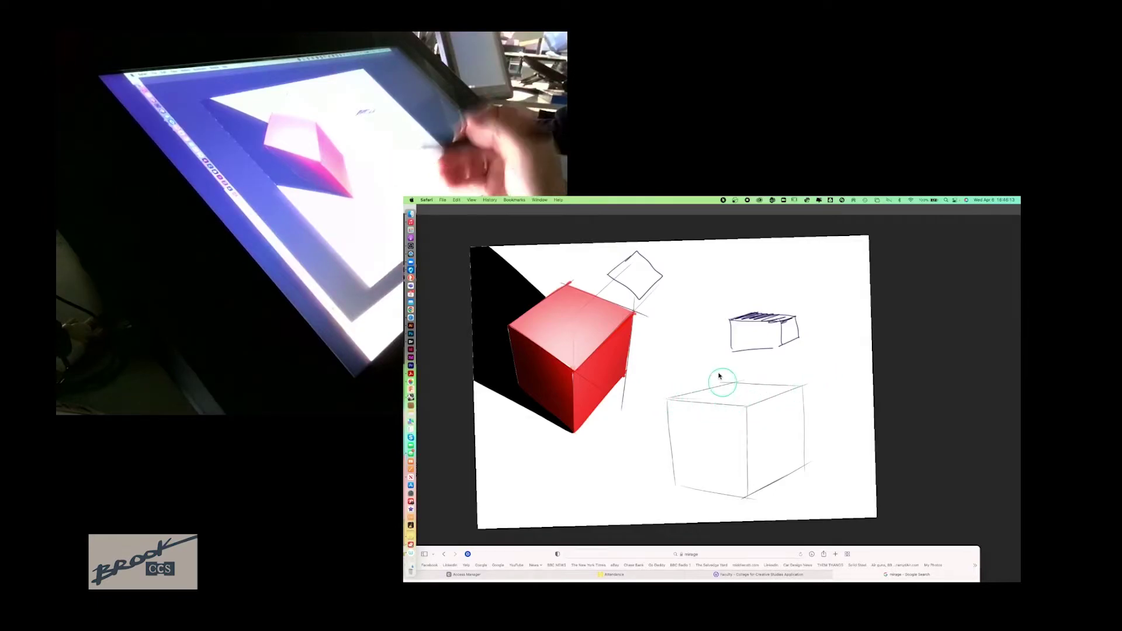
{"action": "left_click", "coordinate": [512, 211]}
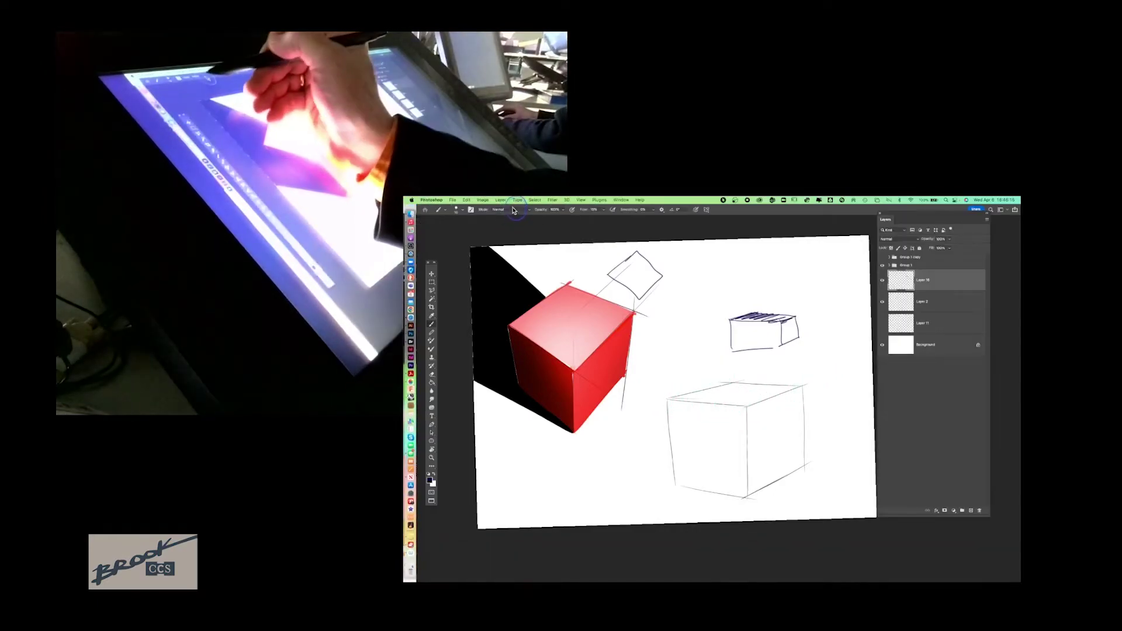
{"action": "left_click", "coordinate": [883, 265]}
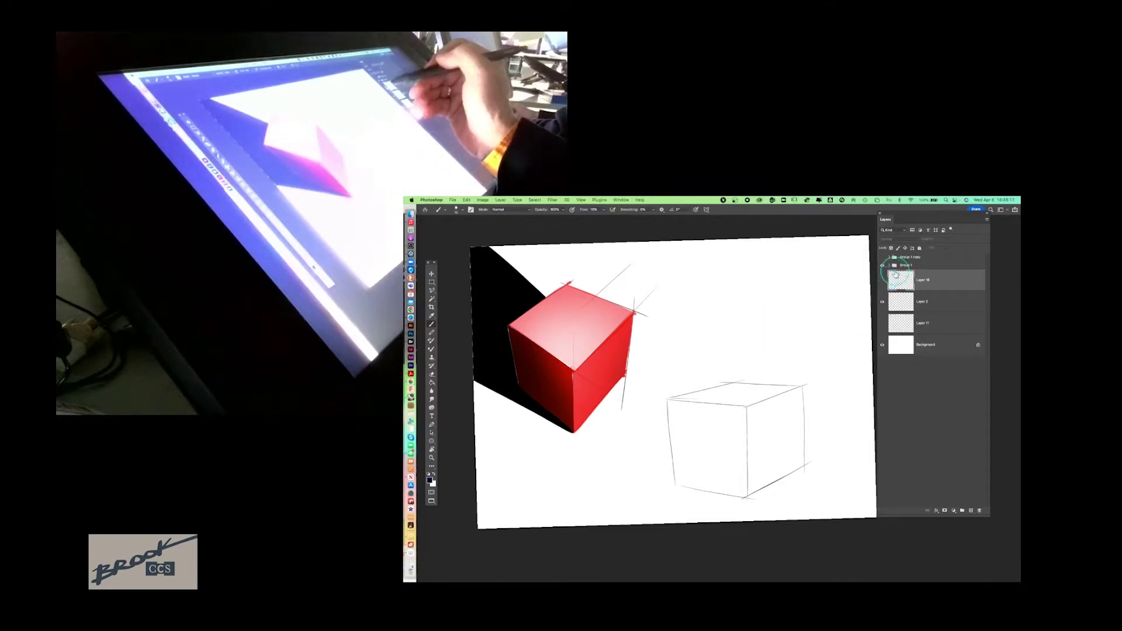
{"action": "left_click_drag", "start_coordinate": [896, 275], "coordinate": [980, 510]}
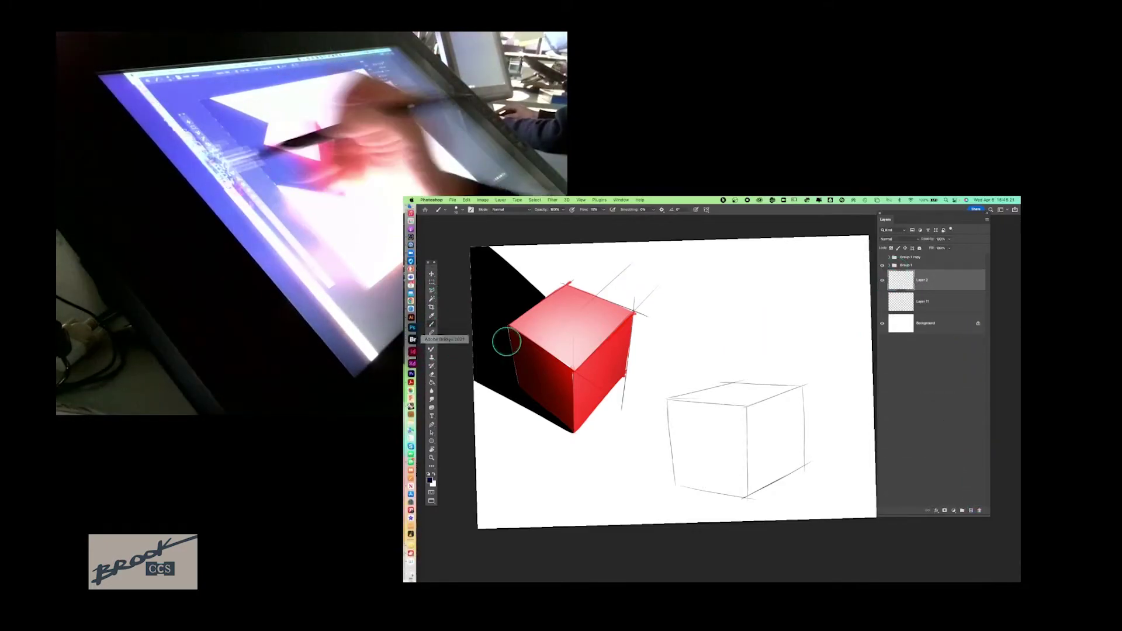
Step: Create a new layer above Layer 2 and set the foreground colour to pure bright blue
{"action": "left_click", "coordinate": [971, 510]}
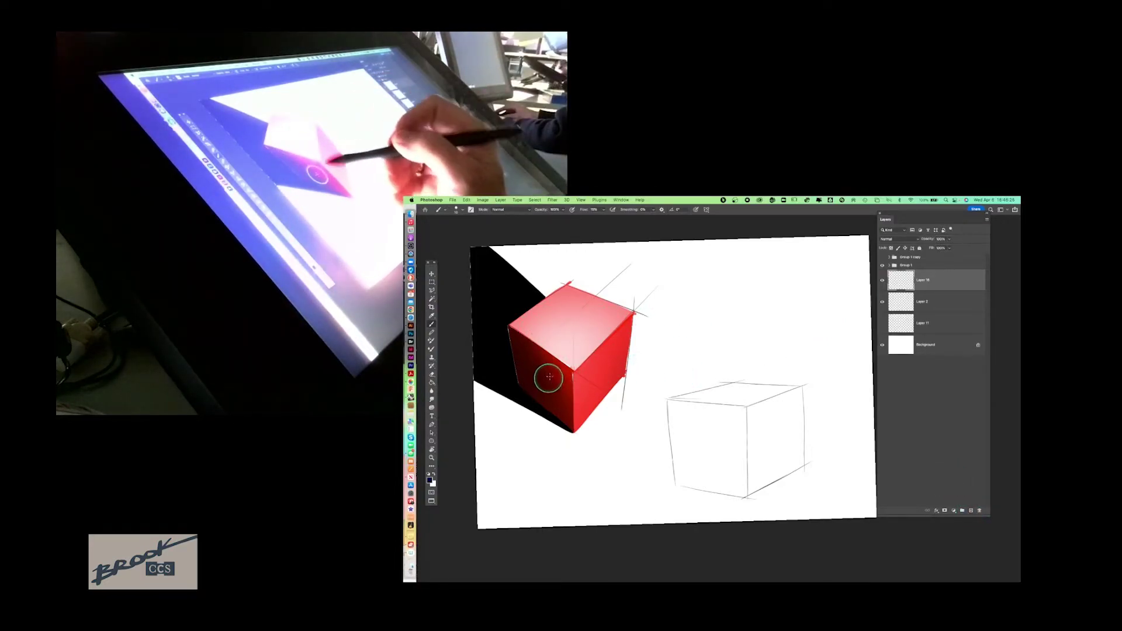
{"action": "left_click", "coordinate": [429, 480]}
{"action": "left_click_drag", "start_coordinate": [534, 283], "coordinate": [543, 265]}
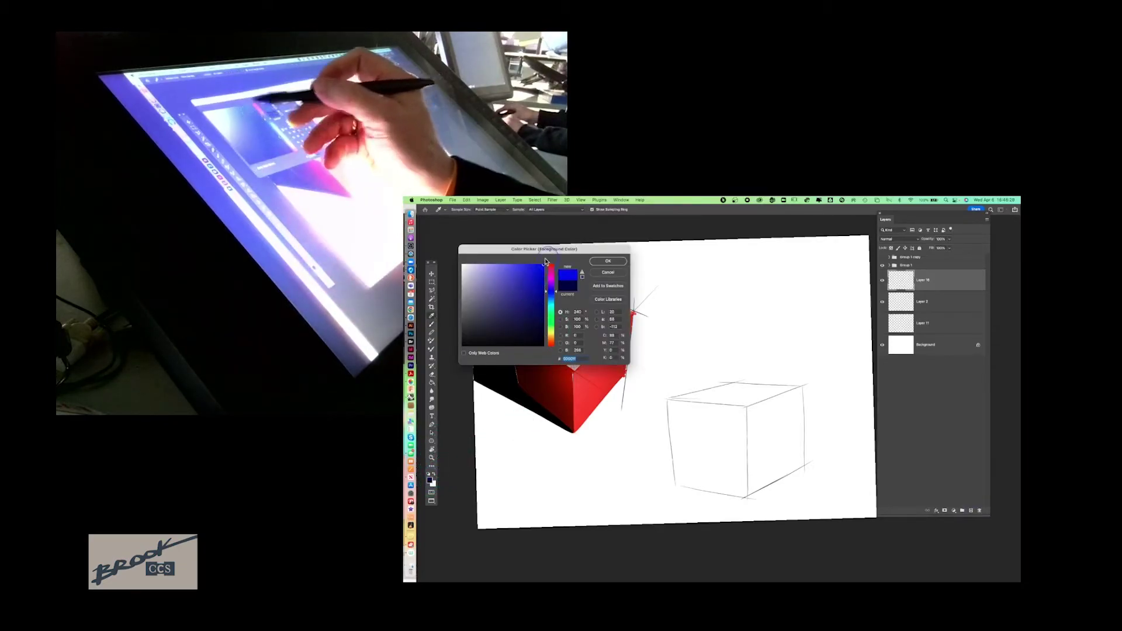
{"action": "left_click", "coordinate": [608, 261]}
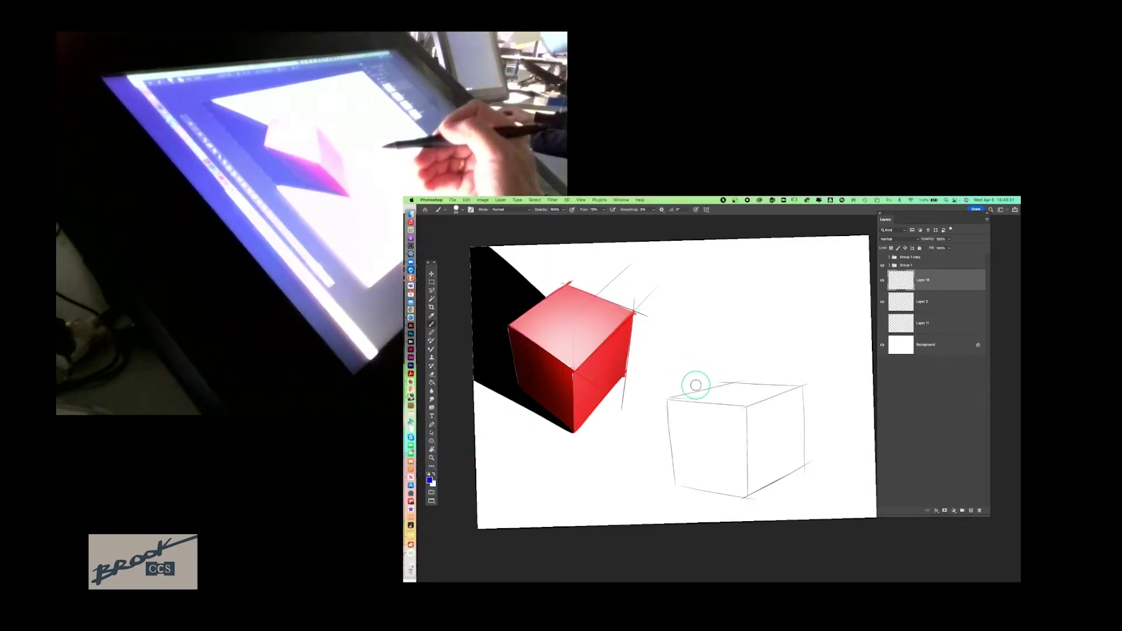
Step: Enlarge the brush and choose the Soft Round Pressure Opacity and Flow preset
{"action": "key", "text": "bracketright"}
{"action": "key", "text": "bracketright"}
{"action": "key", "text": "bracketright"}
{"action": "key", "text": "bracketright"}
{"action": "key", "text": "bracketright"}
{"action": "key", "text": "bracketright"}
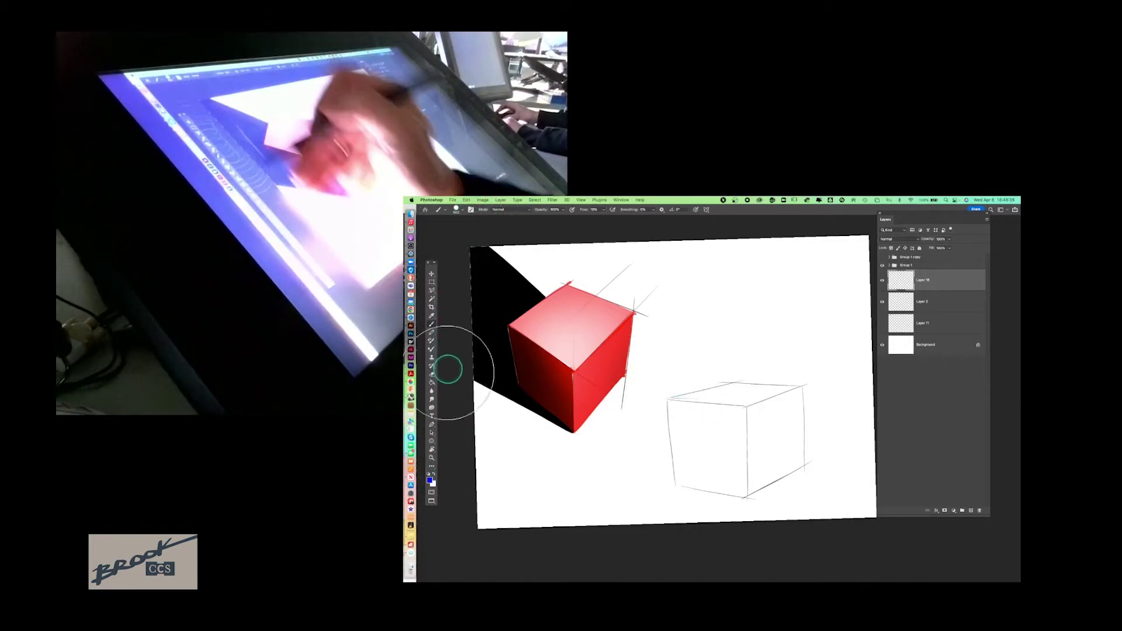
{"action": "left_click", "coordinate": [458, 209]}
{"action": "left_click", "coordinate": [482, 364]}
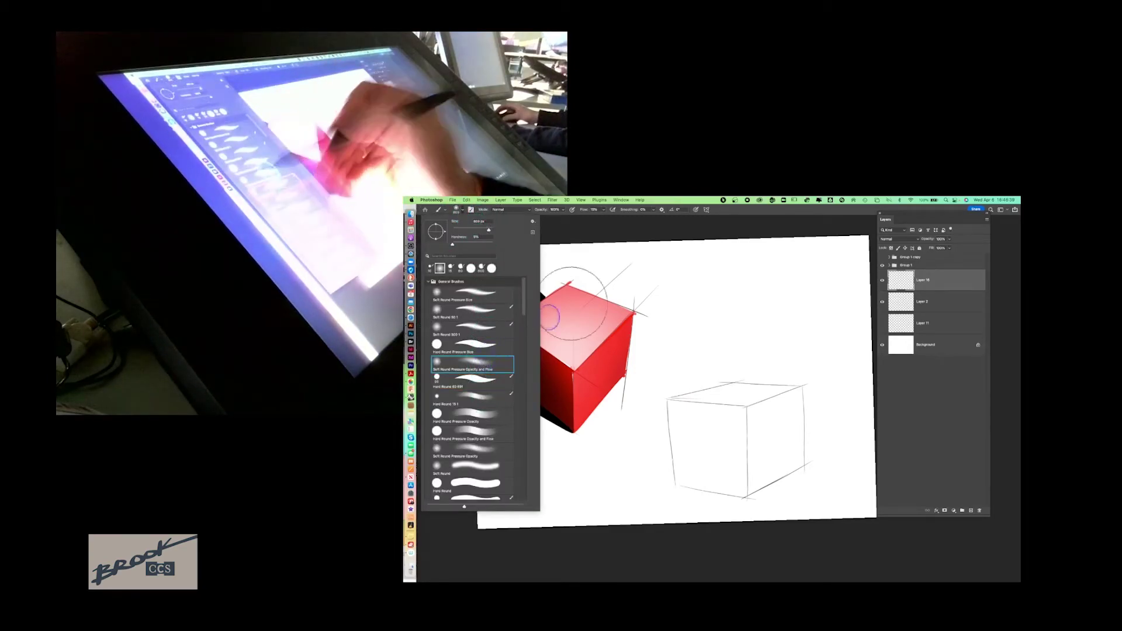
{"action": "left_click", "coordinate": [709, 231]}
Step: Paint a wide soft blue band across the upper part of the plain box and lower its layer's opacity slightly
{"action": "key", "text": "bracketright"}
{"action": "key", "text": "bracketright"}
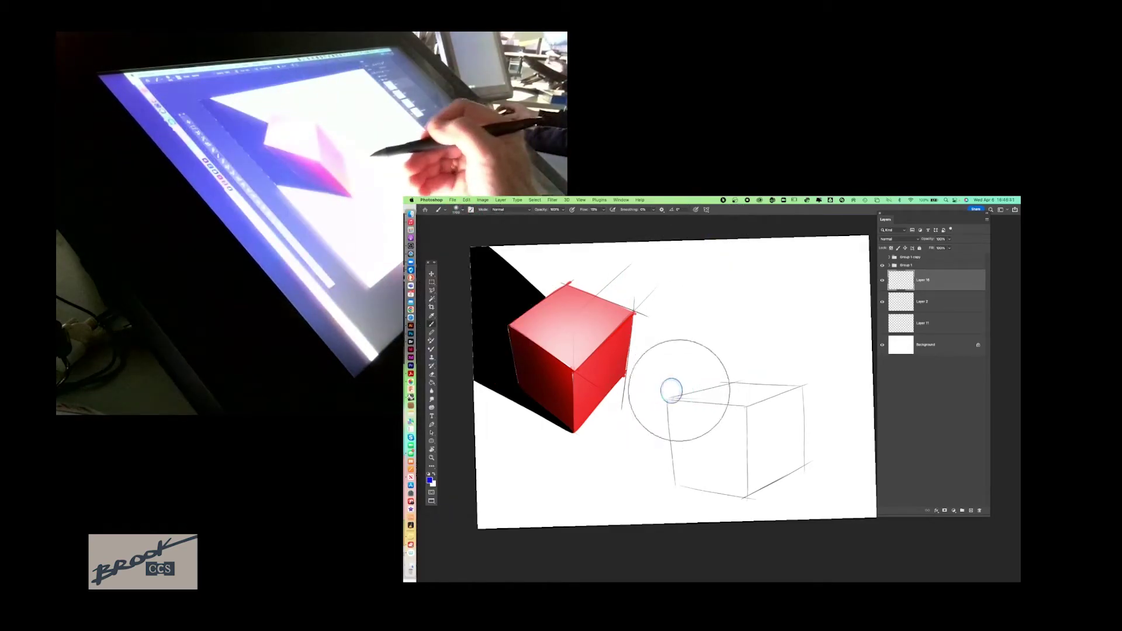
{"action": "mouse_move", "coordinate": [672, 388]}
{"action": "left_mouse_down"}
{"action": "mouse_move", "coordinate": [844, 375]}
{"action": "mouse_move", "coordinate": [633, 388]}
{"action": "mouse_move", "coordinate": [863, 370]}
{"action": "left_mouse_up"}
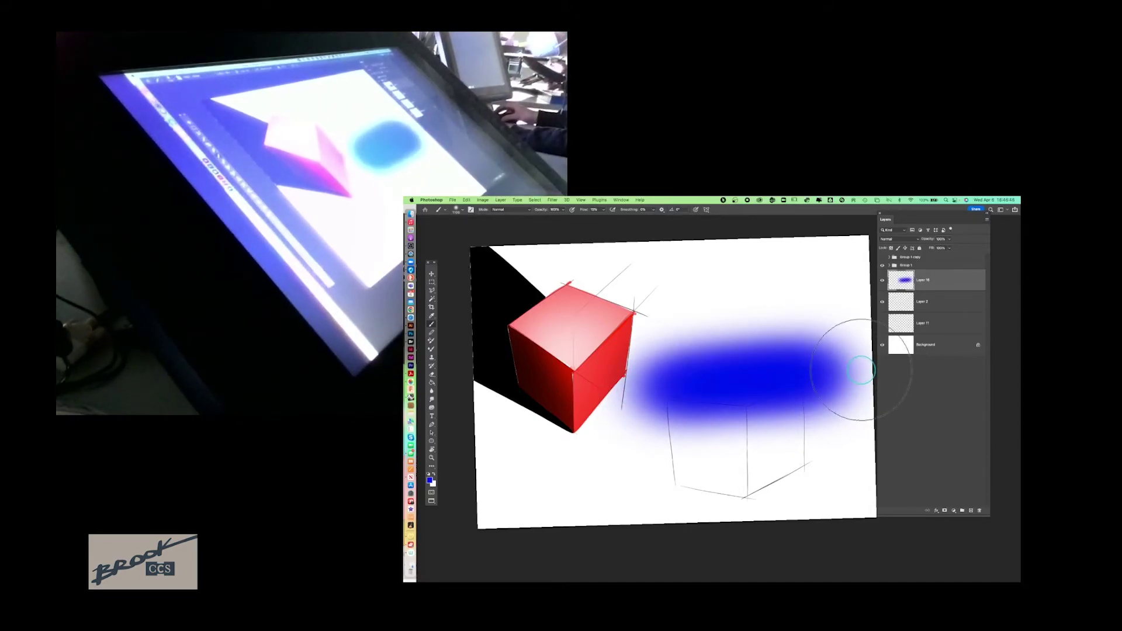
{"action": "left_click", "coordinate": [950, 240]}
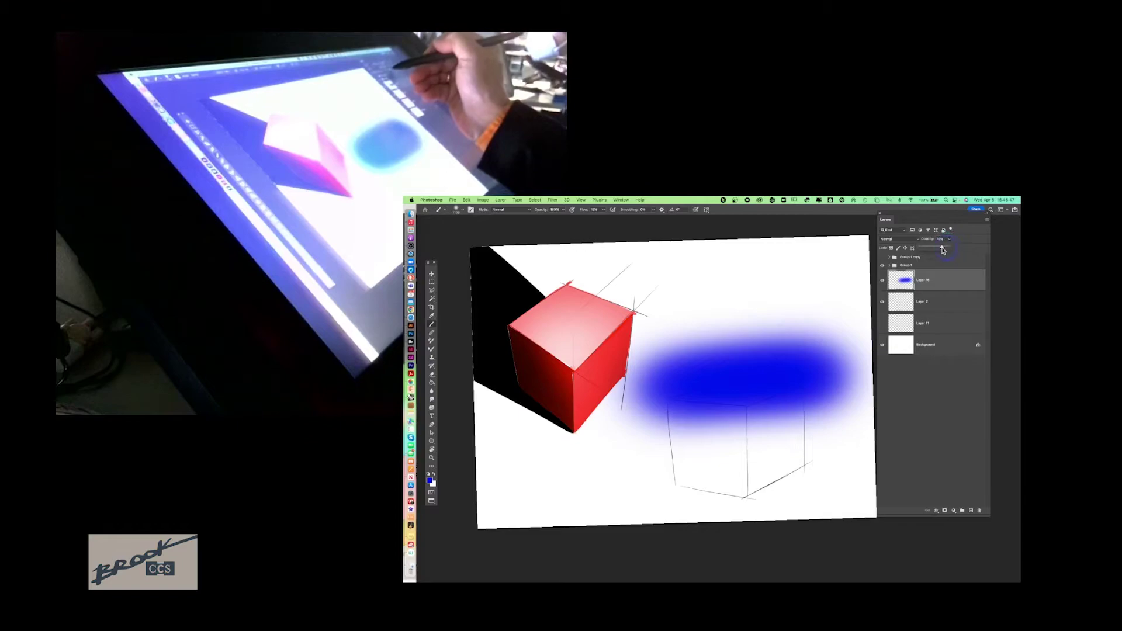
{"action": "left_click_drag", "start_coordinate": [950, 248], "coordinate": [942, 250]}
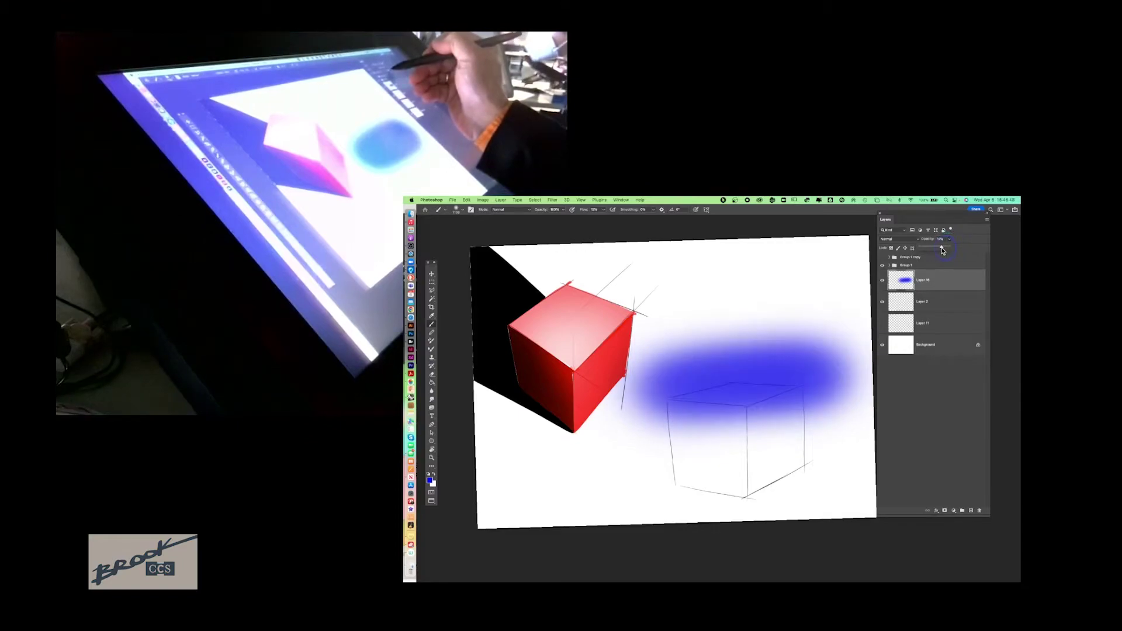
Step: Select Layer 2 and outline the plain box's front face with a Polygonal Lasso selection
{"action": "left_click", "coordinate": [923, 302]}
{"action": "left_click_drag", "start_coordinate": [778, 409], "coordinate": [755, 393]}
{"action": "key", "text": "ctrl+z"}
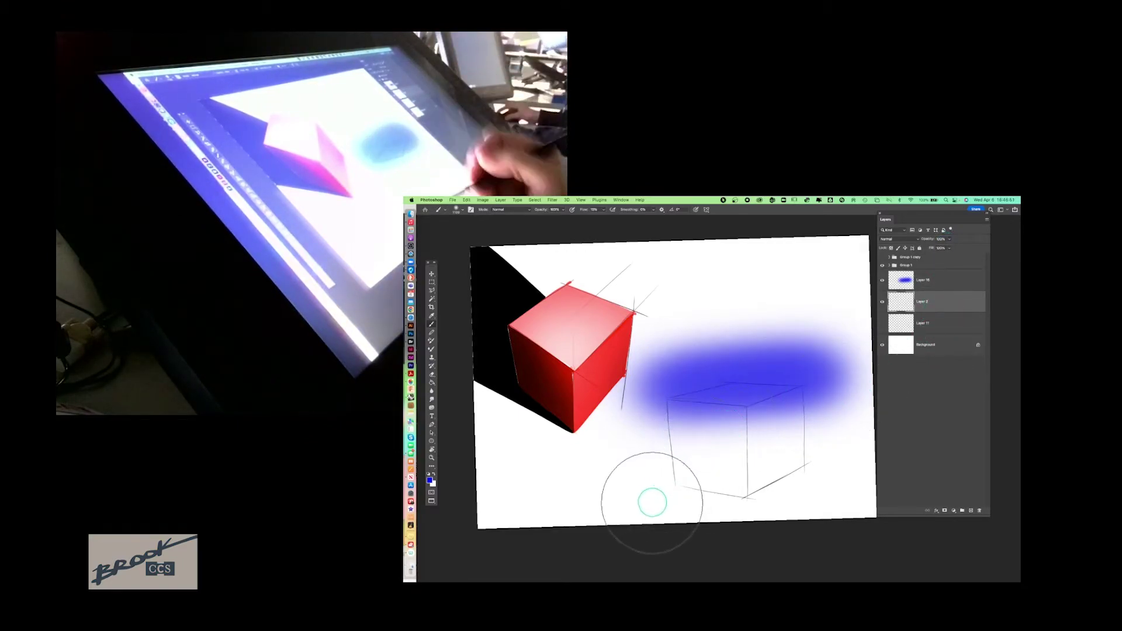
{"action": "left_click", "coordinate": [433, 291]}
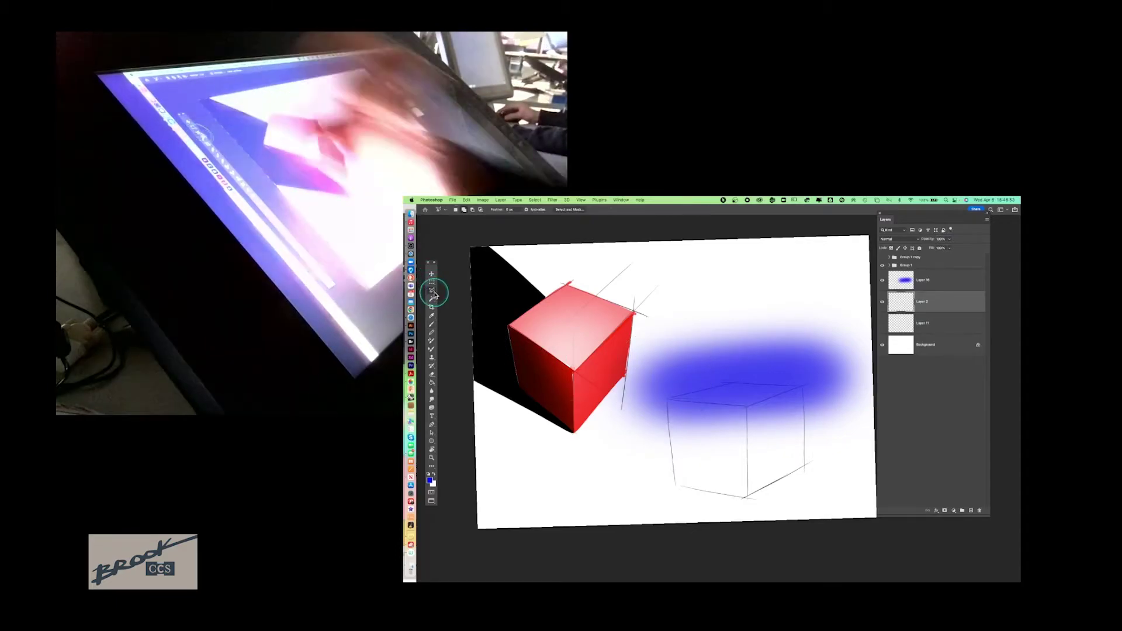
{"action": "mouse_move", "coordinate": [753, 413]}
{"action": "left_mouse_down"}
{"action": "mouse_move", "coordinate": [749, 499]}
{"action": "mouse_move", "coordinate": [676, 487]}
{"action": "left_mouse_up"}
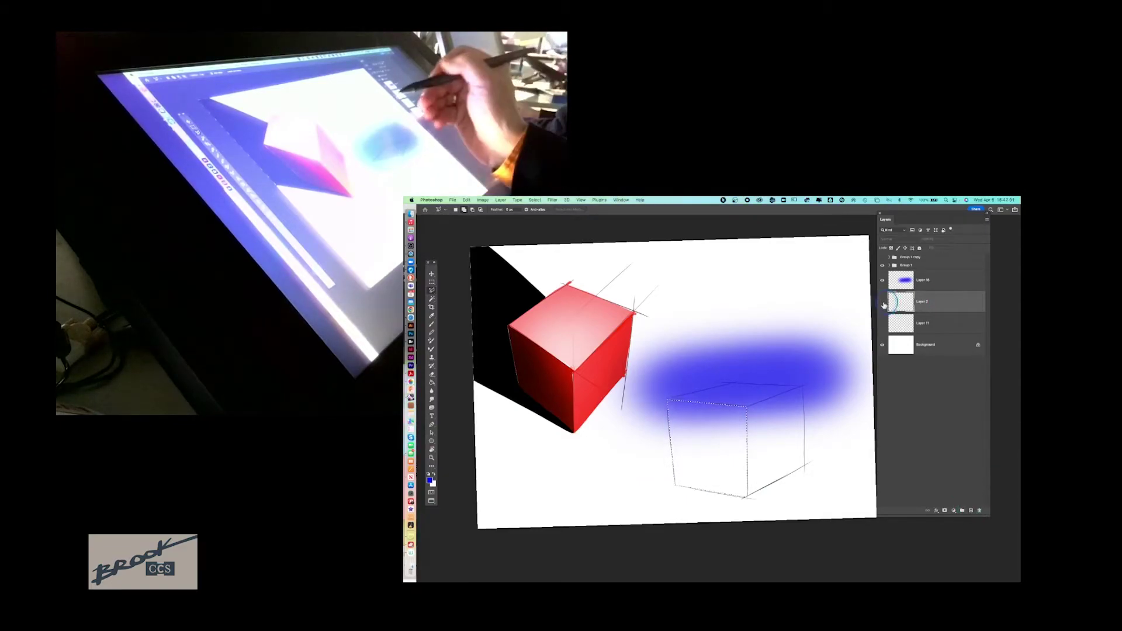
Step: Lock Layer 2 with the line sketch and add a new layer directly above it
{"action": "left_click", "coordinate": [883, 302]}
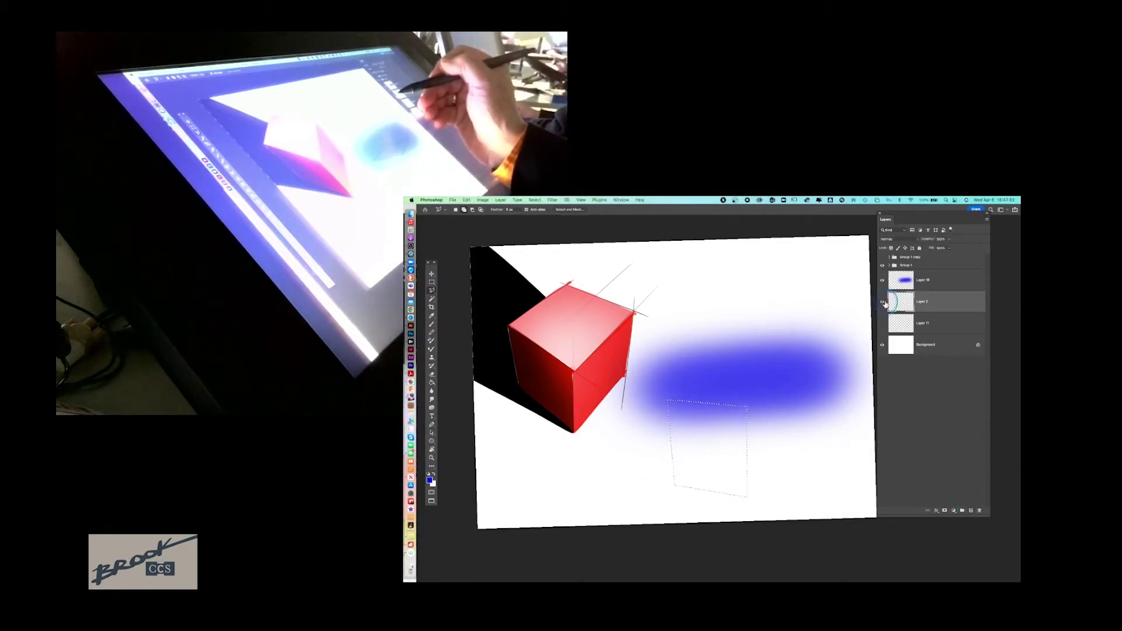
{"action": "left_click", "coordinate": [920, 249]}
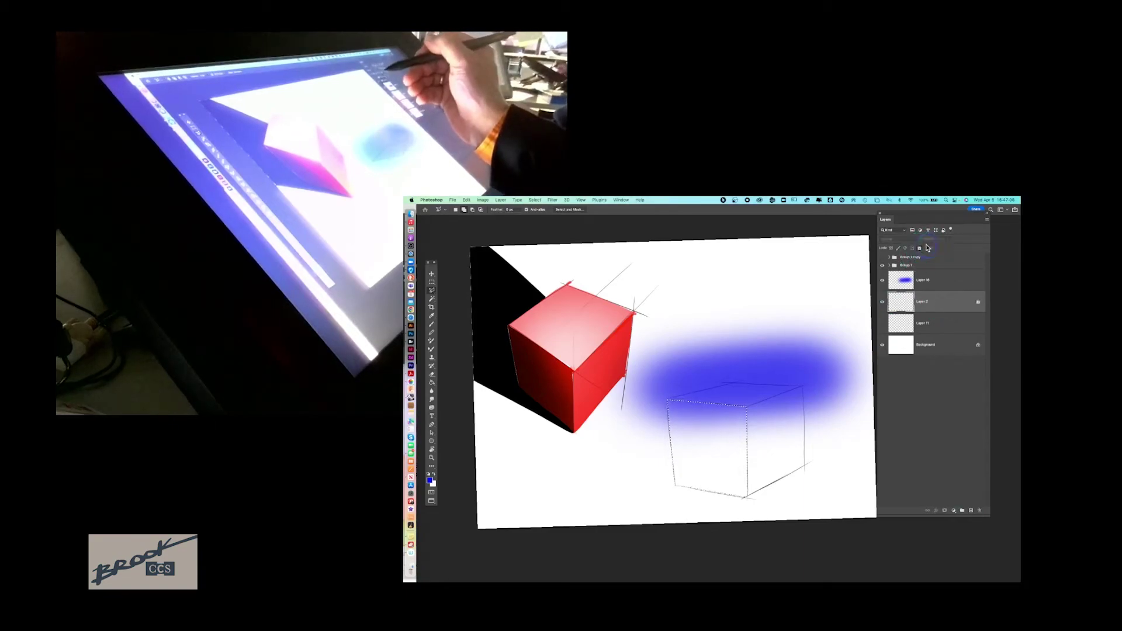
{"action": "left_click", "coordinate": [970, 511]}
Step: Fill the selected front face with pure red using the Paint Bucket, and add another new layer above the fill
{"action": "left_click", "coordinate": [430, 480]}
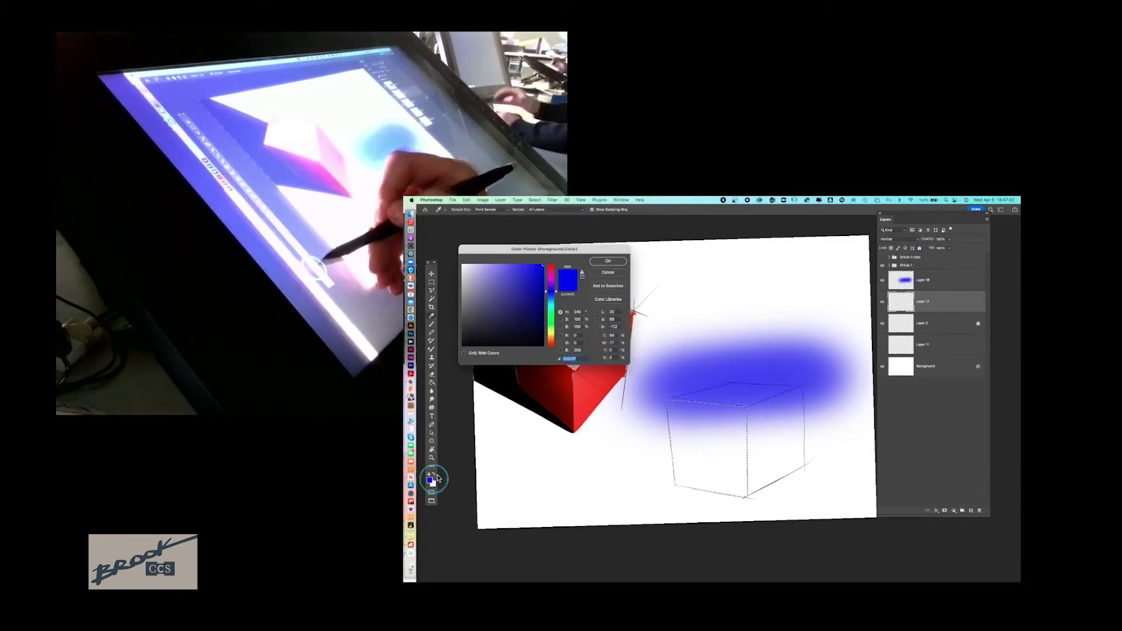
{"action": "left_click_drag", "start_coordinate": [555, 277], "coordinate": [551, 267]}
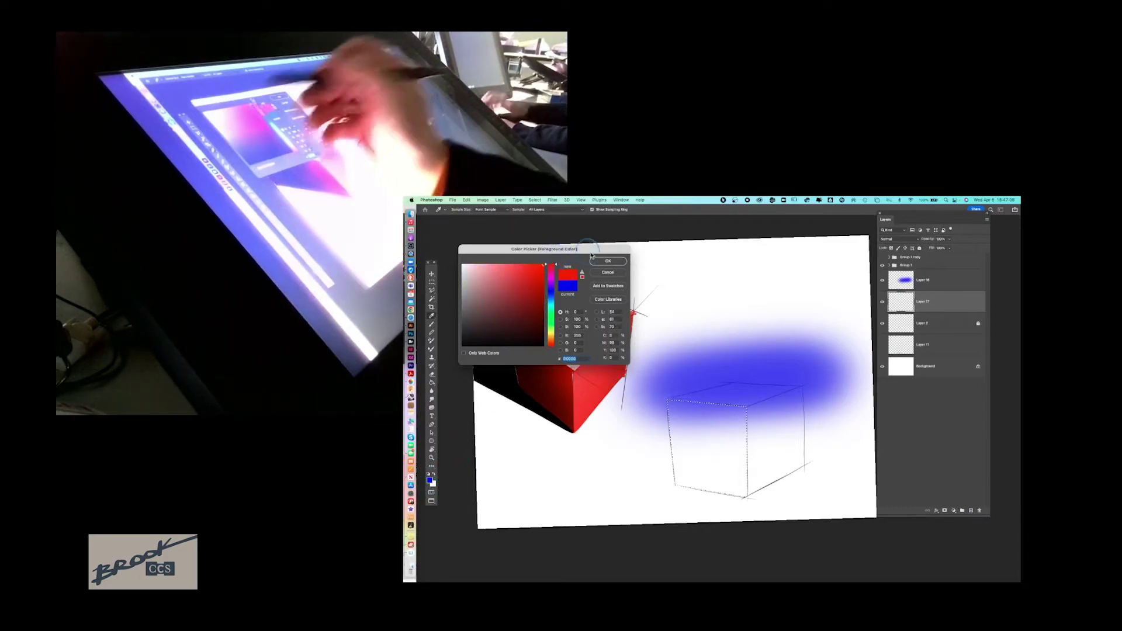
{"action": "left_click", "coordinate": [608, 261]}
{"action": "left_click", "coordinate": [432, 382]}
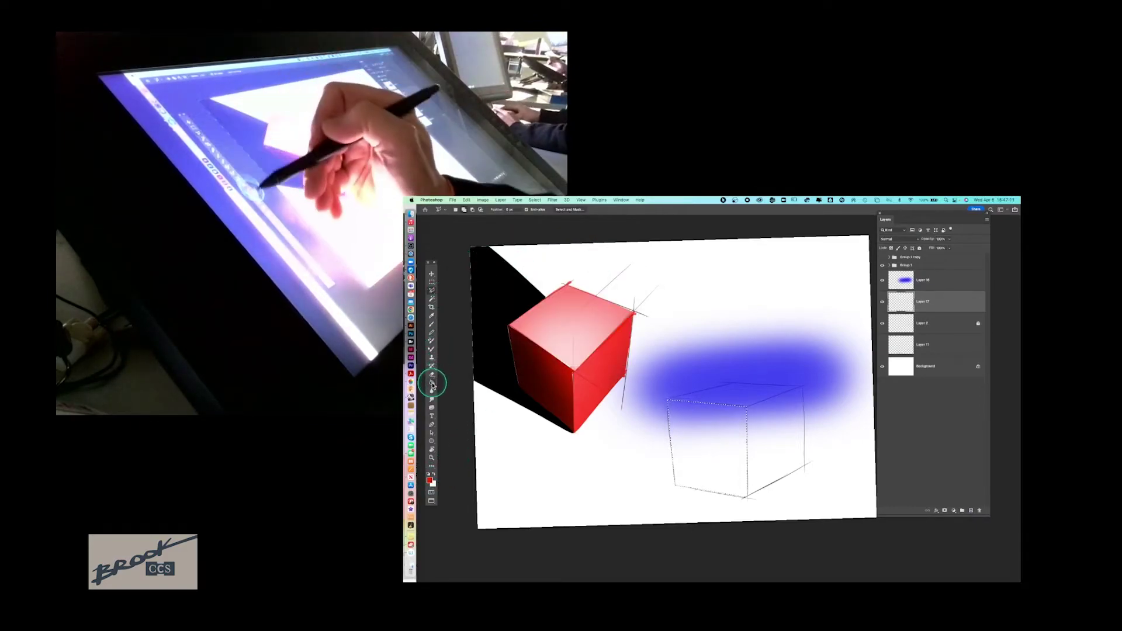
{"action": "left_click", "coordinate": [716, 441]}
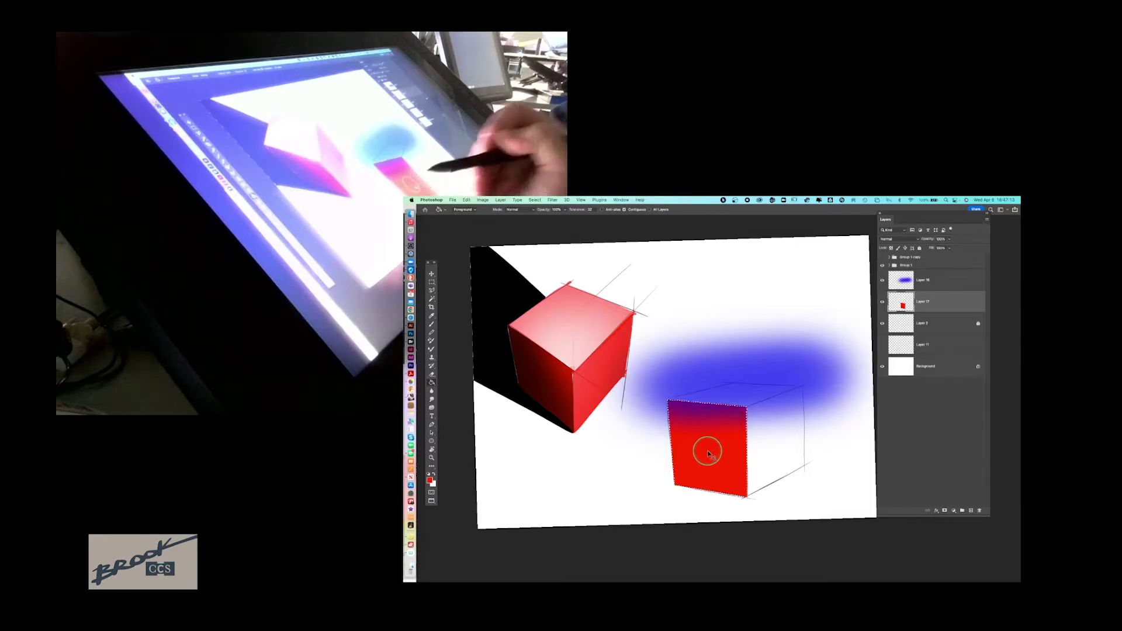
{"action": "left_click", "coordinate": [970, 510]}
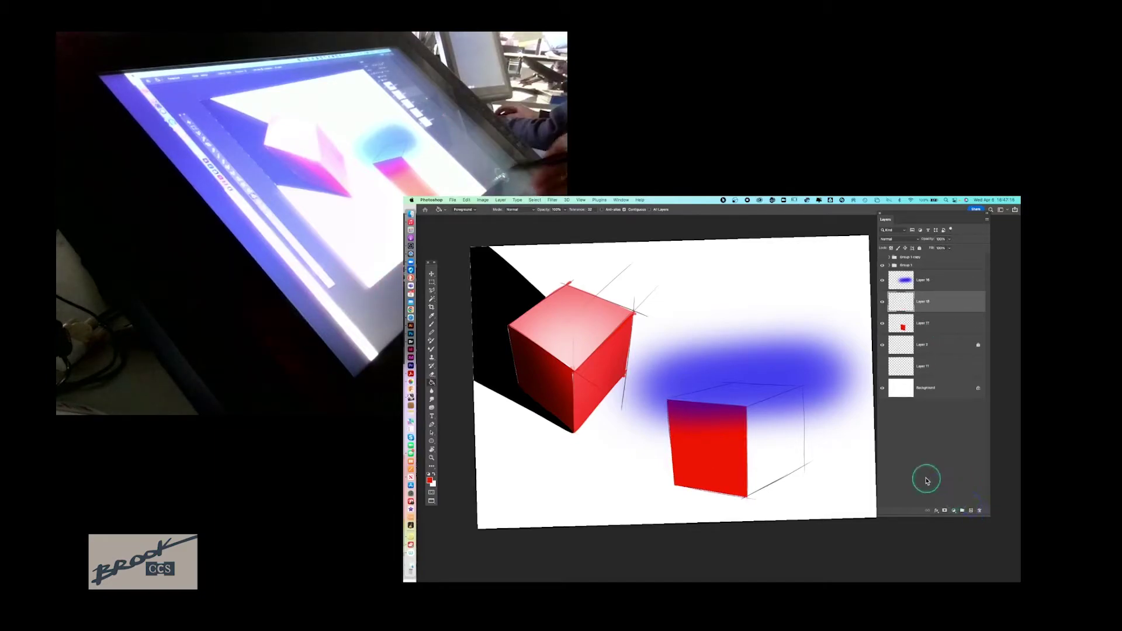
Step: Outline the plain box's right face with the Polygonal Lasso, fill it with red, and add a new layer above it
{"action": "left_click", "coordinate": [432, 290]}
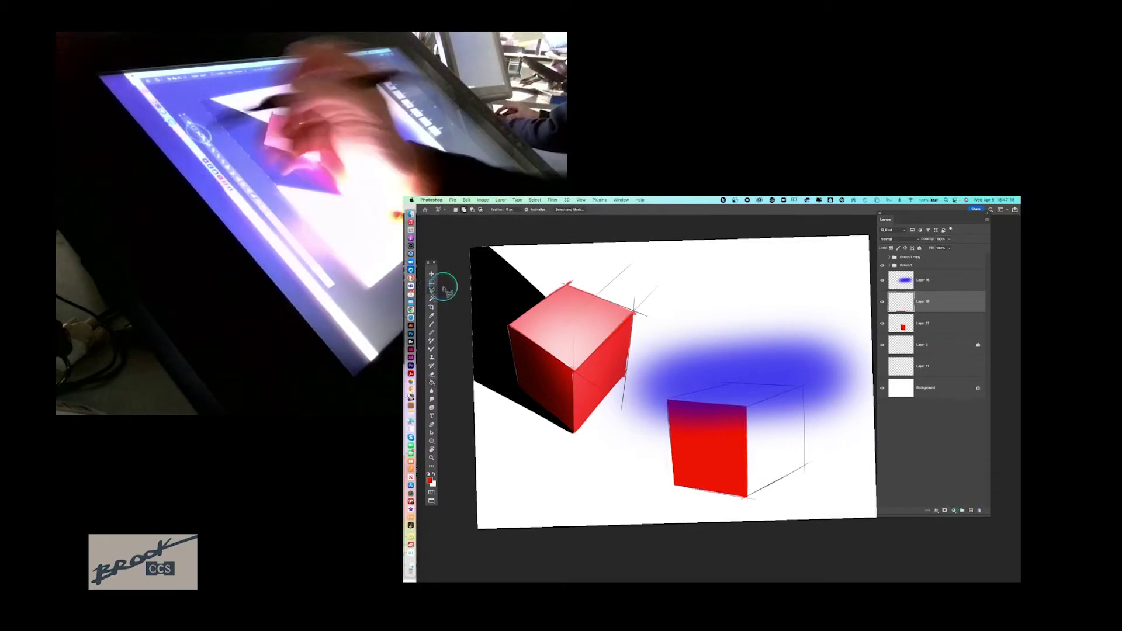
{"action": "left_click", "coordinate": [747, 408]}
{"action": "left_click", "coordinate": [803, 386]}
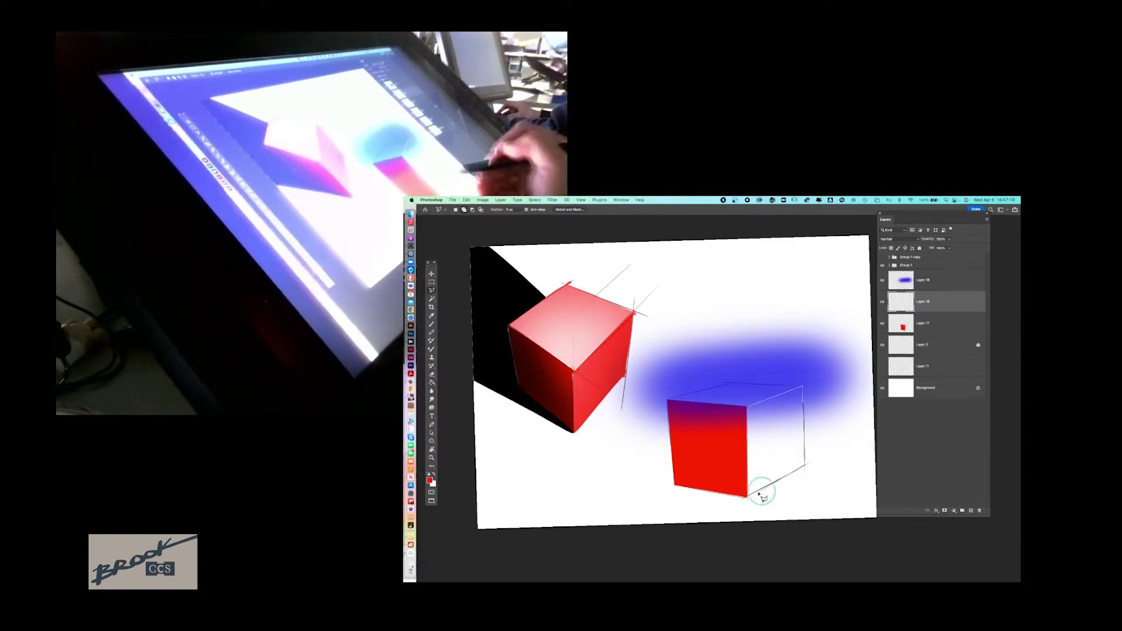
{"action": "left_click", "coordinate": [750, 409]}
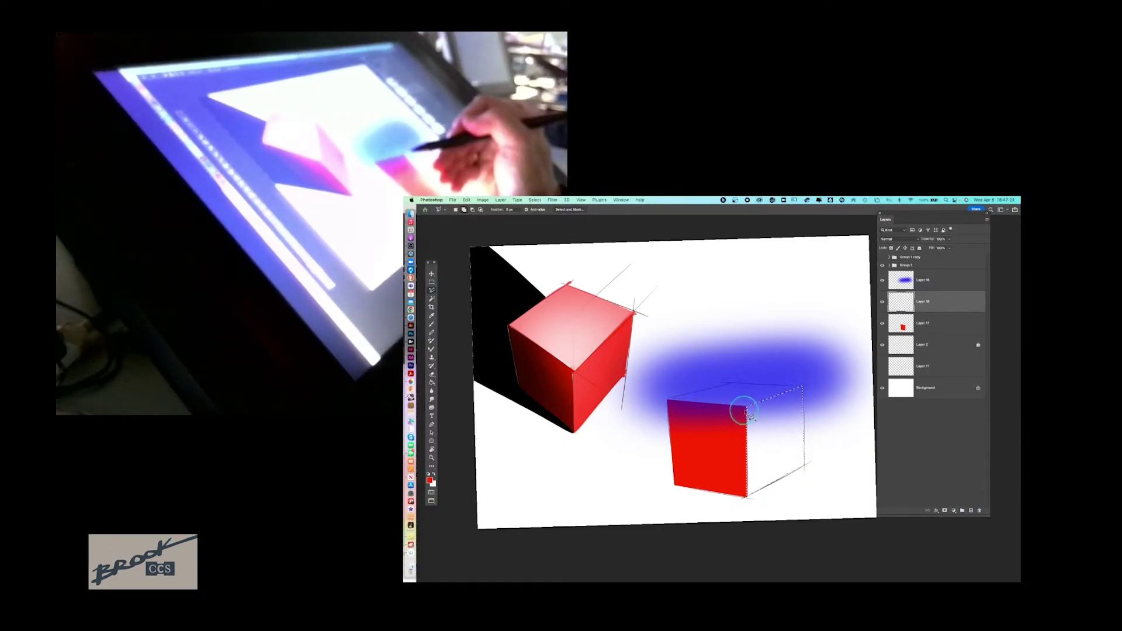
{"action": "left_click", "coordinate": [432, 383]}
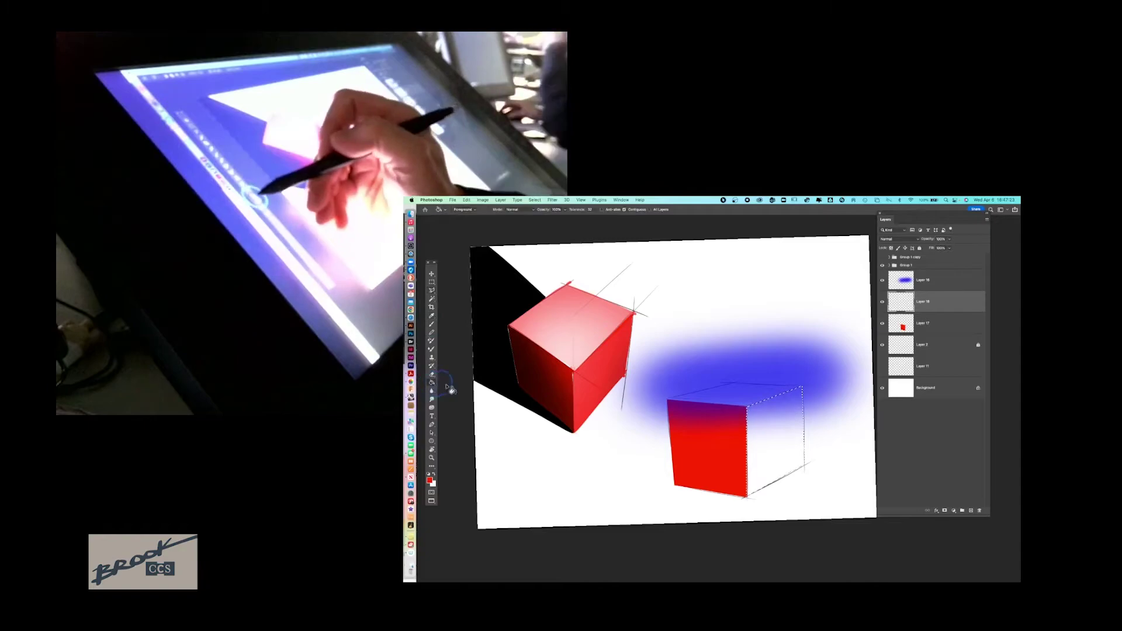
{"action": "left_click", "coordinate": [783, 444]}
{"action": "left_click", "coordinate": [971, 512]}
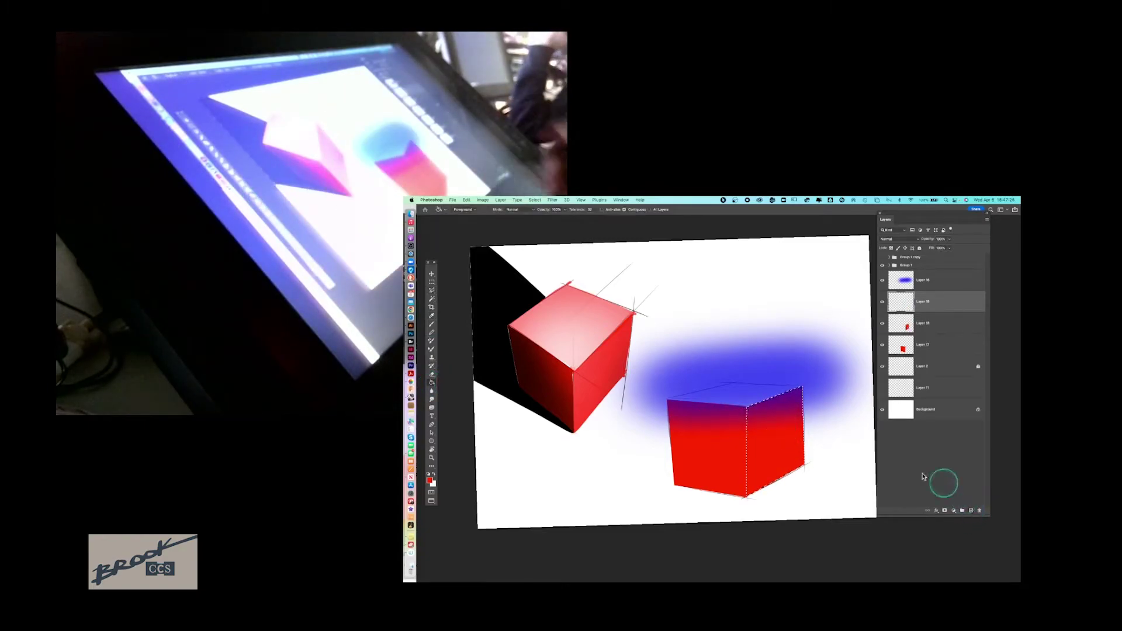
Step: Outline the plain box's top face with the Polygonal Lasso and fill it with red on the new layer
{"action": "left_click", "coordinate": [432, 290]}
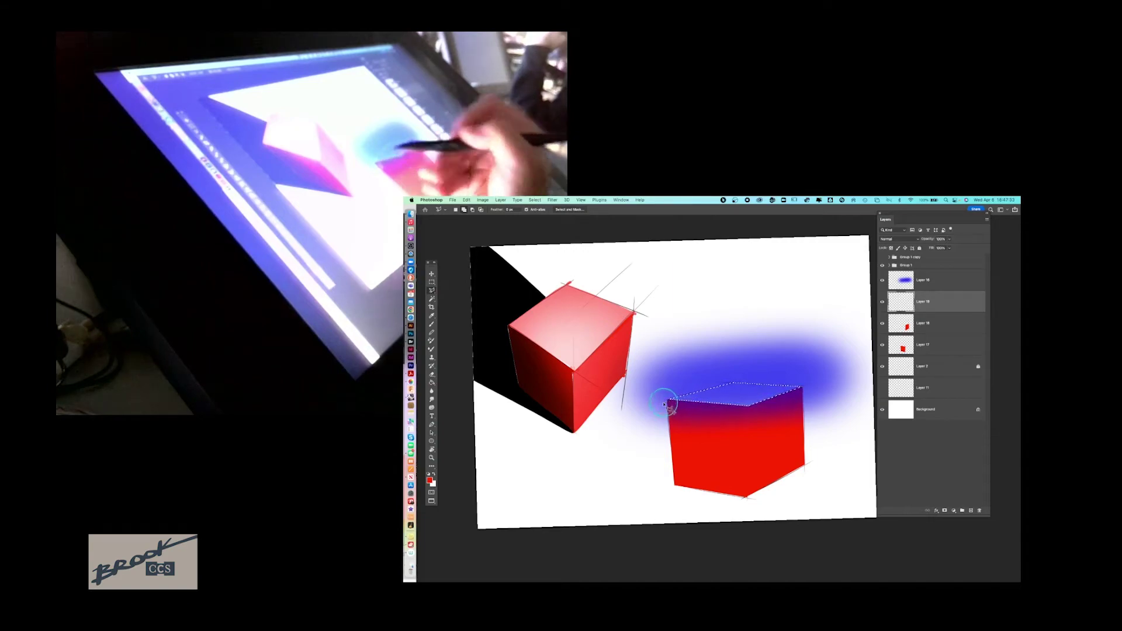
{"action": "left_click", "coordinate": [433, 382]}
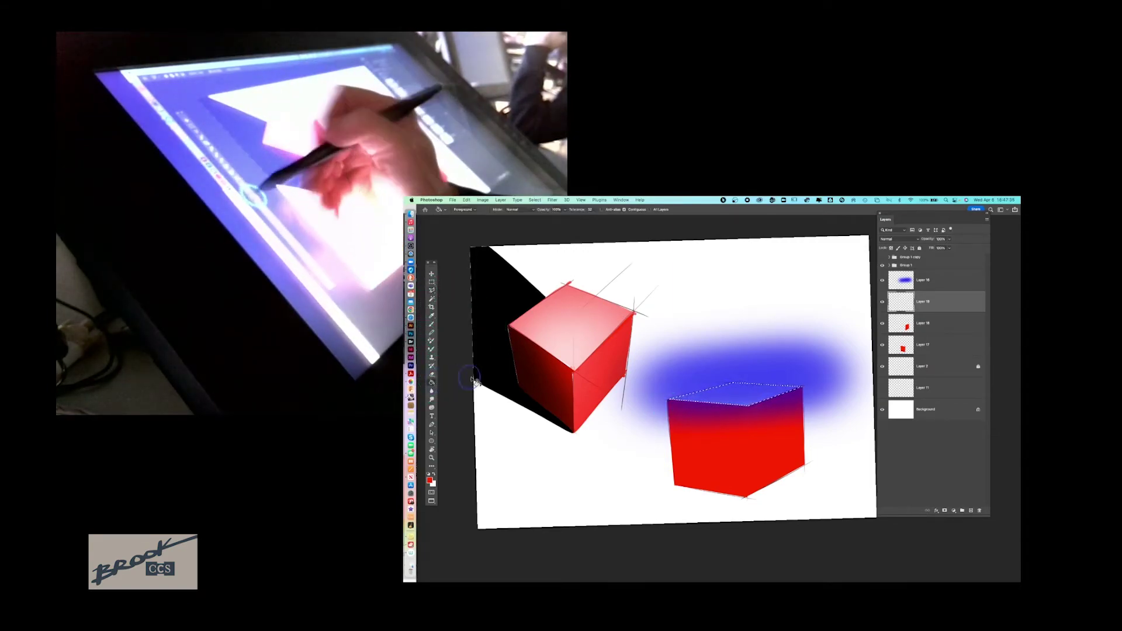
{"action": "left_click", "coordinate": [744, 400]}
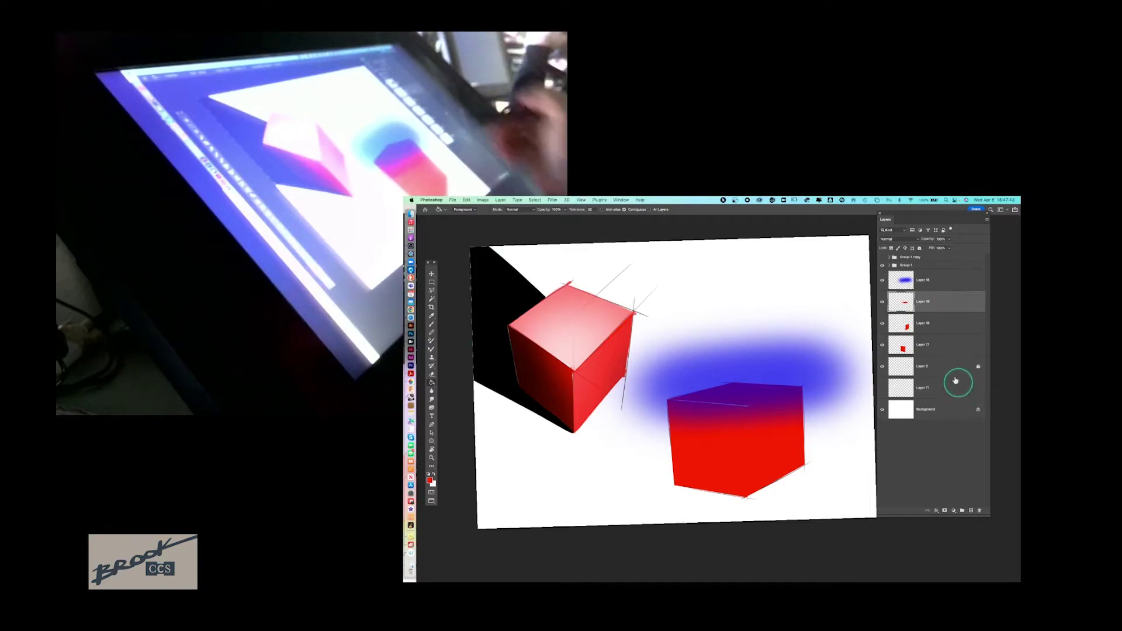
Step: Add a new layer directly above the locked line sketch and outline a long cast shadow extending left from the plain box's base
{"action": "left_click", "coordinate": [950, 369]}
{"action": "left_click", "coordinate": [971, 510]}
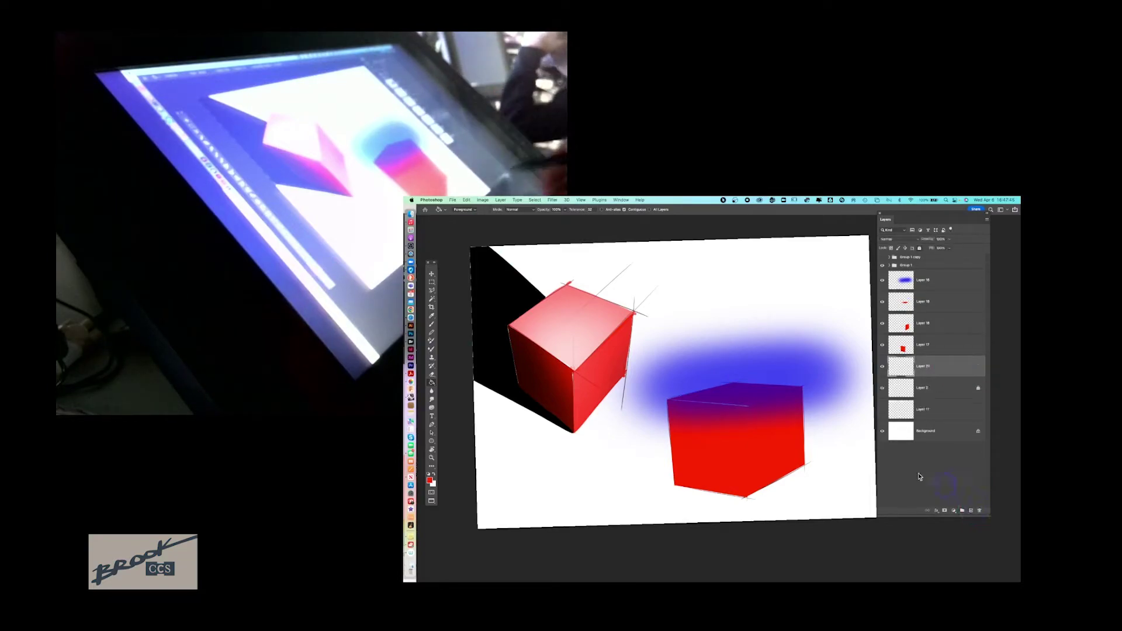
{"action": "left_click", "coordinate": [436, 289]}
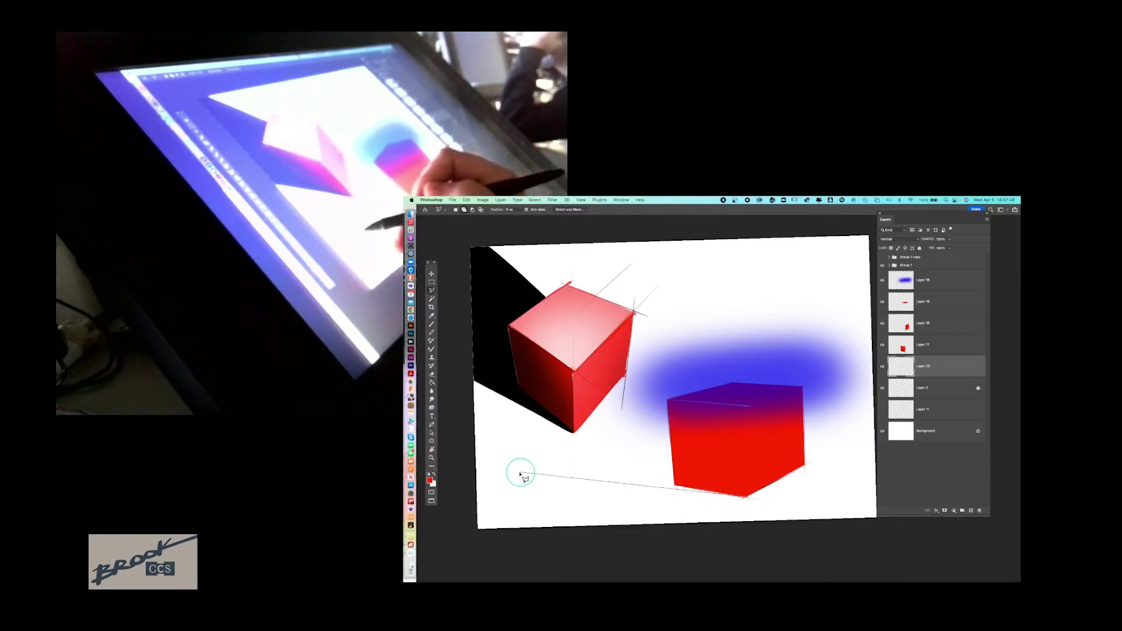
{"action": "left_click", "coordinate": [488, 466]}
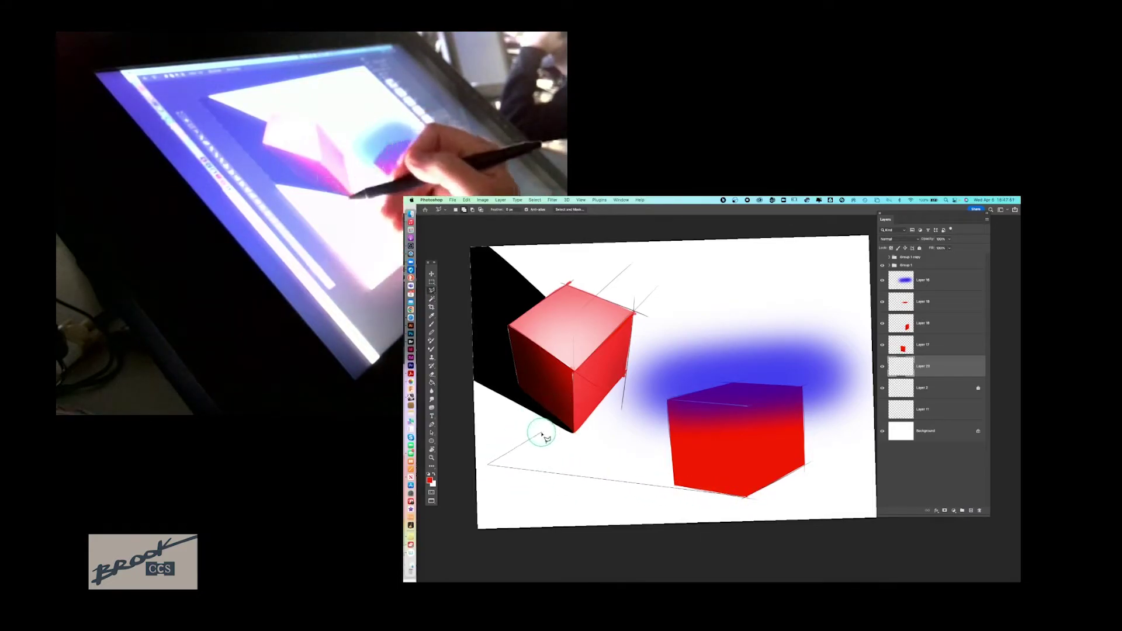
{"action": "left_click", "coordinate": [572, 431]}
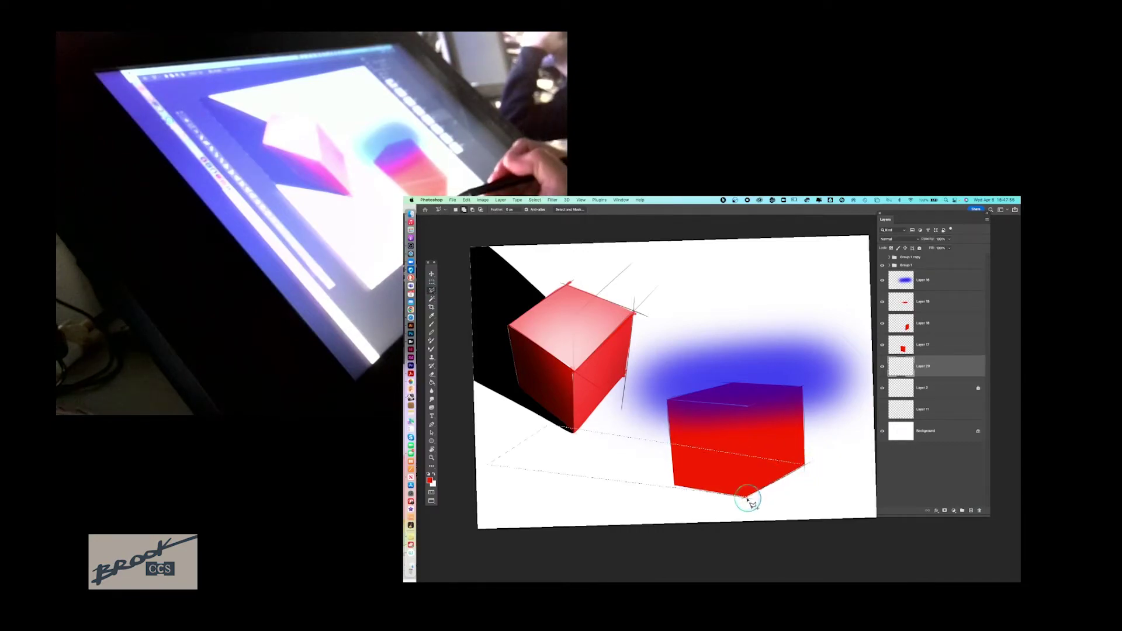
Step: Reset the foreground color to black and fill the cast shadow selection with the Paint Bucket
{"action": "left_click", "coordinate": [432, 383]}
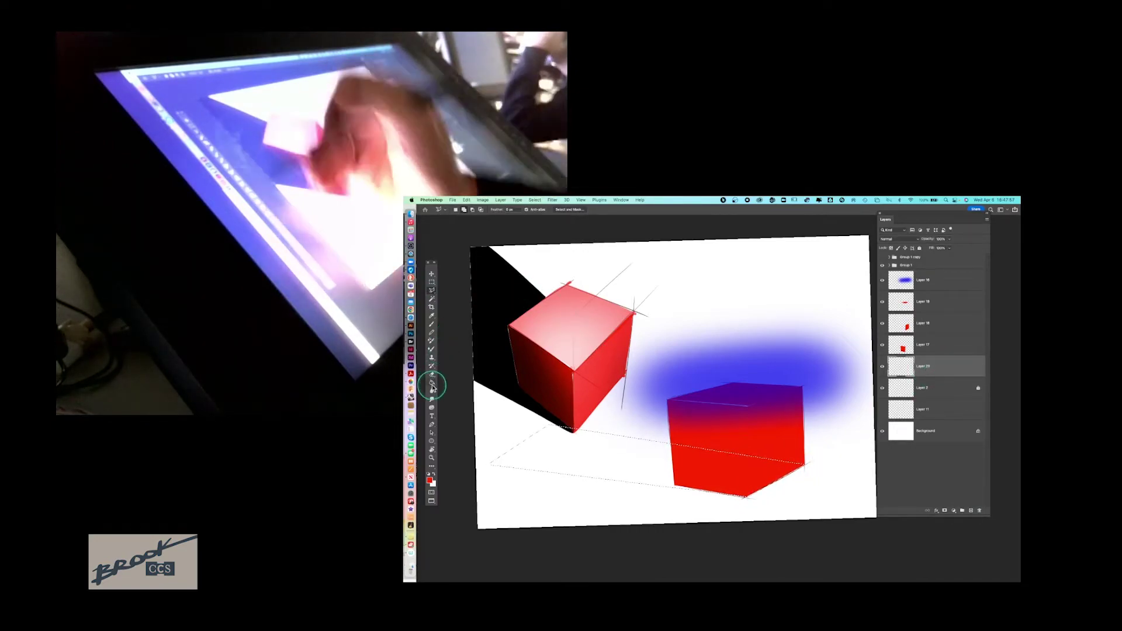
{"action": "left_click", "coordinate": [428, 474]}
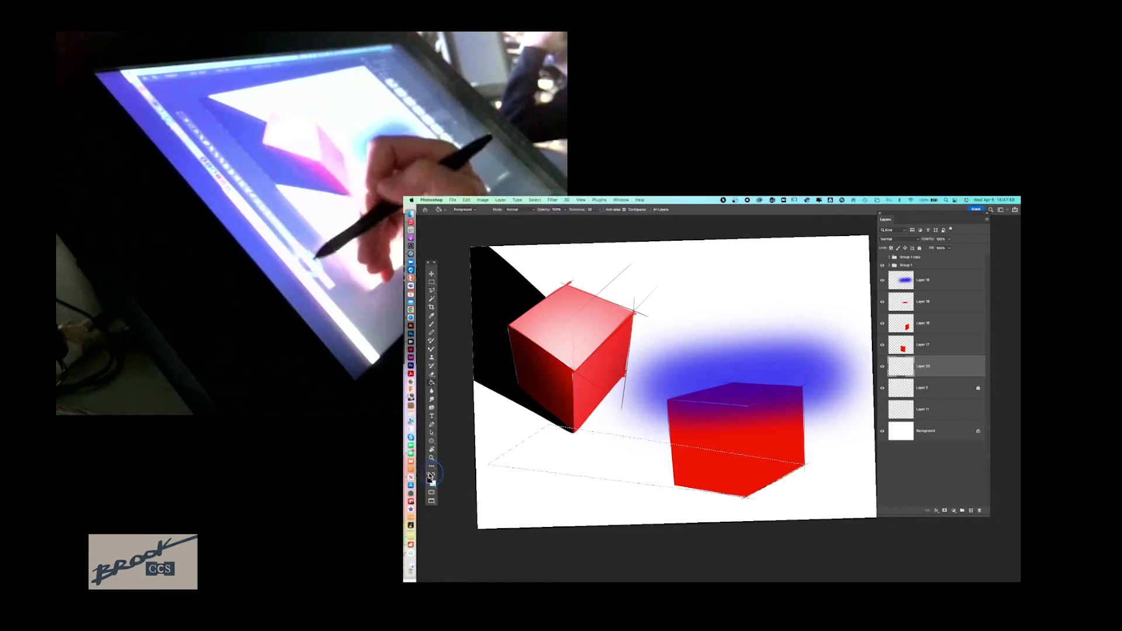
{"action": "left_click", "coordinate": [592, 462]}
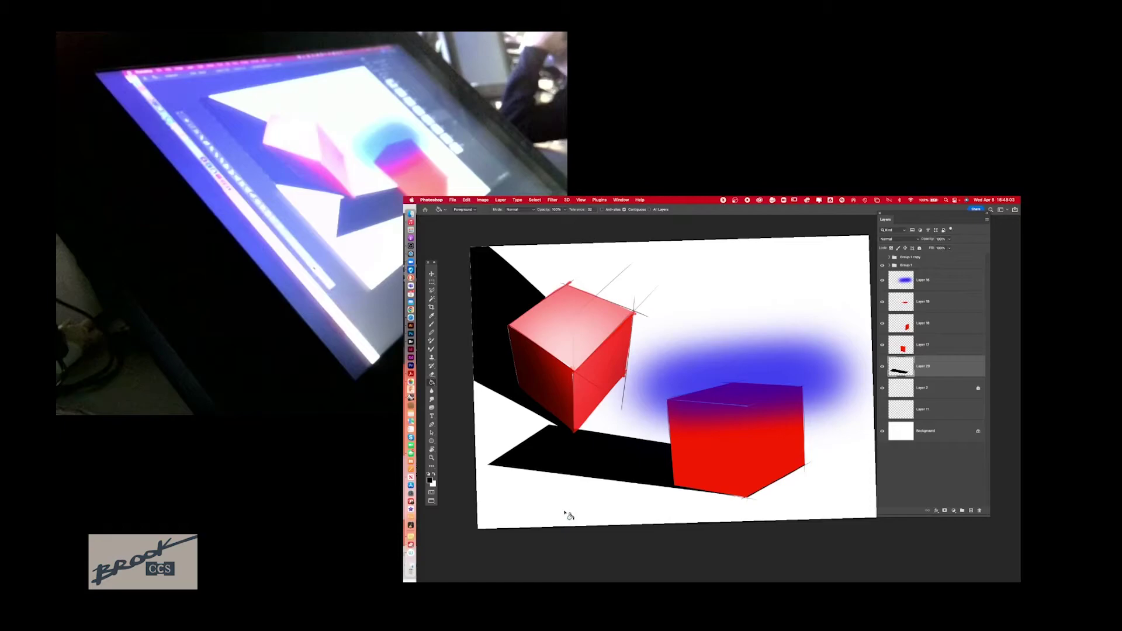
Step: Move the blue haze layer beneath the three red face layers and select the plain box's front face layer, checking it by toggling its visibility
{"action": "left_click_drag", "start_coordinate": [941, 345], "coordinate": [952, 359]}
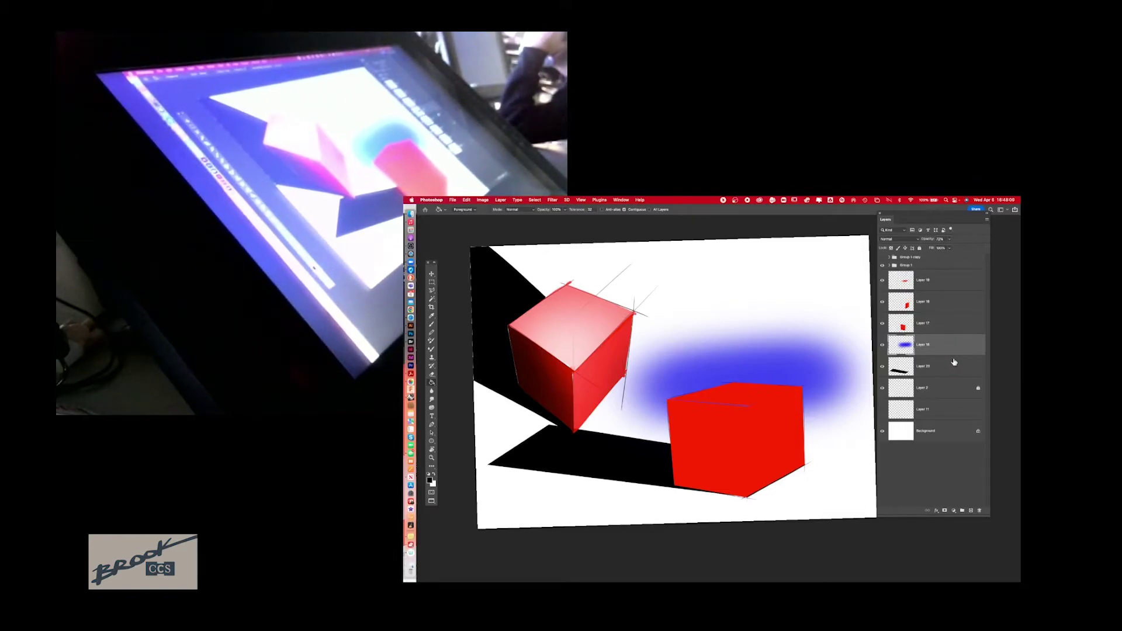
{"action": "left_click", "coordinate": [431, 274]}
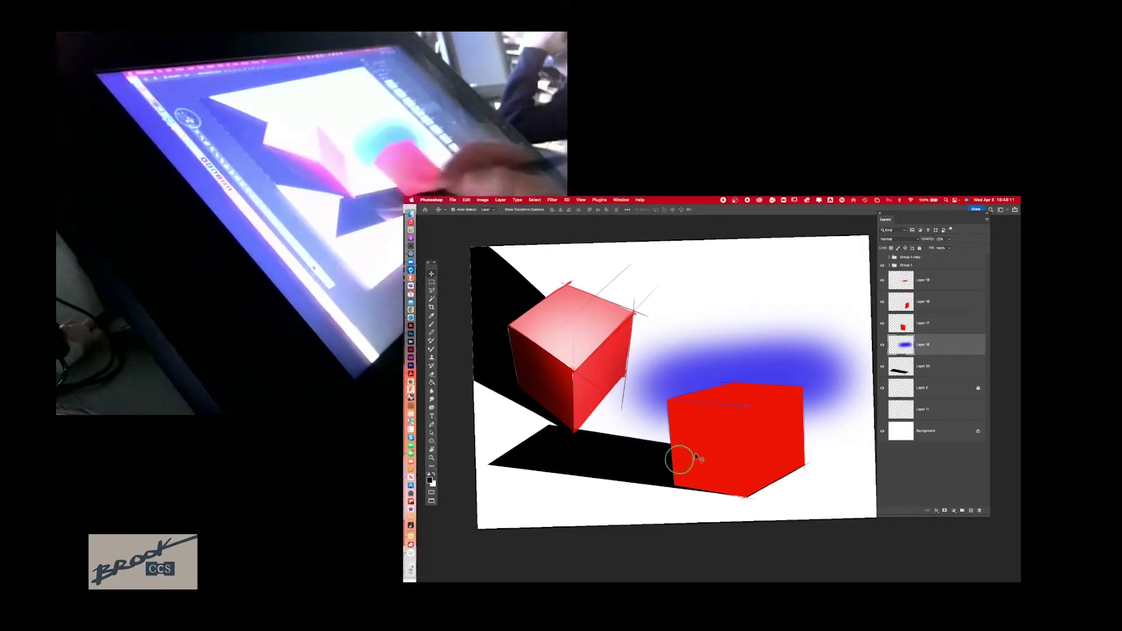
{"action": "left_click", "coordinate": [713, 448]}
{"action": "left_click", "coordinate": [716, 445]}
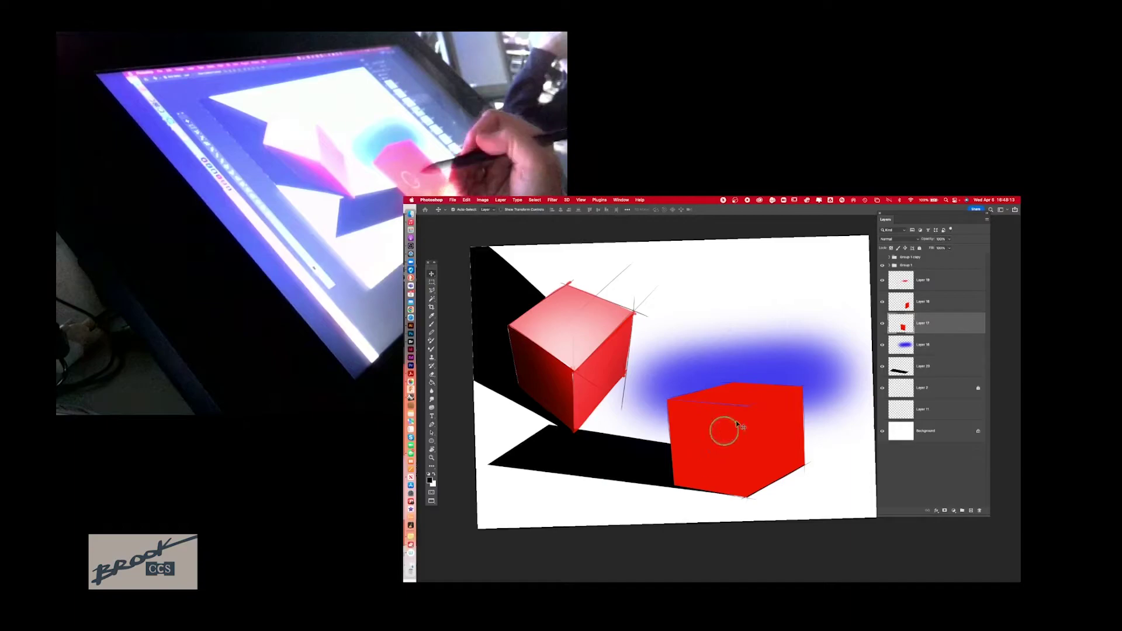
{"action": "left_click", "coordinate": [882, 325]}
{"action": "left_click", "coordinate": [882, 324]}
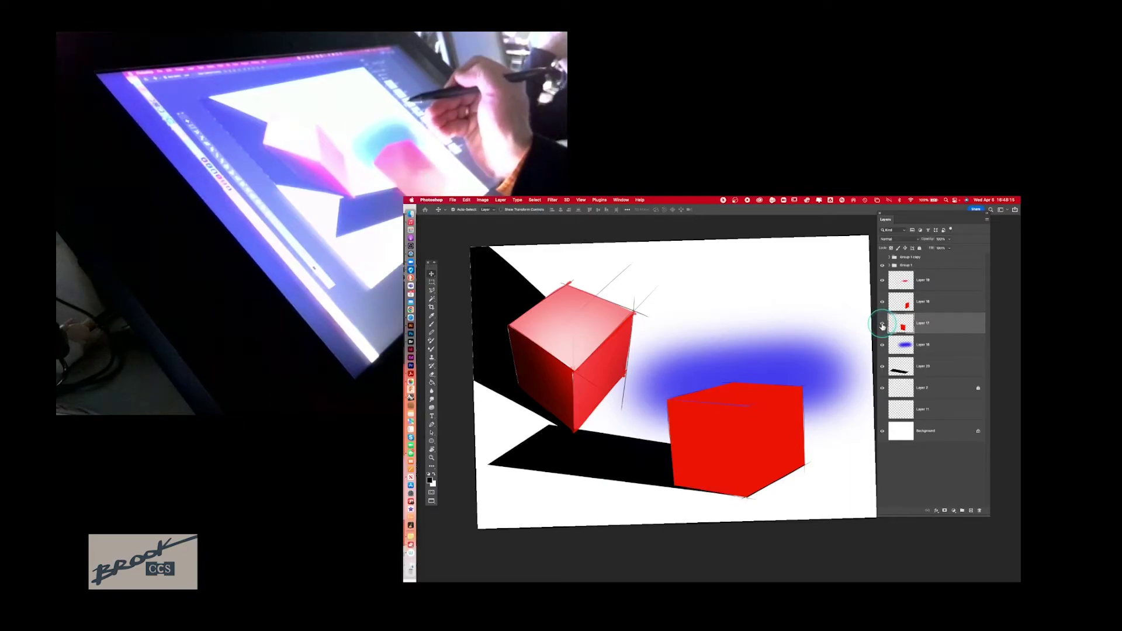
{"action": "left_click", "coordinate": [718, 444]}
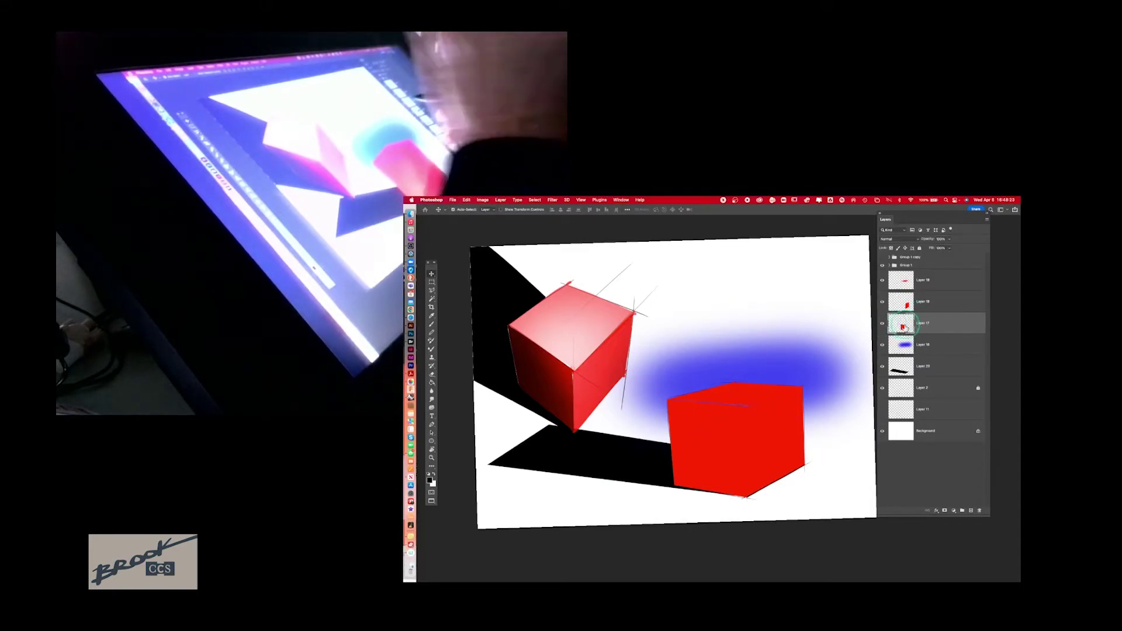
Step: Darken the plain box's front face with Hue/Saturation, using Colorize, saturation 100 and a reduced lightness
{"action": "left_click", "coordinate": [483, 200]}
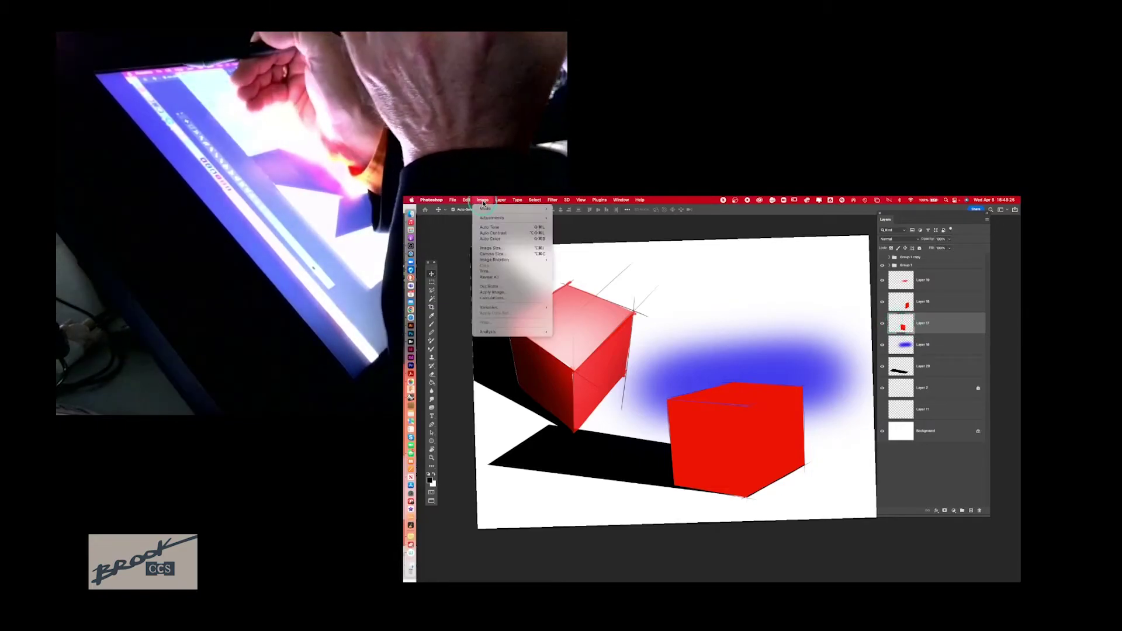
{"action": "mouse_move", "coordinate": [487, 221]}
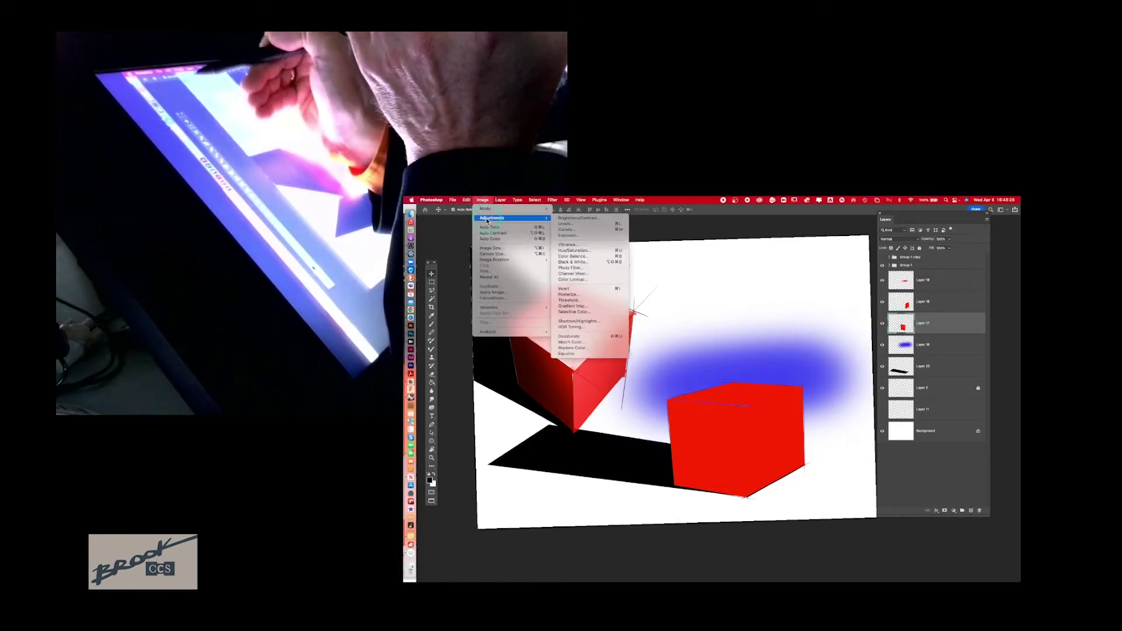
{"action": "left_click", "coordinate": [583, 250]}
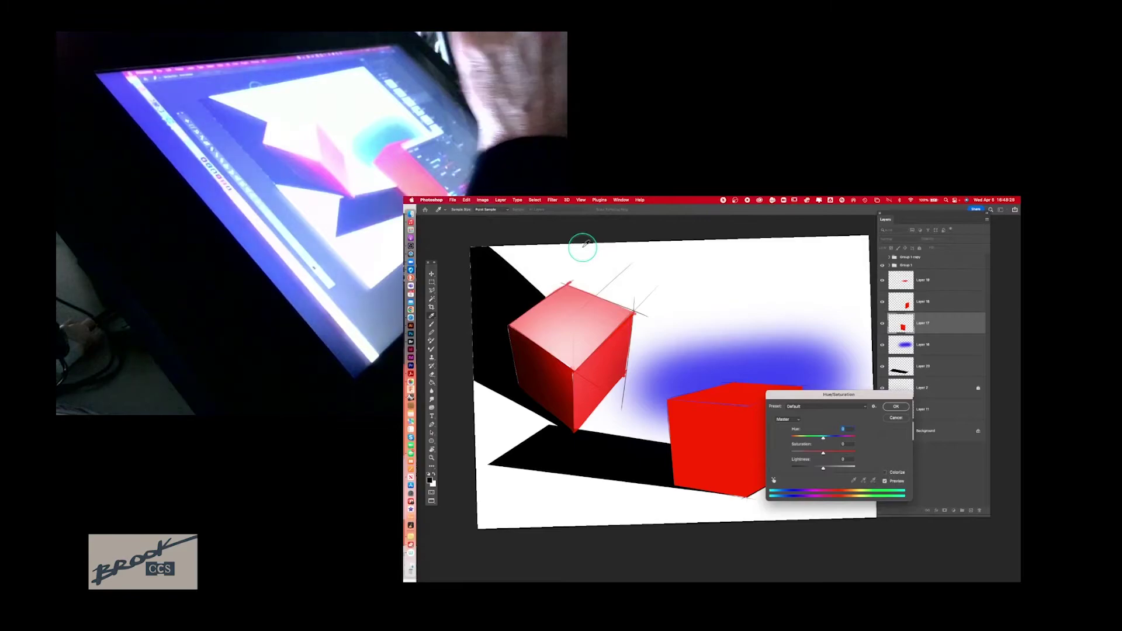
{"action": "left_click", "coordinate": [885, 472]}
{"action": "left_click_drag", "start_coordinate": [848, 407], "coordinate": [903, 332]}
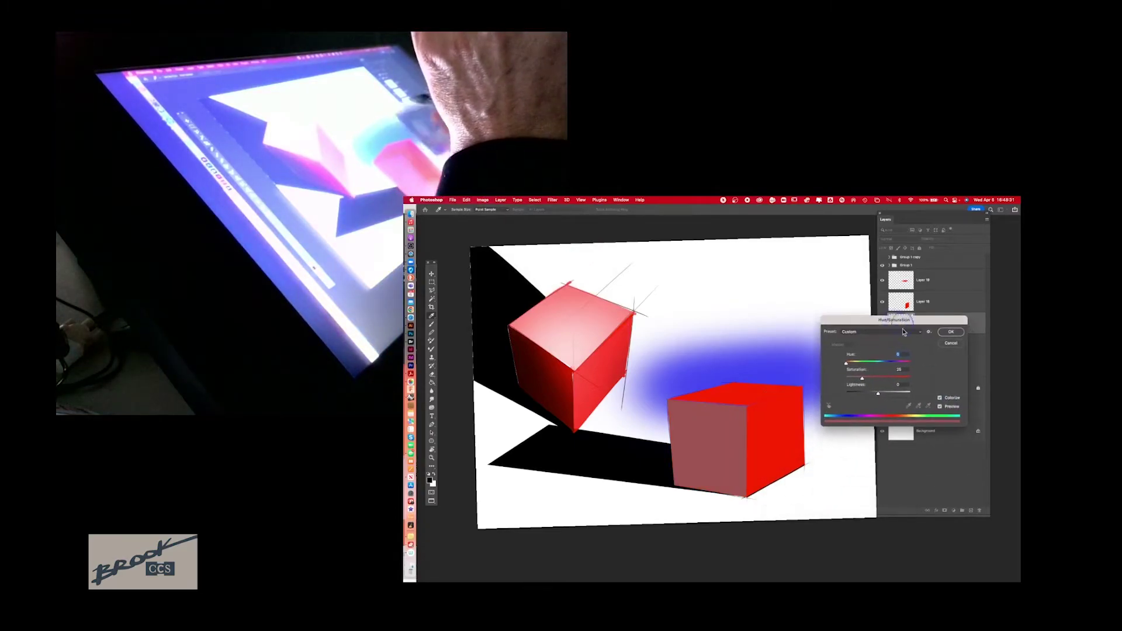
{"action": "left_click_drag", "start_coordinate": [863, 379], "coordinate": [923, 379]}
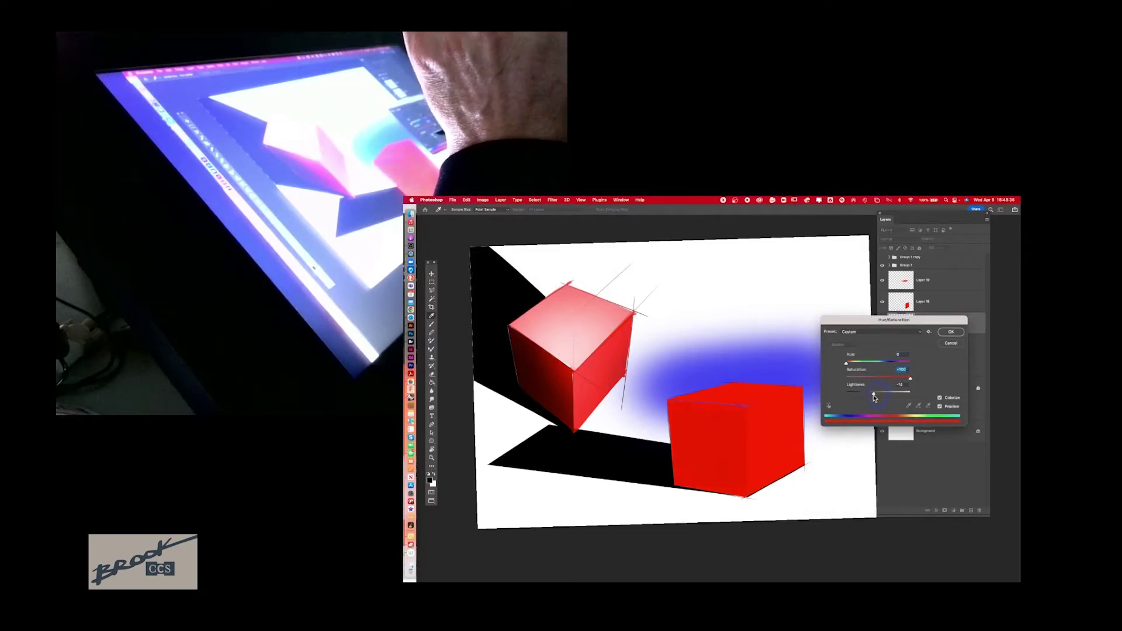
{"action": "left_click_drag", "start_coordinate": [872, 397], "coordinate": [876, 397]}
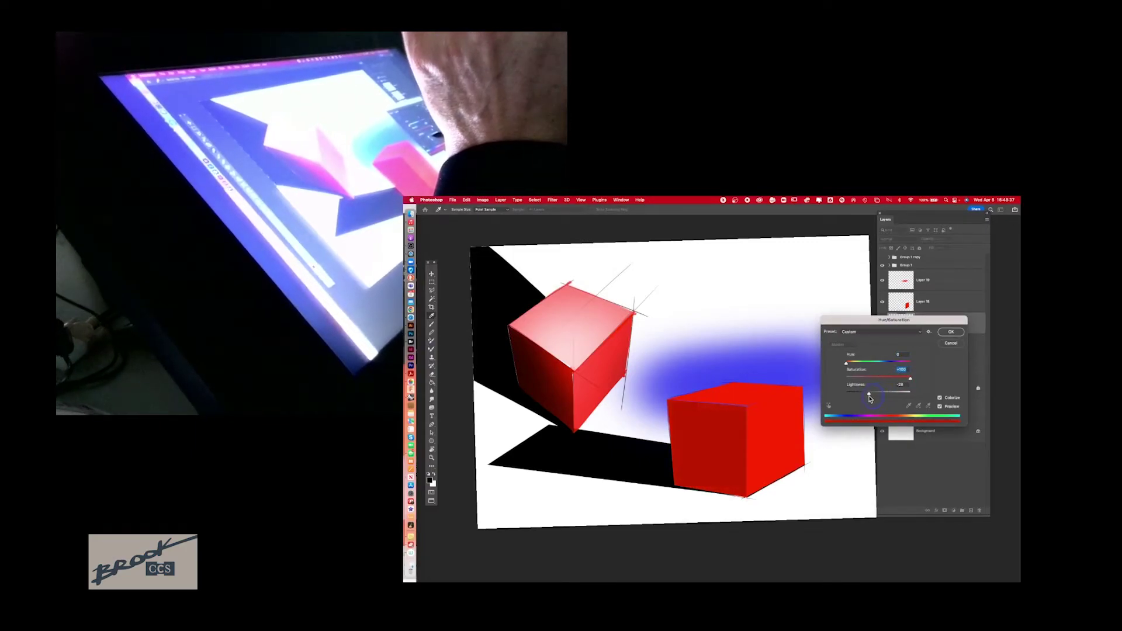
{"action": "left_click", "coordinate": [951, 331]}
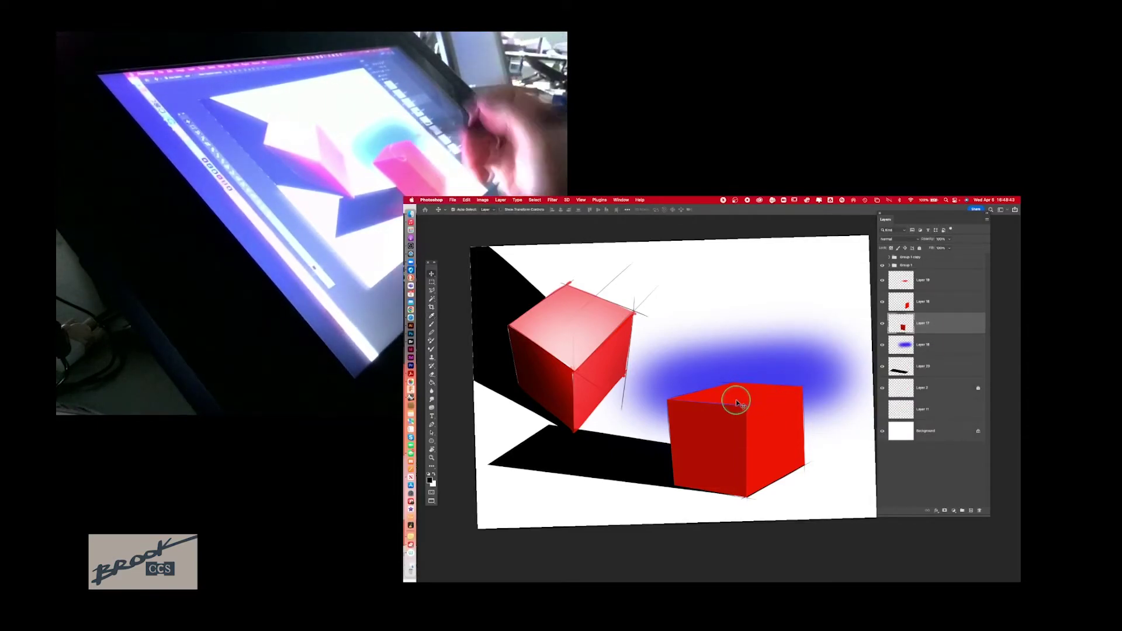
{"action": "left_click", "coordinate": [483, 201]}
{"action": "mouse_move", "coordinate": [493, 218]}
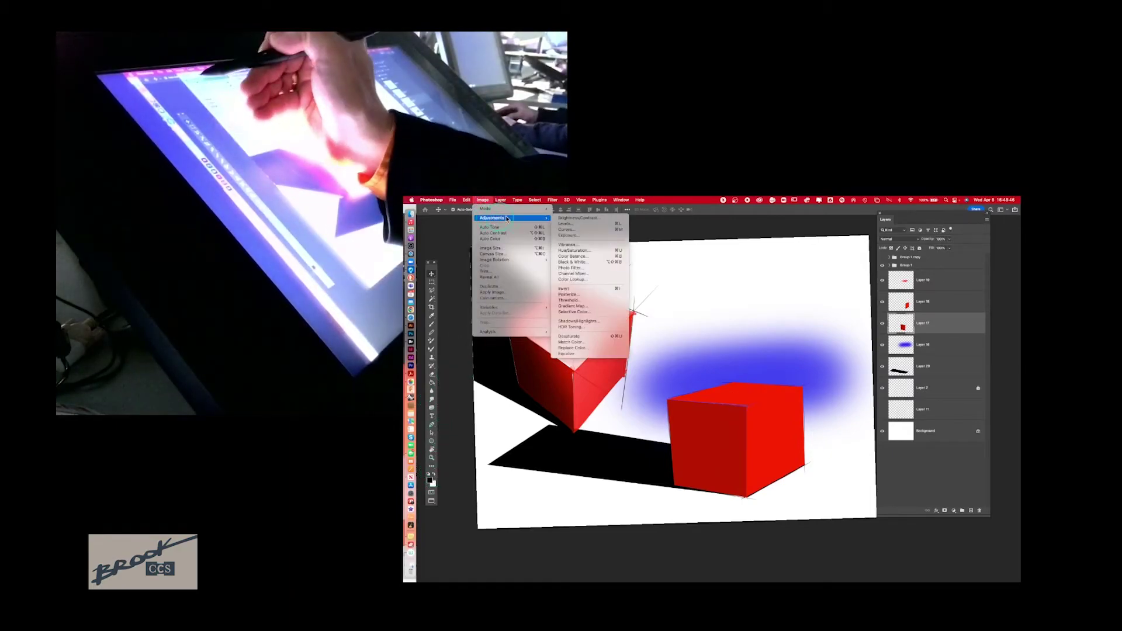
{"action": "left_click", "coordinate": [588, 252]}
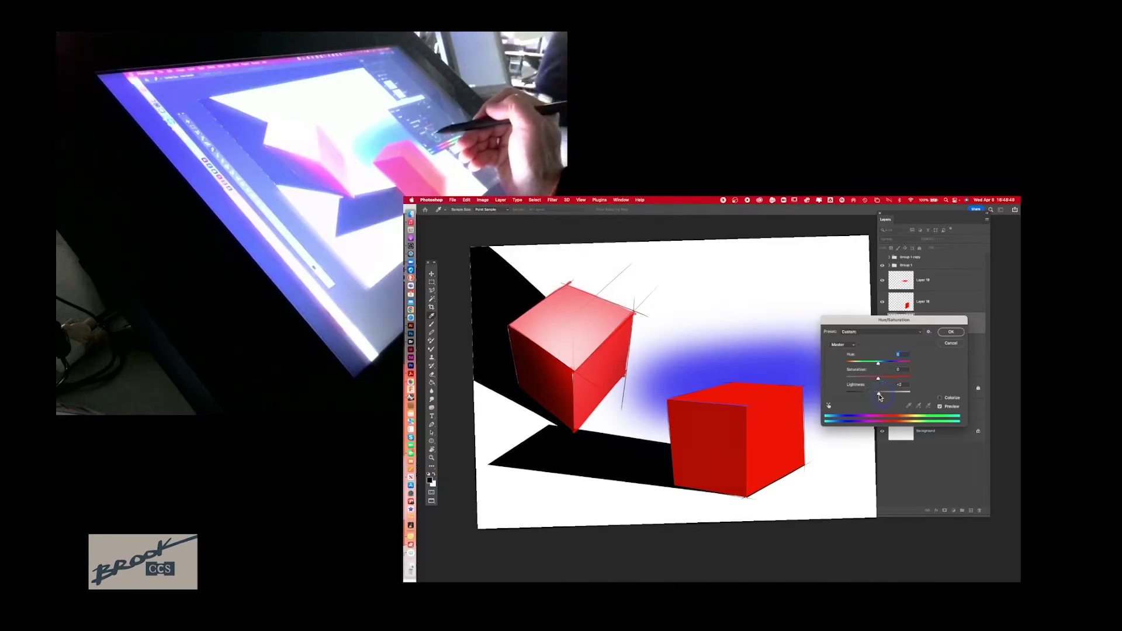
{"action": "left_click_drag", "start_coordinate": [880, 397], "coordinate": [886, 397]}
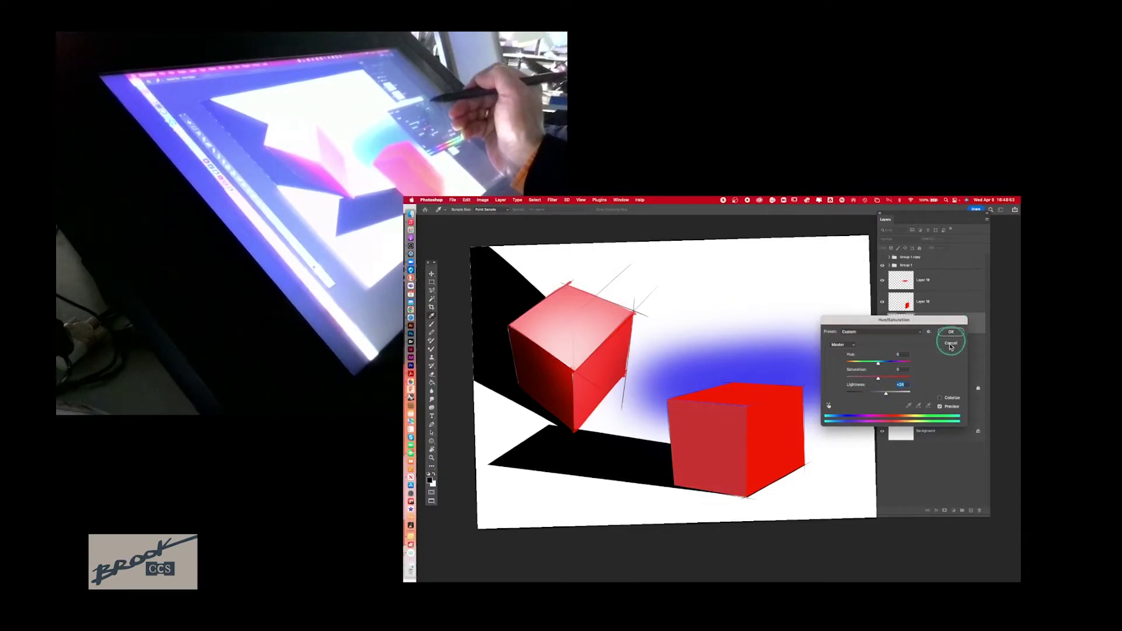
{"action": "left_click", "coordinate": [951, 345]}
Step: Lighten the plain box's top face layer to pale pink by raising the Lightness in Hue/Saturation
{"action": "left_click", "coordinate": [949, 304]}
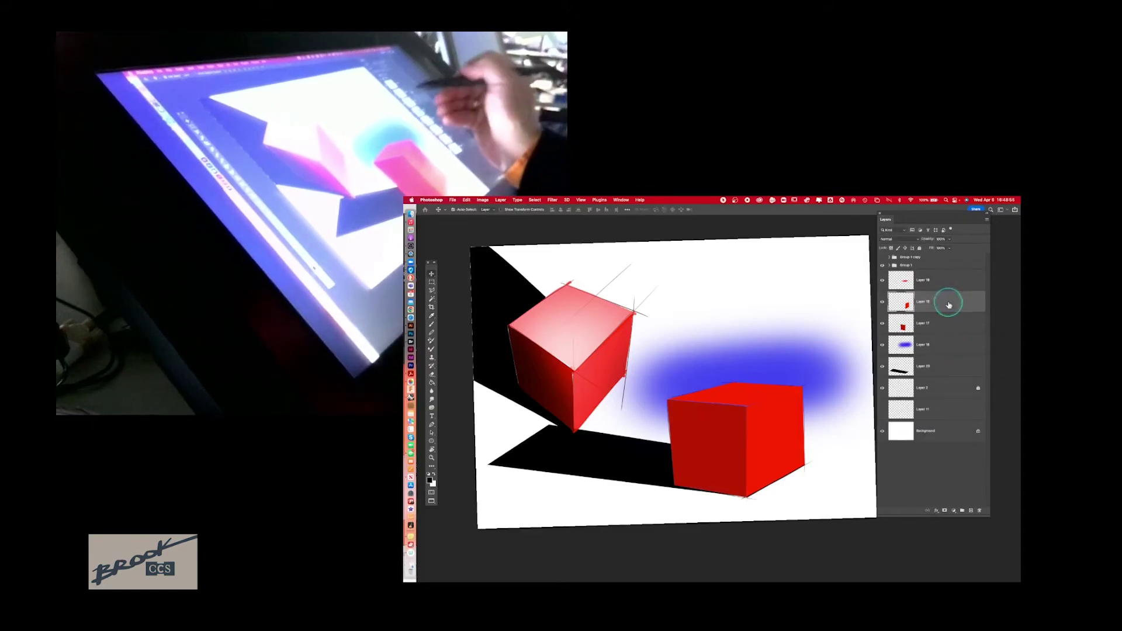
{"action": "left_click", "coordinate": [951, 281]}
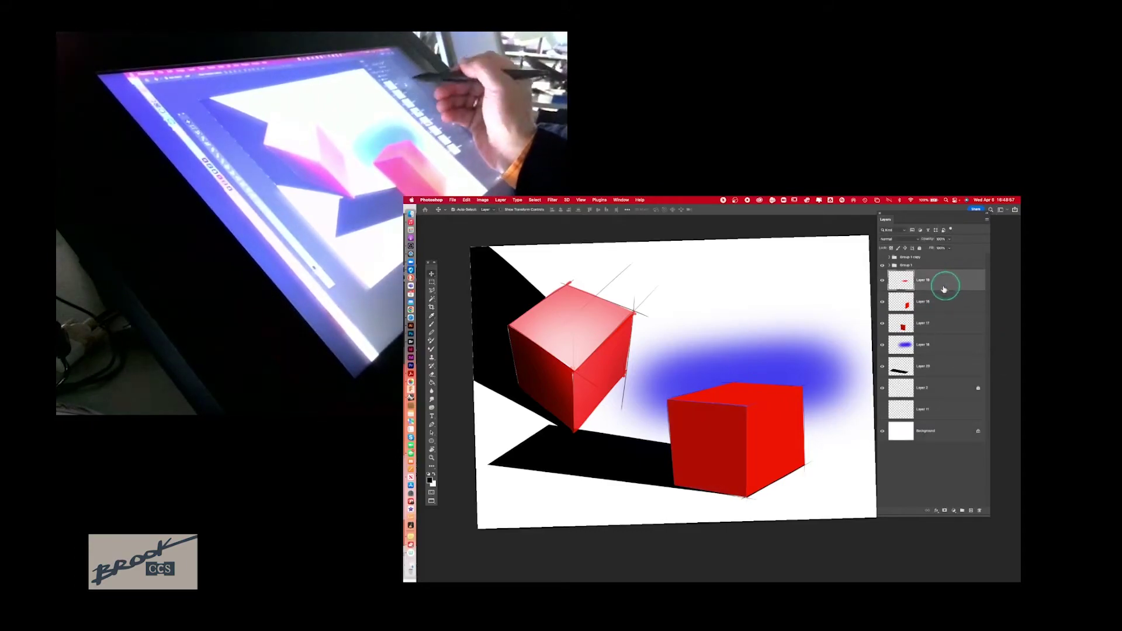
{"action": "left_click", "coordinate": [483, 200]}
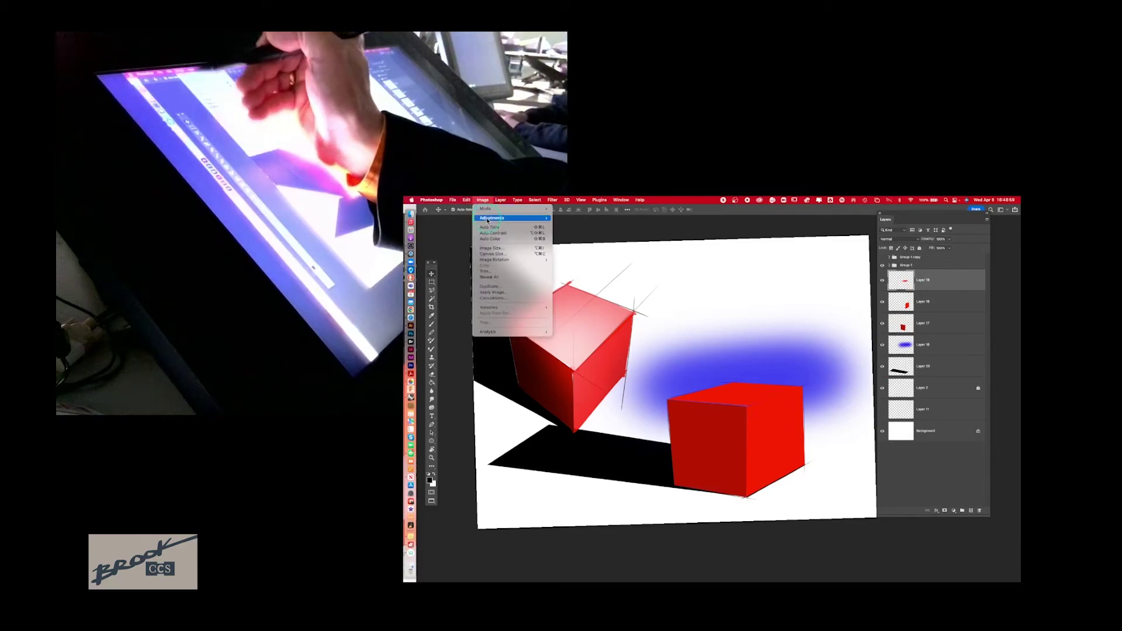
{"action": "mouse_move", "coordinate": [488, 219]}
{"action": "left_click", "coordinate": [579, 251]}
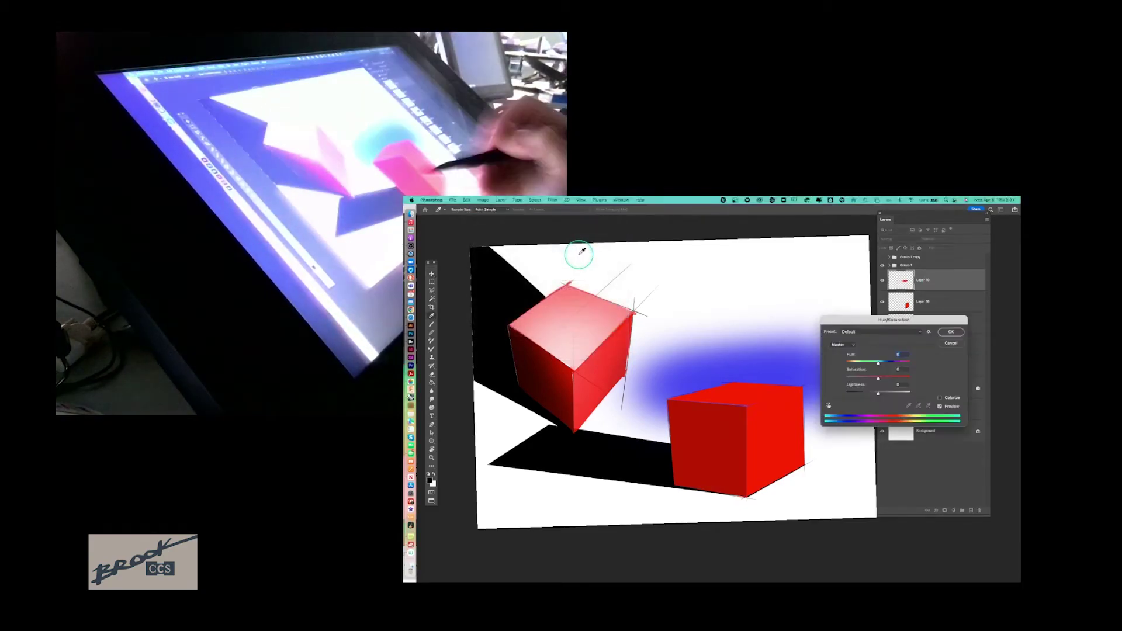
{"action": "left_click_drag", "start_coordinate": [878, 393], "coordinate": [905, 396]}
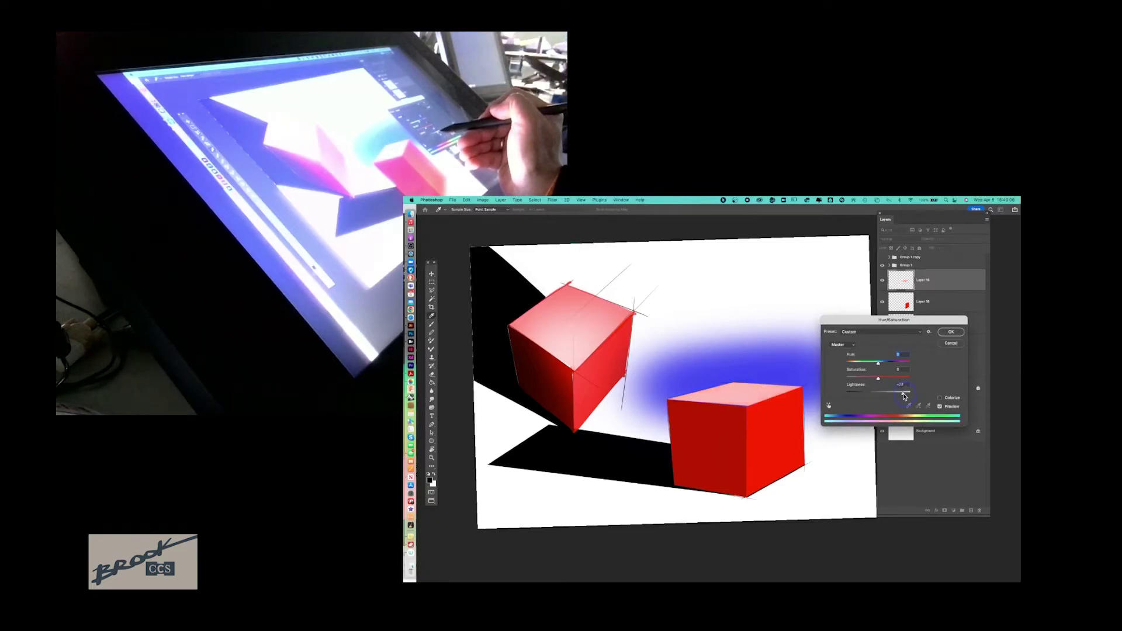
{"action": "left_click", "coordinate": [951, 332]}
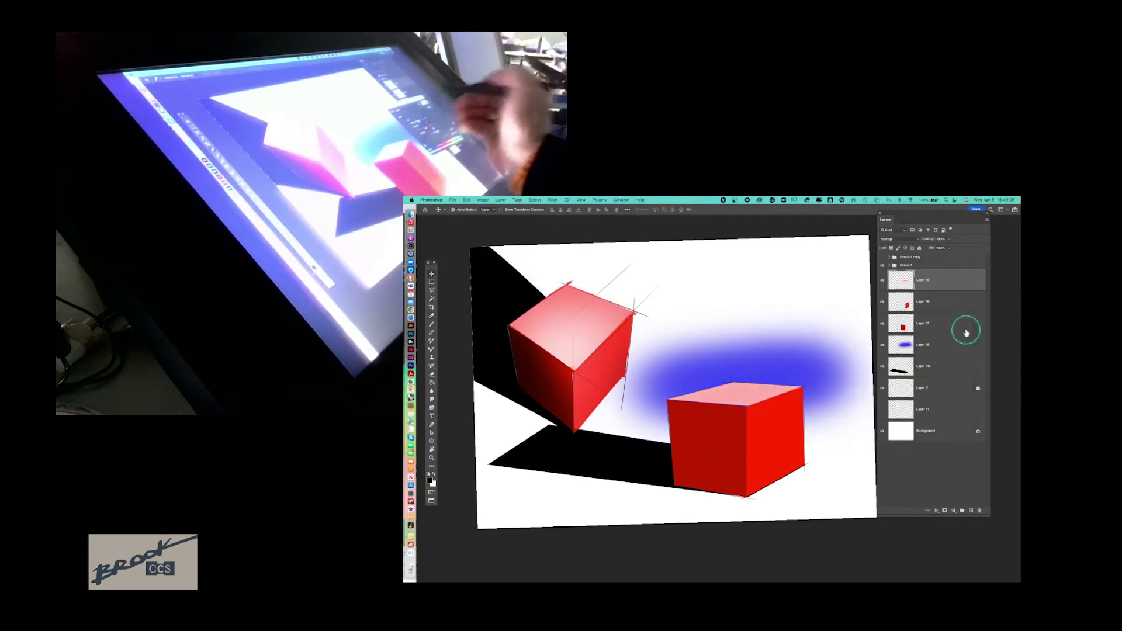
Step: Lock the front face layer's transparent pixels and shade the face with soft black using the Soft Round Pressure Opacity and Flow brush
{"action": "left_click", "coordinate": [883, 303]}
{"action": "left_click", "coordinate": [882, 303]}
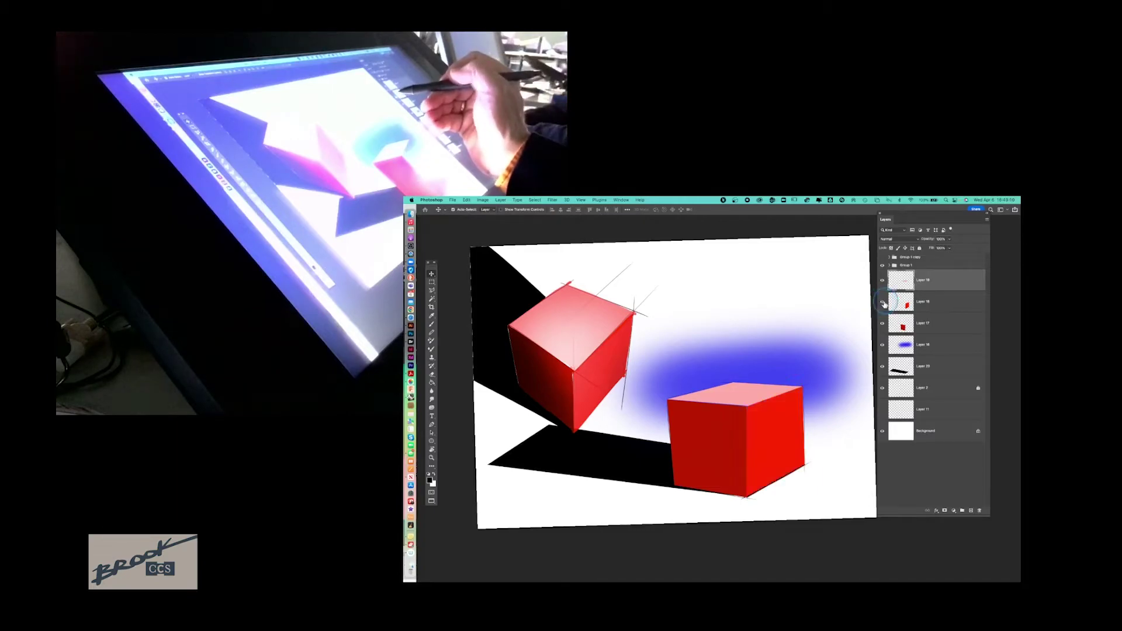
{"action": "left_click", "coordinate": [947, 329]}
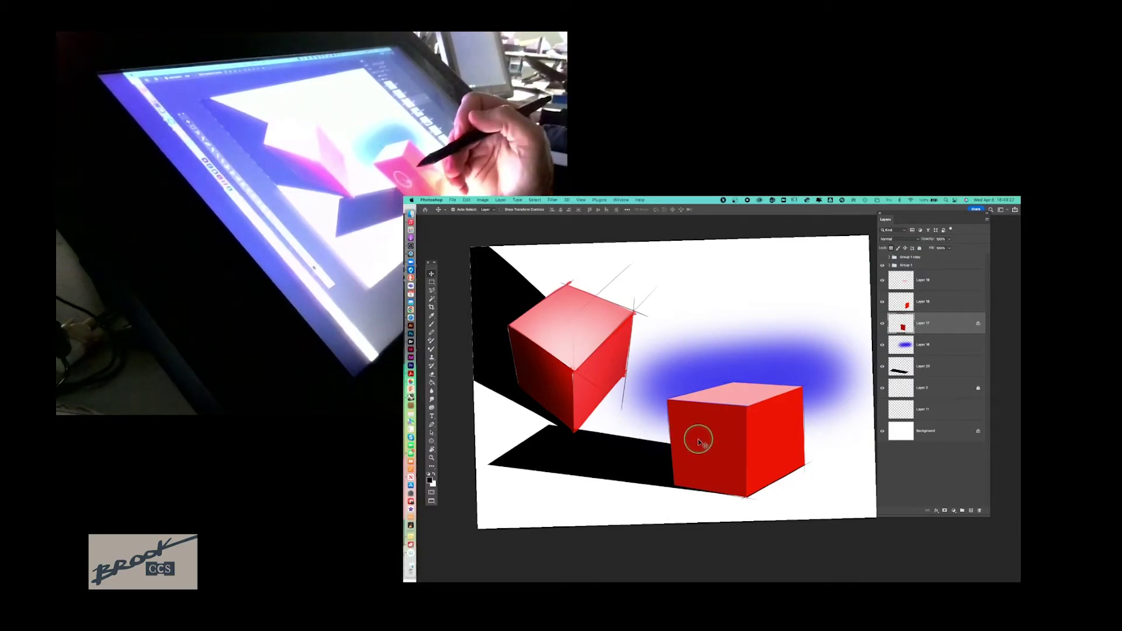
{"action": "key", "text": "b"}
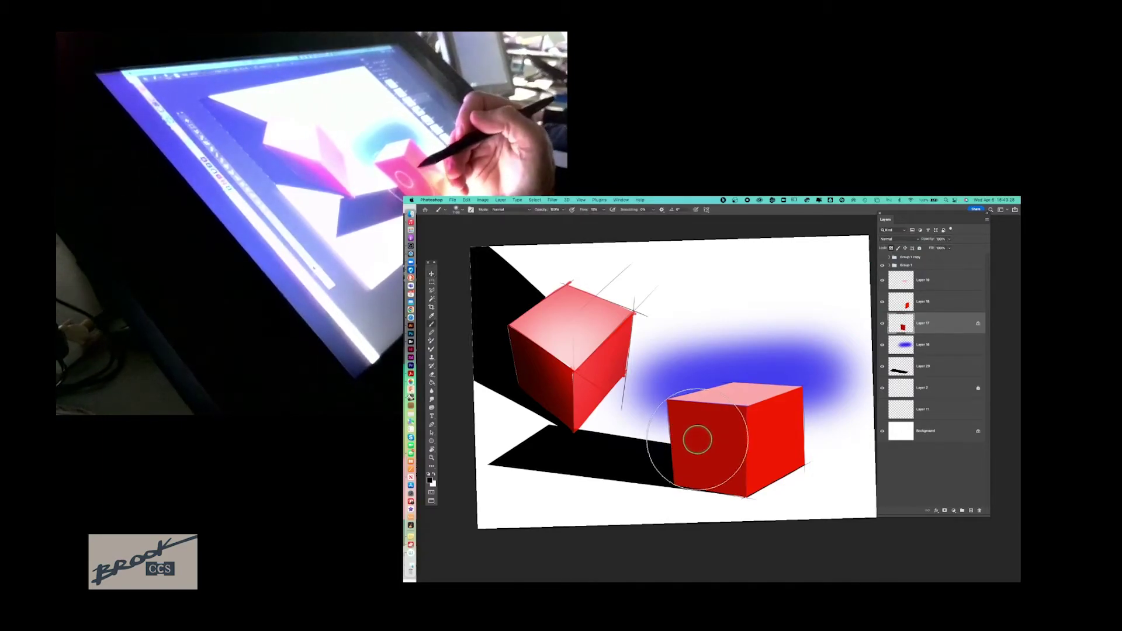
{"action": "left_click", "coordinate": [462, 211]}
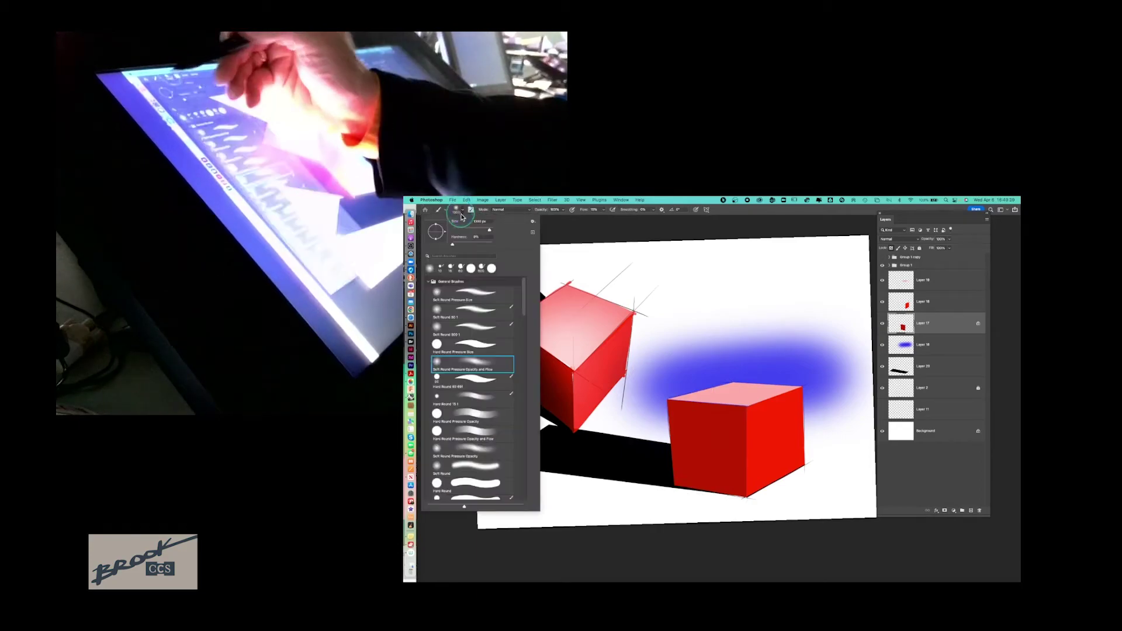
{"action": "left_click", "coordinate": [621, 228]}
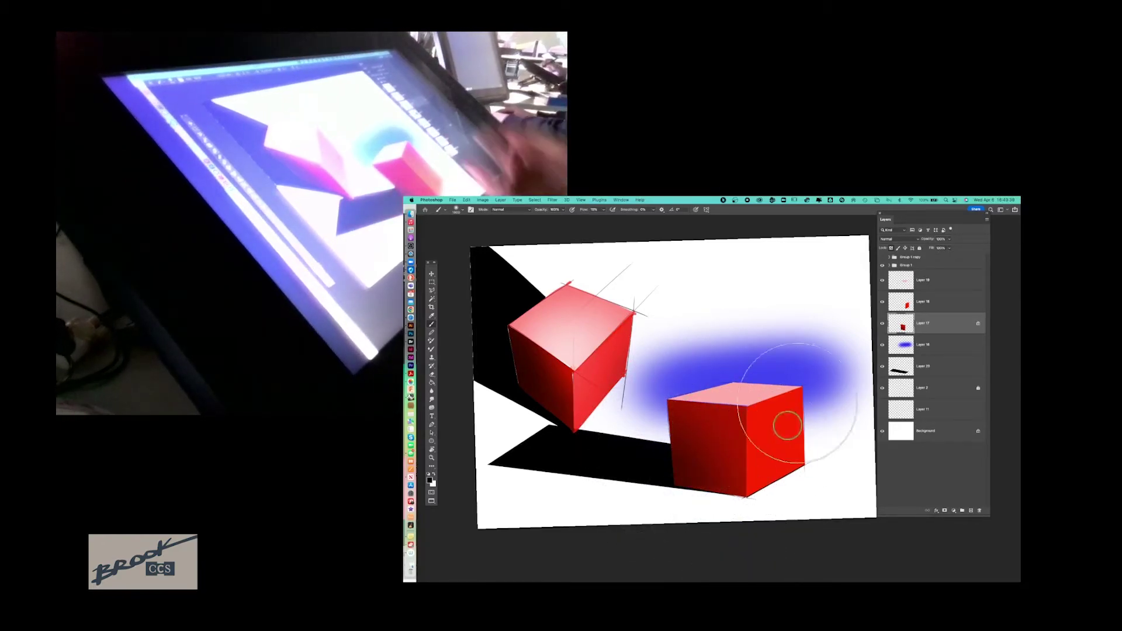
Step: With transparent pixels locked on each layer, brush a soft white highlight on the right face and try soft black shading on the top face
{"action": "left_click", "coordinate": [959, 301]}
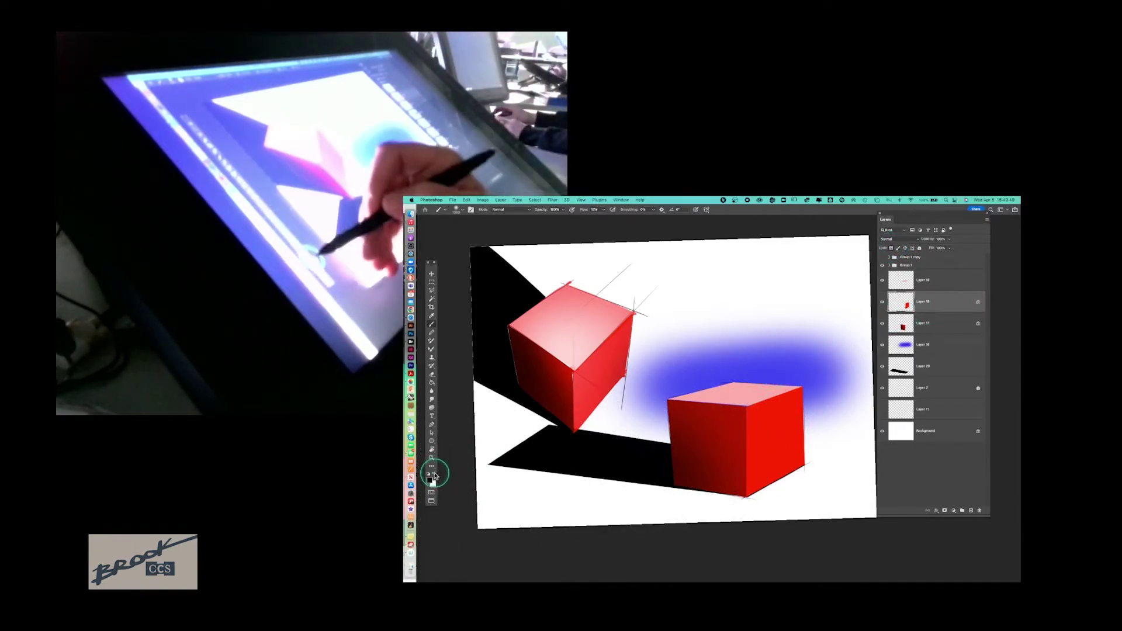
{"action": "key", "text": "x"}
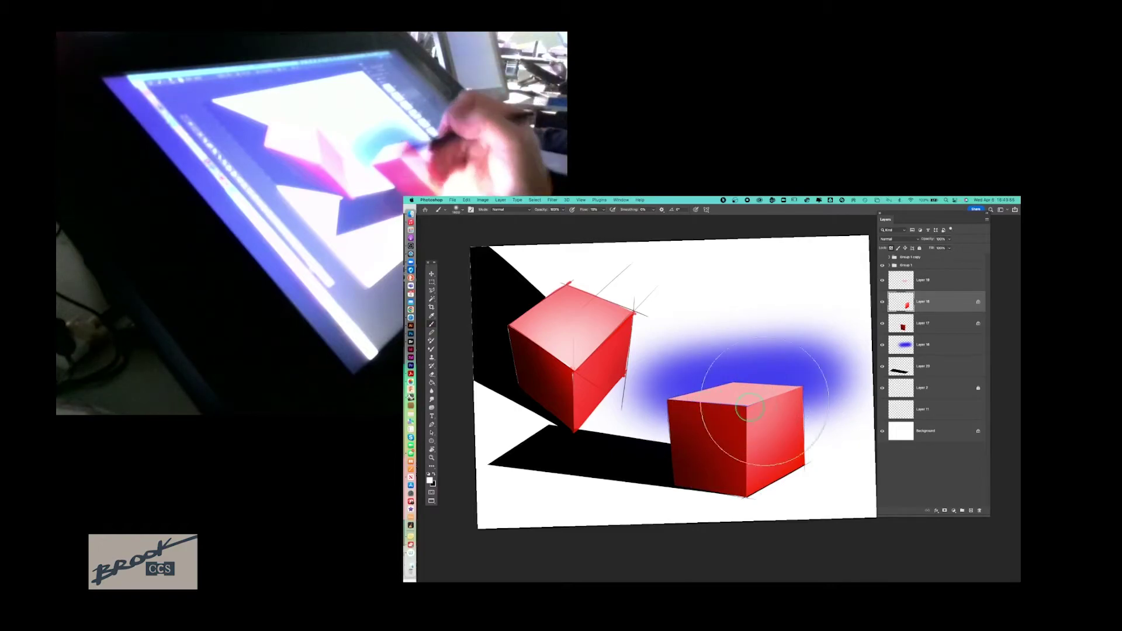
{"action": "left_click", "coordinate": [946, 284]}
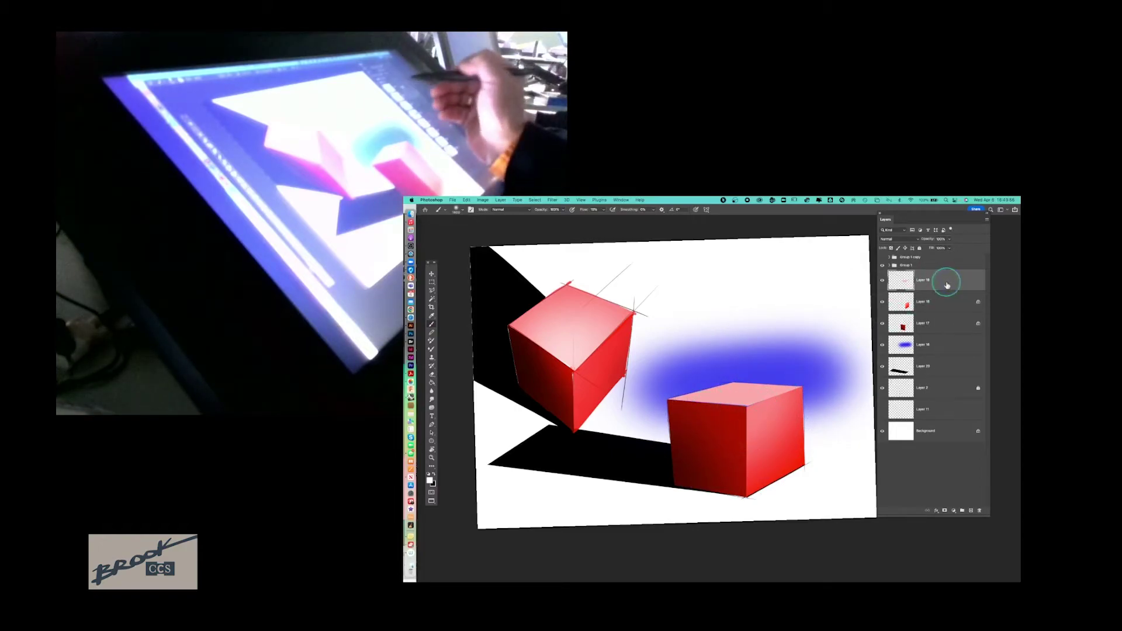
{"action": "left_click", "coordinate": [434, 474]}
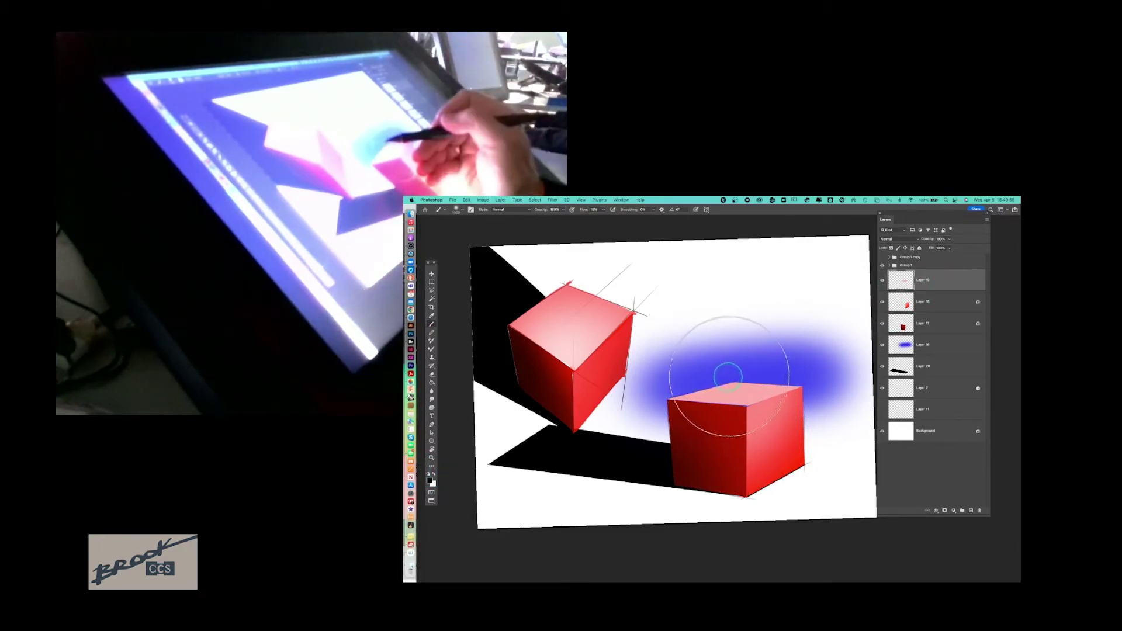
{"action": "key", "text": "bracketleft"}
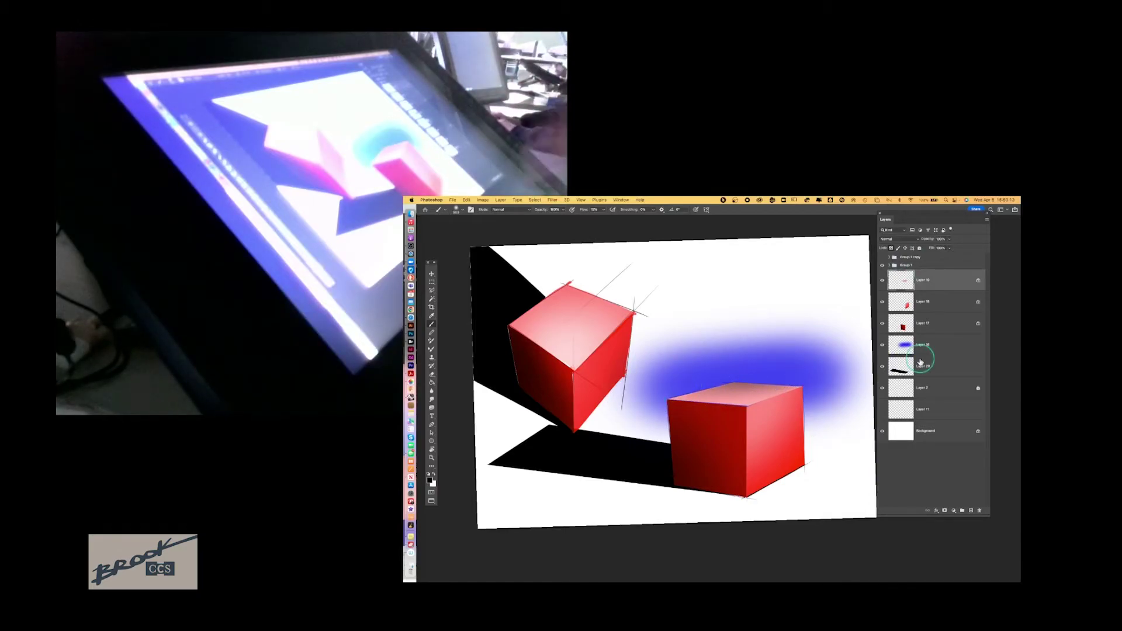
Step: Toggle the haze and top face layers to compare them, and lower the top face layer's opacity until the blue shows through
{"action": "left_click", "coordinate": [882, 346]}
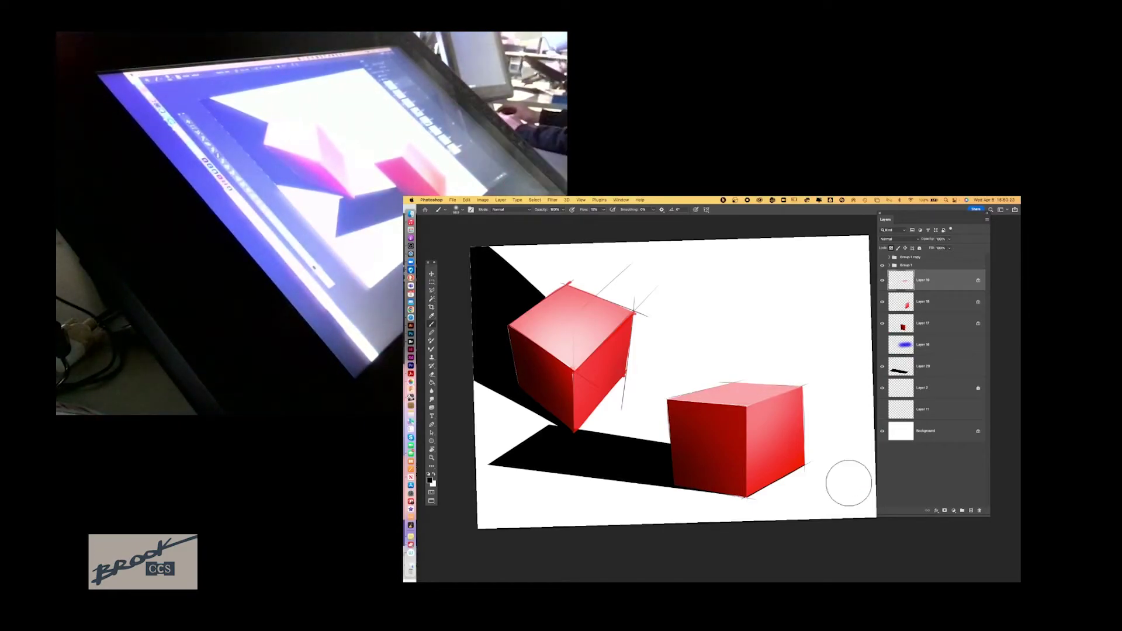
{"action": "left_click", "coordinate": [883, 345]}
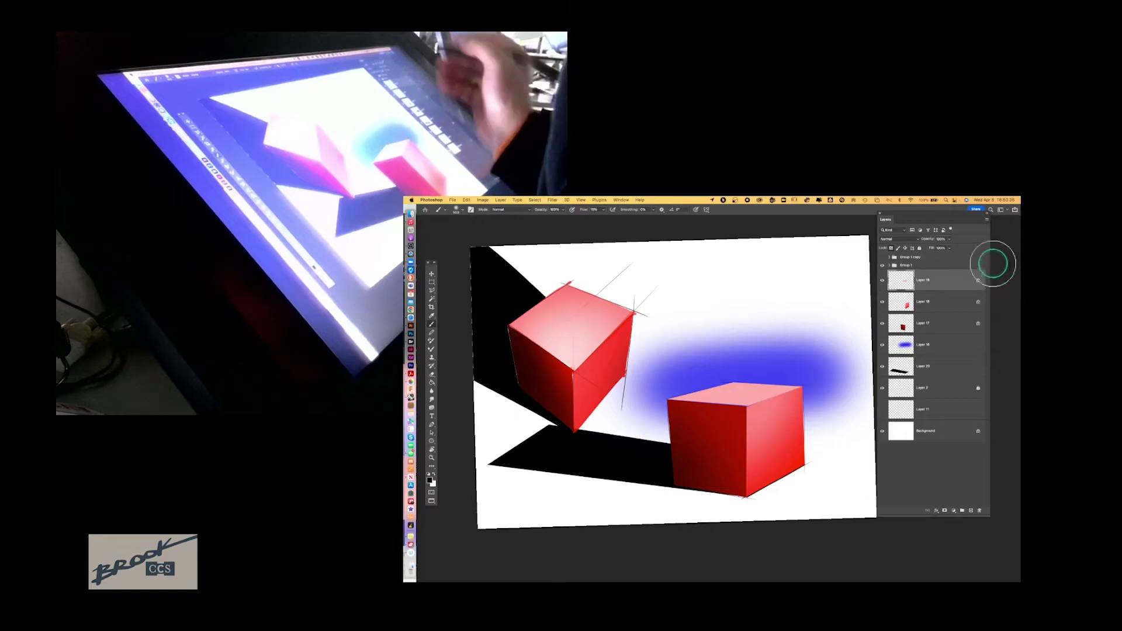
{"action": "left_click", "coordinate": [882, 282]}
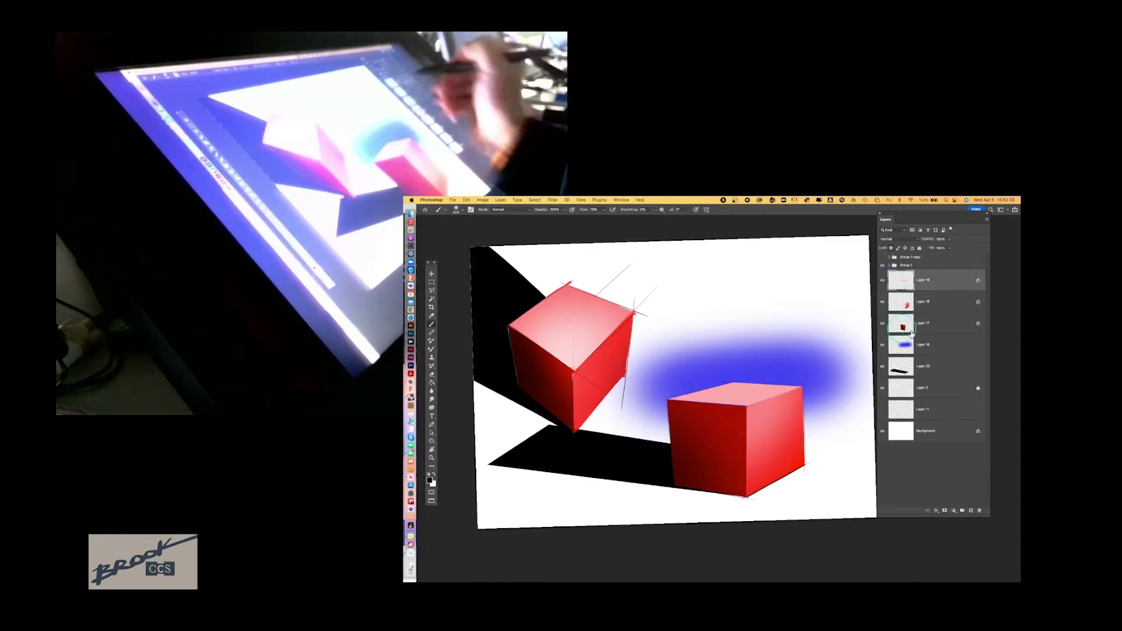
{"action": "left_click", "coordinate": [950, 240]}
{"action": "left_click_drag", "start_coordinate": [950, 249], "coordinate": [923, 252]}
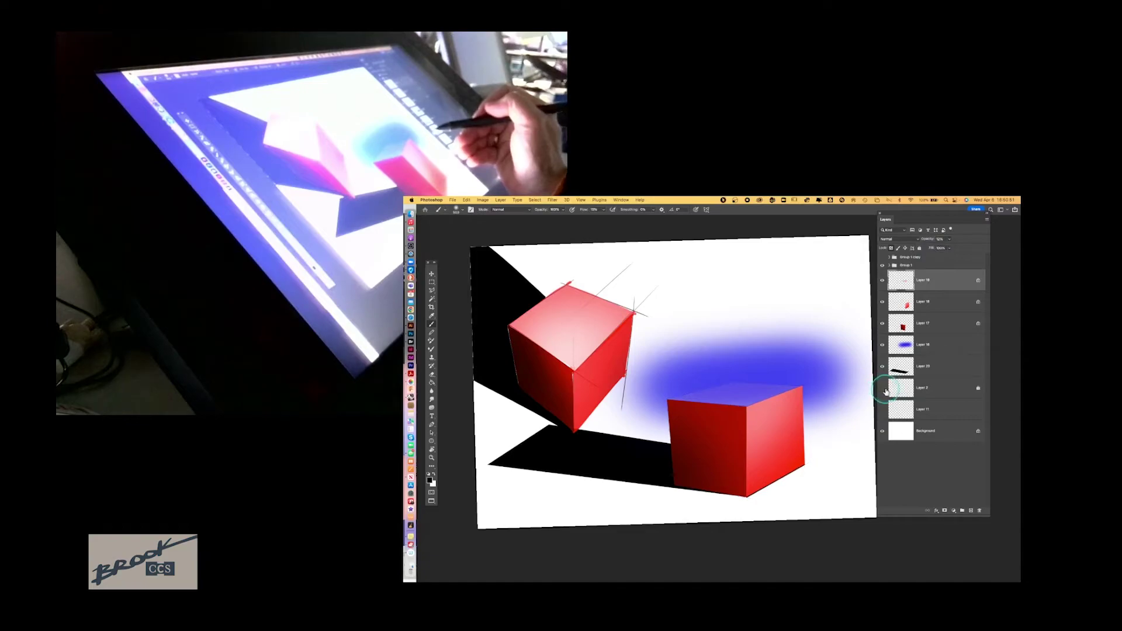
Step: Select the blue haze layer and shift it slightly upward behind the plain box with the Move tool
{"action": "left_click", "coordinate": [932, 344]}
{"action": "left_click", "coordinate": [432, 272]}
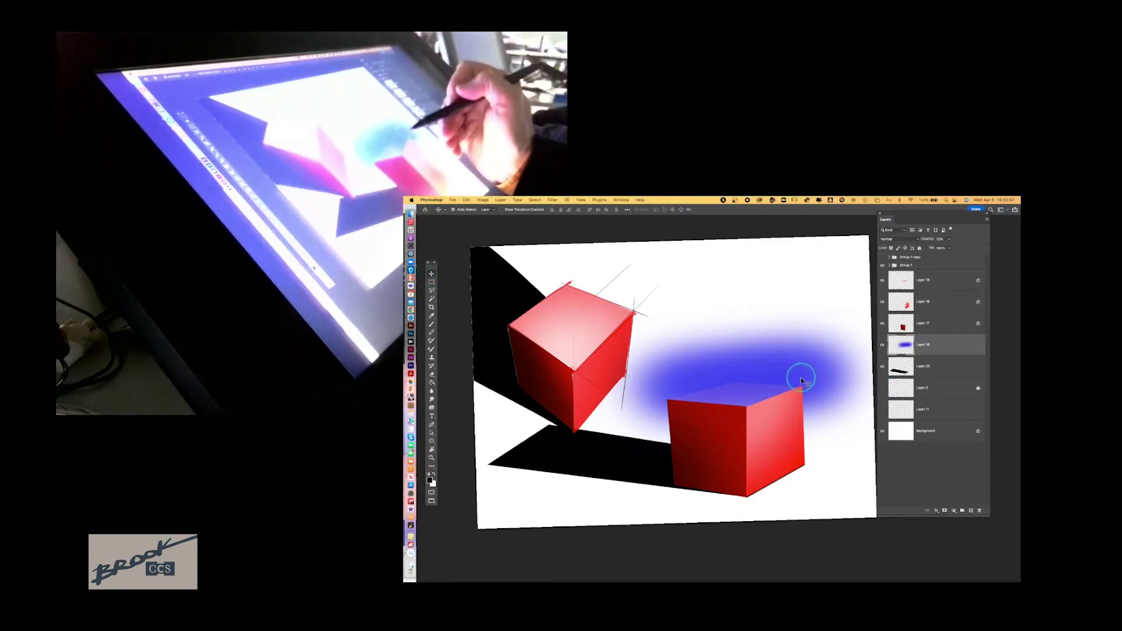
{"action": "left_click_drag", "start_coordinate": [802, 380], "coordinate": [791, 363]}
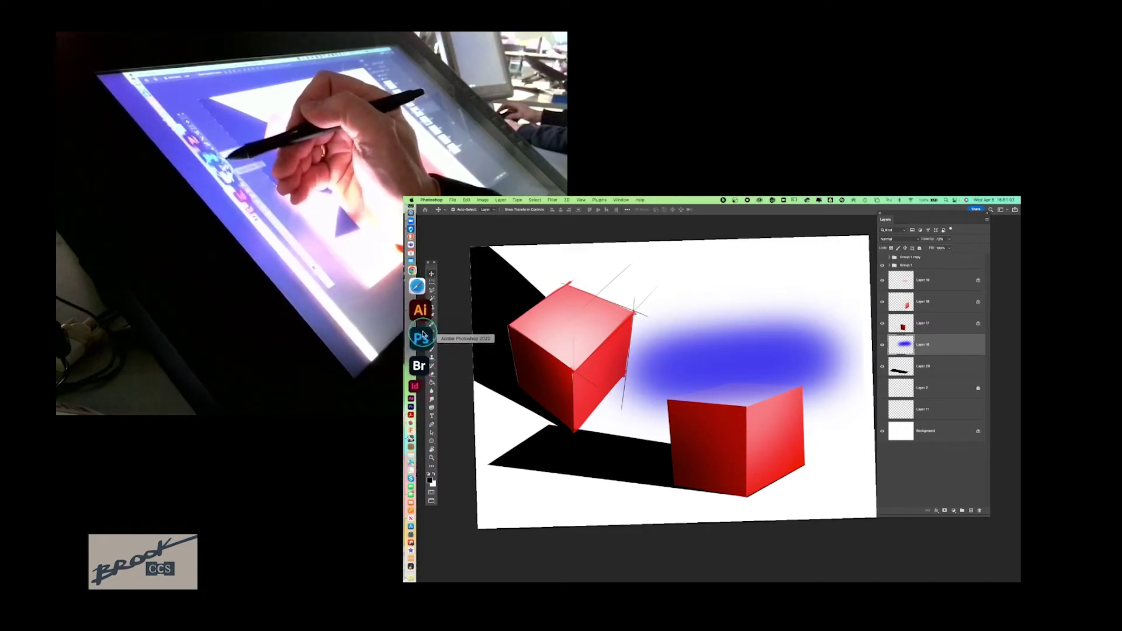
Step: Switch to Safari, bring its window into view and search Google for "reflective car rendering"
{"action": "left_click", "coordinate": [422, 318]}
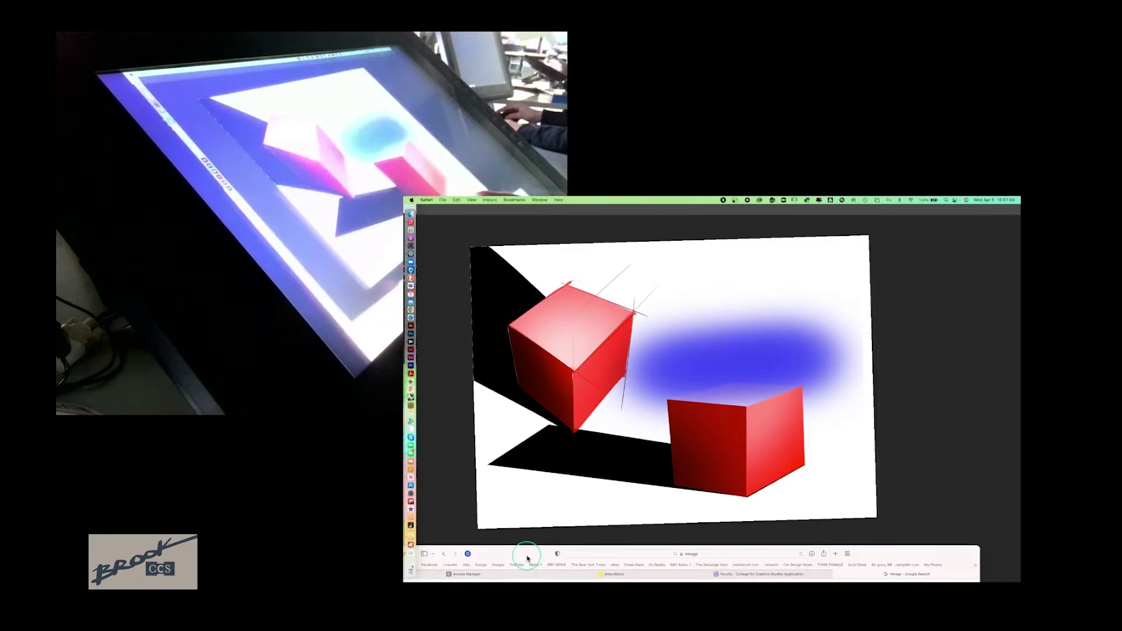
{"action": "left_click_drag", "start_coordinate": [527, 554], "coordinate": [558, 241]}
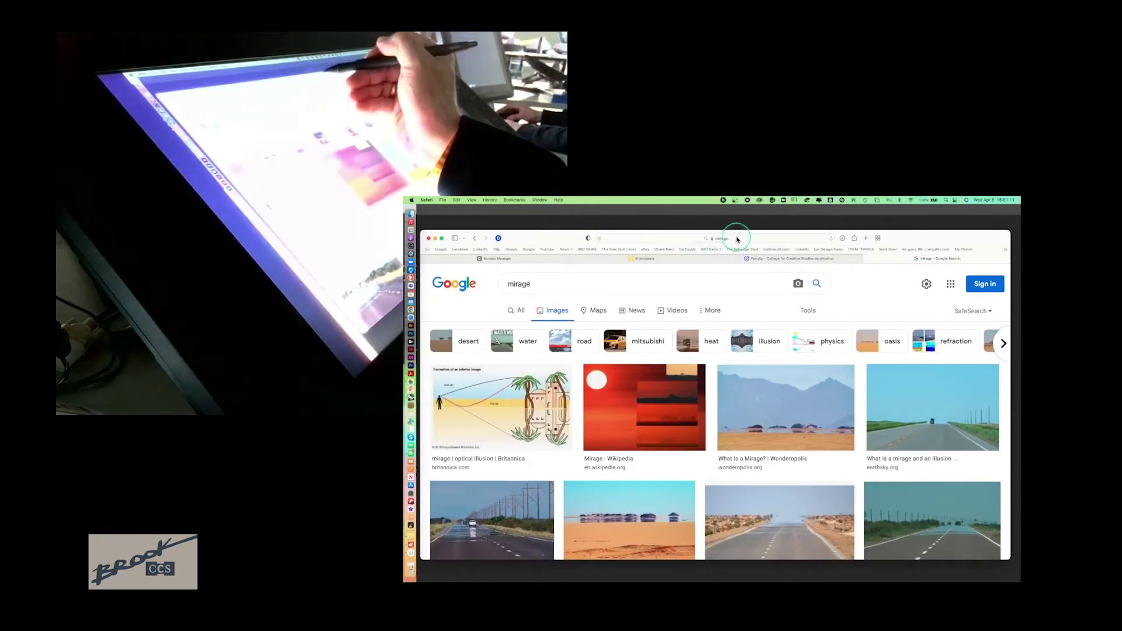
{"action": "left_click", "coordinate": [730, 238]}
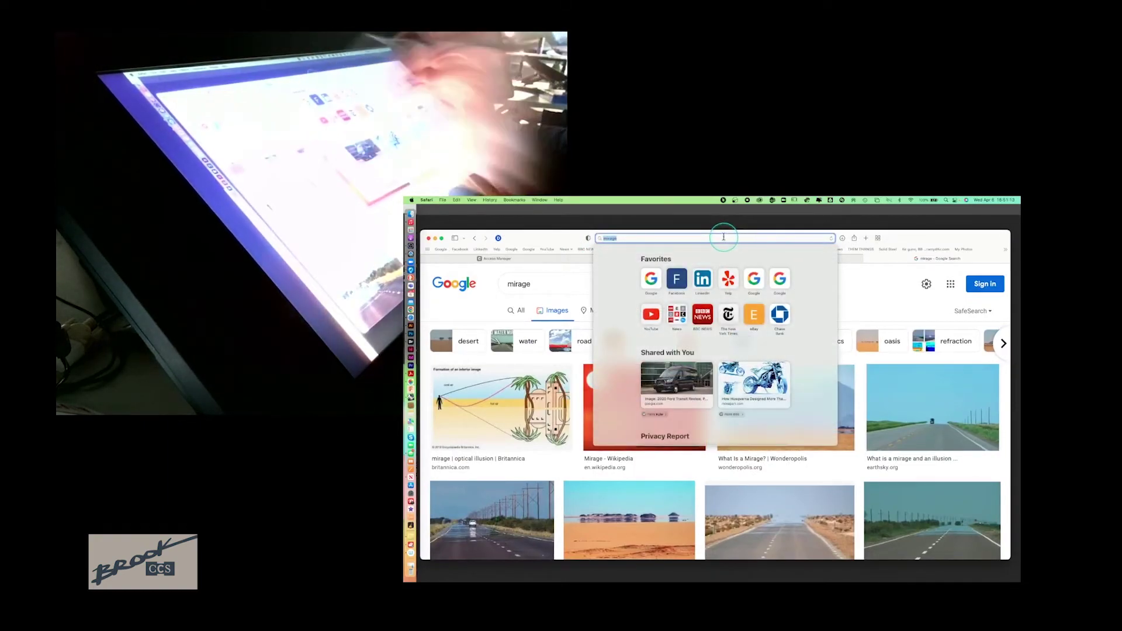
{"action": "type", "text": "reflec"}
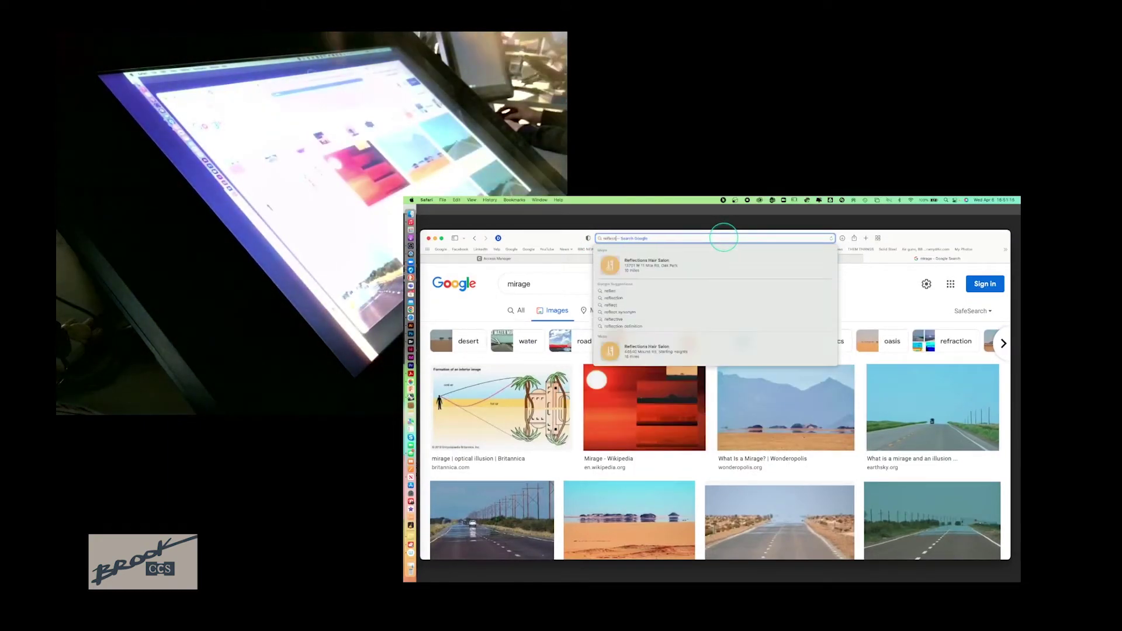
{"action": "type", "text": "ti"}
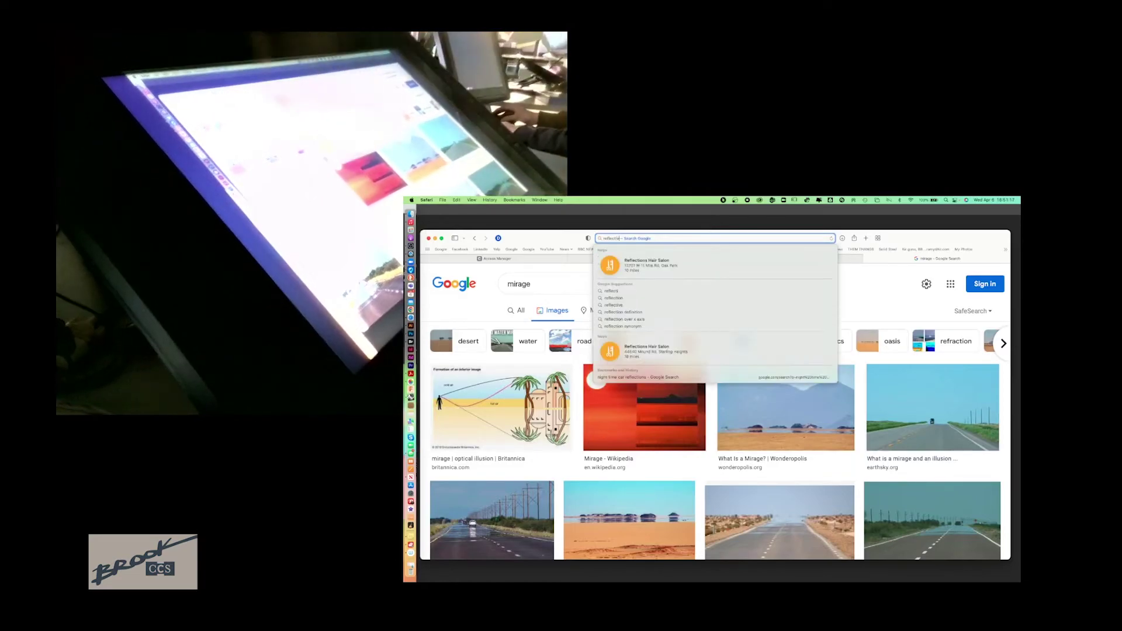
{"action": "type", "text": "ve car ren"}
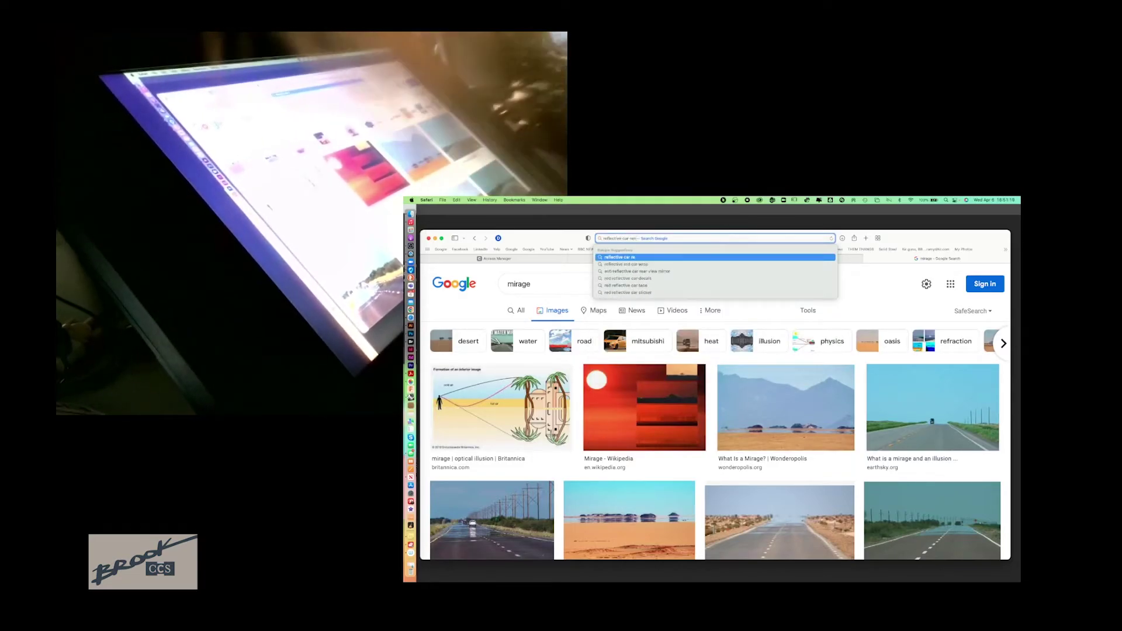
{"action": "type", "text": "dering"}
{"action": "key", "text": "Return"}
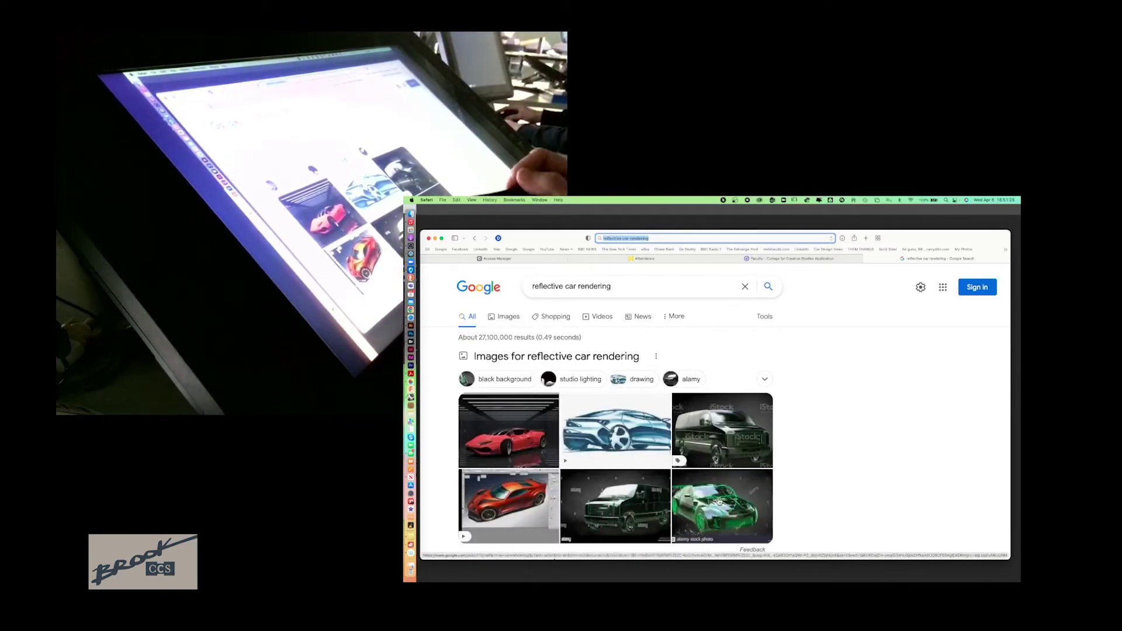
Step: Show the full image results for "reflective car rendering" and reposition the browser window so they are in view
{"action": "left_click_drag", "start_coordinate": [918, 236], "coordinate": [912, 221]}
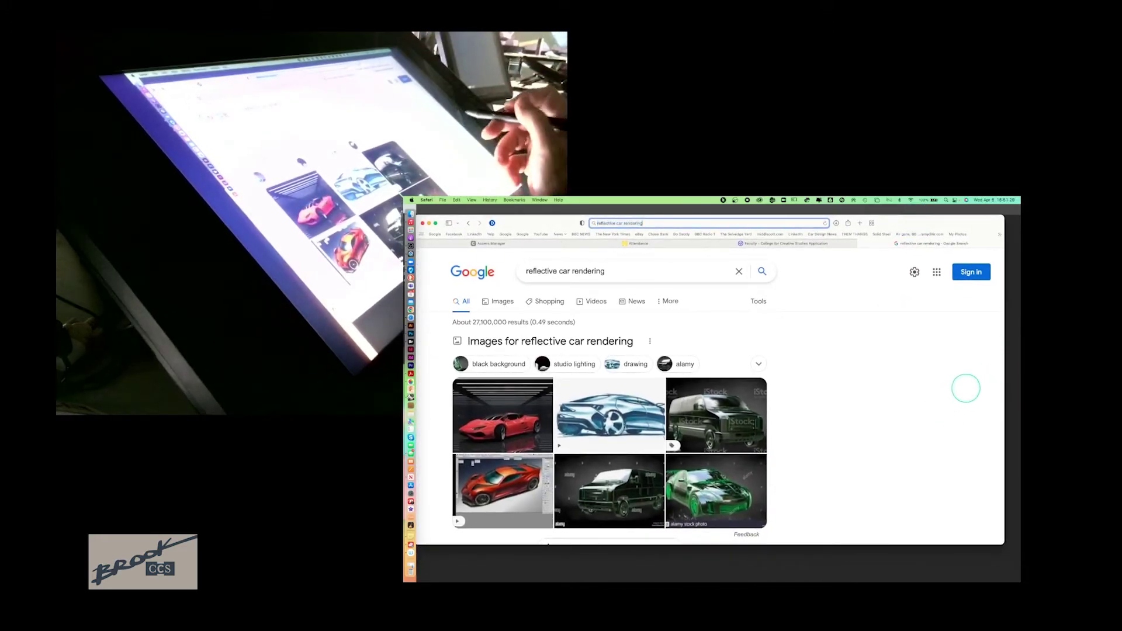
{"action": "scroll", "coordinate": [959, 398], "scroll_direction": "down", "scroll_amount": 2}
{"action": "scroll", "coordinate": [716, 463], "scroll_direction": "down", "scroll_amount": 1}
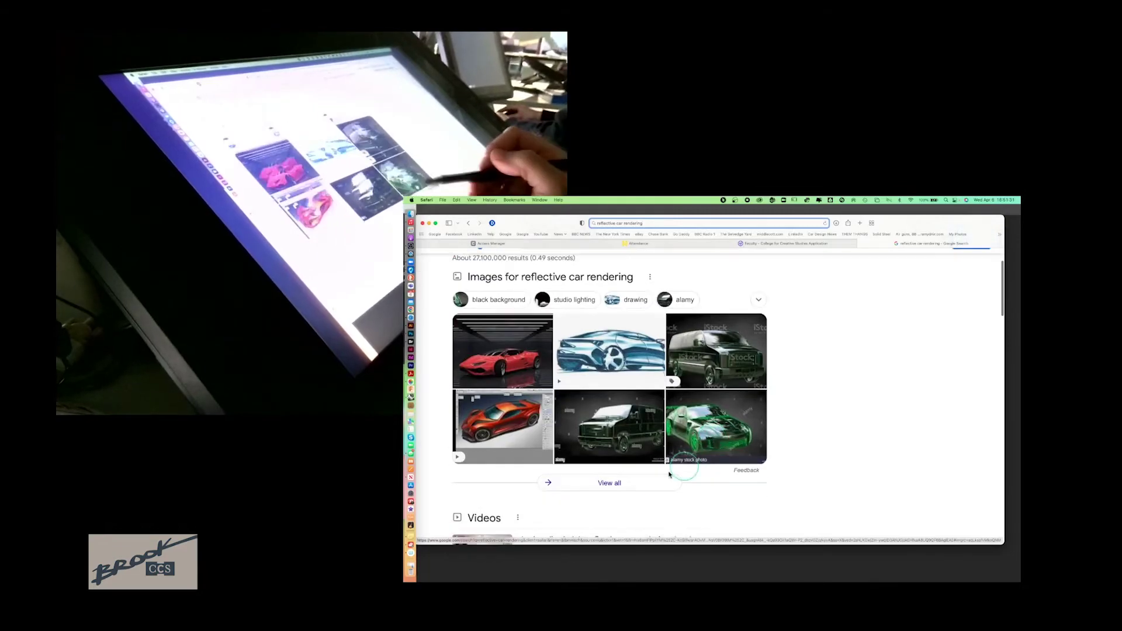
{"action": "left_click", "coordinate": [609, 482]}
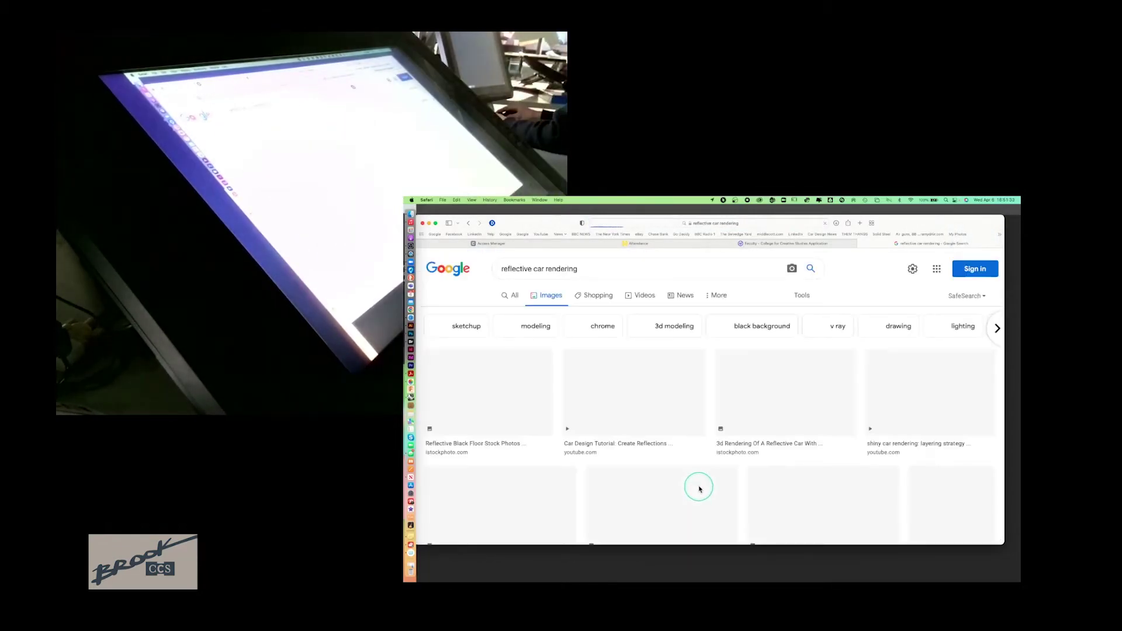
{"action": "left_click_drag", "start_coordinate": [545, 223], "coordinate": [564, 214]}
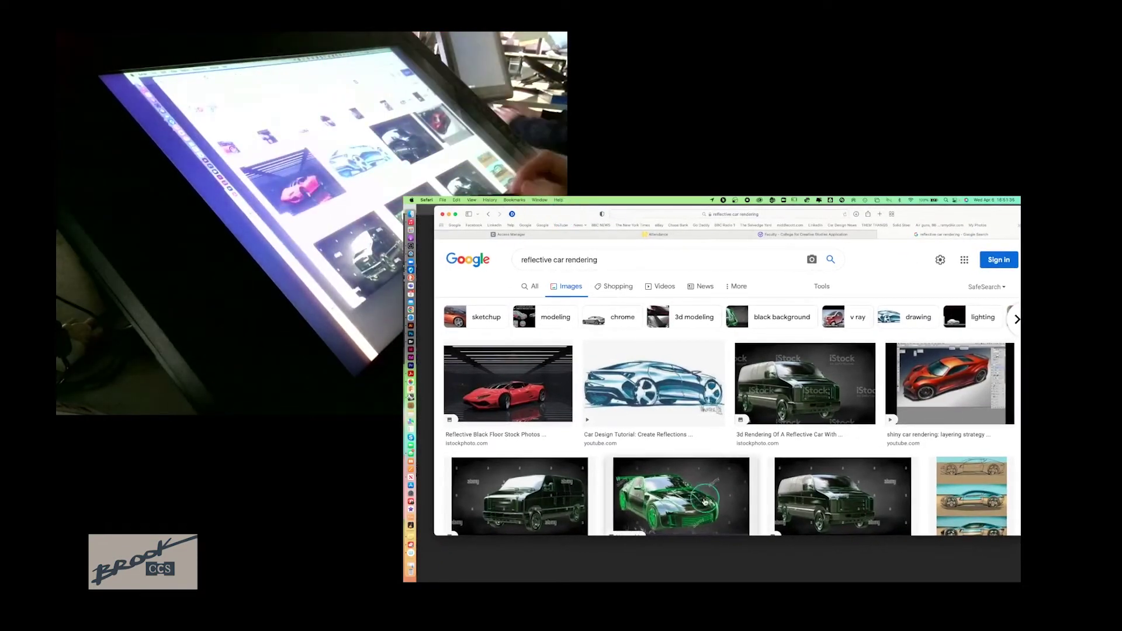
Step: Look through the image results for glossy car renderings and preview the red "Car Paint and Studio Setup" image
{"action": "scroll", "coordinate": [702, 497], "scroll_direction": "down", "scroll_amount": 5}
{"action": "scroll", "coordinate": [711, 504], "scroll_direction": "down", "scroll_amount": 3}
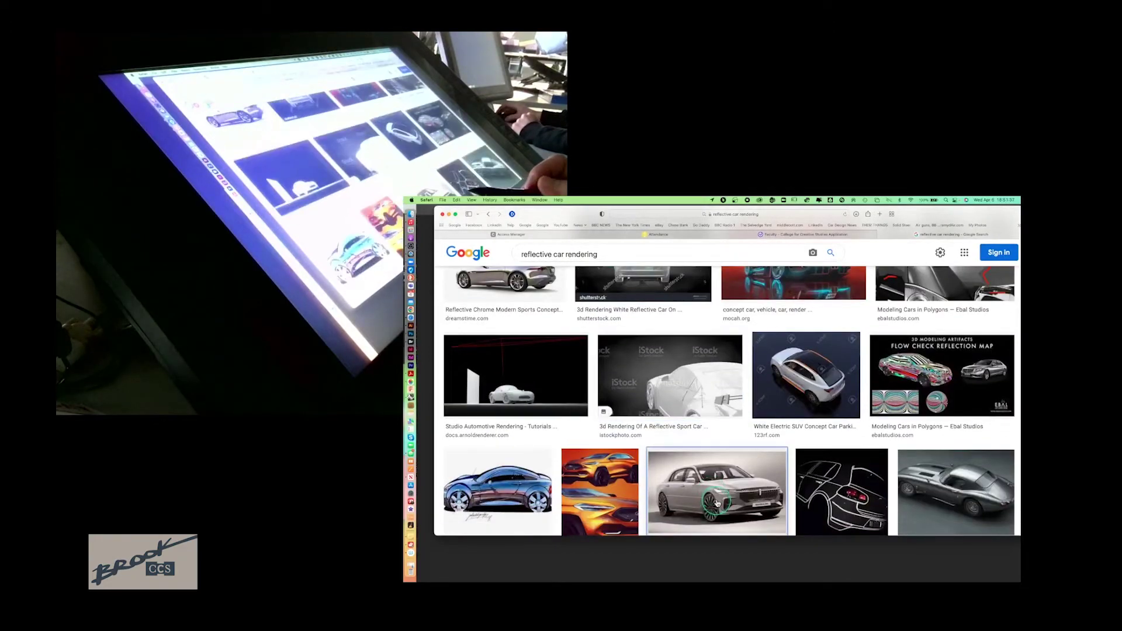
{"action": "scroll", "coordinate": [716, 503], "scroll_direction": "down", "scroll_amount": 3}
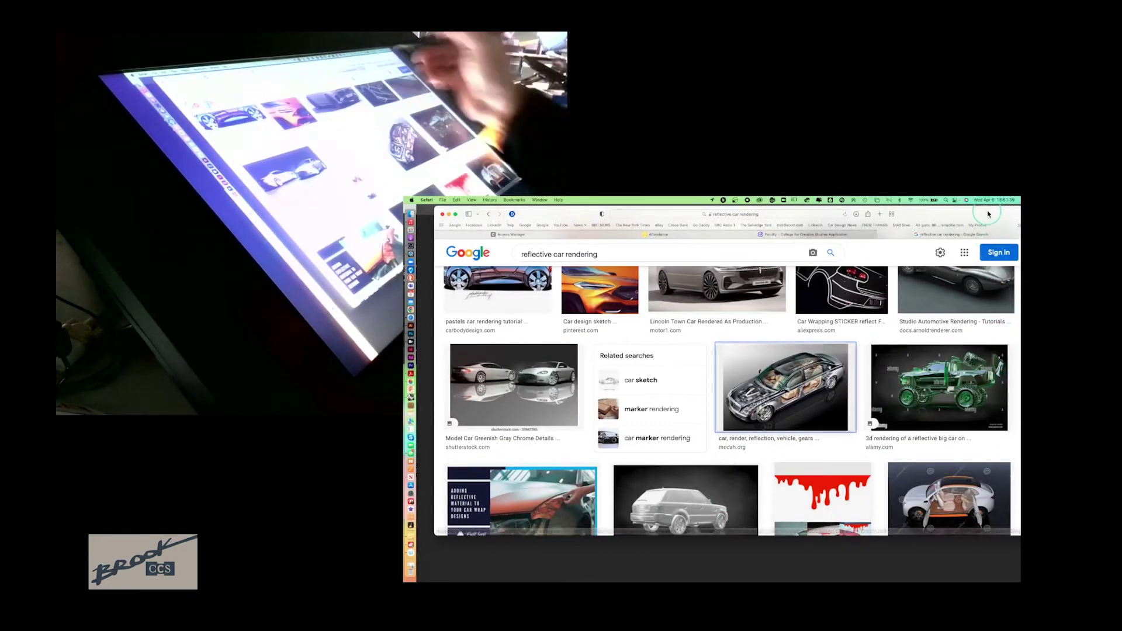
{"action": "left_click_drag", "start_coordinate": [992, 213], "coordinate": [930, 218]}
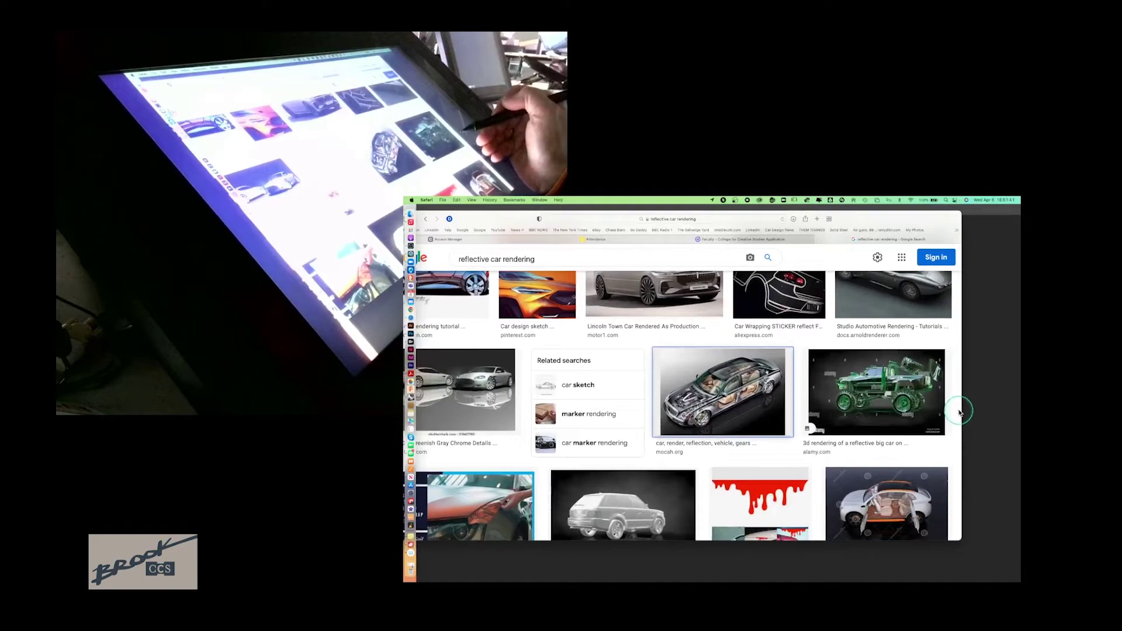
{"action": "scroll", "coordinate": [968, 383], "scroll_direction": "down", "scroll_amount": 5}
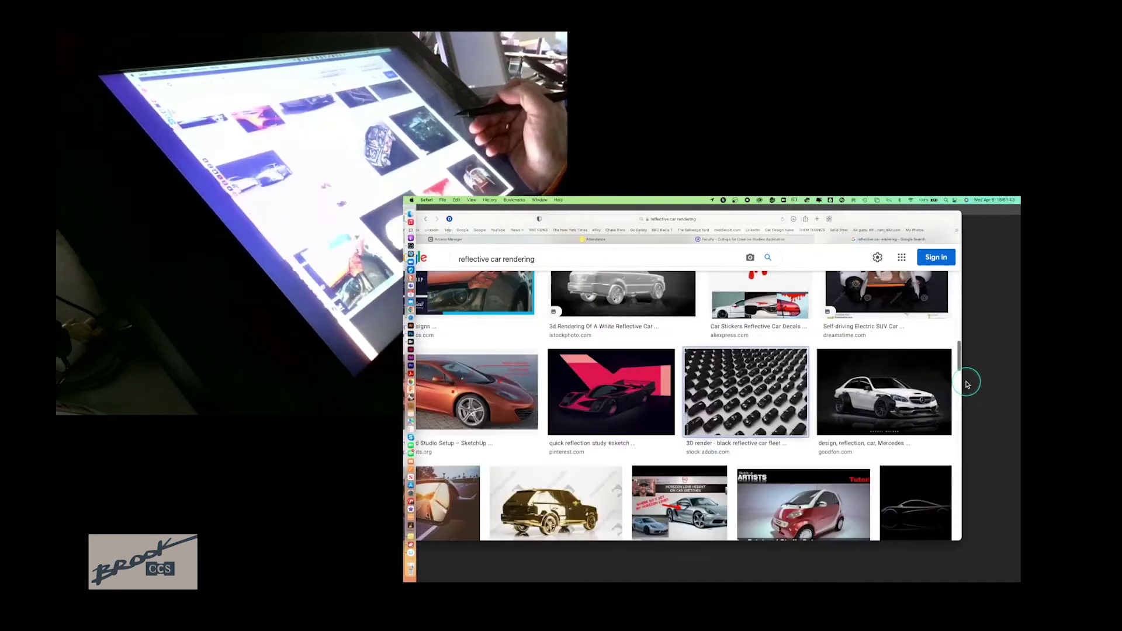
{"action": "mouse_move", "coordinate": [960, 358]}
{"action": "left_mouse_down"}
{"action": "mouse_move", "coordinate": [959, 332]}
{"action": "mouse_move", "coordinate": [963, 366]}
{"action": "left_mouse_up"}
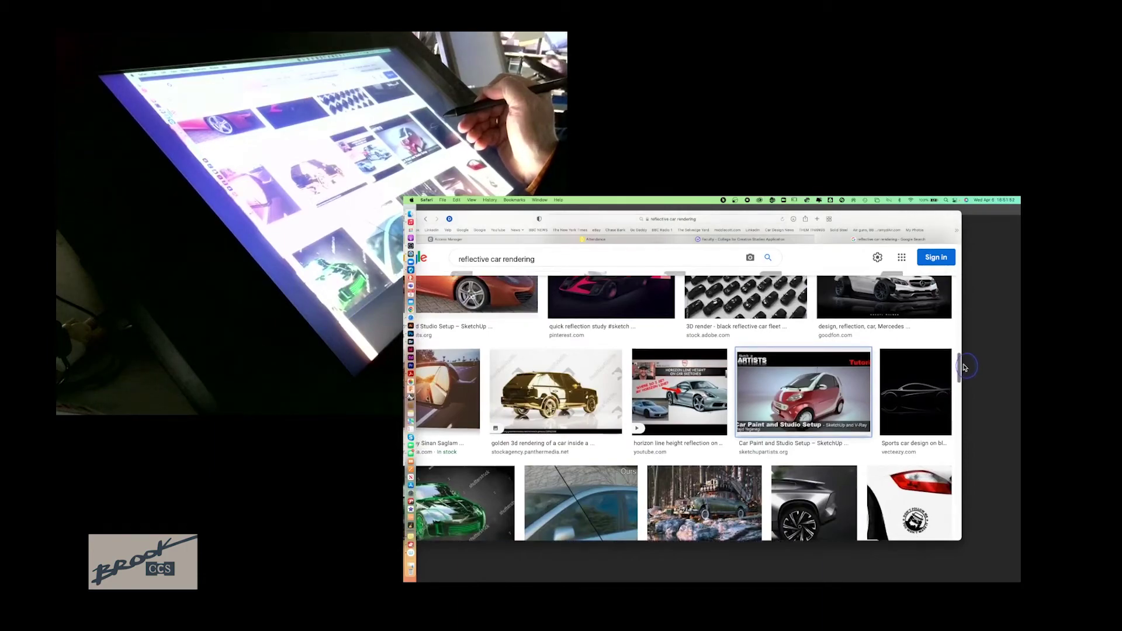
{"action": "left_click", "coordinate": [802, 397]}
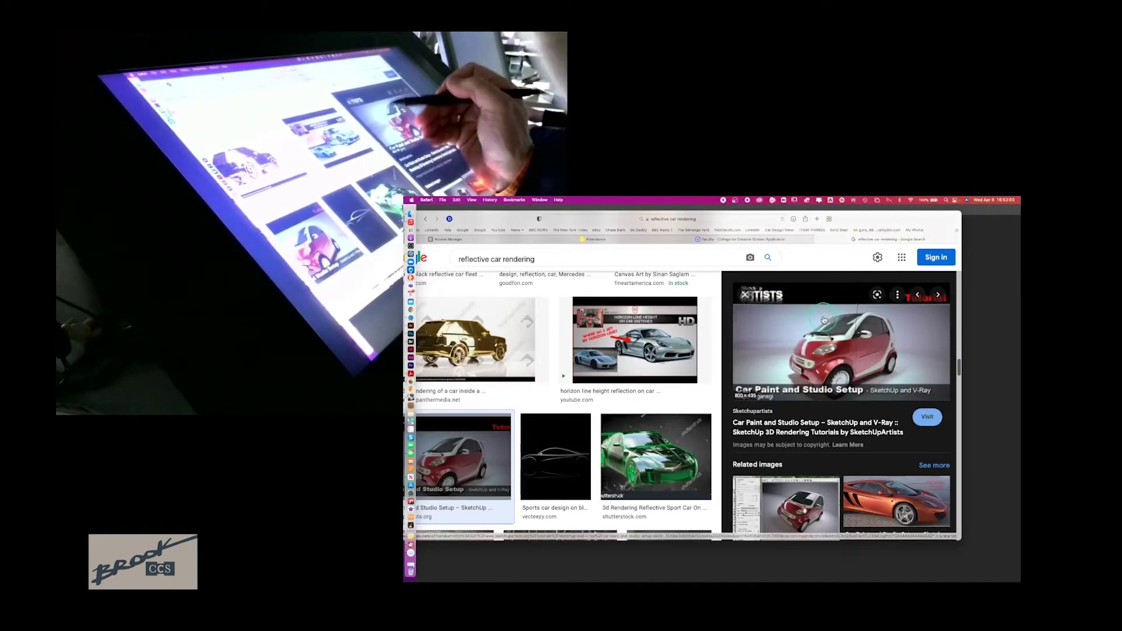
Step: Look further through the results for cars with strong body reflections and preview the design workshops concept car from Car Body Design
{"action": "left_click_drag", "start_coordinate": [961, 366], "coordinate": [964, 396]}
{"action": "scroll", "coordinate": [961, 393], "scroll_direction": "down", "scroll_amount": 4}
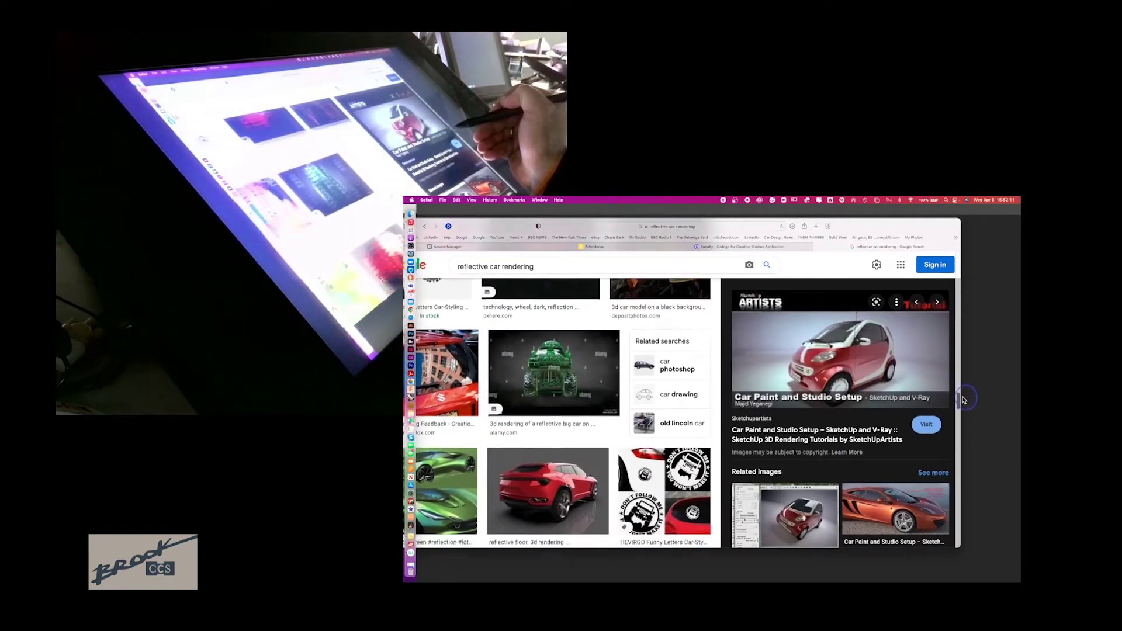
{"action": "left_click_drag", "start_coordinate": [507, 228], "coordinate": [573, 224]}
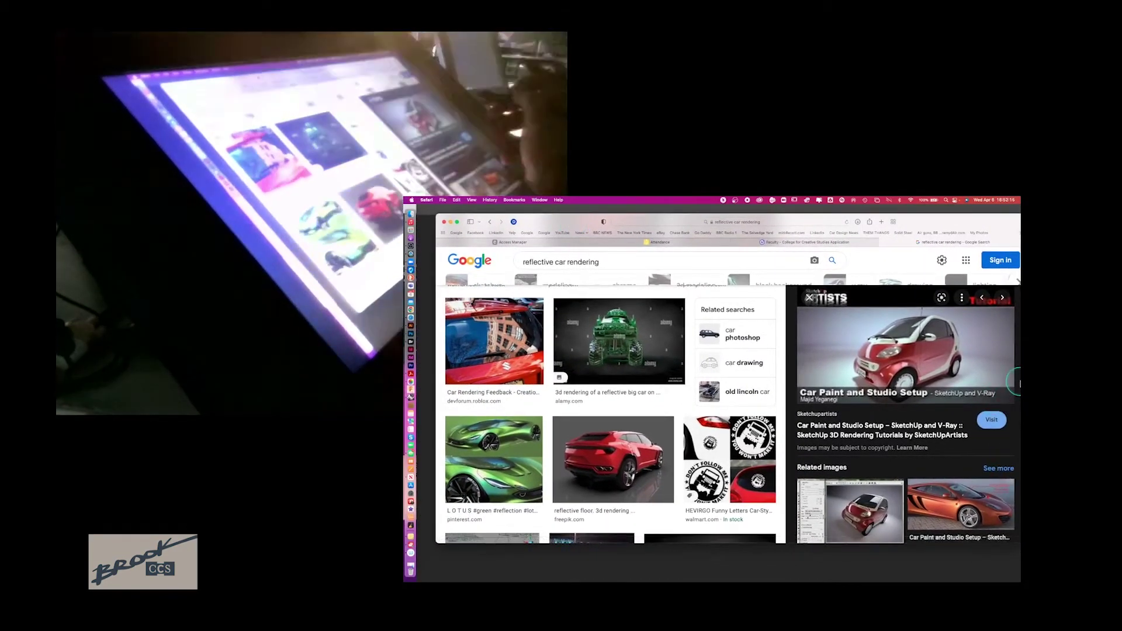
{"action": "scroll", "coordinate": [1013, 403], "scroll_direction": "down", "scroll_amount": 2}
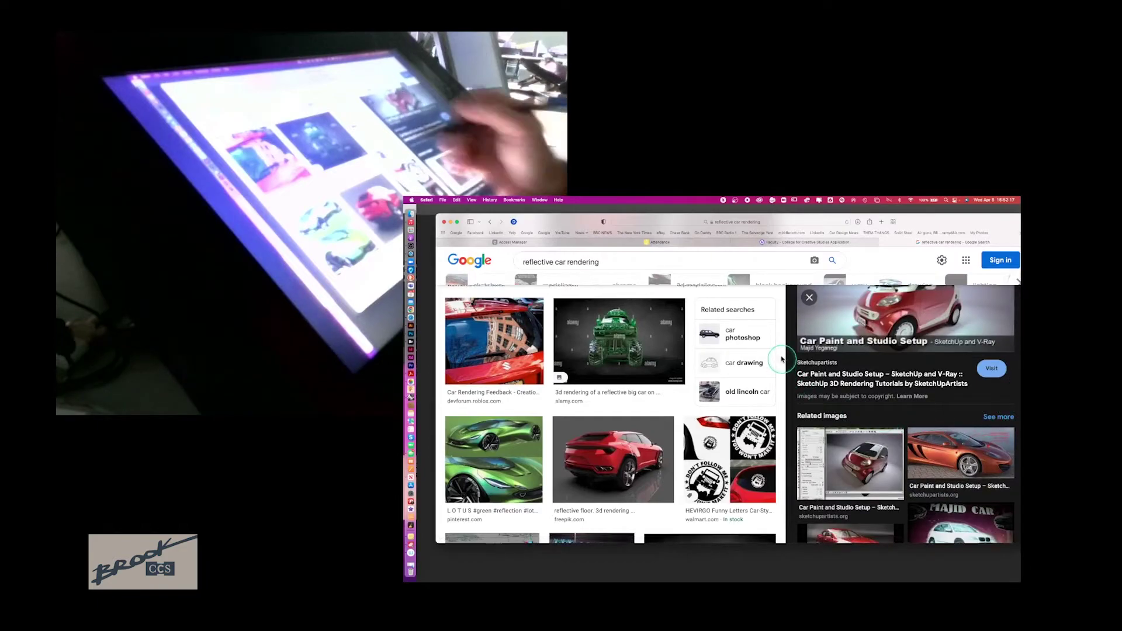
{"action": "scroll", "coordinate": [732, 525], "scroll_direction": "down", "scroll_amount": 4}
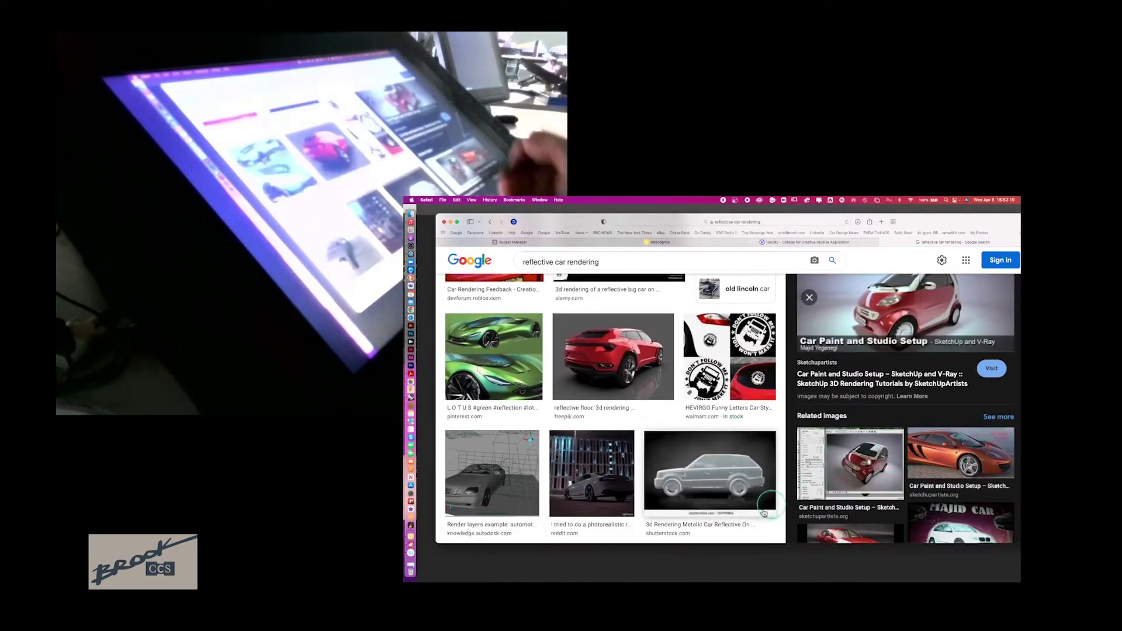
{"action": "scroll", "coordinate": [732, 525], "scroll_direction": "down", "scroll_amount": 5}
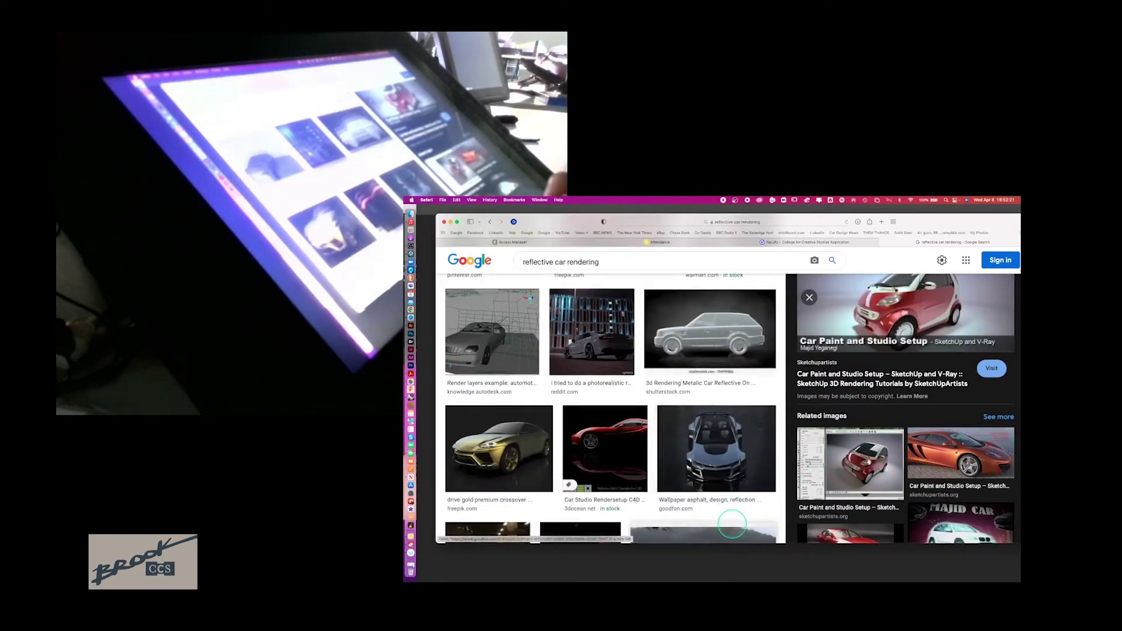
{"action": "scroll", "coordinate": [732, 525], "scroll_direction": "down", "scroll_amount": 5}
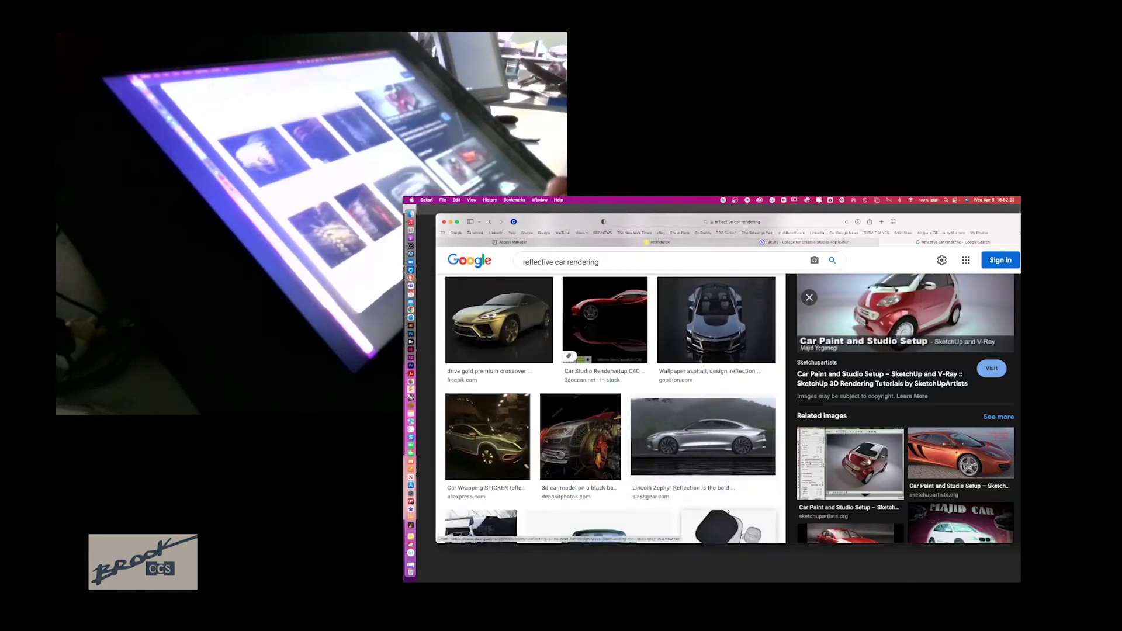
{"action": "scroll", "coordinate": [732, 525], "scroll_direction": "down", "scroll_amount": 5}
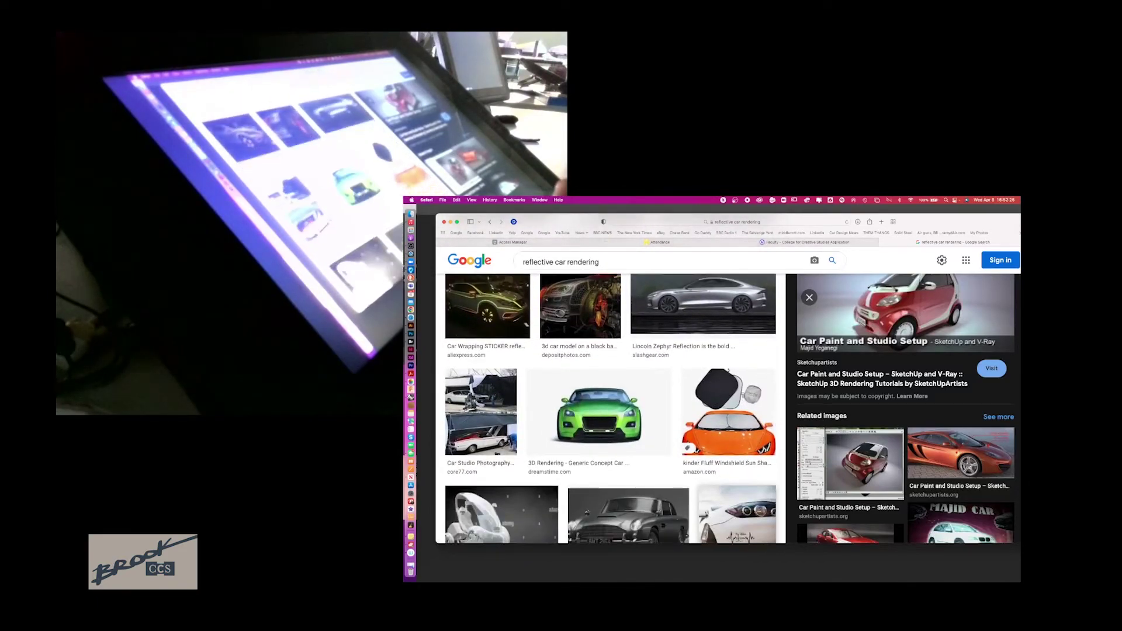
{"action": "scroll", "coordinate": [733, 525], "scroll_direction": "down", "scroll_amount": 5}
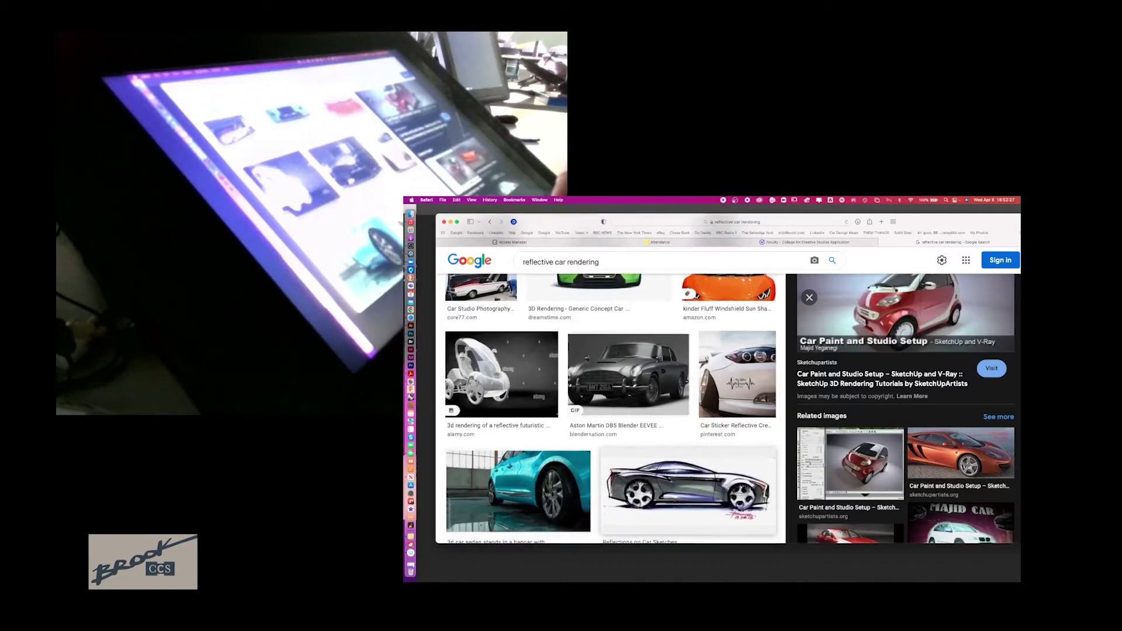
{"action": "scroll", "coordinate": [735, 539], "scroll_direction": "down", "scroll_amount": 5}
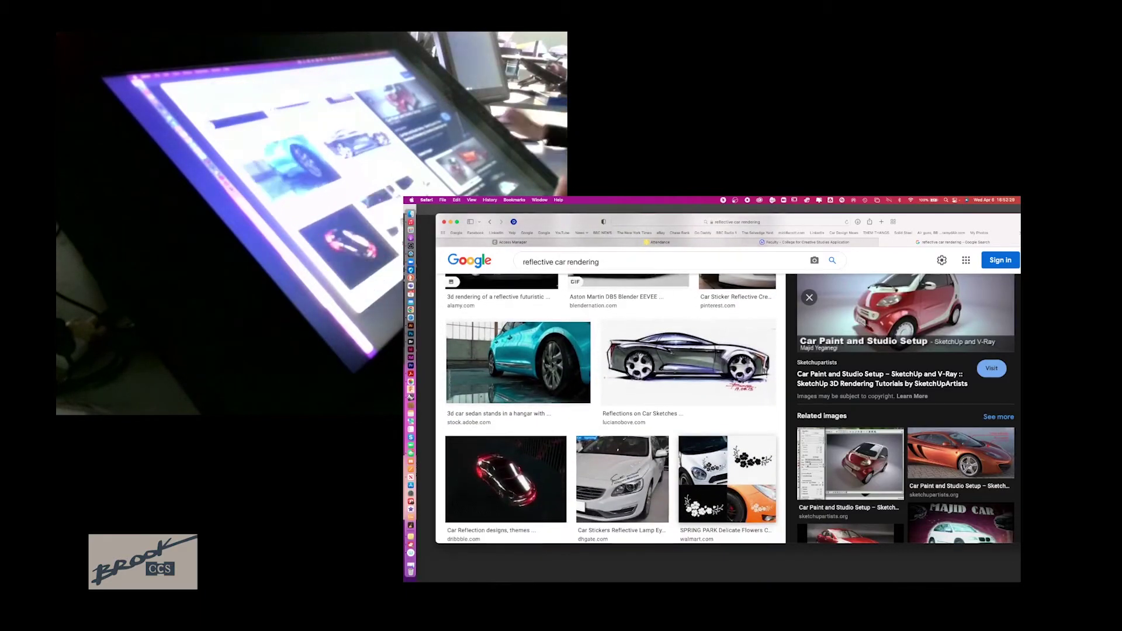
{"action": "scroll", "coordinate": [613, 409], "scroll_direction": "down", "scroll_amount": 7}
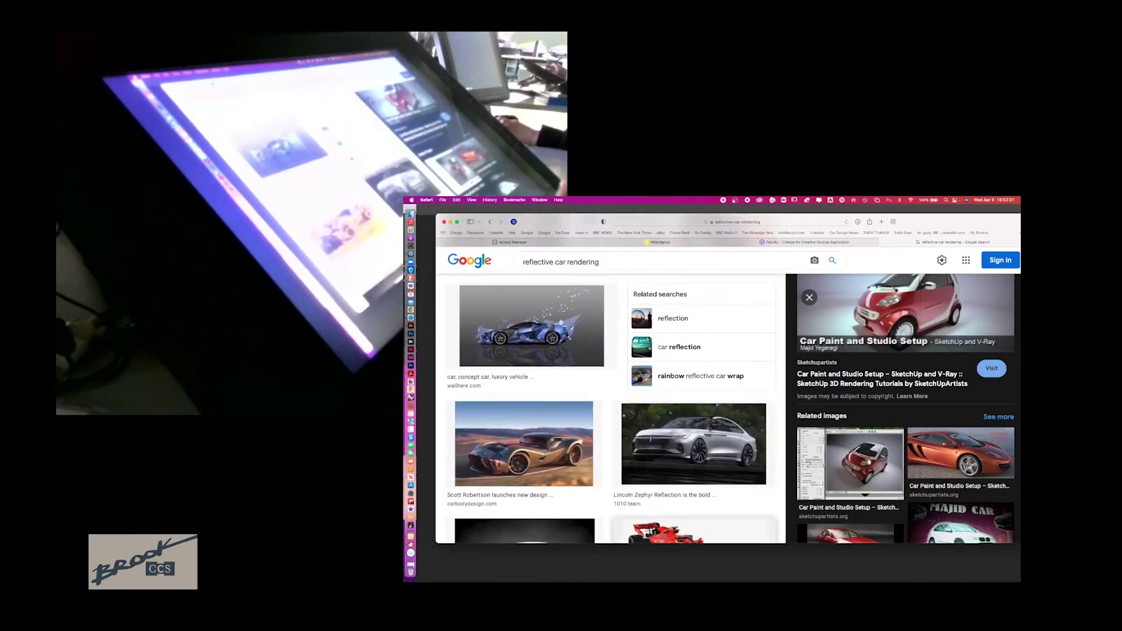
{"action": "left_click", "coordinate": [551, 445]}
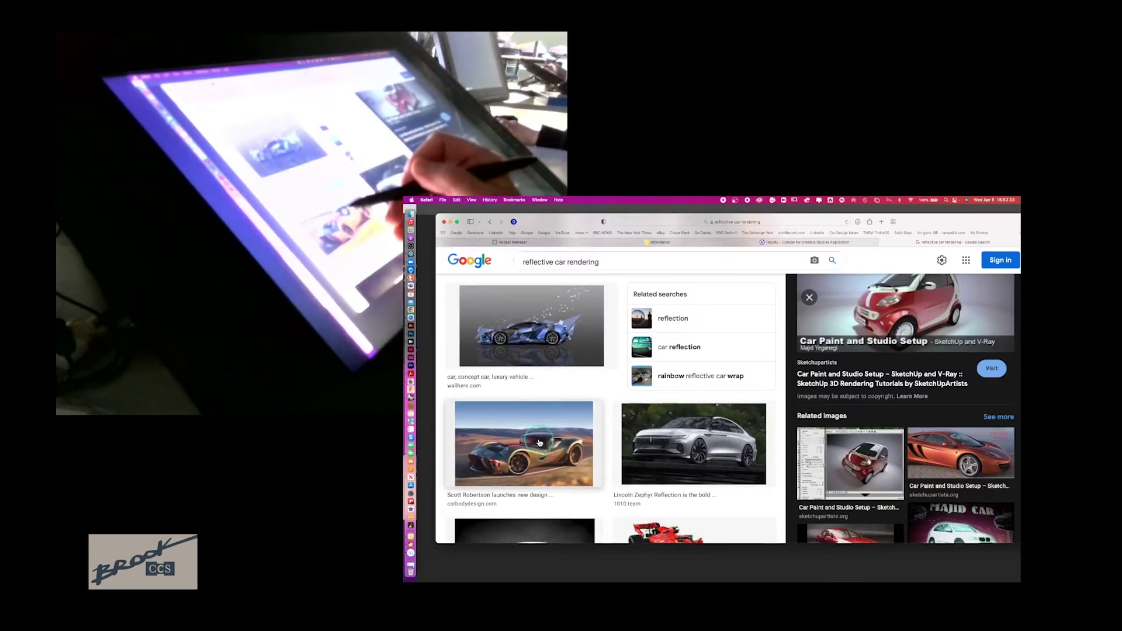
{"action": "left_click", "coordinate": [540, 442]}
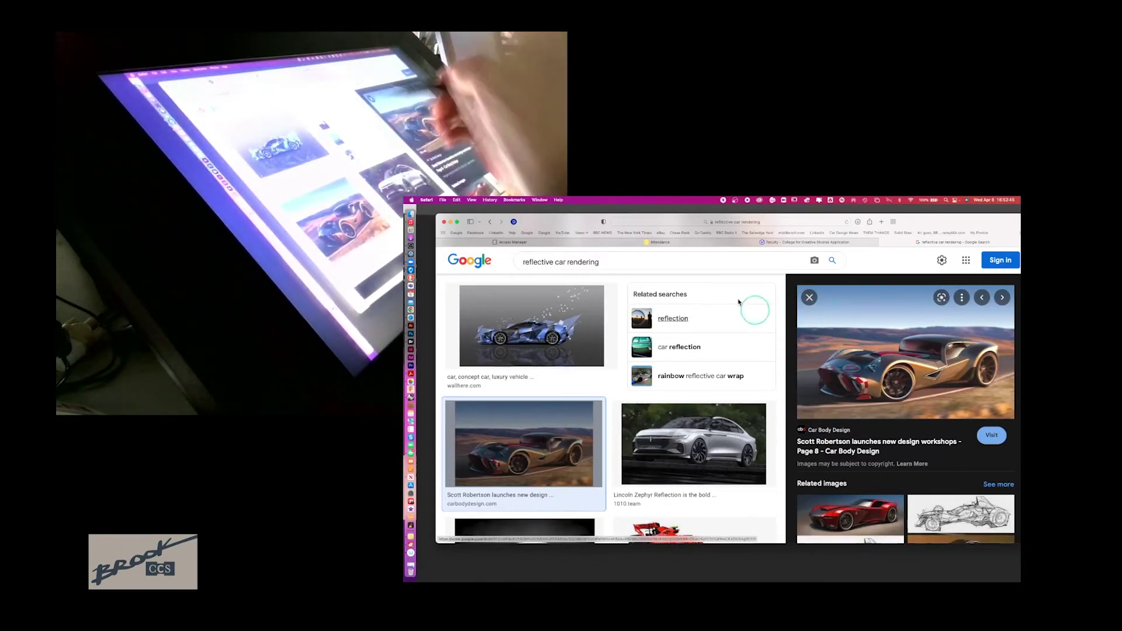
Step: Move the Safari window off the artwork, switch back to Photoshop and select the layer with the plain box's right face
{"action": "left_click_drag", "start_coordinate": [569, 223], "coordinate": [568, 498]}
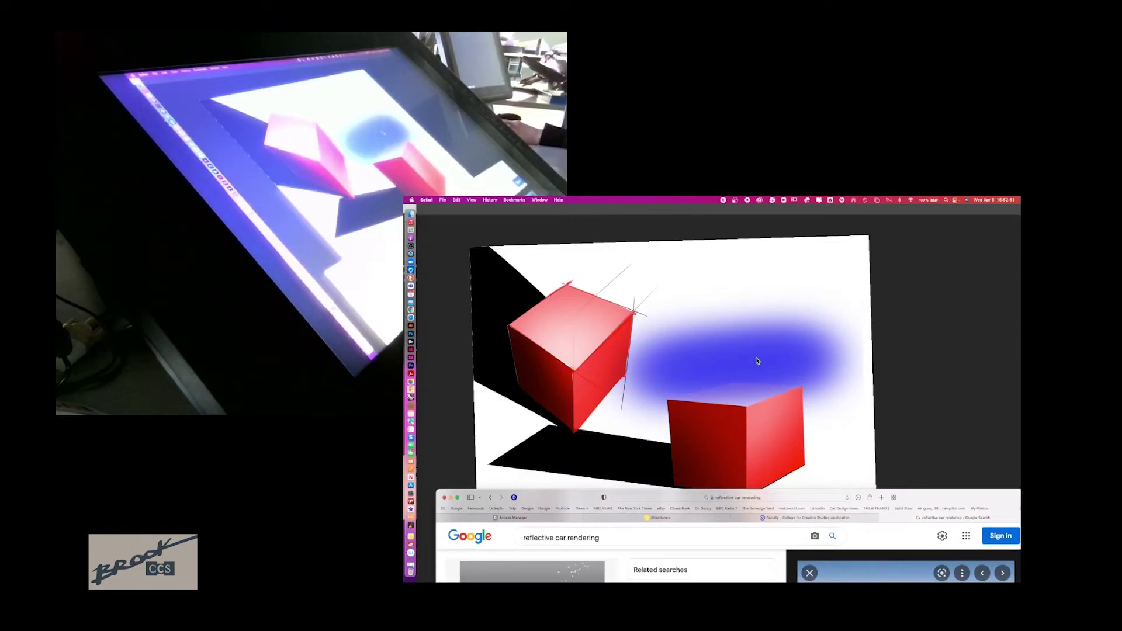
{"action": "left_click", "coordinate": [834, 331]}
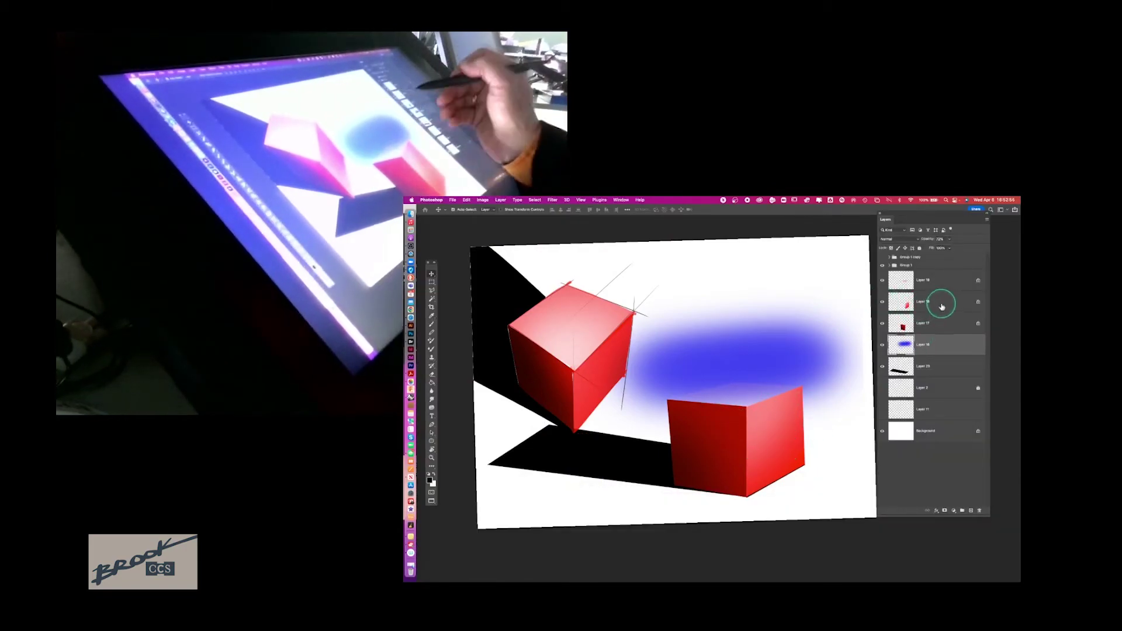
{"action": "left_click", "coordinate": [948, 303]}
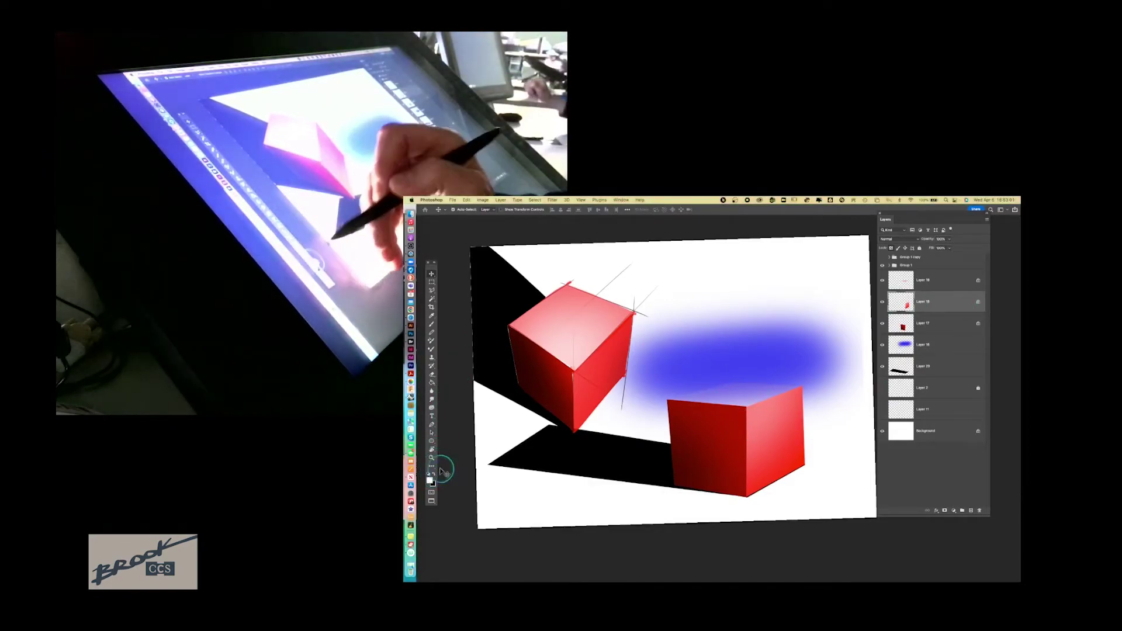
Step: Set up a small white brush with the Hard Round Pressure Size preset and lower its opacity
{"action": "key", "text": "x"}
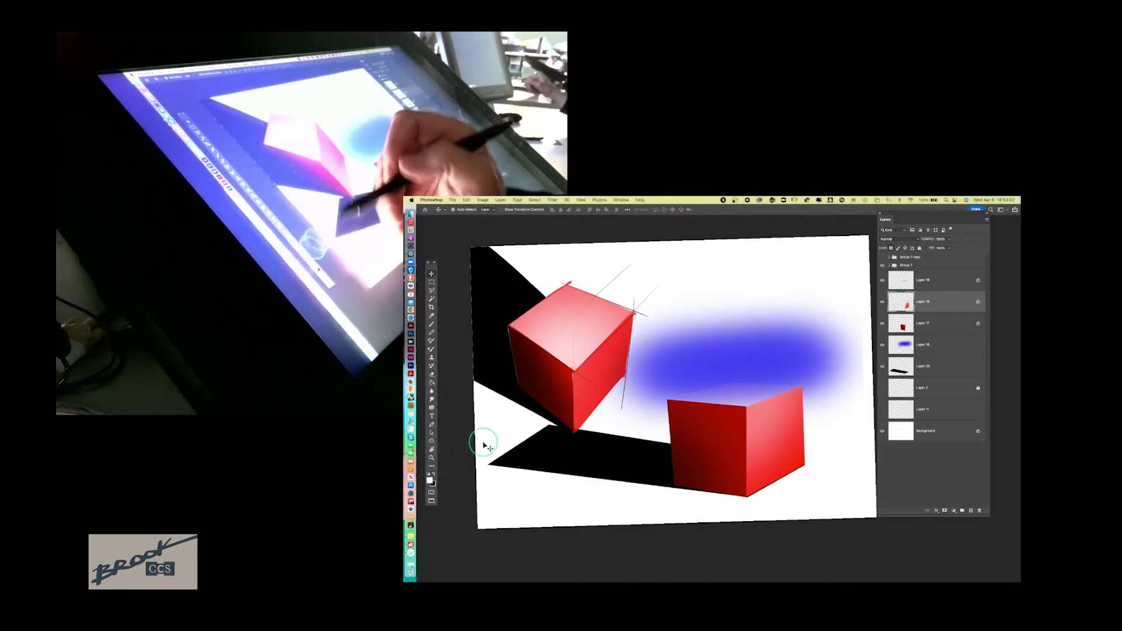
{"action": "left_click", "coordinate": [436, 378]}
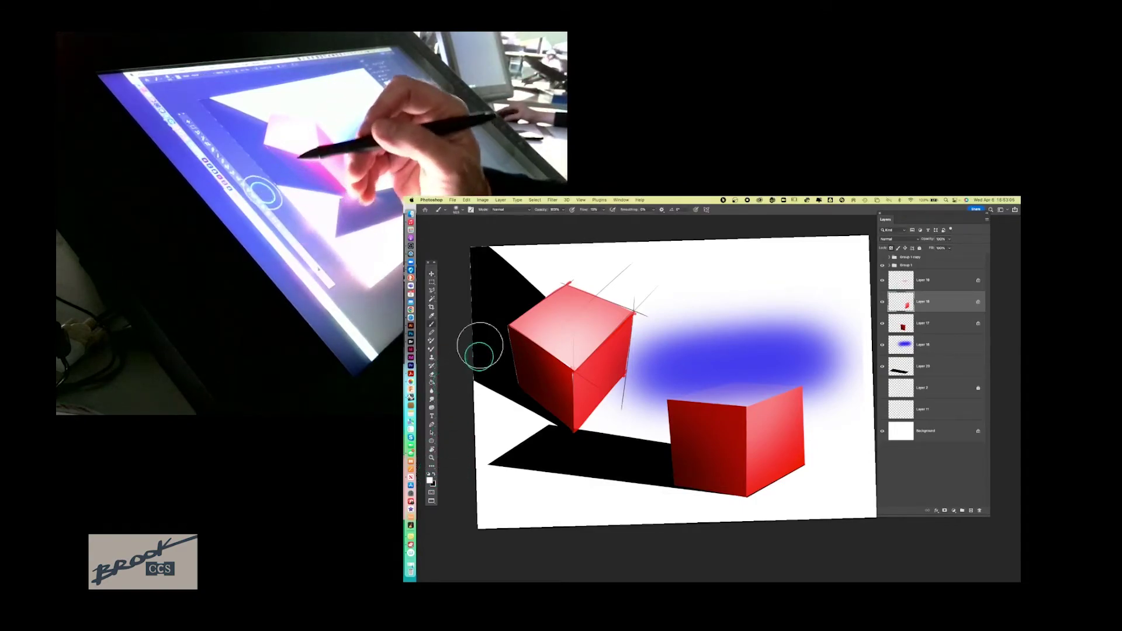
{"action": "left_click", "coordinate": [460, 211]}
{"action": "left_click", "coordinate": [472, 344]}
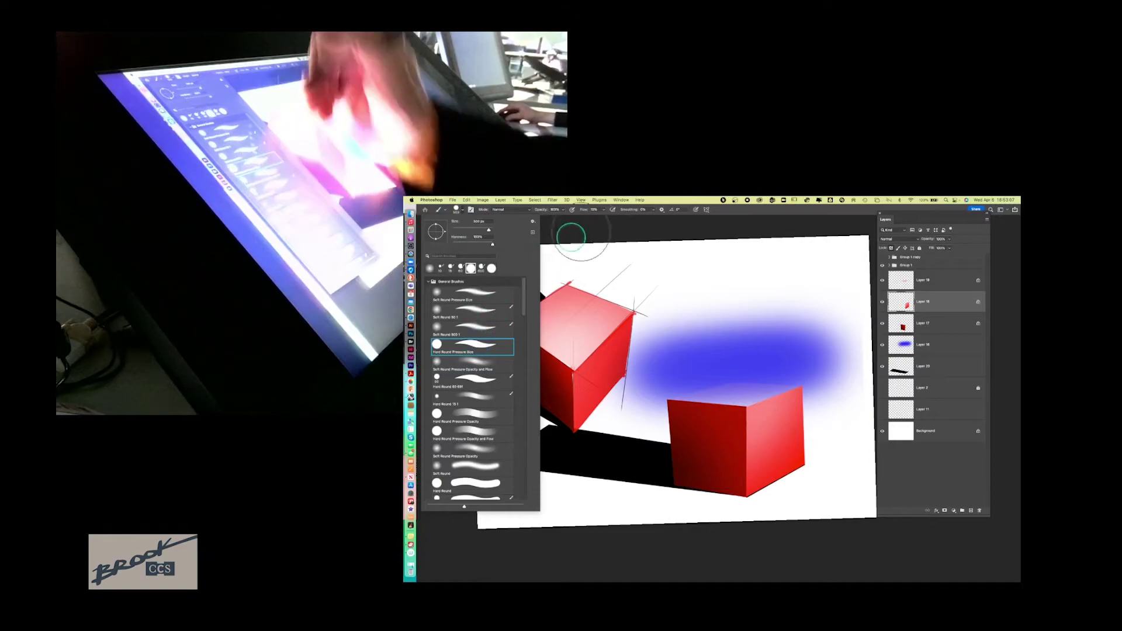
{"action": "left_click", "coordinate": [574, 241]}
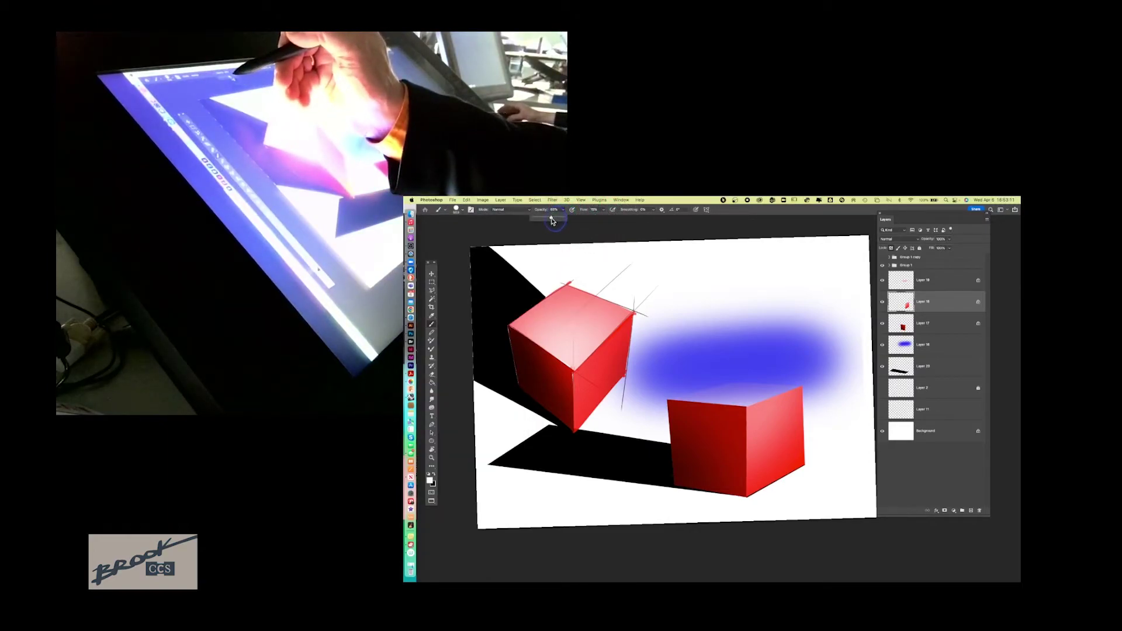
{"action": "left_click_drag", "start_coordinate": [551, 220], "coordinate": [551, 220]}
{"action": "key", "text": "bracketleft"}
{"action": "key", "text": "bracketleft"}
{"action": "left_click", "coordinate": [579, 400]}
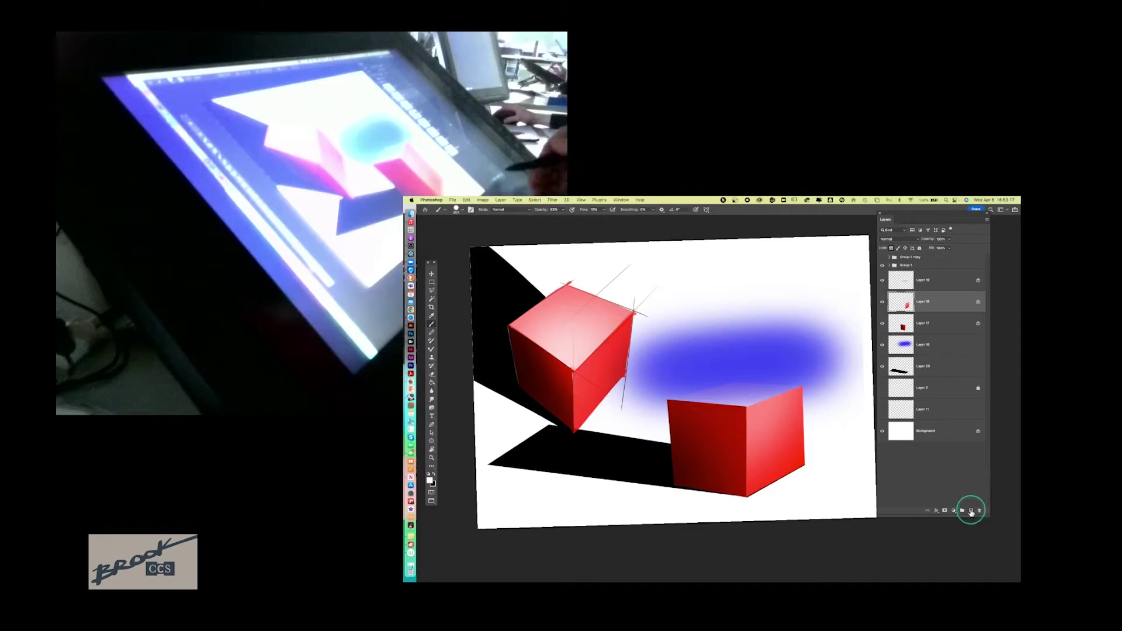
Step: Outline the plain box's right face with the Polygonal Lasso and brush diagonal white reflection streaks inside it on a new layer
{"action": "left_click", "coordinate": [431, 290]}
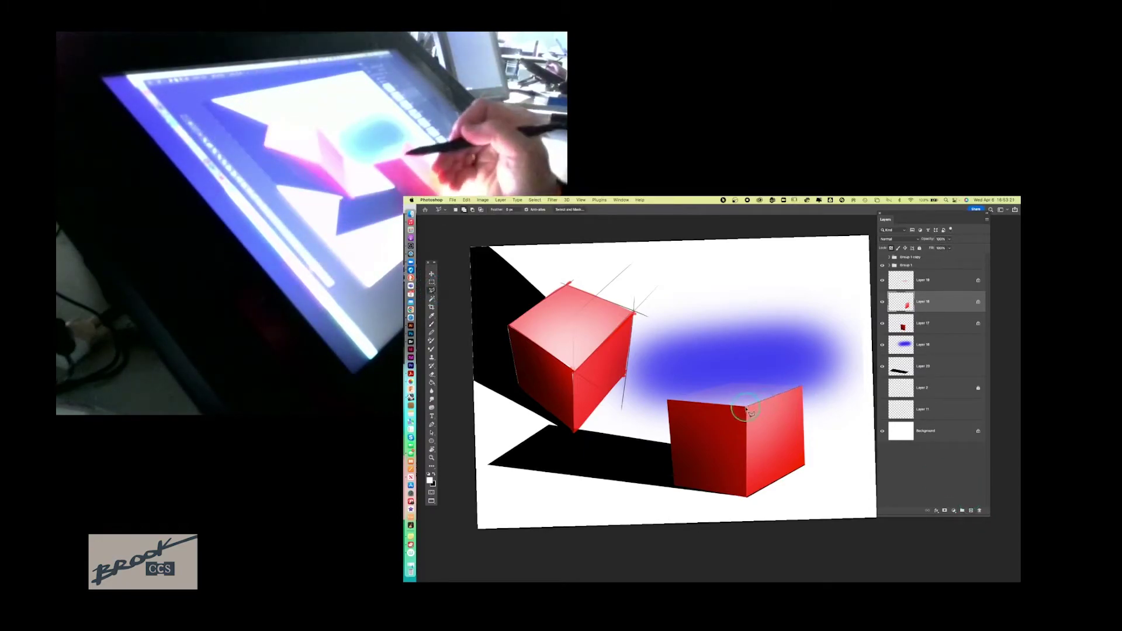
{"action": "left_click", "coordinate": [747, 497]}
{"action": "left_click", "coordinate": [805, 465]}
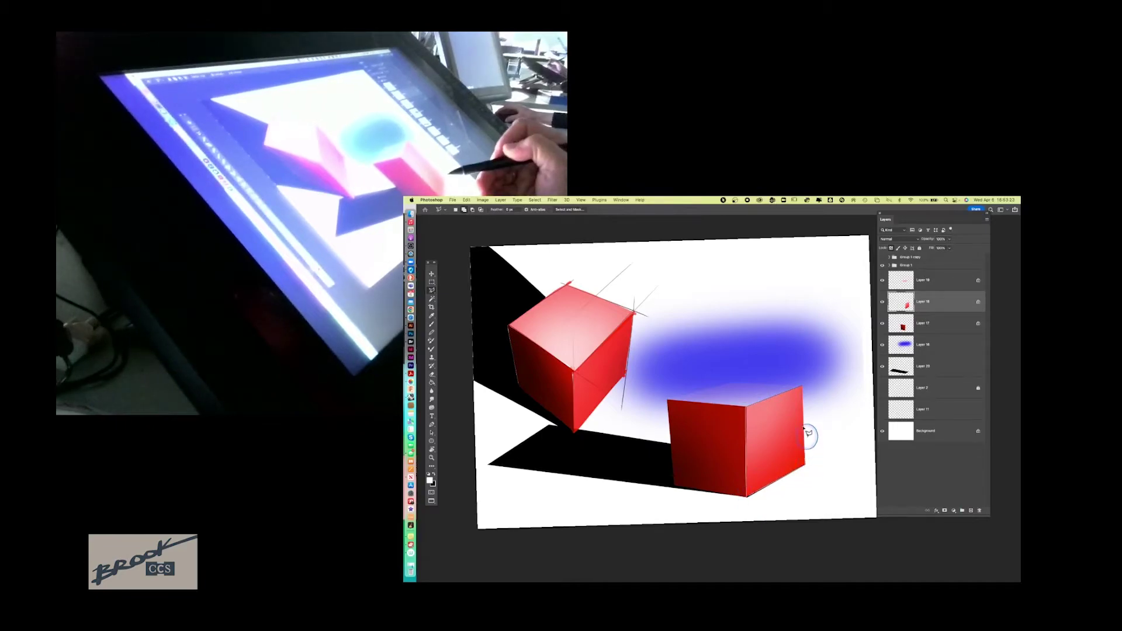
{"action": "double_click", "coordinate": [803, 385]}
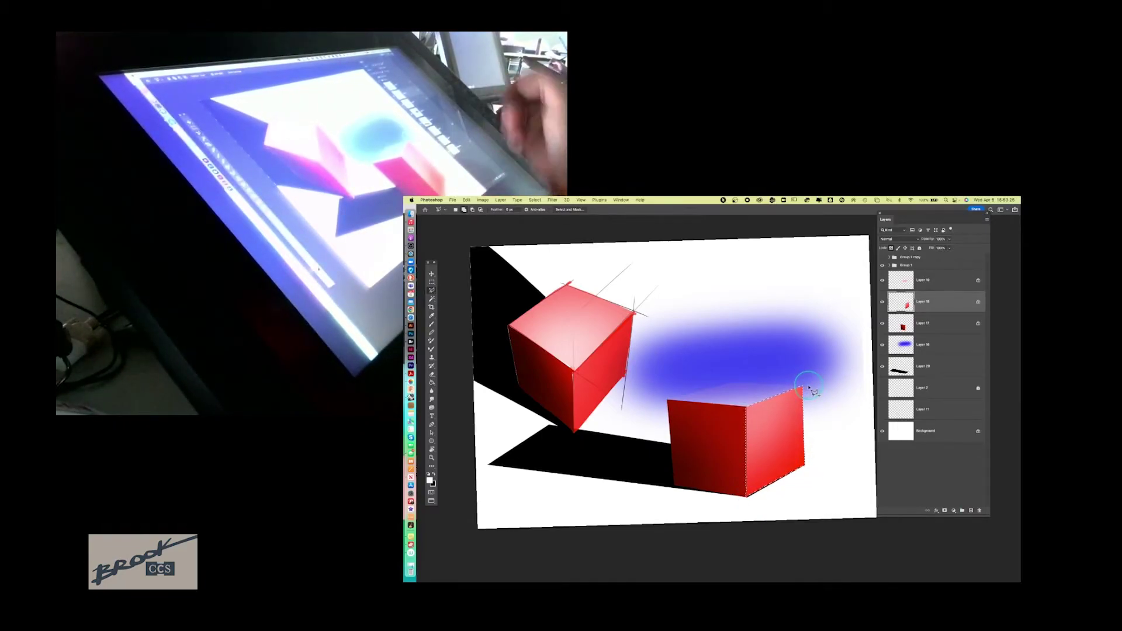
{"action": "left_click", "coordinate": [970, 511]}
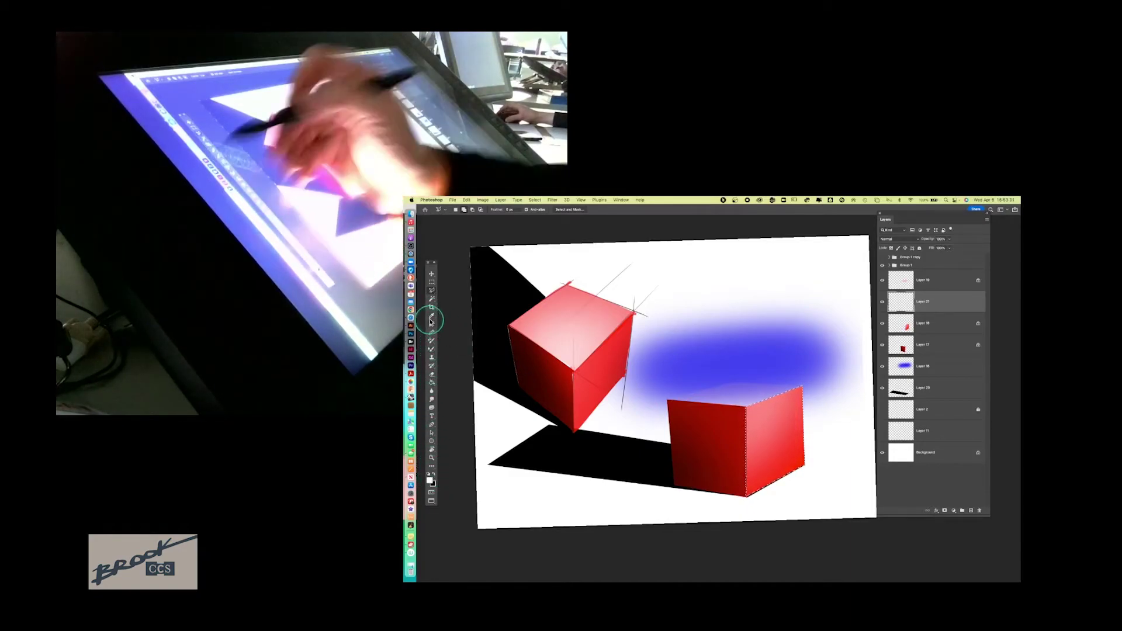
{"action": "left_click", "coordinate": [432, 324]}
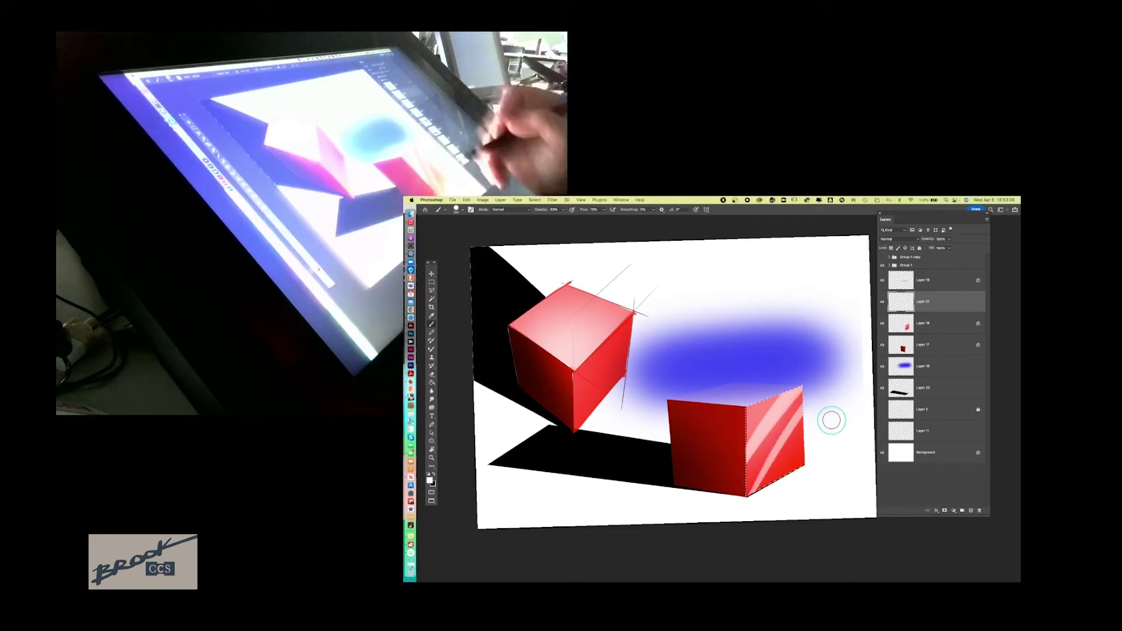
Step: Lower the opacity of the right-face streak layer, add a new layer and outline the plain box's left face with the Polygonal Lasso
{"action": "left_click", "coordinate": [950, 239]}
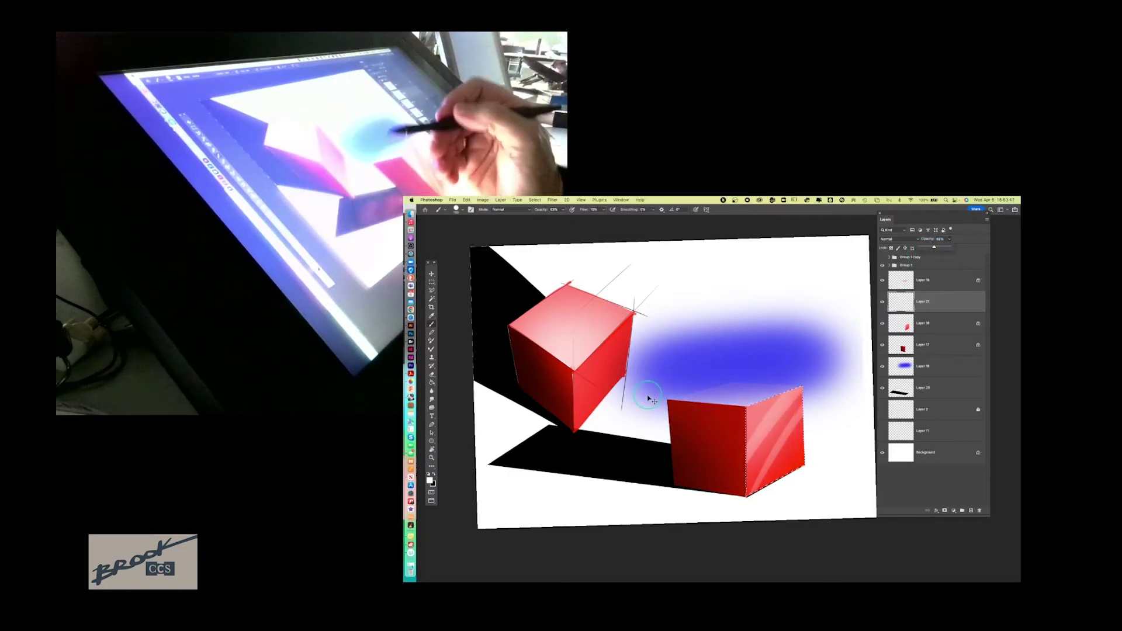
{"action": "left_click", "coordinate": [971, 511]}
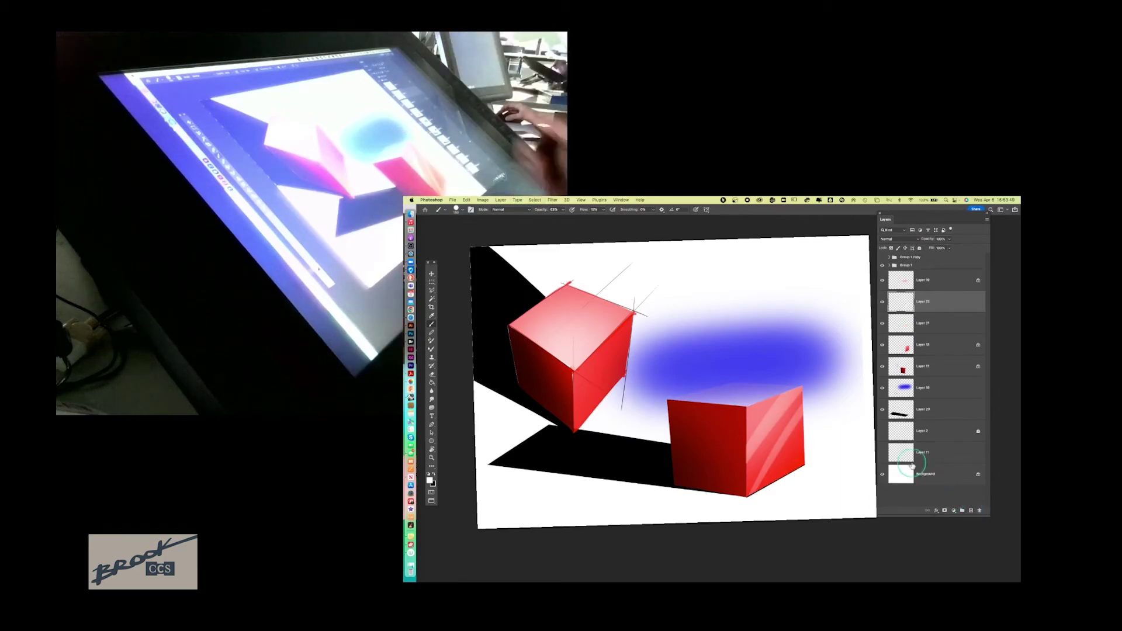
{"action": "left_click", "coordinate": [432, 291]}
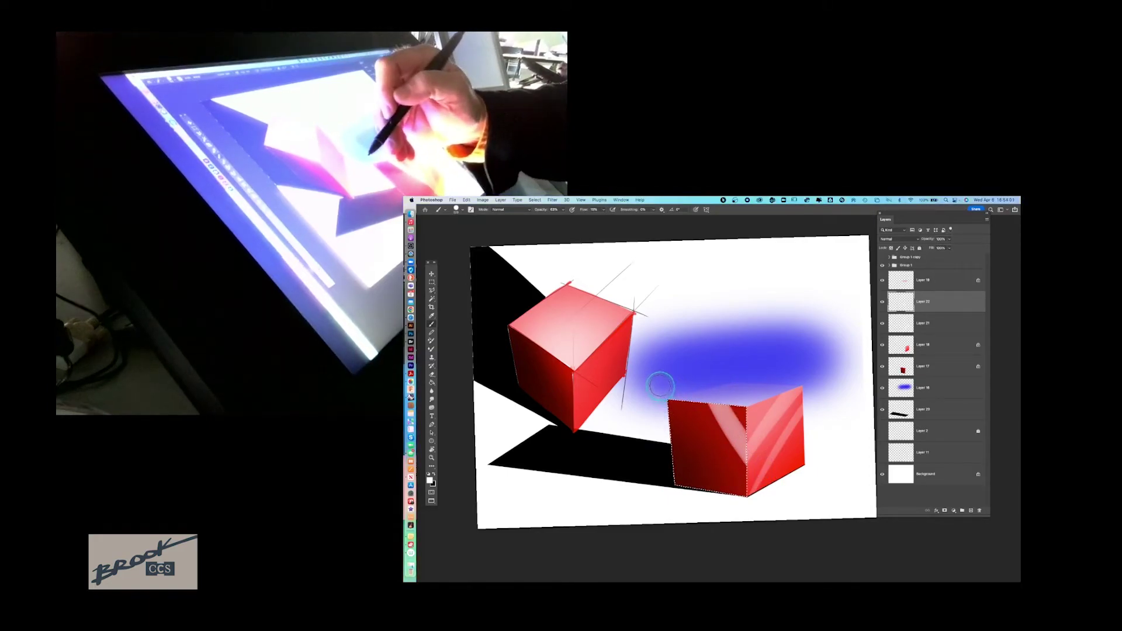
Step: Try brushing diagonal white reflection streaks inside the plain box's left face and lowering their layer's opacity
{"action": "left_click_drag", "start_coordinate": [667, 385], "coordinate": [761, 522]}
{"action": "key", "text": "super+z"}
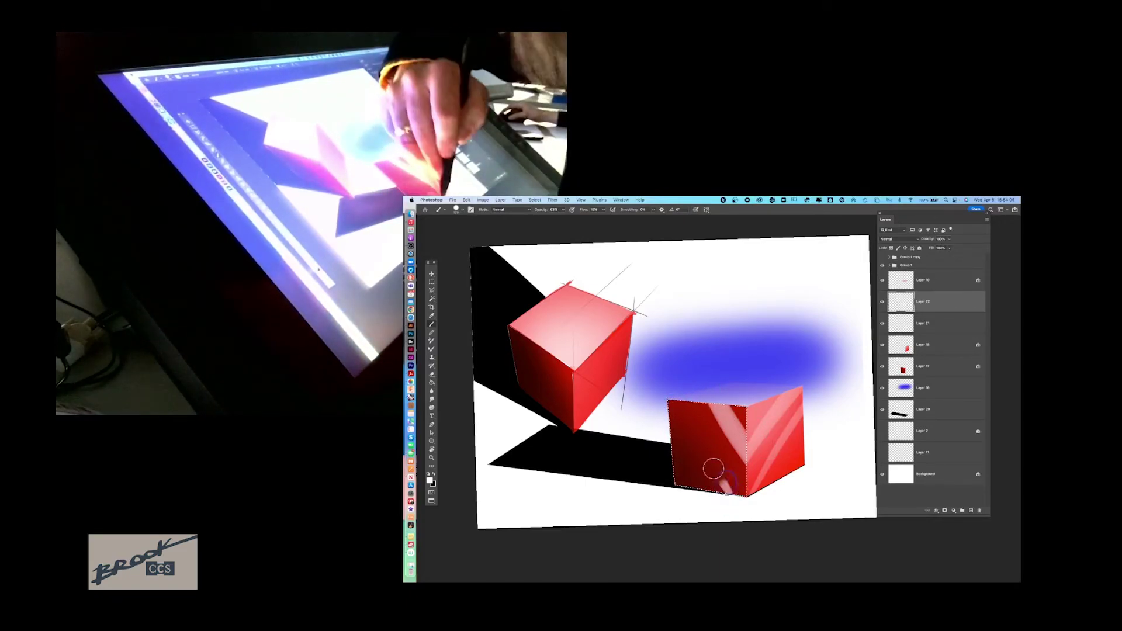
{"action": "left_click_drag", "start_coordinate": [675, 399], "coordinate": [731, 511]}
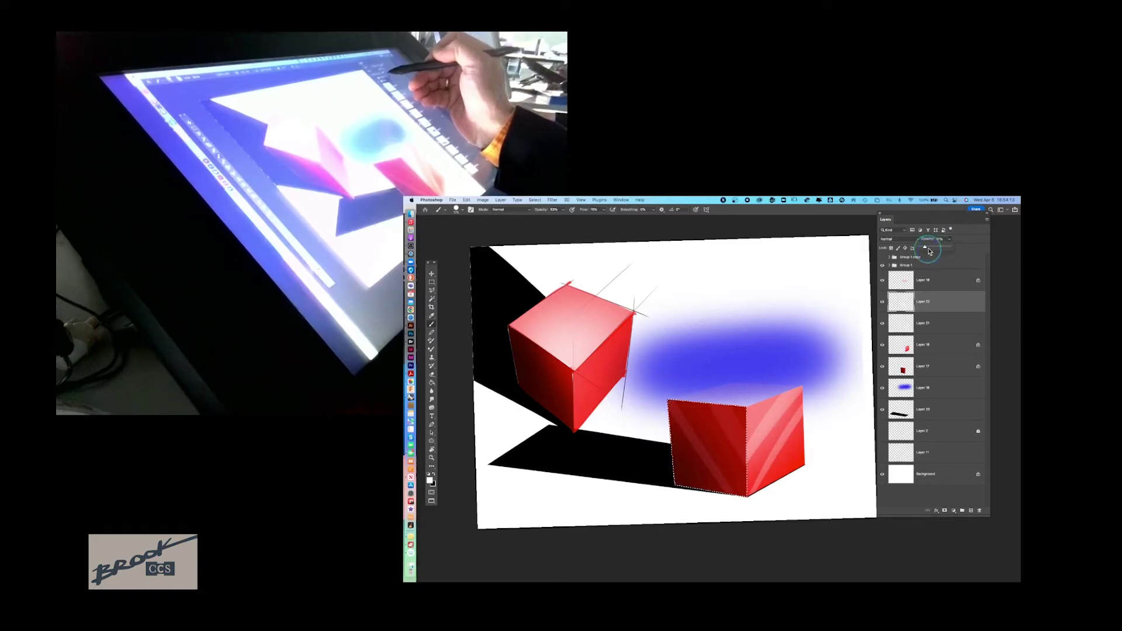
{"action": "left_click", "coordinate": [925, 250]}
{"action": "left_click_drag", "start_coordinate": [925, 250], "coordinate": [926, 251]}
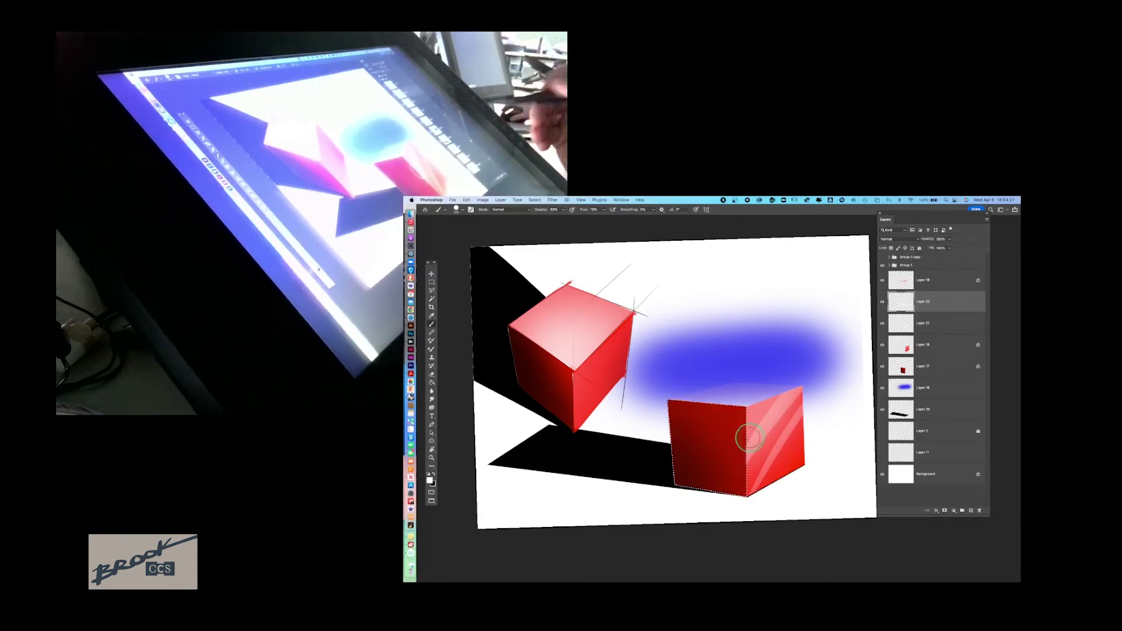
Step: Brush two curved white reflection streaks across the plain box's left face, inside the selection, undoing unwanted strokes
{"action": "left_click_drag", "start_coordinate": [737, 453], "coordinate": [704, 378]}
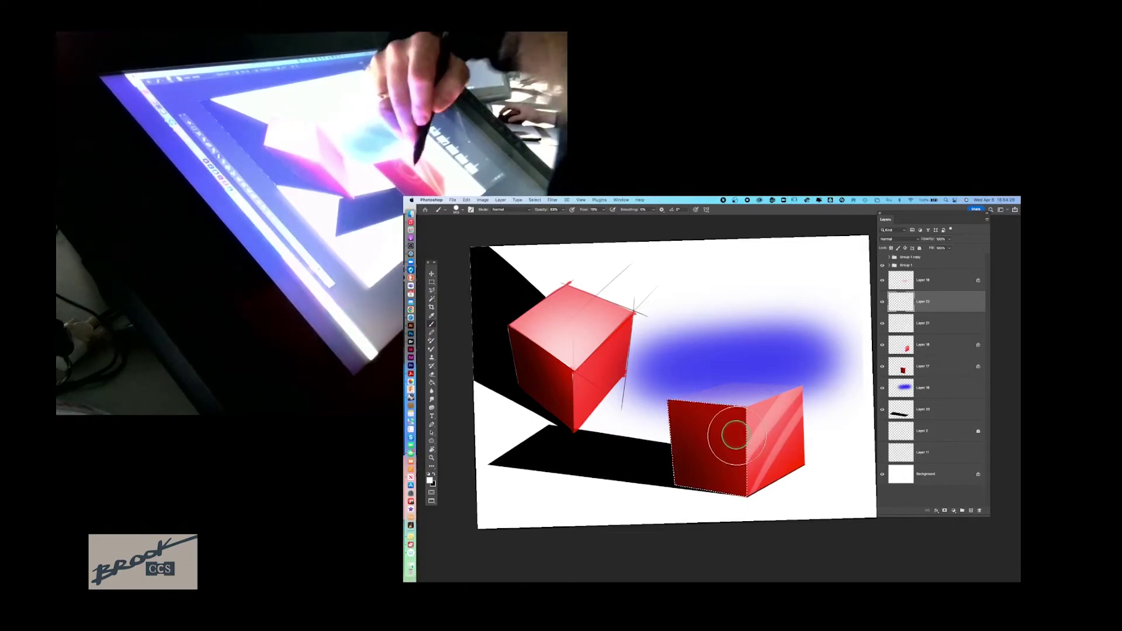
{"action": "left_click_drag", "start_coordinate": [698, 403], "coordinate": [744, 452]}
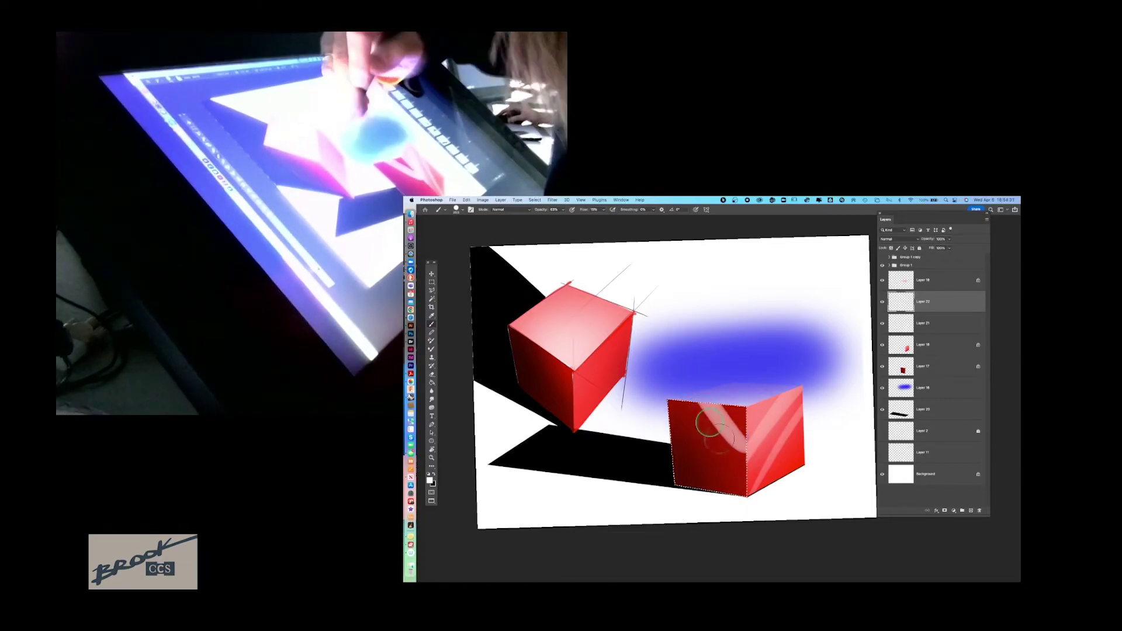
{"action": "key", "text": "super+z"}
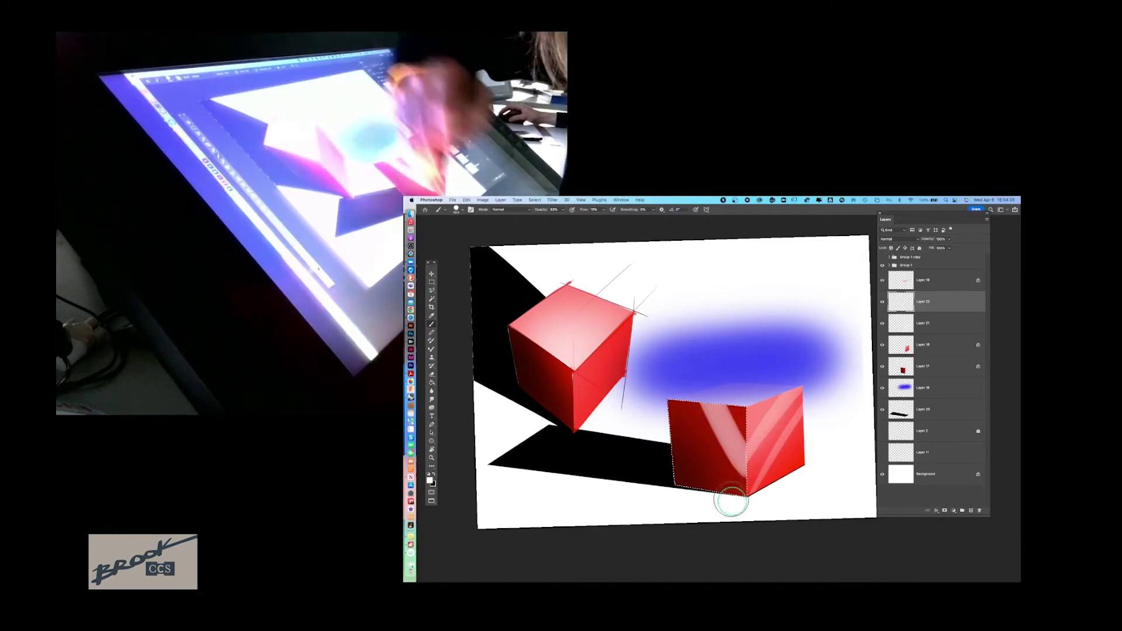
{"action": "left_click_drag", "start_coordinate": [720, 496], "coordinate": [668, 399]}
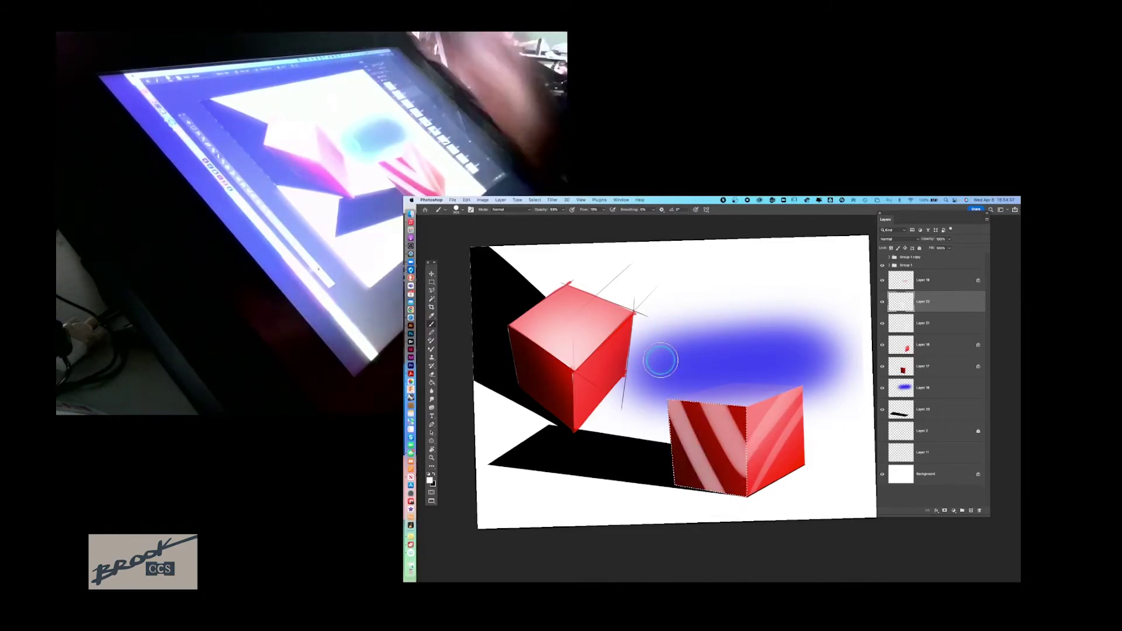
{"action": "key", "text": "super+shift+z"}
Step: Lower the opacity of the left-face streak layer until the streaks are faint and clear the selection
{"action": "left_click", "coordinate": [950, 239]}
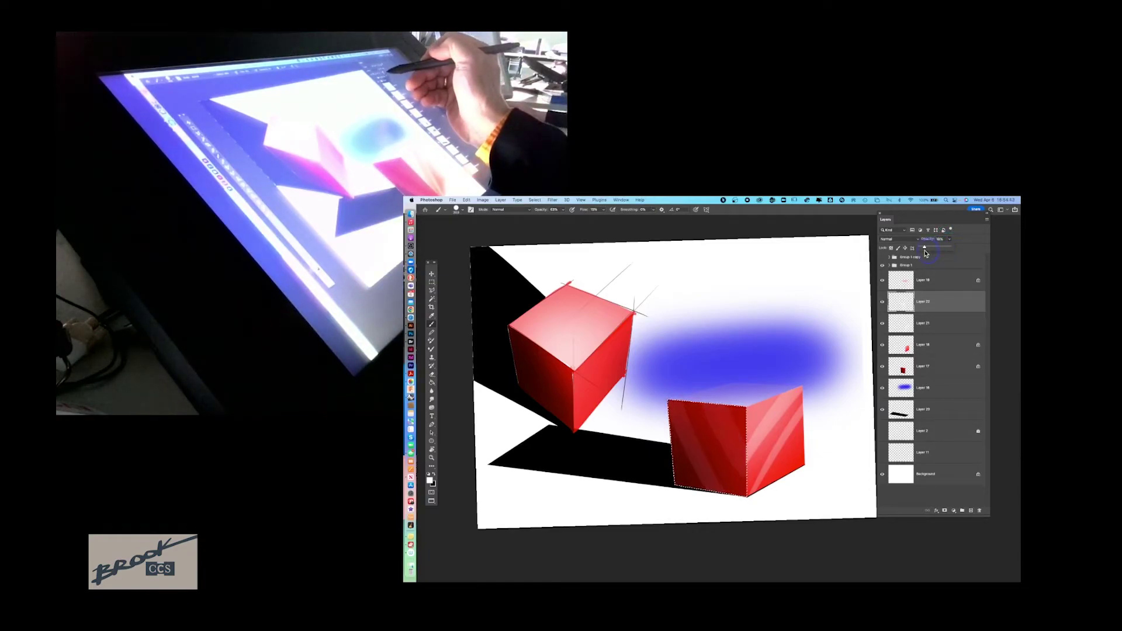
{"action": "left_click_drag", "start_coordinate": [925, 252], "coordinate": [919, 257]}
{"action": "key", "text": "super+d"}
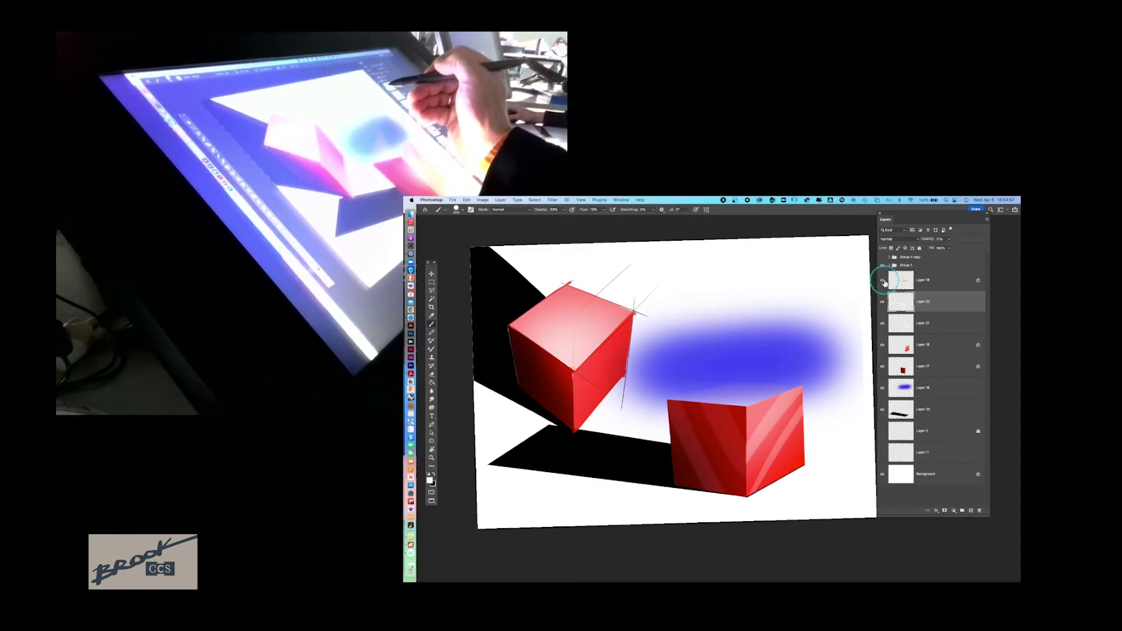
Step: Select the plain box's top-face layer, reduce its opacity to almost nothing and add a new layer above it
{"action": "left_click", "coordinate": [884, 281]}
{"action": "left_click", "coordinate": [957, 283]}
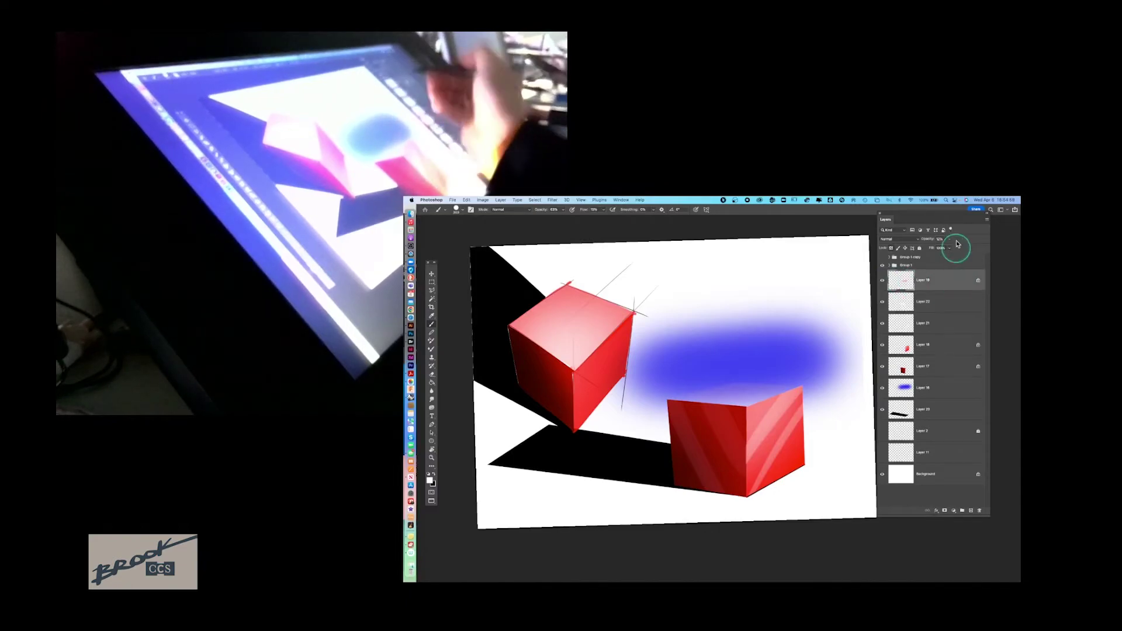
{"action": "left_click", "coordinate": [950, 239]}
{"action": "left_click_drag", "start_coordinate": [951, 249], "coordinate": [947, 250]}
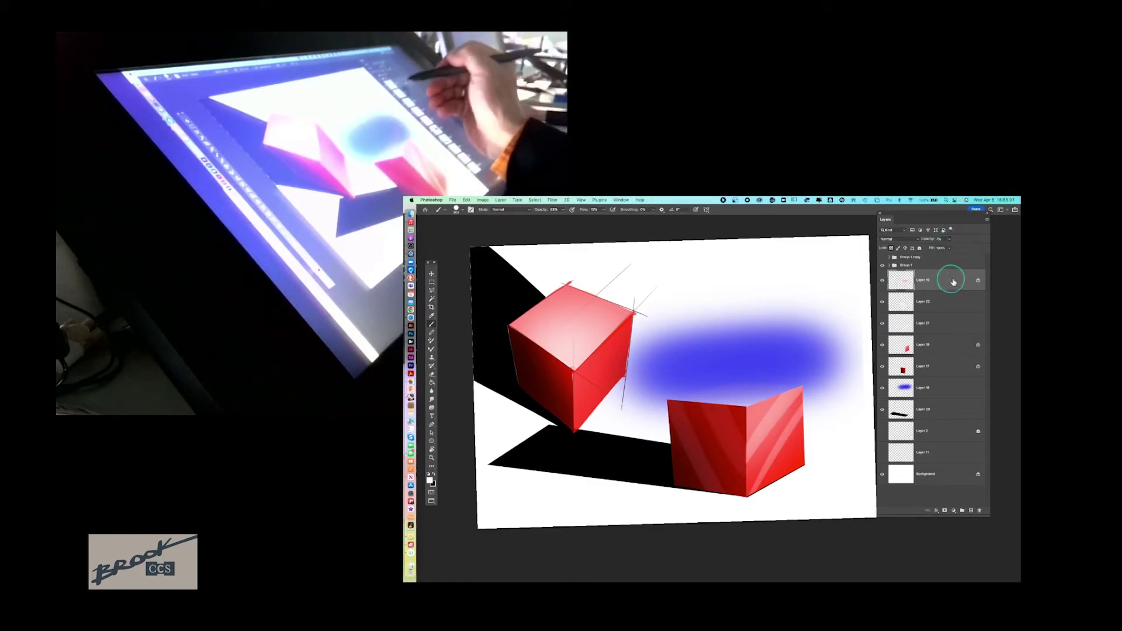
{"action": "left_click", "coordinate": [971, 511]}
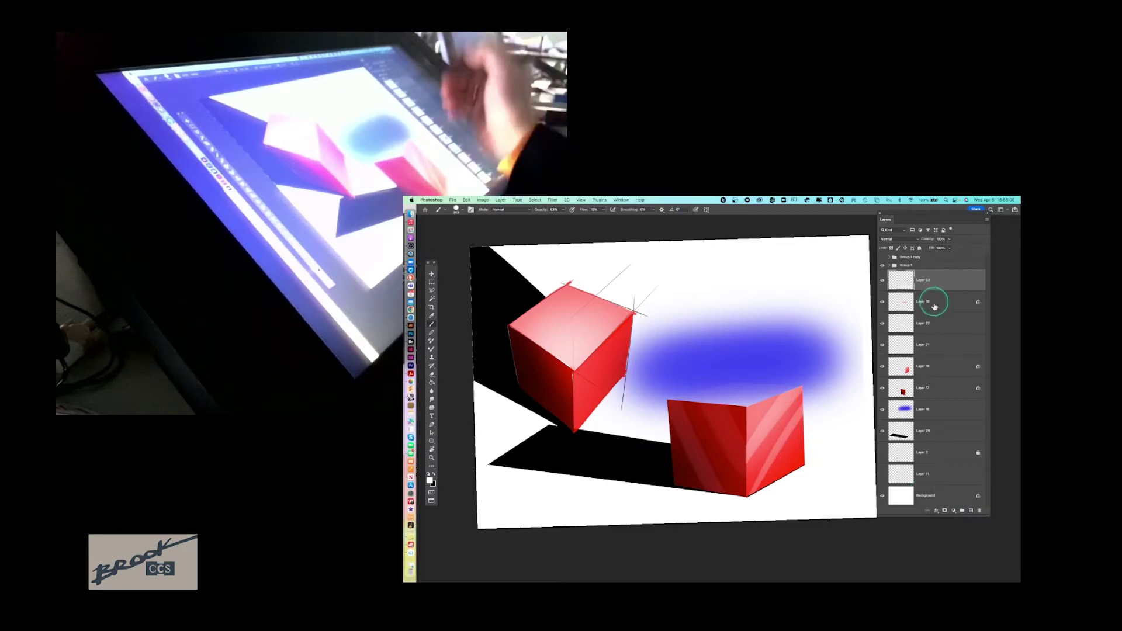
Step: Fill the plain box's top face with bright red on its own layer and lower that layer's opacity until the fill is barely visible
{"action": "left_click", "coordinate": [954, 303]}
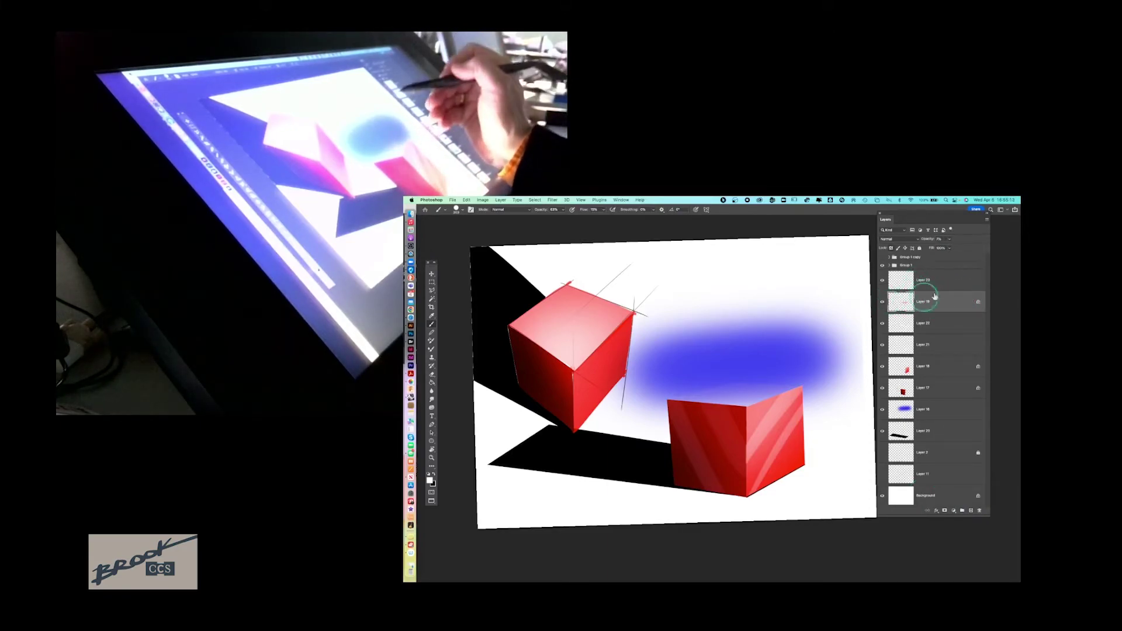
{"action": "left_click", "coordinate": [949, 239]}
{"action": "left_click_drag", "start_coordinate": [960, 249], "coordinate": [963, 250]}
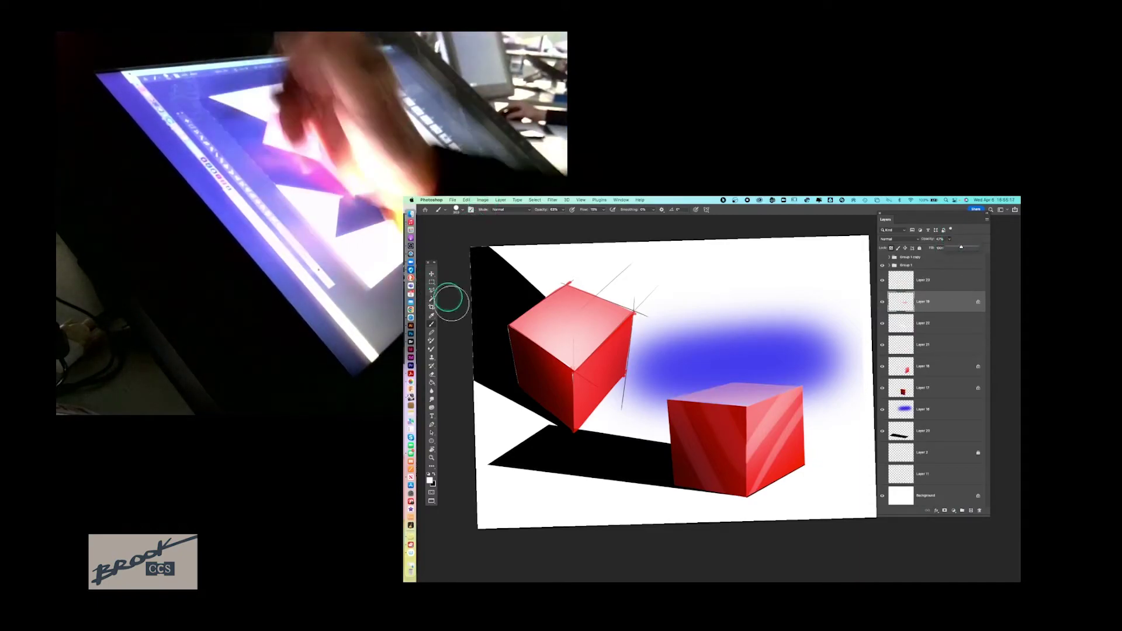
{"action": "left_click", "coordinate": [430, 480]}
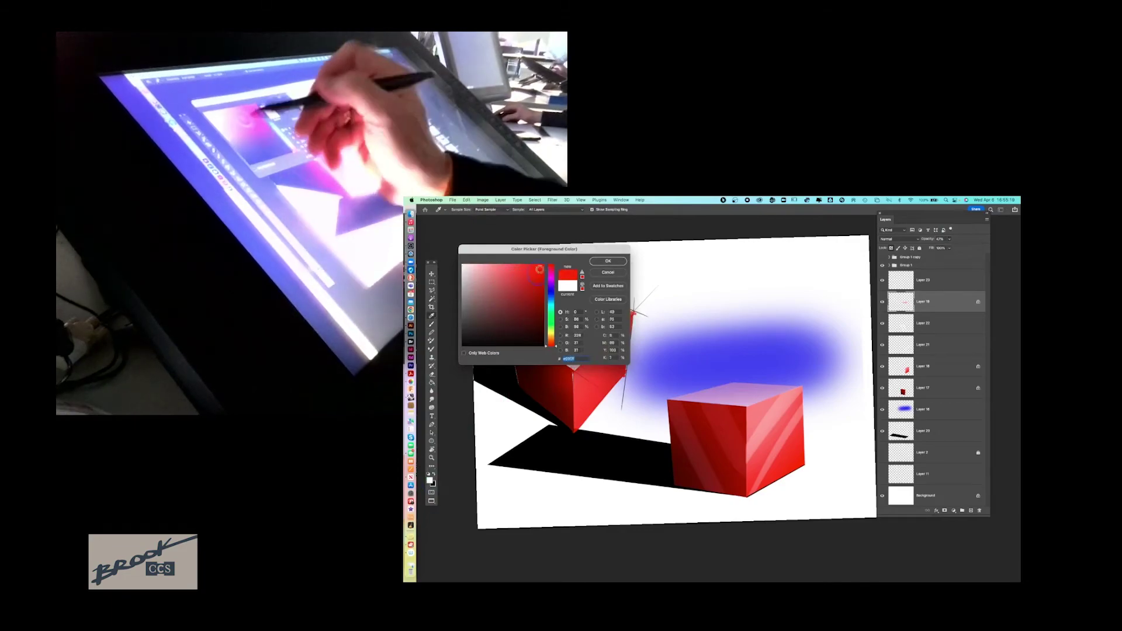
{"action": "left_click", "coordinate": [608, 262]}
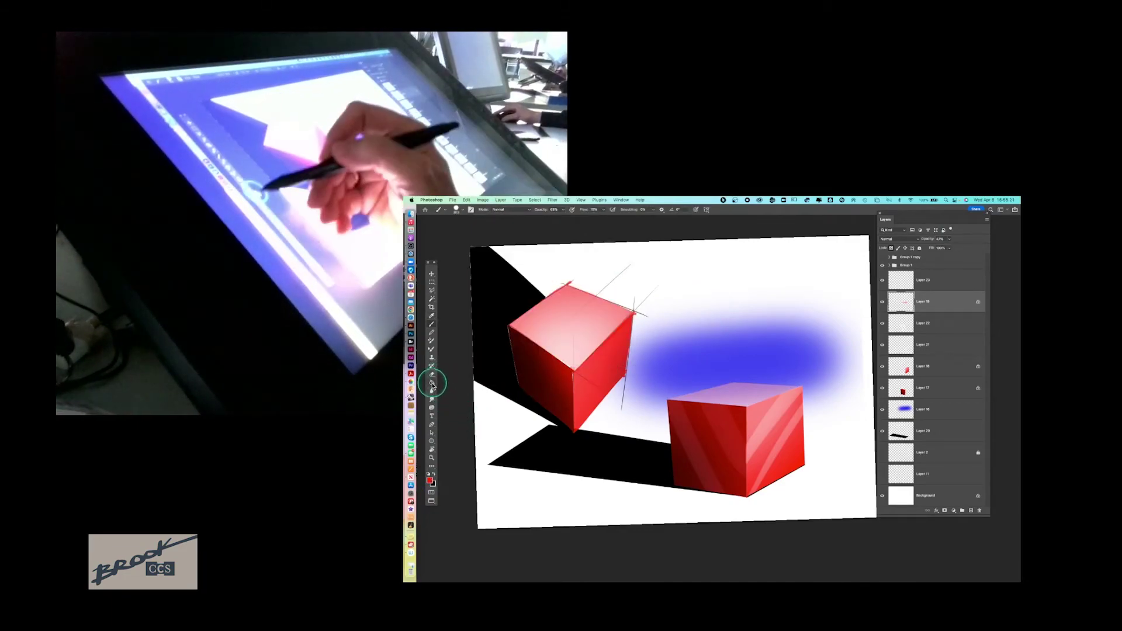
{"action": "left_click", "coordinate": [740, 395]}
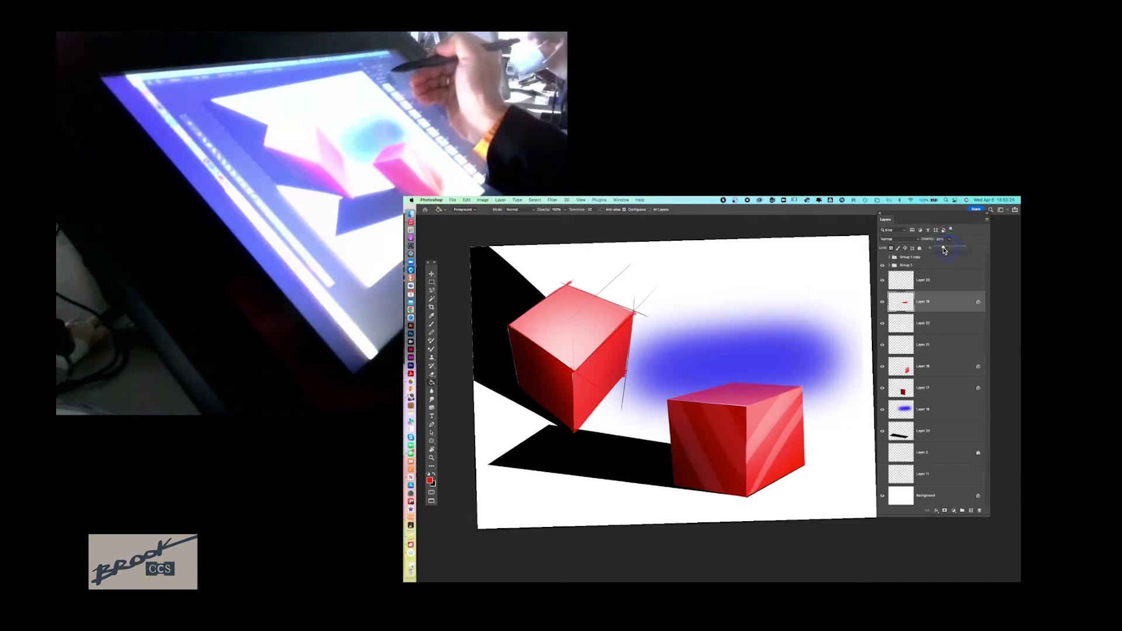
{"action": "left_click_drag", "start_coordinate": [944, 250], "coordinate": [939, 251]}
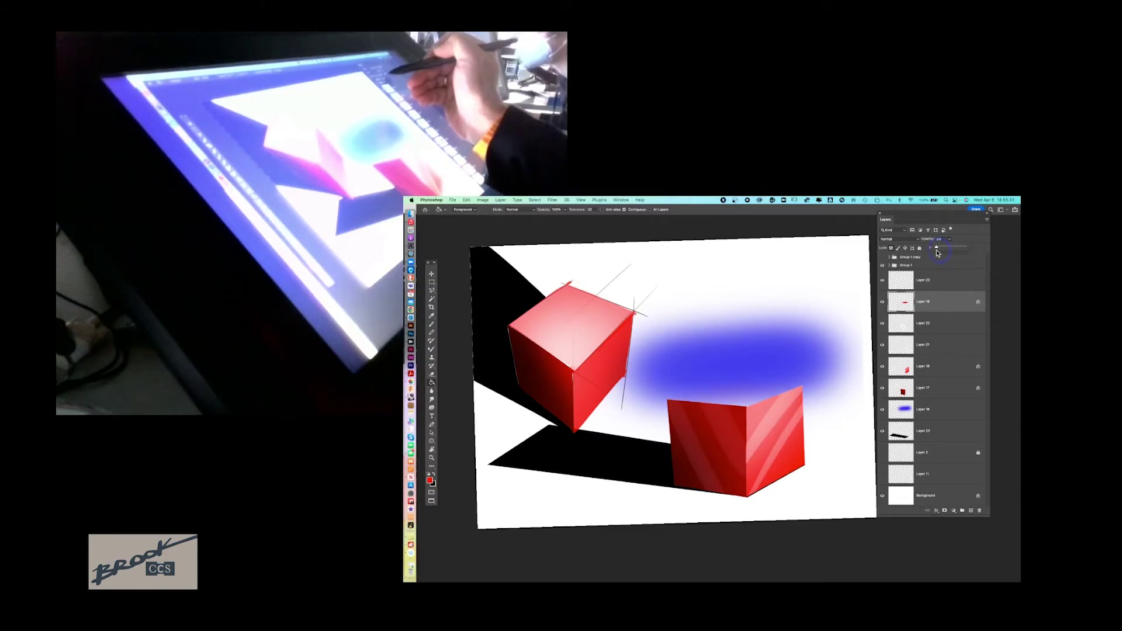
{"action": "left_click", "coordinate": [910, 303]}
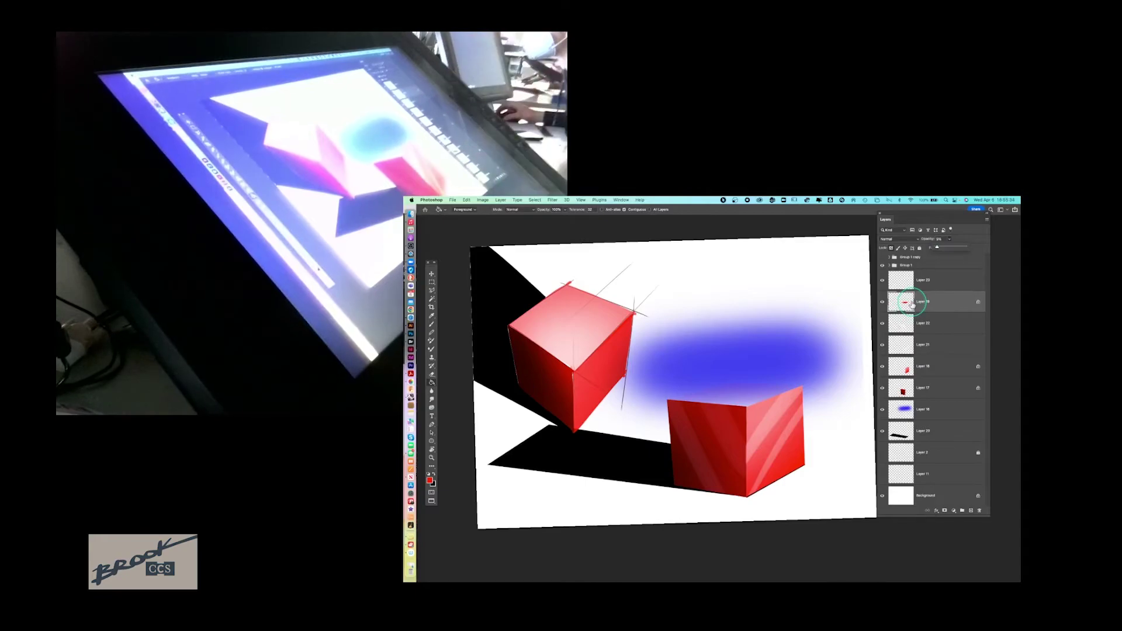
Step: Add a new layer above the top-face layers and set up the Brush with white as the foreground colour
{"action": "left_click", "coordinate": [953, 281]}
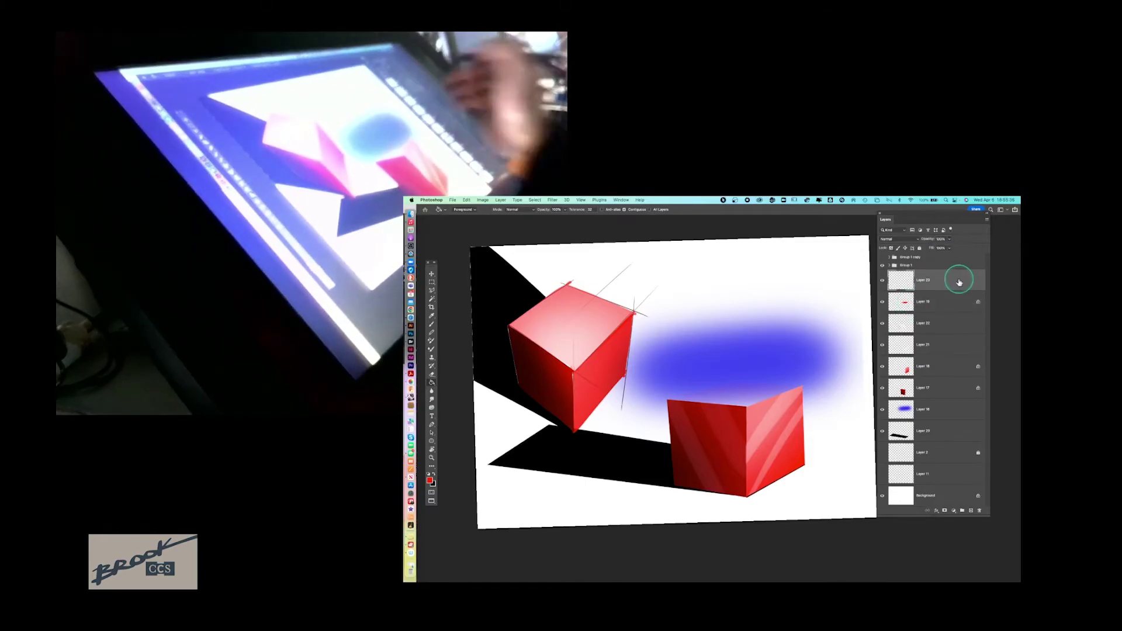
{"action": "left_click", "coordinate": [971, 512]}
{"action": "key", "text": "d"}
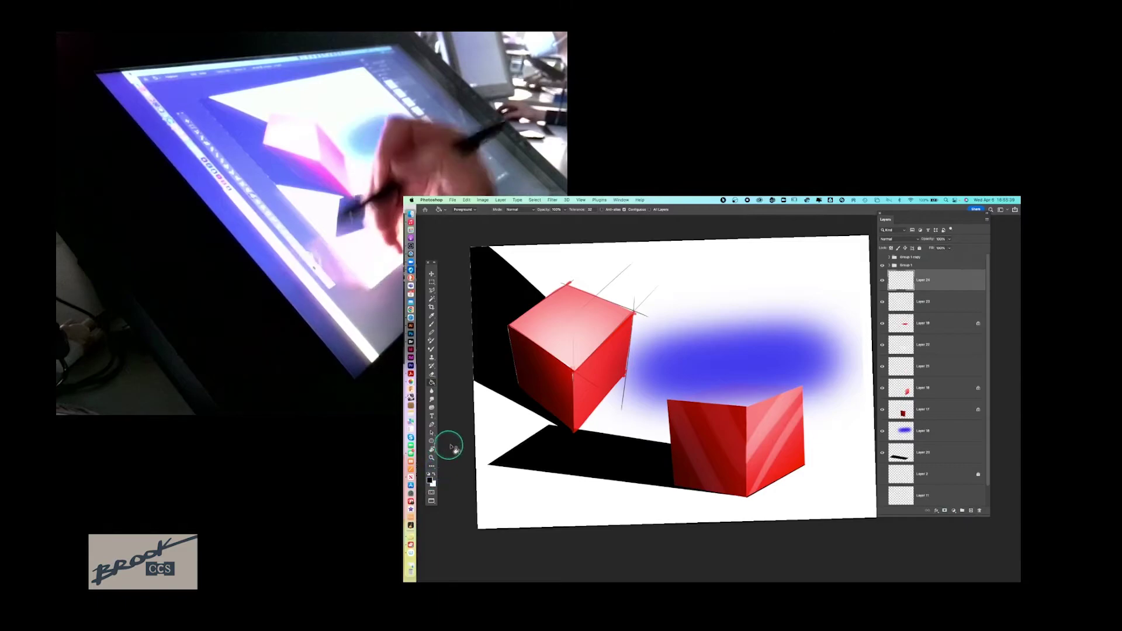
{"action": "left_click", "coordinate": [435, 474]}
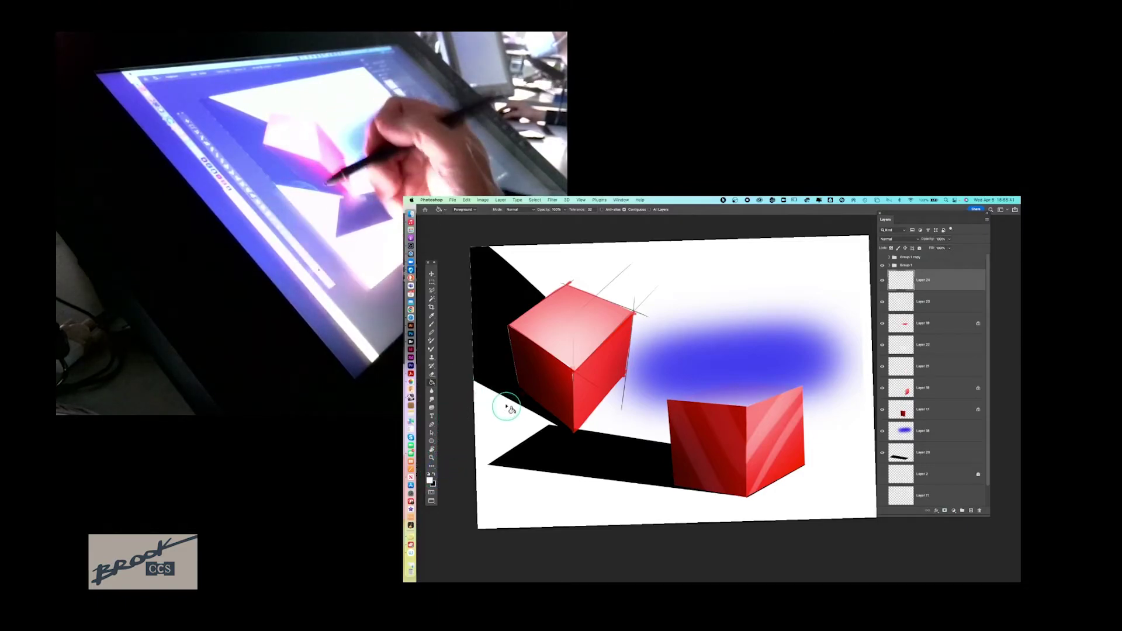
{"action": "key", "text": "b"}
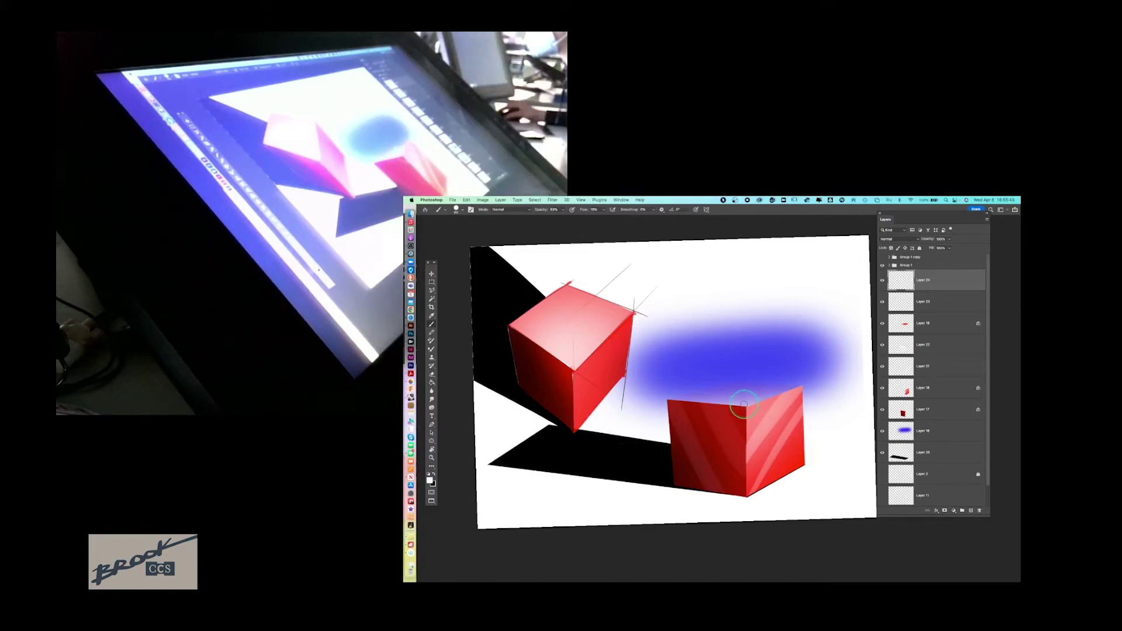
Step: Raise the brush's opacity and flow to 100% and draw a thin white highlight along the top edge of the plain box's right face
{"action": "key", "text": "super+plus"}
{"action": "key", "text": "super+plus"}
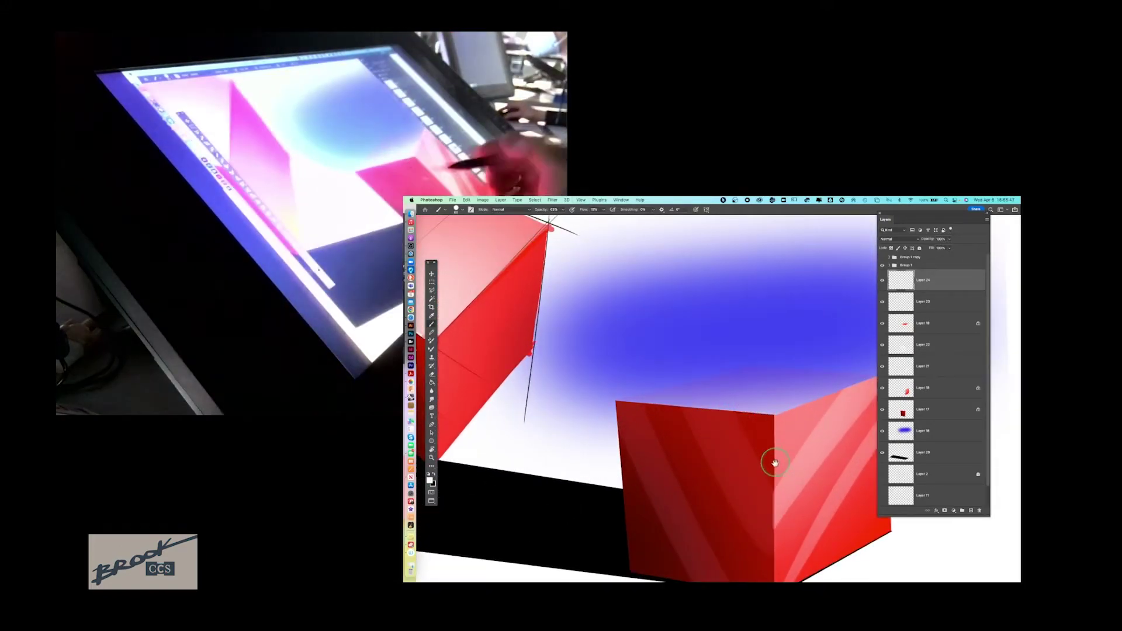
{"action": "left_click_drag", "start_coordinate": [775, 463], "coordinate": [667, 454]}
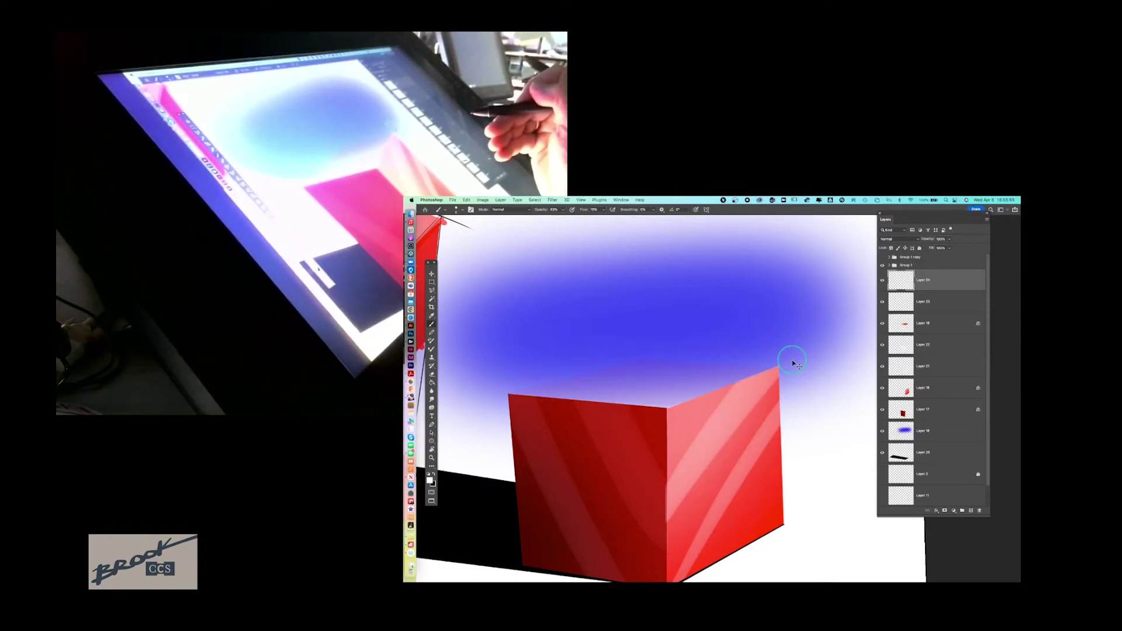
{"action": "key", "text": "super+minus"}
{"action": "key", "text": "super+minus"}
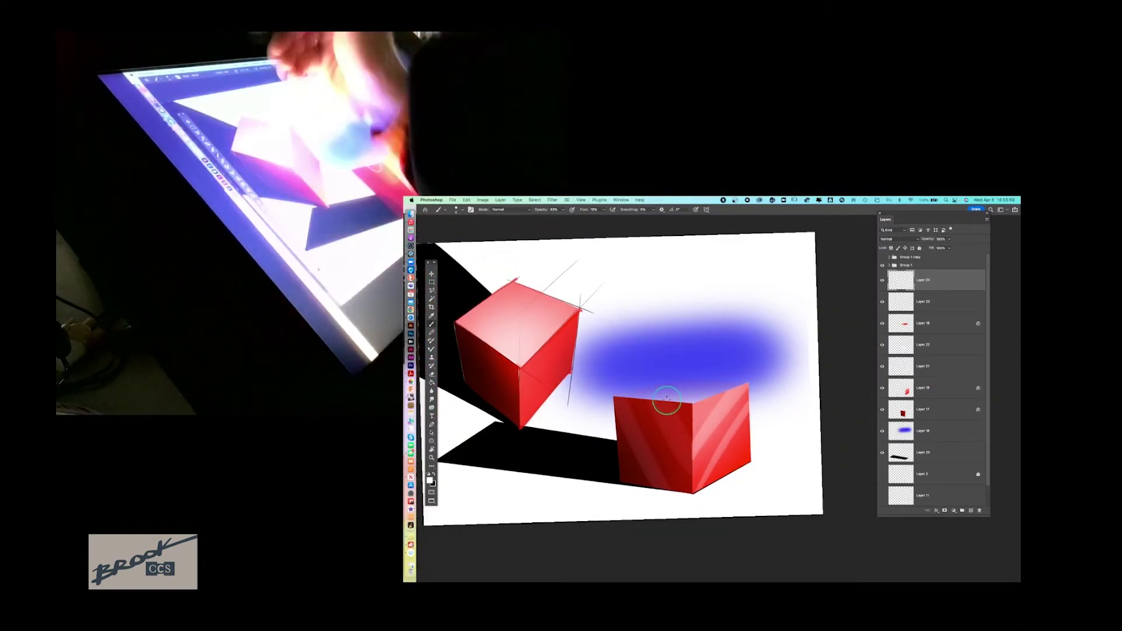
{"action": "left_click", "coordinate": [564, 210]}
{"action": "left_click_drag", "start_coordinate": [565, 216], "coordinate": [637, 222]}
{"action": "left_click", "coordinate": [603, 209]}
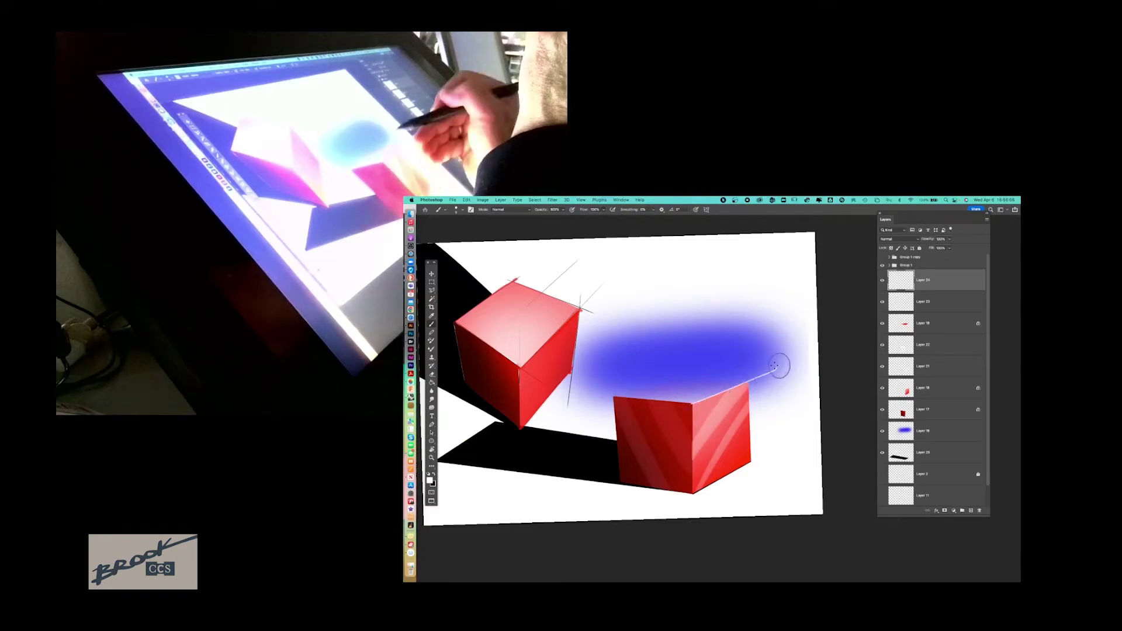
Step: Draw a thin white highlight along the top edge of the plain box's left face, redoing the stroke until it follows the edge
{"action": "key", "text": "r"}
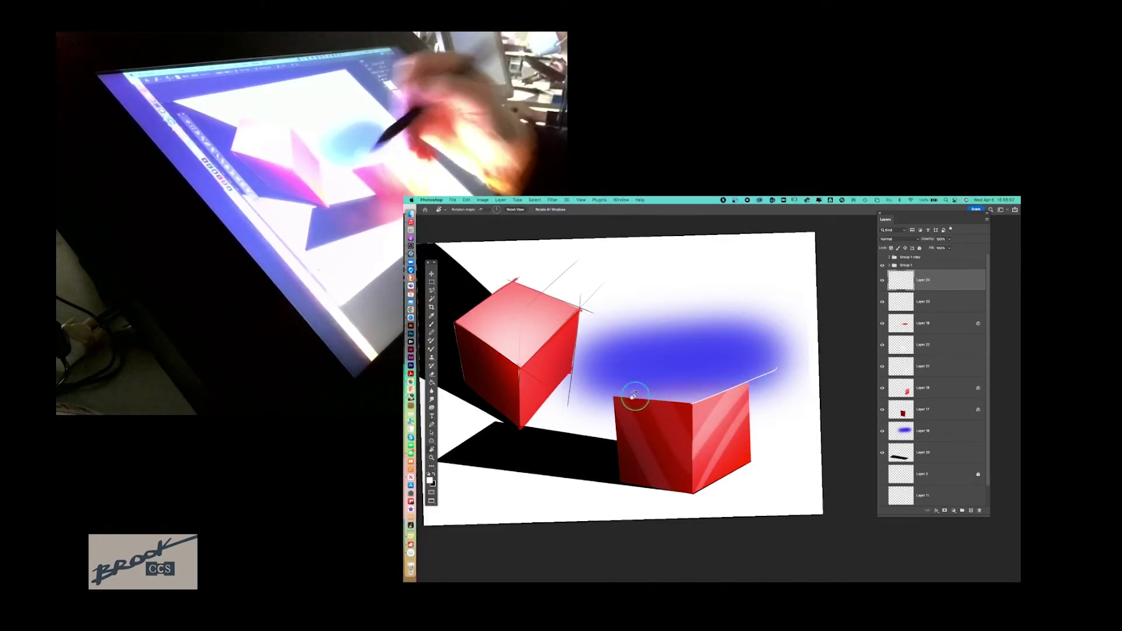
{"action": "mouse_move", "coordinate": [634, 396]}
{"action": "left_mouse_down"}
{"action": "mouse_move", "coordinate": [726, 393]}
{"action": "mouse_move", "coordinate": [727, 374]}
{"action": "left_mouse_up"}
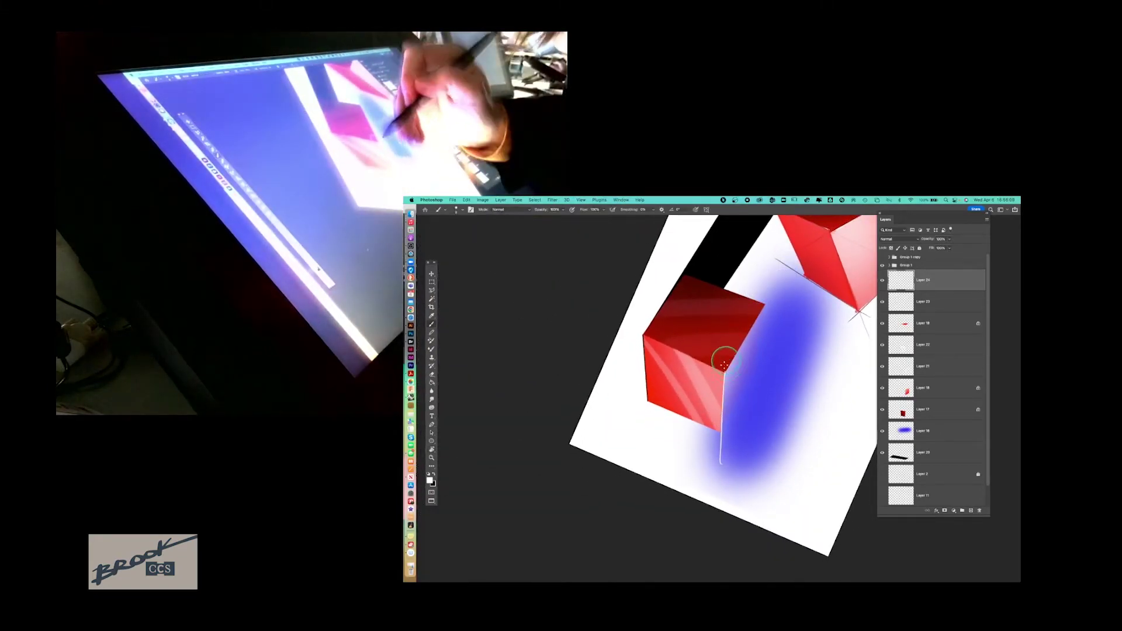
{"action": "left_click_drag", "start_coordinate": [728, 369], "coordinate": [773, 277]}
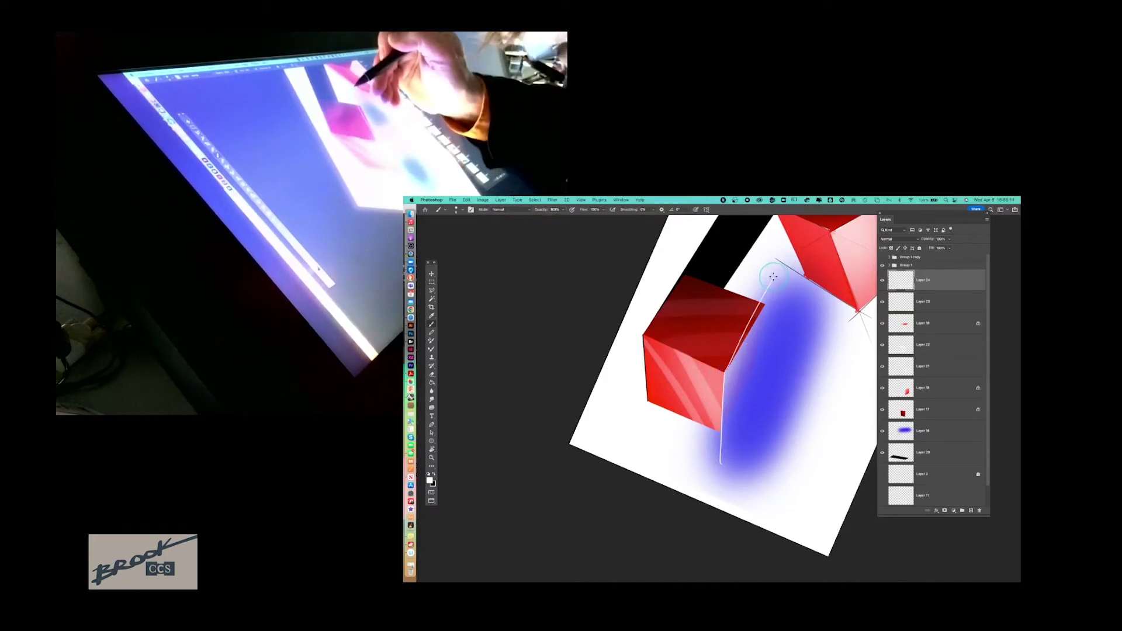
{"action": "key", "text": "ctrl+z"}
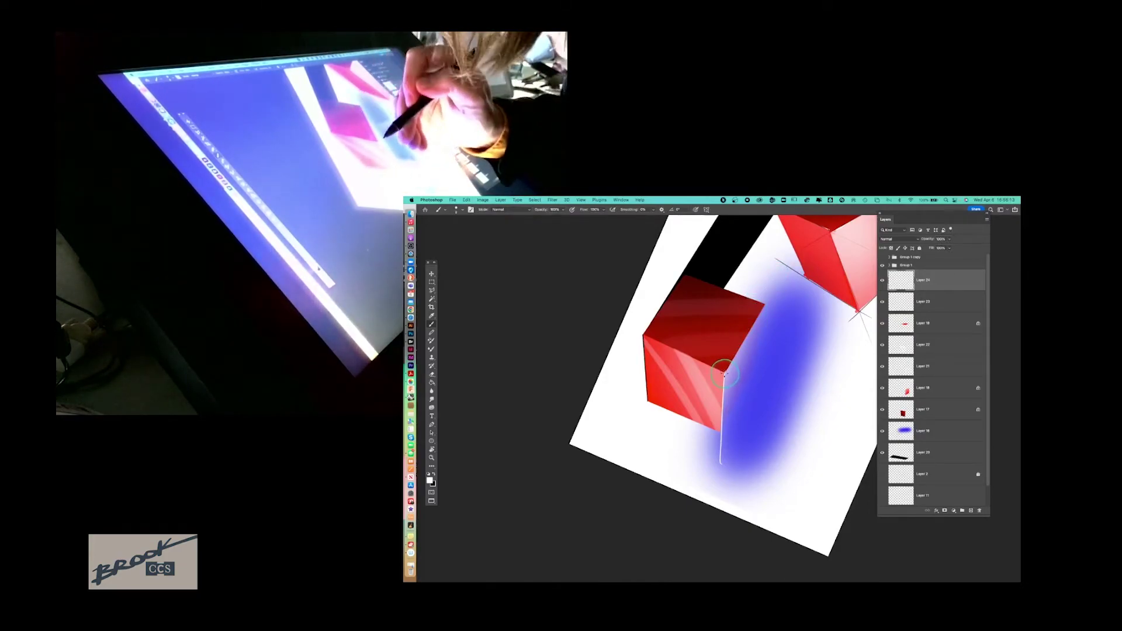
{"action": "key", "text": "z"}
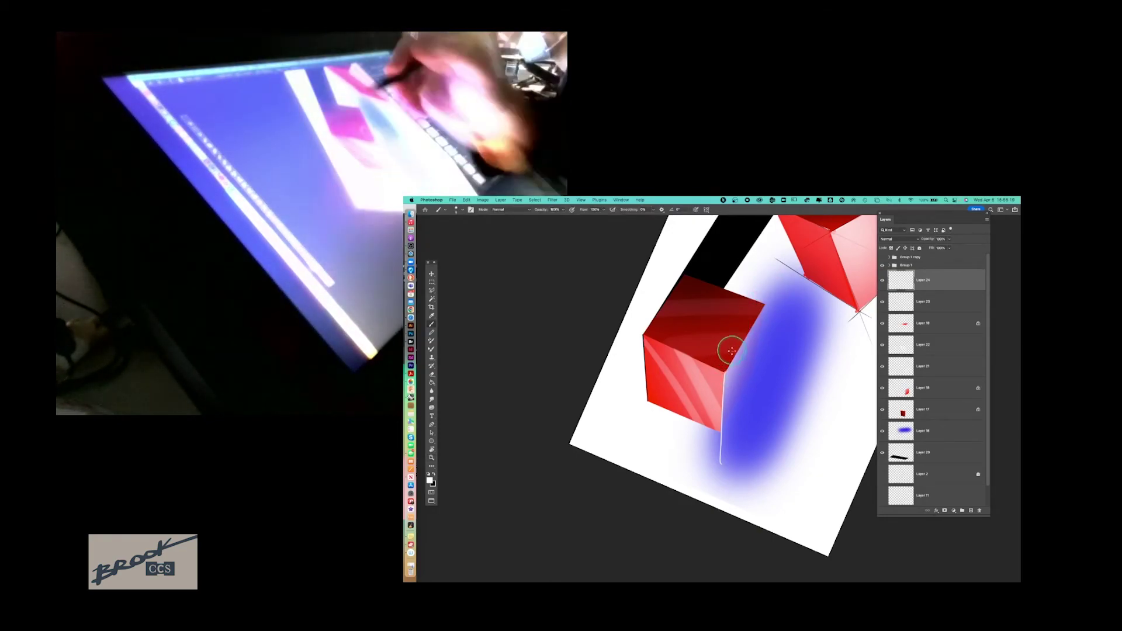
{"action": "key", "text": "b"}
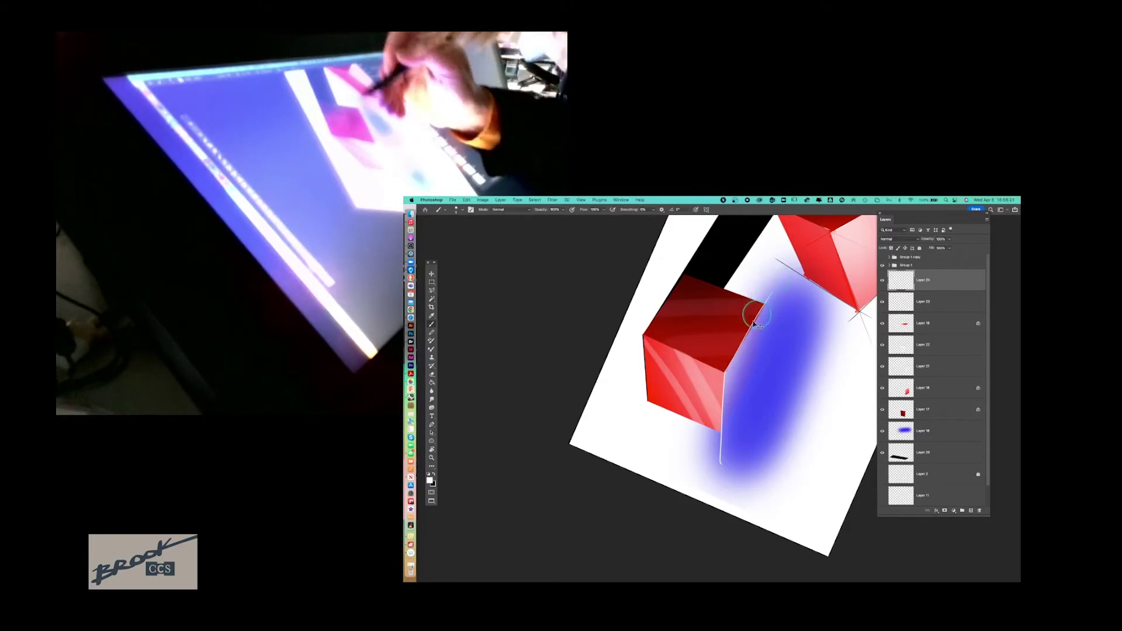
{"action": "key", "text": "z"}
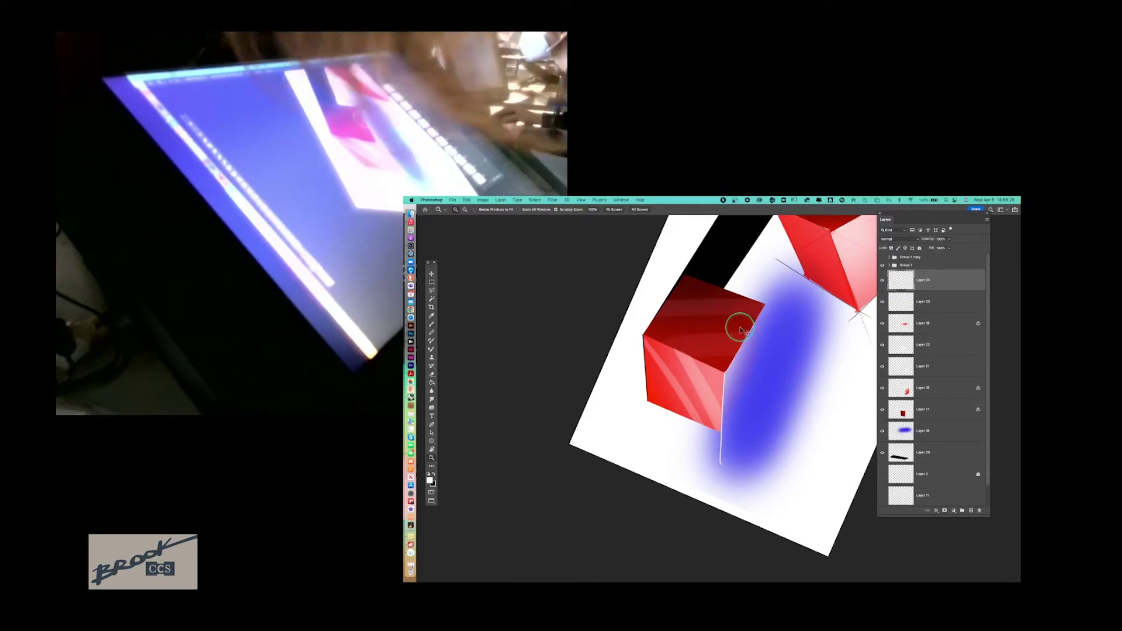
{"action": "key", "text": "b"}
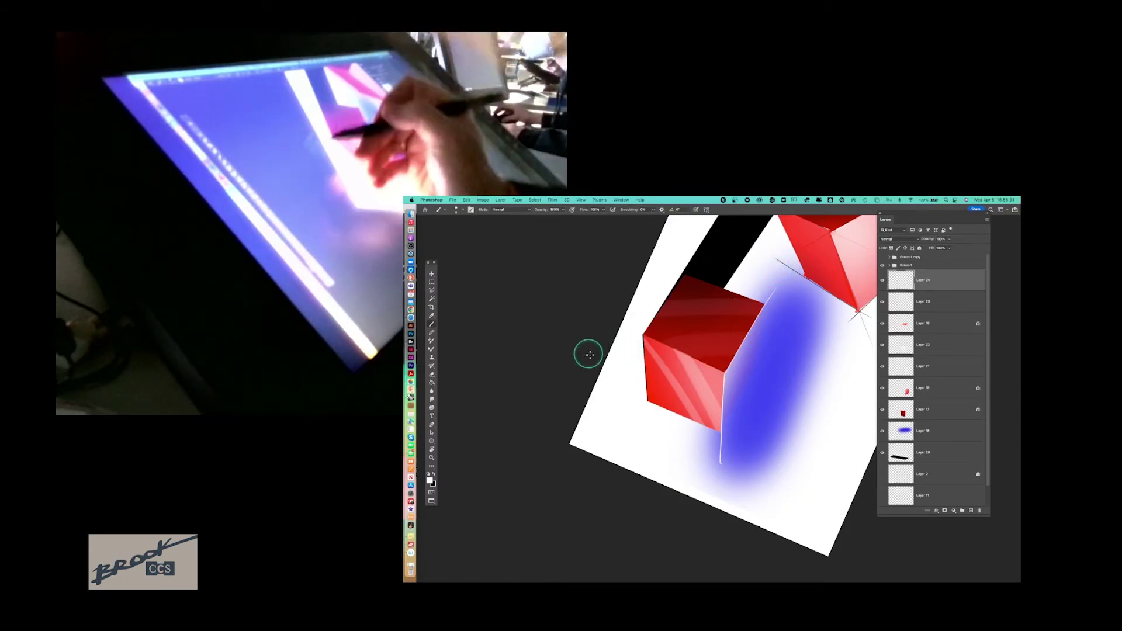
Step: Draw a thin white highlight down the front vertical edge between the plain box's two side faces
{"action": "key", "text": "r"}
{"action": "mouse_move", "coordinate": [615, 386]}
{"action": "left_mouse_down"}
{"action": "mouse_move", "coordinate": [616, 398]}
{"action": "mouse_move", "coordinate": [826, 406]}
{"action": "mouse_move", "coordinate": [770, 304]}
{"action": "left_mouse_up"}
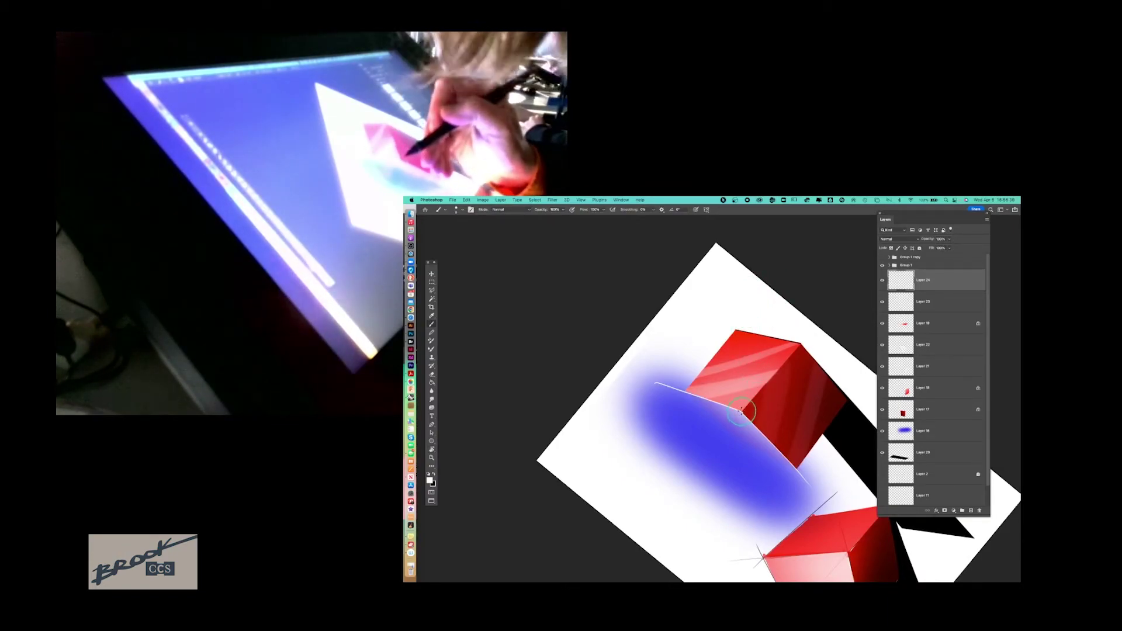
{"action": "key", "text": "z"}
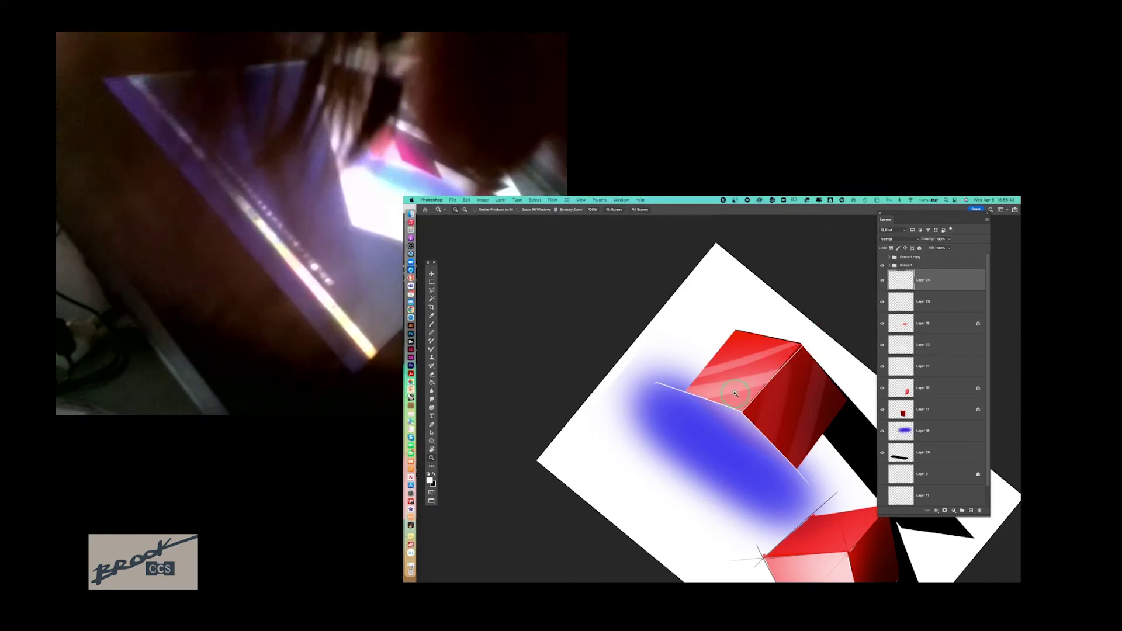
{"action": "key", "text": "b"}
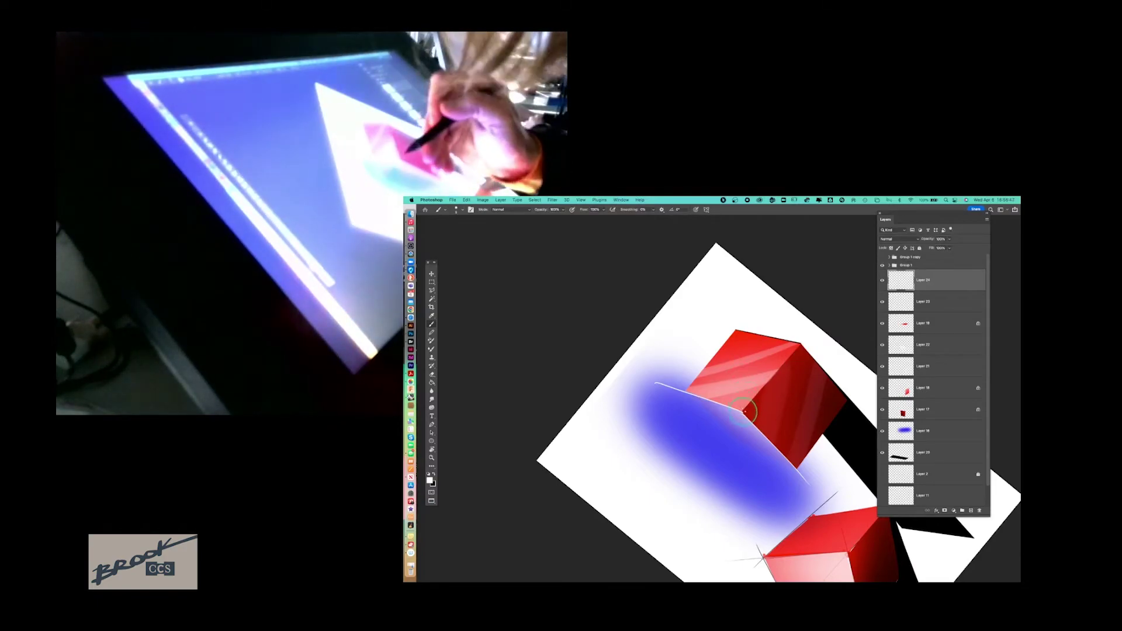
{"action": "key", "text": "z"}
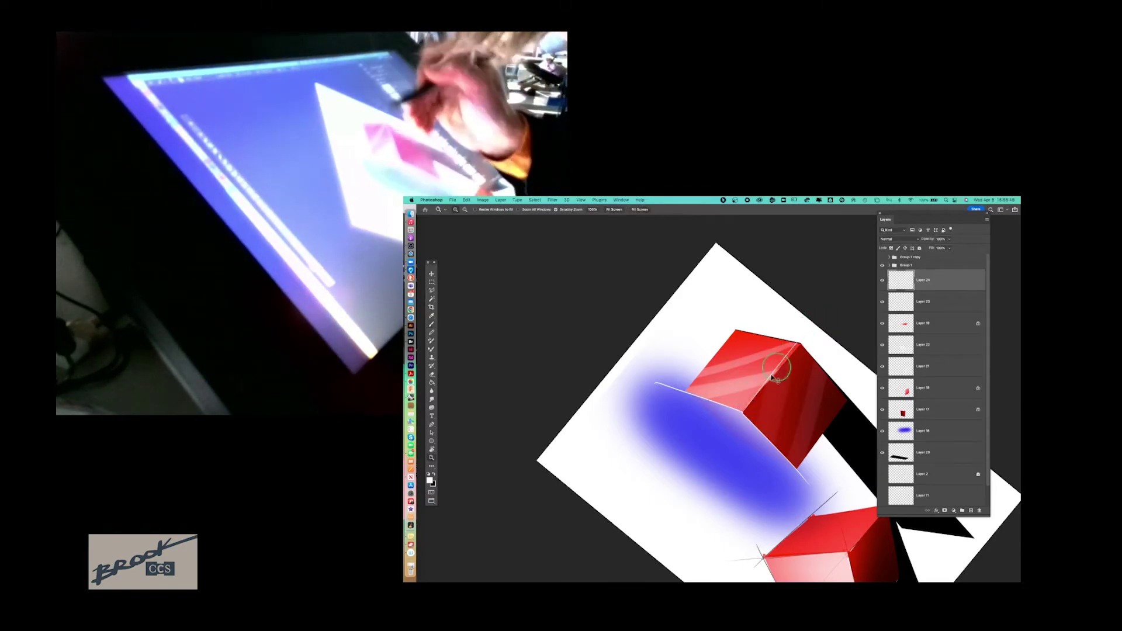
{"action": "key", "text": "b"}
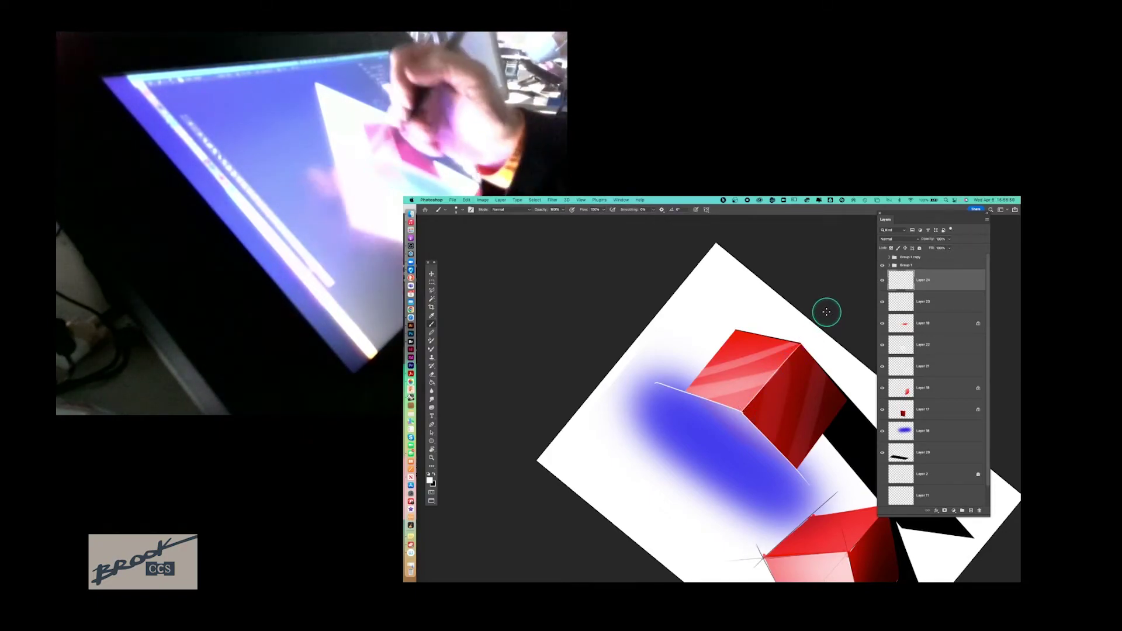
Step: Erase the white highlight ends that overshoot the outer corners of the plain box's top edges
{"action": "key", "text": "r"}
{"action": "mouse_move", "coordinate": [677, 464]}
{"action": "left_mouse_down"}
{"action": "mouse_move", "coordinate": [744, 286]}
{"action": "mouse_move", "coordinate": [701, 318]}
{"action": "left_mouse_up"}
{"action": "key", "text": "b"}
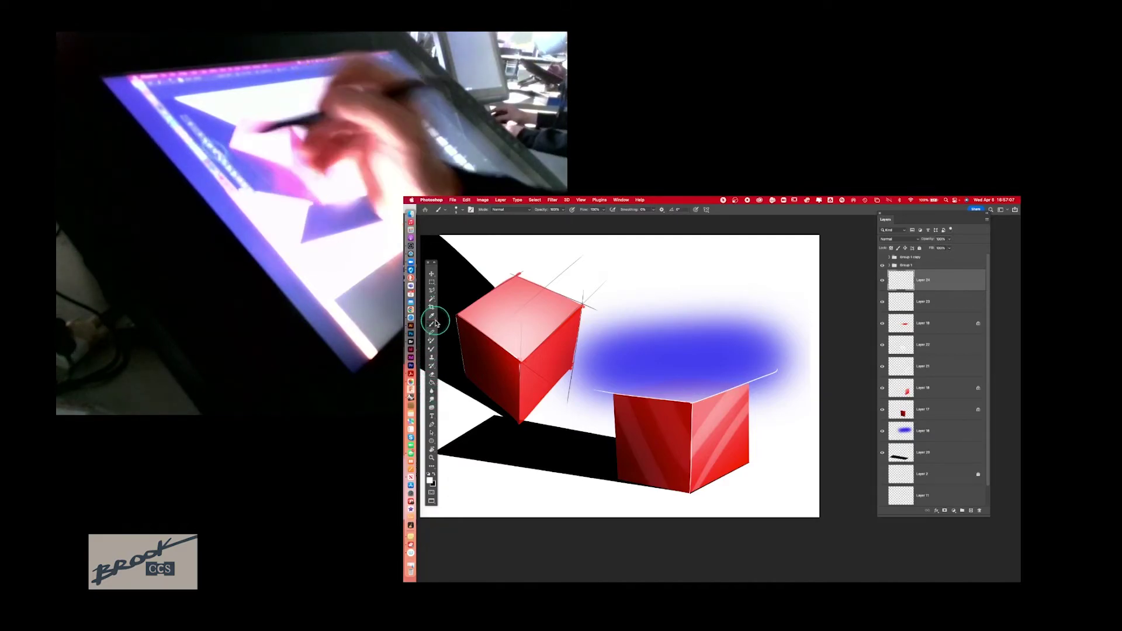
{"action": "key", "text": "e"}
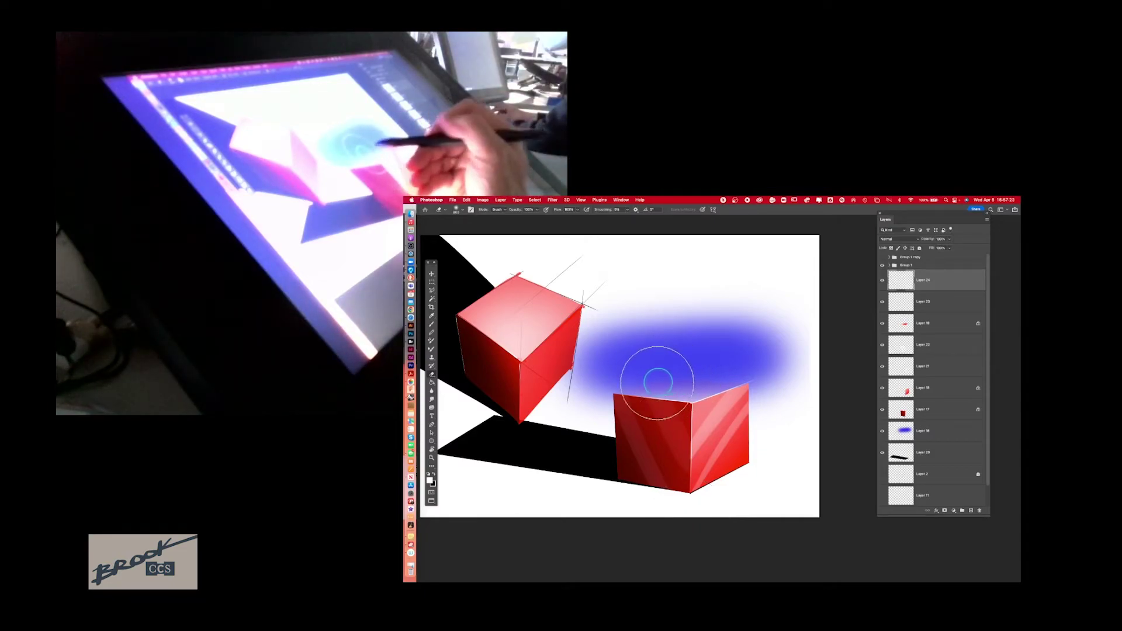
Step: Add a new layer above the highlights and draw two short thin white lines meeting at the back corner of the plain box's top face
{"action": "left_click", "coordinate": [973, 512]}
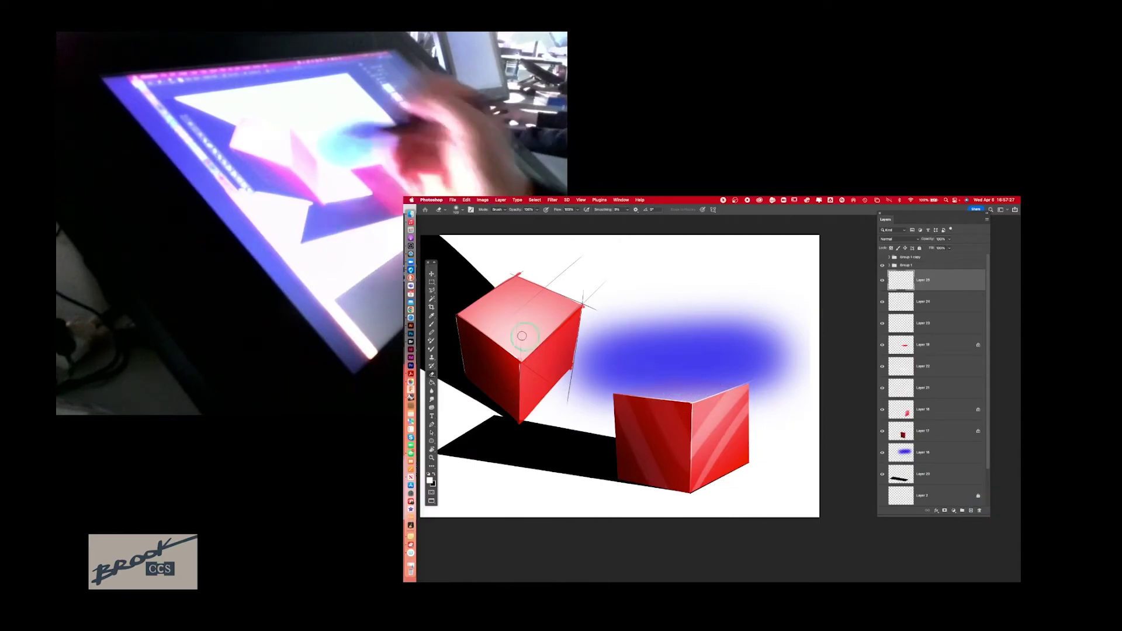
{"action": "key", "text": "b"}
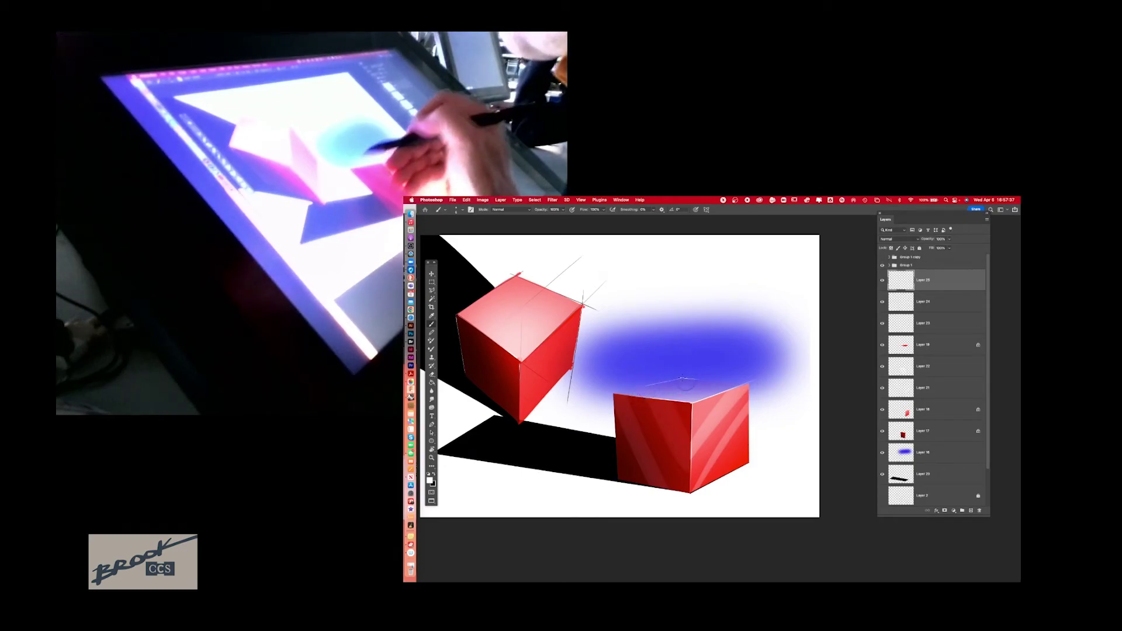
{"action": "left_click_drag", "start_coordinate": [682, 378], "coordinate": [645, 387]}
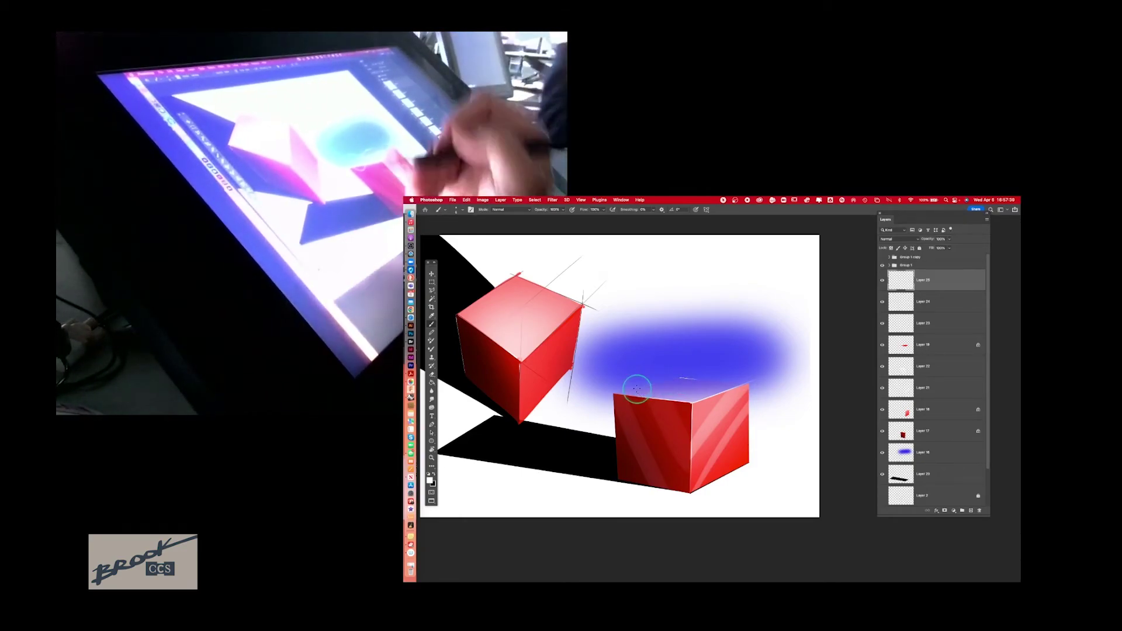
{"action": "key", "text": "super+z"}
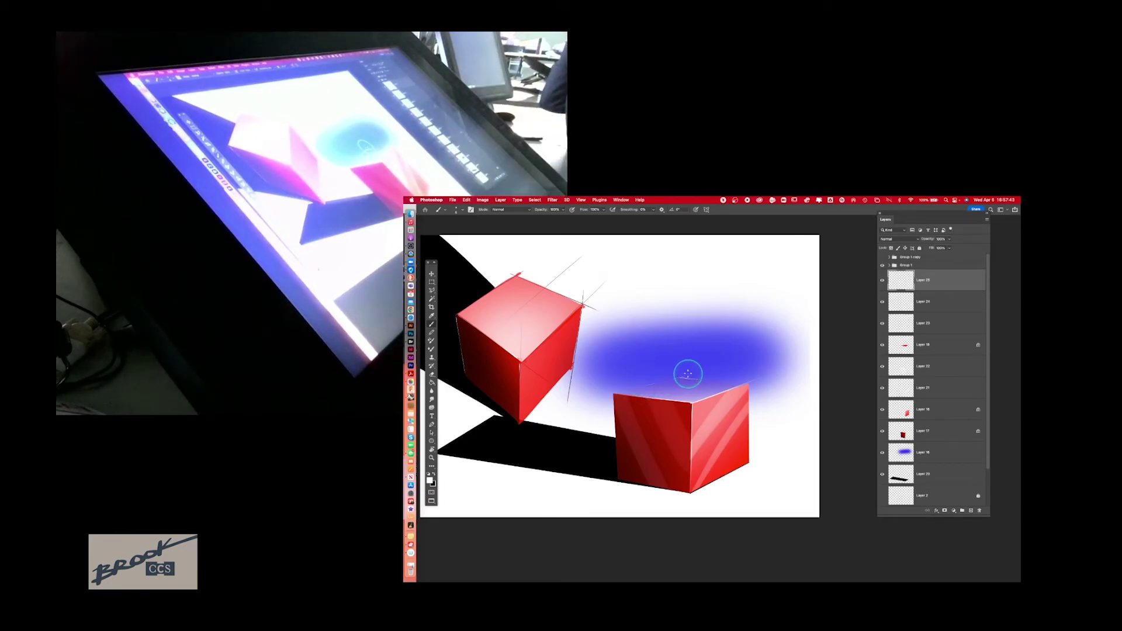
{"action": "key", "text": "r"}
{"action": "mouse_move", "coordinate": [688, 374]}
{"action": "left_mouse_down"}
{"action": "mouse_move", "coordinate": [725, 390]}
{"action": "mouse_move", "coordinate": [743, 435]}
{"action": "left_mouse_up"}
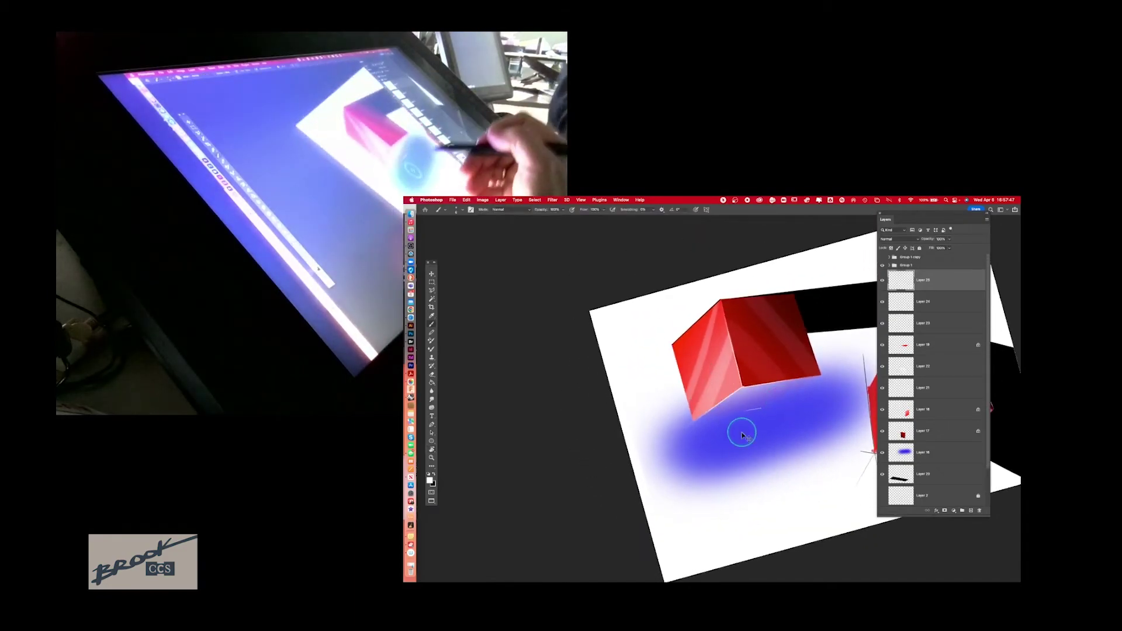
{"action": "key", "text": "super+plus"}
{"action": "key", "text": "super+plus"}
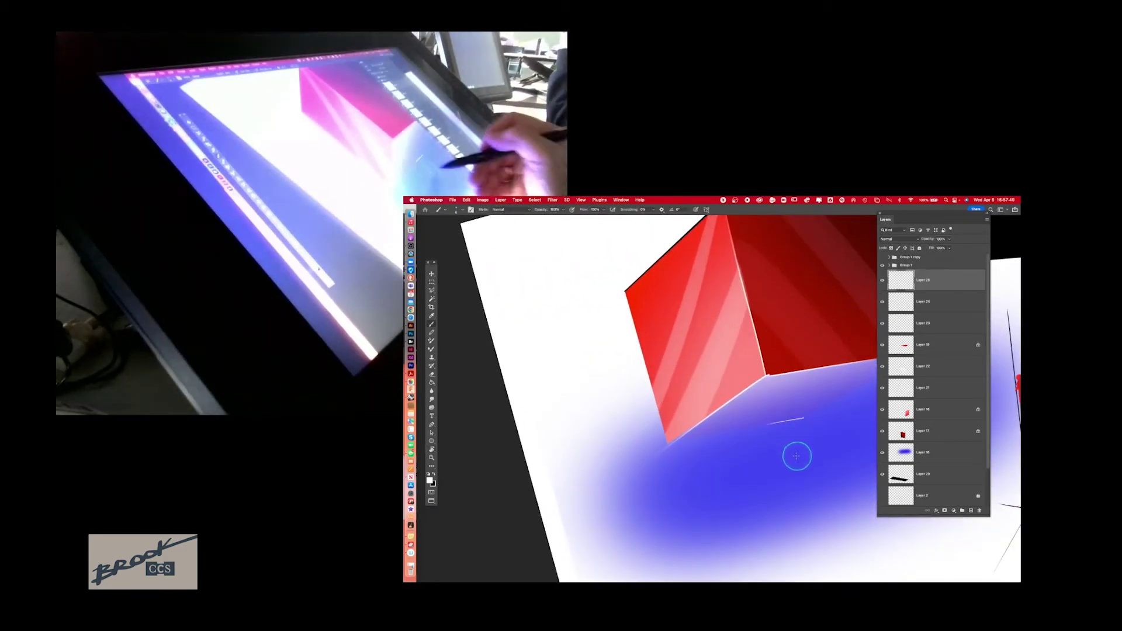
{"action": "left_click_drag", "start_coordinate": [753, 453], "coordinate": [592, 470]}
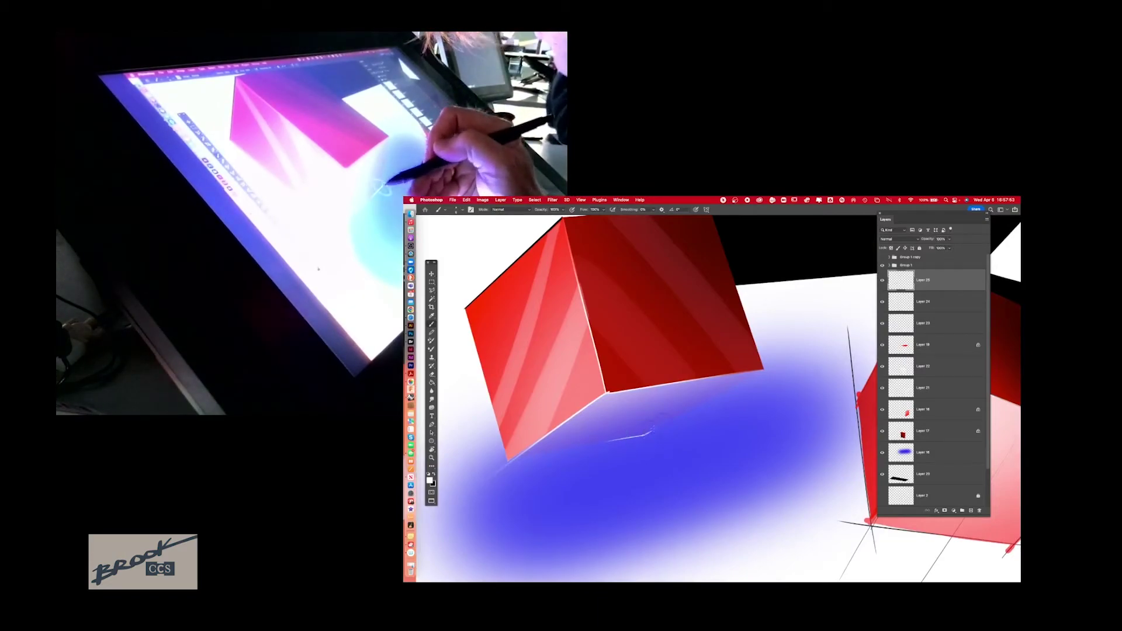
{"action": "left_click_drag", "start_coordinate": [643, 436], "coordinate": [678, 417]}
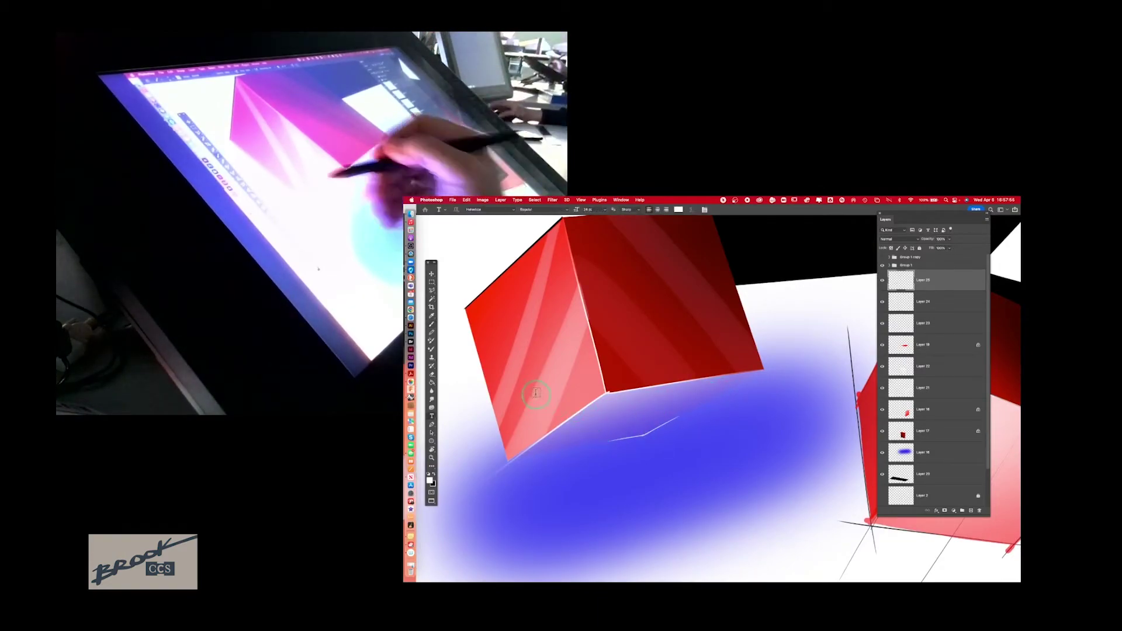
{"action": "left_click", "coordinate": [707, 484]}
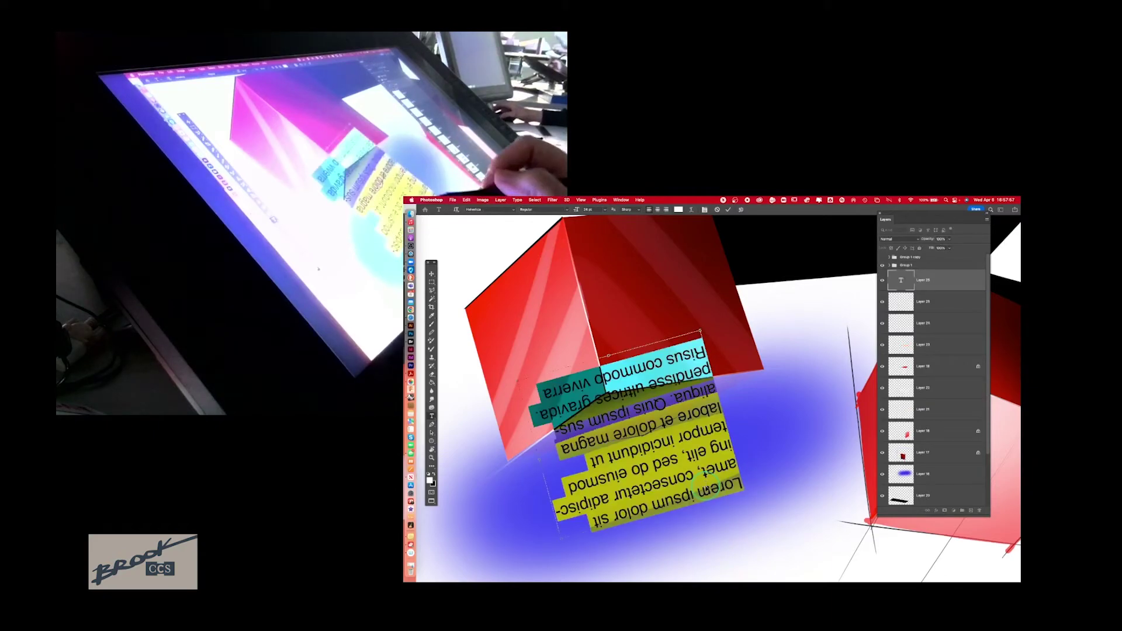
{"action": "key", "text": "BackSpace"}
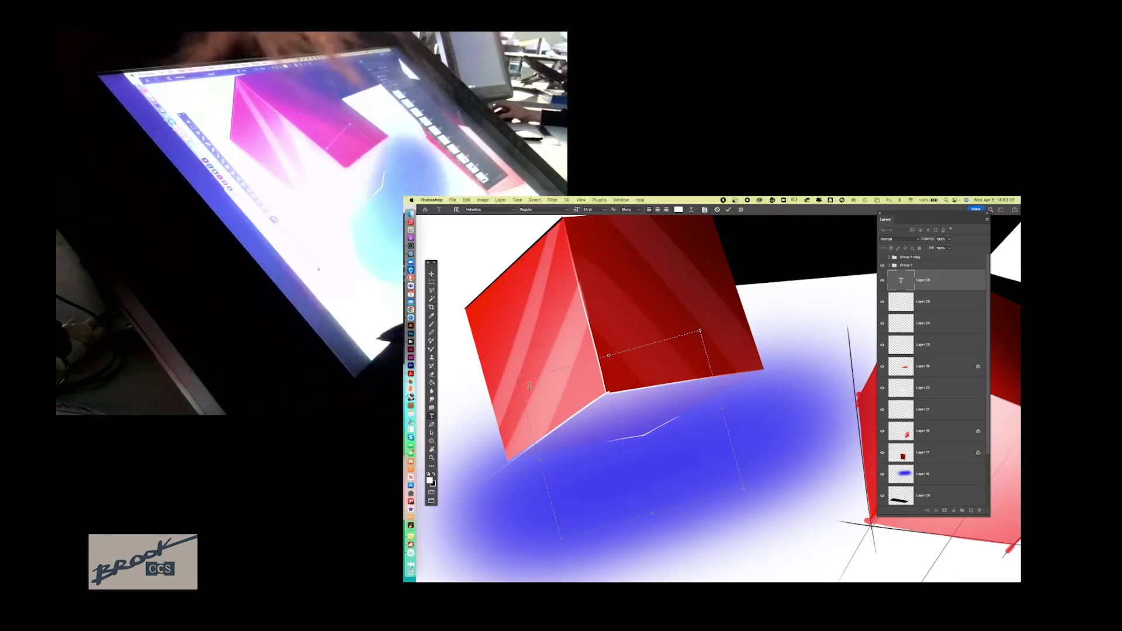
{"action": "left_click", "coordinate": [432, 274]}
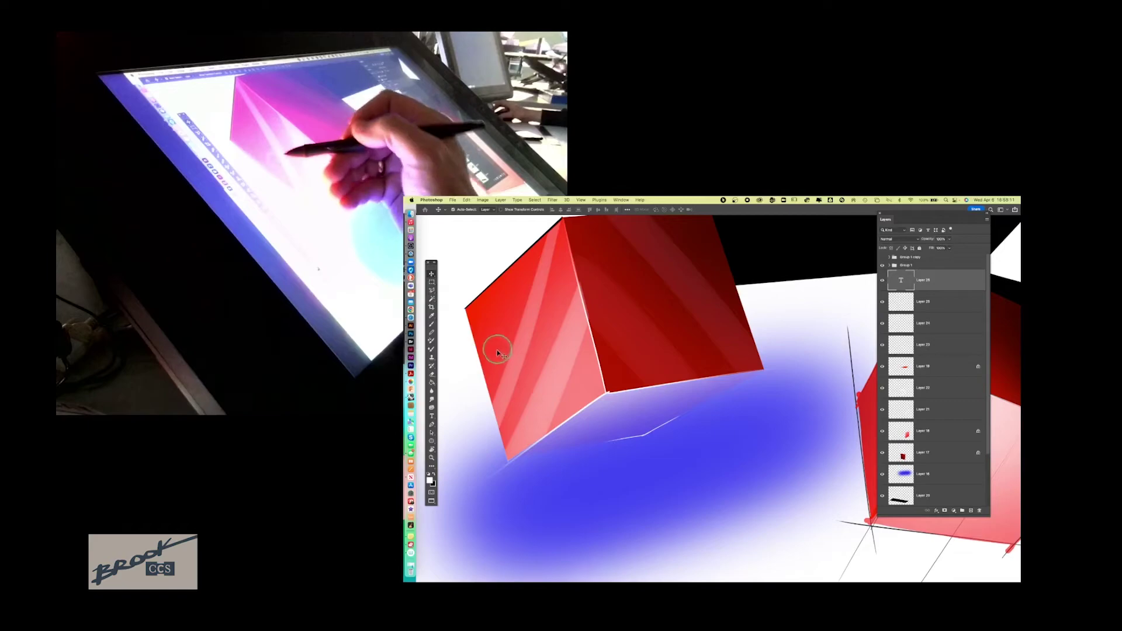
{"action": "mouse_move", "coordinate": [506, 355]}
{"action": "left_mouse_down"}
{"action": "mouse_move", "coordinate": [626, 511]}
{"action": "mouse_move", "coordinate": [578, 486]}
{"action": "left_mouse_up"}
{"action": "key", "text": "b"}
{"action": "key", "text": "ctrl+z"}
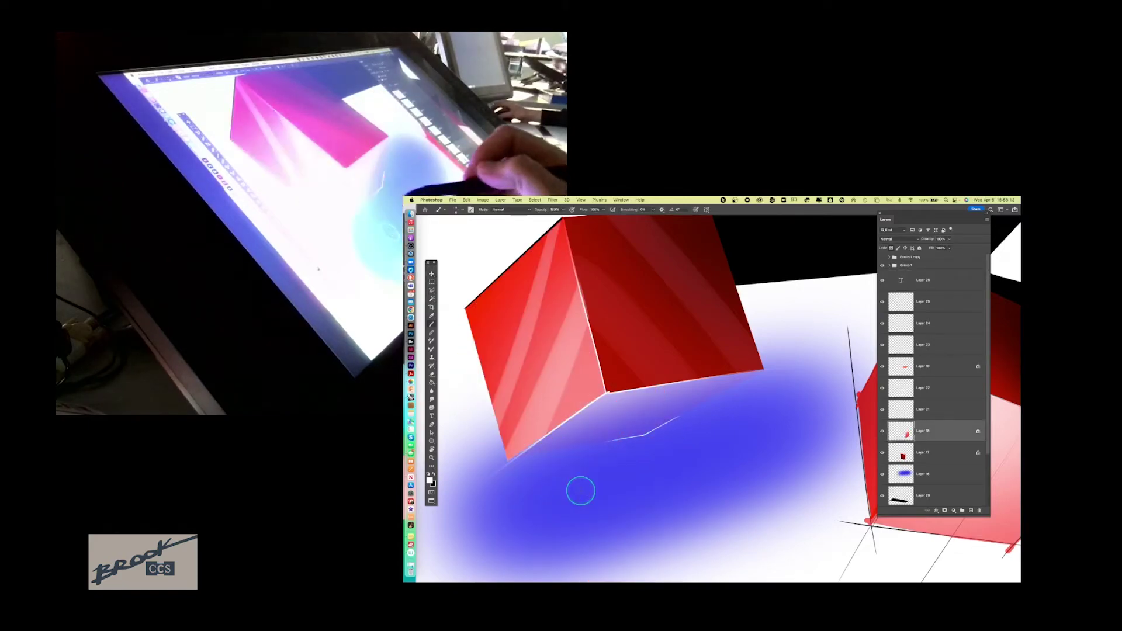
Step: Select Layer 25 with the back-corner lines and lower its opacity until the lines are only faintly visible
{"action": "key", "text": "r"}
{"action": "mouse_move", "coordinate": [506, 338]}
{"action": "left_mouse_down"}
{"action": "mouse_move", "coordinate": [489, 373]}
{"action": "mouse_move", "coordinate": [725, 449]}
{"action": "mouse_move", "coordinate": [710, 447]}
{"action": "left_mouse_up"}
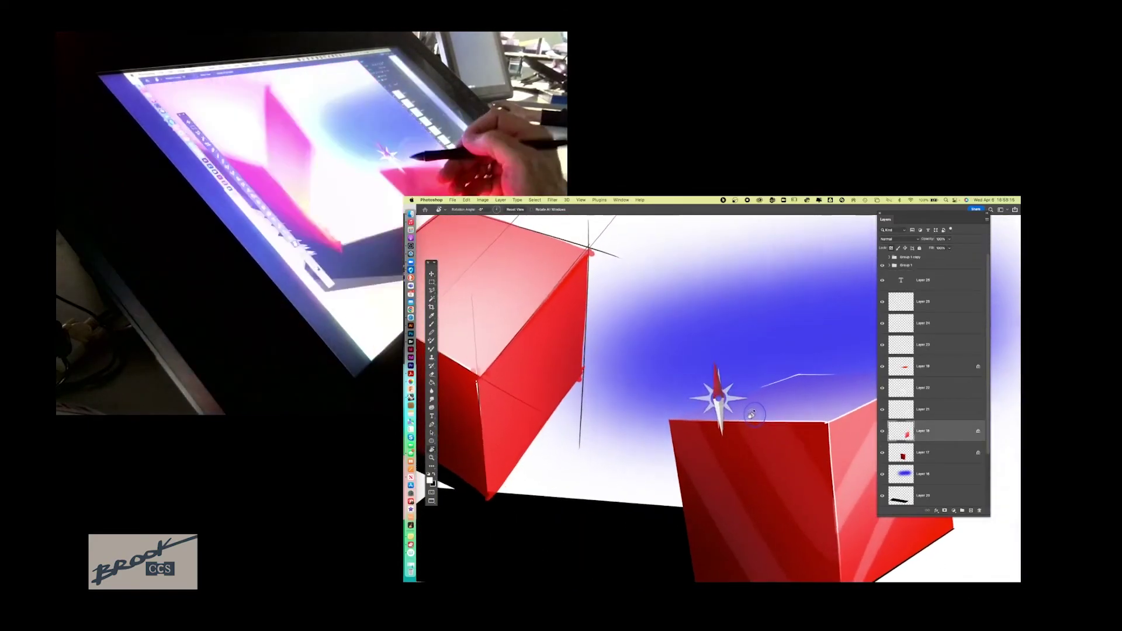
{"action": "left_click", "coordinate": [884, 434]}
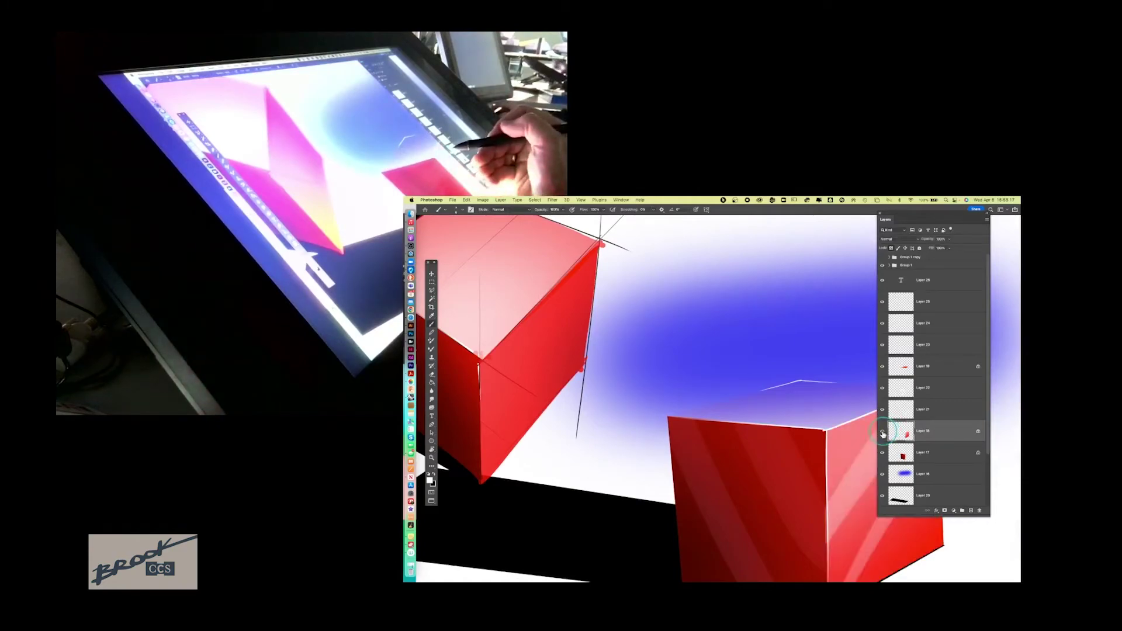
{"action": "left_click", "coordinate": [936, 308]}
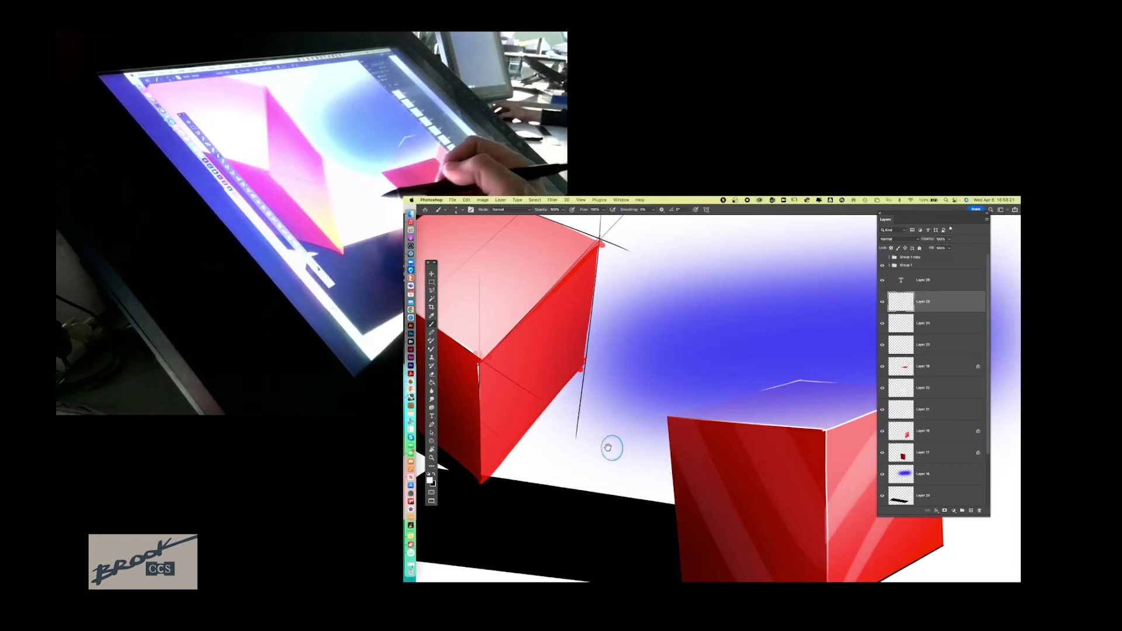
{"action": "left_click_drag", "start_coordinate": [609, 446], "coordinate": [481, 439]}
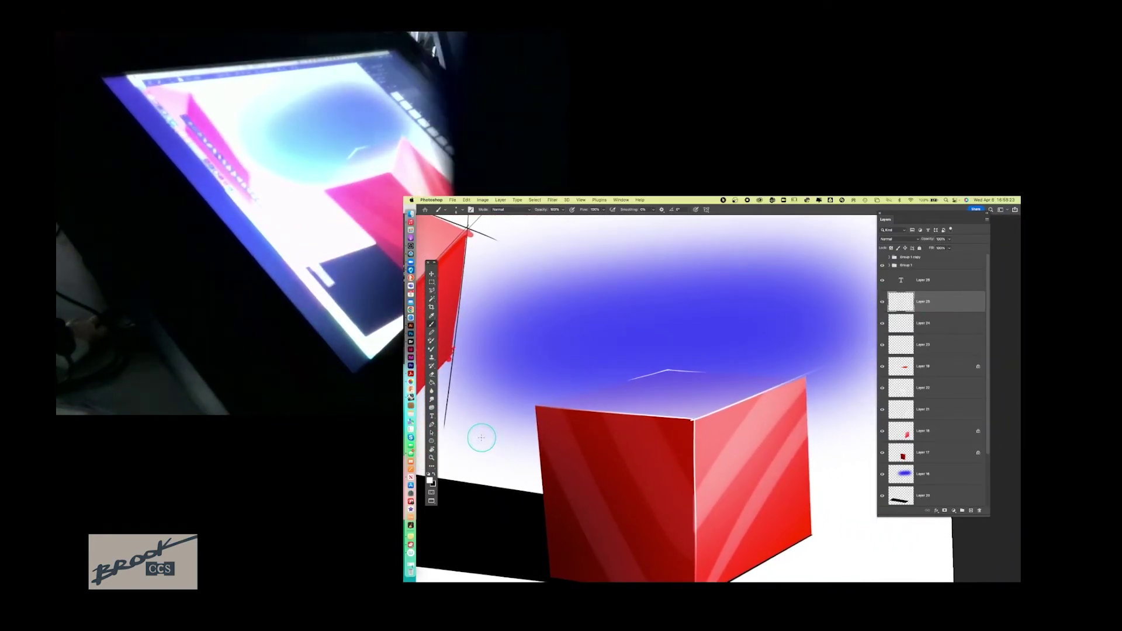
{"action": "left_click", "coordinate": [950, 239]}
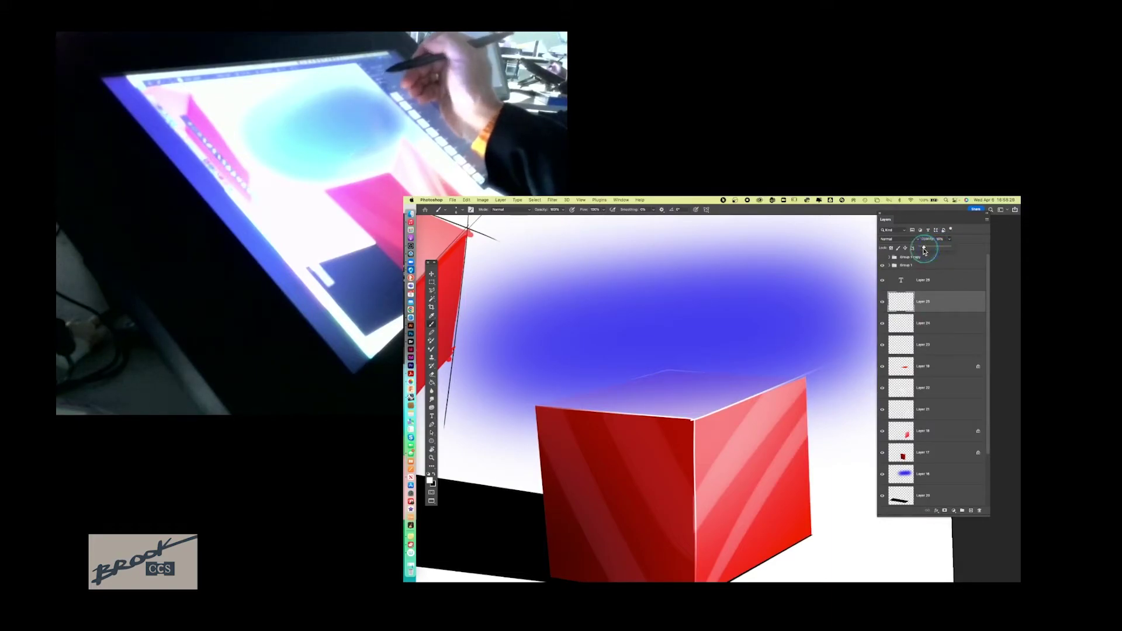
{"action": "left_click_drag", "start_coordinate": [925, 250], "coordinate": [923, 250]}
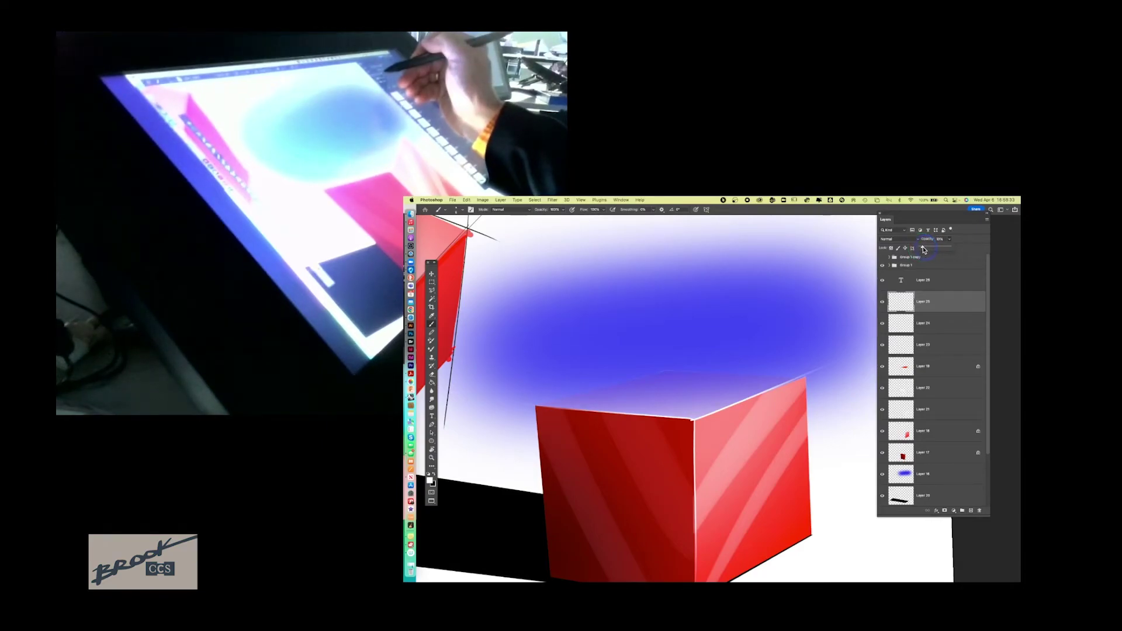
{"action": "left_click_drag", "start_coordinate": [923, 250], "coordinate": [937, 251]}
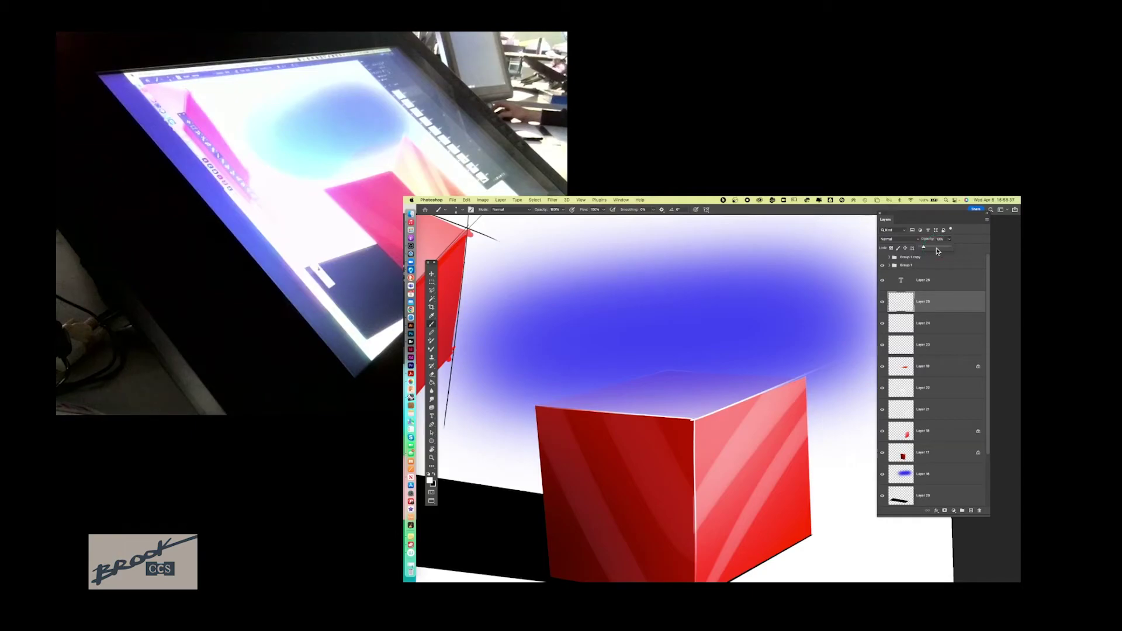
{"action": "key", "text": "super+0"}
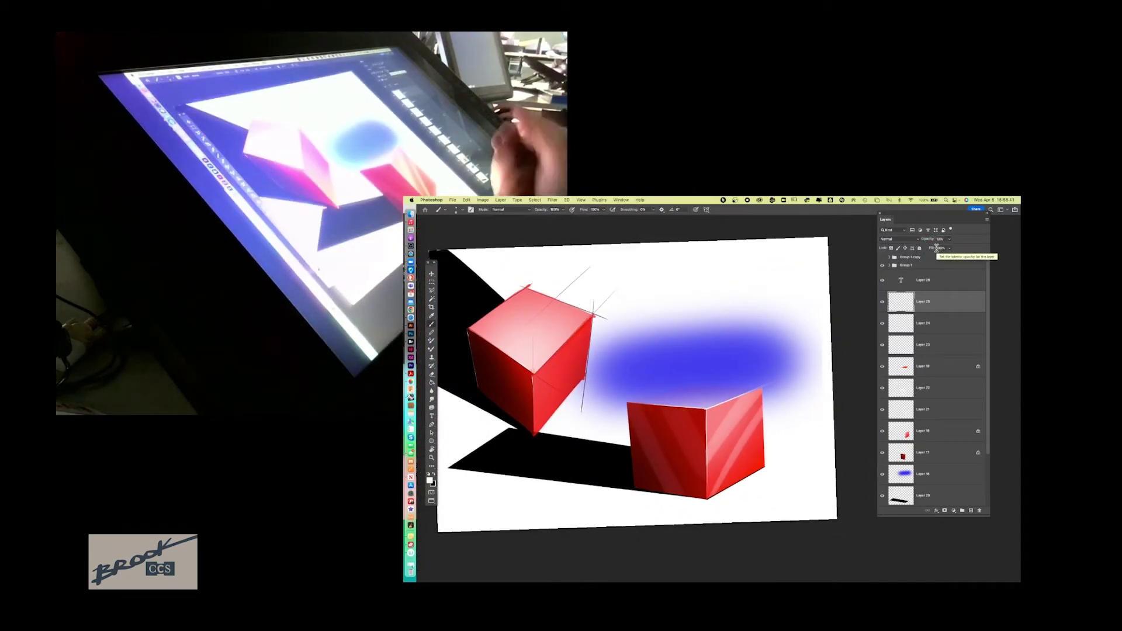
Step: Delete the stray text layer that sits above the back-corner line layer
{"action": "left_click", "coordinate": [912, 270]}
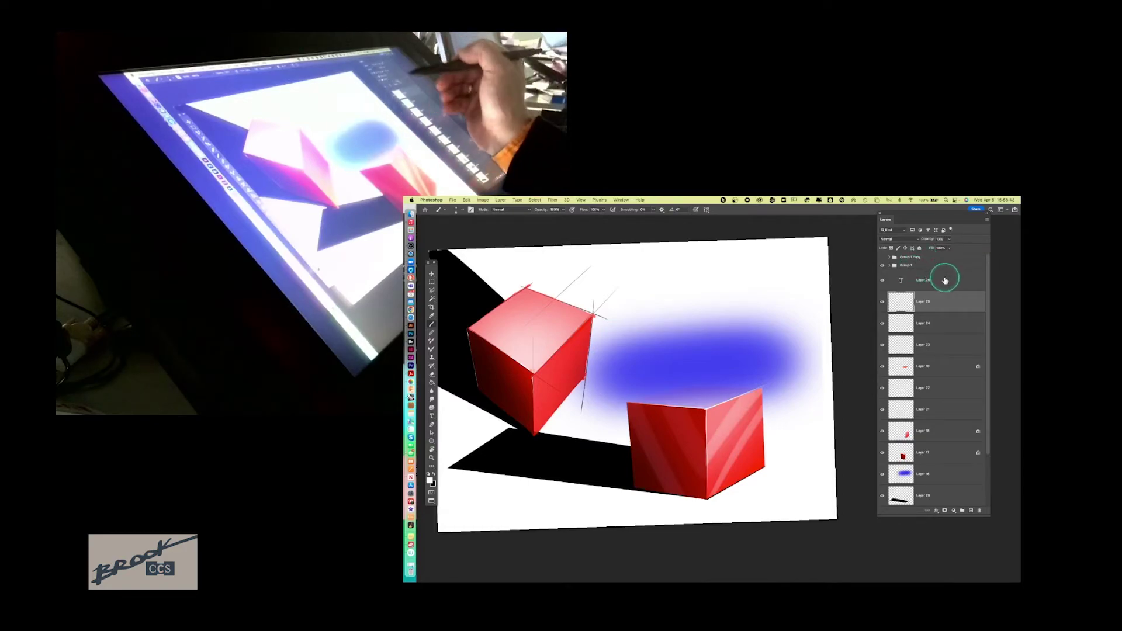
{"action": "left_click", "coordinate": [883, 266]}
{"action": "left_click", "coordinate": [883, 265]}
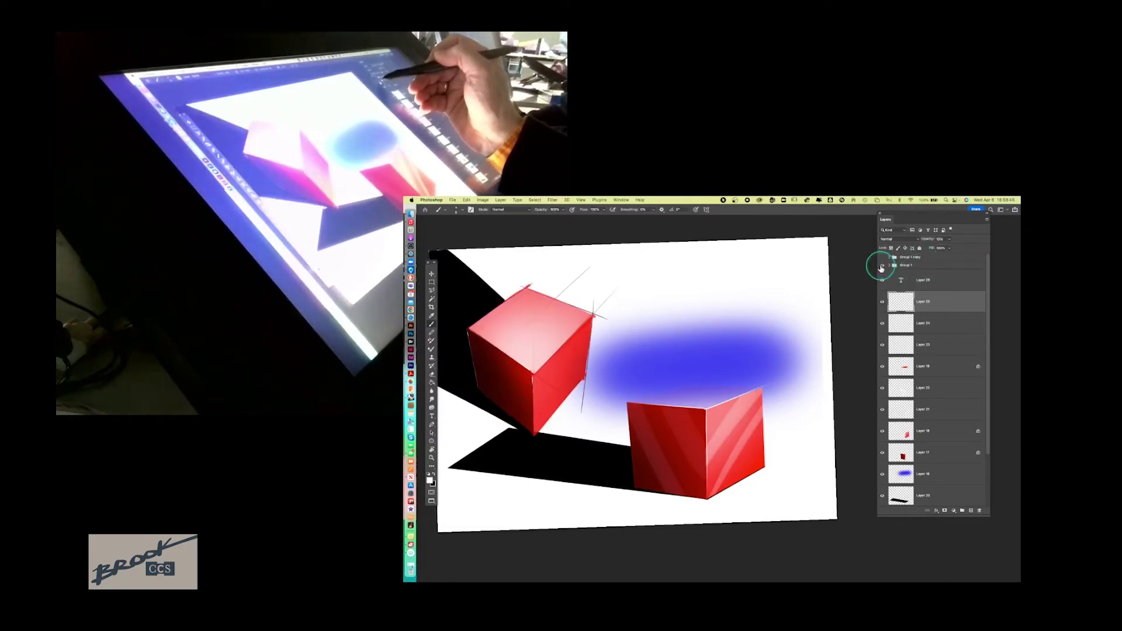
{"action": "left_click", "coordinate": [942, 278]}
{"action": "left_click_drag", "start_coordinate": [943, 281], "coordinate": [979, 512]}
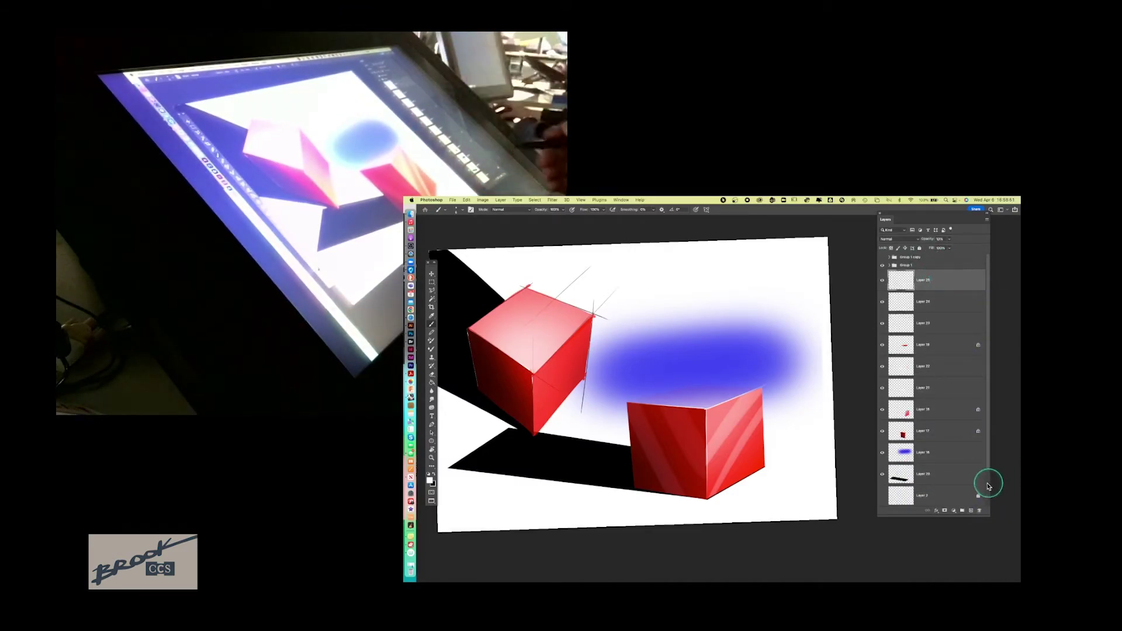
Step: Group all the loose box layers above the Background into a new group and hide it together with Group 1
{"action": "left_click_drag", "start_coordinate": [990, 360], "coordinate": [997, 499]}
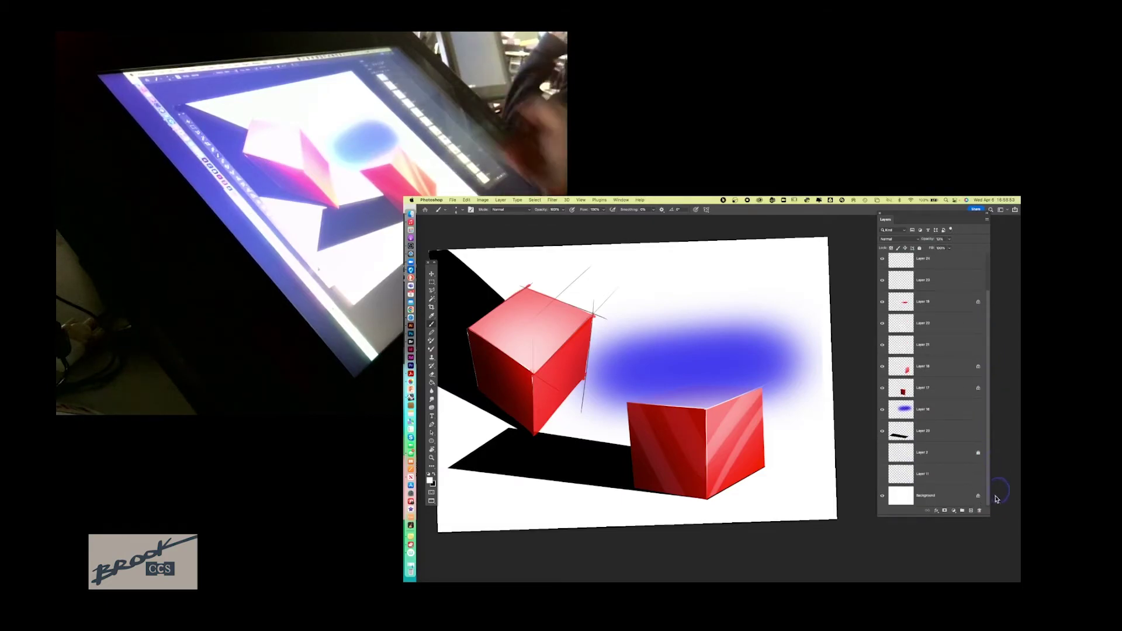
{"action": "left_click", "coordinate": [956, 477], "text": "shift"}
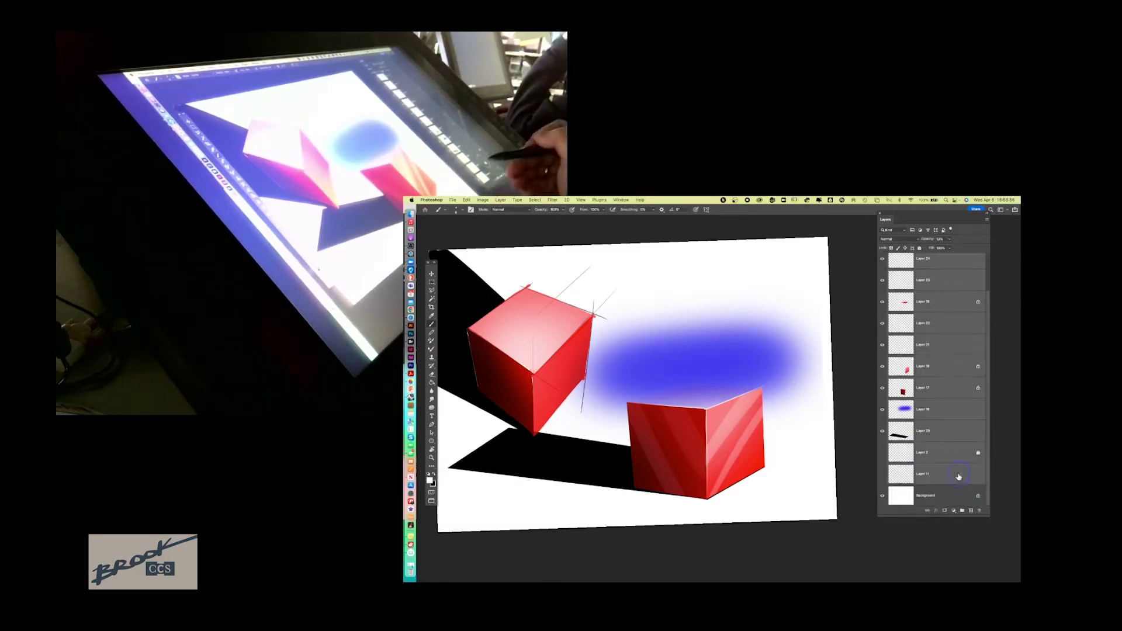
{"action": "left_click", "coordinate": [961, 512]}
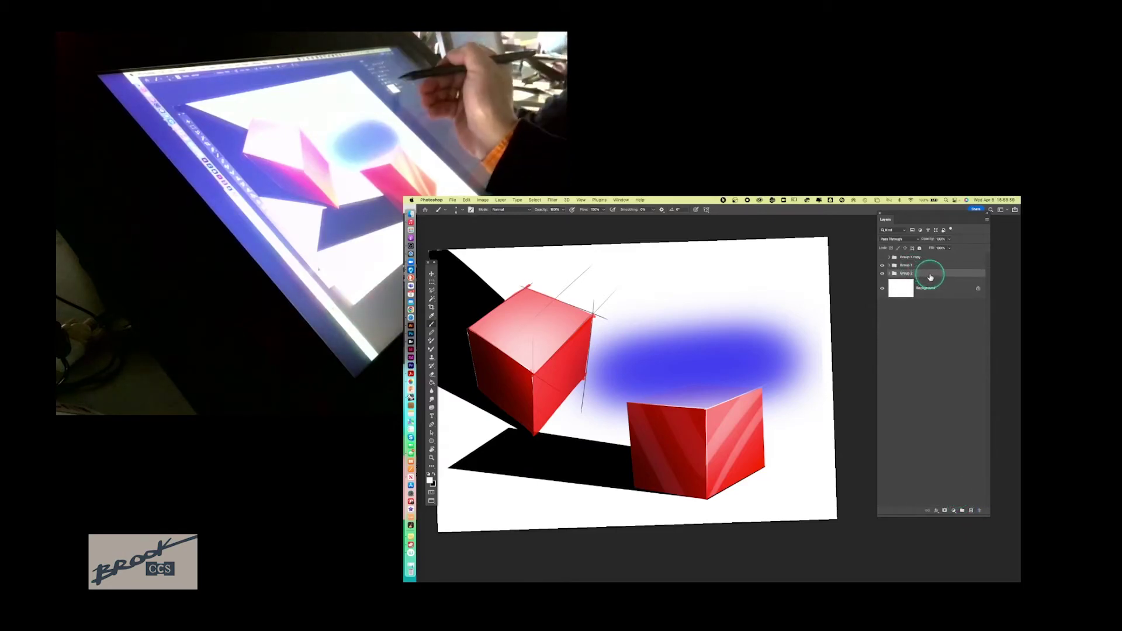
{"action": "left_click", "coordinate": [883, 273]}
{"action": "left_click", "coordinate": [883, 265]}
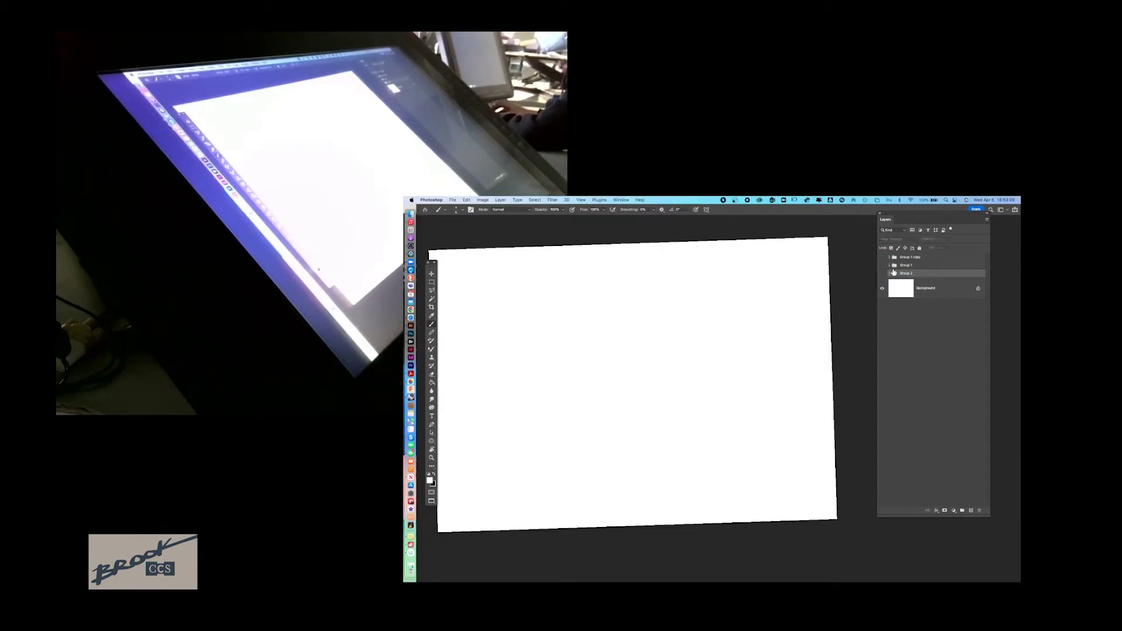
Step: Straighten the rotated canvas view and set the foreground colour to fully saturated, full-brightness red for the Brush tool
{"action": "key", "text": "r"}
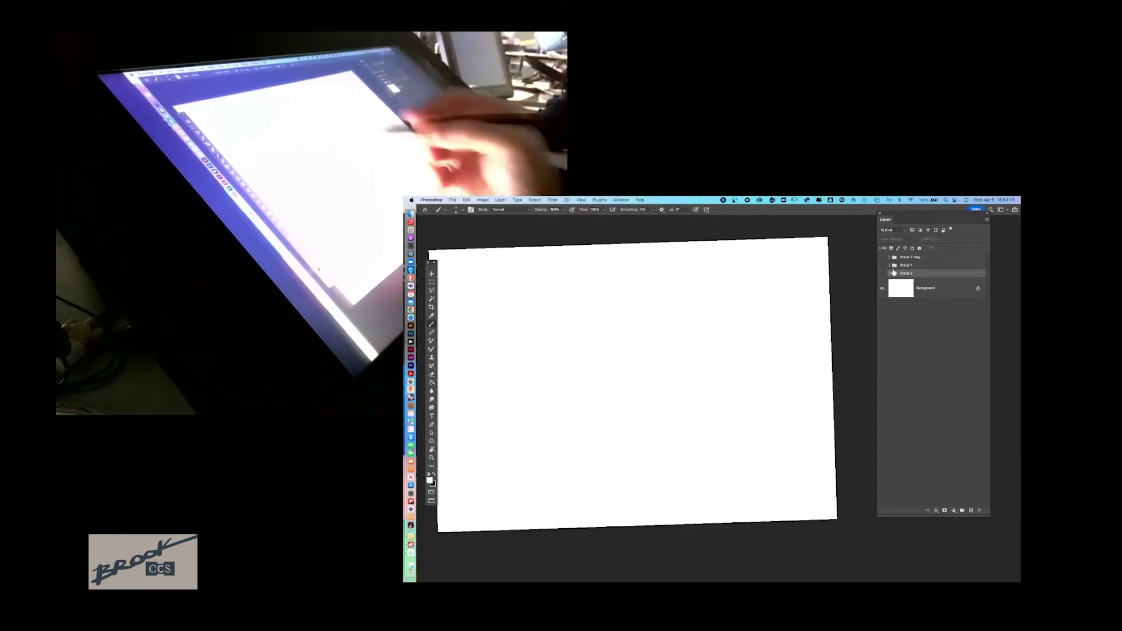
{"action": "left_click_drag", "start_coordinate": [568, 394], "coordinate": [576, 380]}
{"action": "key", "text": "b"}
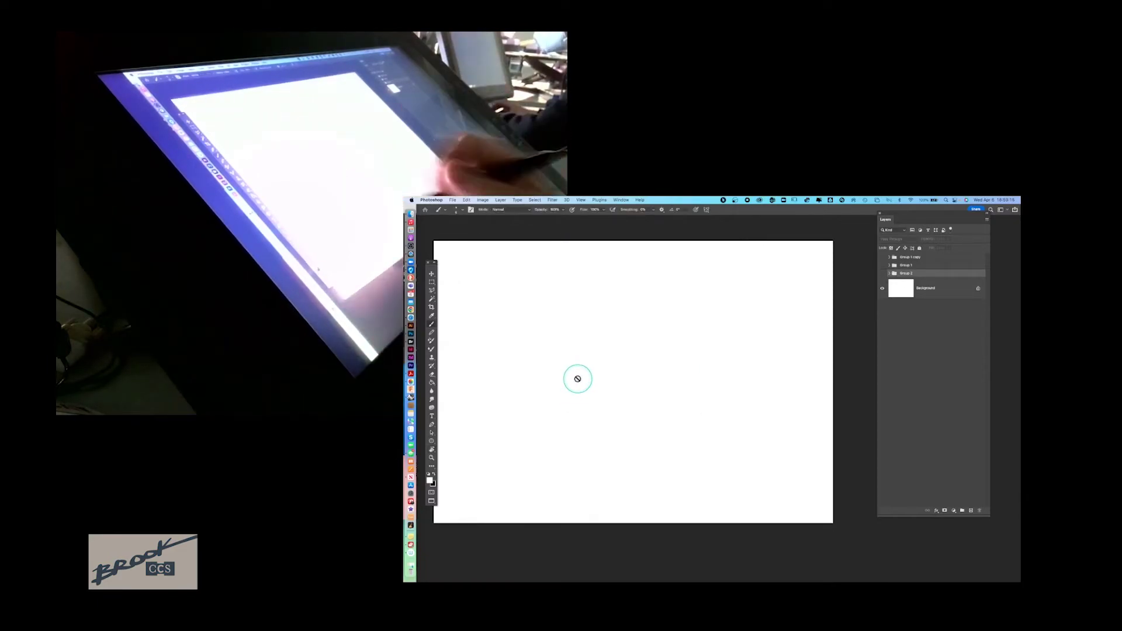
{"action": "left_click", "coordinate": [430, 479]}
{"action": "left_click", "coordinate": [523, 274]}
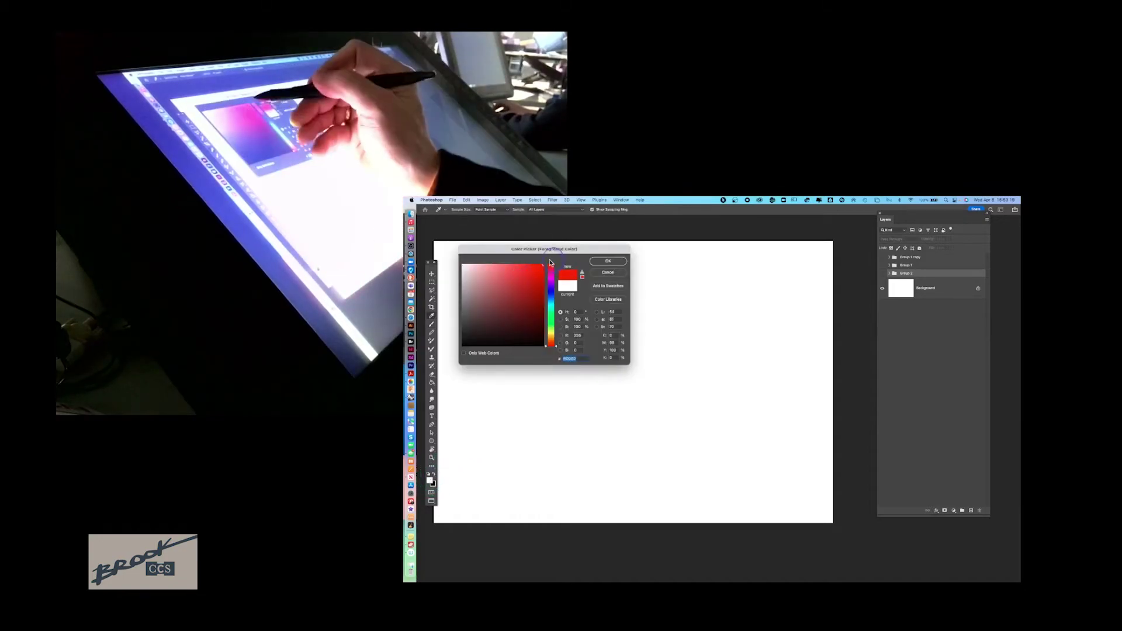
{"action": "left_click", "coordinate": [608, 262]}
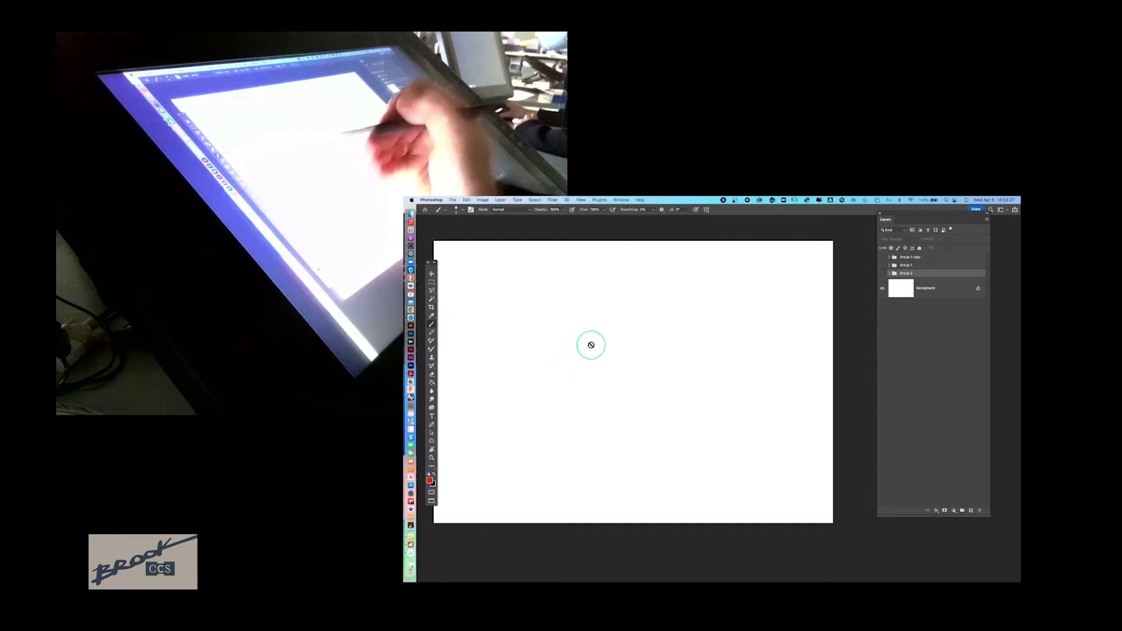
Step: Add a new layer above the Background and stamp one large solid red circle with an enlarged brush, left of the canvas centre
{"action": "left_click", "coordinate": [972, 510]}
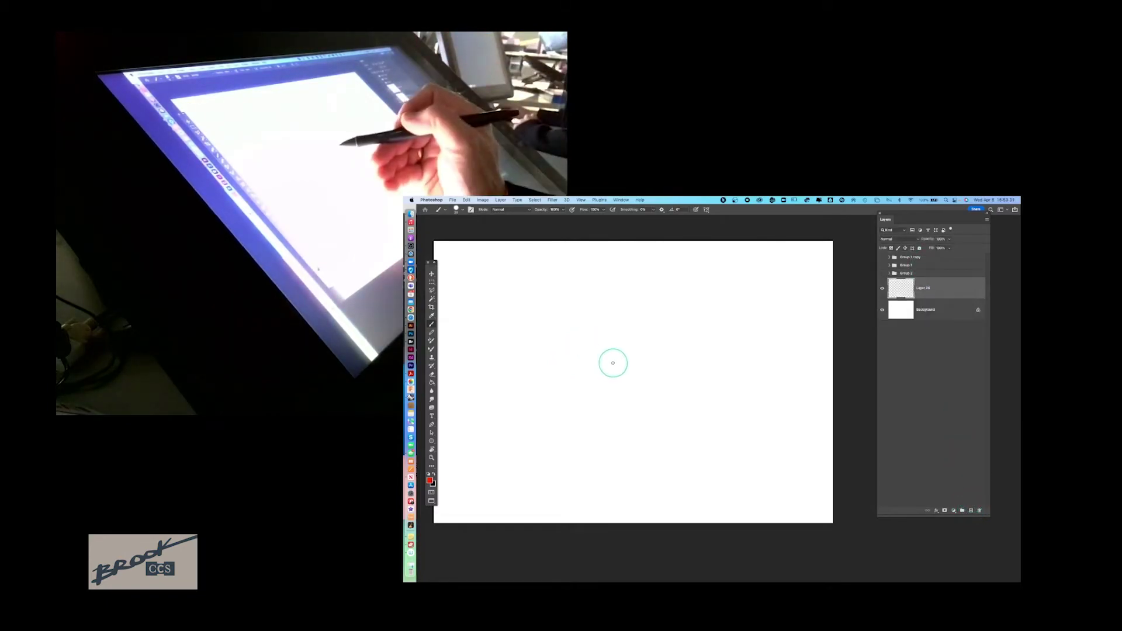
{"action": "key", "text": "bracketright"}
{"action": "key", "text": "bracketright"}
{"action": "key", "text": "bracketright"}
{"action": "key", "text": "bracketright"}
{"action": "key", "text": "bracketright"}
{"action": "key", "text": "bracketright"}
{"action": "key", "text": "bracketright"}
{"action": "key", "text": "bracketright"}
{"action": "key", "text": "bracketright"}
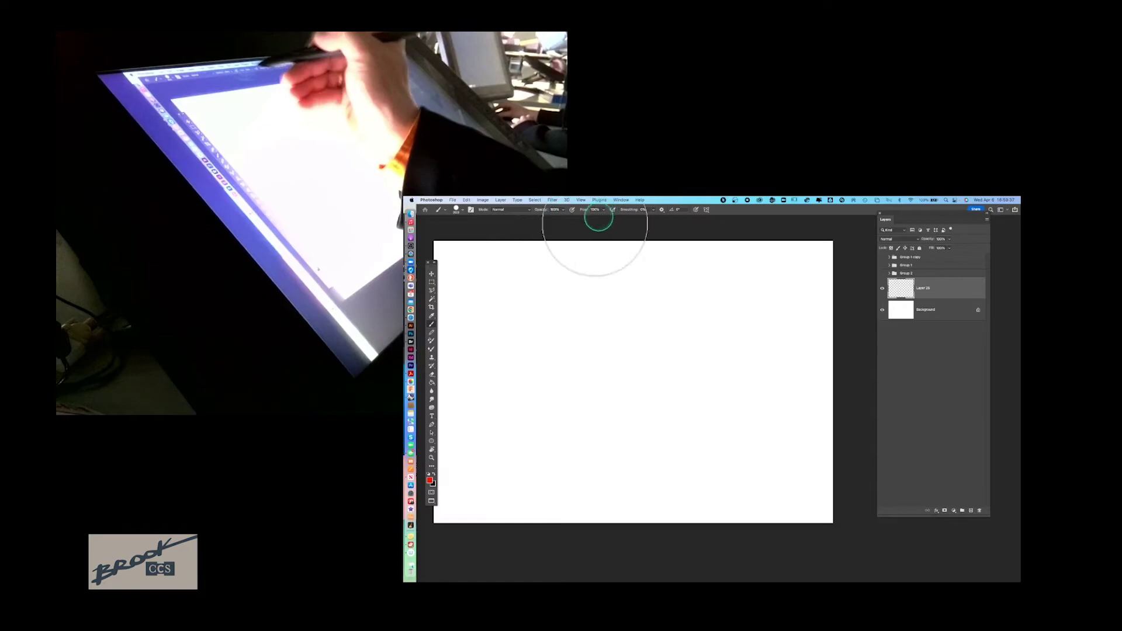
{"action": "left_click", "coordinate": [549, 344]}
{"action": "left_click", "coordinate": [549, 345]}
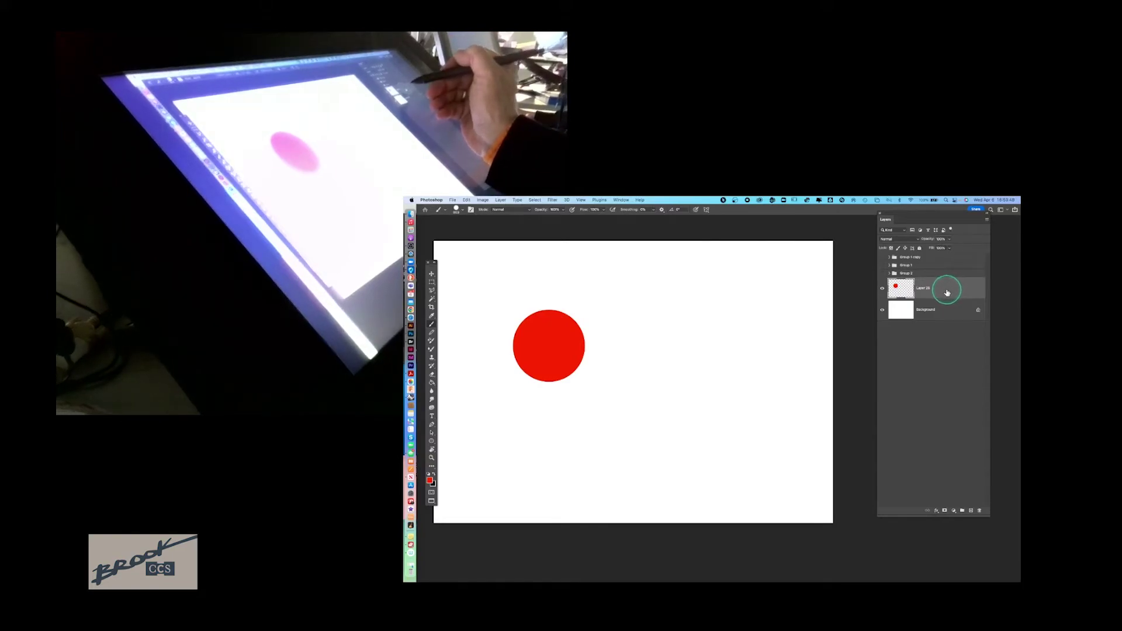
Step: Scale the red circle up proportionally to about 130% and duplicate its layer
{"action": "key", "text": "super+t"}
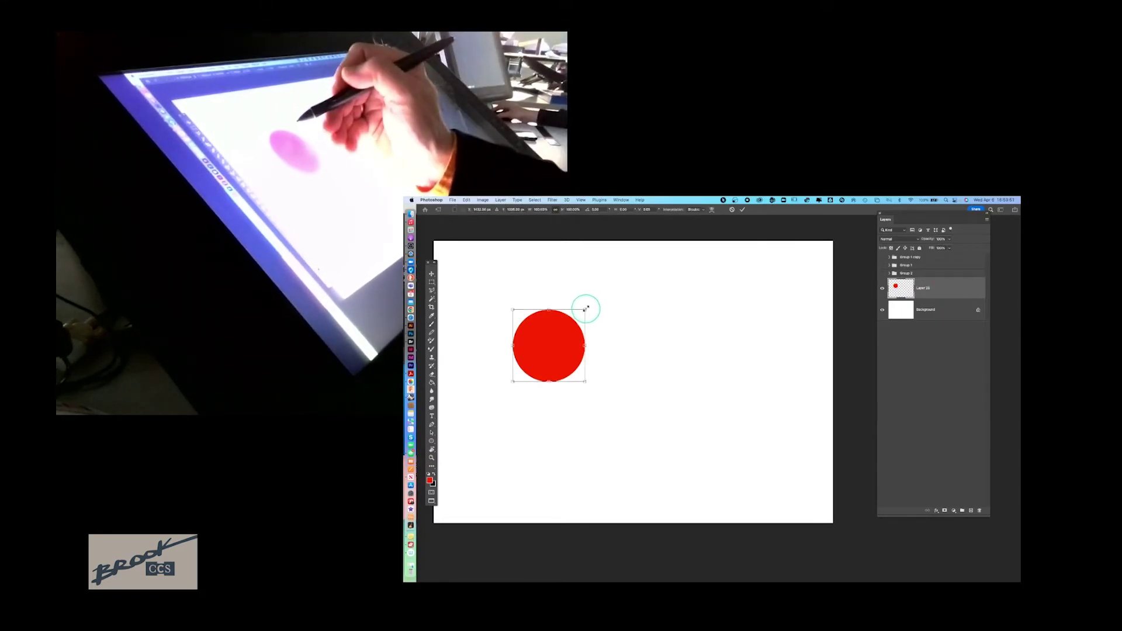
{"action": "left_click_drag", "start_coordinate": [586, 309], "coordinate": [606, 289]}
{"action": "key", "text": "Return"}
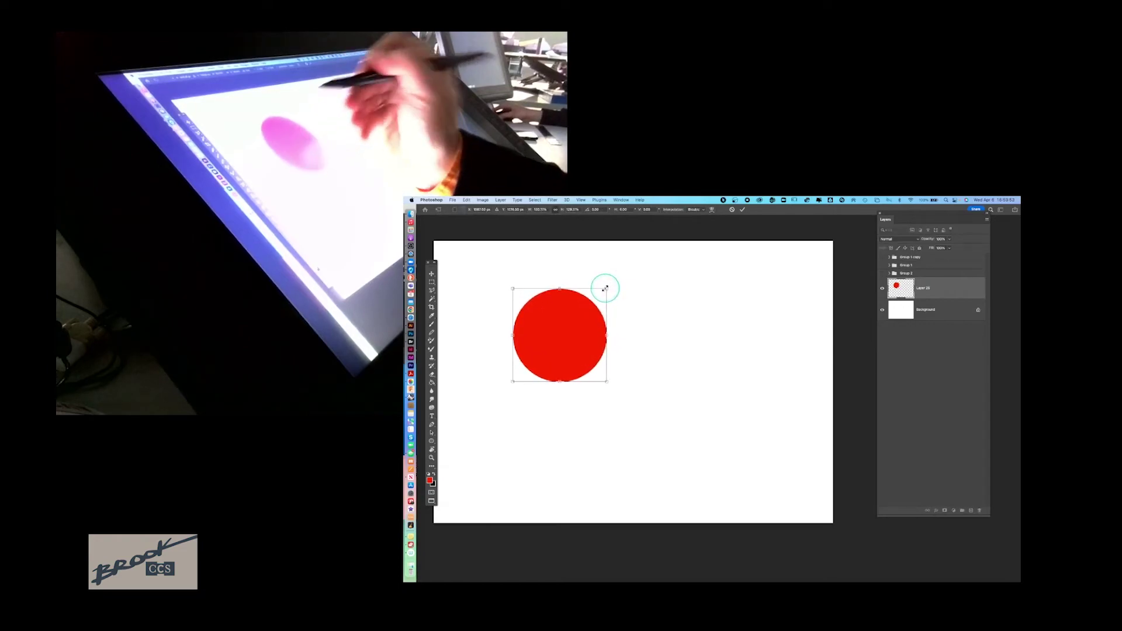
{"action": "key", "text": "b"}
{"action": "left_click_drag", "start_coordinate": [943, 287], "coordinate": [964, 506]}
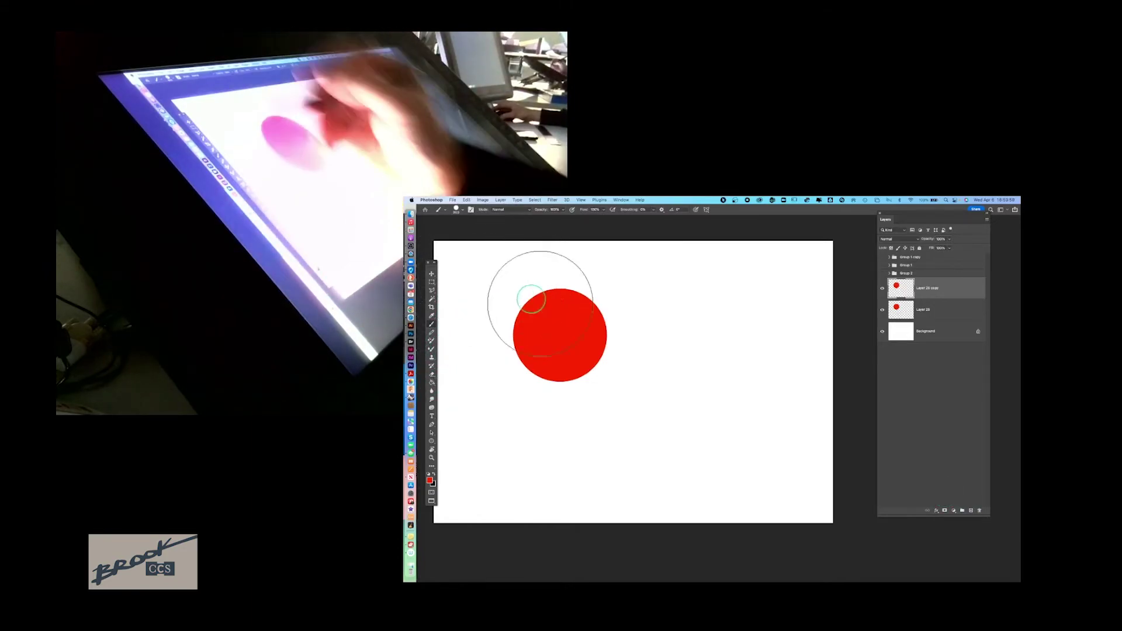
Step: Turn the duplicate circle black with Hue/Saturation, using Colorize, saturation 0 and the lowest lightness
{"action": "left_click", "coordinate": [483, 200]}
{"action": "mouse_move", "coordinate": [489, 220]}
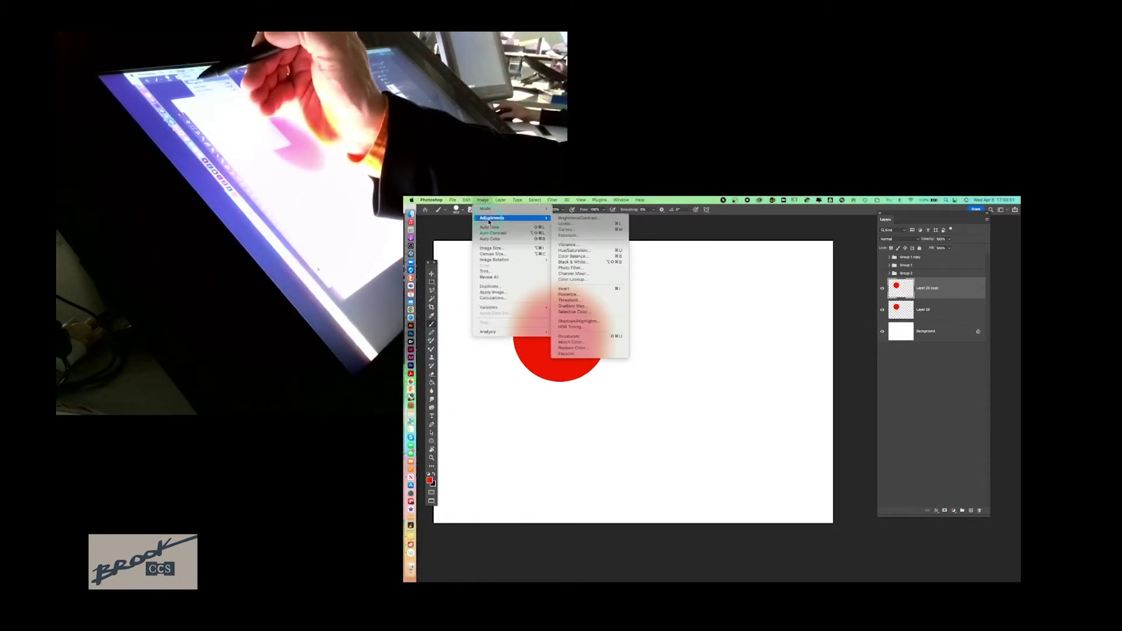
{"action": "left_click", "coordinate": [584, 250]}
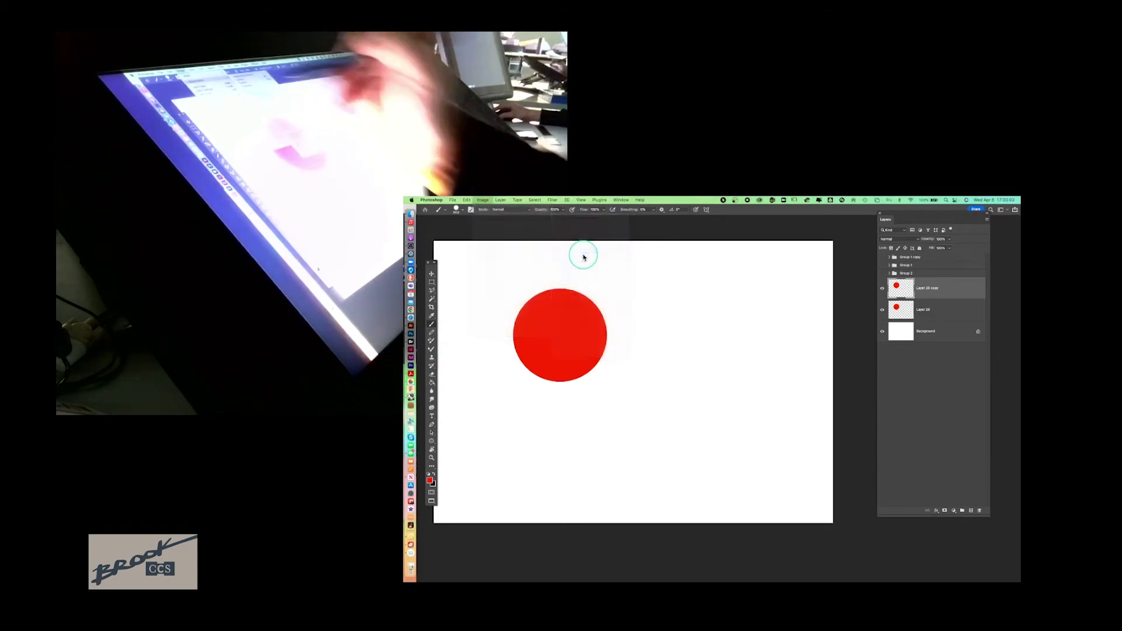
{"action": "left_click", "coordinate": [939, 398]}
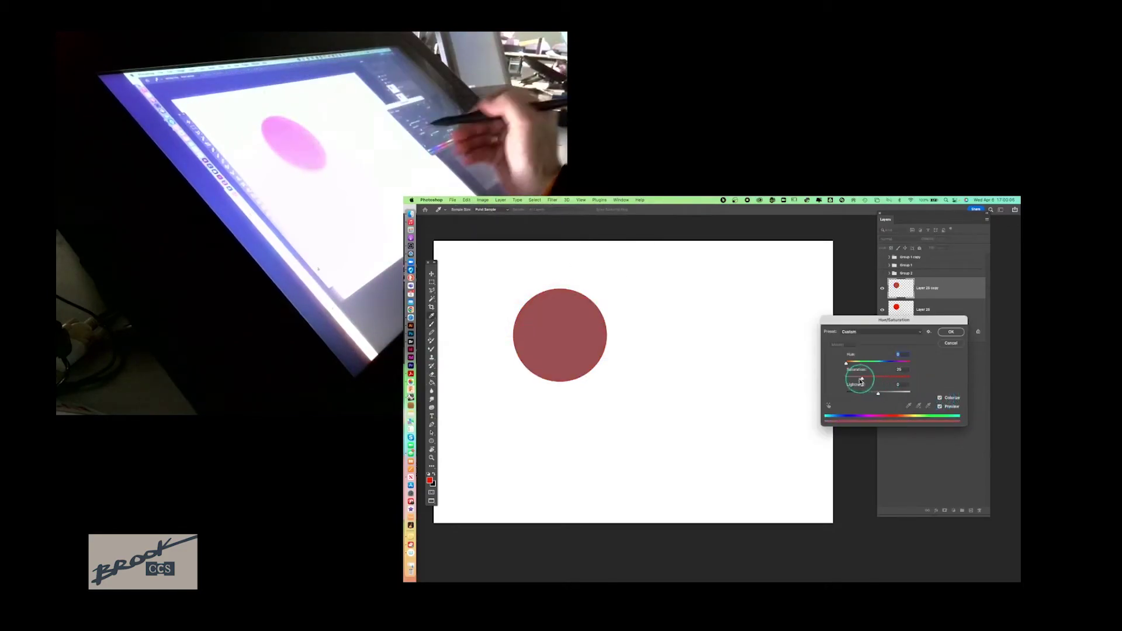
{"action": "left_click_drag", "start_coordinate": [861, 381], "coordinate": [769, 401]}
{"action": "left_click", "coordinate": [951, 332]}
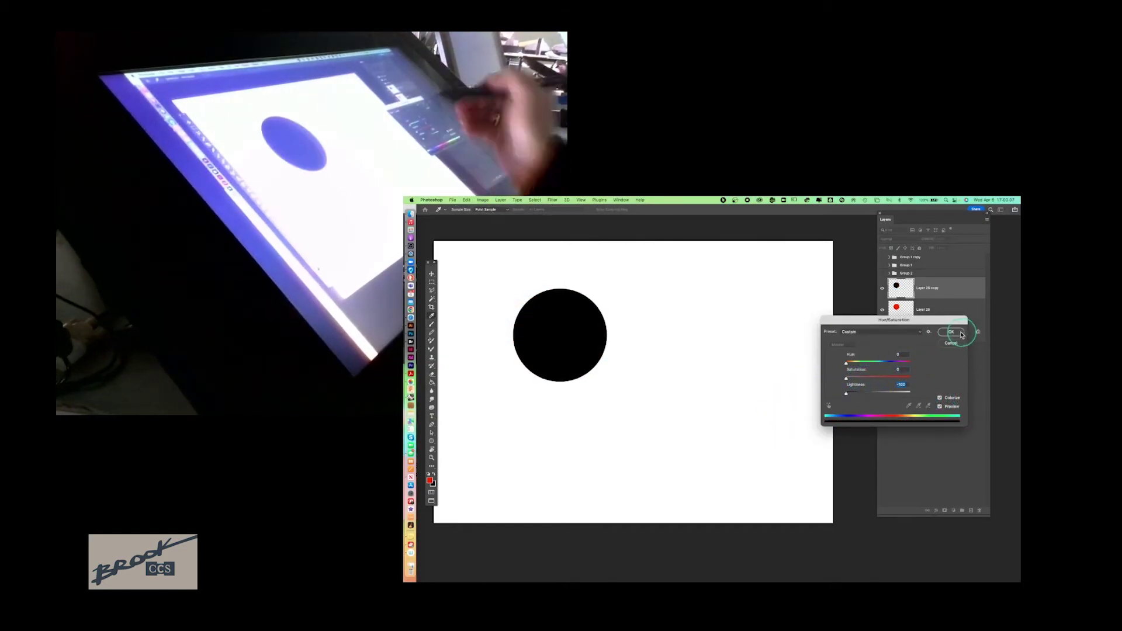
Step: Move the black circle's layer beneath the red circle and squash it into a thin flat shadow ellipse at the circle's lower left
{"action": "left_click_drag", "start_coordinate": [946, 289], "coordinate": [945, 323]}
{"action": "key", "text": "super+t"}
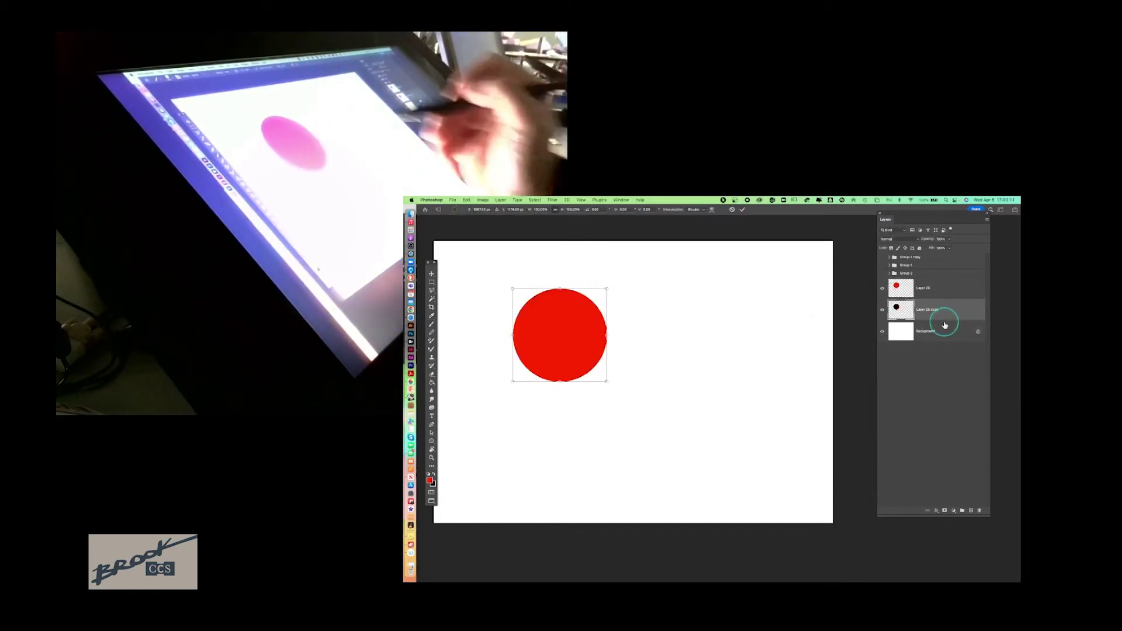
{"action": "left_click_drag", "start_coordinate": [560, 288], "coordinate": [509, 377]}
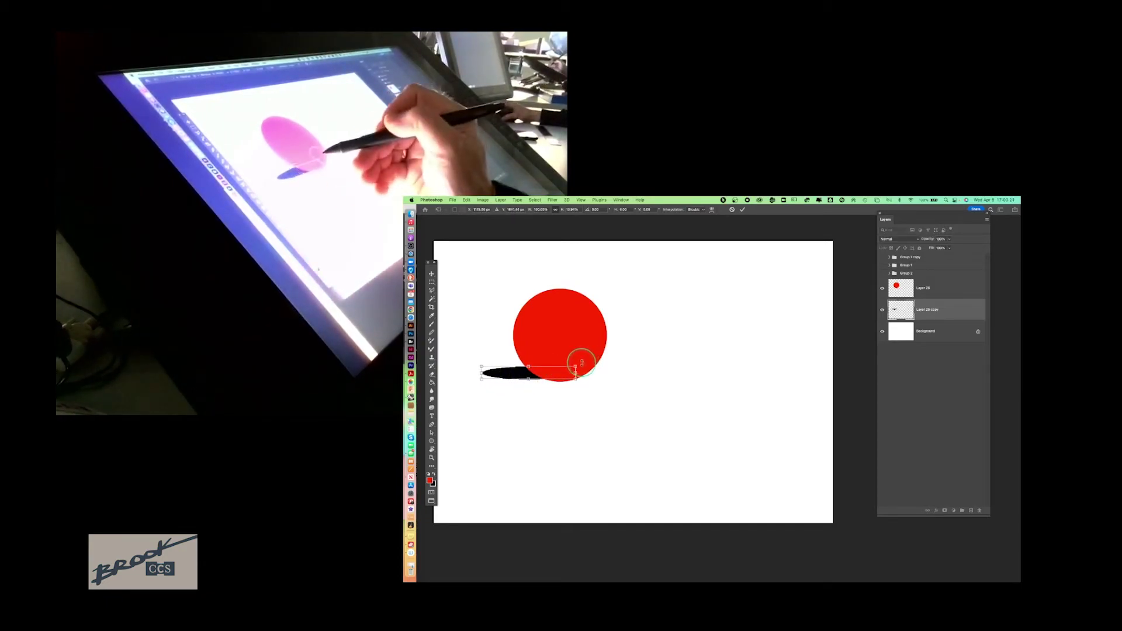
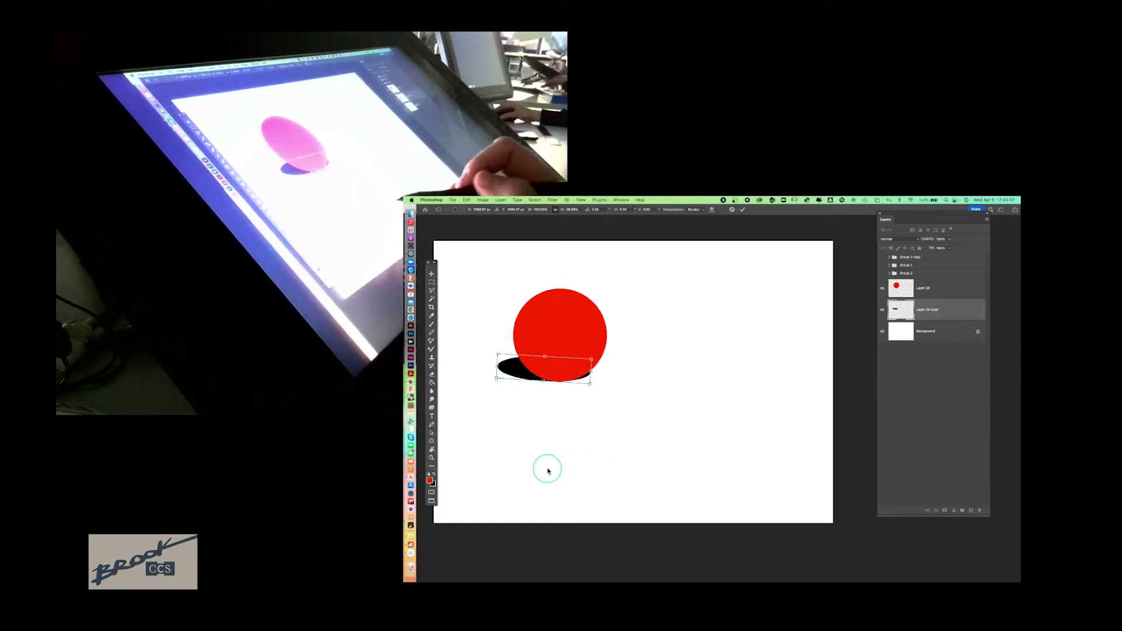
Step: Commit the shadow's transform, duplicate the red circle and black shadow layers together, and hide the two originals
{"action": "left_click", "coordinate": [432, 274]}
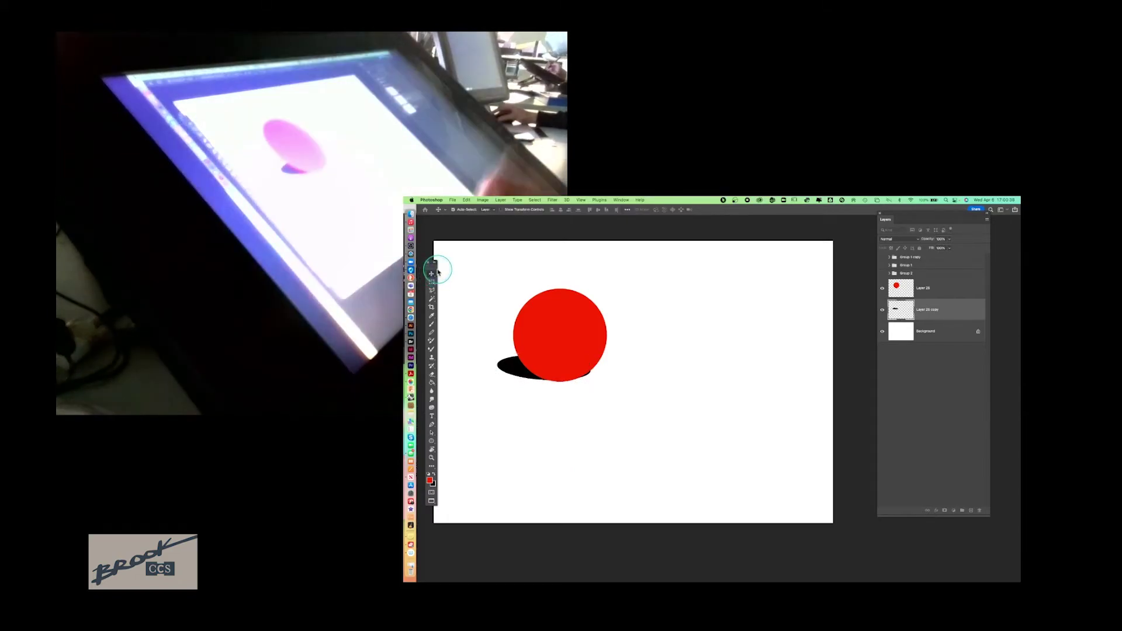
{"action": "left_click", "coordinate": [595, 301]}
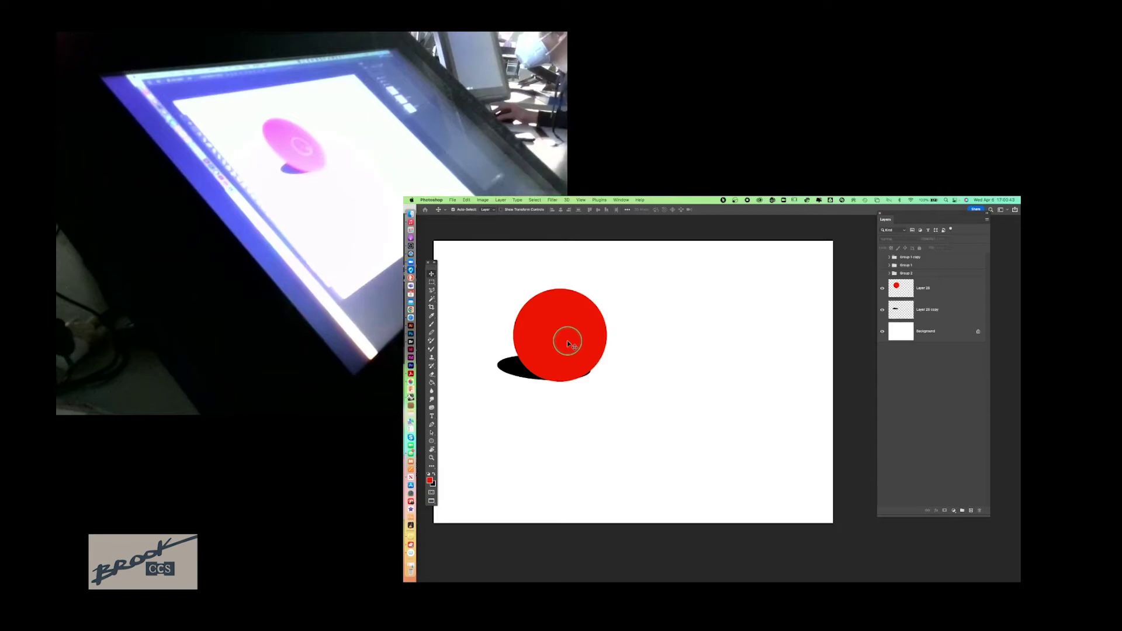
{"action": "left_click", "coordinate": [948, 290]}
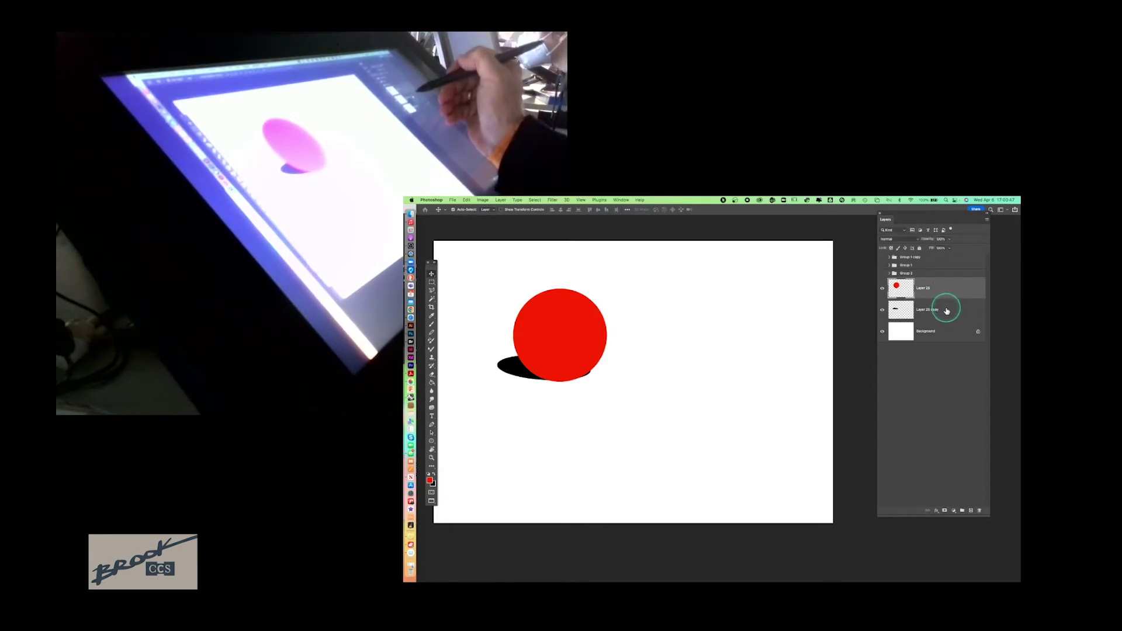
{"action": "left_click", "coordinate": [947, 310], "text": "shift"}
{"action": "left_click_drag", "start_coordinate": [953, 301], "coordinate": [972, 511]}
{"action": "left_click_drag", "start_coordinate": [884, 331], "coordinate": [883, 353]}
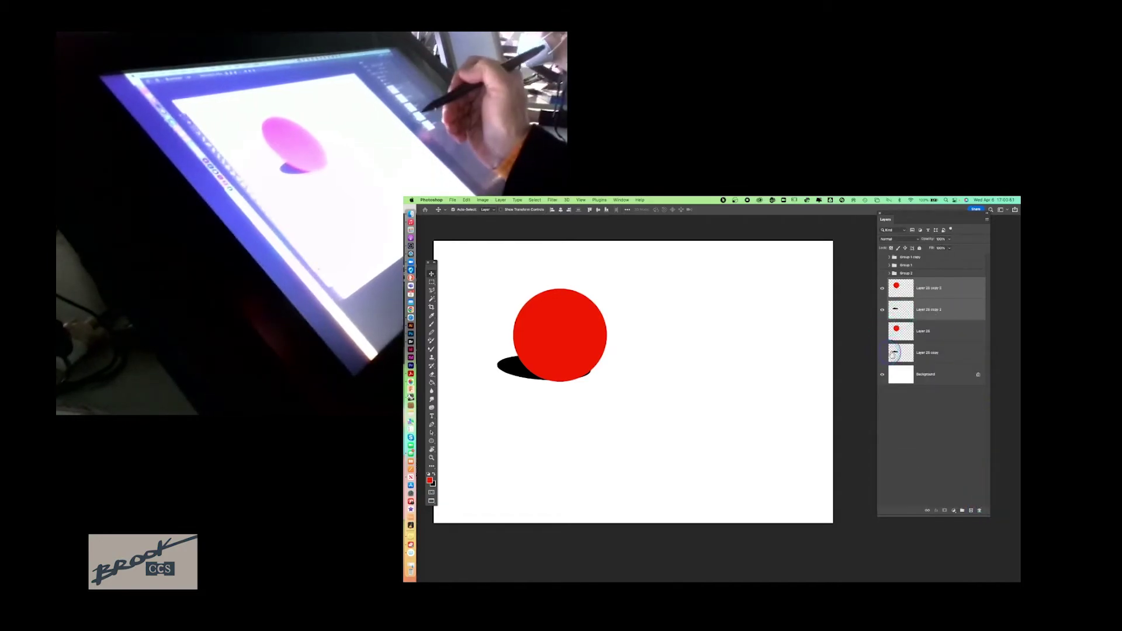
Step: Select the duplicated red circle's layer and set up a white Soft Round Pressure Opacity and Flow brush
{"action": "left_click", "coordinate": [957, 286]}
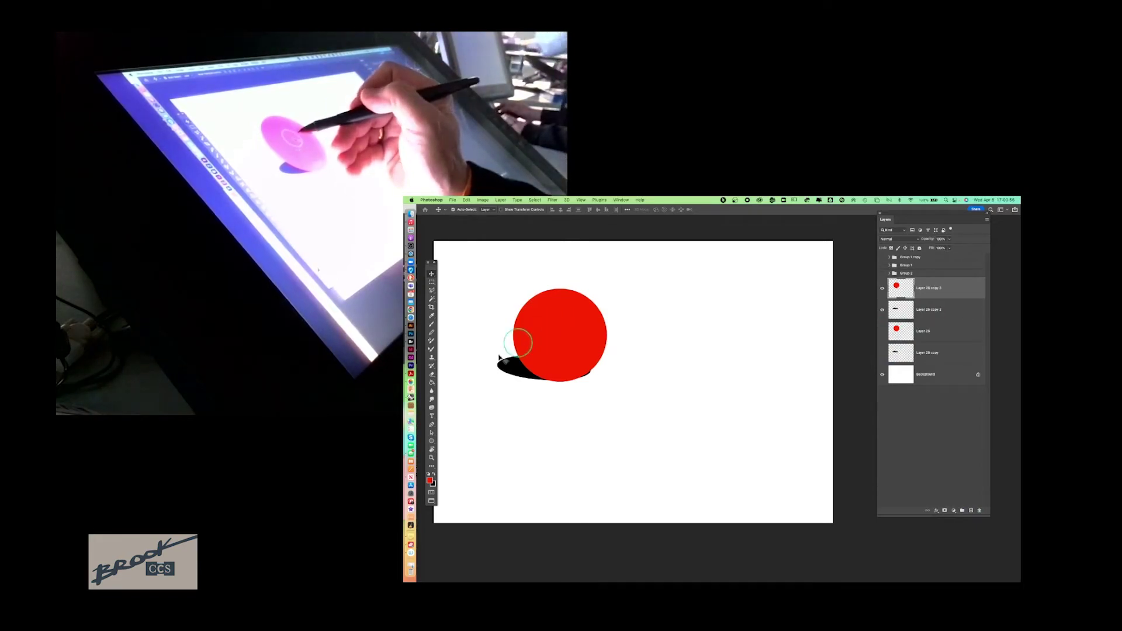
{"action": "left_click", "coordinate": [435, 475]}
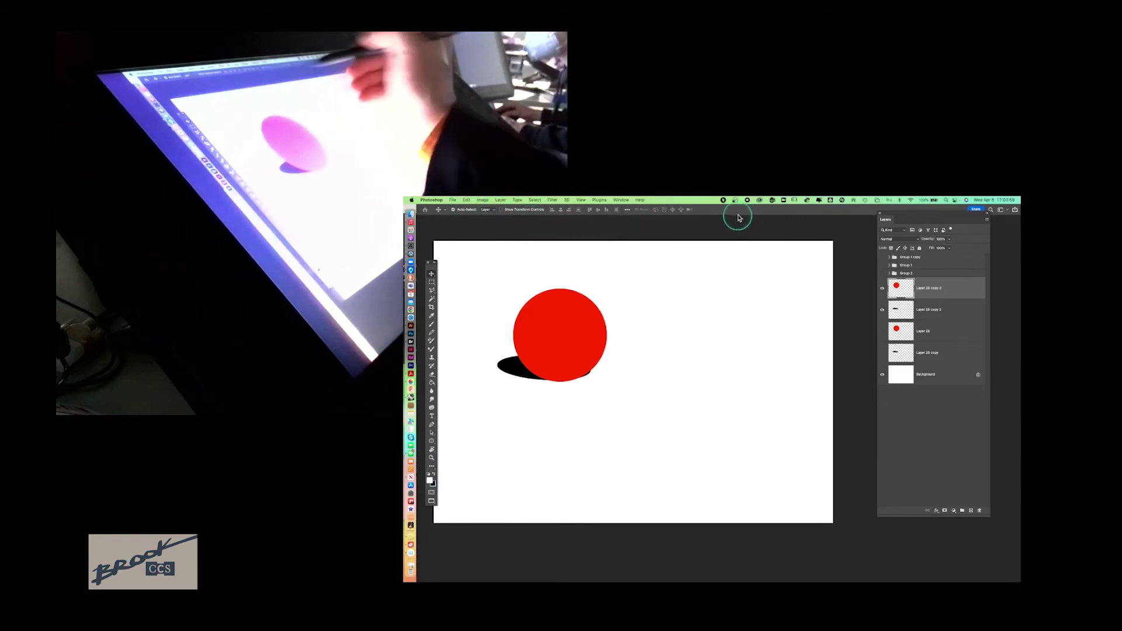
{"action": "left_click", "coordinate": [432, 324]}
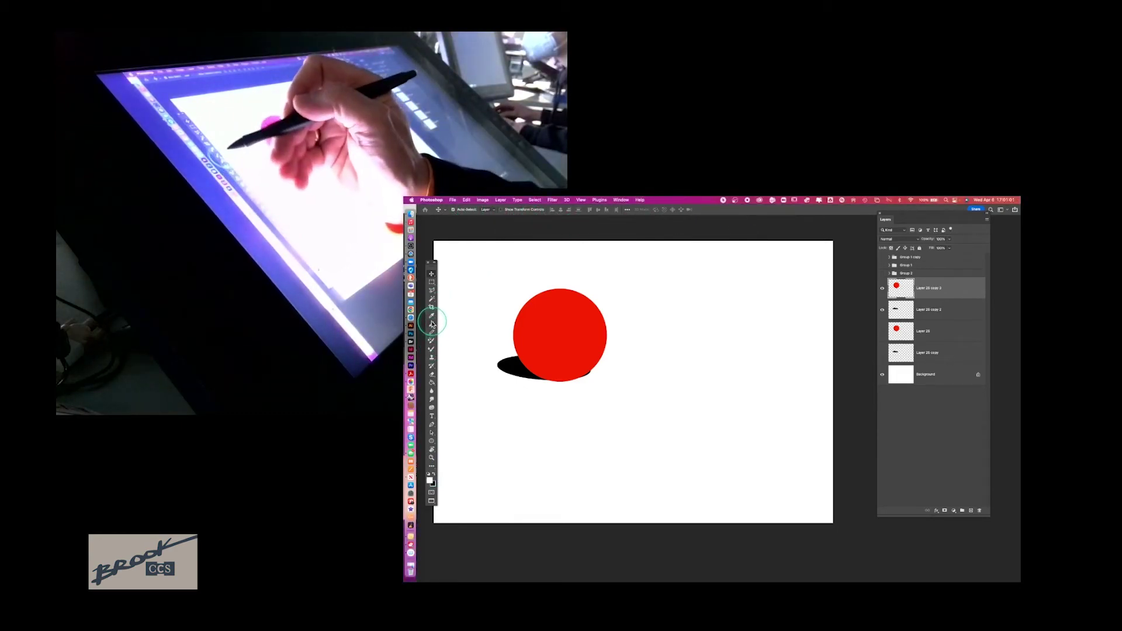
{"action": "left_click", "coordinate": [458, 209]}
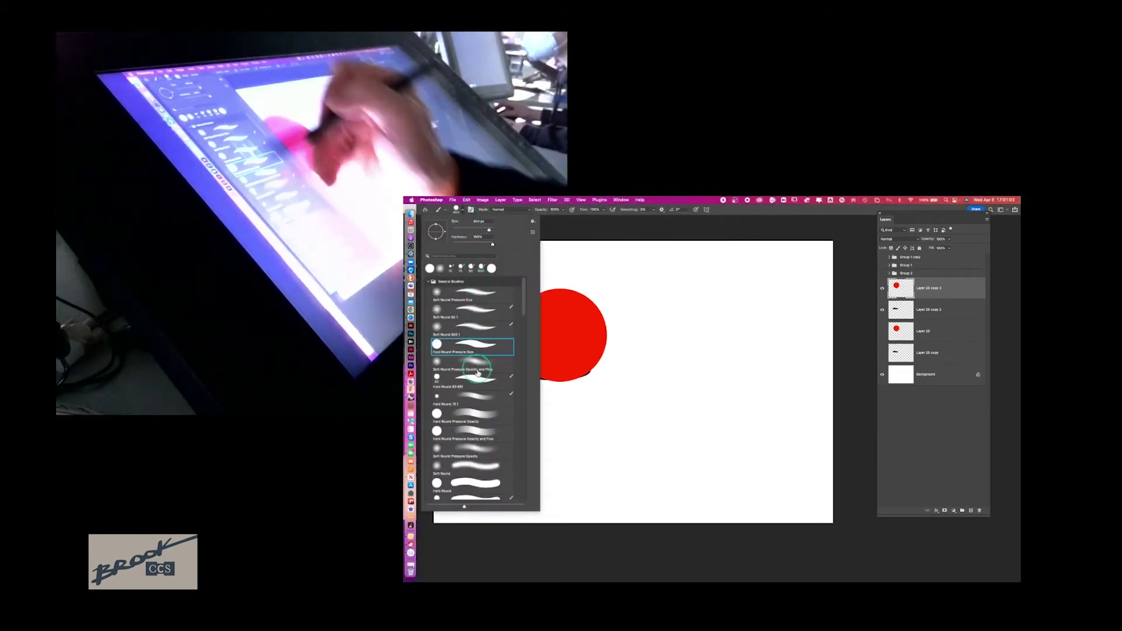
{"action": "left_click", "coordinate": [480, 363]}
{"action": "left_click", "coordinate": [761, 215]}
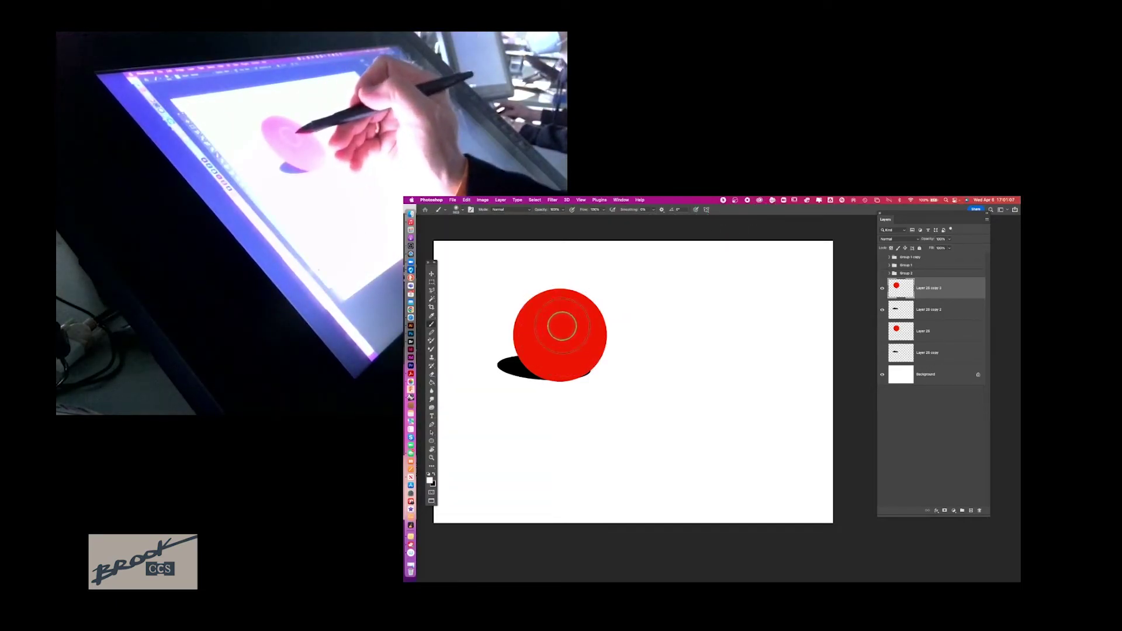
{"action": "mouse_move", "coordinate": [565, 324]}
{"action": "left_mouse_down"}
{"action": "mouse_move", "coordinate": [582, 314]}
{"action": "mouse_move", "coordinate": [555, 330]}
{"action": "mouse_move", "coordinate": [561, 338]}
{"action": "left_mouse_up"}
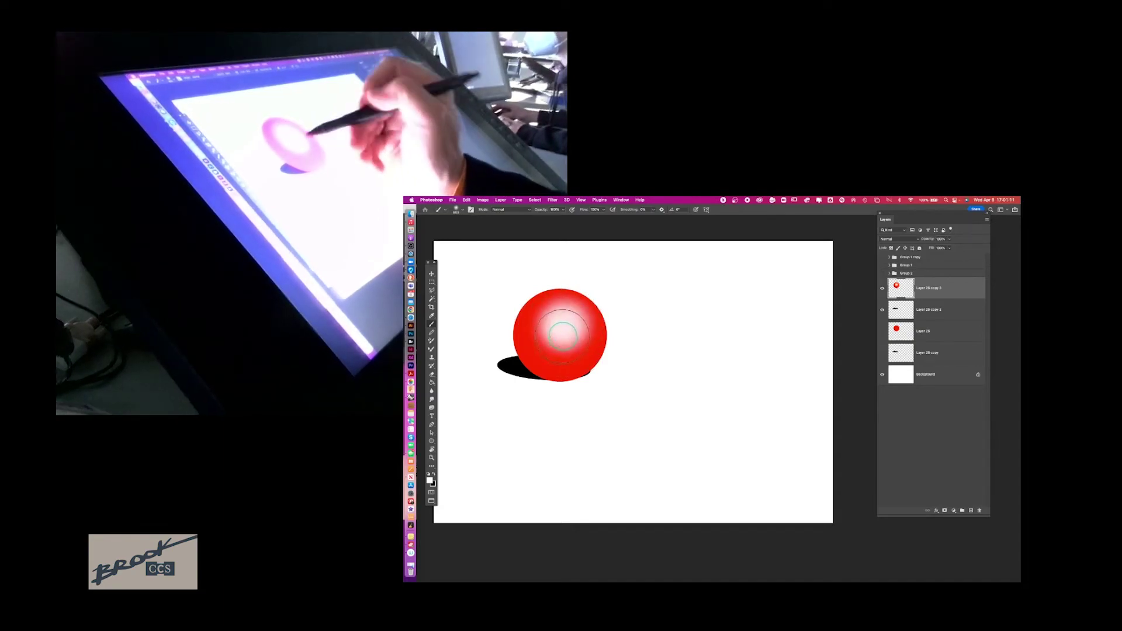
{"action": "key", "text": "super+z"}
{"action": "key", "text": "super+z"}
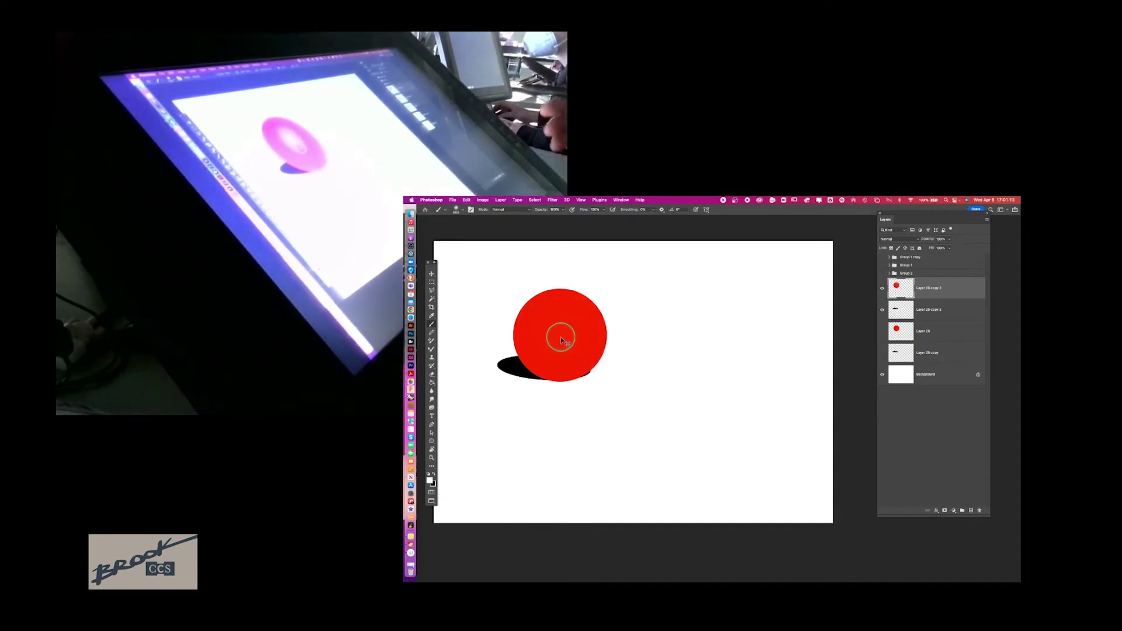
Step: Add a new layer above the red circle and paint a soft white highlight slightly above the sphere's centre
{"action": "left_click", "coordinate": [971, 511]}
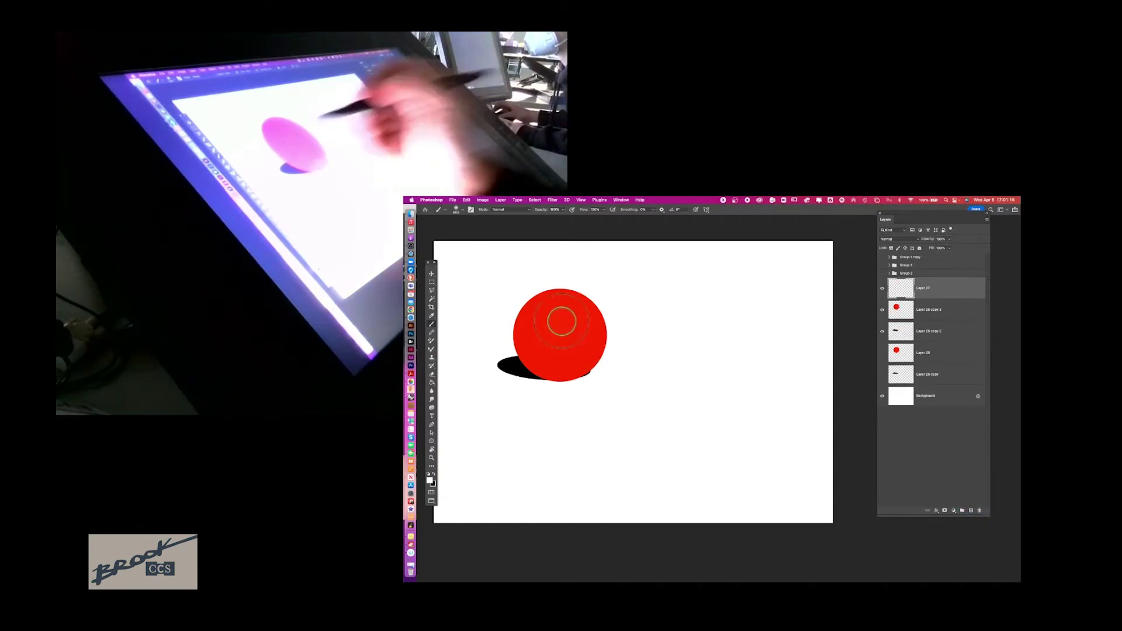
{"action": "left_click_drag", "start_coordinate": [565, 330], "coordinate": [563, 327]}
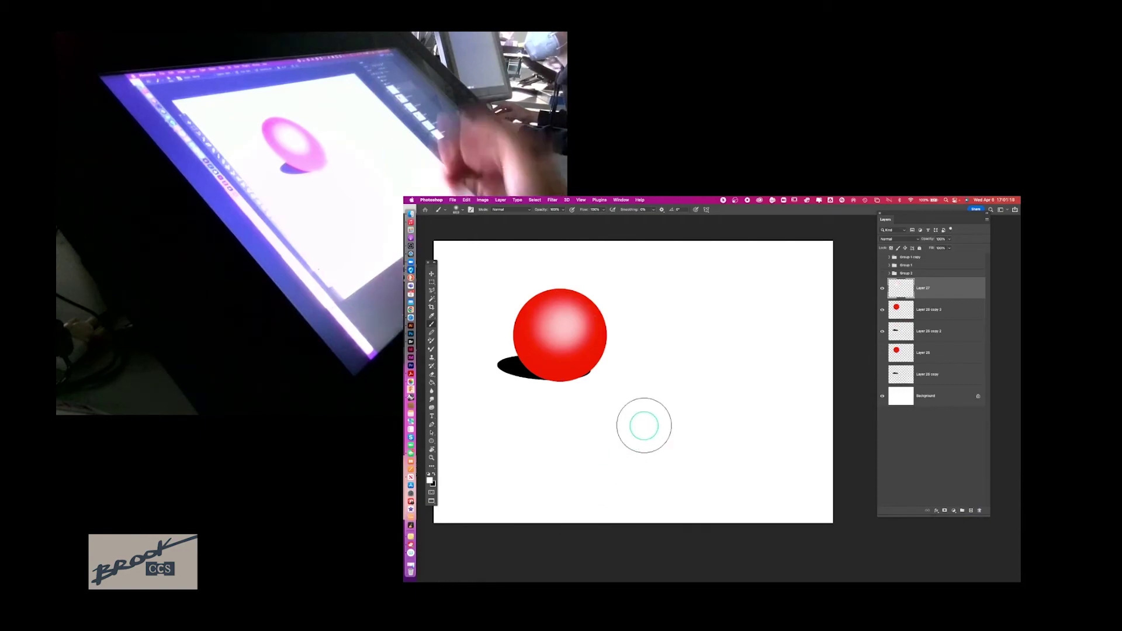
{"action": "left_click_drag", "start_coordinate": [950, 249], "coordinate": [945, 251]}
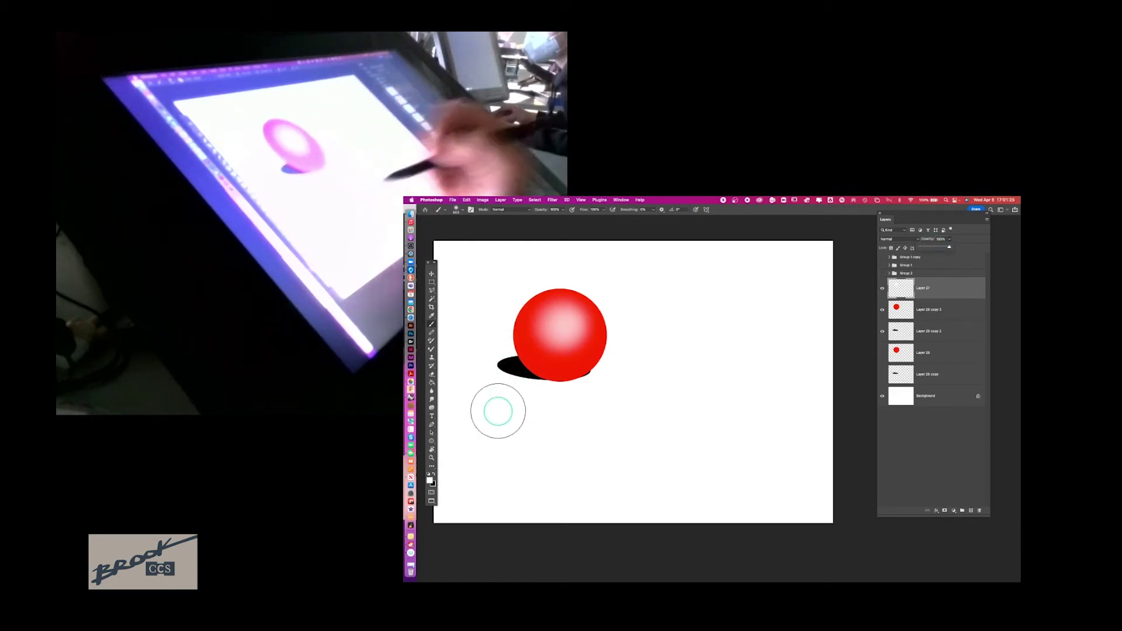
Step: Add another new layer and paint soft black shading around the sphere's rim, heaviest along its left and lower-left side
{"action": "left_click", "coordinate": [971, 511]}
{"action": "key", "text": "x"}
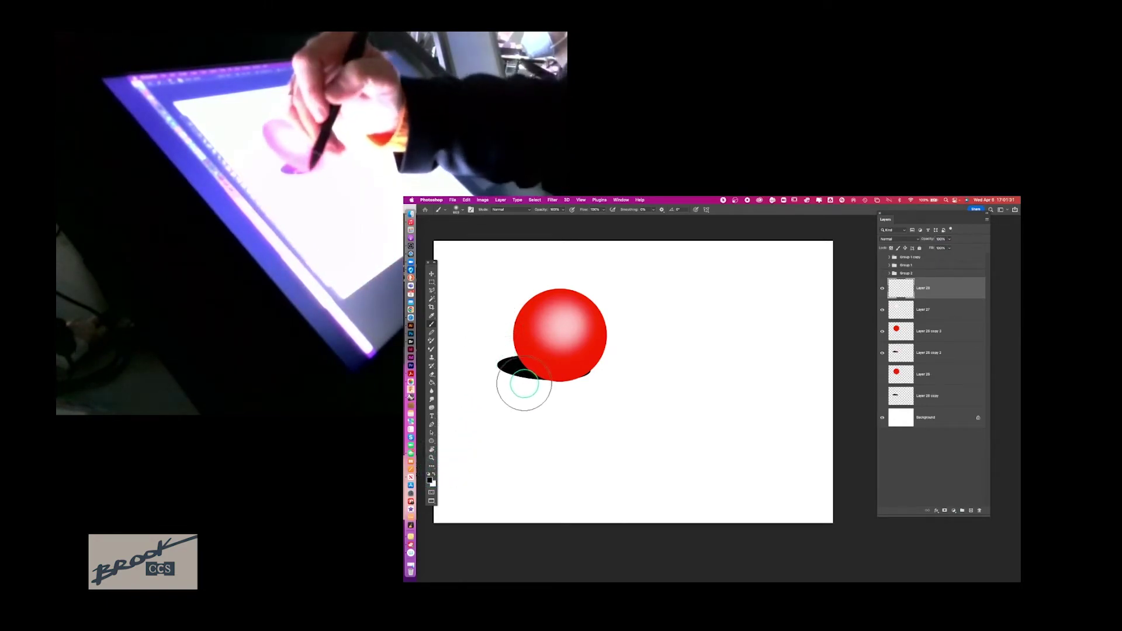
{"action": "mouse_move", "coordinate": [532, 386]}
{"action": "left_mouse_down"}
{"action": "mouse_move", "coordinate": [505, 329]}
{"action": "mouse_move", "coordinate": [530, 278]}
{"action": "left_mouse_up"}
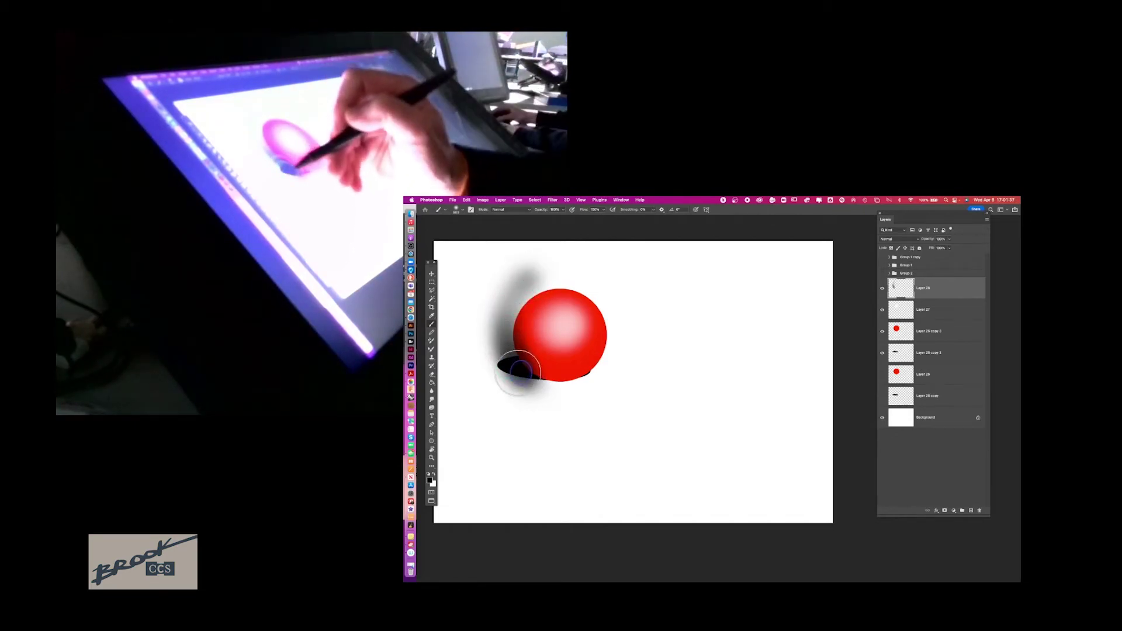
{"action": "mouse_move", "coordinate": [541, 387]}
{"action": "left_mouse_down"}
{"action": "mouse_move", "coordinate": [606, 368]}
{"action": "mouse_move", "coordinate": [621, 329]}
{"action": "mouse_move", "coordinate": [614, 294]}
{"action": "mouse_move", "coordinate": [575, 272]}
{"action": "mouse_move", "coordinate": [529, 282]}
{"action": "mouse_move", "coordinate": [502, 305]}
{"action": "mouse_move", "coordinate": [500, 359]}
{"action": "mouse_move", "coordinate": [512, 292]}
{"action": "left_mouse_up"}
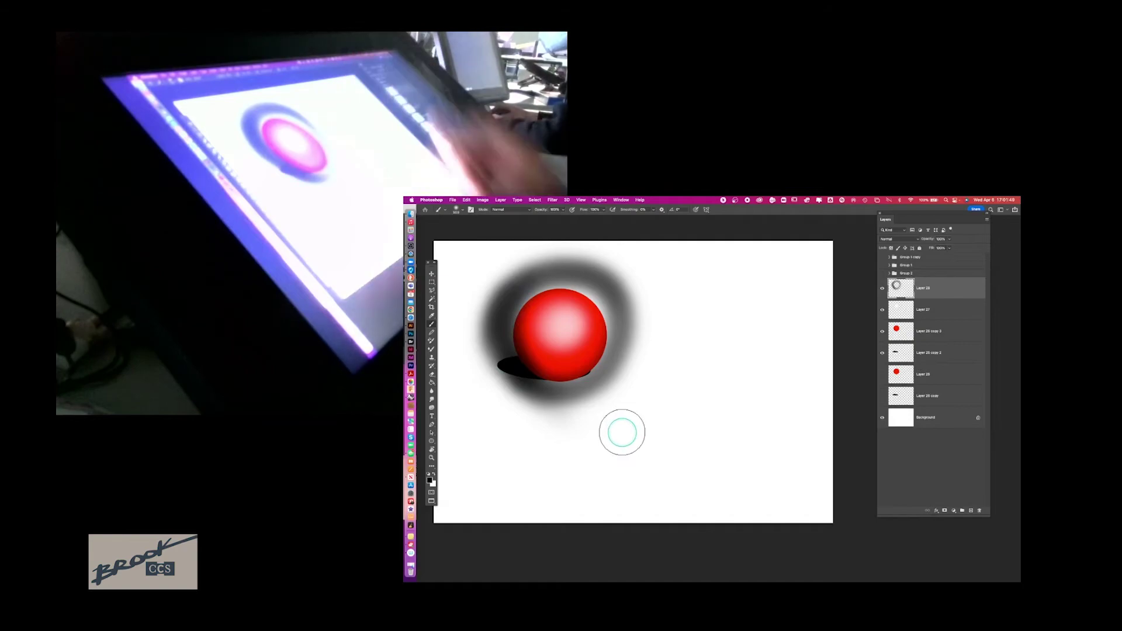
Step: Select the area outside the red circle and delete the black shading spilling beyond the sphere, clearing the selection
{"action": "left_click", "coordinate": [965, 331]}
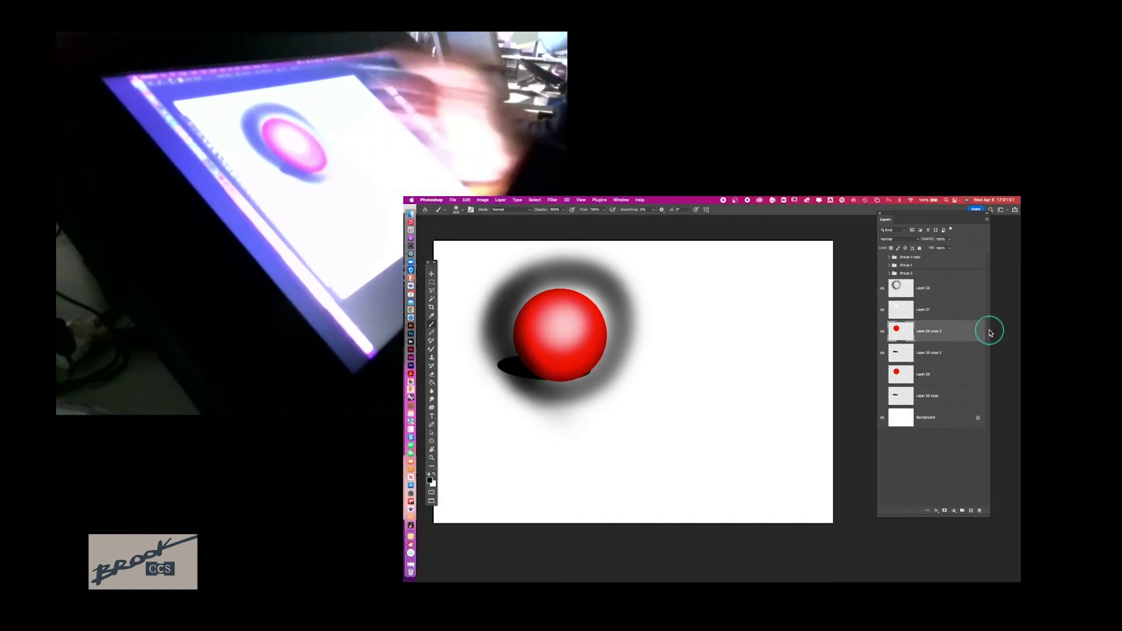
{"action": "key", "text": "w"}
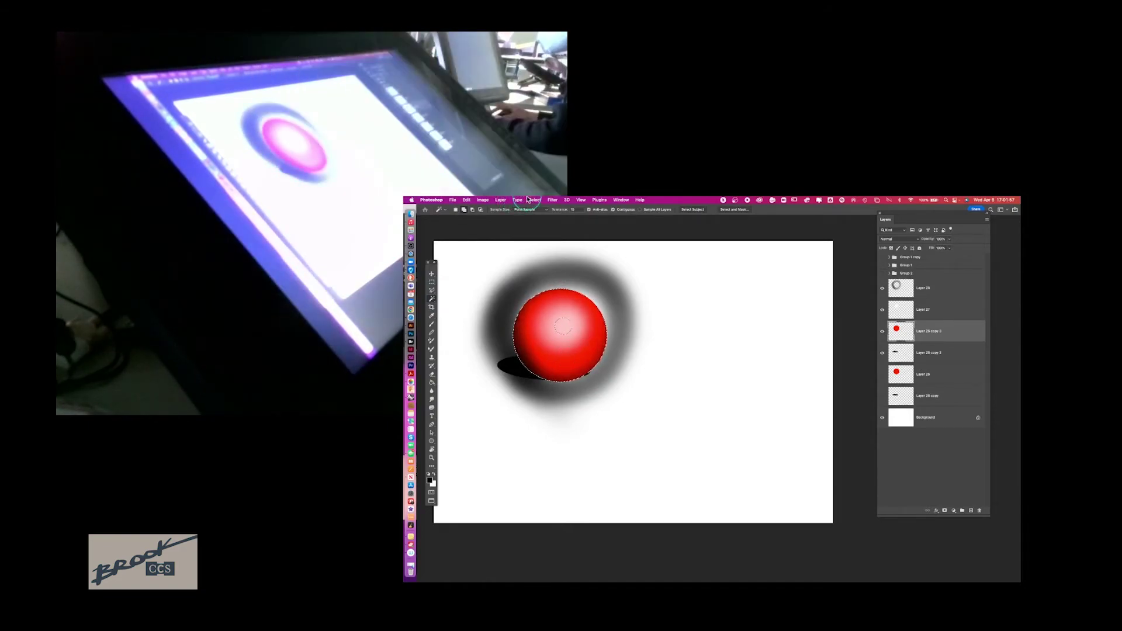
{"action": "key", "text": "super+shift+i"}
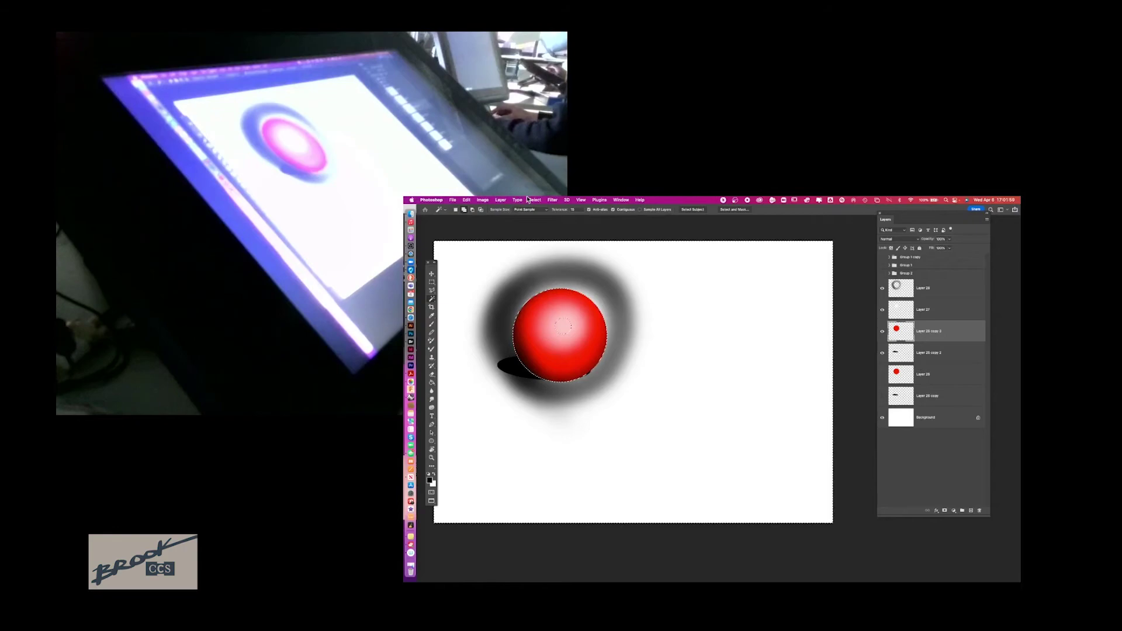
{"action": "left_click", "coordinate": [961, 293]}
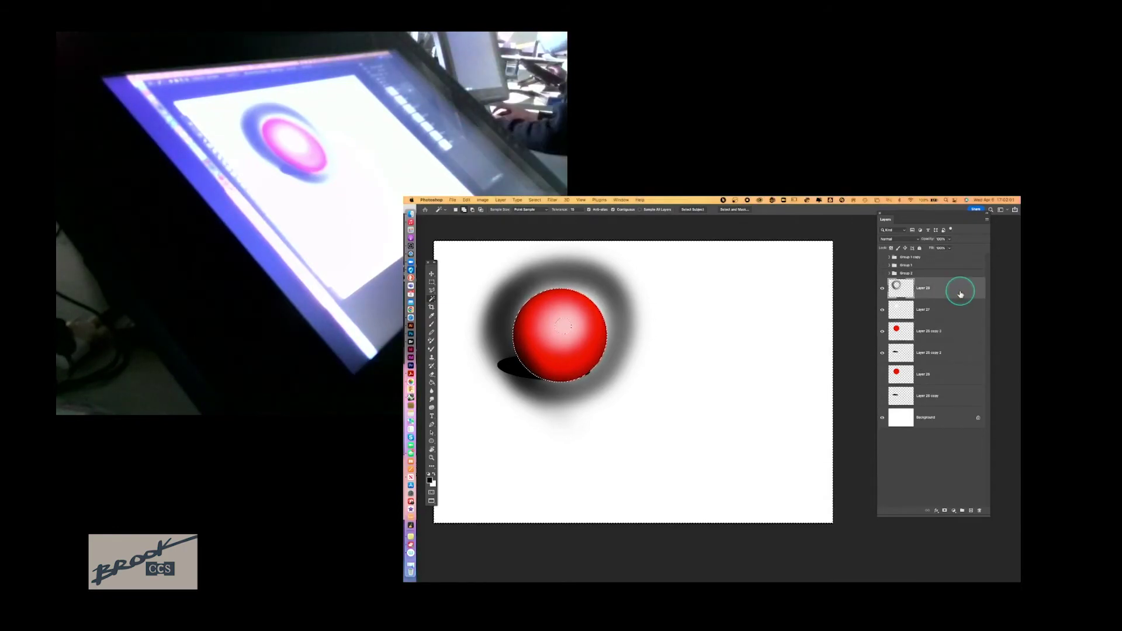
{"action": "key", "text": "Delete"}
{"action": "key", "text": "super+d"}
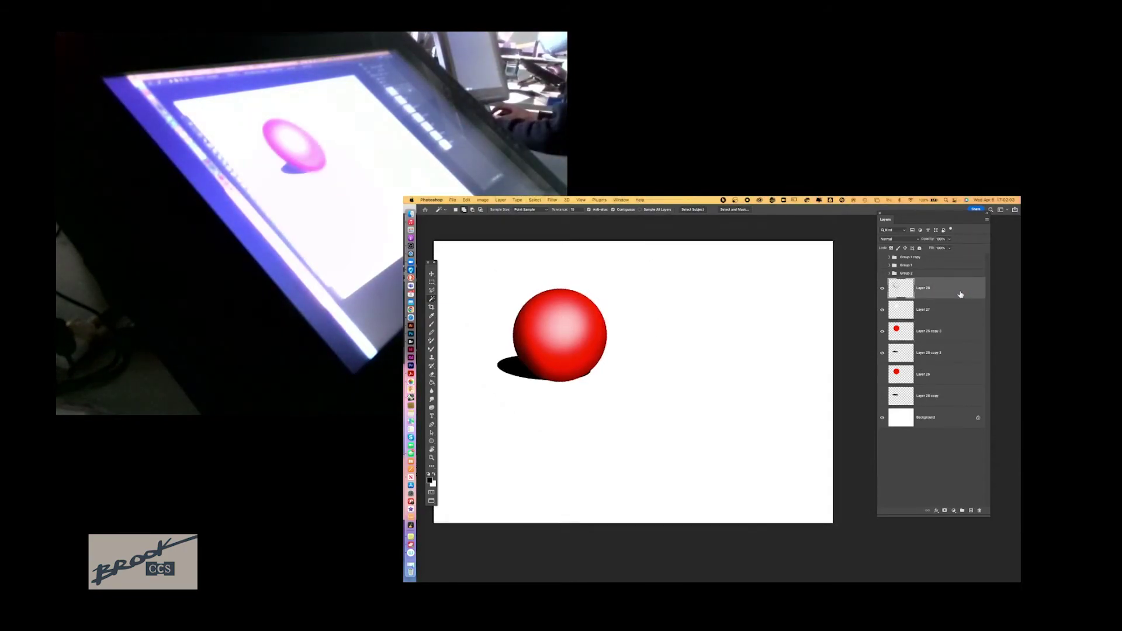
Step: Move the black cast shadow slightly lower beneath the sphere, duplicate its layer and hide the original
{"action": "key", "text": "v"}
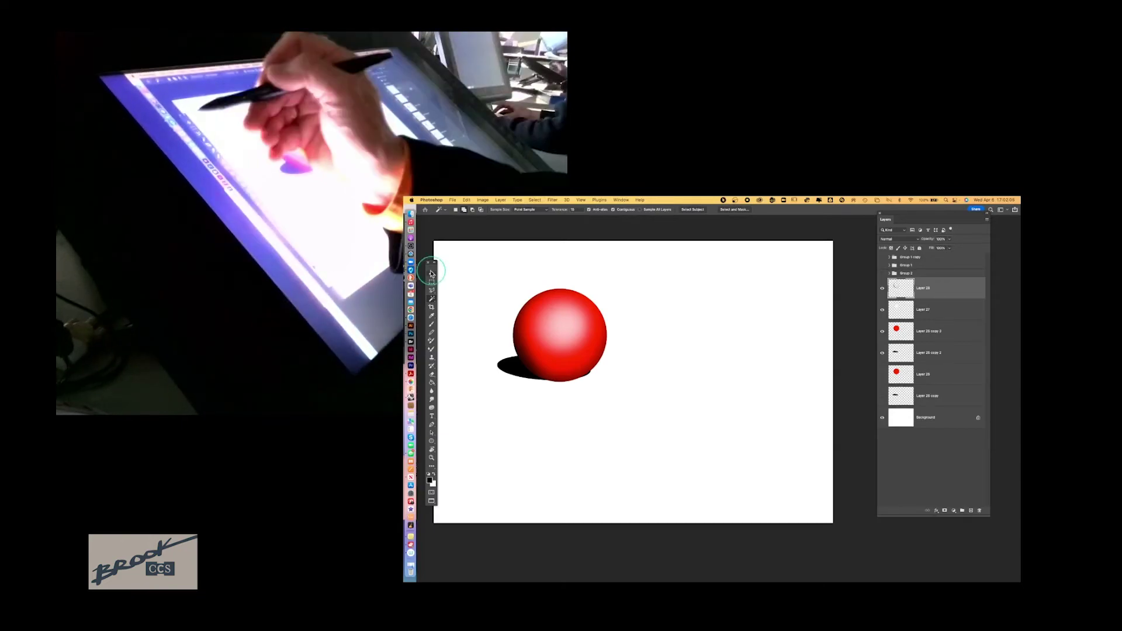
{"action": "left_click_drag", "start_coordinate": [526, 376], "coordinate": [518, 375]}
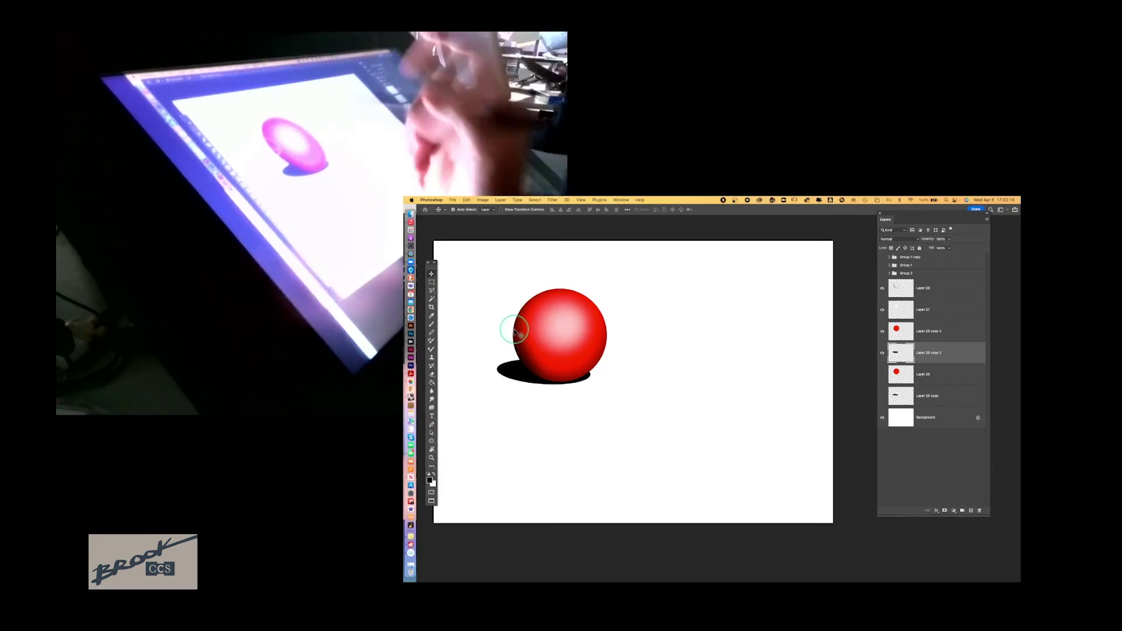
{"action": "left_click_drag", "start_coordinate": [952, 353], "coordinate": [971, 510]}
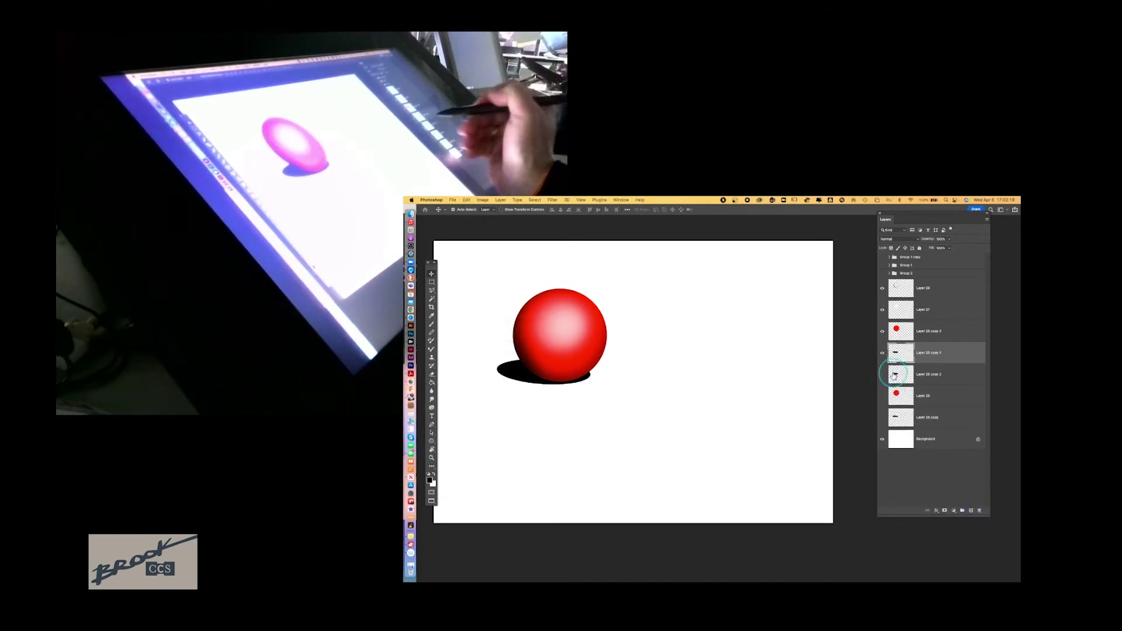
{"action": "left_click", "coordinate": [553, 200]}
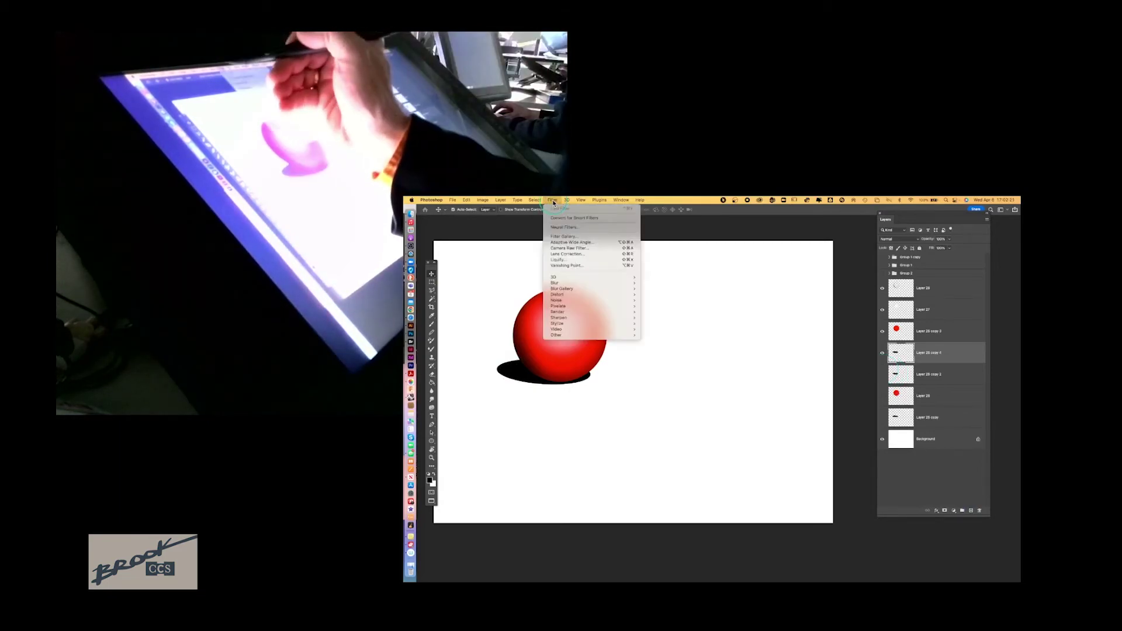
{"action": "mouse_move", "coordinate": [561, 283]}
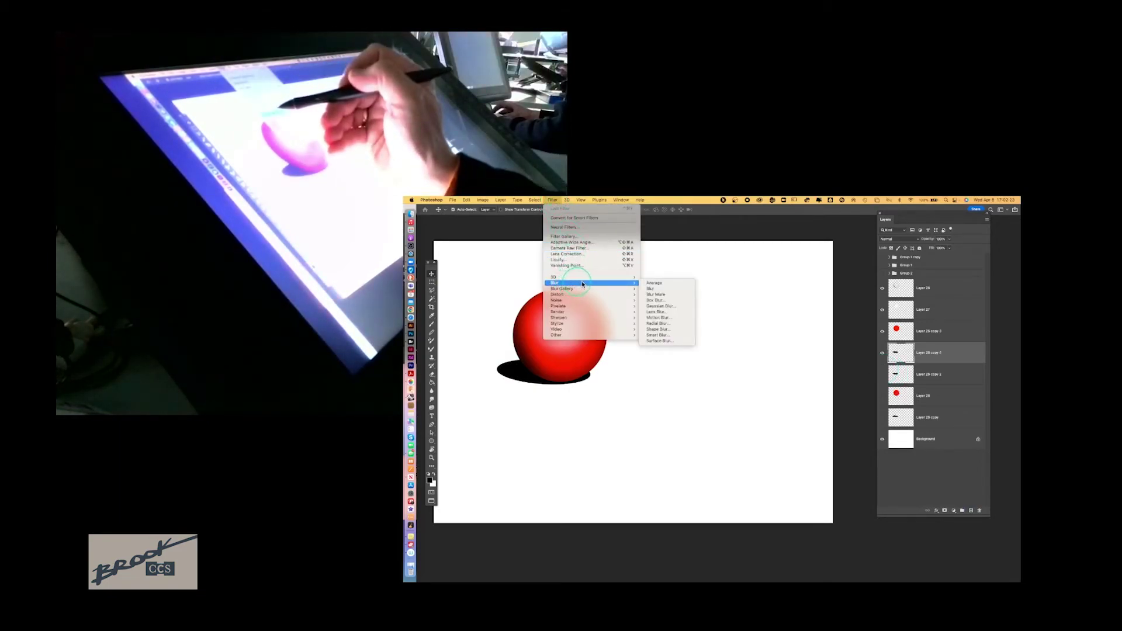
{"action": "left_click", "coordinate": [659, 305]}
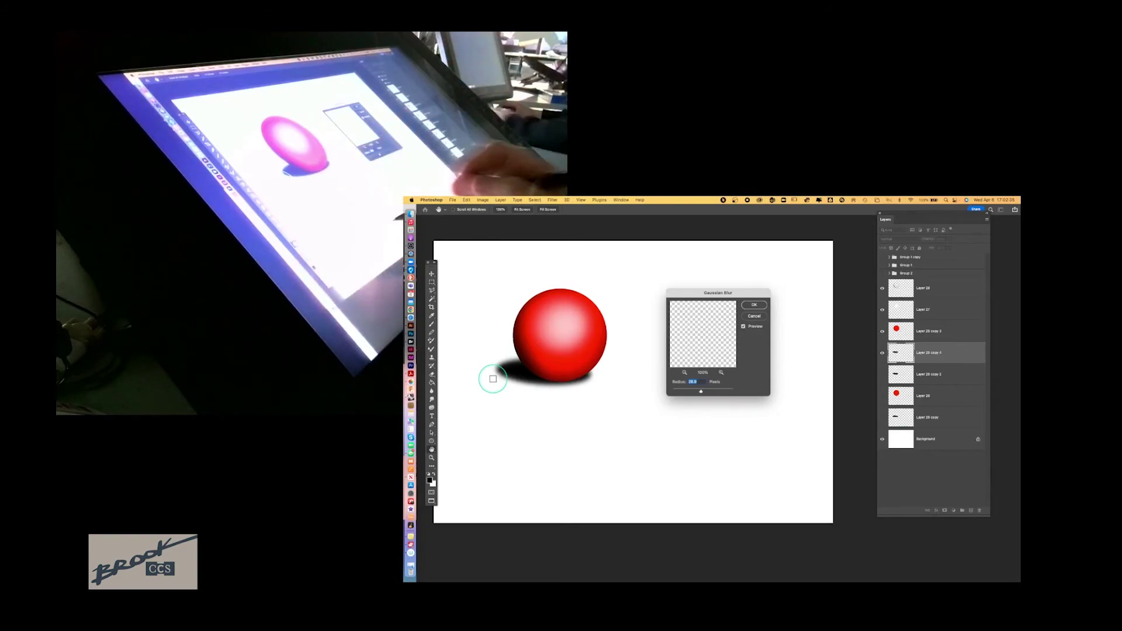
{"action": "left_click", "coordinate": [752, 317]}
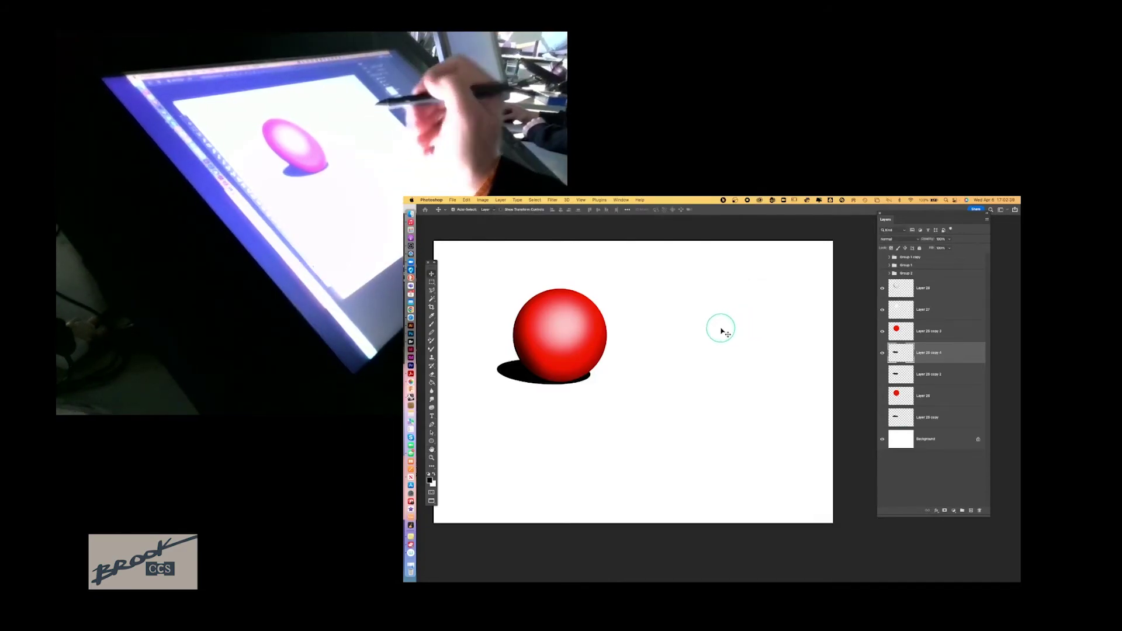
Step: Soften the far left end of the duplicated cast shadow with the Blur tool, keeping its layer beneath the red circle
{"action": "left_click", "coordinate": [432, 391]}
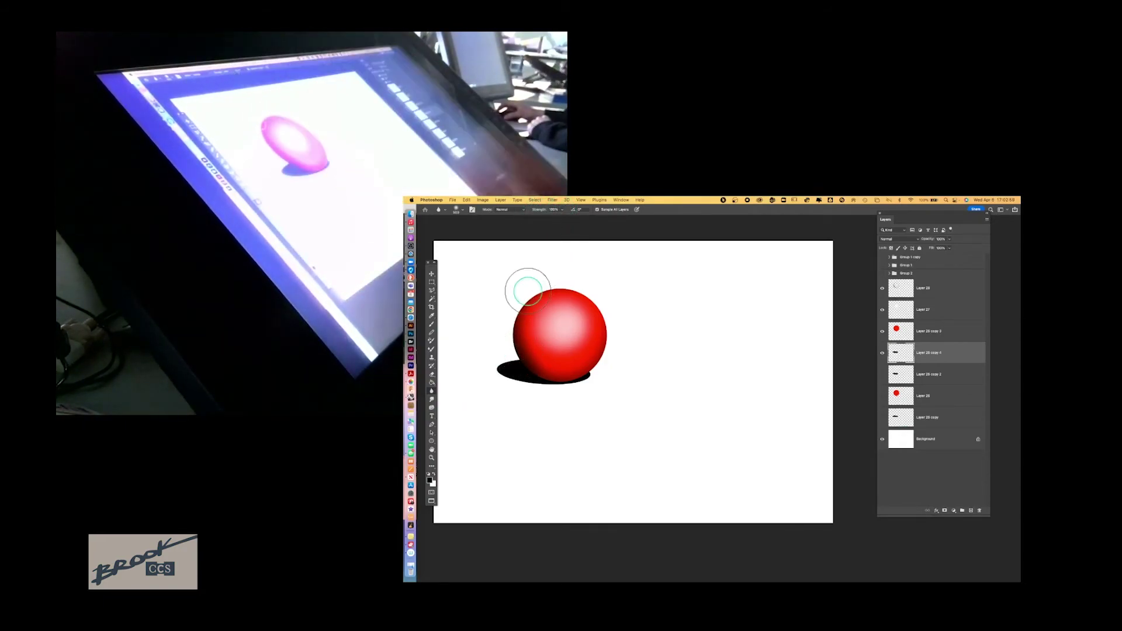
{"action": "key", "text": "super+bracketright"}
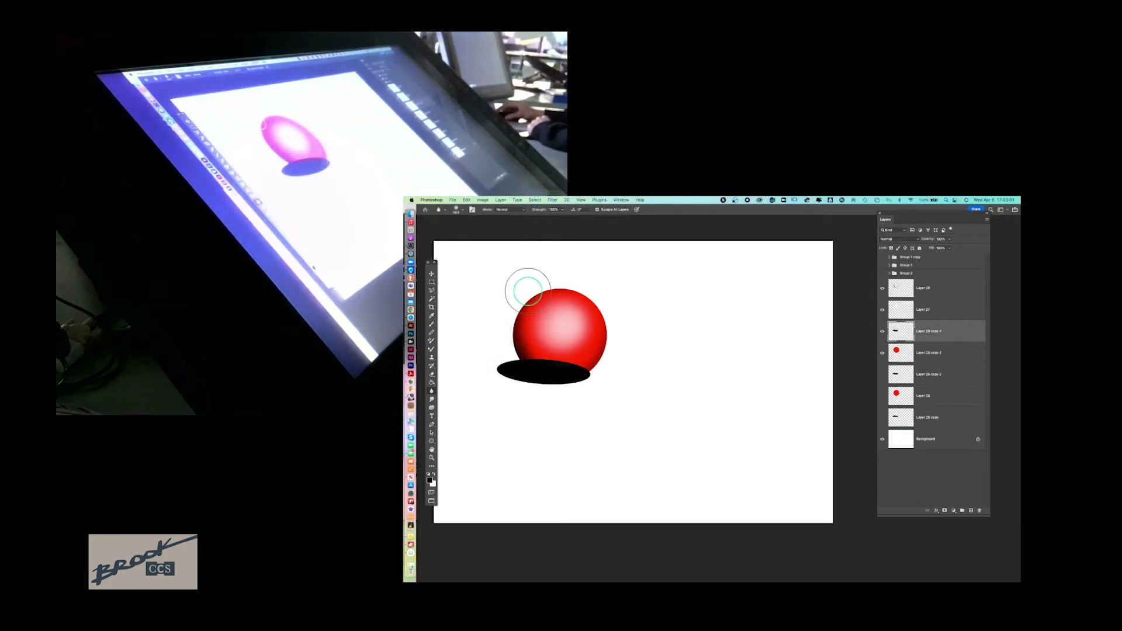
{"action": "key", "text": "super+bracketleft"}
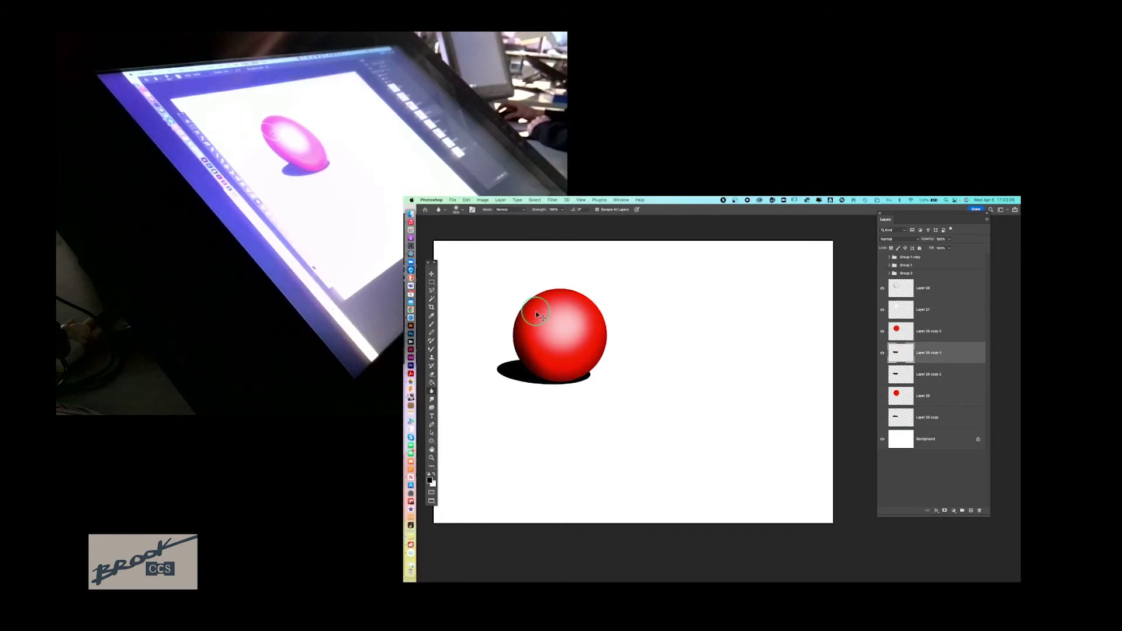
{"action": "key", "text": "super+equal"}
{"action": "key", "text": "super+equal"}
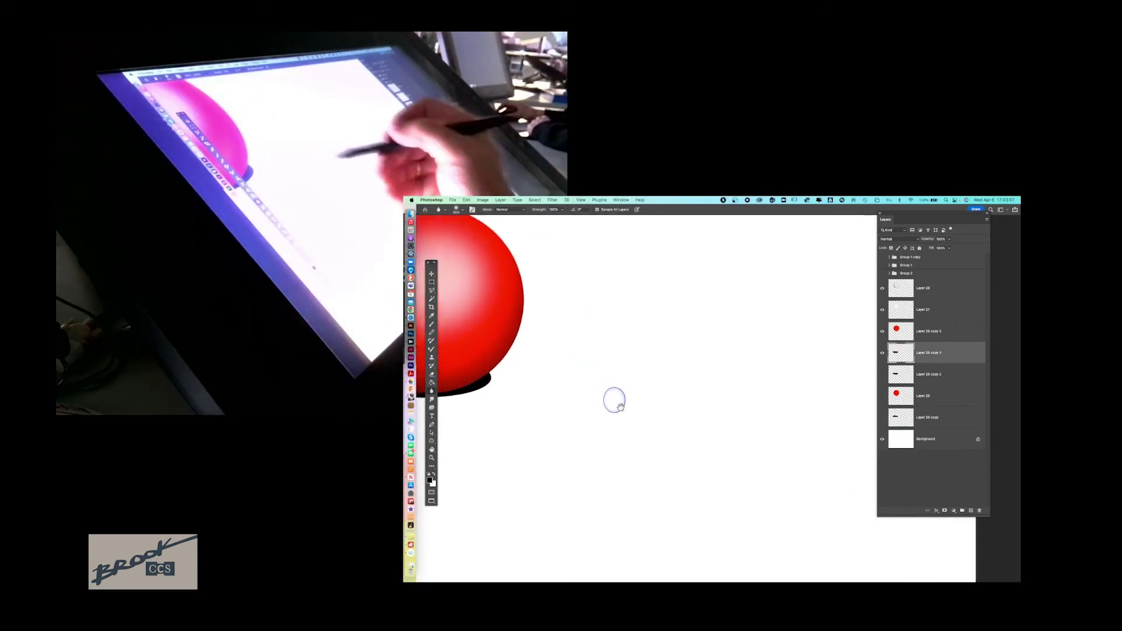
{"action": "left_click_drag", "start_coordinate": [614, 396], "coordinate": [809, 460]}
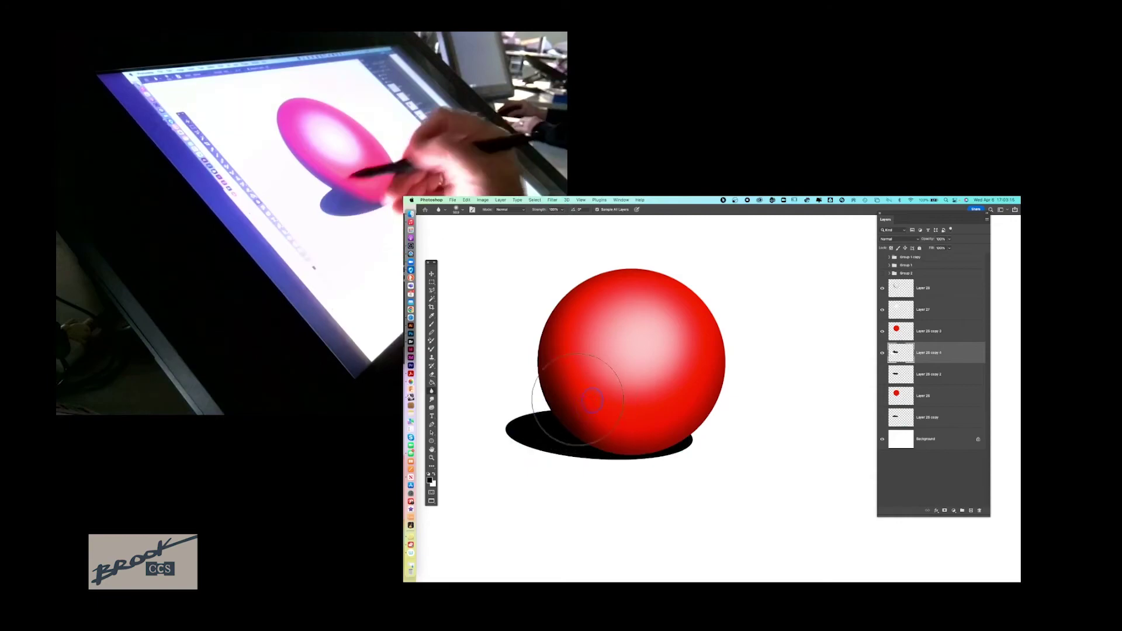
{"action": "mouse_move", "coordinate": [592, 401]}
{"action": "left_mouse_down"}
{"action": "mouse_move", "coordinate": [585, 460]}
{"action": "mouse_move", "coordinate": [490, 431]}
{"action": "mouse_move", "coordinate": [580, 457]}
{"action": "mouse_move", "coordinate": [628, 394]}
{"action": "left_mouse_up"}
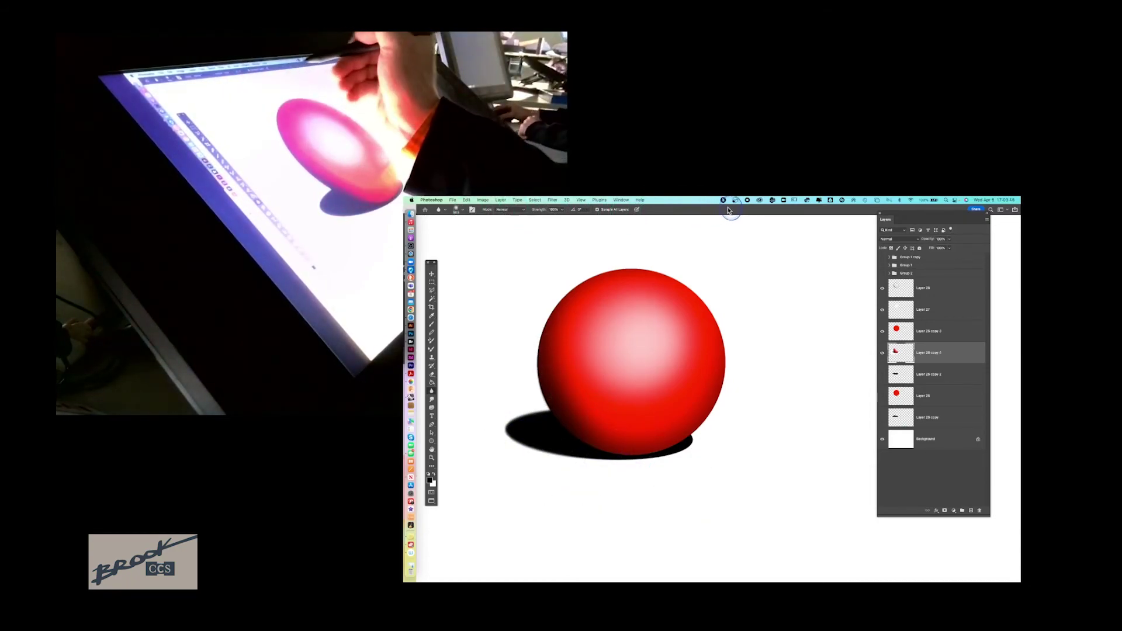
Step: Group the four visible layers that make up the softly shaded sphere and its cast shadow
{"action": "mouse_move", "coordinate": [934, 214]}
{"action": "left_mouse_down"}
{"action": "mouse_move", "coordinate": [900, 221]}
{"action": "mouse_move", "coordinate": [946, 218]}
{"action": "left_mouse_up"}
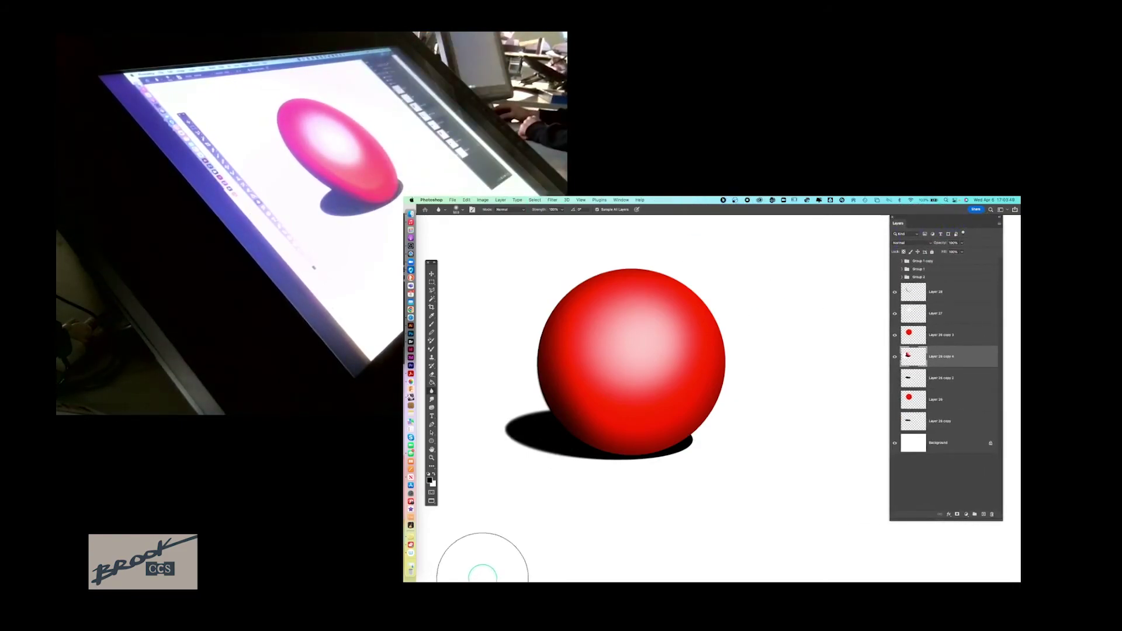
{"action": "left_click", "coordinate": [432, 274]}
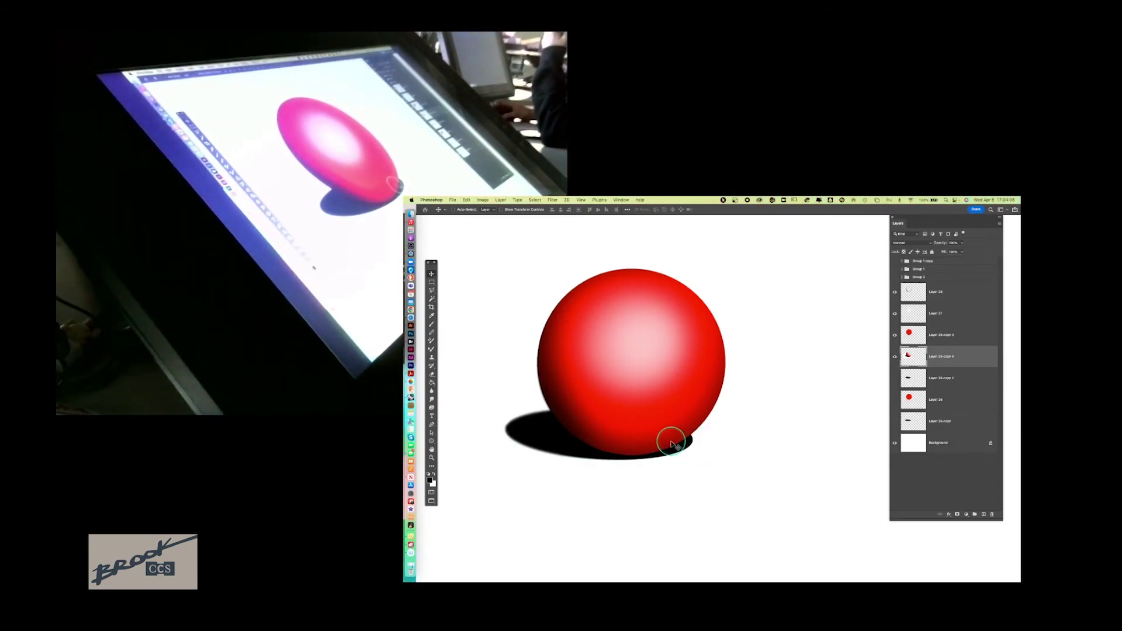
{"action": "key", "text": "super+minus"}
{"action": "key", "text": "super+minus"}
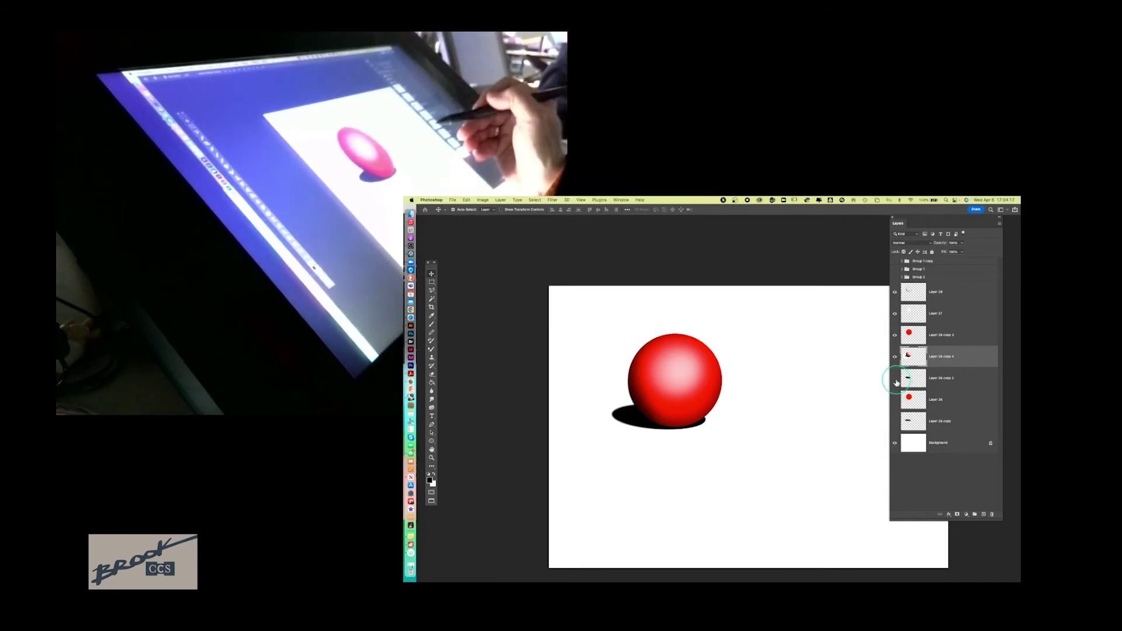
{"action": "left_click", "coordinate": [954, 293]}
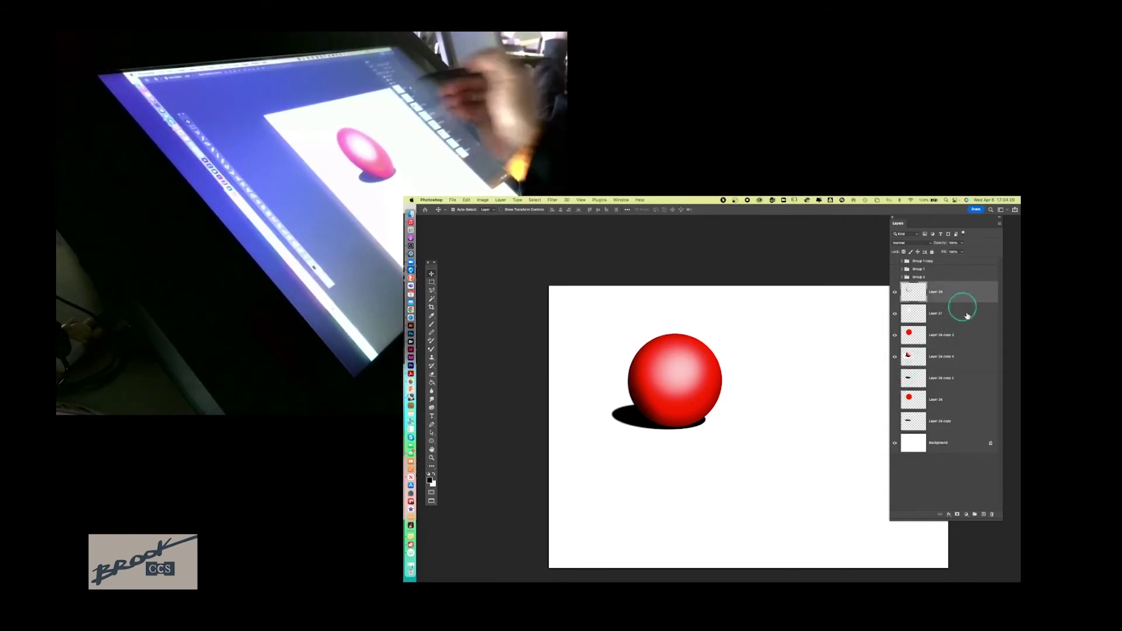
{"action": "left_click", "coordinate": [972, 358]}
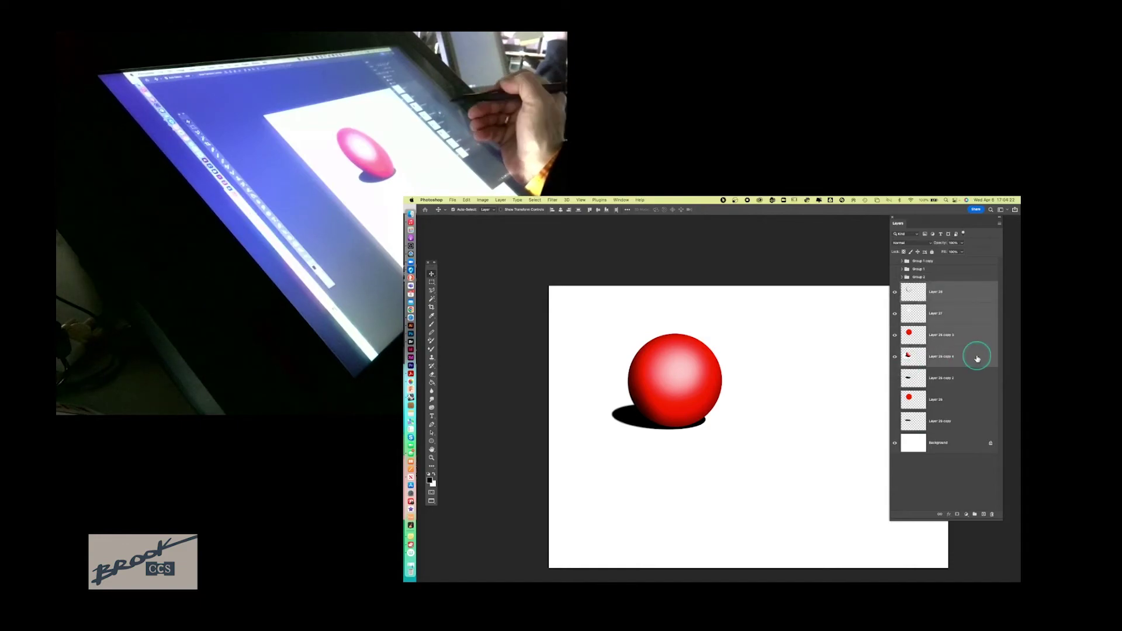
{"action": "left_click", "coordinate": [974, 514]}
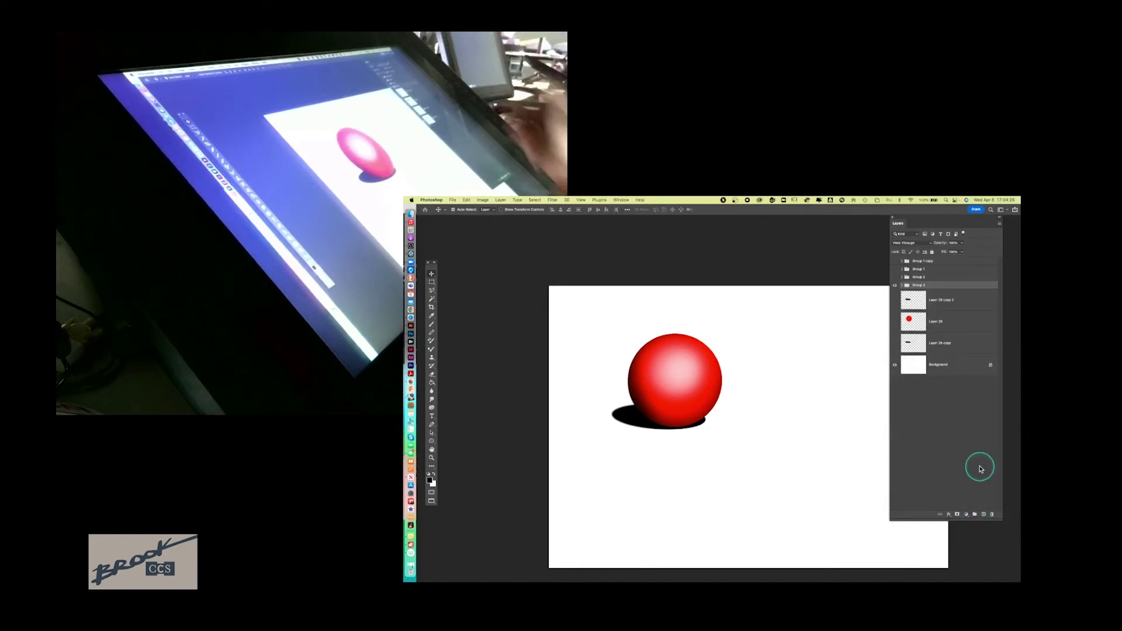
Step: Hide the shaded sphere's group and show the flat red circle with its hard black cast shadow, ordering the shadow beneath the circle
{"action": "left_click", "coordinate": [895, 285]}
{"action": "left_click", "coordinate": [895, 300]}
{"action": "left_click", "coordinate": [894, 322]}
{"action": "left_click", "coordinate": [911, 322]}
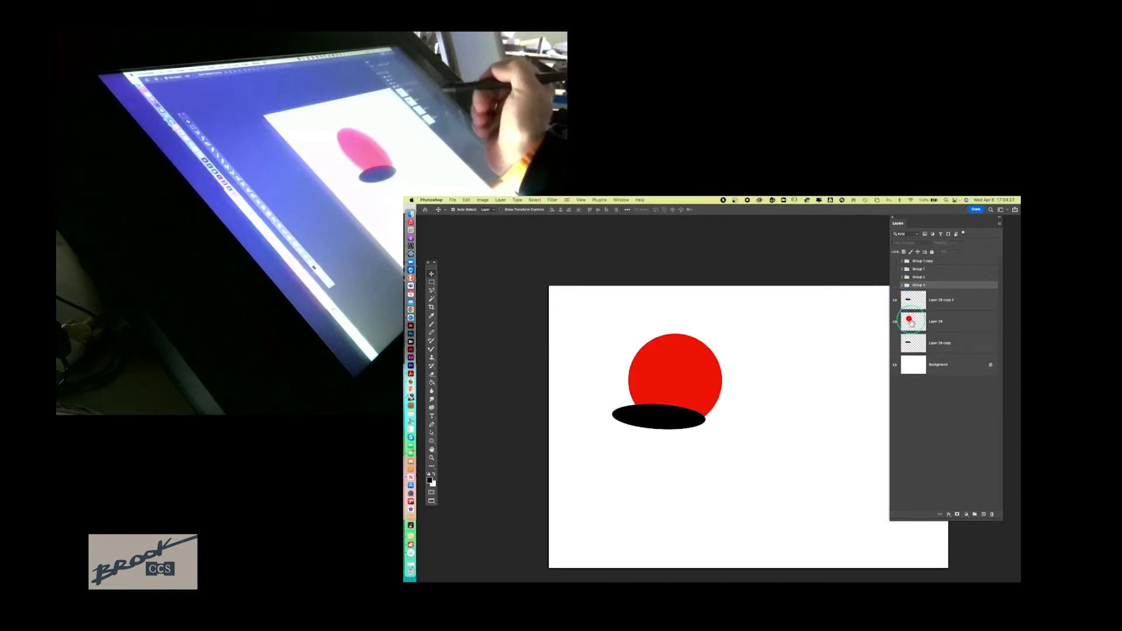
{"action": "left_click_drag", "start_coordinate": [950, 302], "coordinate": [961, 339]}
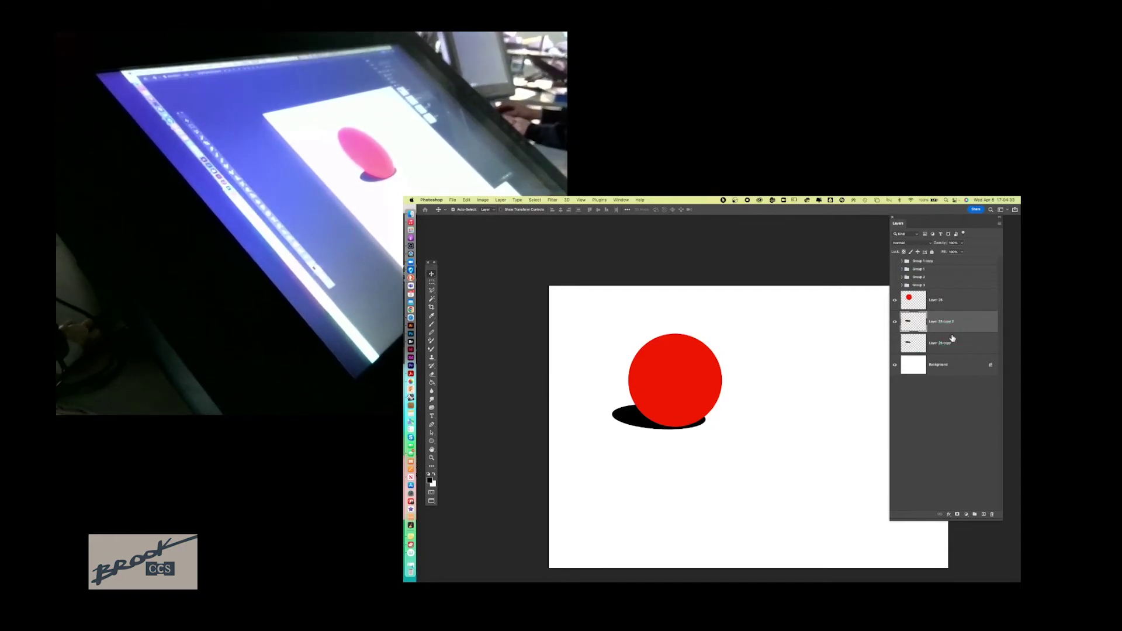
Step: On a new layer above the red circle, paint a hard-edged round white highlight at its upper right and lower the layer's opacity
{"action": "left_click", "coordinate": [965, 301]}
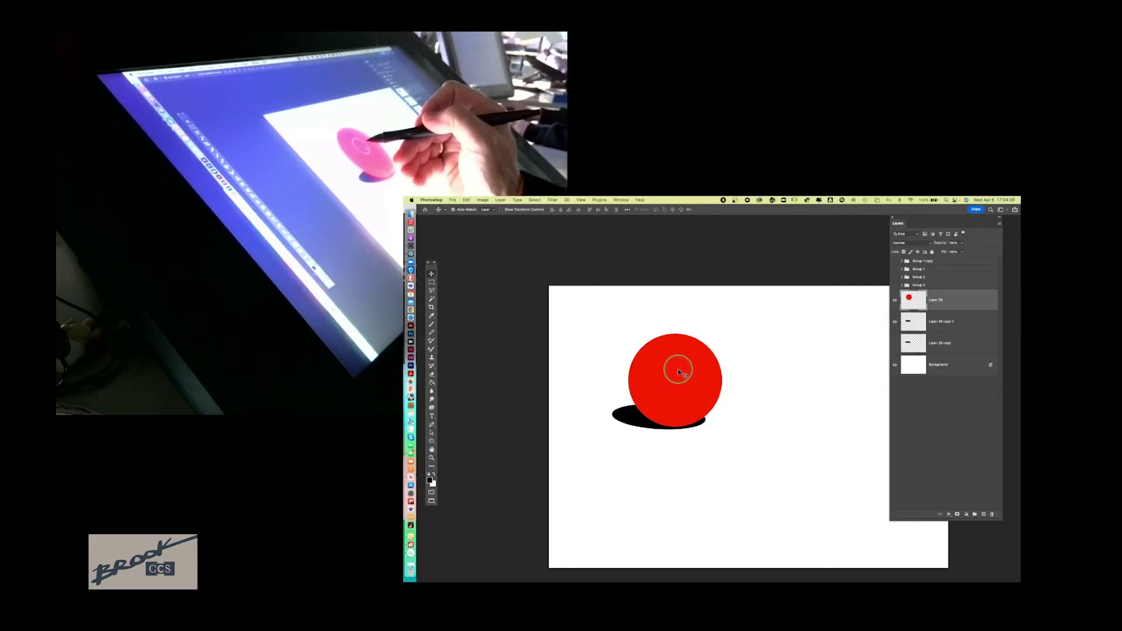
{"action": "left_click", "coordinate": [984, 514]}
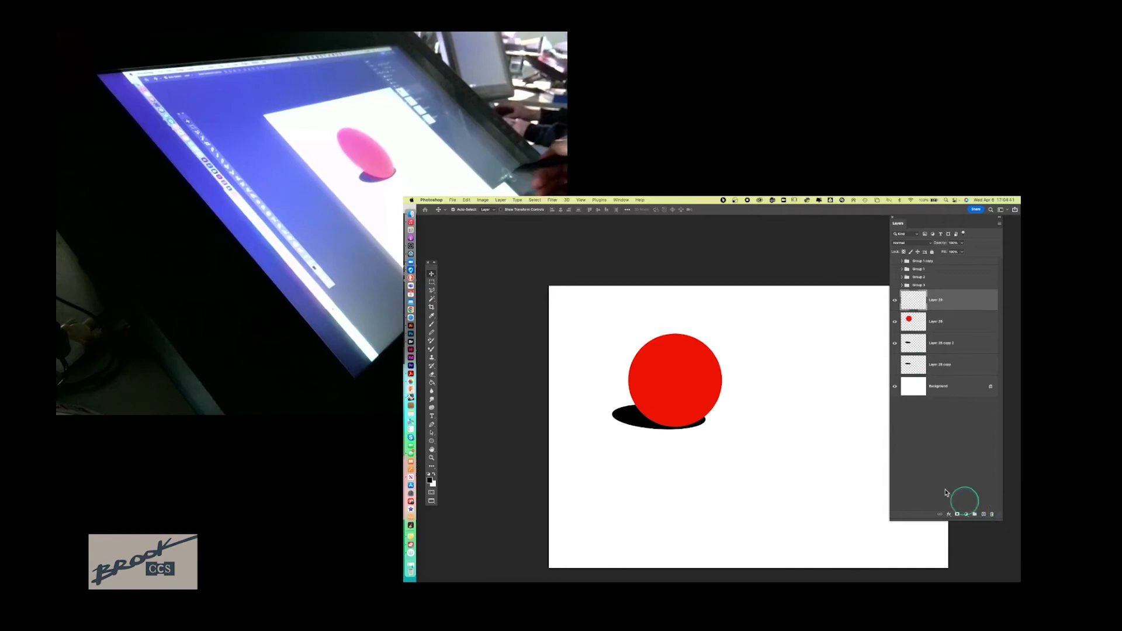
{"action": "left_click", "coordinate": [434, 474]}
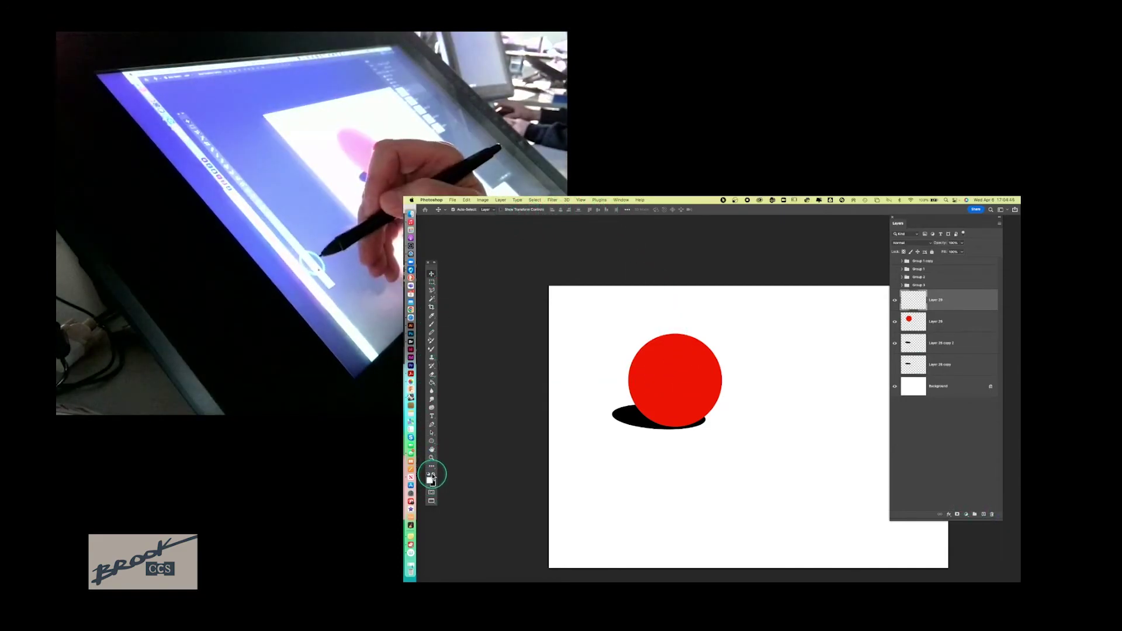
{"action": "left_click", "coordinate": [431, 323]}
{"action": "left_click", "coordinate": [459, 209]}
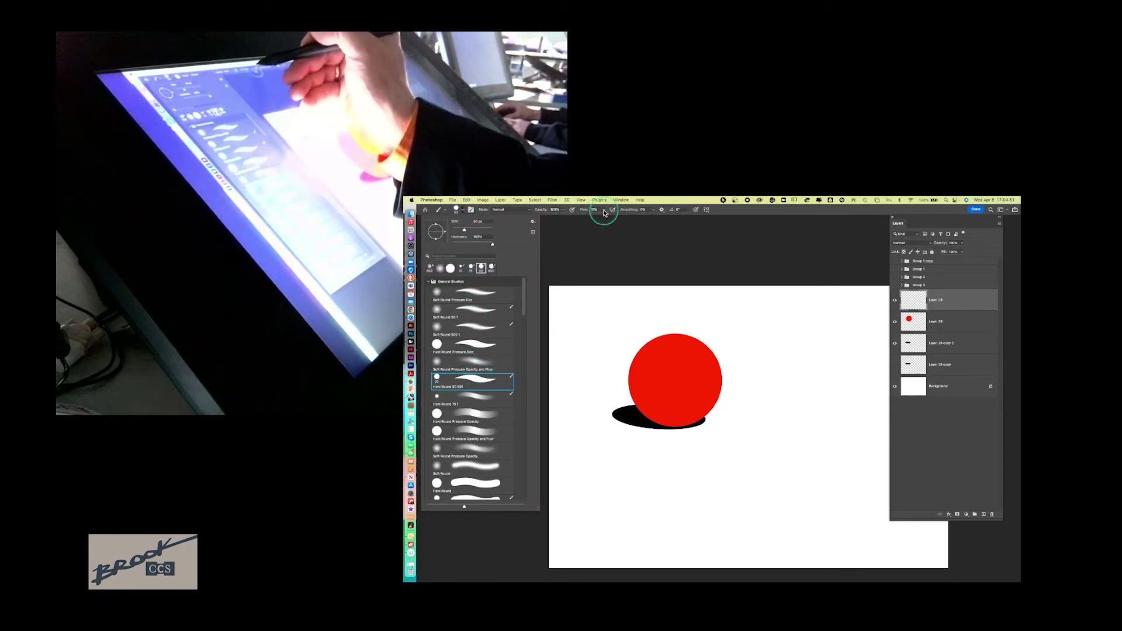
{"action": "left_click", "coordinate": [603, 209]}
{"action": "left_click_drag", "start_coordinate": [602, 217], "coordinate": [630, 217]}
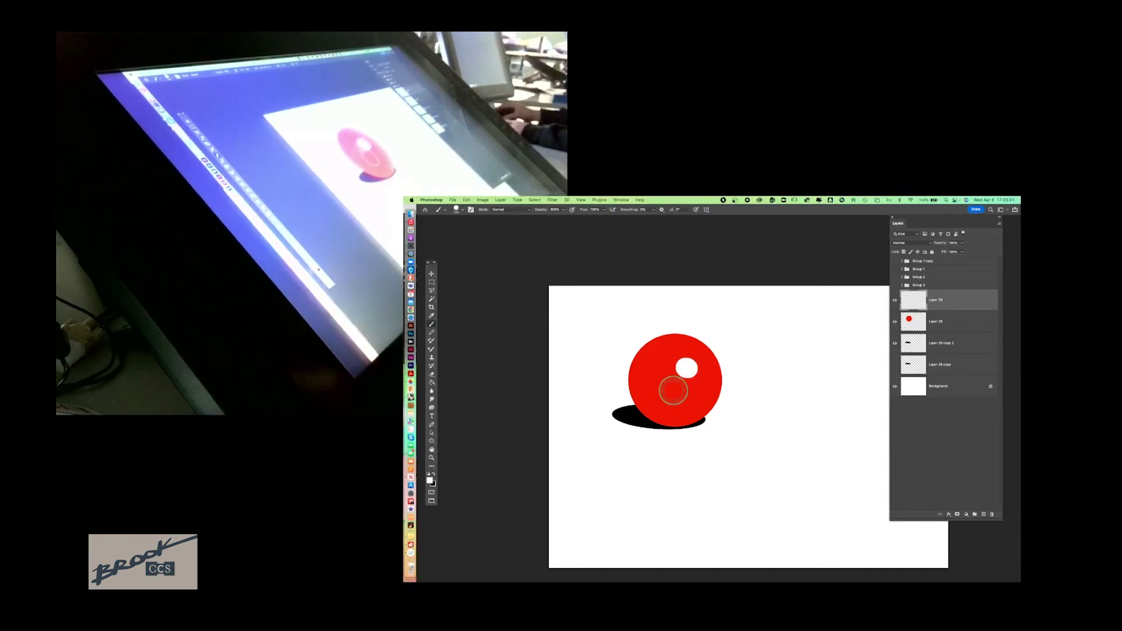
{"action": "left_click", "coordinate": [962, 244]}
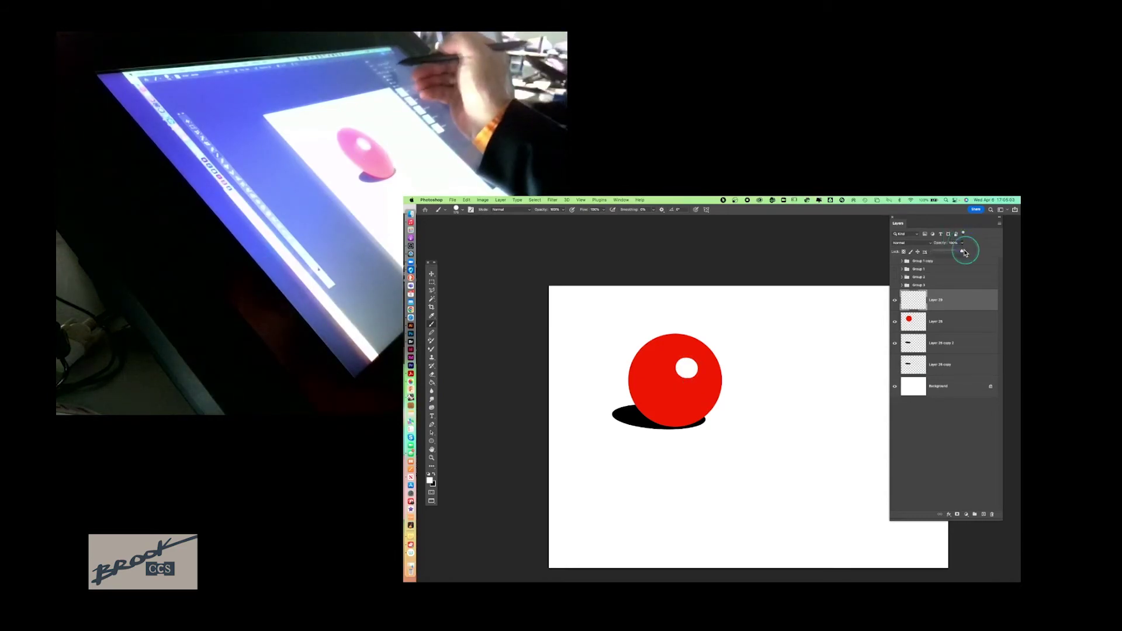
{"action": "left_click_drag", "start_coordinate": [963, 251], "coordinate": [960, 253]}
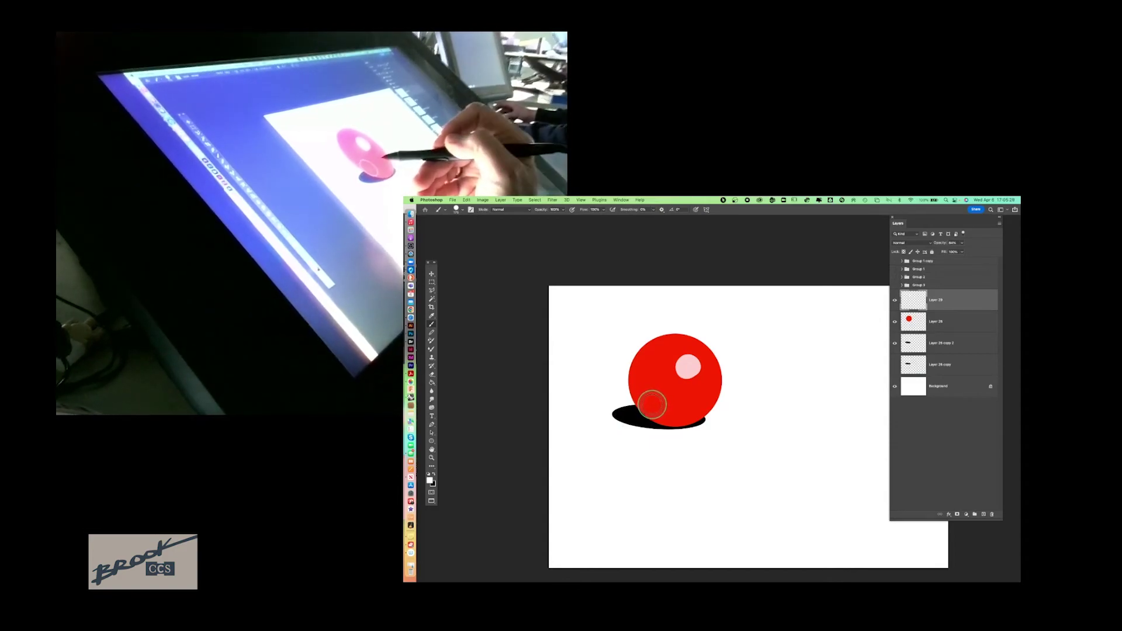
Step: Paint a solid black oval reflection just inside the circle's lower-left edge and restore the highlight layer to full opacity
{"action": "left_click", "coordinate": [433, 474]}
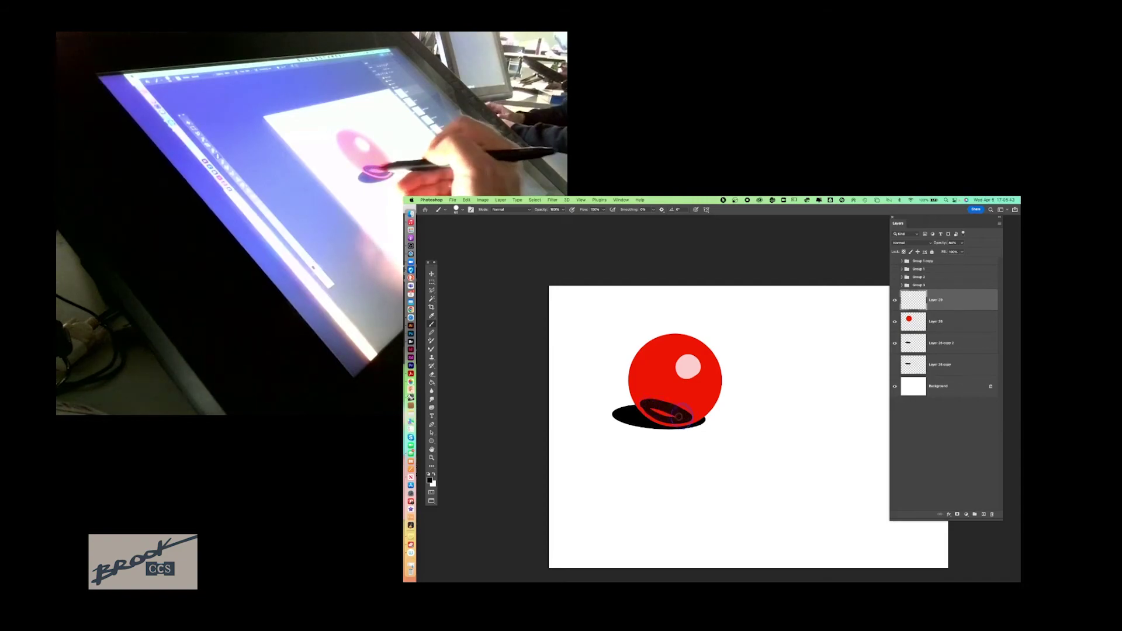
{"action": "left_click_drag", "start_coordinate": [655, 410], "coordinate": [657, 412]}
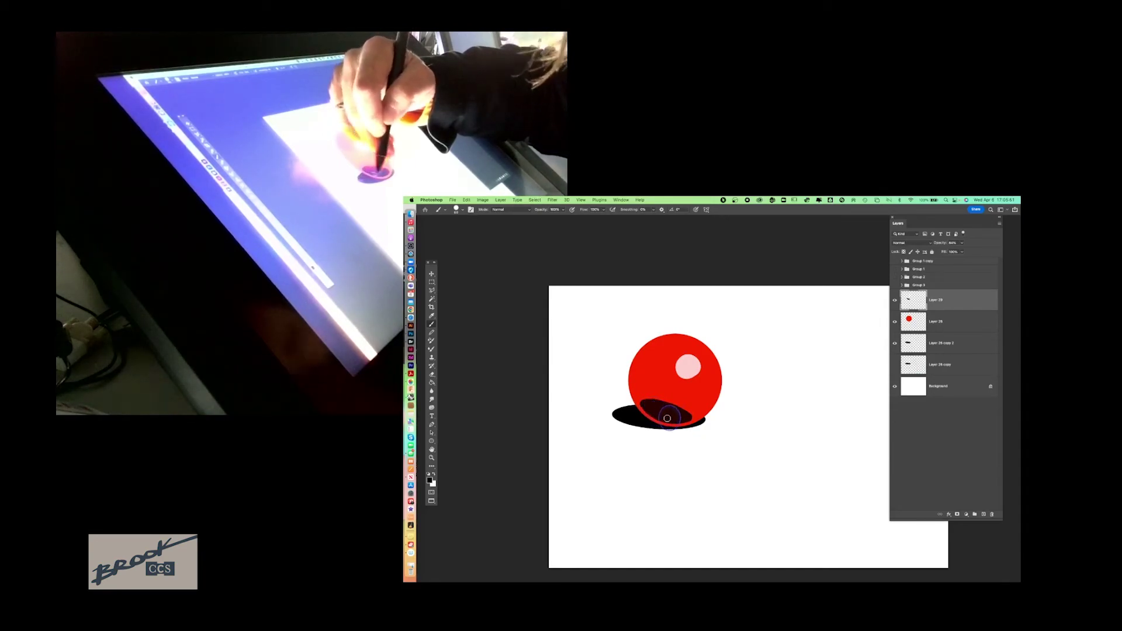
{"action": "right_click", "coordinate": [681, 401]}
{"action": "left_click", "coordinate": [669, 410]}
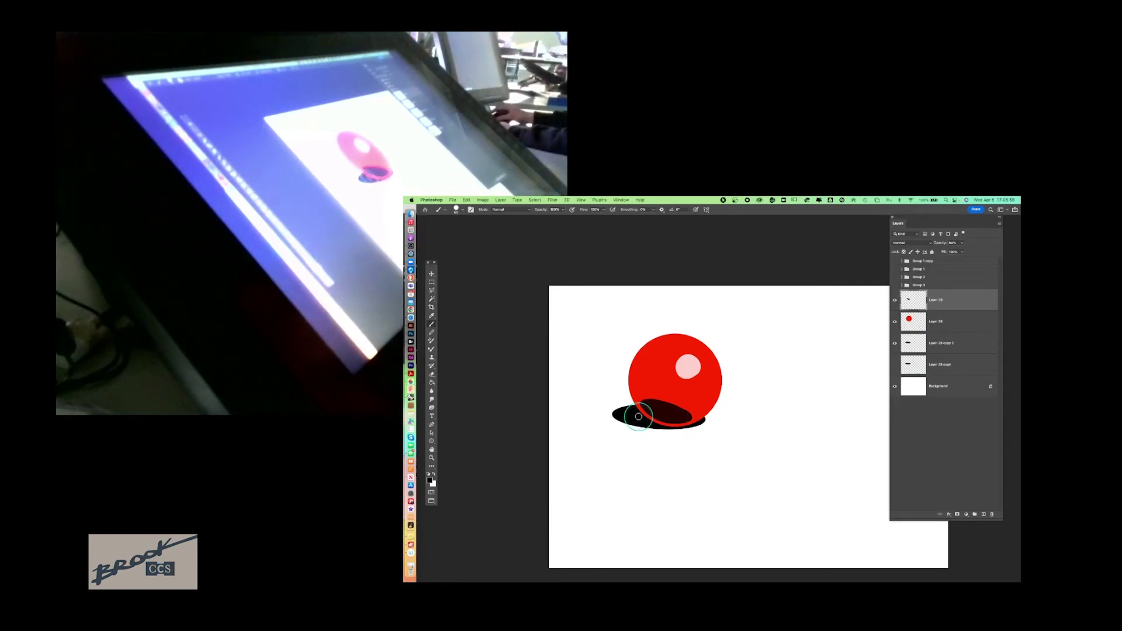
{"action": "left_click", "coordinate": [962, 243]}
{"action": "left_click_drag", "start_coordinate": [963, 253], "coordinate": [982, 251]}
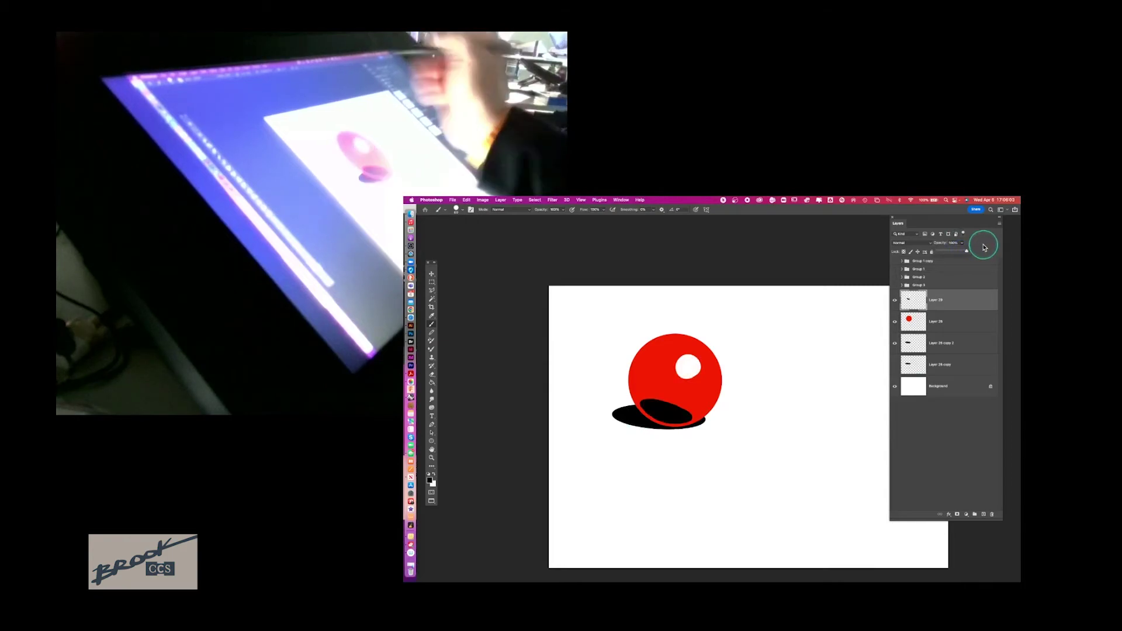
Step: Outline the black oval with the Polygonal Lasso and cut it to its own layer, separate from the white highlight
{"action": "left_click", "coordinate": [432, 290]}
{"action": "left_click", "coordinate": [641, 389]}
{"action": "left_click", "coordinate": [699, 395]}
{"action": "left_click", "coordinate": [710, 425]}
{"action": "left_click", "coordinate": [687, 447]}
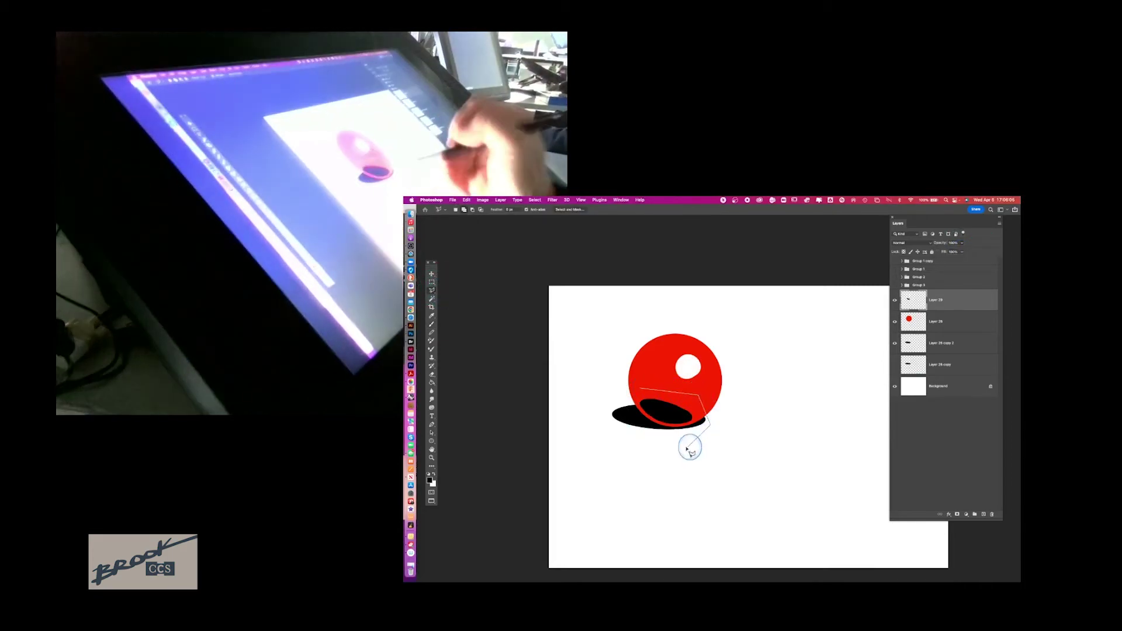
{"action": "left_click", "coordinate": [642, 451]}
{"action": "left_click", "coordinate": [616, 430]}
{"action": "left_click", "coordinate": [619, 406]}
{"action": "left_click", "coordinate": [640, 392]}
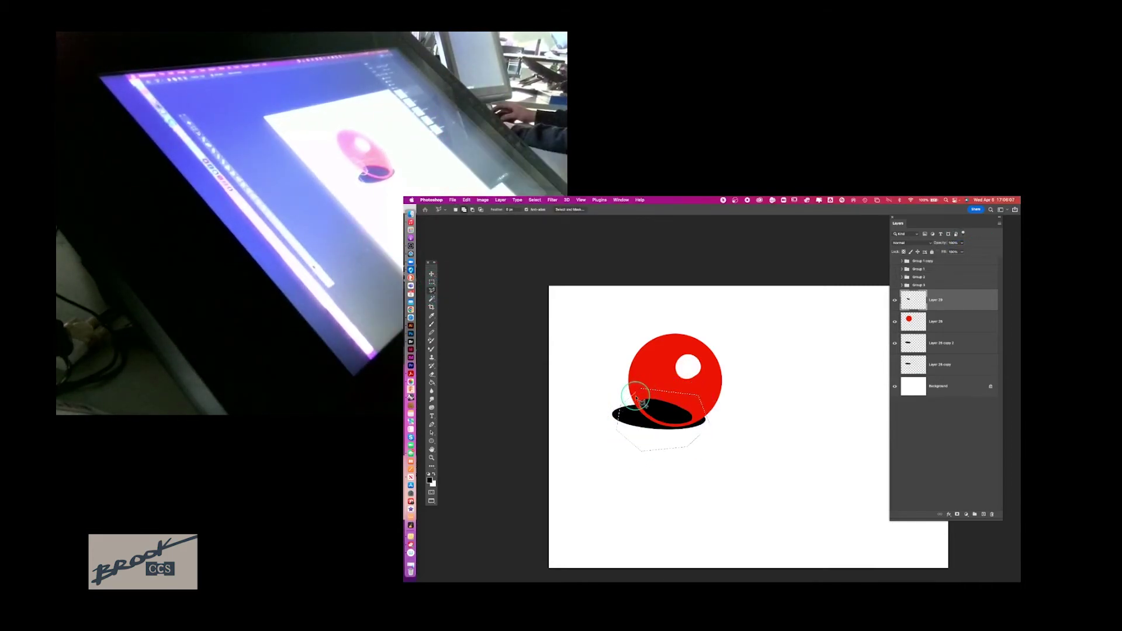
{"action": "key", "text": "ctrl+j"}
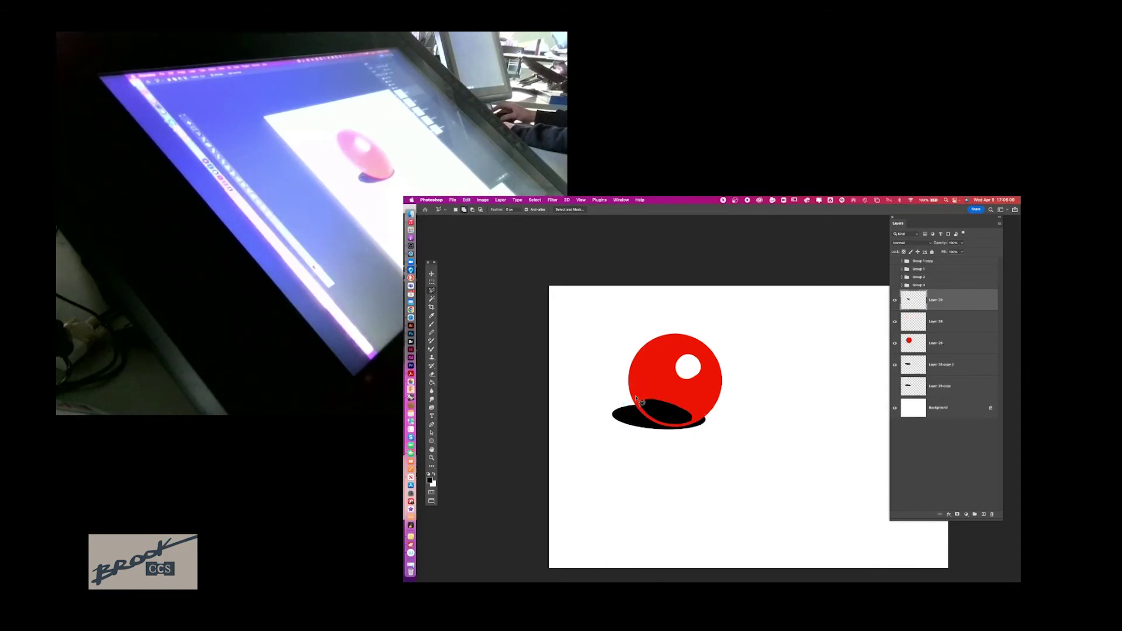
Step: Try reducing the layer opacity of the separated black oval
{"action": "left_click", "coordinate": [961, 243]}
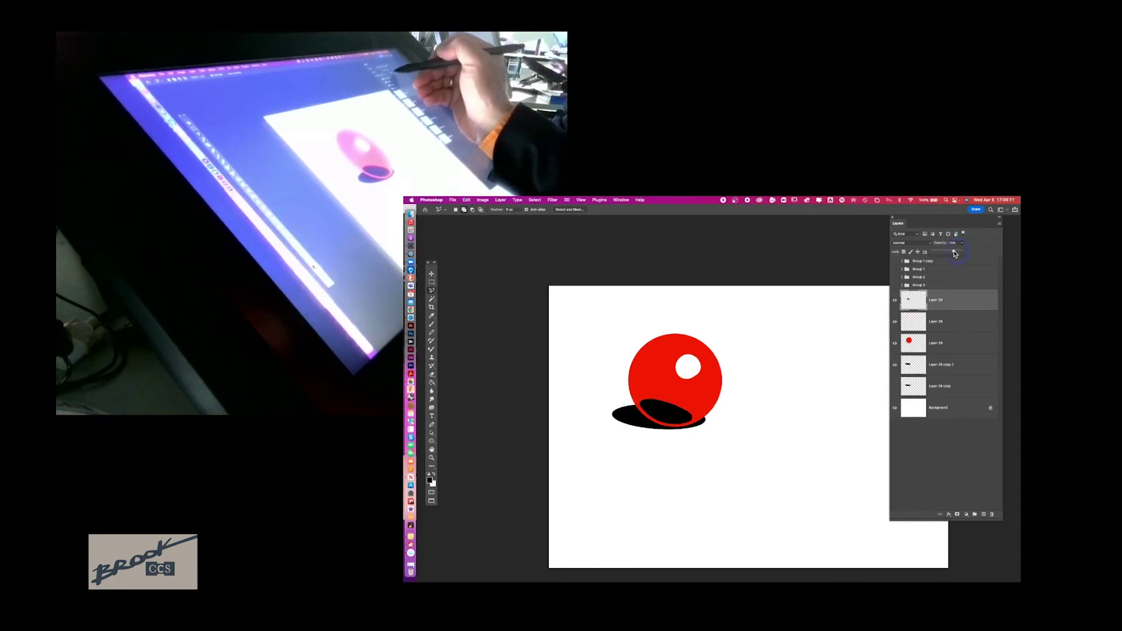
{"action": "left_click_drag", "start_coordinate": [963, 252], "coordinate": [946, 254]}
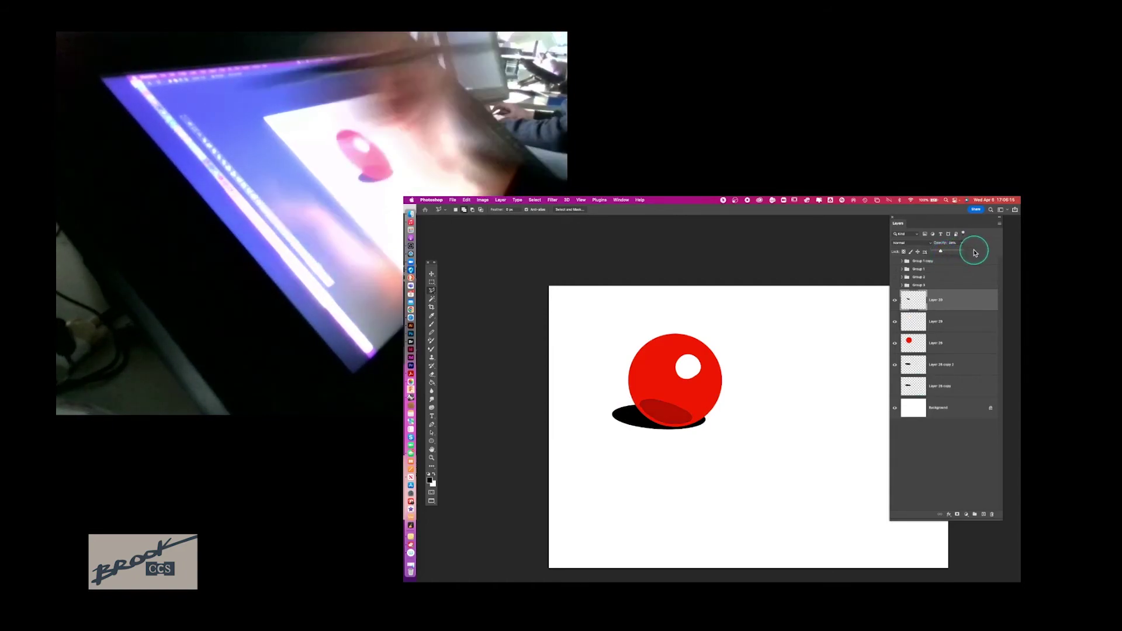
{"action": "key", "text": "super+z"}
Step: Move the black oval slightly down and left to meet the cast shadow, and duplicate its layer, keeping the copy hidden
{"action": "left_click", "coordinate": [432, 275]}
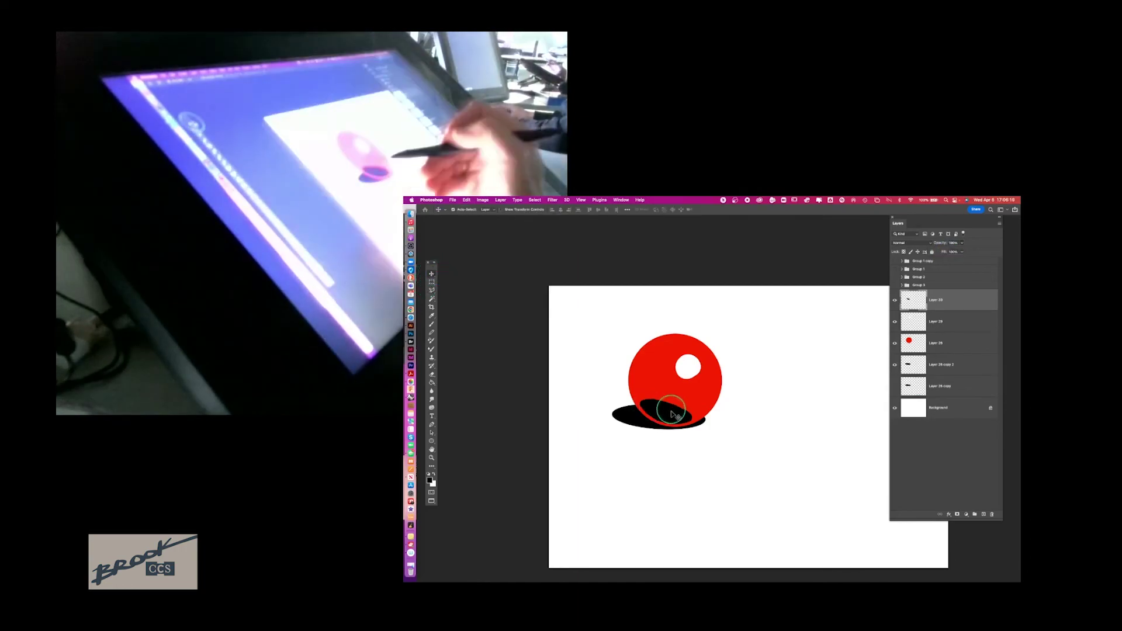
{"action": "left_click_drag", "start_coordinate": [671, 416], "coordinate": [667, 416]}
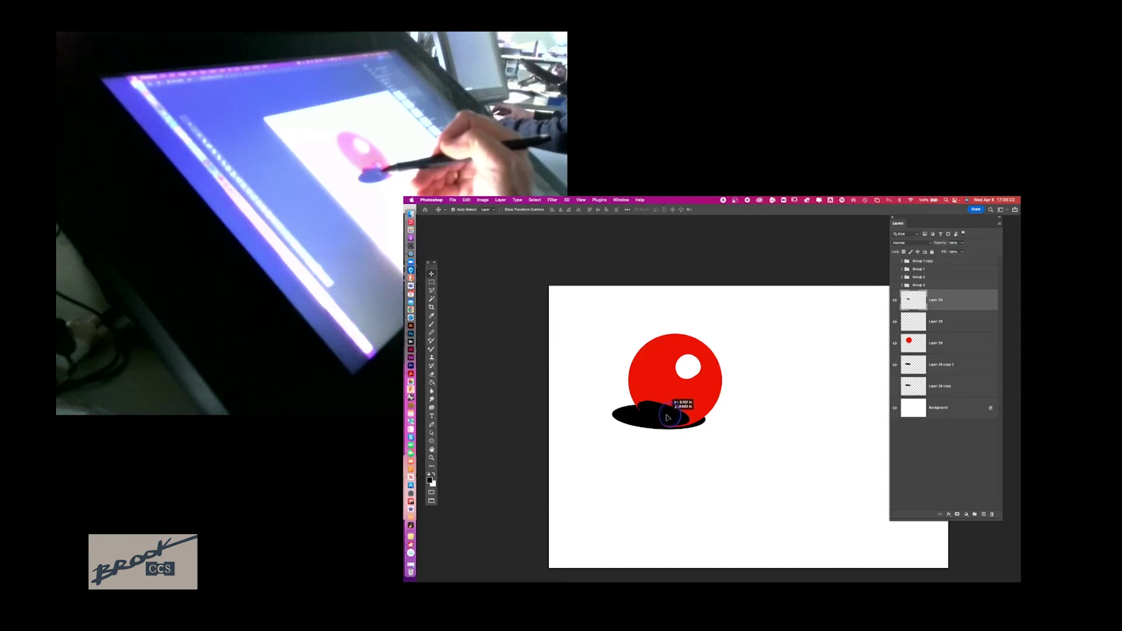
{"action": "left_click_drag", "start_coordinate": [668, 417], "coordinate": [677, 411]}
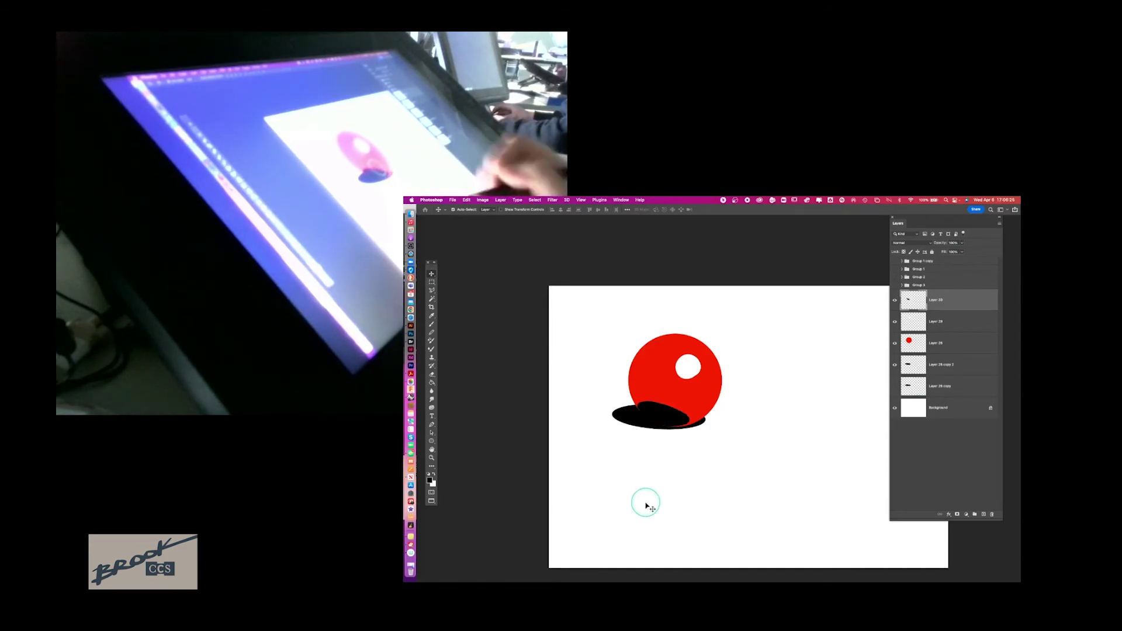
{"action": "left_click_drag", "start_coordinate": [967, 302], "coordinate": [985, 516]}
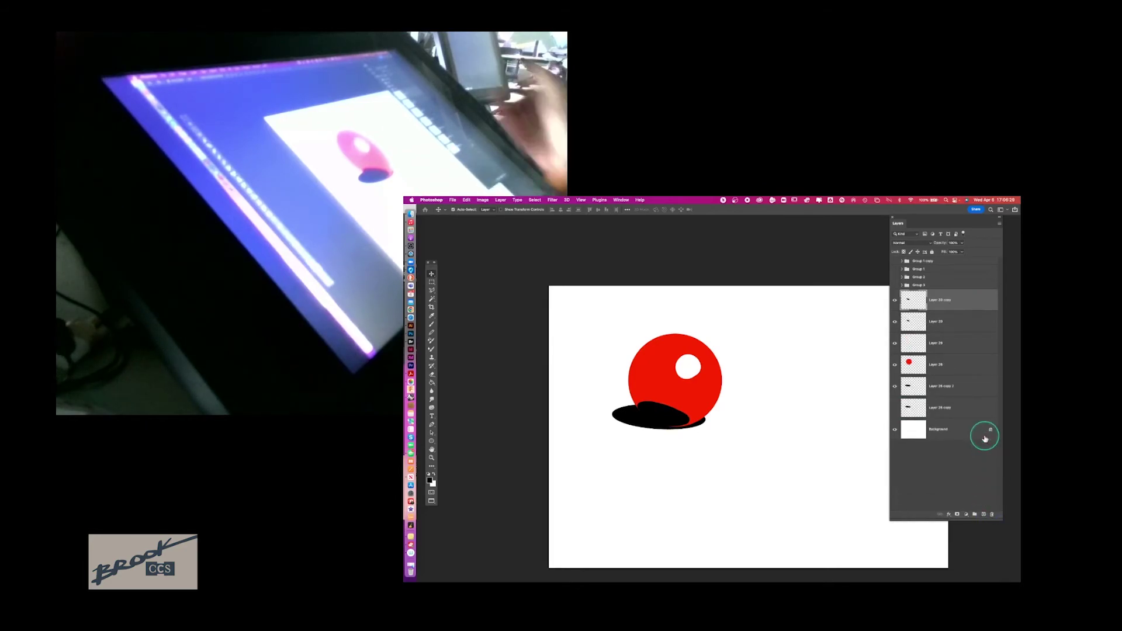
{"action": "mouse_move", "coordinate": [664, 407]}
{"action": "left_mouse_down"}
{"action": "mouse_move", "coordinate": [684, 413]}
{"action": "mouse_move", "coordinate": [667, 400]}
{"action": "left_mouse_up"}
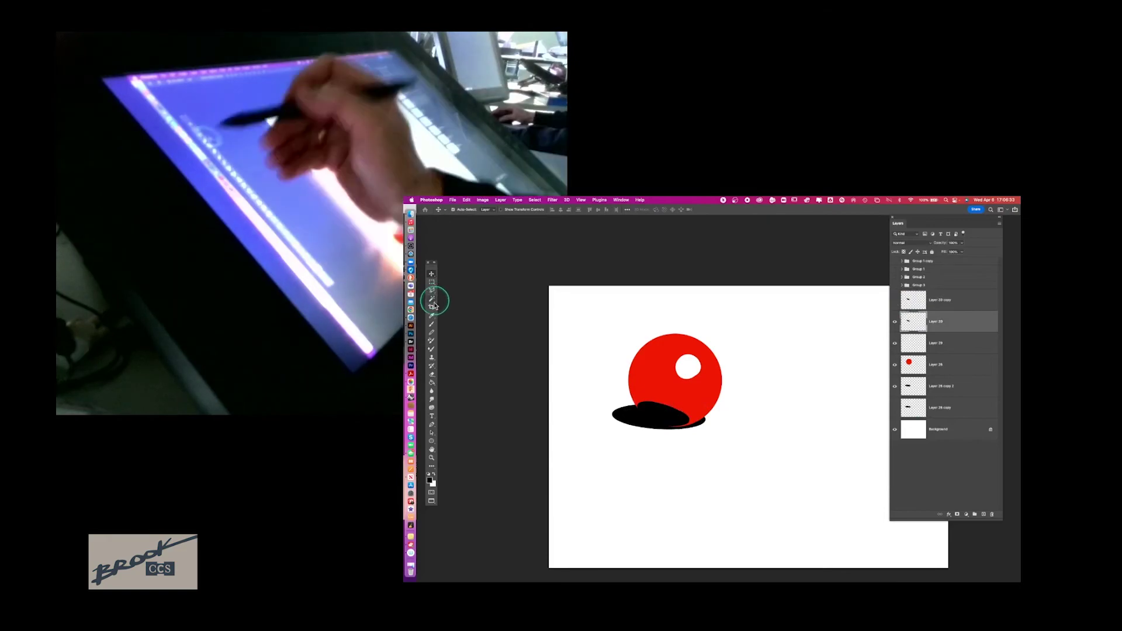
Step: Fade the black oval on the circle with a large Eraser at low opacity, and toggle its layer's visibility to compare
{"action": "left_click", "coordinate": [432, 374]}
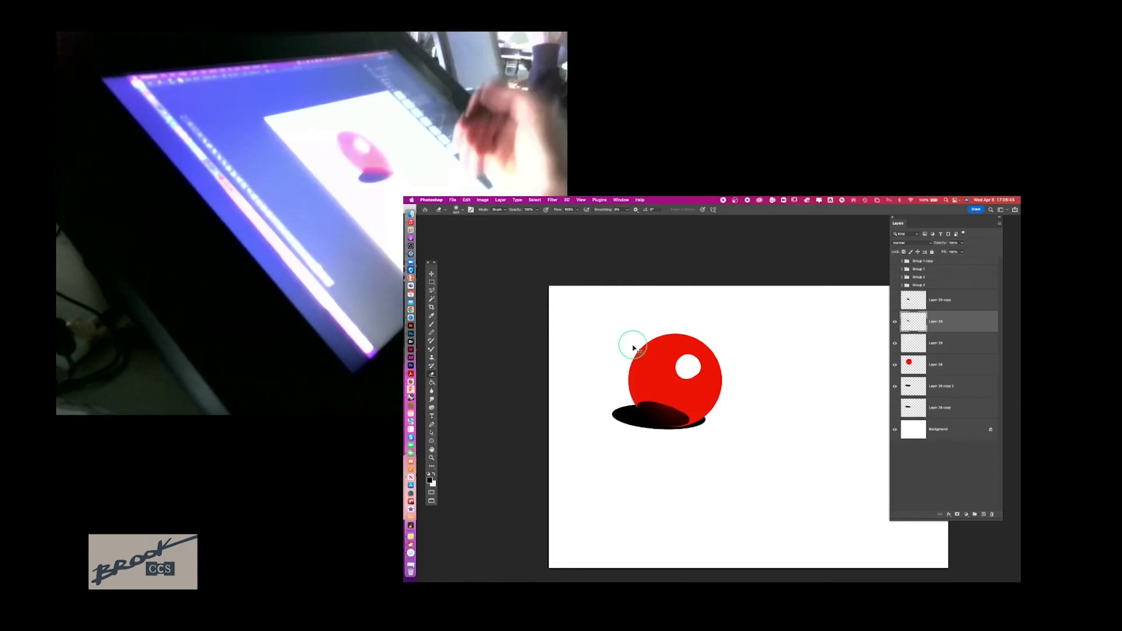
{"action": "left_click", "coordinate": [537, 210]}
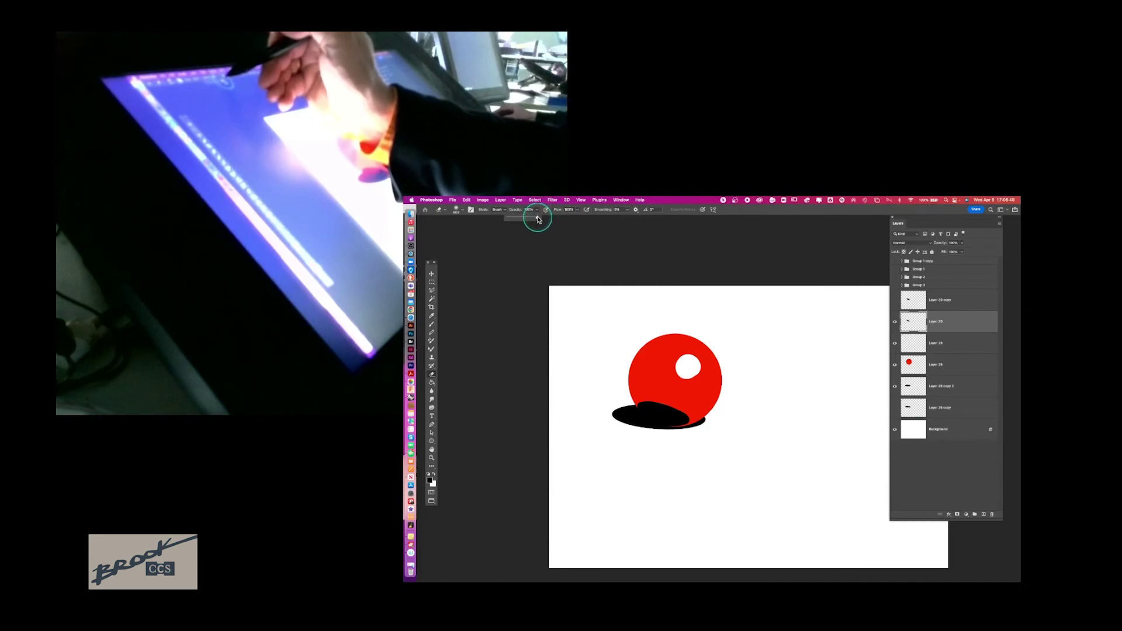
{"action": "left_click_drag", "start_coordinate": [539, 220], "coordinate": [517, 220]}
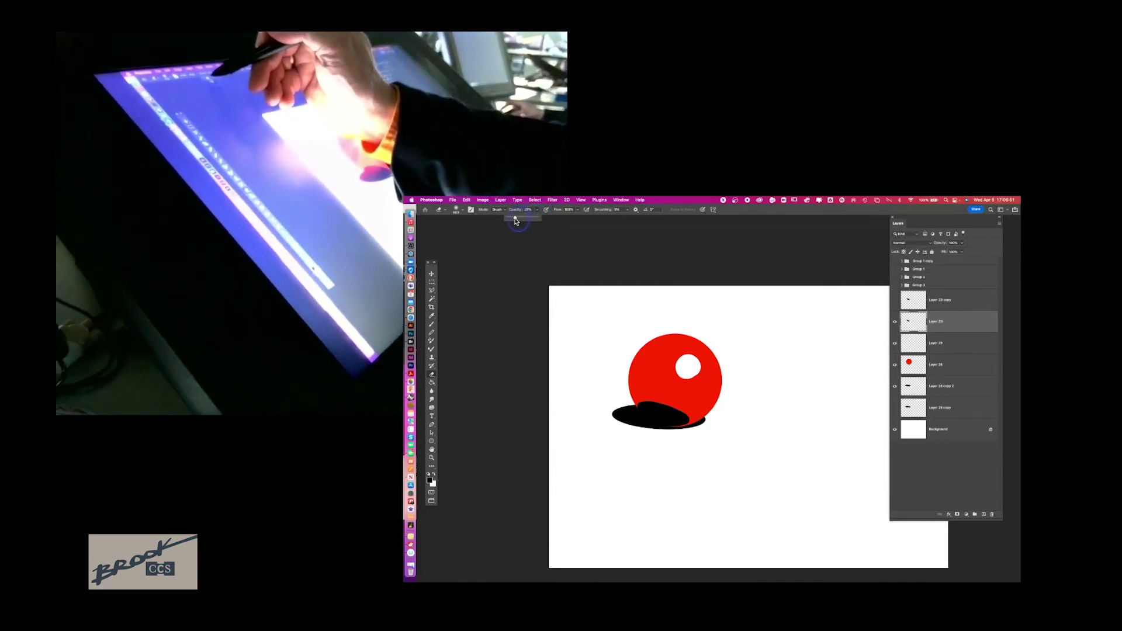
{"action": "left_click_drag", "start_coordinate": [627, 391], "coordinate": [673, 408]}
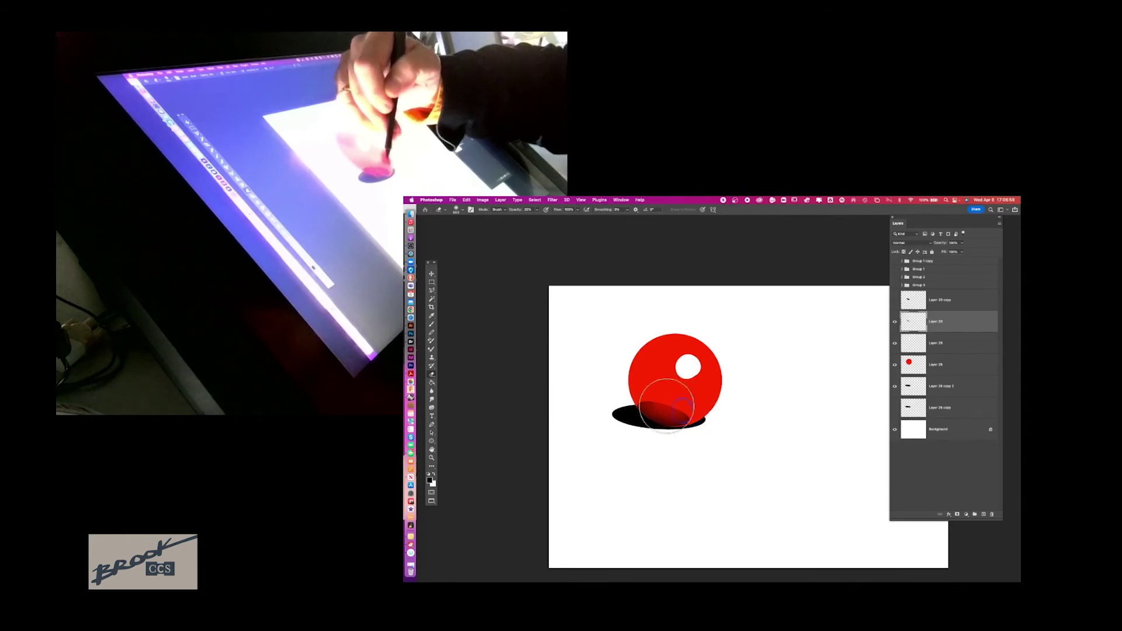
{"action": "left_click_drag", "start_coordinate": [668, 407], "coordinate": [638, 388]}
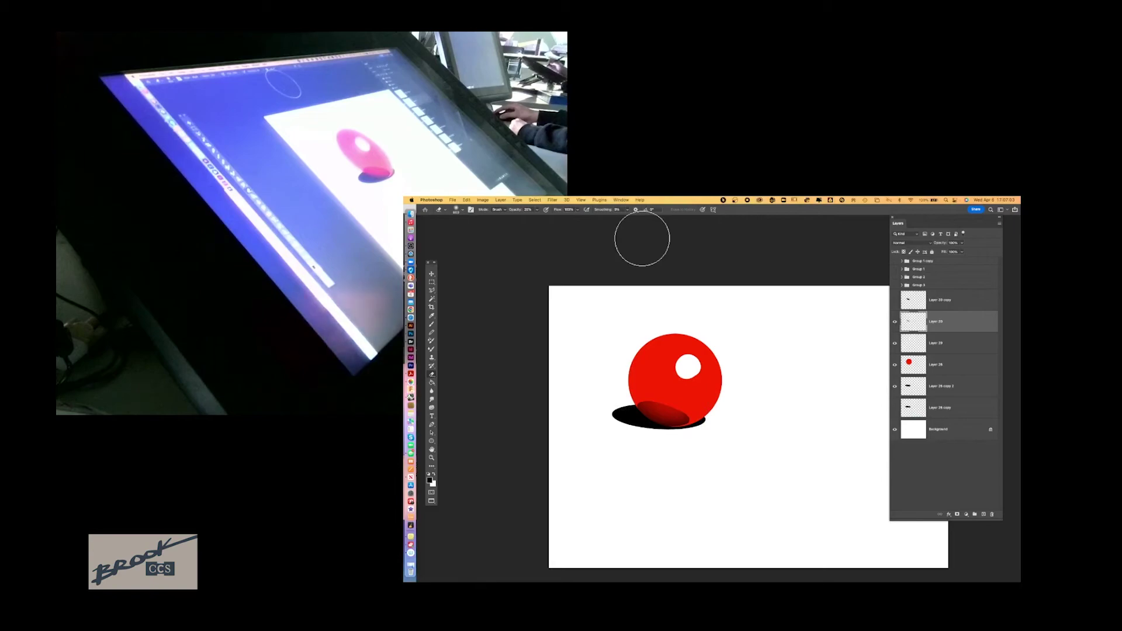
{"action": "left_click", "coordinate": [896, 322]}
{"action": "left_click", "coordinate": [895, 322]}
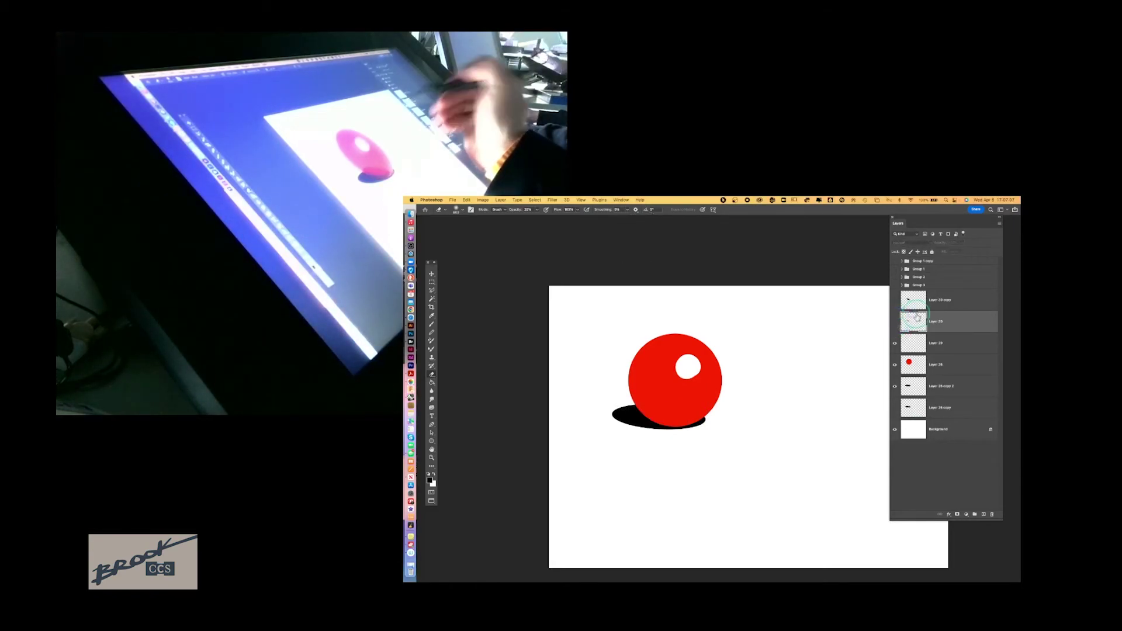
Step: Compare the faded black oval on and off, leaving its layer hidden and its unfaded copy shown
{"action": "left_click", "coordinate": [895, 322]}
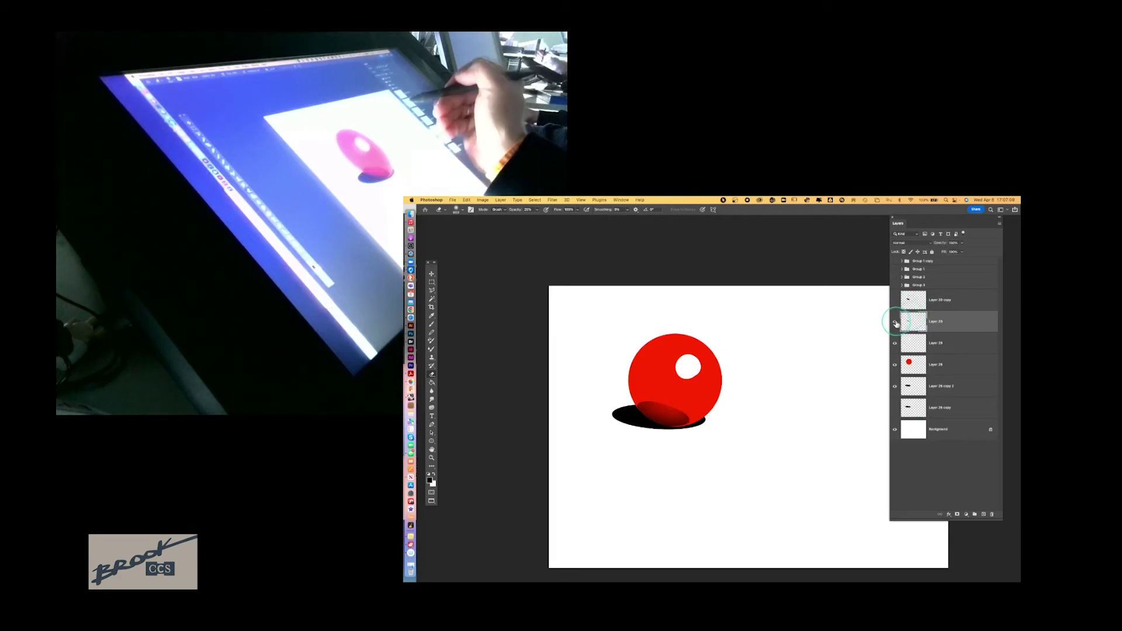
{"action": "left_click", "coordinate": [895, 322]}
{"action": "left_click", "coordinate": [895, 301]}
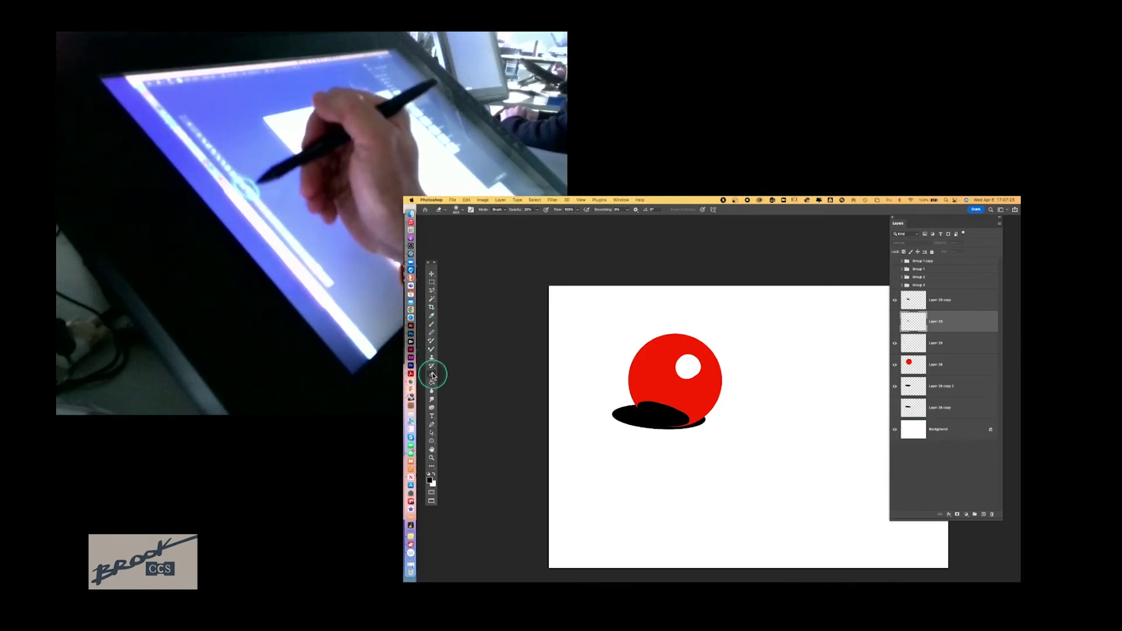
{"action": "left_click", "coordinate": [432, 324]}
{"action": "left_click", "coordinate": [458, 211]}
{"action": "left_click", "coordinate": [477, 380]}
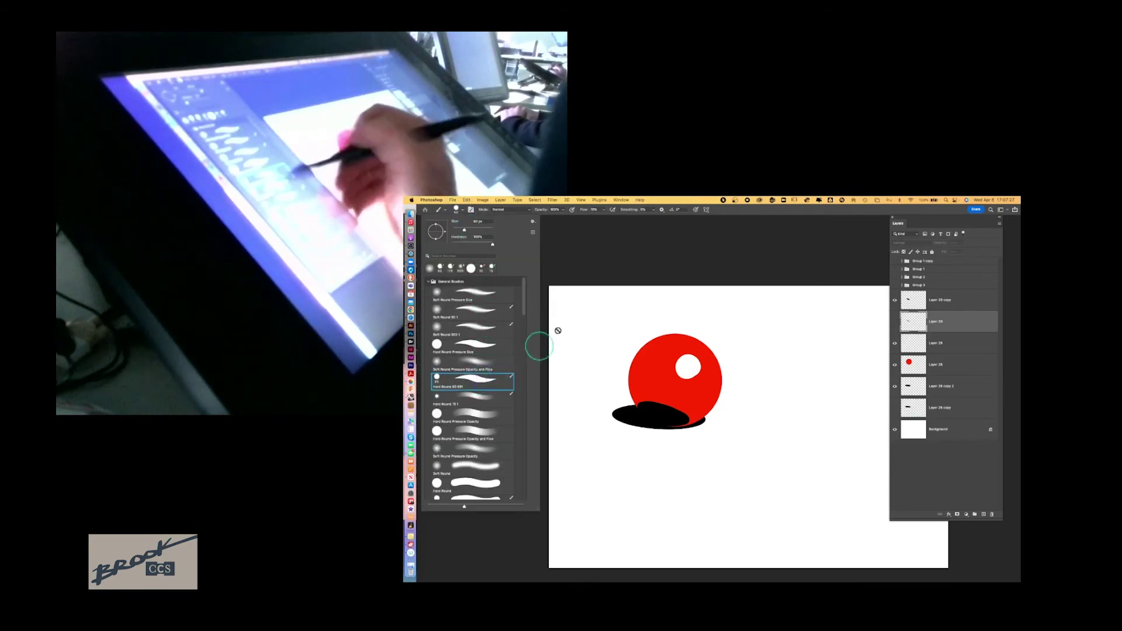
{"action": "left_click", "coordinate": [649, 236]}
{"action": "left_click", "coordinate": [719, 340]}
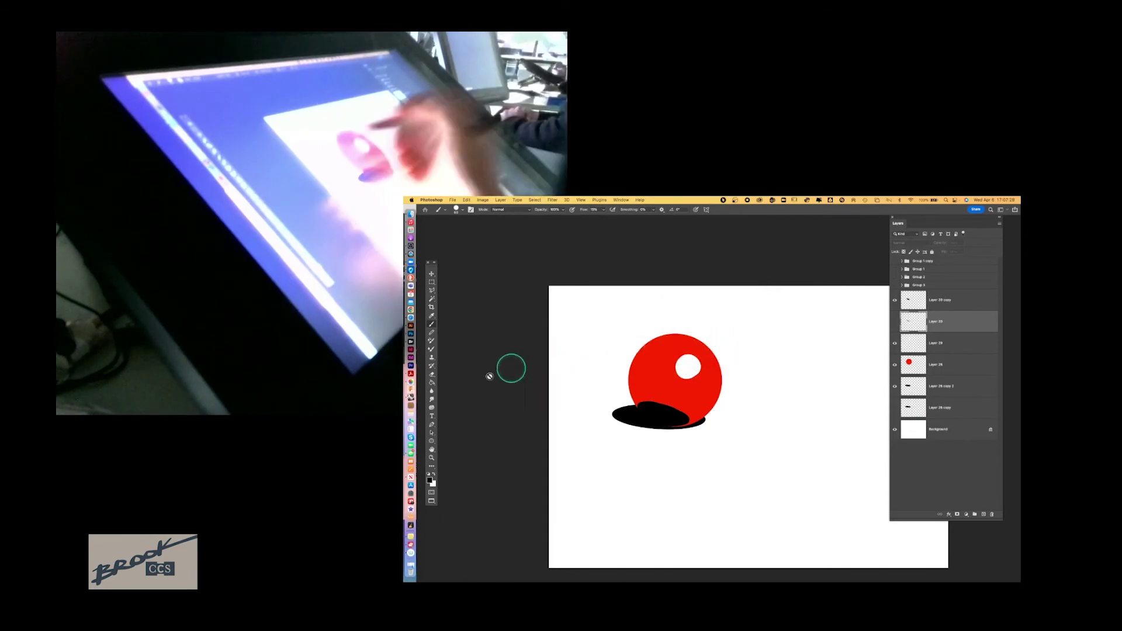
{"action": "left_click", "coordinate": [432, 377]}
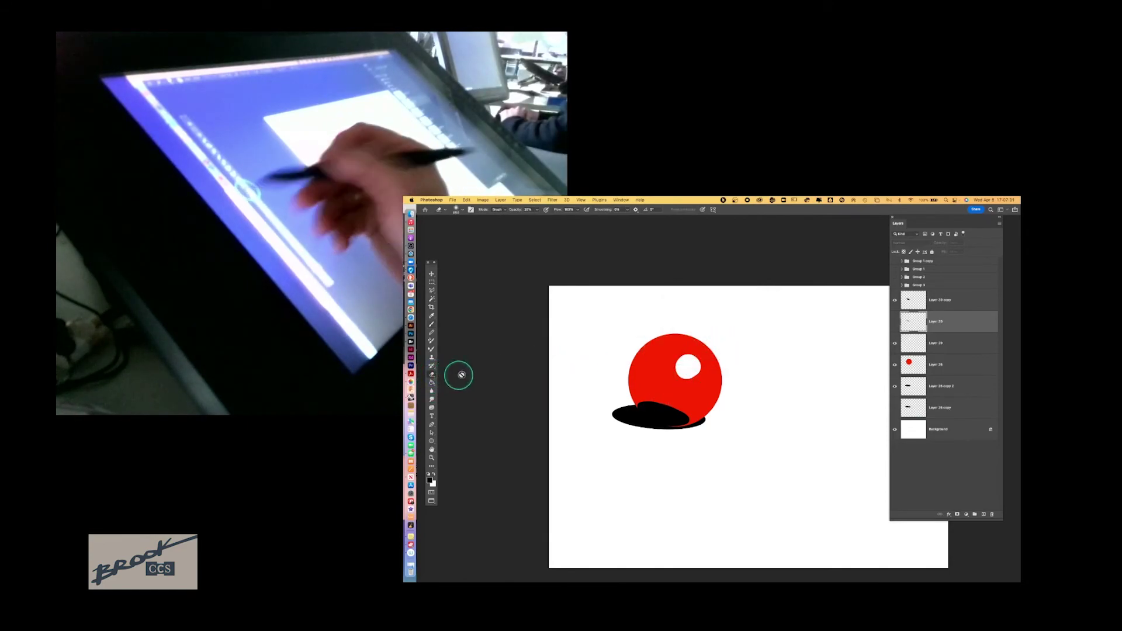
{"action": "left_click", "coordinate": [461, 209]}
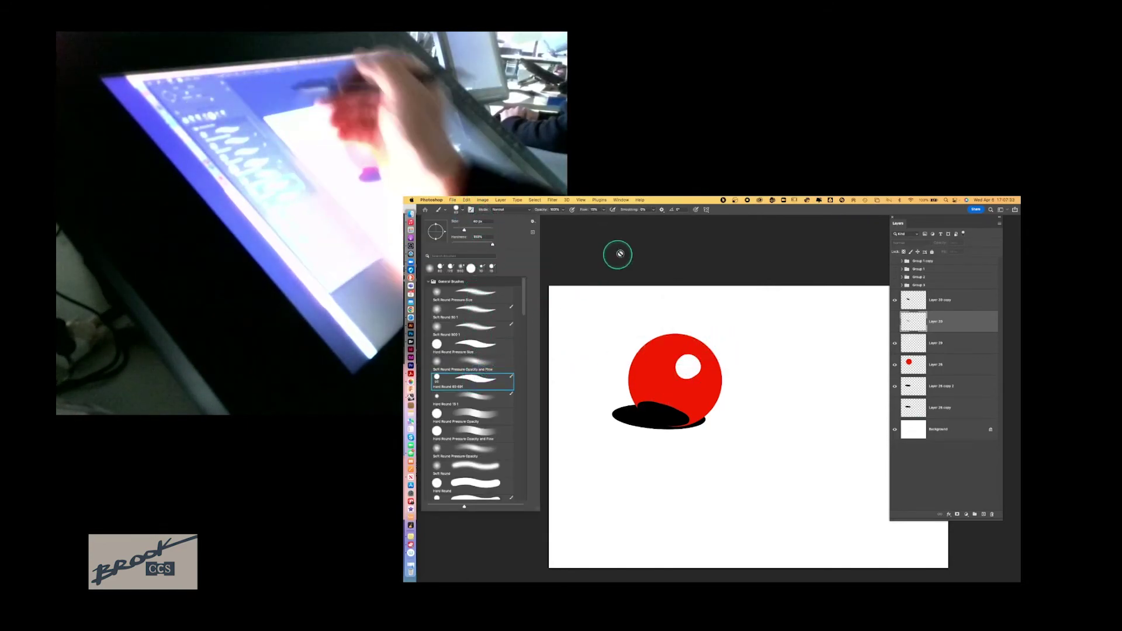
{"action": "key", "text": "b"}
{"action": "left_click", "coordinate": [672, 381]}
{"action": "left_click", "coordinate": [718, 340]}
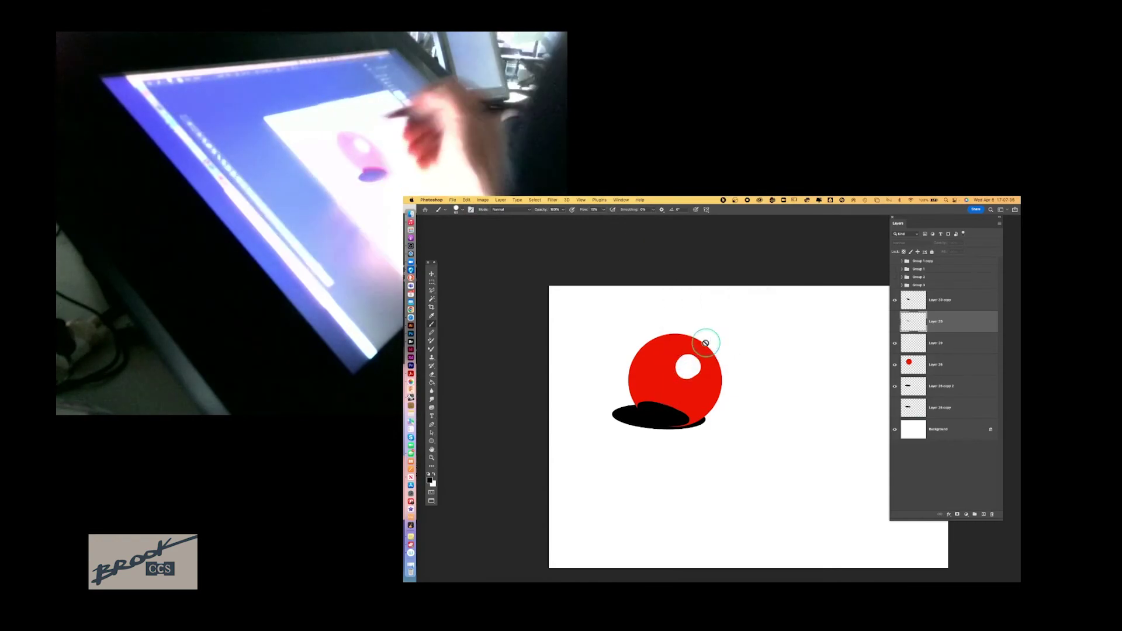
Step: Target the unfaded oval copy and prepare the Eraser with a small hard round tip
{"action": "left_click", "coordinate": [433, 374]}
{"action": "left_click", "coordinate": [945, 301]}
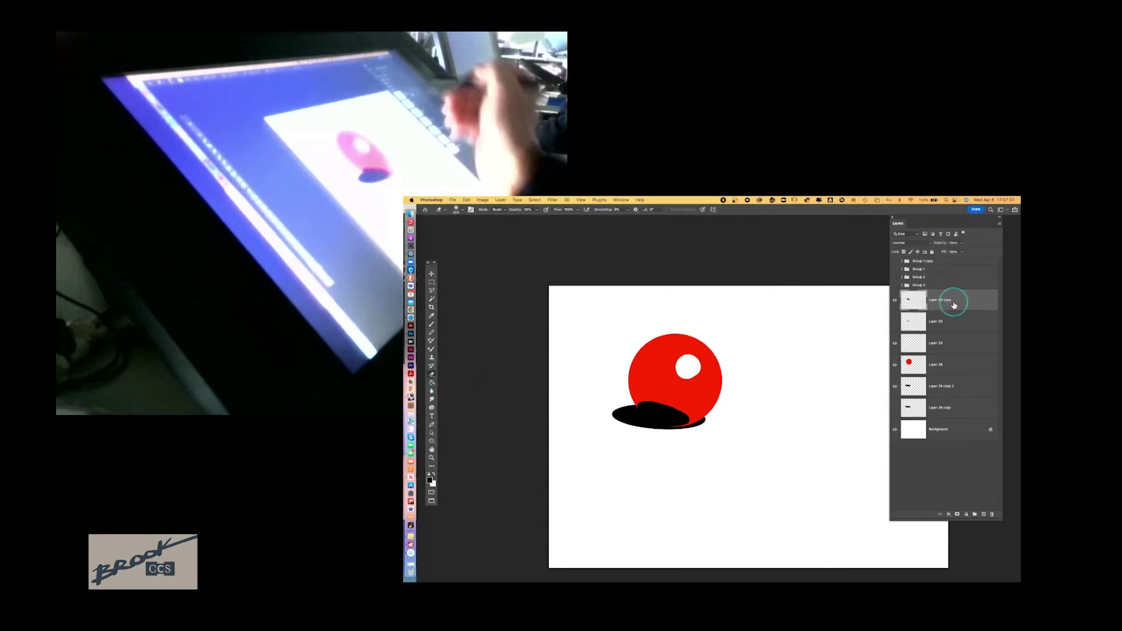
{"action": "key", "text": "["}
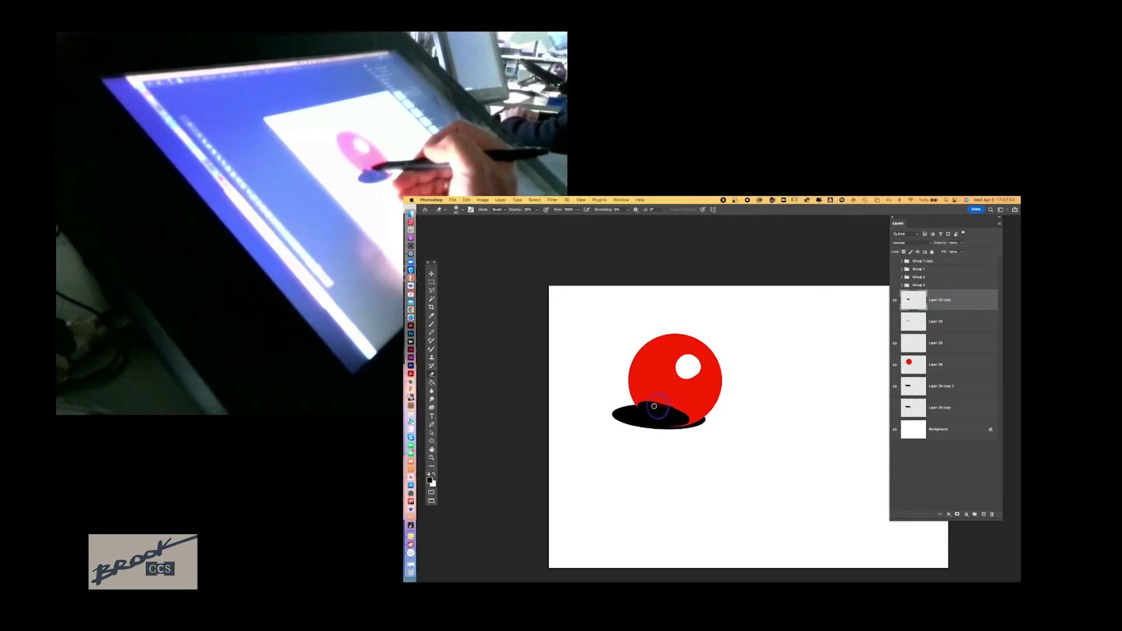
{"action": "left_click", "coordinate": [895, 301]}
{"action": "left_click", "coordinate": [895, 300]}
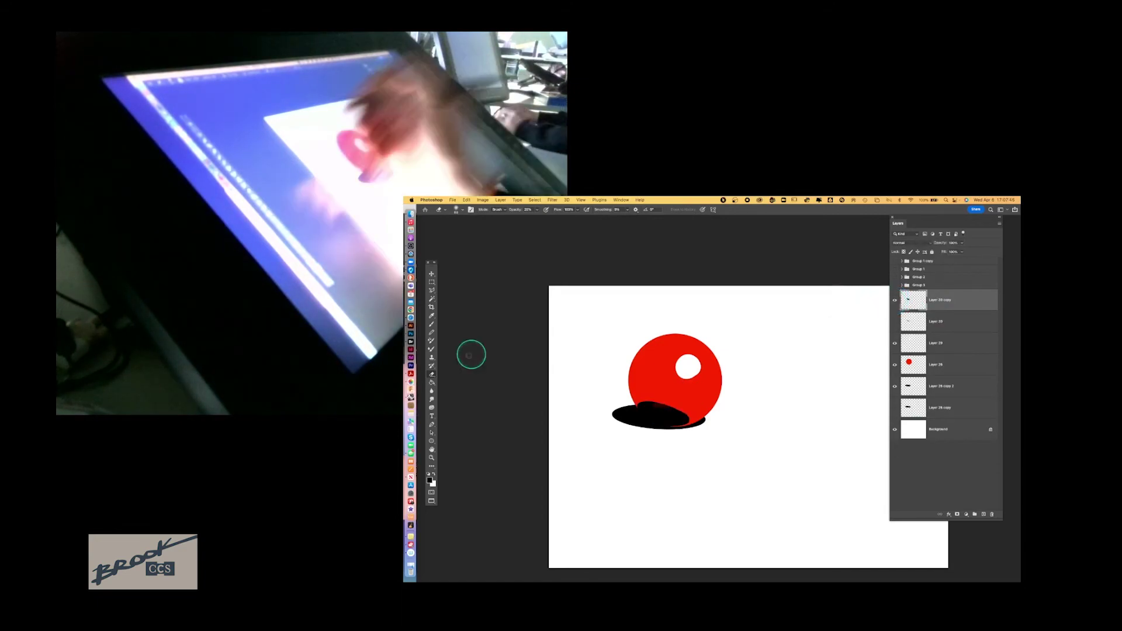
{"action": "left_click", "coordinate": [457, 210]}
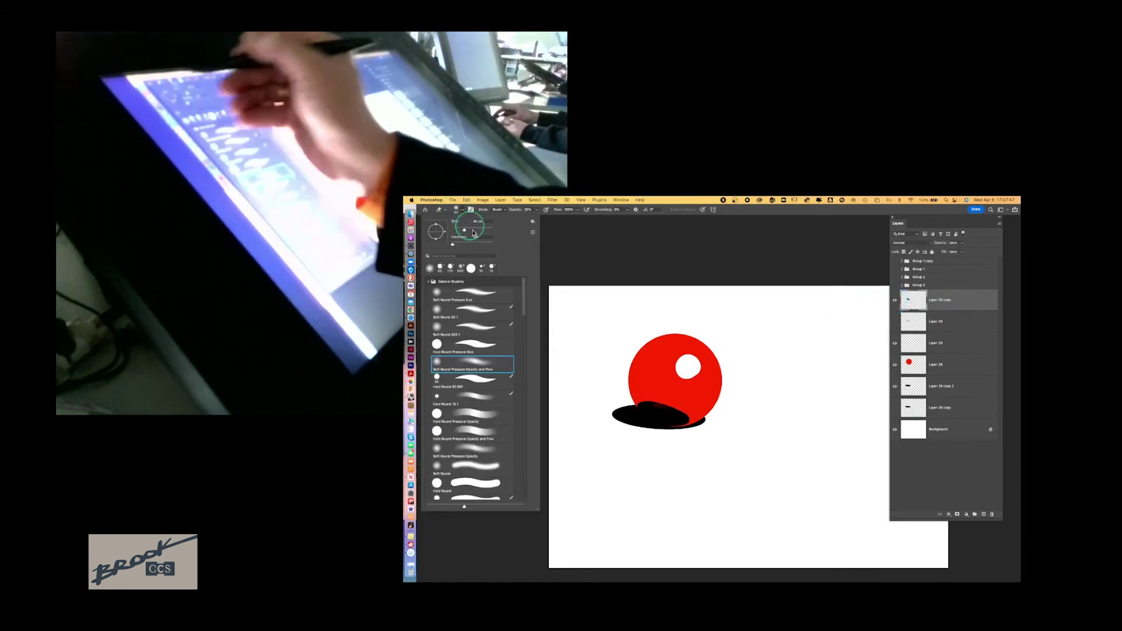
{"action": "left_click", "coordinate": [575, 253]}
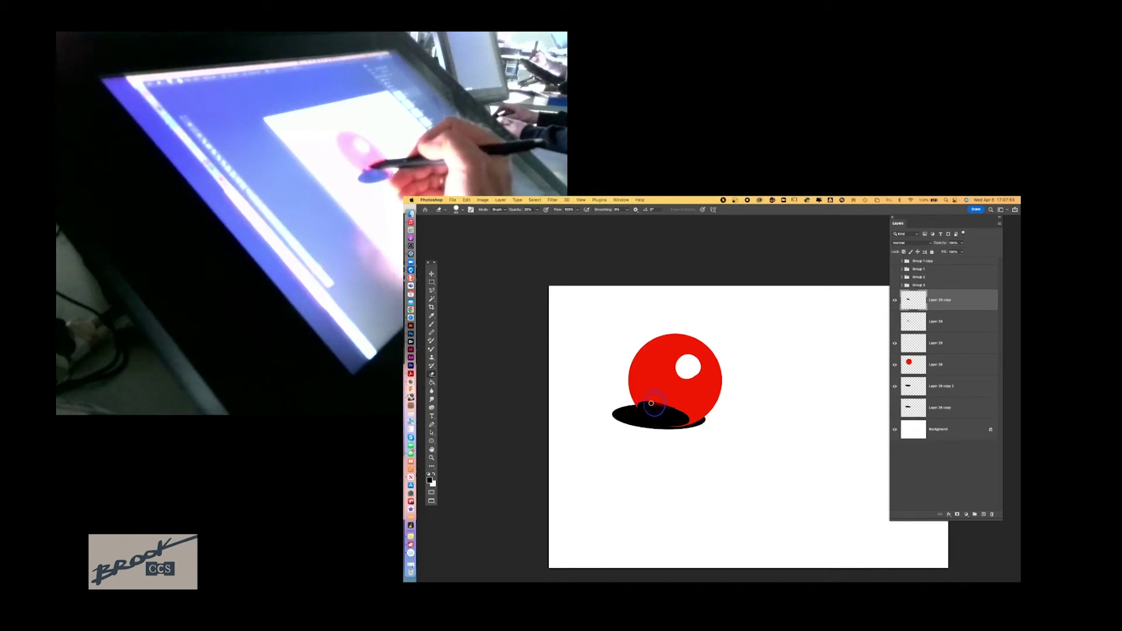
Step: Raise the Eraser opacity to 100% and erase the middle of the black oval copy, leaving a hard dark rim
{"action": "left_click_drag", "start_coordinate": [652, 403], "coordinate": [659, 395]}
{"action": "left_click", "coordinate": [538, 209]}
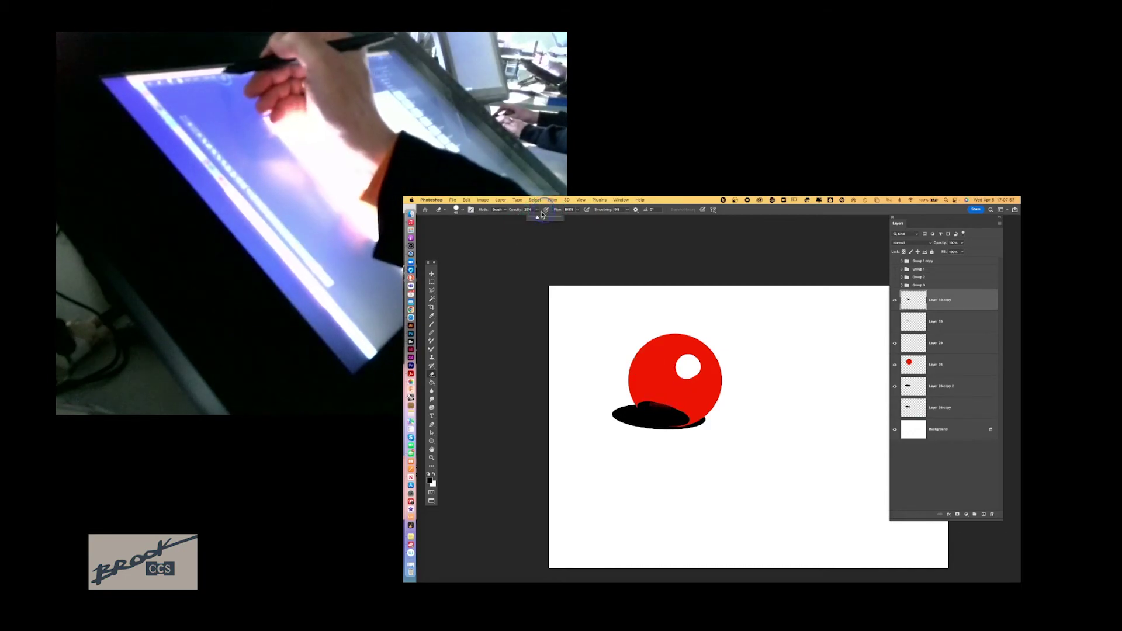
{"action": "left_click_drag", "start_coordinate": [539, 217], "coordinate": [596, 219]}
{"action": "left_click", "coordinate": [644, 254]}
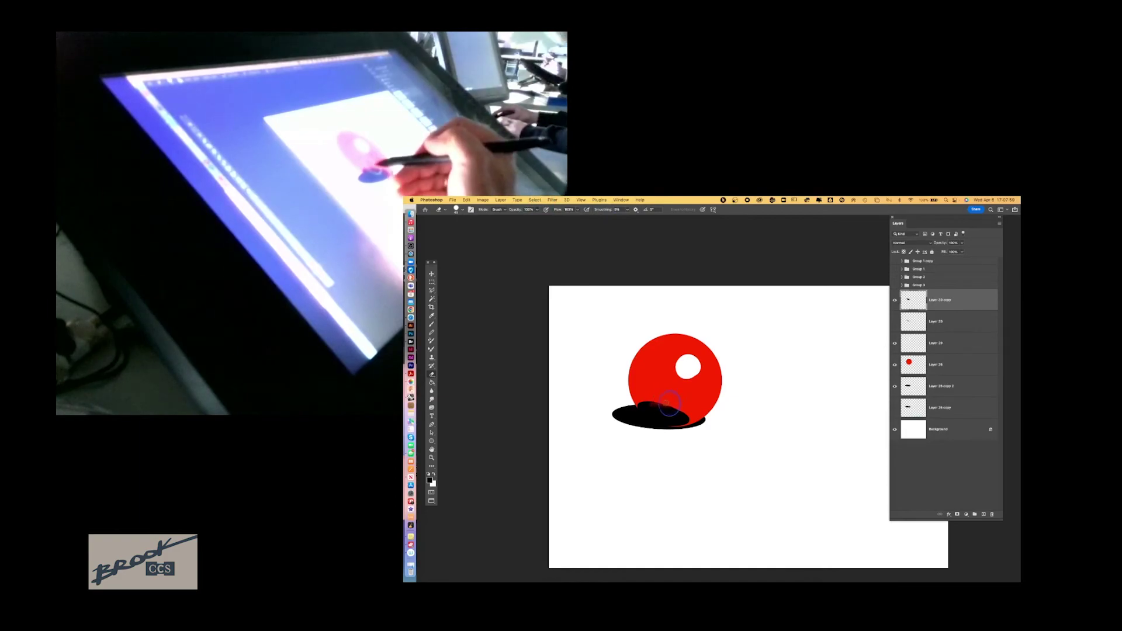
{"action": "left_click_drag", "start_coordinate": [657, 402], "coordinate": [650, 406]}
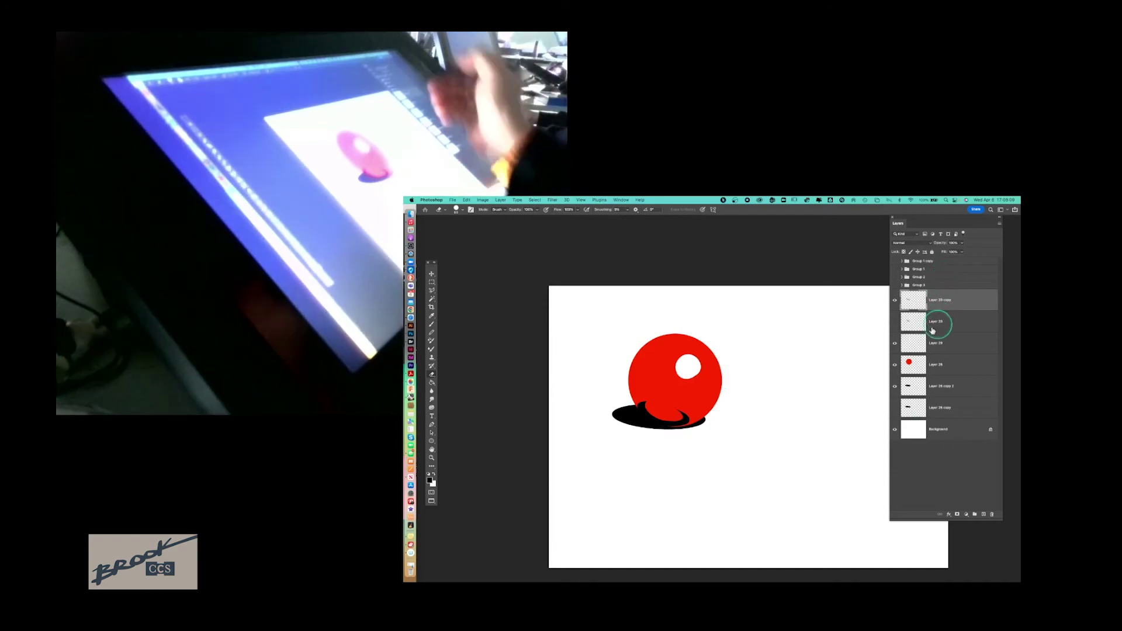
Step: Show the faded oval, lower the rim copy's layer opacity, erase along the rim, and hide the rim copy
{"action": "left_click", "coordinate": [895, 323]}
{"action": "left_click", "coordinate": [963, 244]}
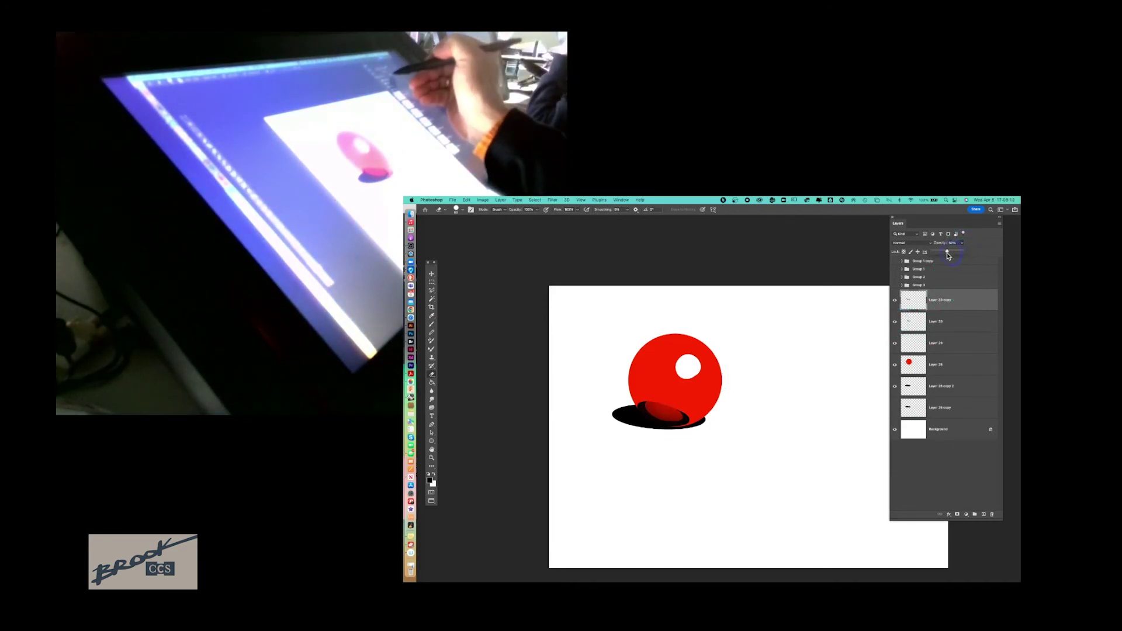
{"action": "left_click_drag", "start_coordinate": [940, 254], "coordinate": [940, 254]}
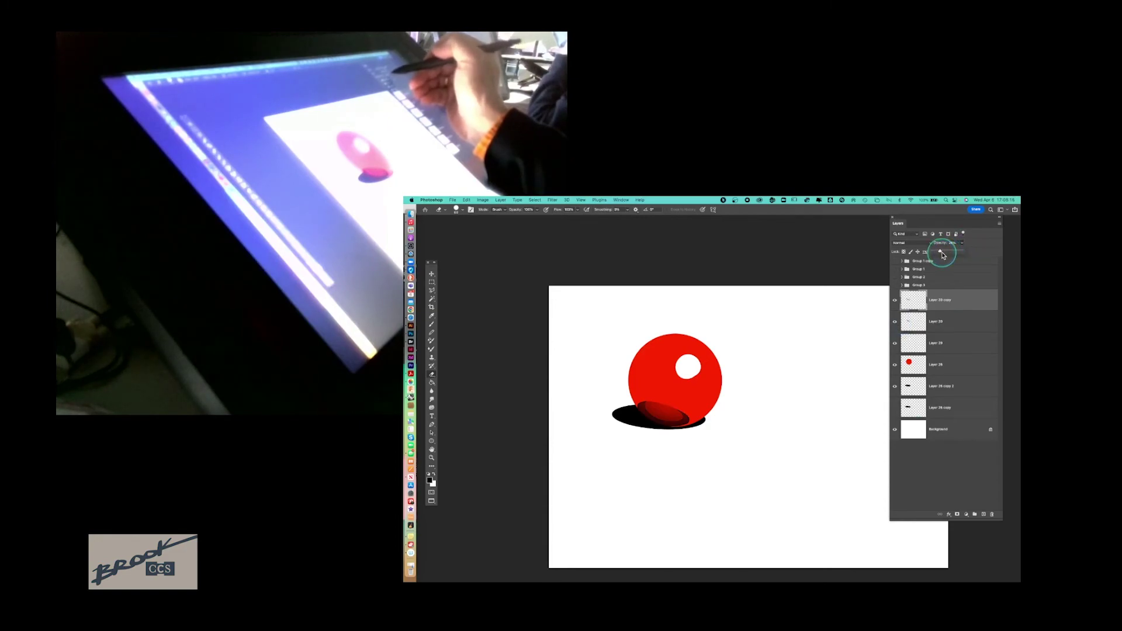
{"action": "left_click", "coordinate": [646, 401]}
{"action": "left_click_drag", "start_coordinate": [646, 401], "coordinate": [667, 421]}
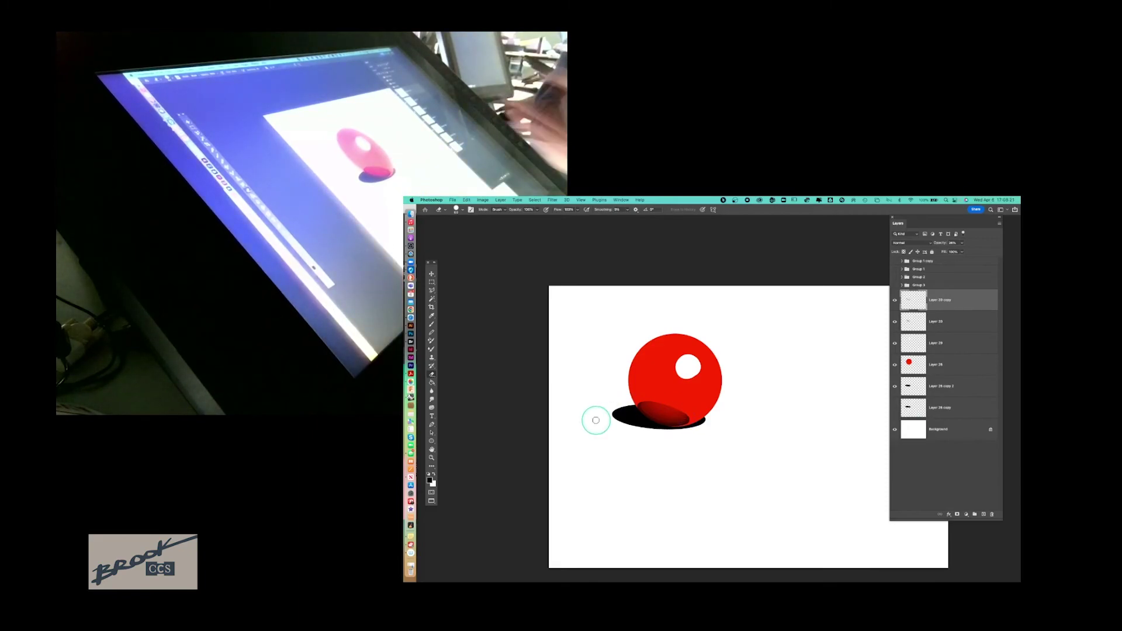
{"action": "left_click", "coordinate": [894, 301]}
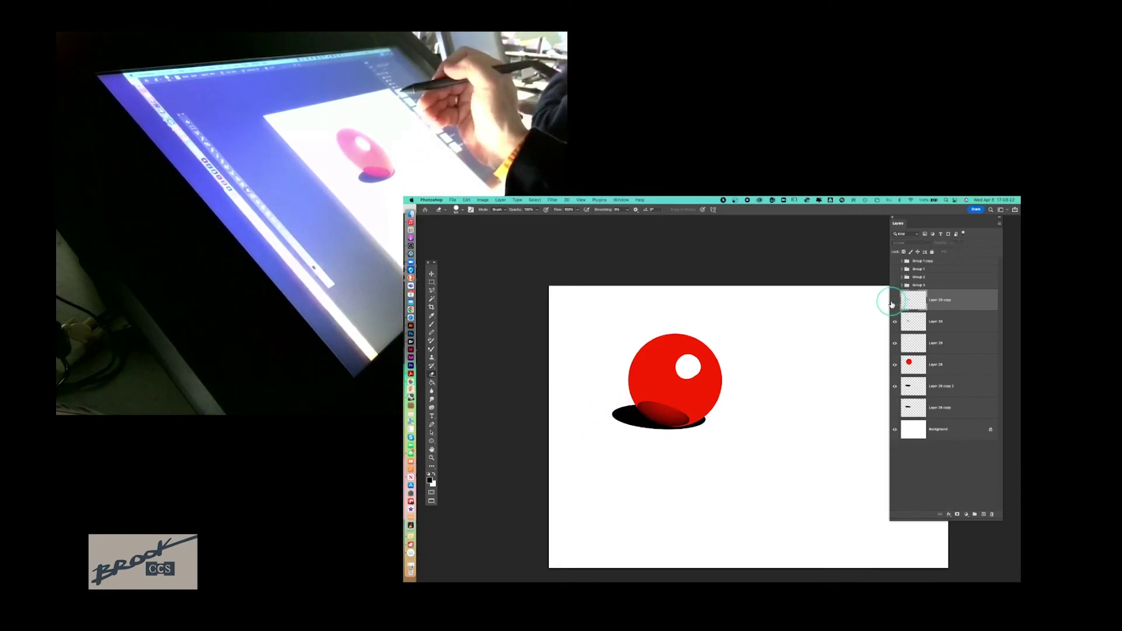
Step: Darken the faded oval by duplicating its layer and merging the two, and move it slightly inward from the sphere's edge
{"action": "left_click", "coordinate": [962, 313]}
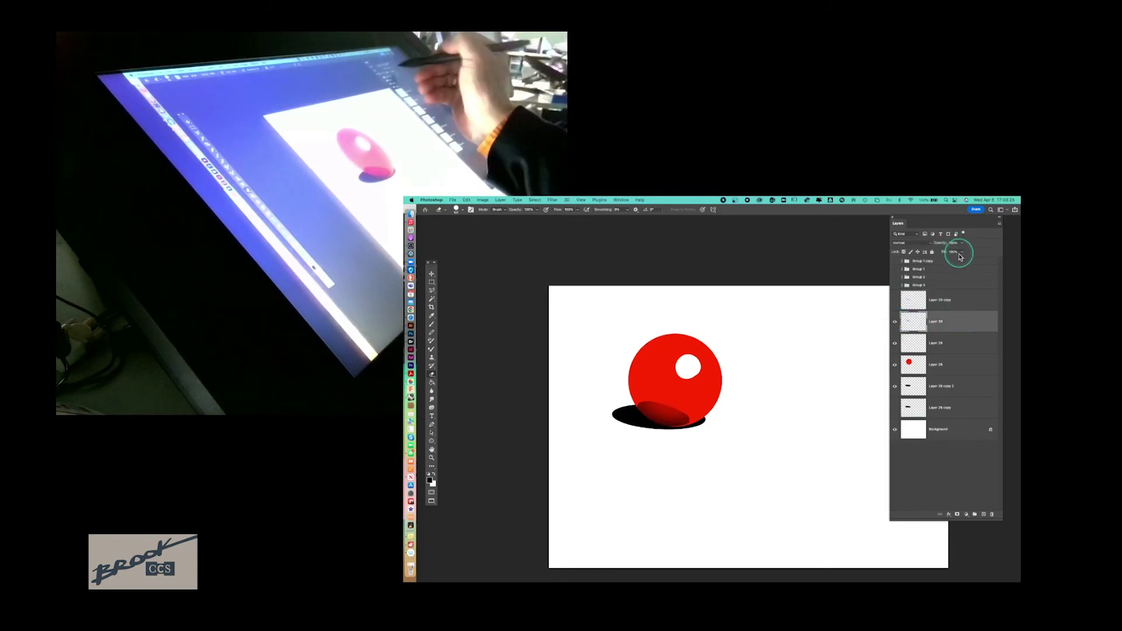
{"action": "left_click_drag", "start_coordinate": [962, 323], "coordinate": [984, 514]}
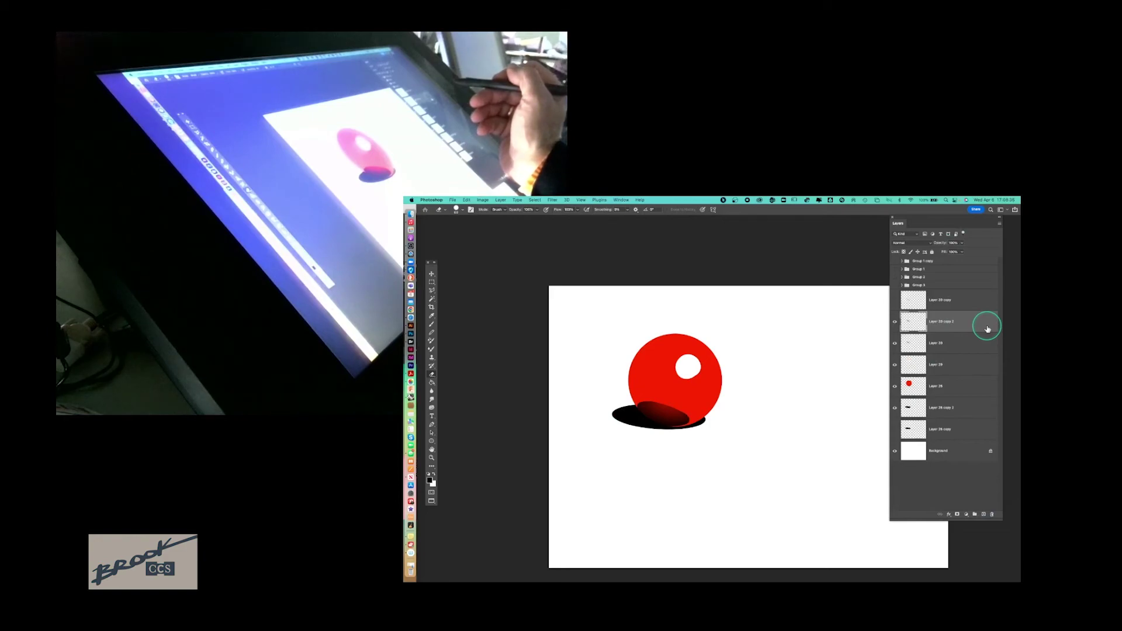
{"action": "key", "text": "Delete"}
{"action": "left_click", "coordinate": [431, 273]}
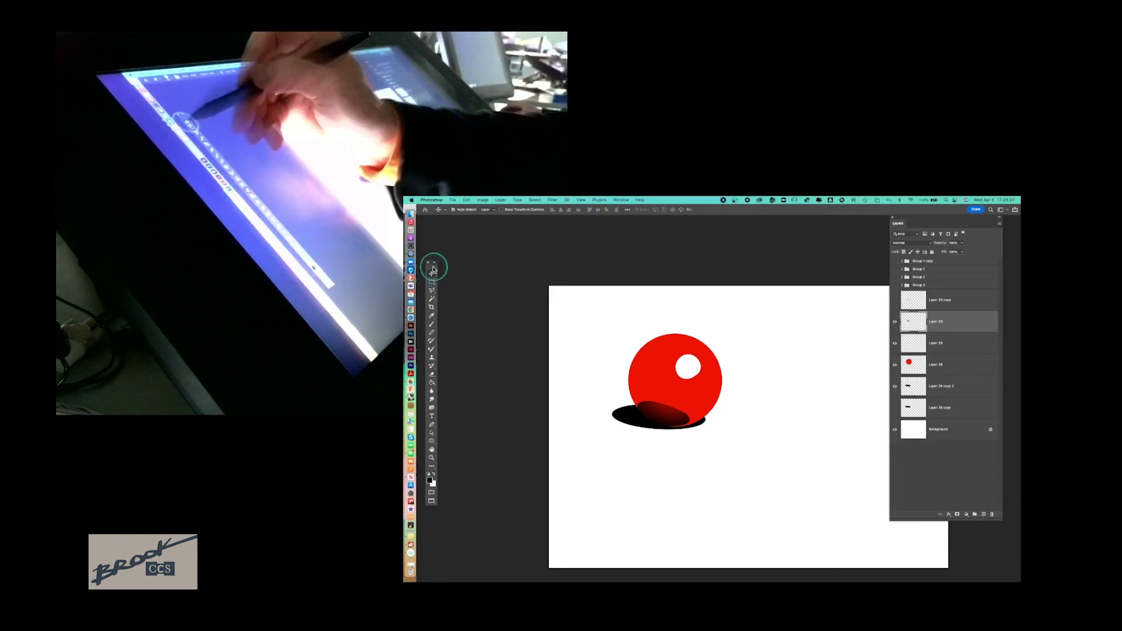
{"action": "left_click_drag", "start_coordinate": [659, 426], "coordinate": [662, 421]}
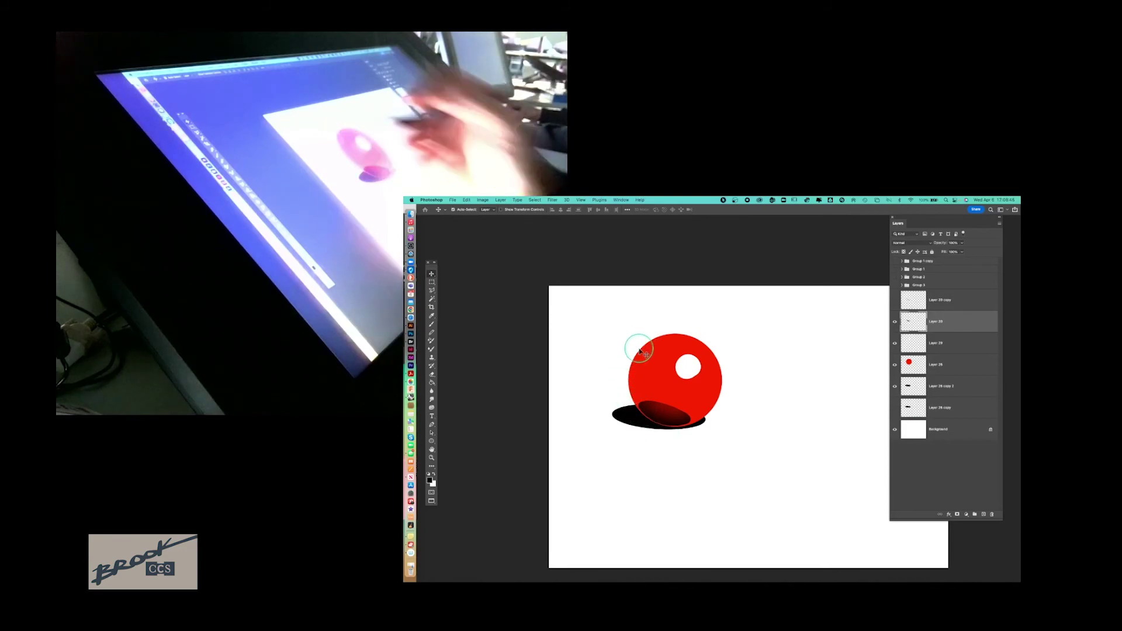
Step: Add a new layer above the oval, select the red circle with the Magic Wand, and make the new layer active
{"action": "left_click", "coordinate": [984, 515]}
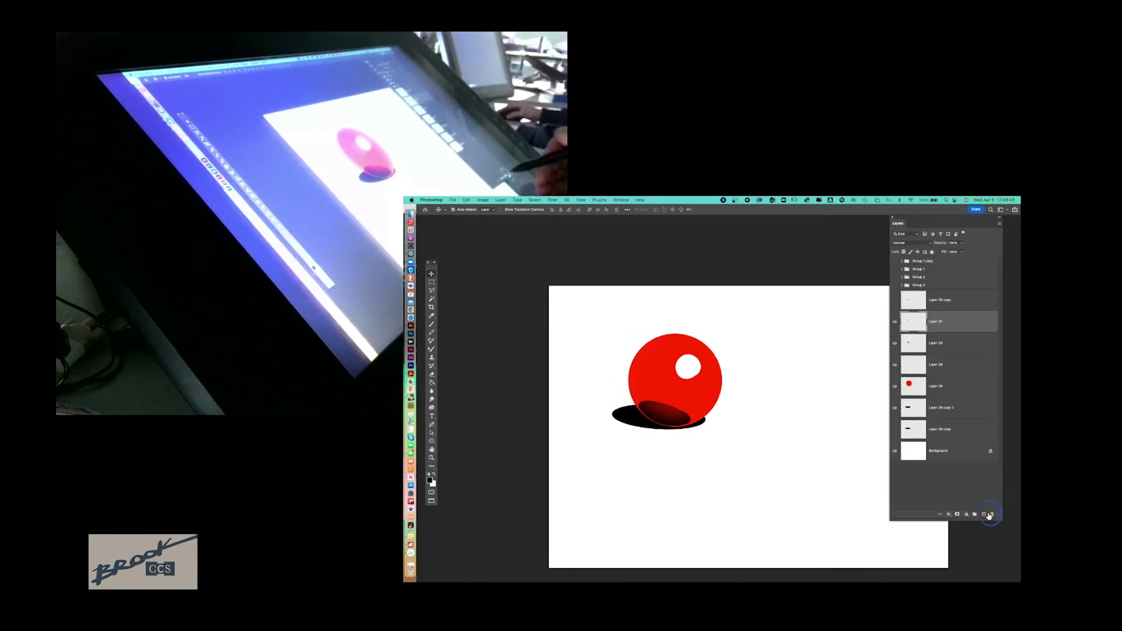
{"action": "left_click", "coordinate": [966, 387]}
{"action": "left_click", "coordinate": [432, 299]}
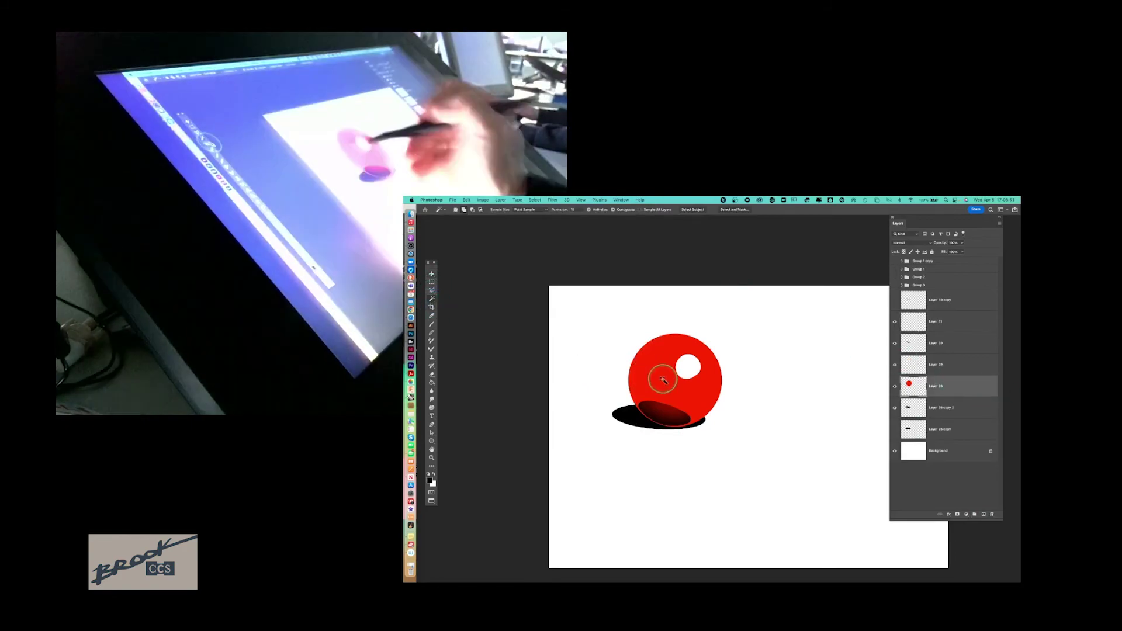
{"action": "left_click", "coordinate": [661, 382]}
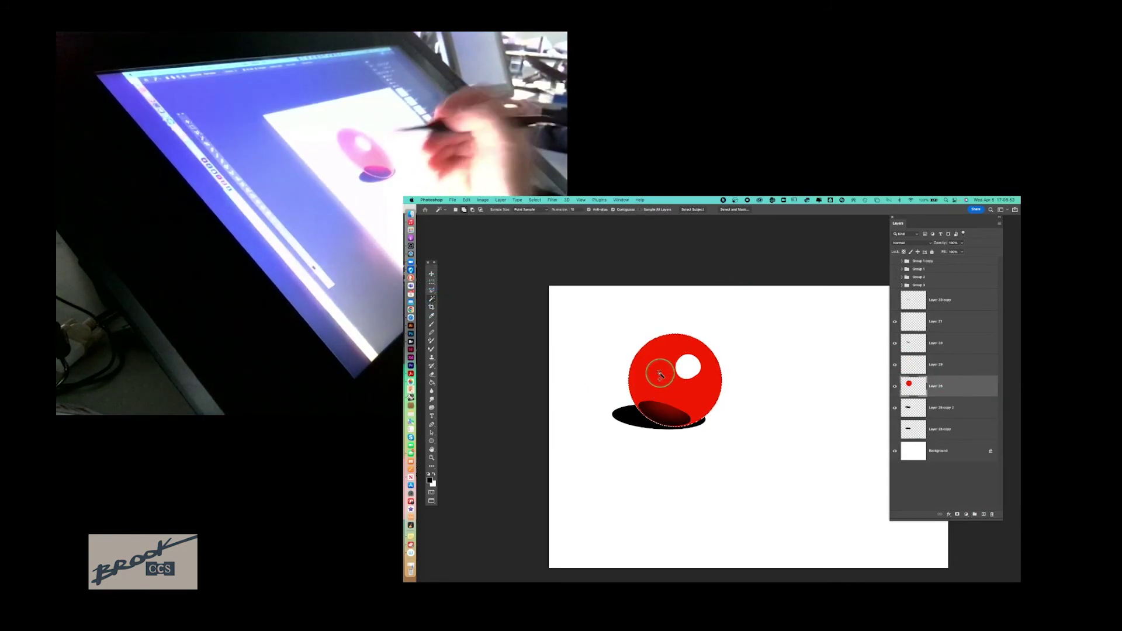
{"action": "left_click", "coordinate": [955, 322]}
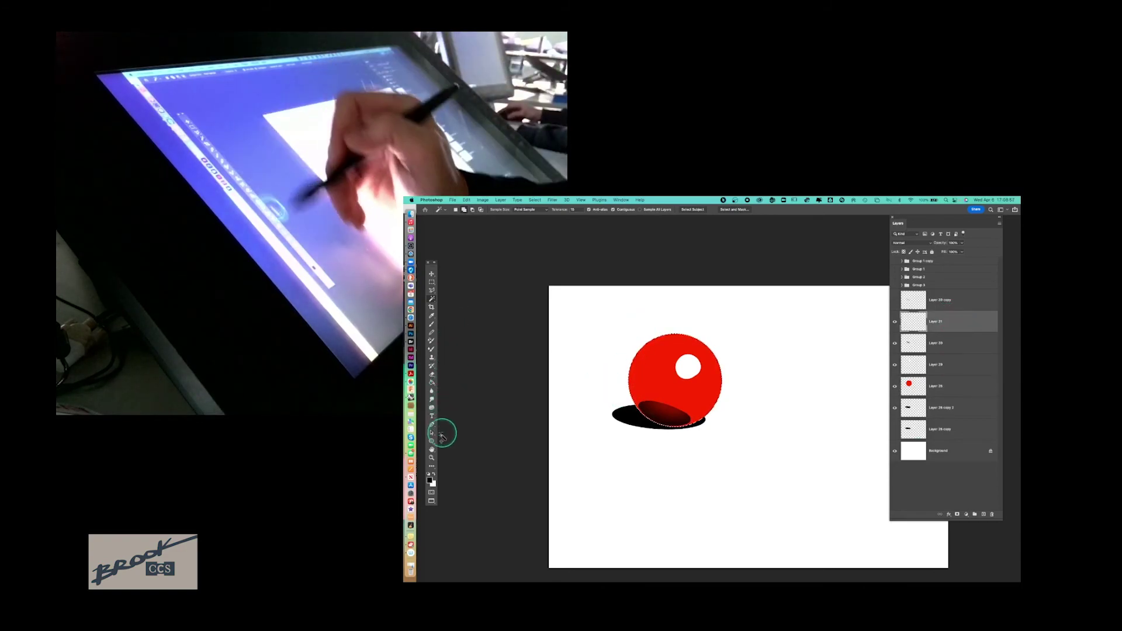
Step: Set the Brush to the Soft Round Pressure Opacity and Flow preset and test it along the sphere's lower left edge
{"action": "key", "text": "b"}
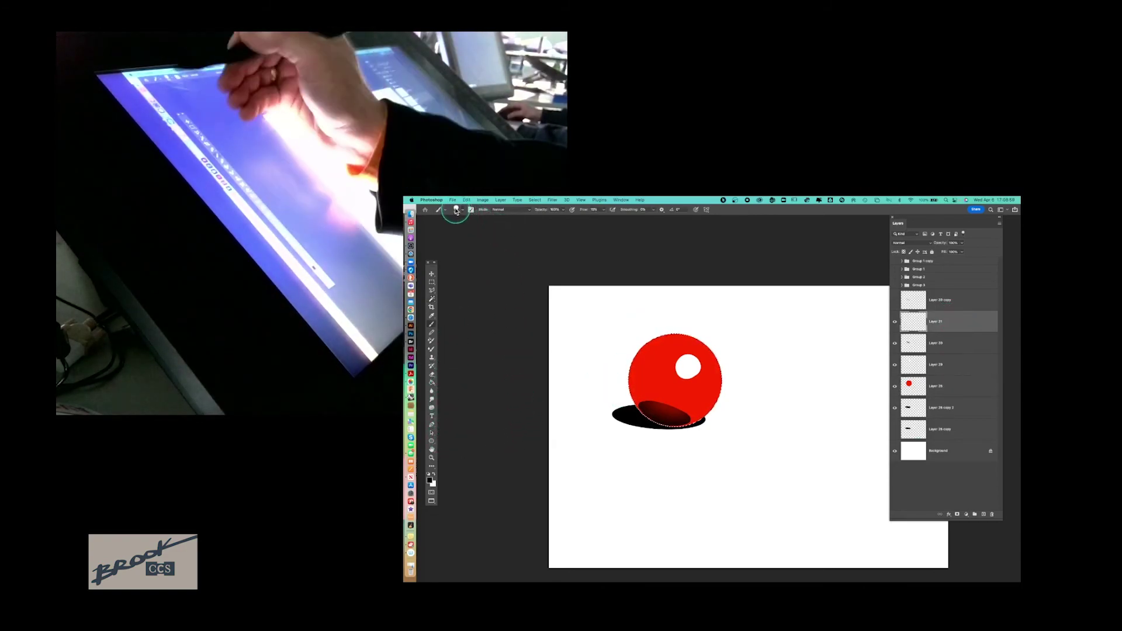
{"action": "left_click", "coordinate": [457, 210]}
{"action": "left_click", "coordinate": [472, 364]}
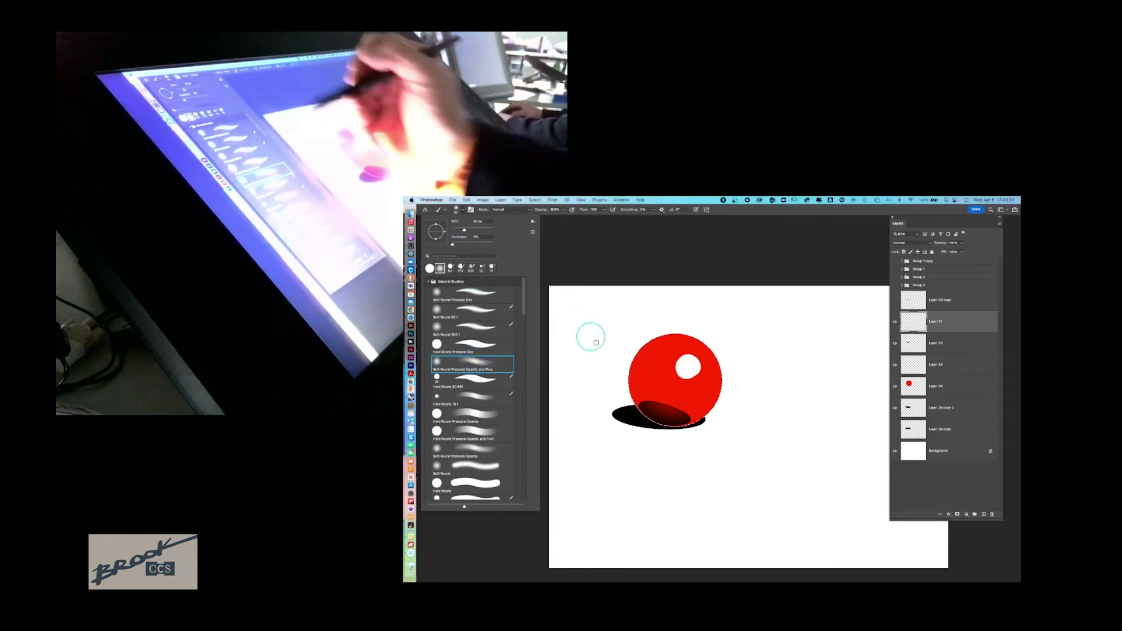
{"action": "left_click_drag", "start_coordinate": [639, 403], "coordinate": [661, 430]}
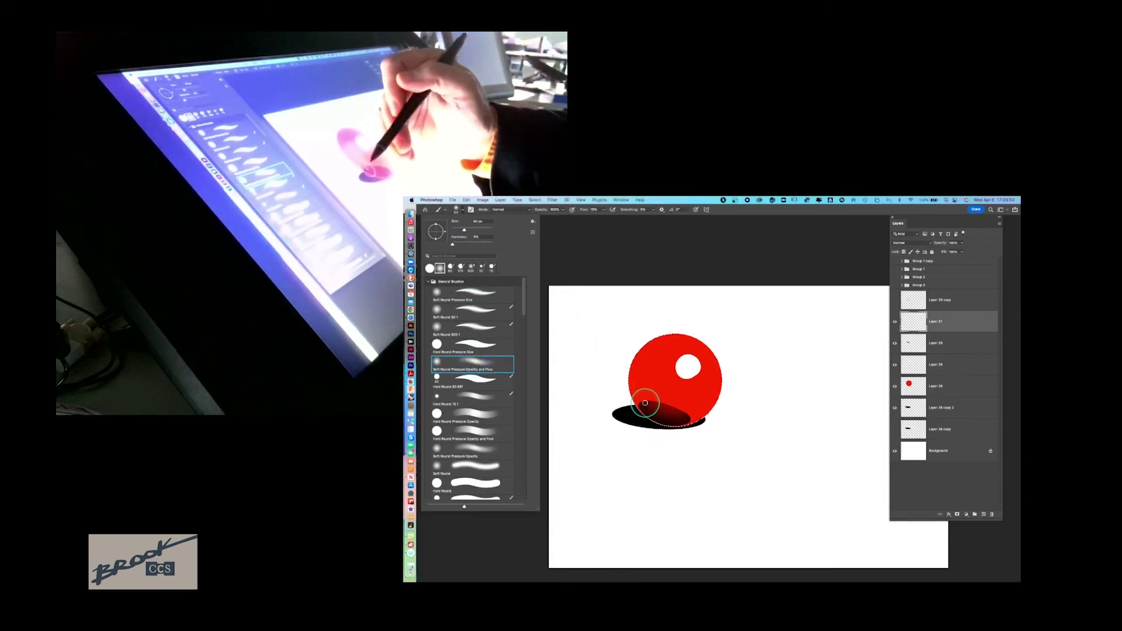
{"action": "left_click", "coordinate": [649, 427]}
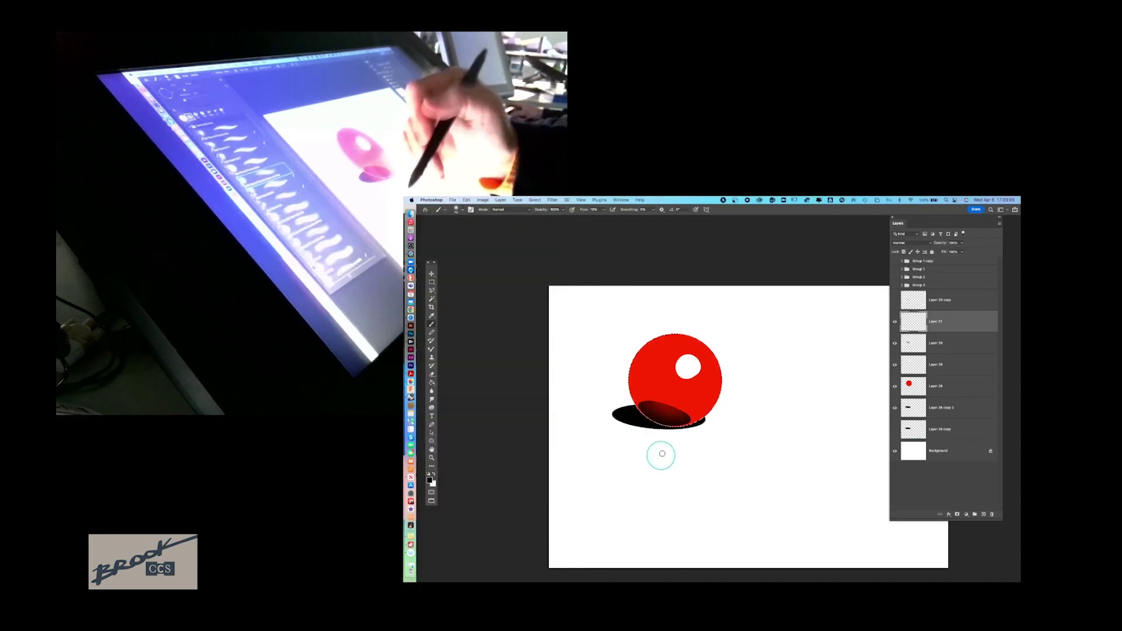
Step: Enlarge the soft brush, lower its opacity, and shade the sphere's left side faintly with black inside the selection
{"action": "key", "text": "bracketright"}
{"action": "key", "text": "bracketright"}
{"action": "key", "text": "bracketright"}
{"action": "key", "text": "bracketright"}
{"action": "key", "text": "bracketright"}
{"action": "key", "text": "bracketright"}
{"action": "key", "text": "bracketright"}
{"action": "key", "text": "bracketright"}
{"action": "key", "text": "bracketright"}
{"action": "key", "text": "bracketright"}
{"action": "key", "text": "bracketright"}
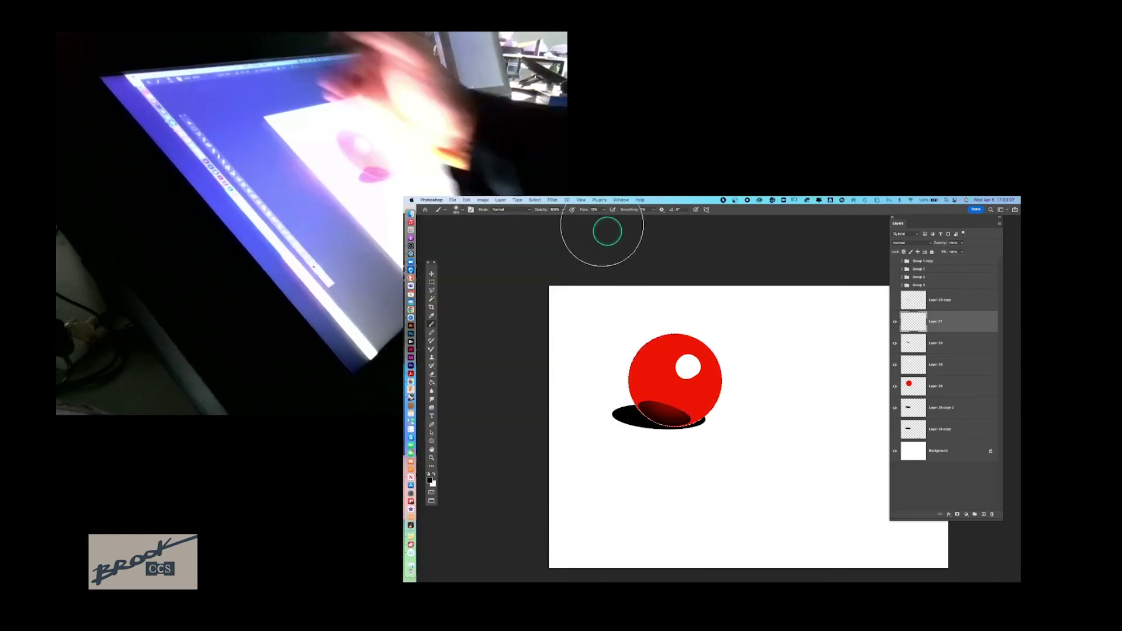
{"action": "left_click", "coordinate": [563, 210]}
{"action": "left_click_drag", "start_coordinate": [564, 212], "coordinate": [544, 218]}
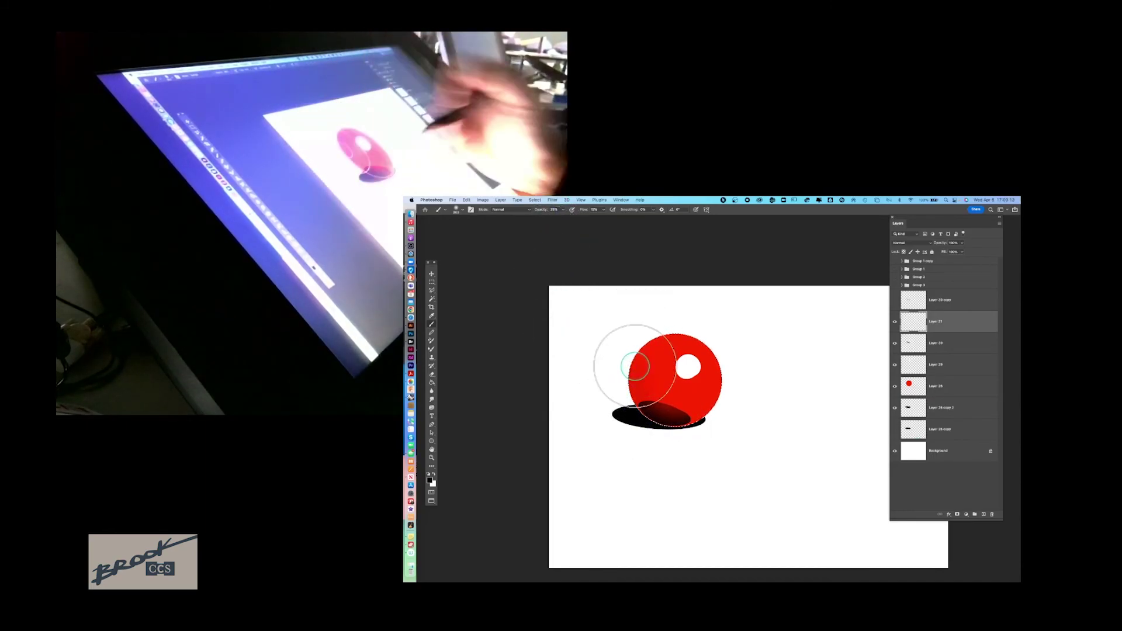
Step: Add a new layer, raise the brush flow to 100%, and paint soft black shading along the sphere's lower left inside the selection
{"action": "left_click", "coordinate": [984, 514]}
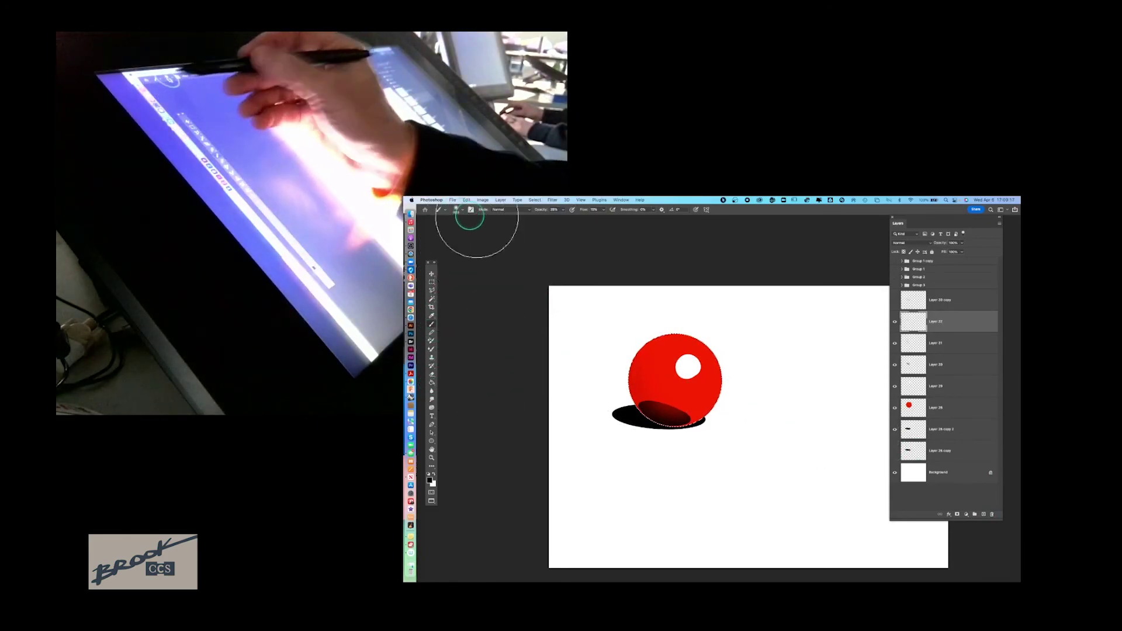
{"action": "left_click", "coordinate": [602, 210]}
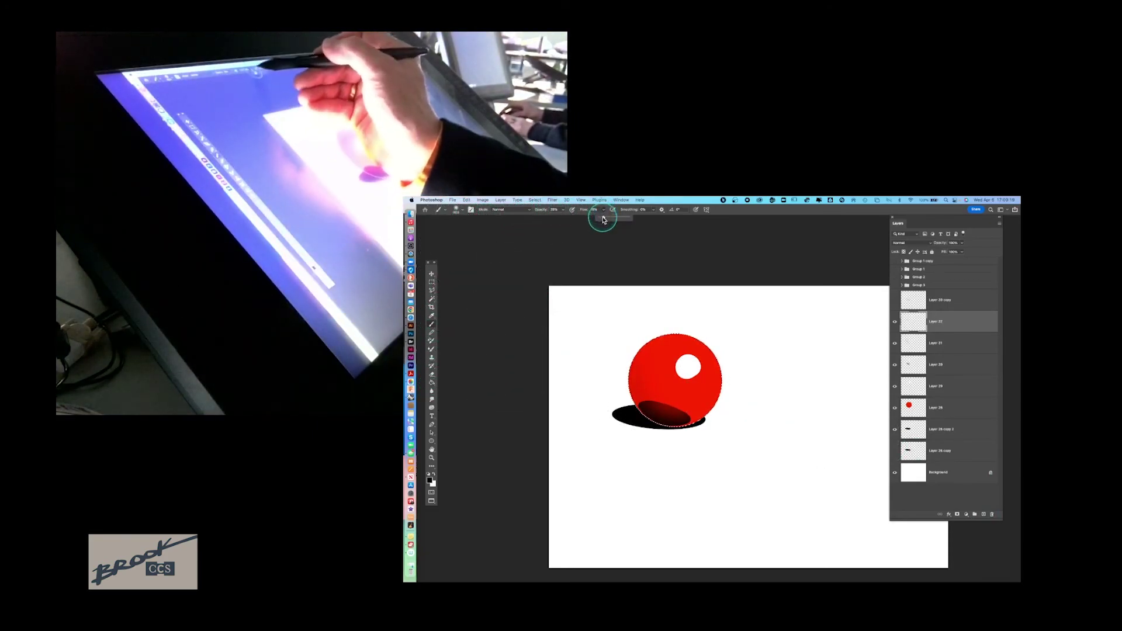
{"action": "left_click_drag", "start_coordinate": [601, 218], "coordinate": [630, 218]}
{"action": "left_click_drag", "start_coordinate": [644, 430], "coordinate": [617, 372]}
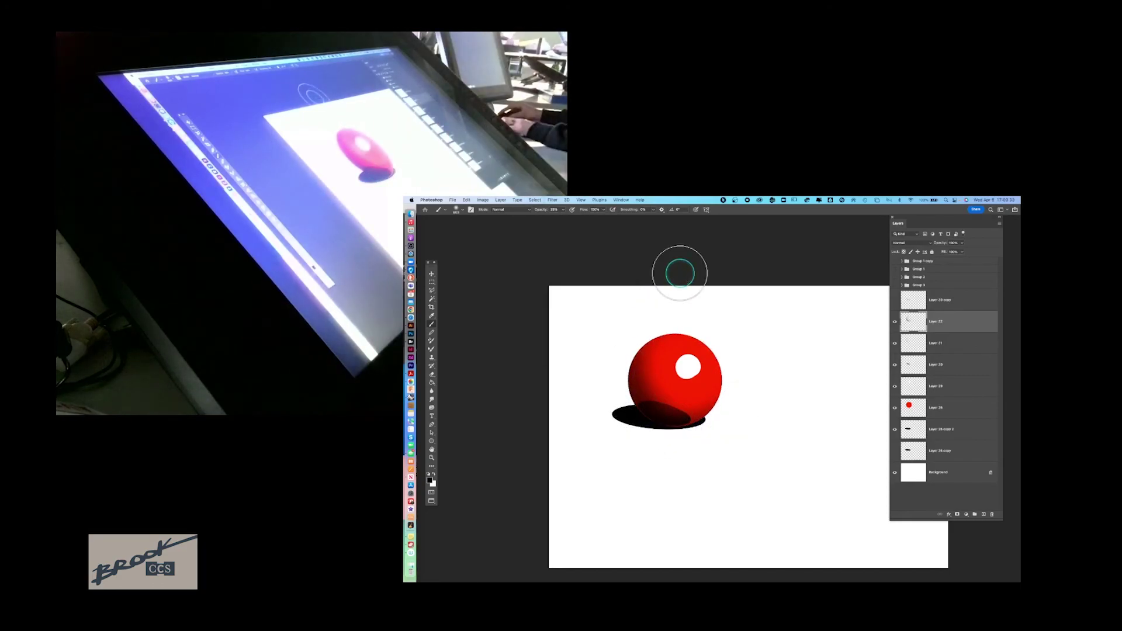
Step: Clear the selection and lower the opacity of the white highlight's layer to make it semi-transparent
{"action": "left_click", "coordinate": [431, 273]}
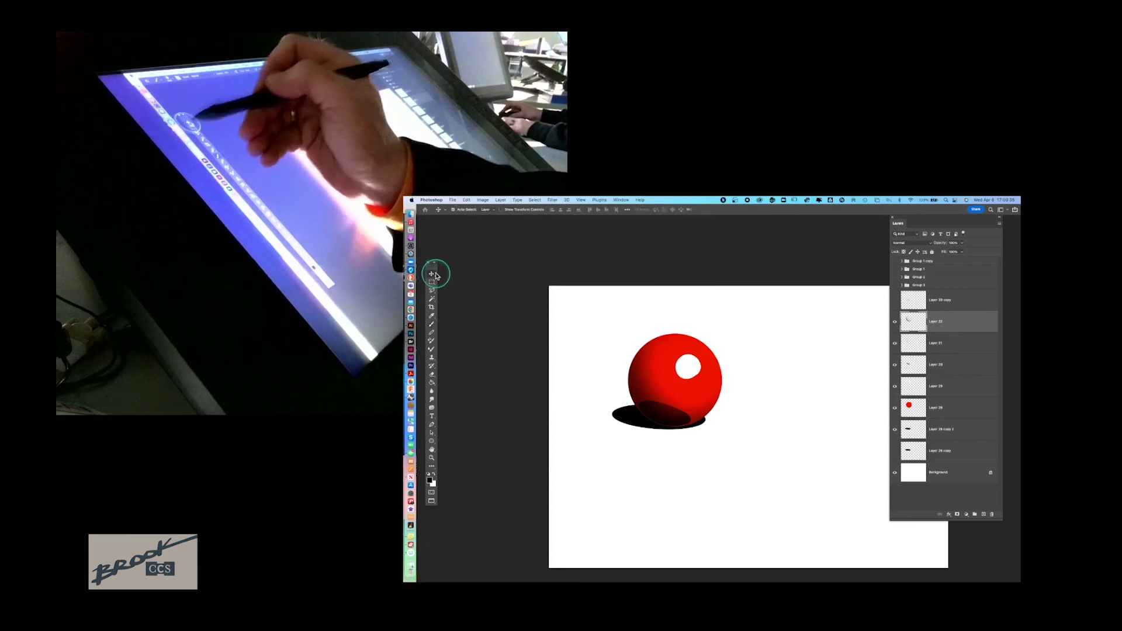
{"action": "left_click", "coordinate": [689, 370]}
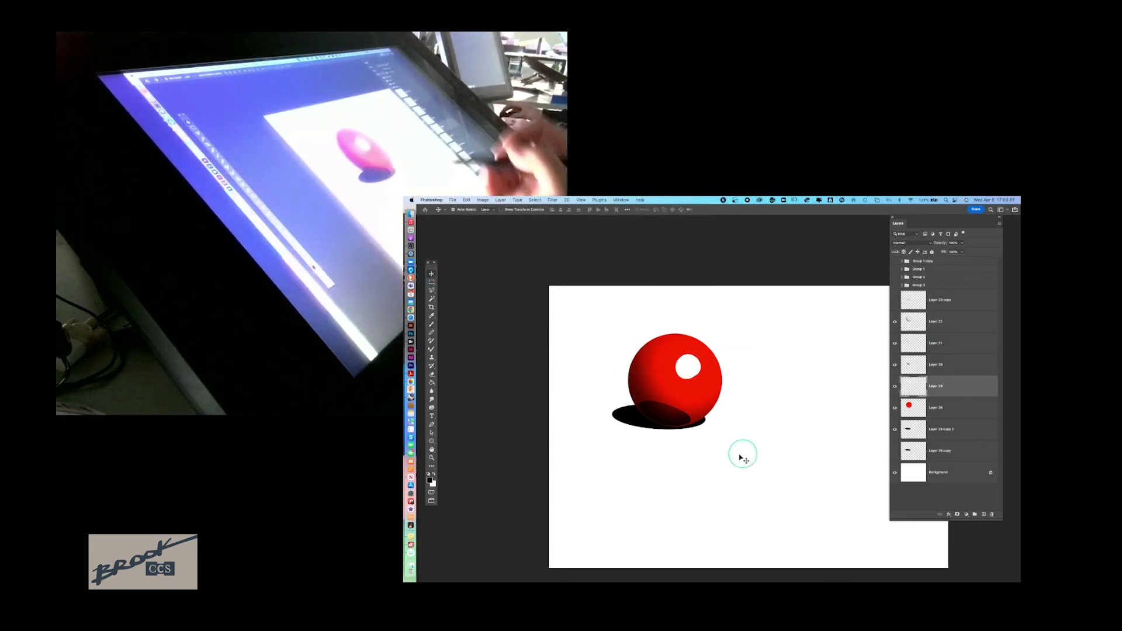
{"action": "key", "text": "super+h"}
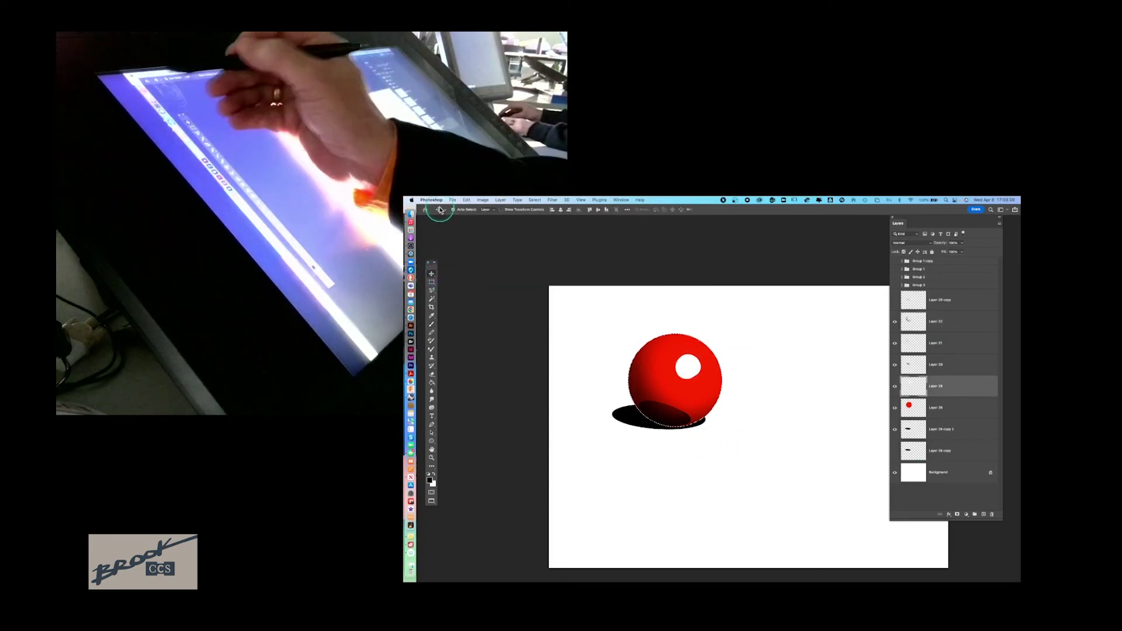
{"action": "key", "text": "super+d"}
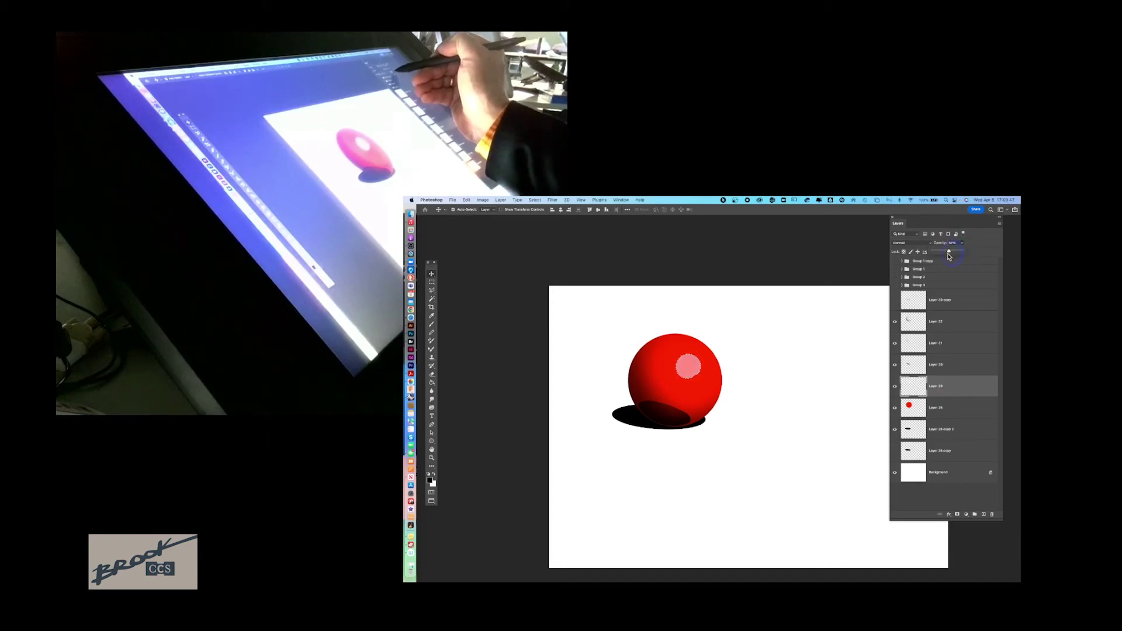
{"action": "left_click_drag", "start_coordinate": [949, 256], "coordinate": [945, 255]}
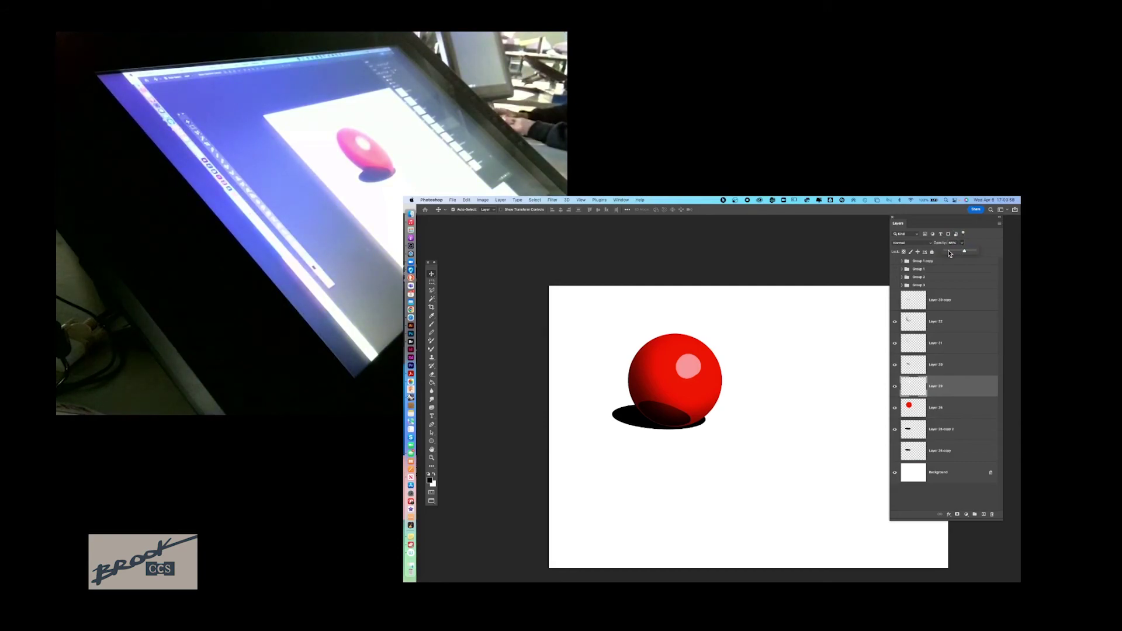
Step: Hide the dark oval reflection's layer and compare the sphere with and without the soft edge shading
{"action": "left_click", "coordinate": [661, 417]}
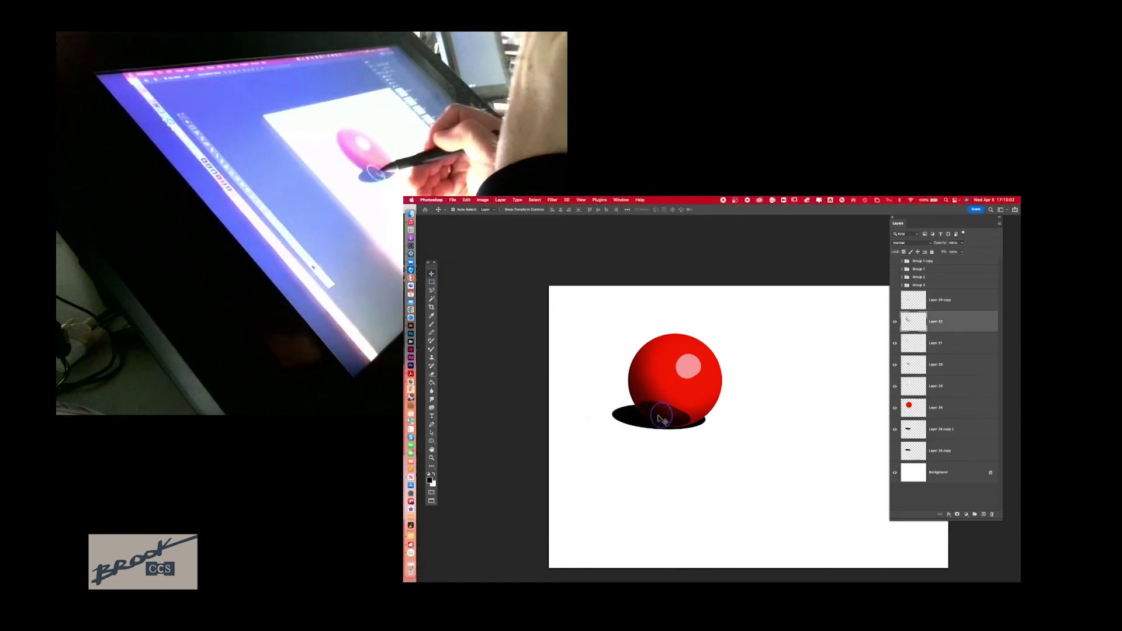
{"action": "left_click", "coordinate": [895, 322]}
{"action": "left_click", "coordinate": [895, 322]}
{"action": "left_click", "coordinate": [895, 364]}
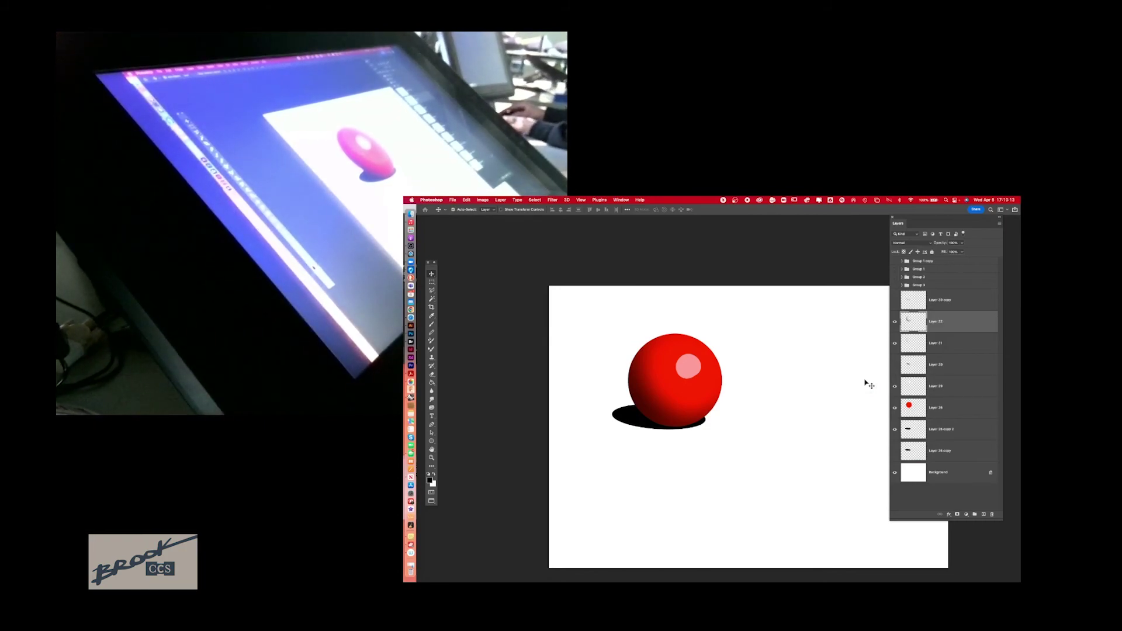
{"action": "left_click", "coordinate": [895, 321]}
{"action": "left_click", "coordinate": [895, 322]}
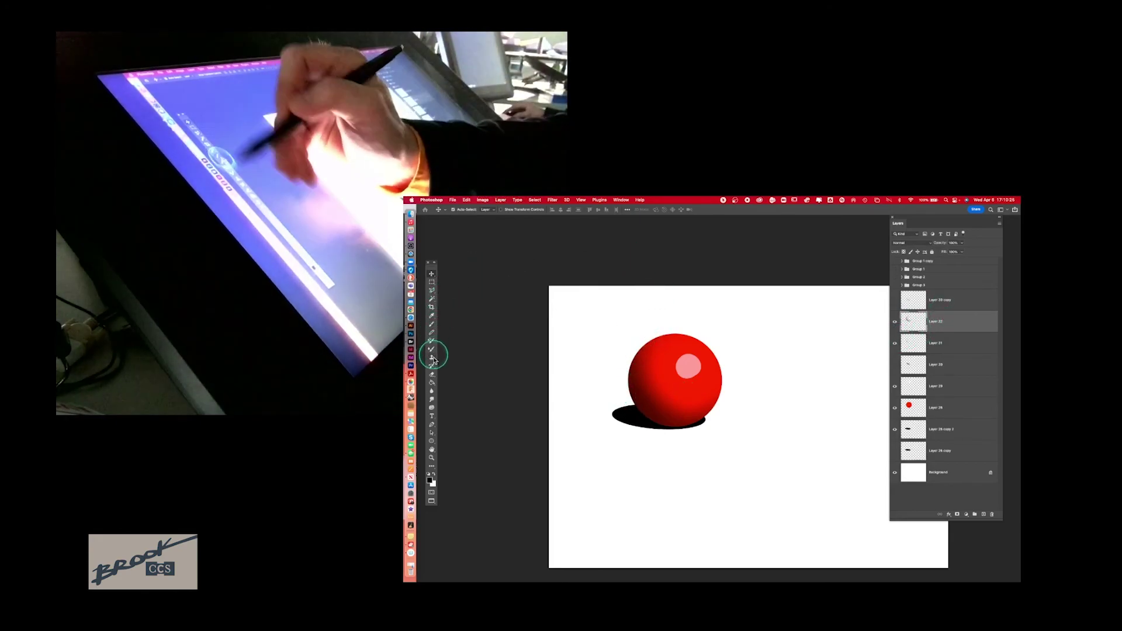
Step: Compare the edge shading once more and lower its layer's opacity
{"action": "left_click", "coordinate": [432, 374]}
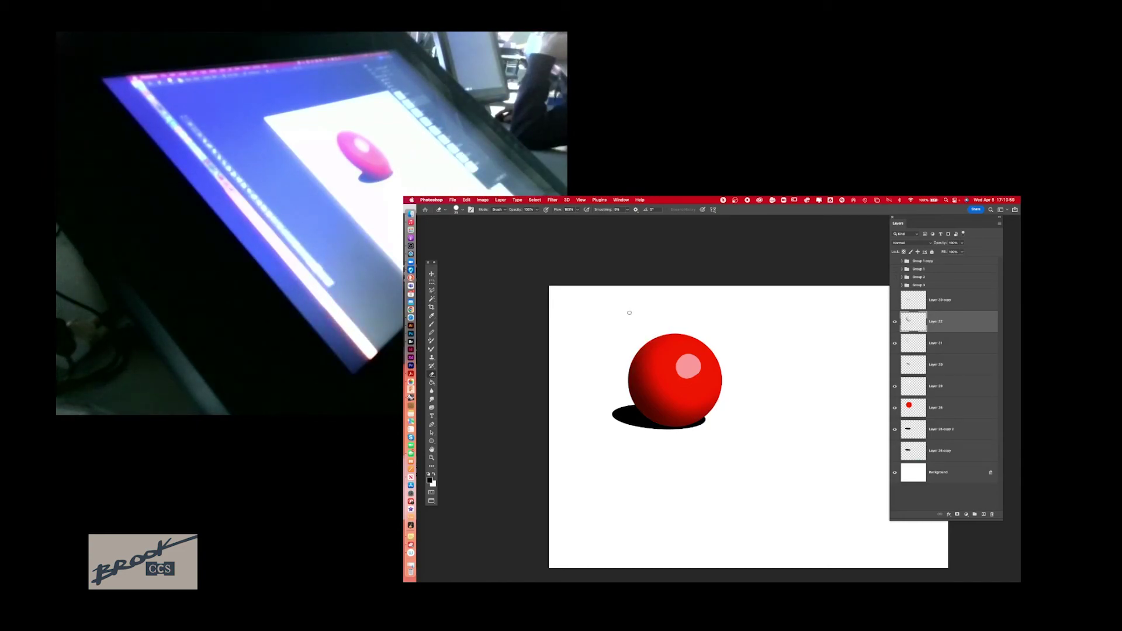
{"action": "left_click", "coordinate": [895, 322]}
{"action": "left_click", "coordinate": [895, 323]}
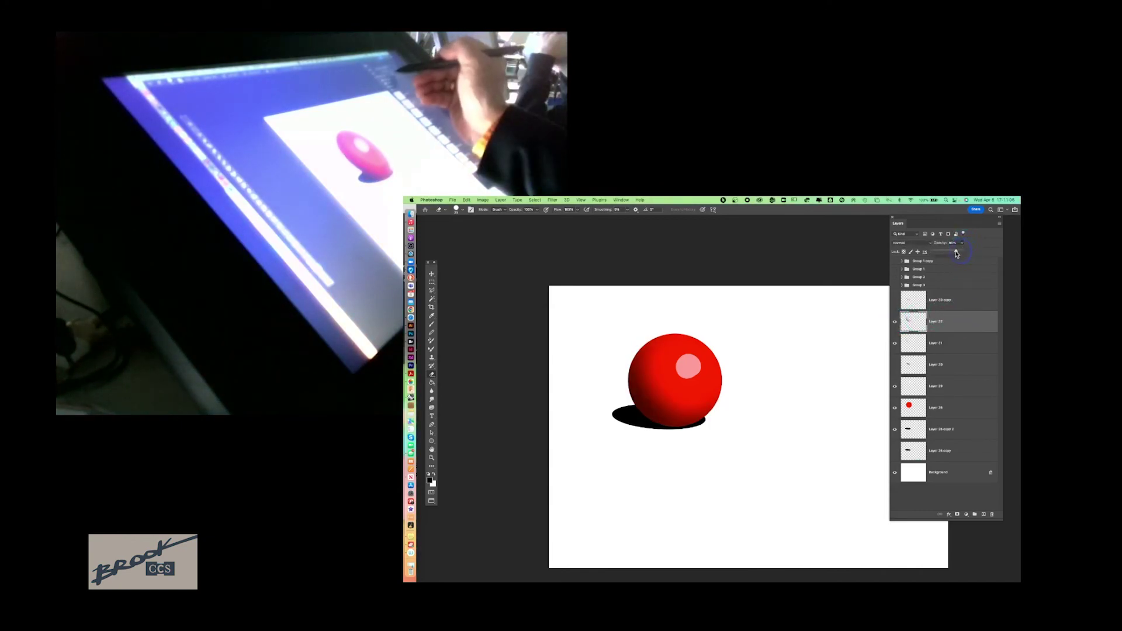
{"action": "left_click_drag", "start_coordinate": [956, 254], "coordinate": [946, 257]}
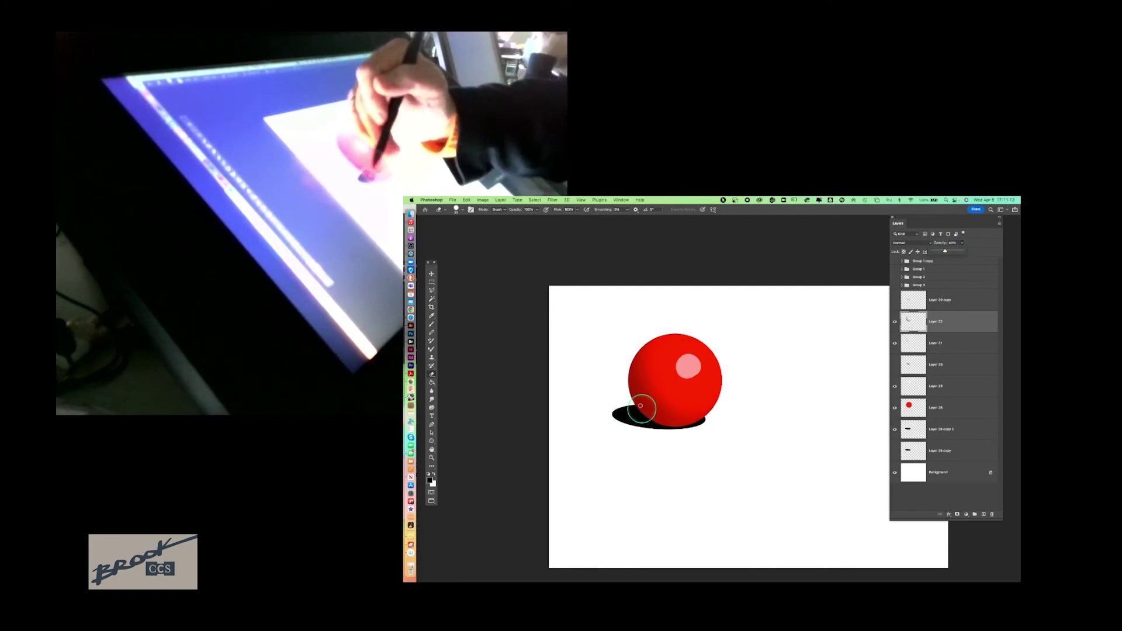
Step: Add a new layer above the edge shading and set the Brush to a Hard Round preset
{"action": "left_click", "coordinate": [983, 514]}
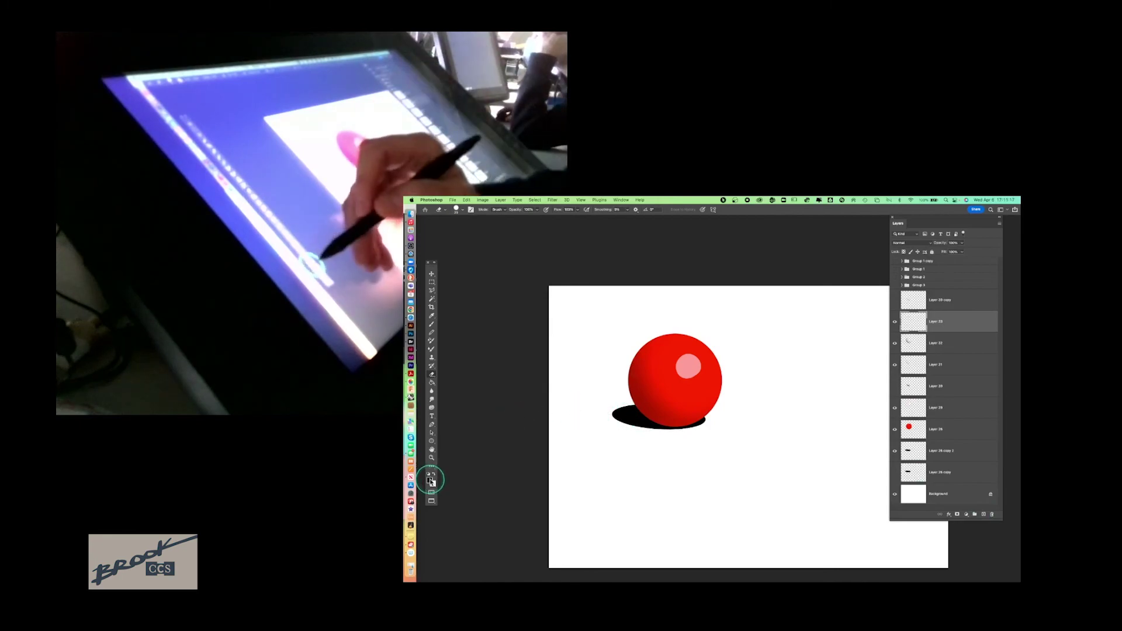
{"action": "left_click", "coordinate": [433, 335]}
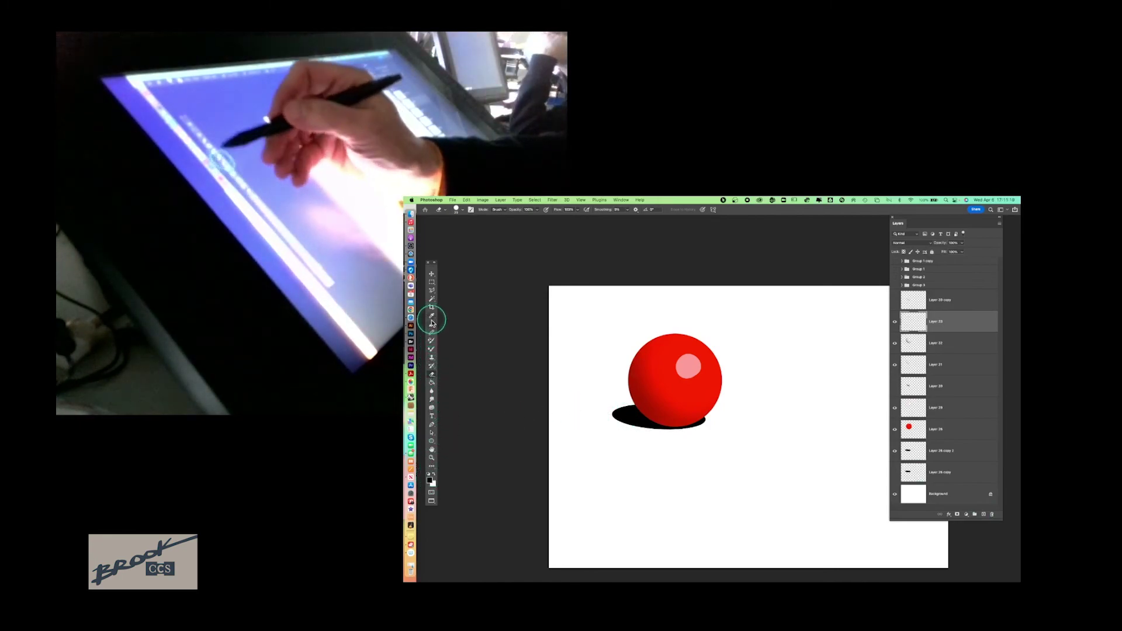
{"action": "left_click", "coordinate": [459, 209]}
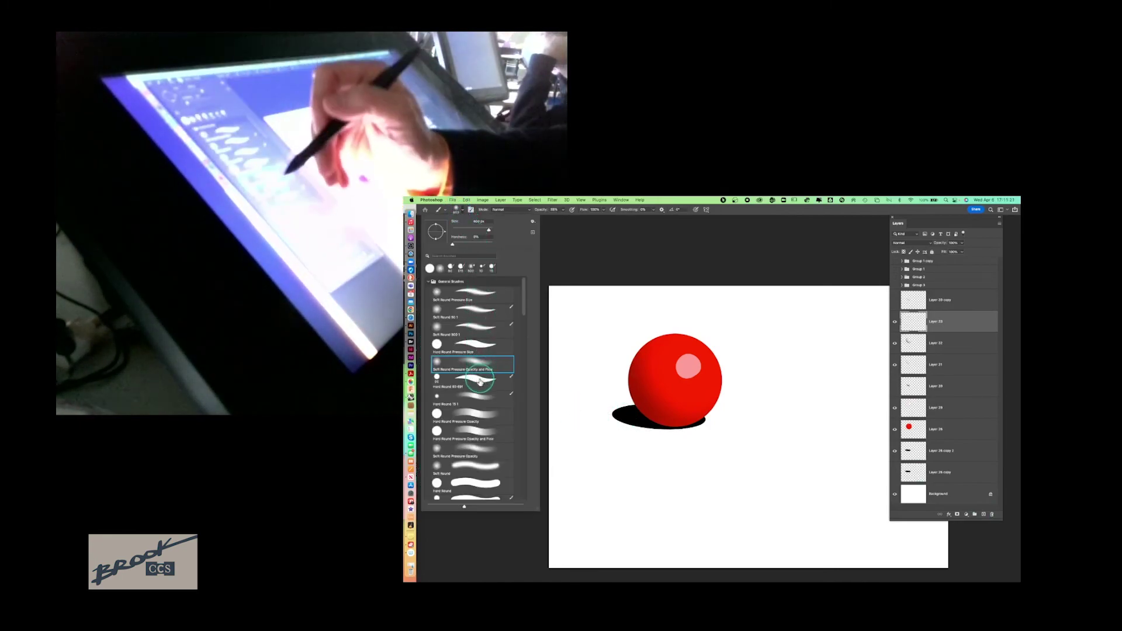
{"action": "left_click", "coordinate": [480, 379]}
{"action": "left_click", "coordinate": [634, 236]}
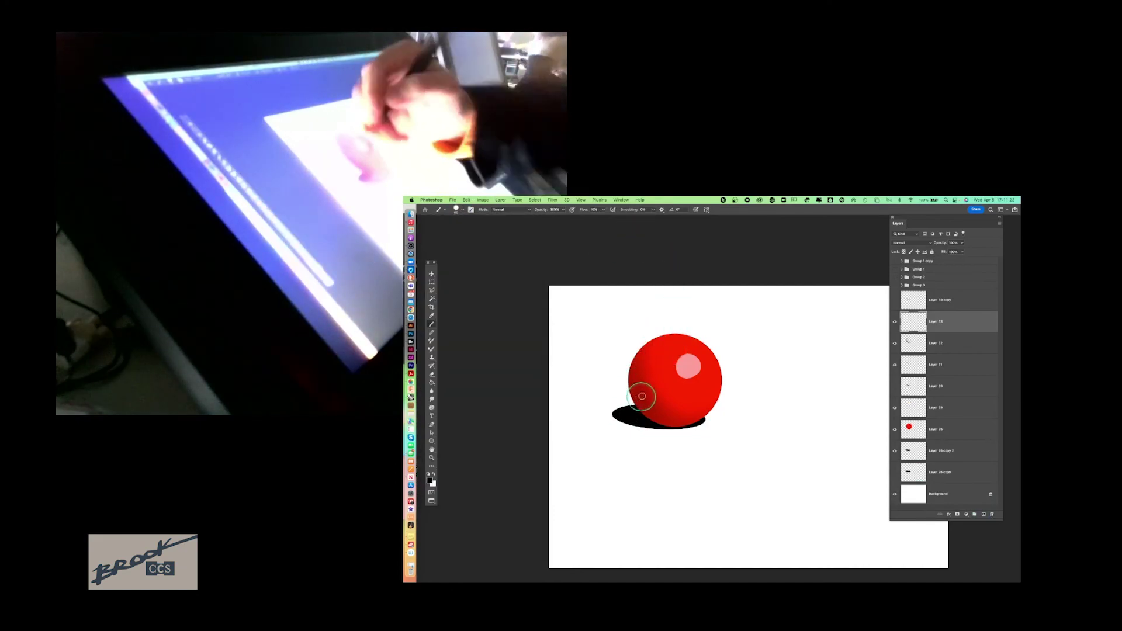
Step: Outline a small curved reflection near the sphere's lower left edge in black and fill it with the Paint Bucket
{"action": "key", "text": "p"}
{"action": "key", "text": "b"}
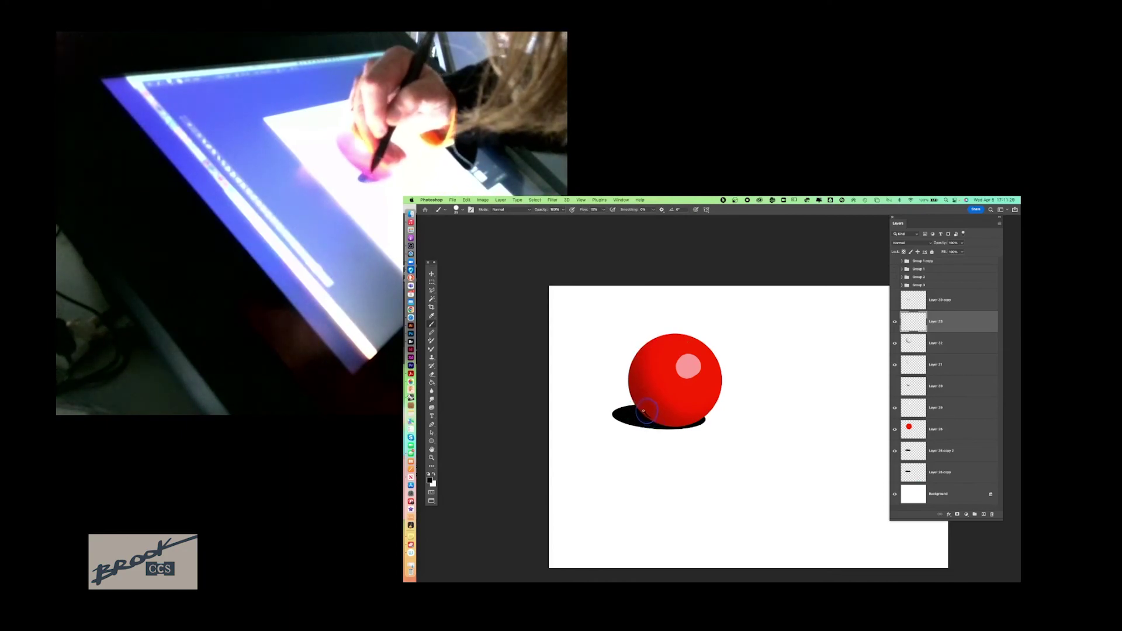
{"action": "left_click_drag", "start_coordinate": [640, 404], "coordinate": [675, 425]}
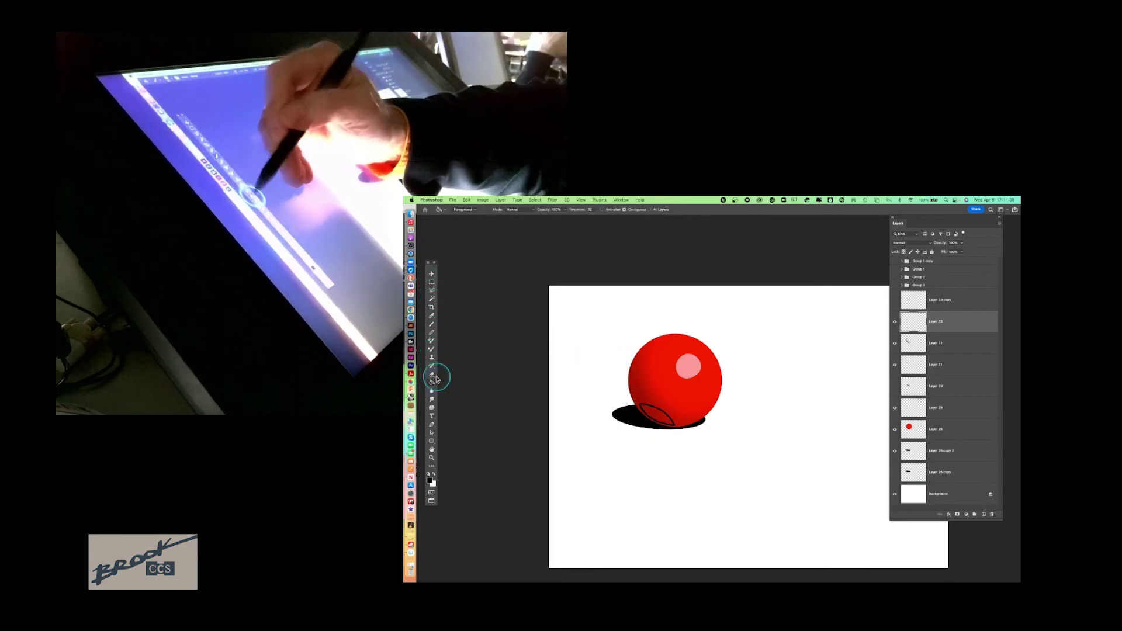
{"action": "left_click", "coordinate": [432, 382]}
{"action": "left_click", "coordinate": [661, 418]}
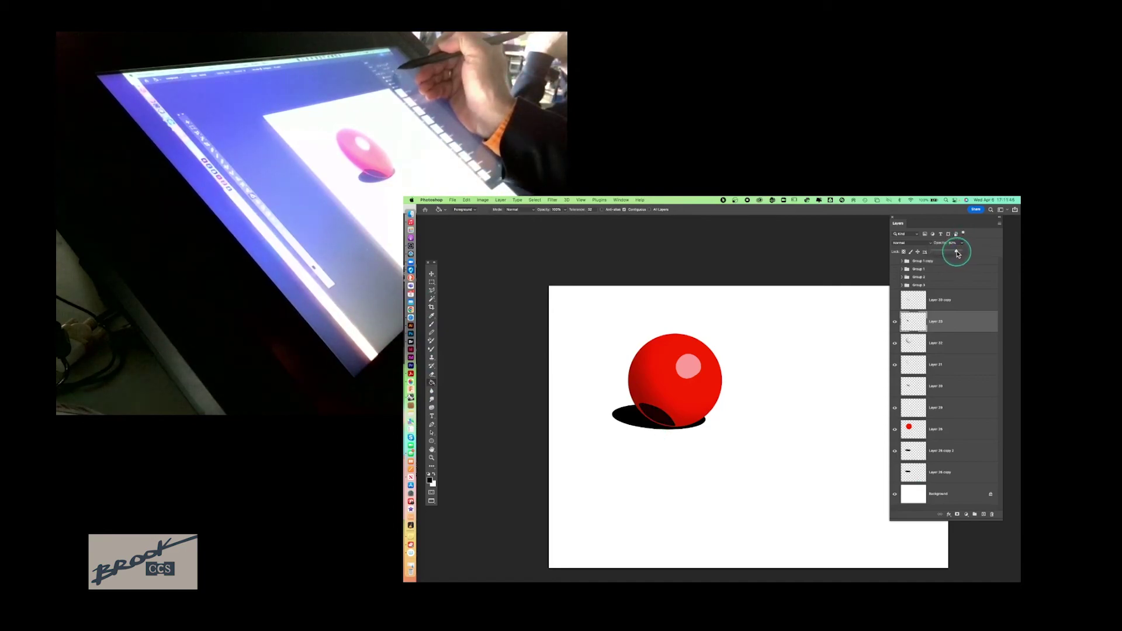
Step: Try out the reflection layer's opacity, keep it at 100%, and set the Eraser to the Soft Round Pressure Opacity and Flow preset
{"action": "left_click_drag", "start_coordinate": [952, 252], "coordinate": [995, 253]}
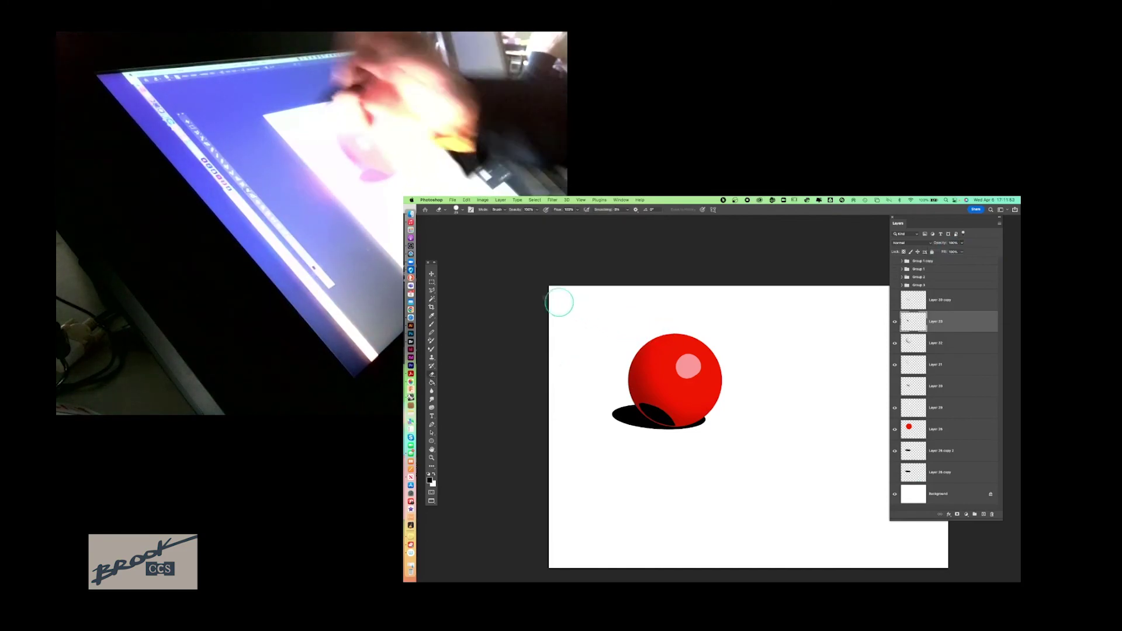
{"action": "left_click", "coordinate": [431, 374]}
{"action": "left_click", "coordinate": [462, 210]}
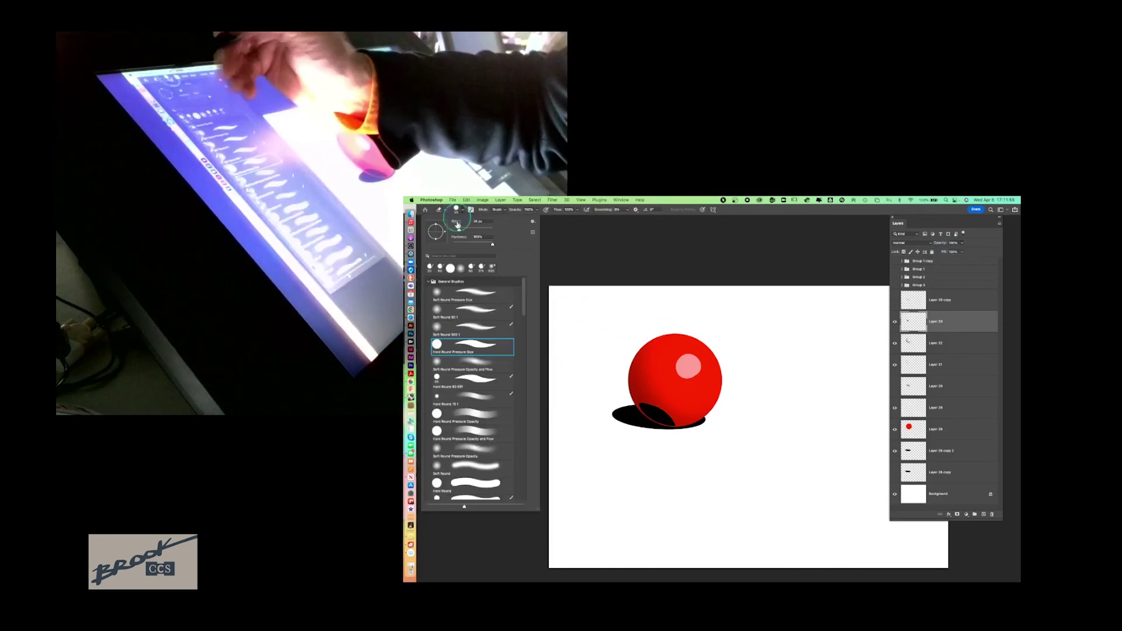
{"action": "left_click", "coordinate": [476, 363]}
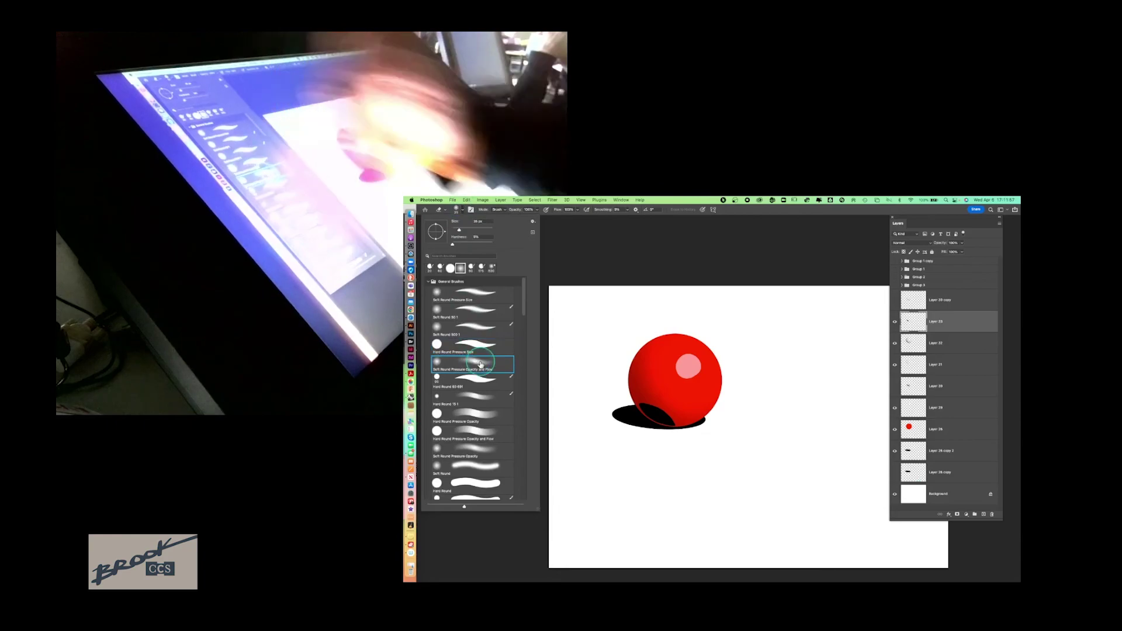
Step: Duplicate the new reflection's layer, hide the original, and softly erase most of the black fill on the copy
{"action": "left_click", "coordinate": [958, 324]}
{"action": "left_click_drag", "start_coordinate": [967, 322], "coordinate": [983, 514]}
{"action": "left_click", "coordinate": [895, 344]}
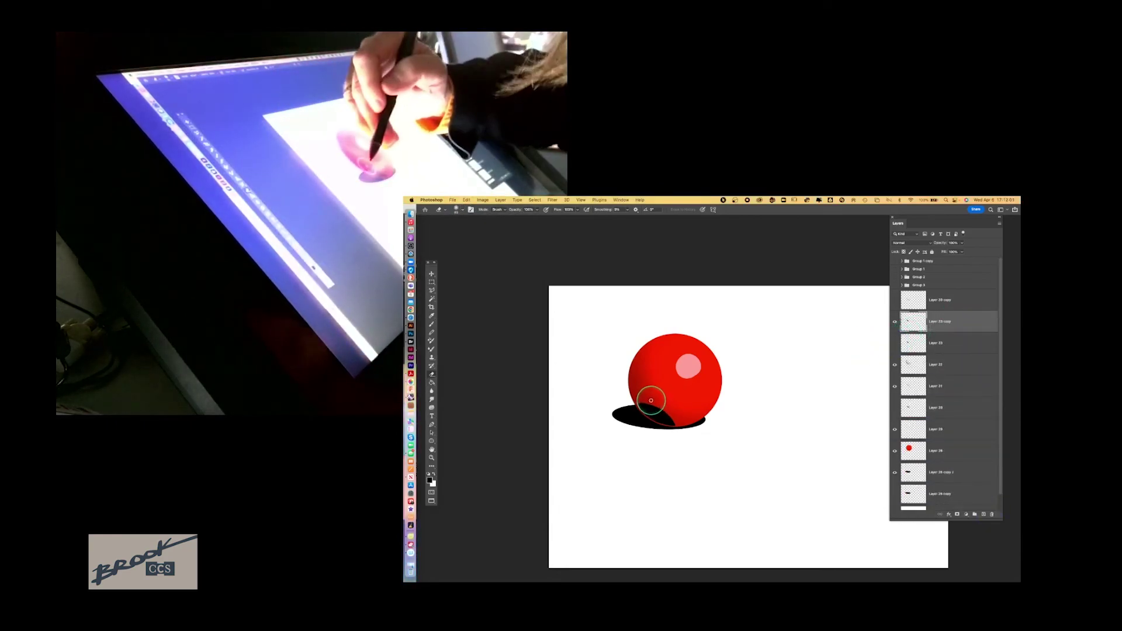
{"action": "mouse_move", "coordinate": [646, 401]}
{"action": "left_mouse_down"}
{"action": "mouse_move", "coordinate": [676, 417]}
{"action": "mouse_move", "coordinate": [640, 392]}
{"action": "mouse_move", "coordinate": [673, 414]}
{"action": "mouse_move", "coordinate": [638, 370]}
{"action": "mouse_move", "coordinate": [665, 409]}
{"action": "mouse_move", "coordinate": [647, 397]}
{"action": "mouse_move", "coordinate": [652, 408]}
{"action": "mouse_move", "coordinate": [701, 419]}
{"action": "left_mouse_up"}
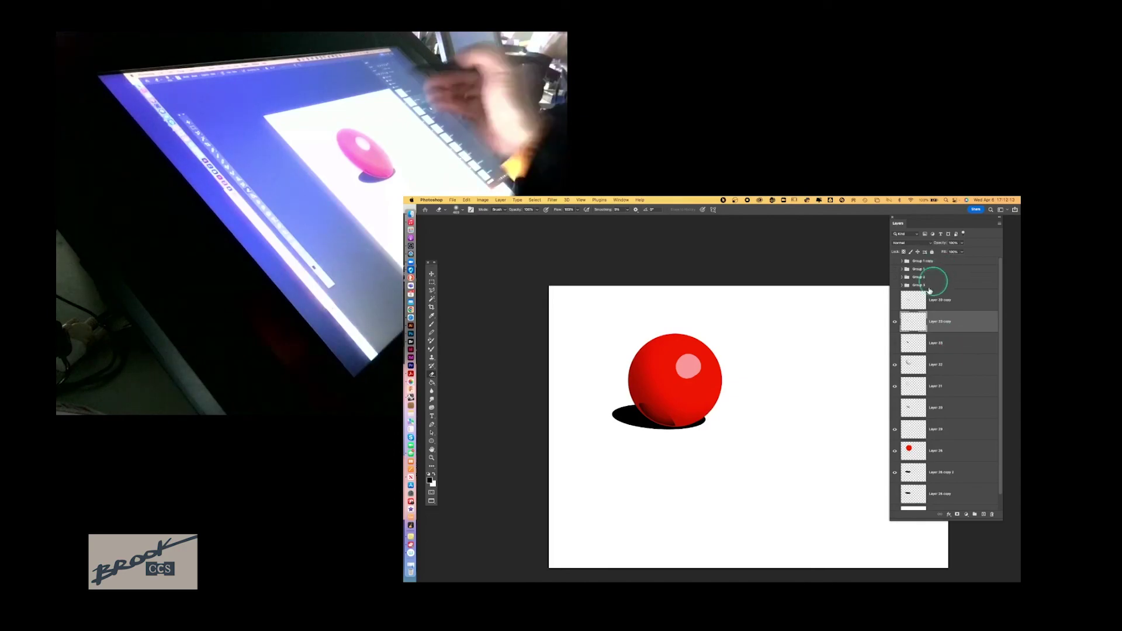
Step: Select the edge shading layer and raise its opacity to darken the sphere's lower left side
{"action": "left_click", "coordinate": [907, 365]}
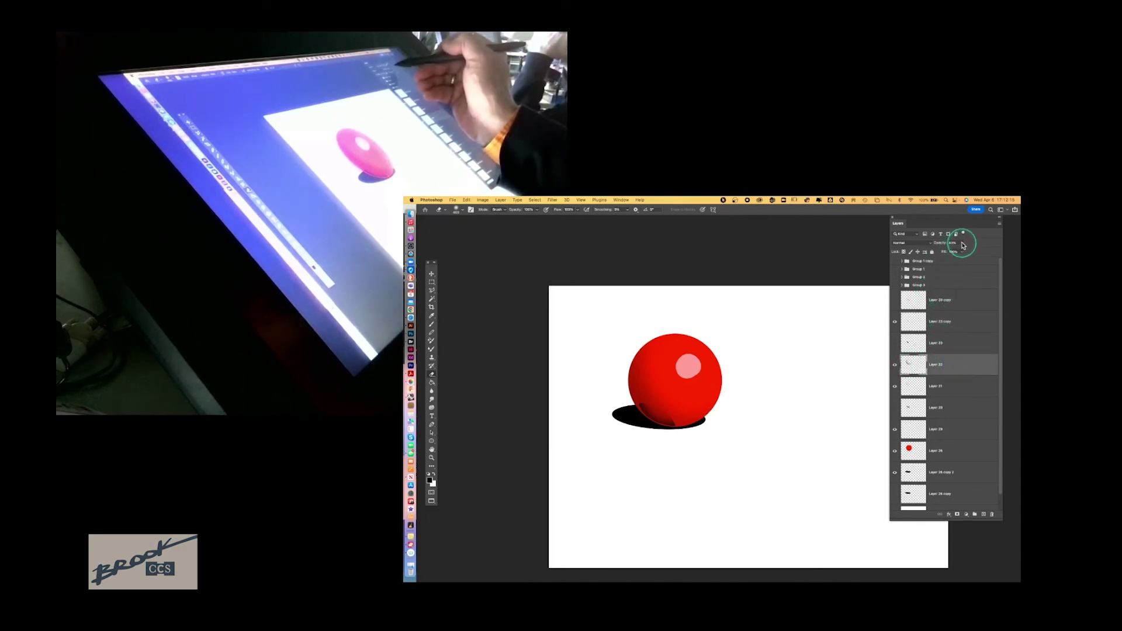
{"action": "left_click_drag", "start_coordinate": [962, 253], "coordinate": [977, 253]}
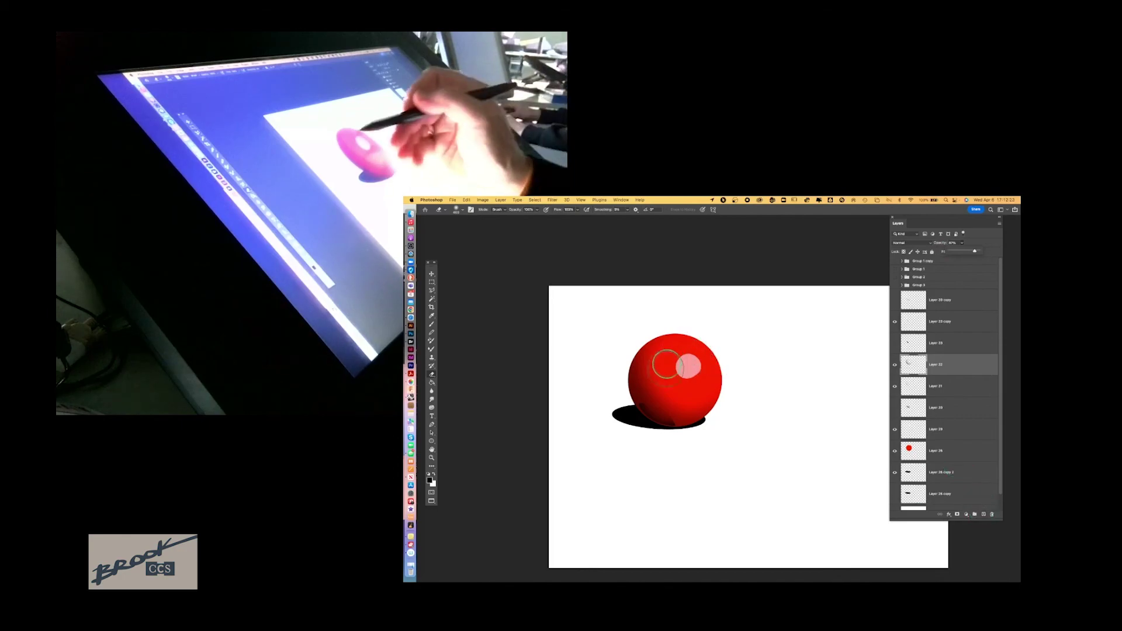
Step: Add a layer above the edge shading and paint a soft white glow around the highlight with Soft Round Pressure Opacity and Flow
{"action": "left_click", "coordinate": [984, 514]}
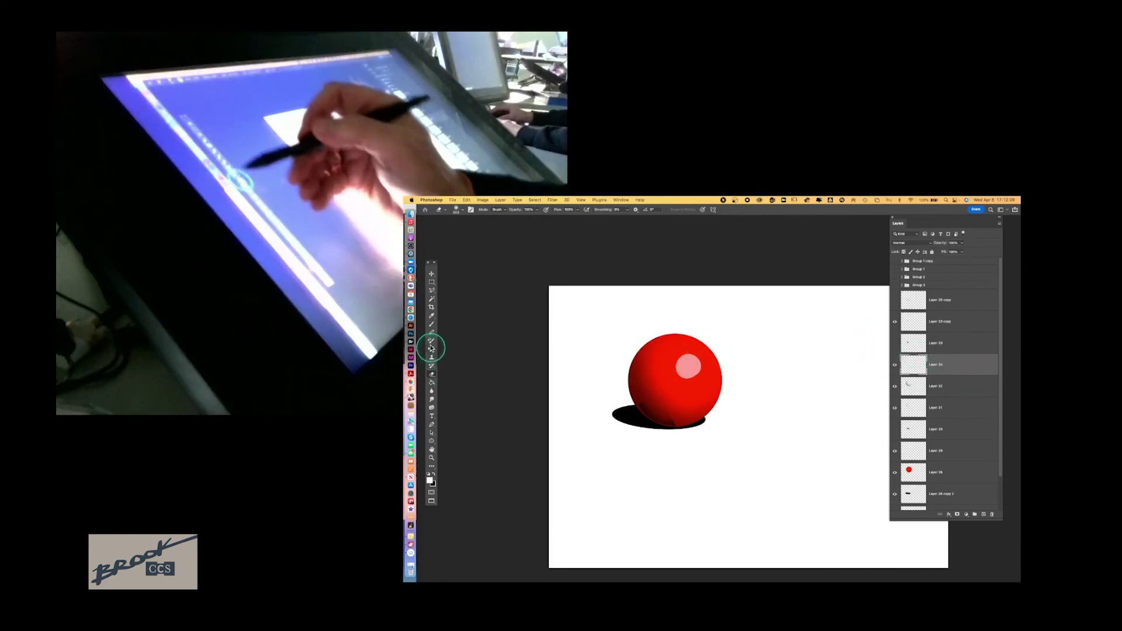
{"action": "left_click", "coordinate": [433, 327]}
{"action": "left_click", "coordinate": [461, 210]}
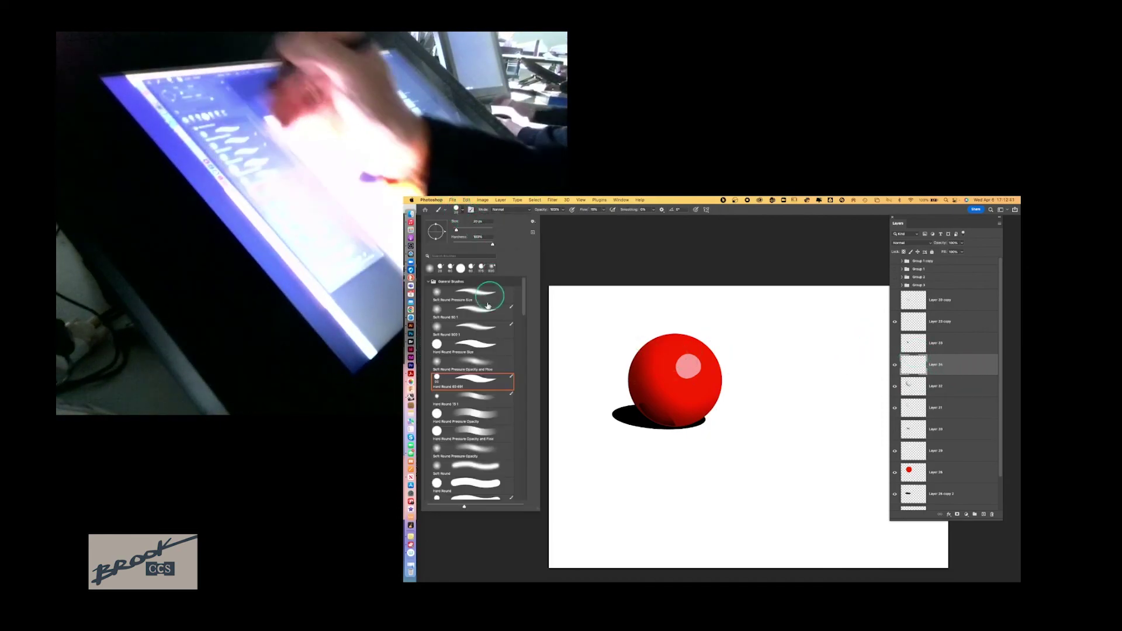
{"action": "left_click", "coordinate": [474, 364]}
{"action": "left_click", "coordinate": [607, 261]}
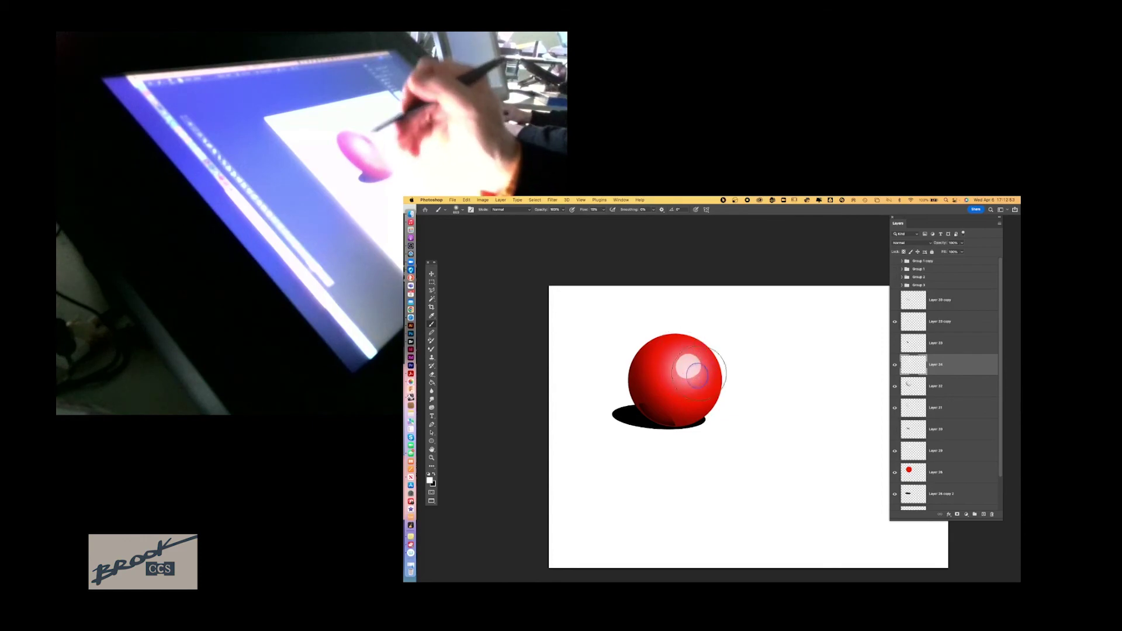
Step: Compare the sphere with and without the edge shading, white glow and dark reflection layers by switching their visibility
{"action": "left_click", "coordinate": [432, 274]}
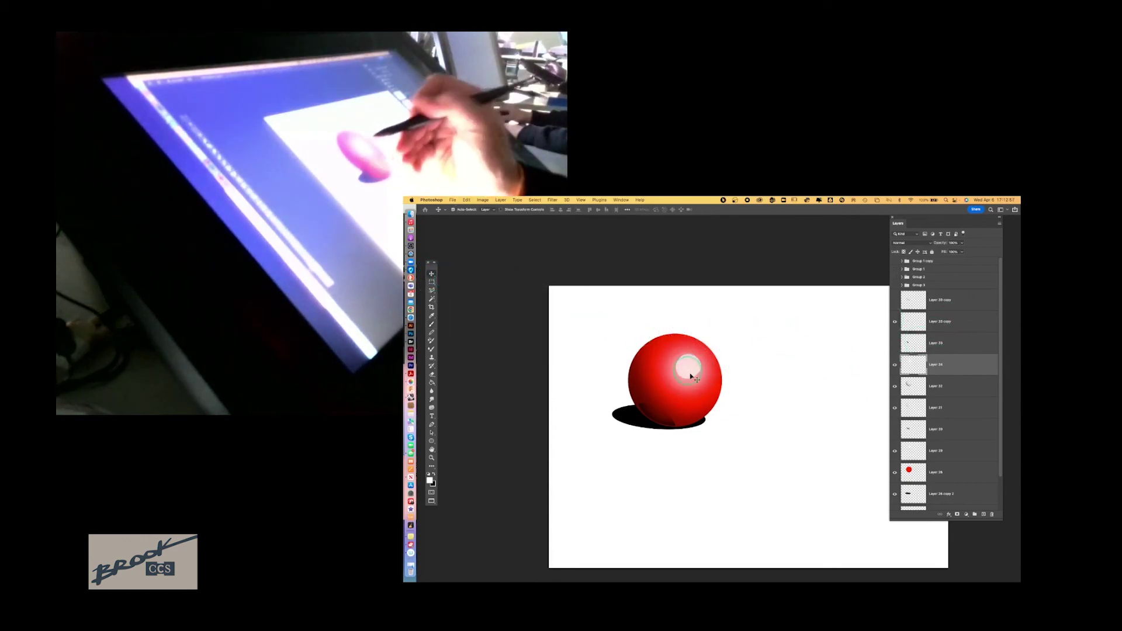
{"action": "left_click", "coordinate": [894, 387]}
{"action": "left_click", "coordinate": [894, 387]}
{"action": "left_click", "coordinate": [895, 364]}
{"action": "left_click", "coordinate": [895, 365]}
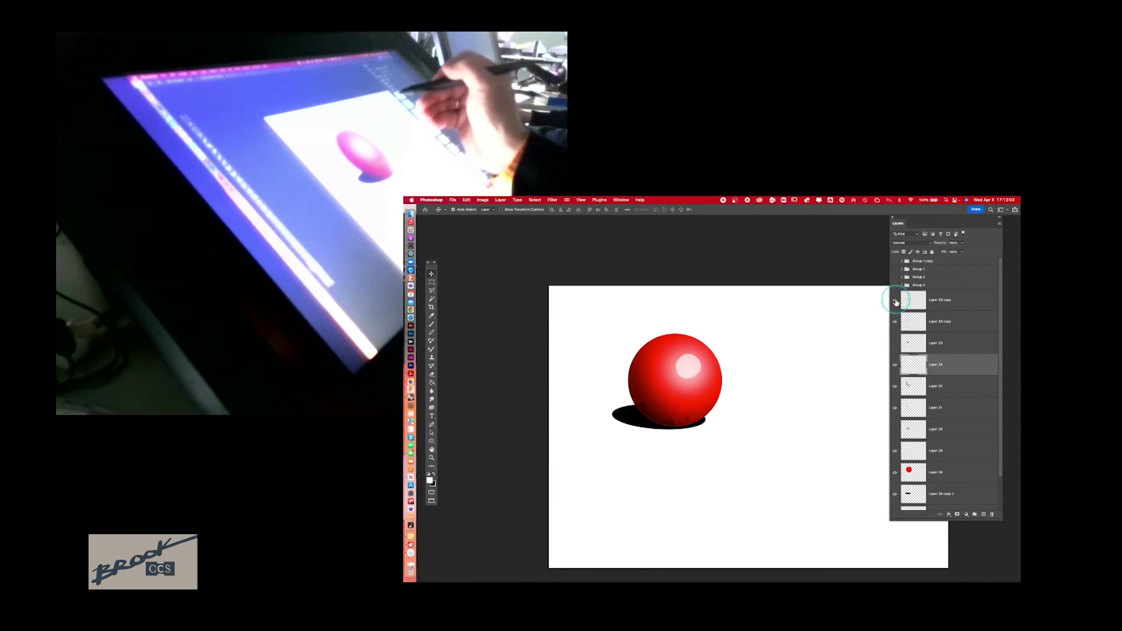
{"action": "left_click", "coordinate": [895, 343]}
{"action": "left_click", "coordinate": [895, 343]}
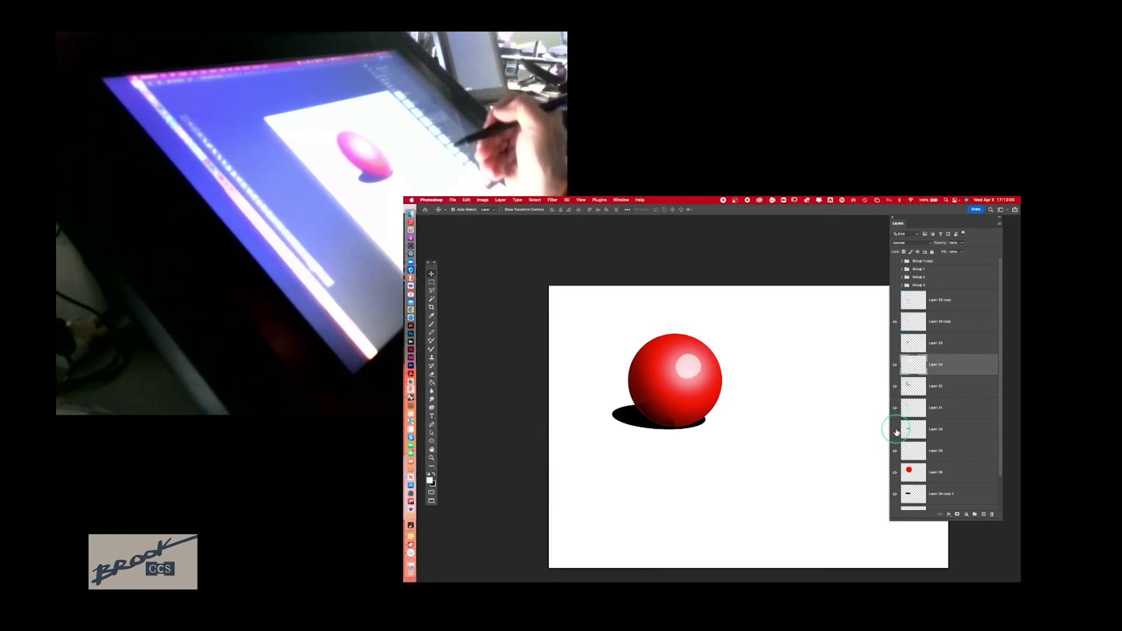
{"action": "left_click", "coordinate": [895, 408]}
Step: Identify the round highlight's layer by switching its visibility, select it and lower its opacity to make the highlight fainter
{"action": "left_click", "coordinate": [895, 451]}
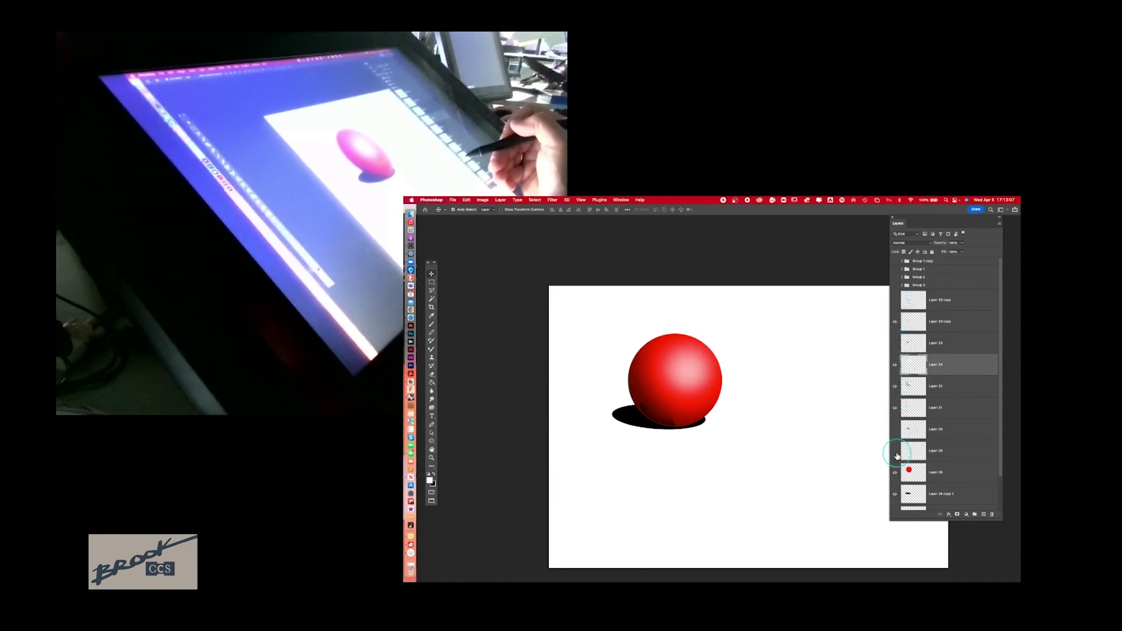
{"action": "left_click", "coordinate": [895, 450]}
{"action": "left_click", "coordinate": [941, 450]}
{"action": "left_click", "coordinate": [962, 243]}
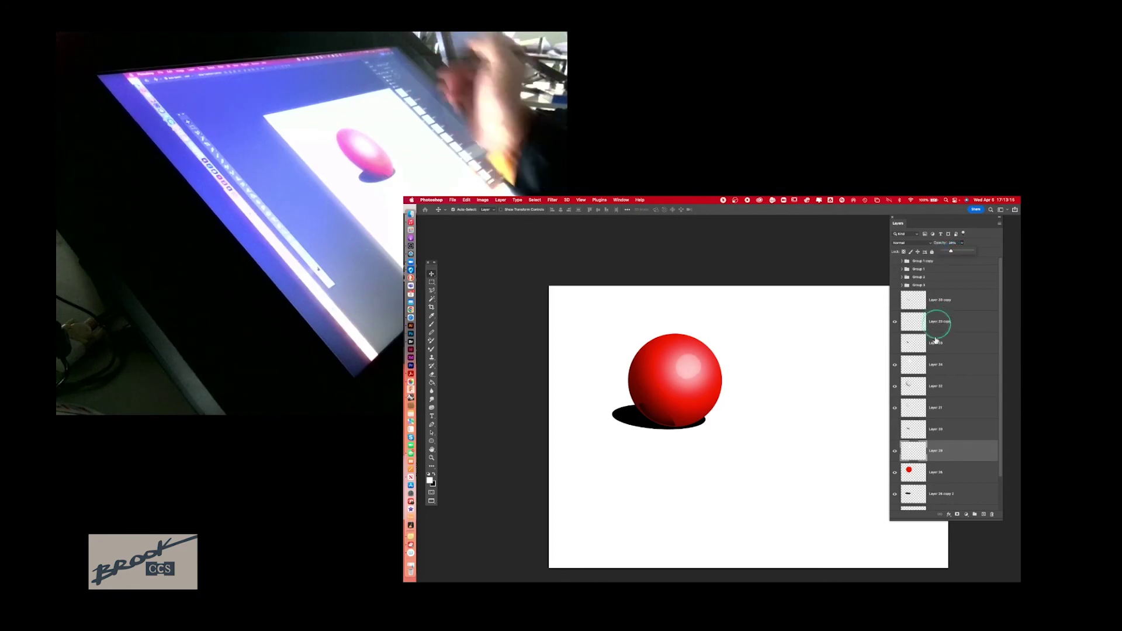
Step: Compare the sphere with and without the edge shading layer
{"action": "left_click", "coordinate": [895, 387]}
{"action": "left_click", "coordinate": [895, 388]}
{"action": "left_click", "coordinate": [895, 387]}
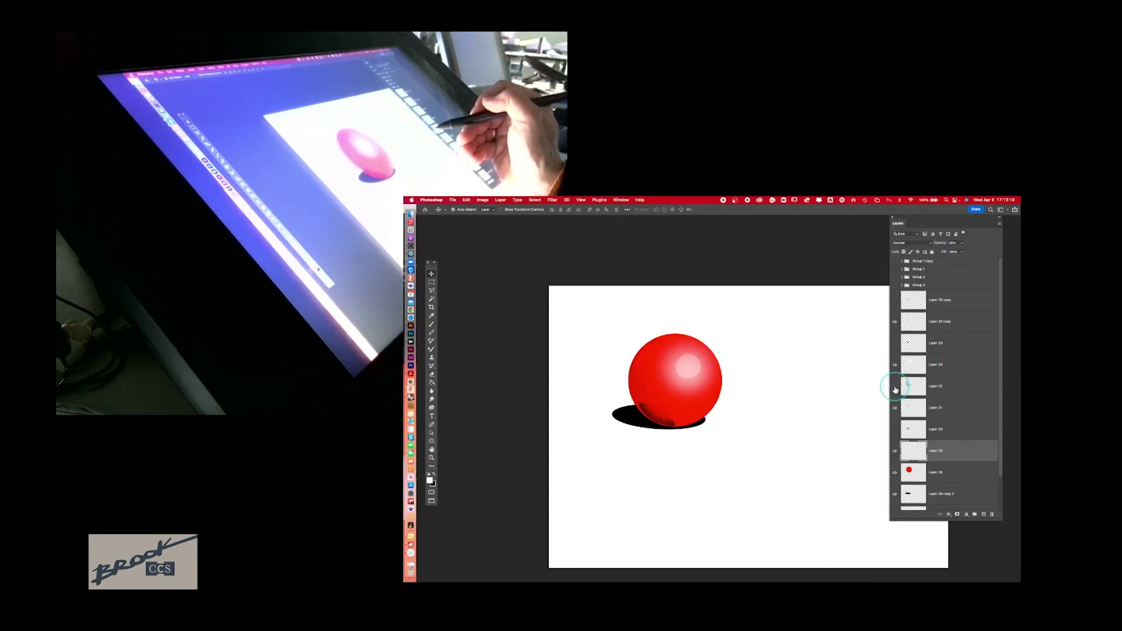
{"action": "left_click", "coordinate": [895, 387]}
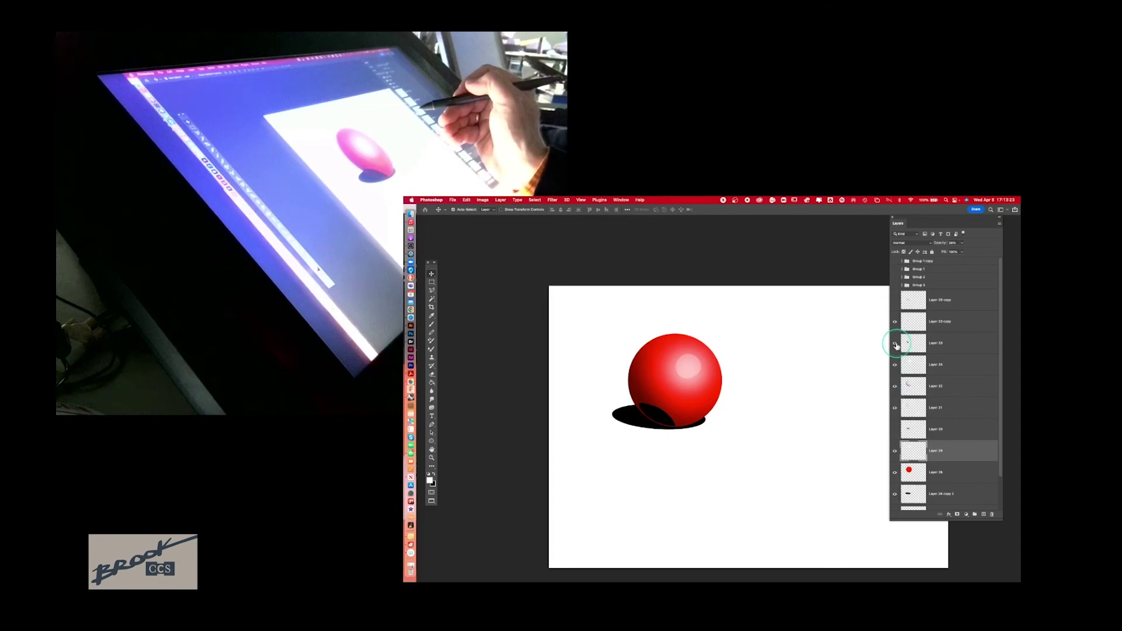
Step: Delete the erased copy of the dark reflection and softly erase parts of the original reflection with a smaller Eraser
{"action": "left_click", "coordinate": [957, 322]}
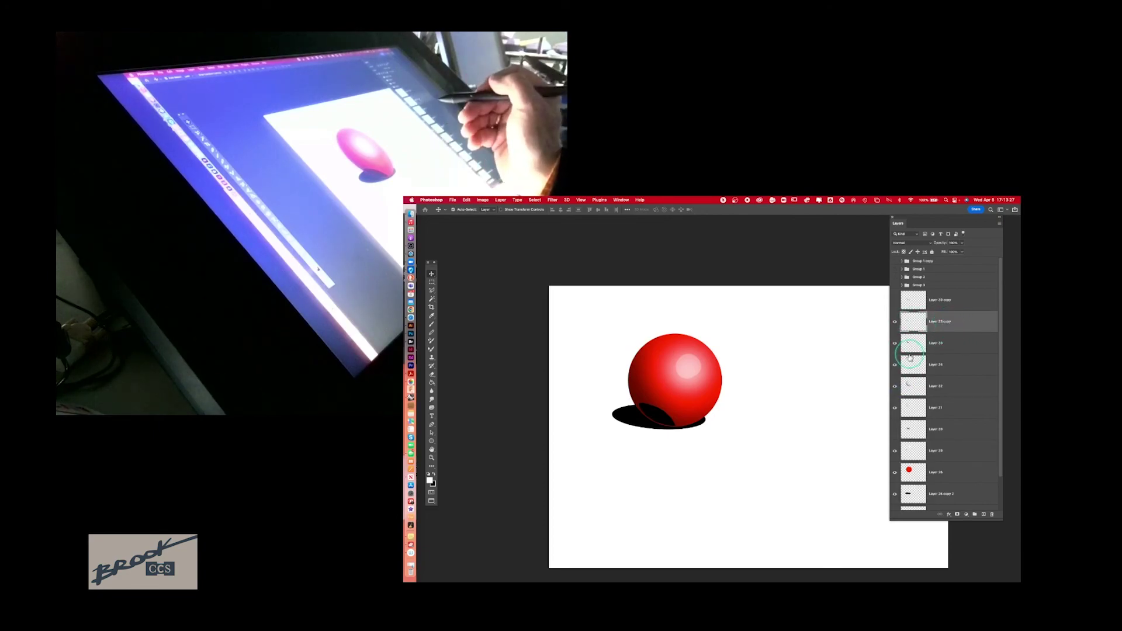
{"action": "key", "text": "BackSpace"}
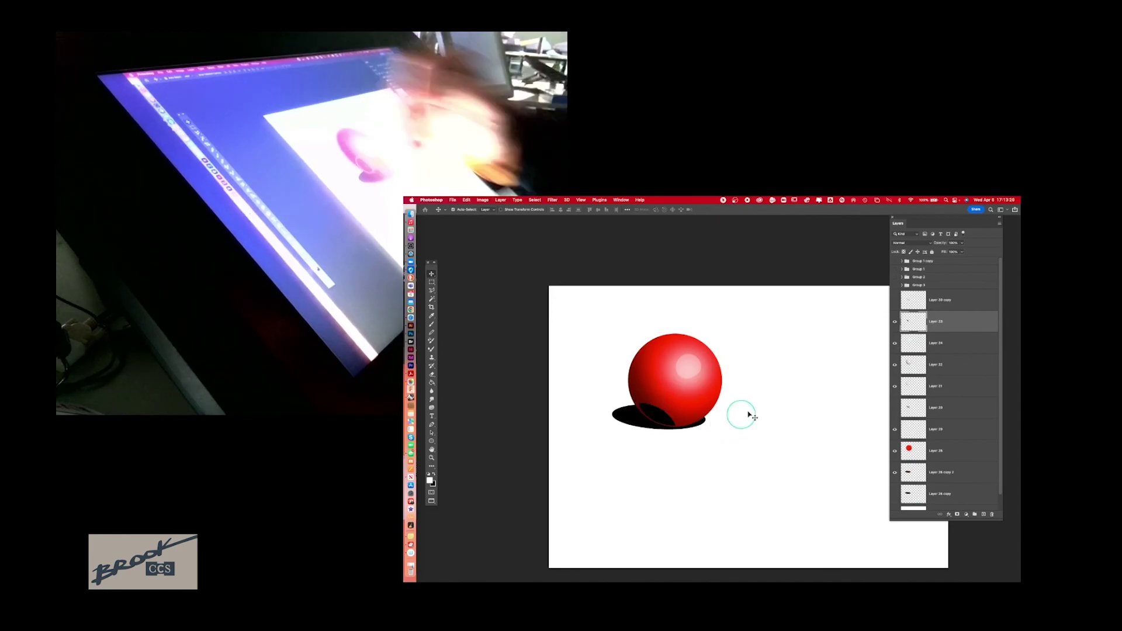
{"action": "key", "text": "e"}
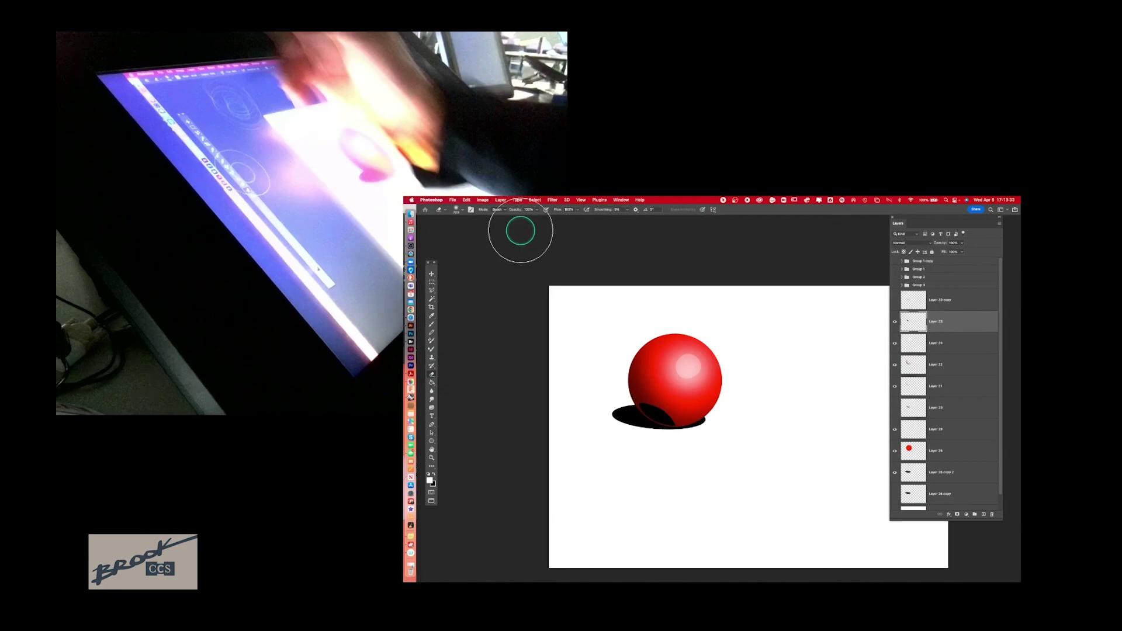
{"action": "key", "text": "bracketleft"}
{"action": "key", "text": "bracketleft"}
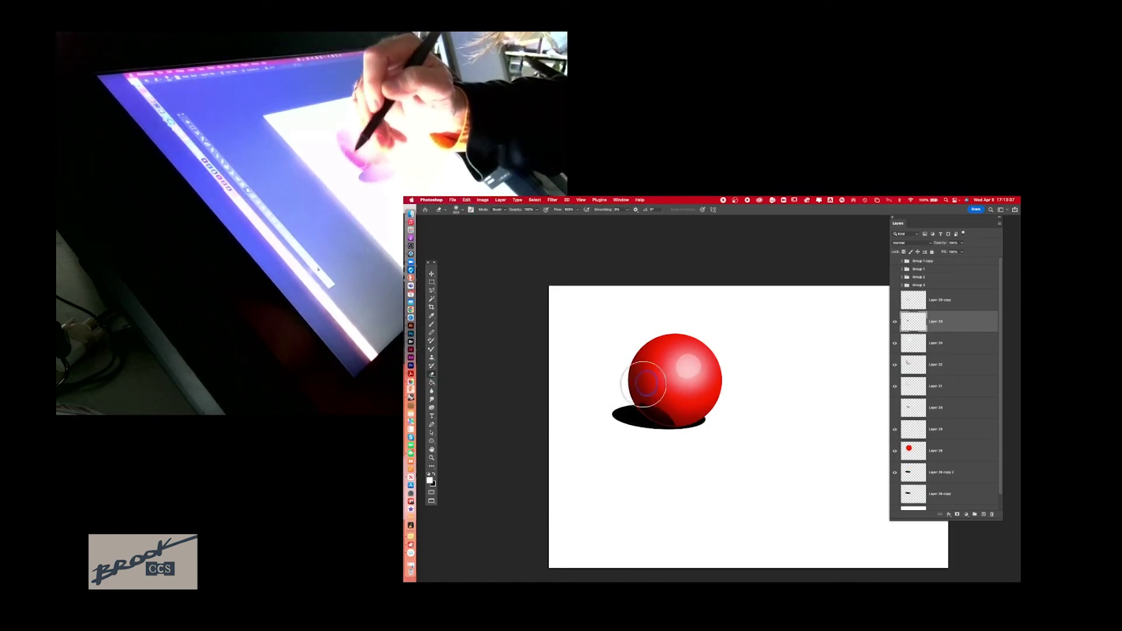
{"action": "left_click_drag", "start_coordinate": [644, 384], "coordinate": [687, 402]}
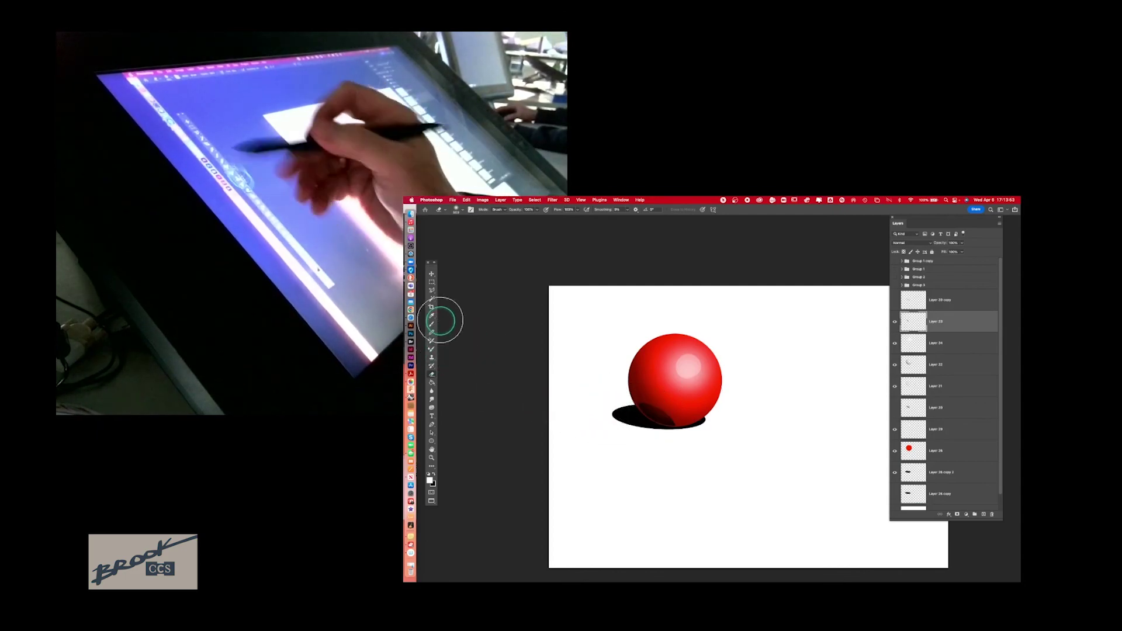
Step: Soften the dark reflection's edges with the Blur tool while sampling all layers, checking the cast shadow layer's visibility
{"action": "left_click", "coordinate": [432, 390]}
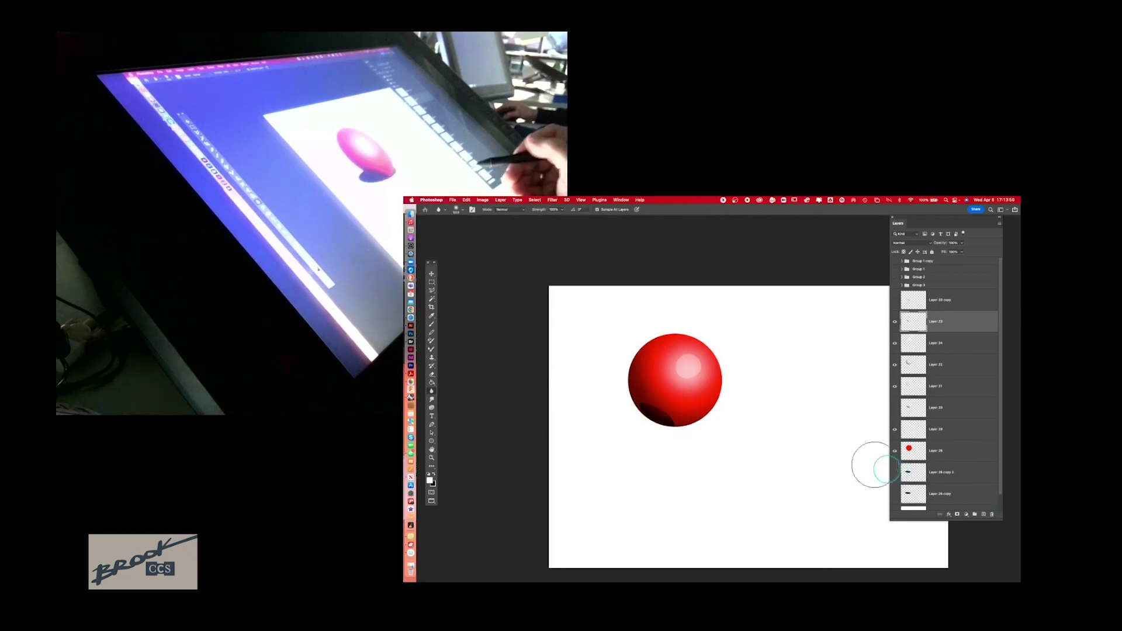
{"action": "left_click", "coordinate": [895, 473]}
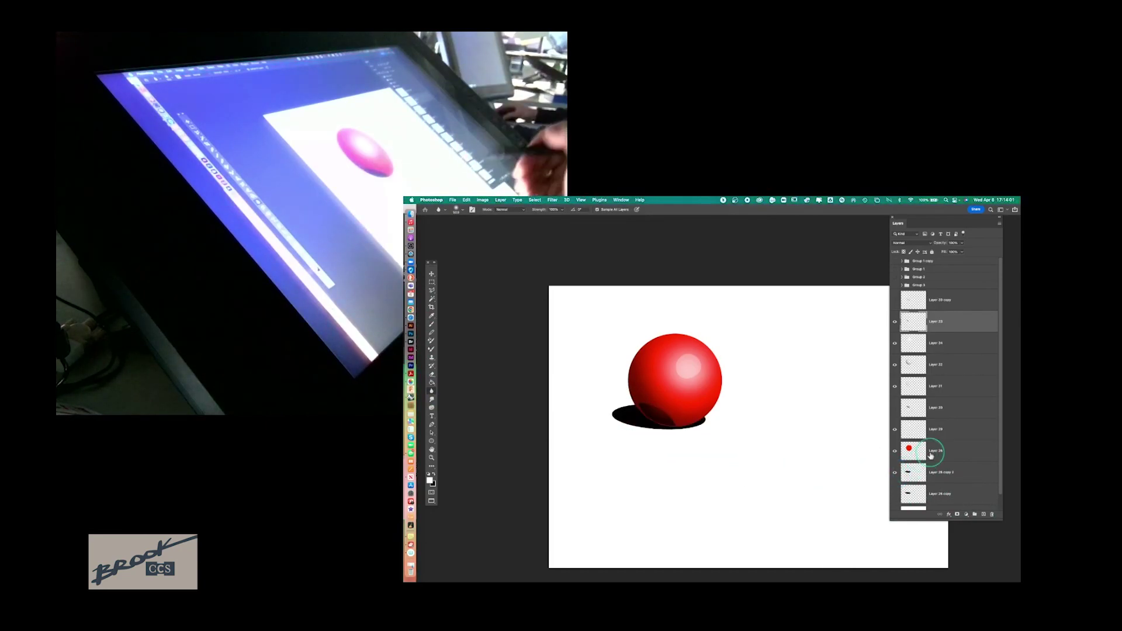
{"action": "left_click", "coordinate": [962, 243]}
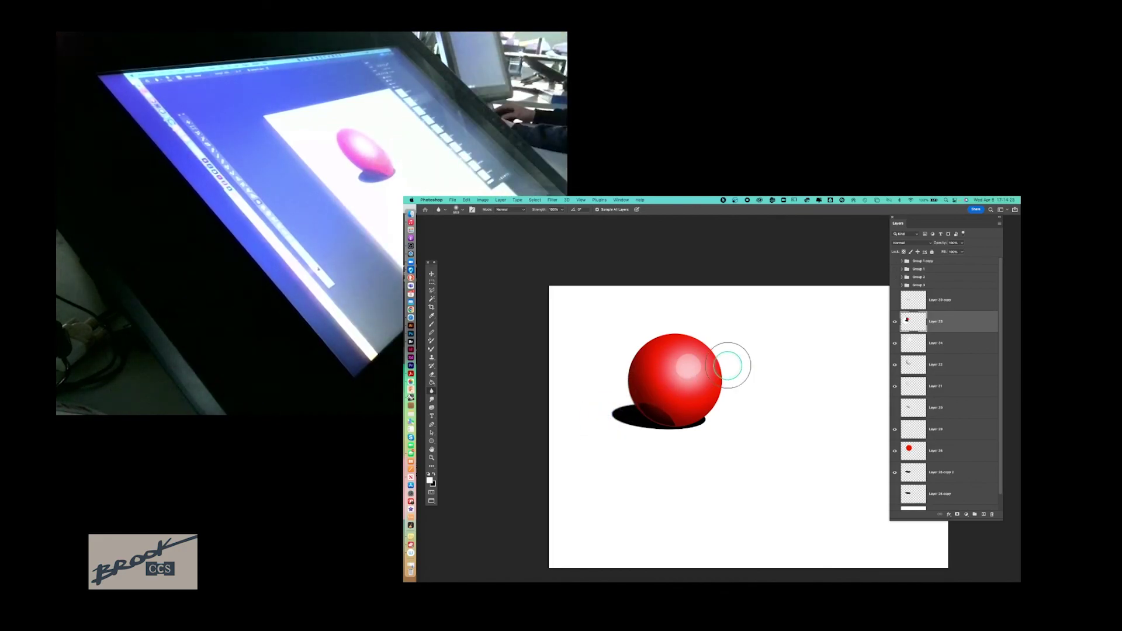
Step: Try a Gaussian Blur on the dark reflection layer
{"action": "left_click", "coordinate": [553, 200]}
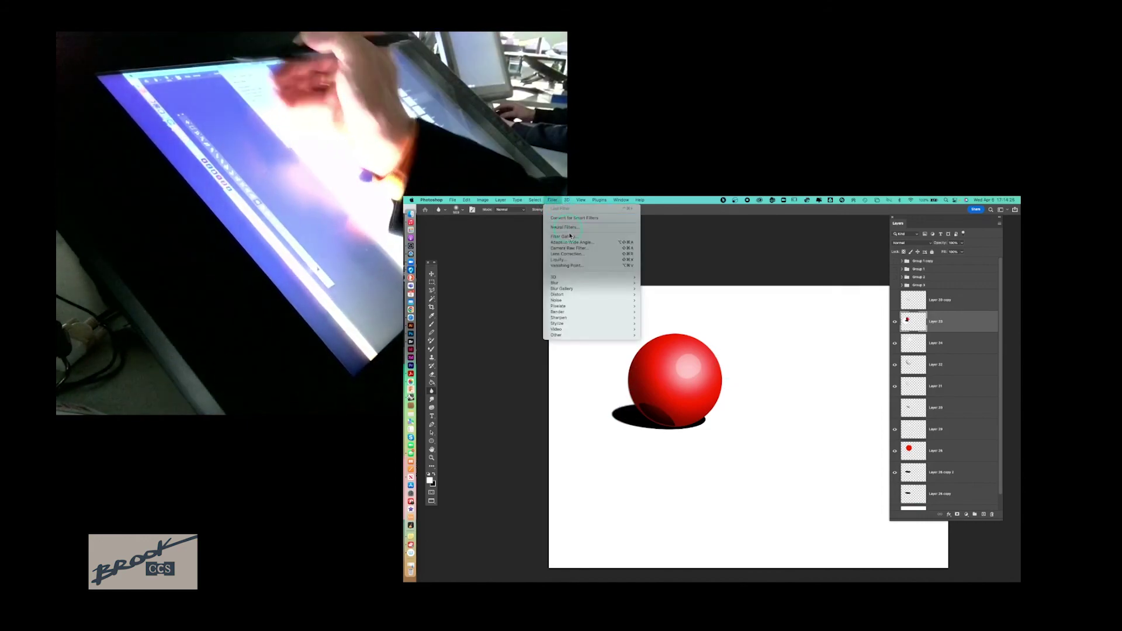
{"action": "mouse_move", "coordinate": [582, 279]}
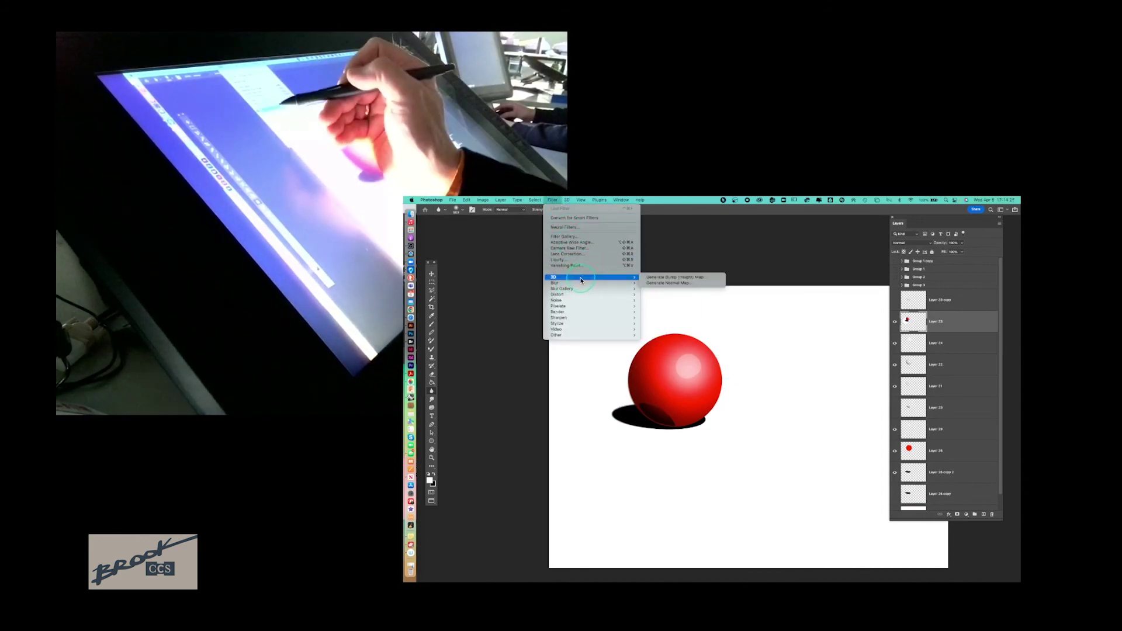
{"action": "left_click", "coordinate": [665, 286]}
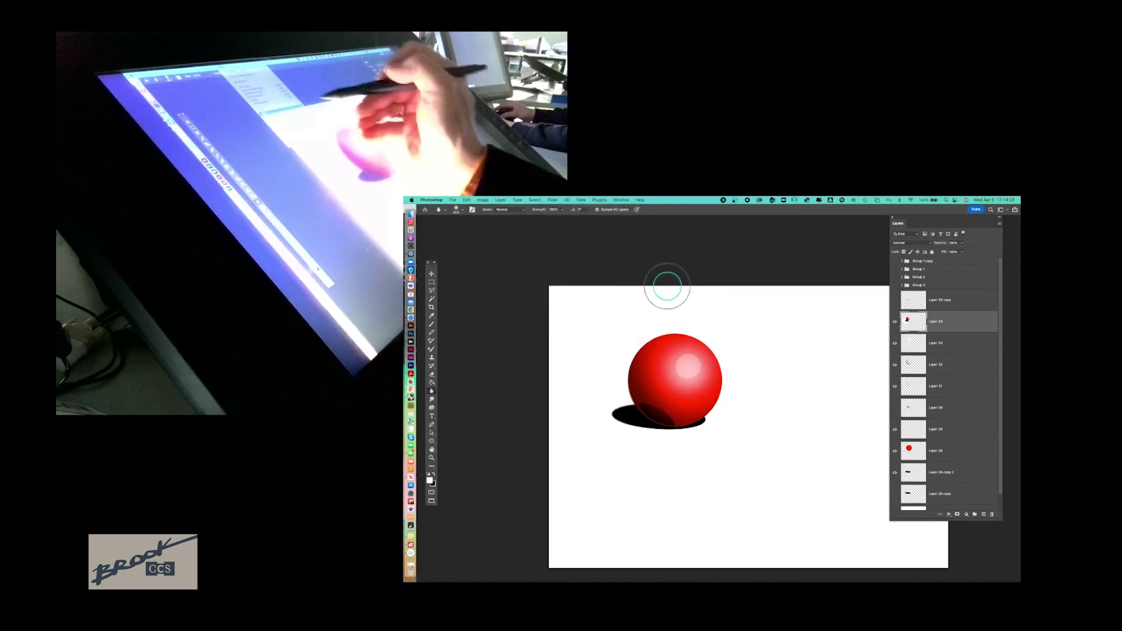
{"action": "left_click", "coordinate": [567, 200]}
{"action": "left_click", "coordinate": [552, 200]}
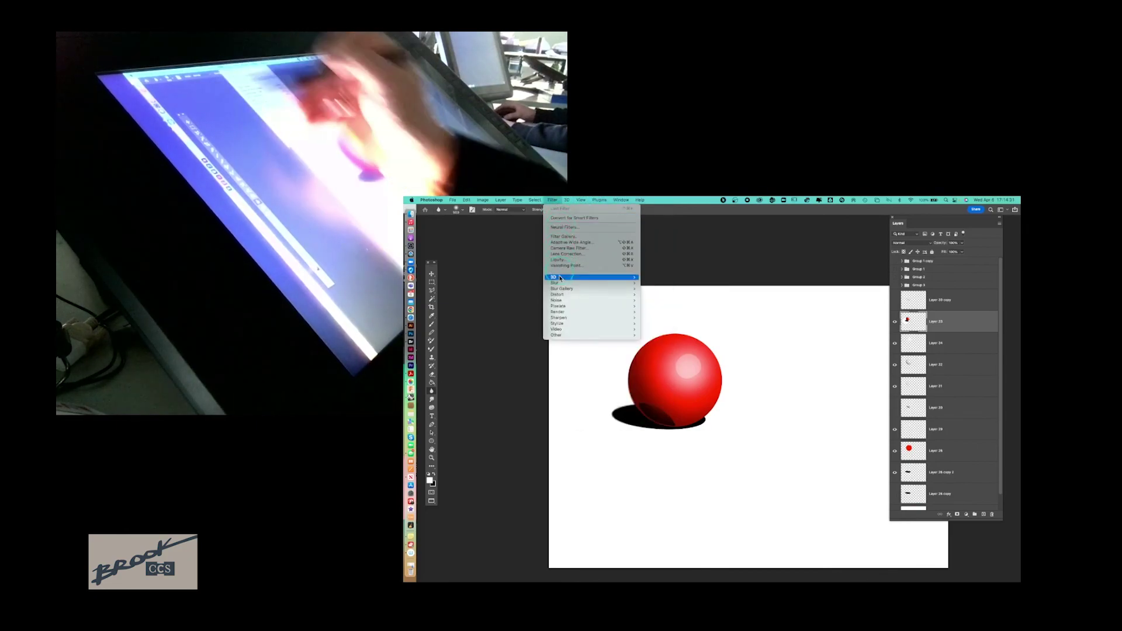
{"action": "mouse_move", "coordinate": [579, 283]}
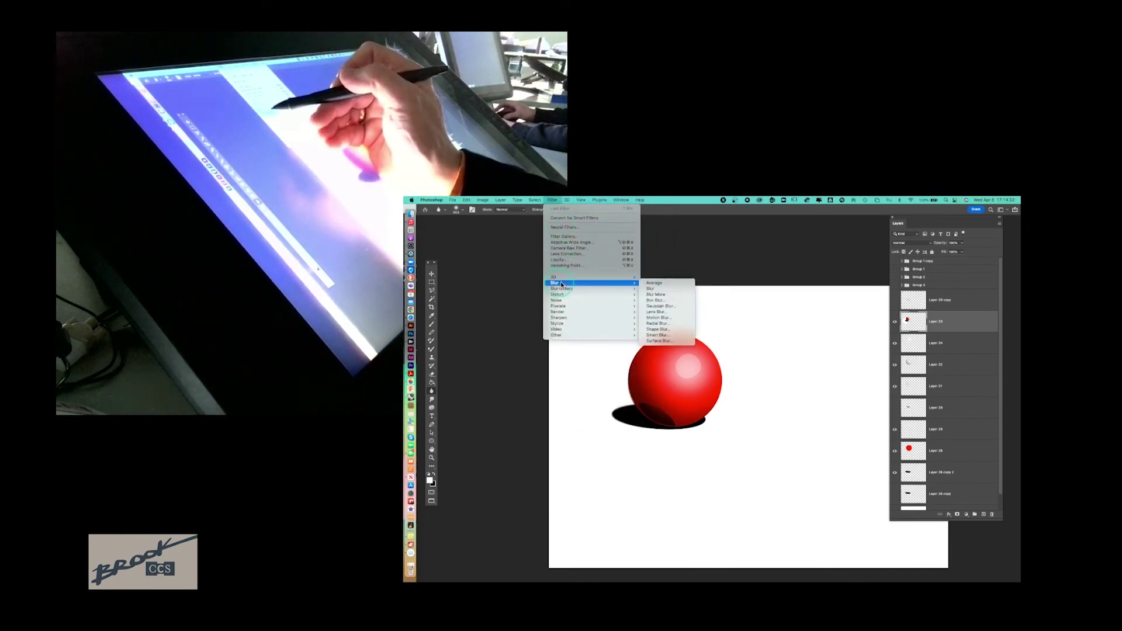
{"action": "left_click", "coordinate": [666, 307]}
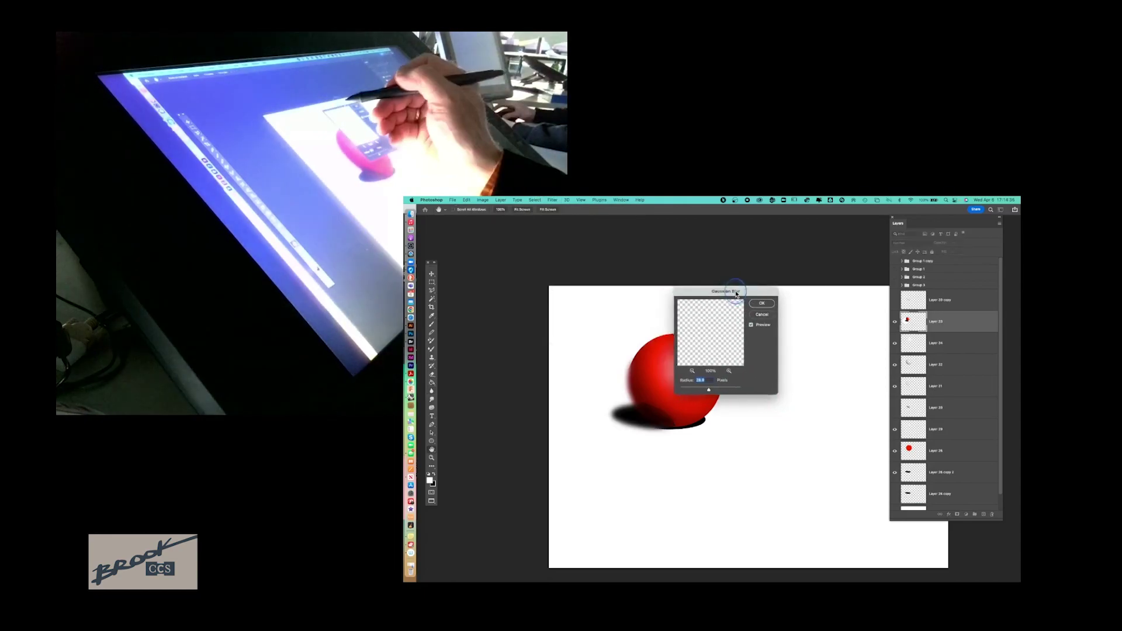
{"action": "left_click_drag", "start_coordinate": [736, 294], "coordinate": [798, 280]}
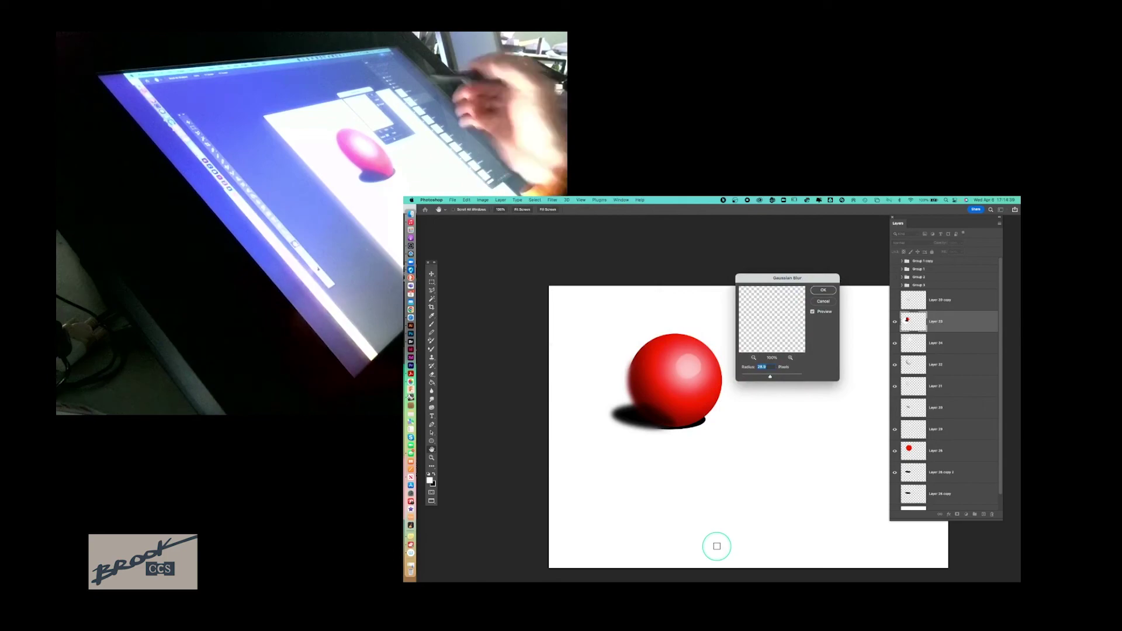
{"action": "left_click", "coordinate": [823, 301]}
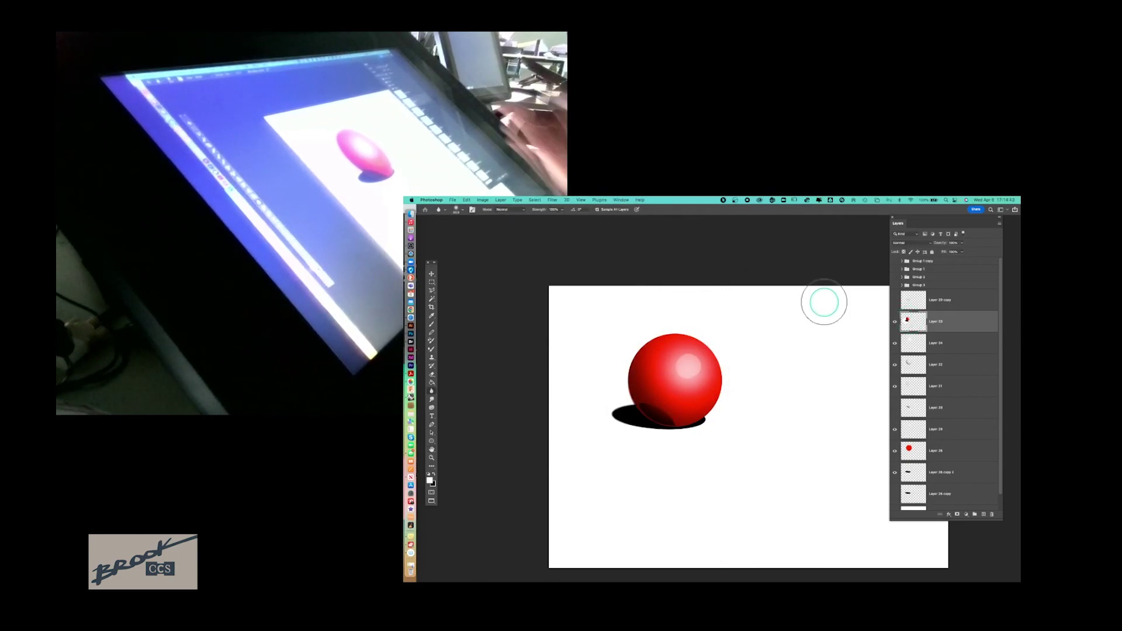
Step: Compare the sphere with and without the blurred dark reflection, and leave that reflection layer hidden
{"action": "left_click", "coordinate": [895, 322]}
{"action": "left_click", "coordinate": [895, 322]}
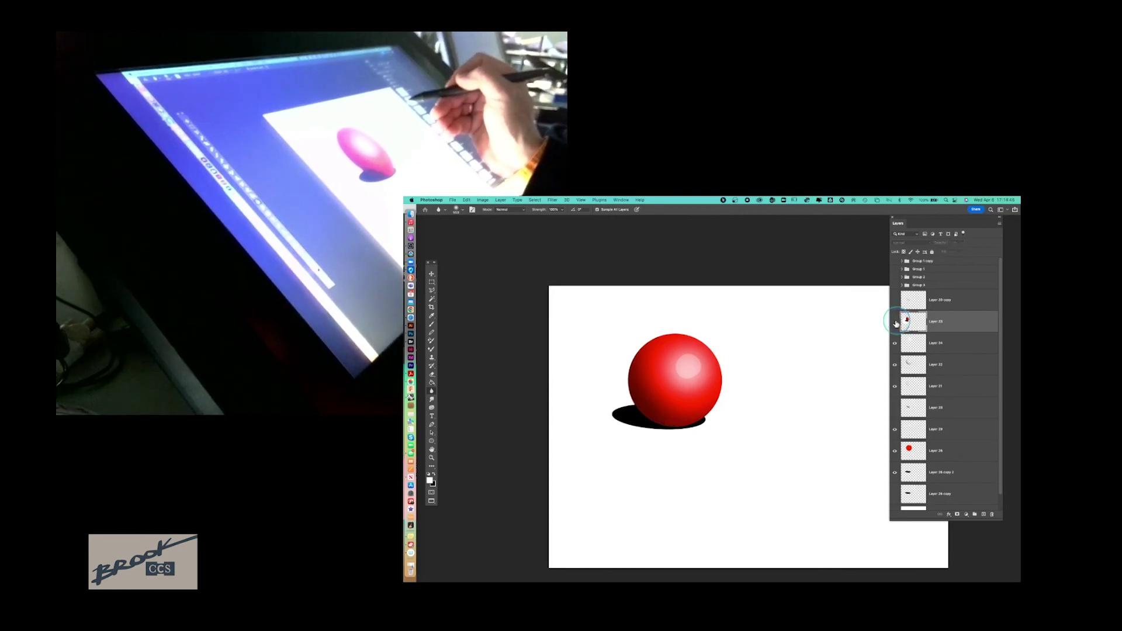
{"action": "left_click", "coordinate": [895, 322]}
{"action": "left_click", "coordinate": [895, 322]}
{"action": "left_click", "coordinate": [895, 322]}
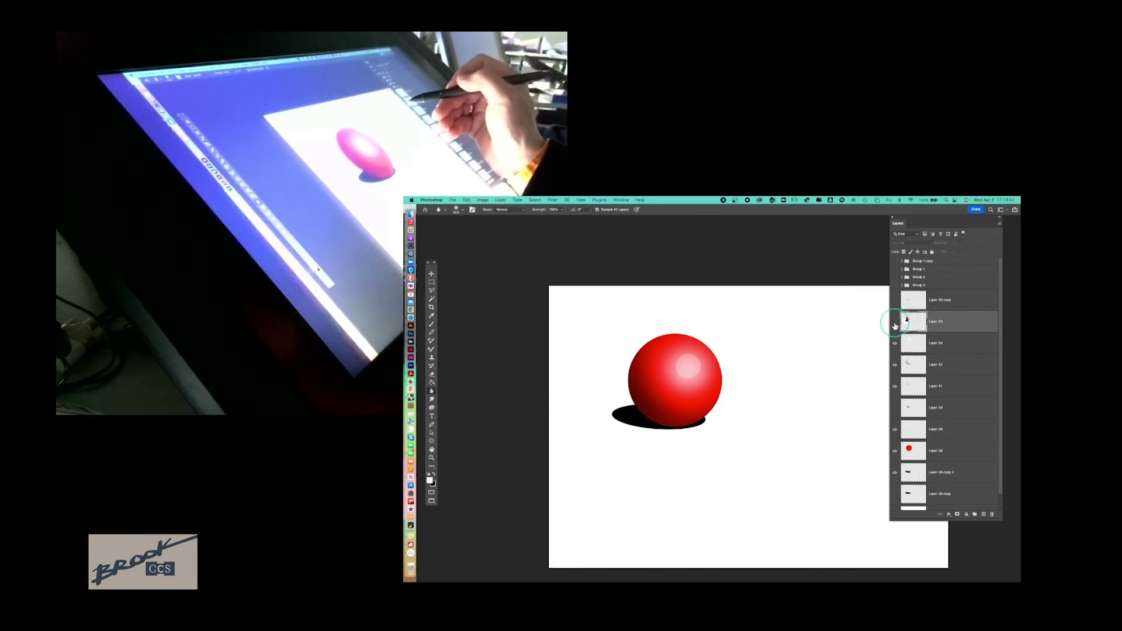
{"action": "left_click", "coordinate": [895, 322]}
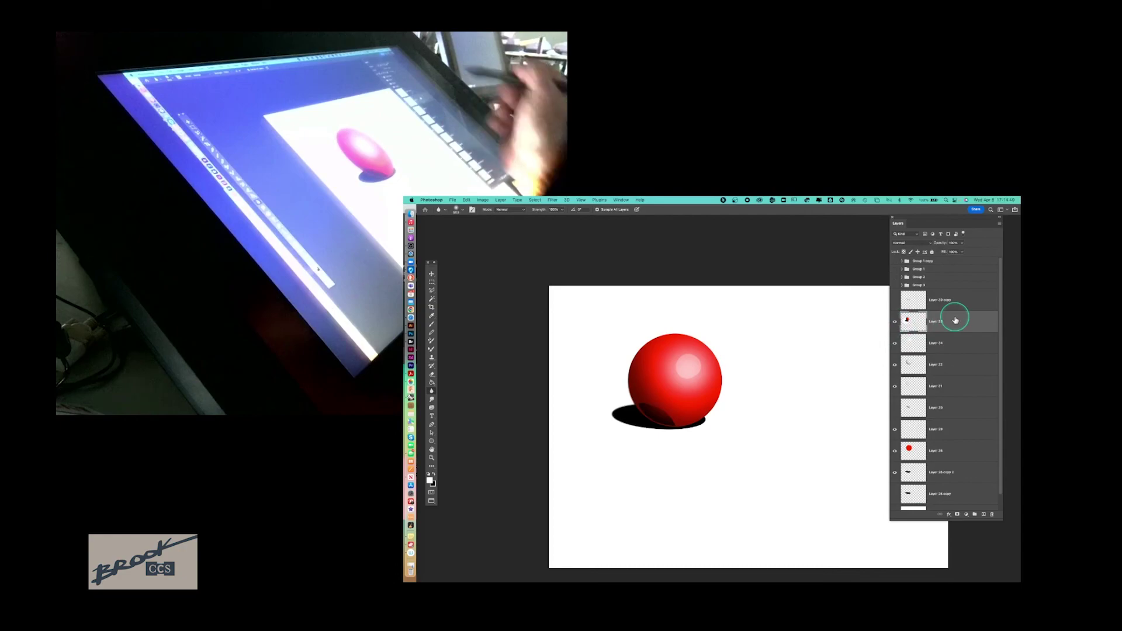
{"action": "left_click", "coordinate": [895, 323]}
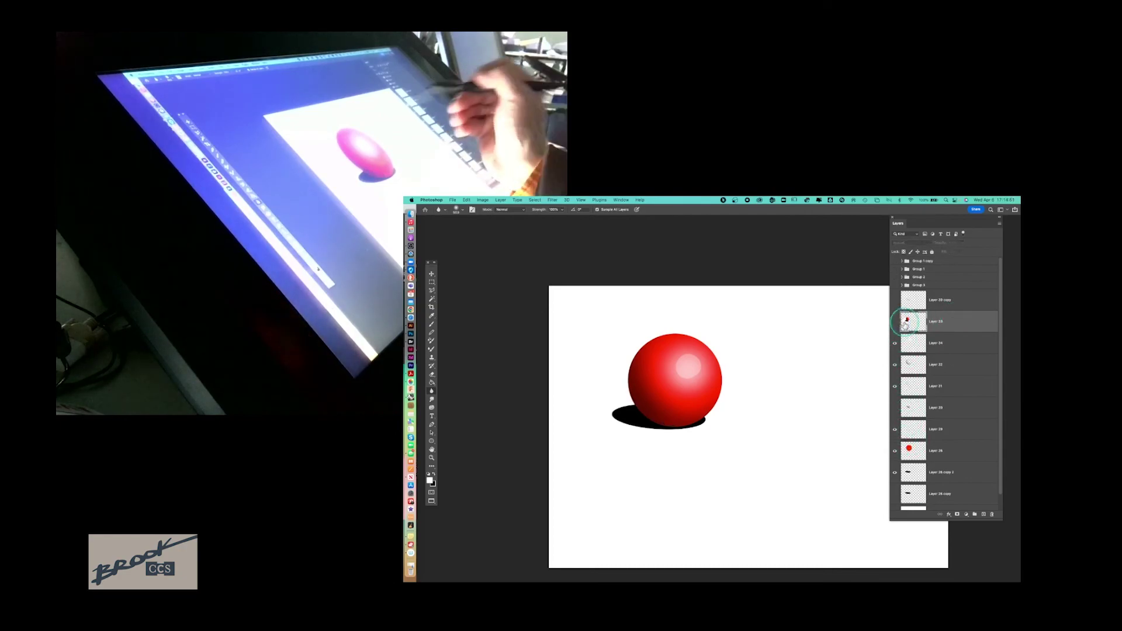
Step: Check the red sphere layer's visibility and show the other dark reflection layer, just below the edge shading layers
{"action": "left_click", "coordinate": [895, 451]}
{"action": "left_click", "coordinate": [895, 451]}
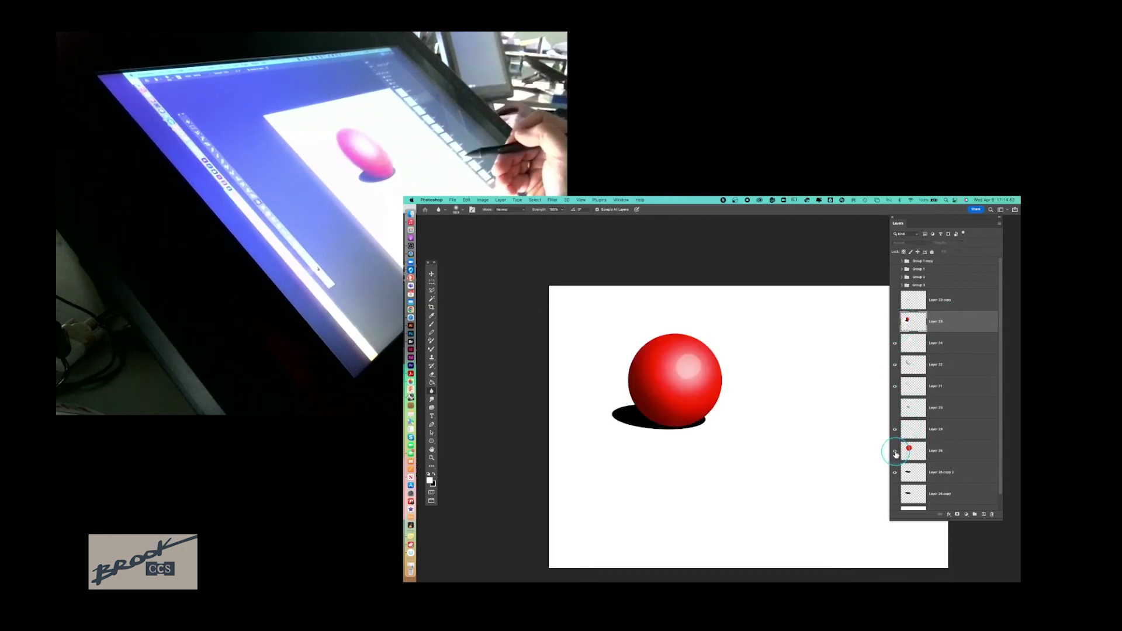
{"action": "left_click", "coordinate": [895, 451]}
{"action": "left_click", "coordinate": [895, 451]}
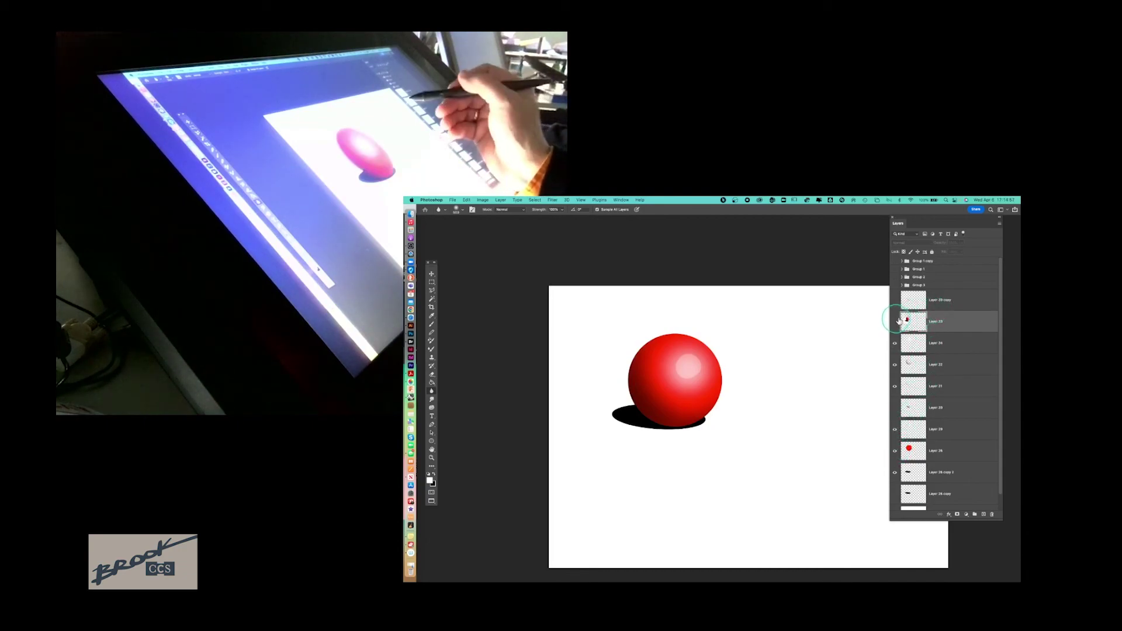
{"action": "left_click", "coordinate": [895, 408]}
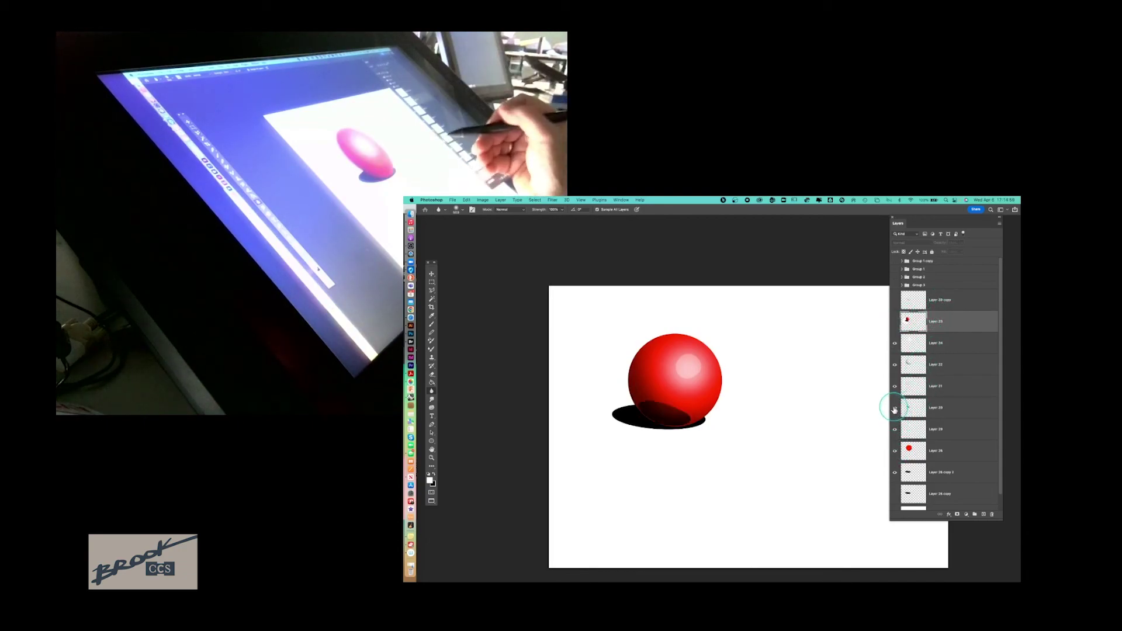